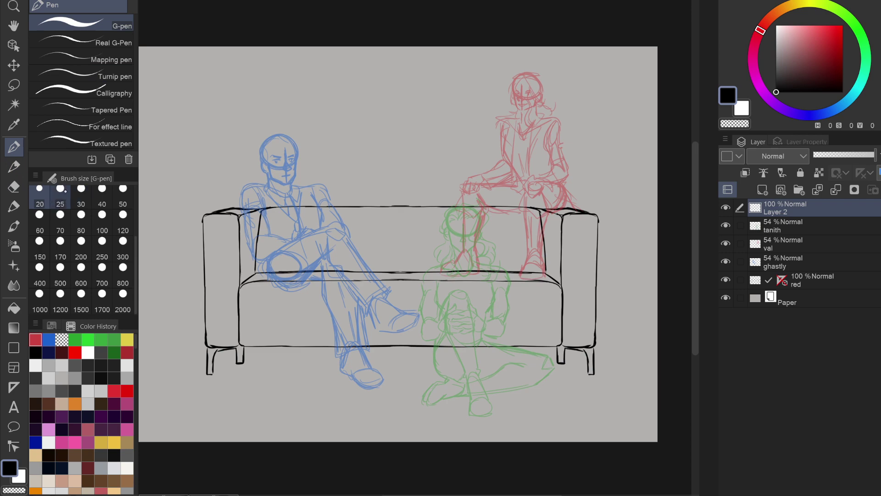
scroll(81, 189, up, 2)
mouse_move(257, 150)
mouse_down()
mouse_move(374, 148)
mouse_move(316, 268)
mouse_move(355, 322)
mouse_move(368, 302)
mouse_up()
key(ctrl+z)
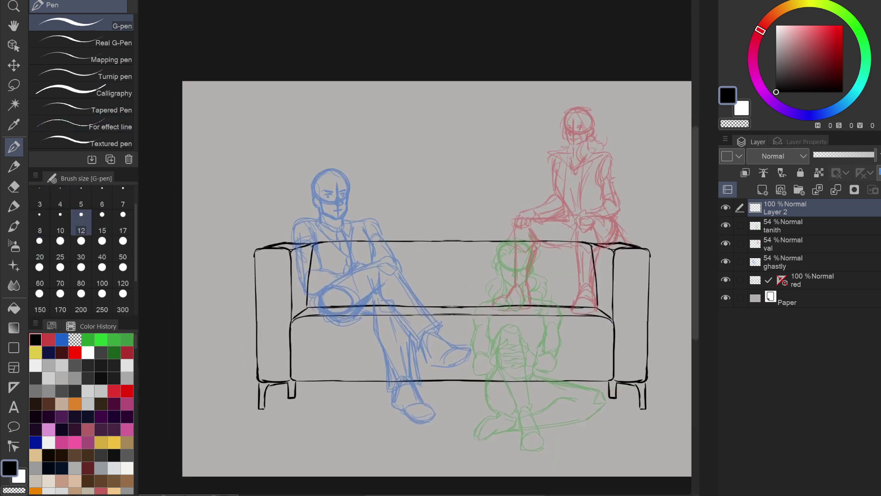
Ink the blue seated man's viewer's-left jawline down to the chin and the opposite cheek contour in black, using the G-pen at size 12.
scroll(323, 194, up, 6)
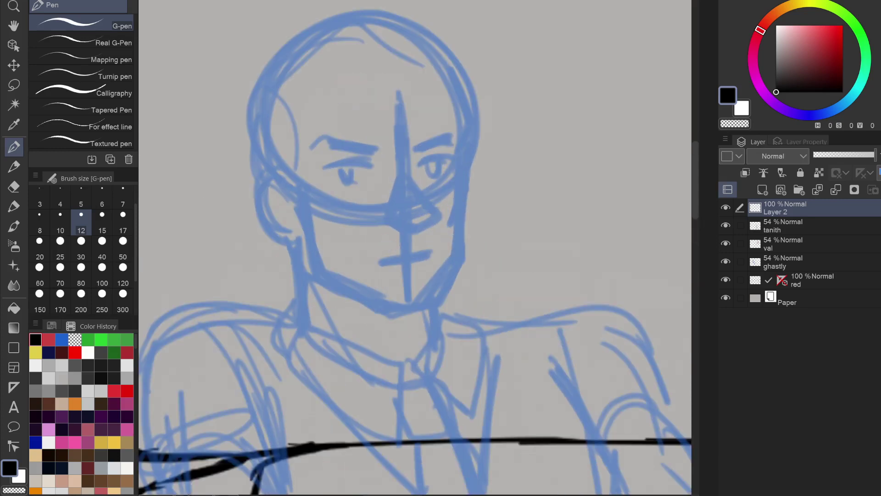
mouse_move(300, 221)
mouse_down()
mouse_move(319, 272)
mouse_move(386, 308)
mouse_up()
key(ctrl+z)
key(ctrl+z)
mouse_move(299, 214)
mouse_down()
mouse_move(319, 270)
mouse_move(312, 261)
mouse_move(386, 308)
mouse_move(331, 279)
mouse_move(397, 312)
mouse_move(429, 303)
mouse_up()
mouse_move(457, 171)
mouse_down()
mouse_move(447, 234)
mouse_move(455, 263)
mouse_up()
key(ctrl+z)
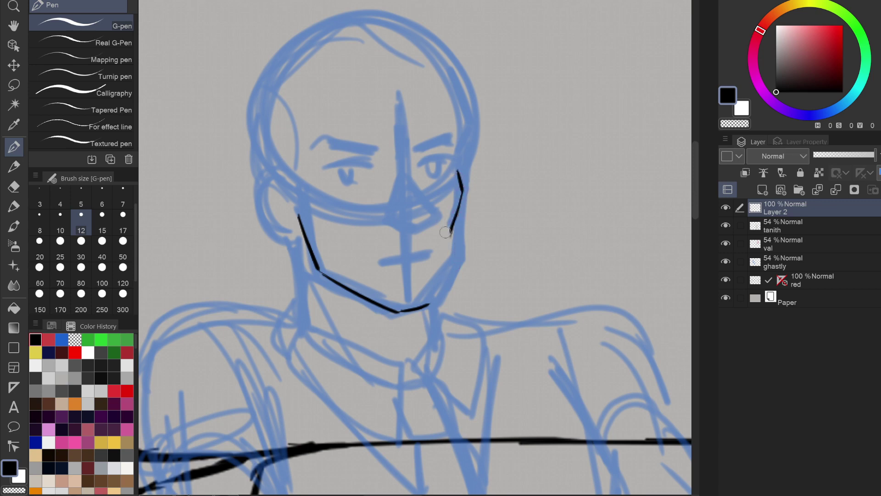
Ink the viewer's-right side of the jaw from below the cheek down to the chin, replacing unsatisfactory strokes.
mouse_move(458, 214)
mouse_down()
mouse_move(457, 259)
mouse_move(429, 306)
mouse_up()
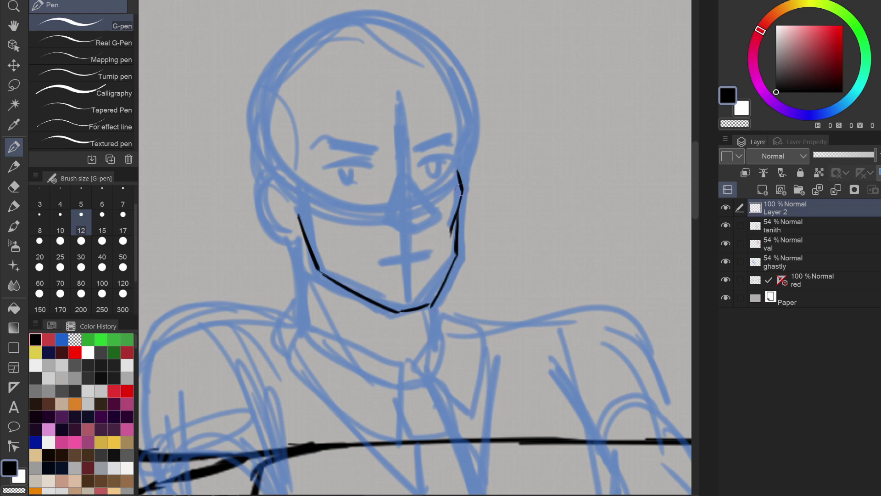
key(ctrl+z)
key(ctrl+z)
key(ctrl+z)
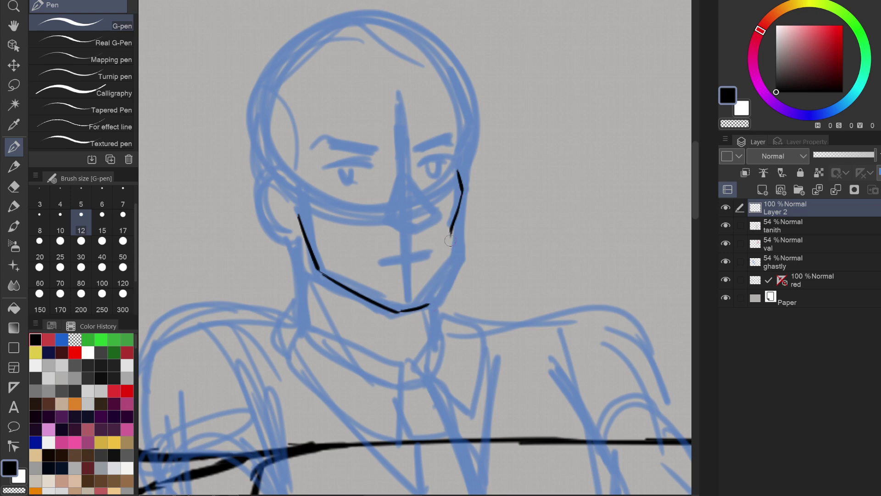
mouse_move(458, 212)
mouse_down()
mouse_move(456, 260)
mouse_move(431, 305)
mouse_up()
Ink the man's ear with its inner folds, the neck line beneath it, the temple hairline and the creases between the brows.
drag(293, 241, 302, 318)
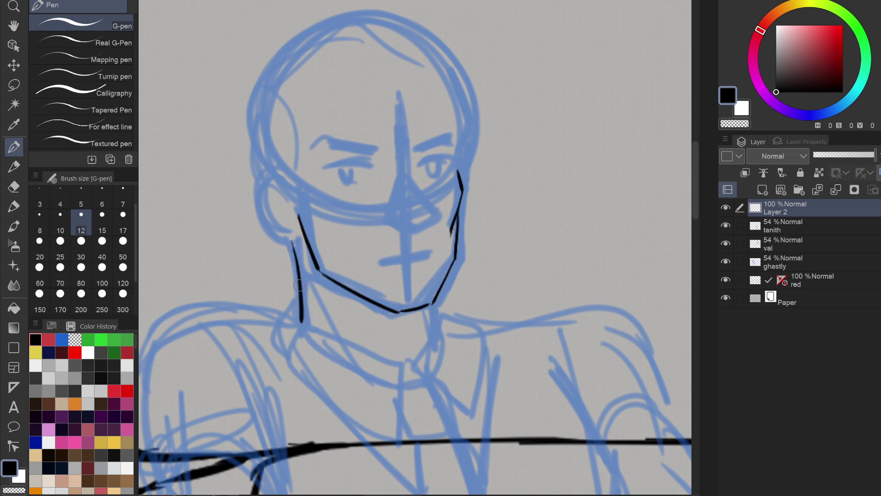
mouse_move(285, 180)
mouse_down()
mouse_move(271, 163)
mouse_move(258, 168)
mouse_move(256, 209)
mouse_move(301, 232)
mouse_up()
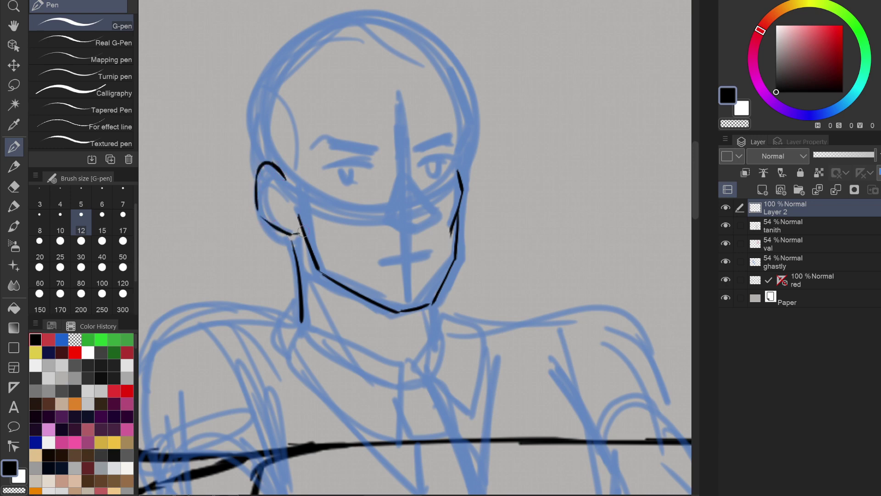
drag(270, 172, 295, 223)
mouse_move(264, 178)
mouse_down()
mouse_move(276, 208)
mouse_move(268, 213)
mouse_move(278, 209)
mouse_move(293, 224)
mouse_up()
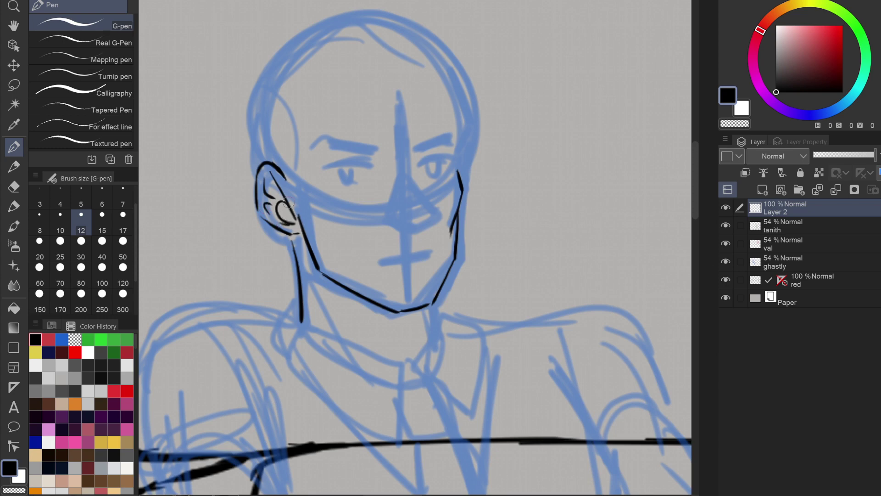
drag(293, 161, 279, 94)
mouse_move(397, 121)
mouse_down()
mouse_move(401, 156)
mouse_move(410, 159)
mouse_up()
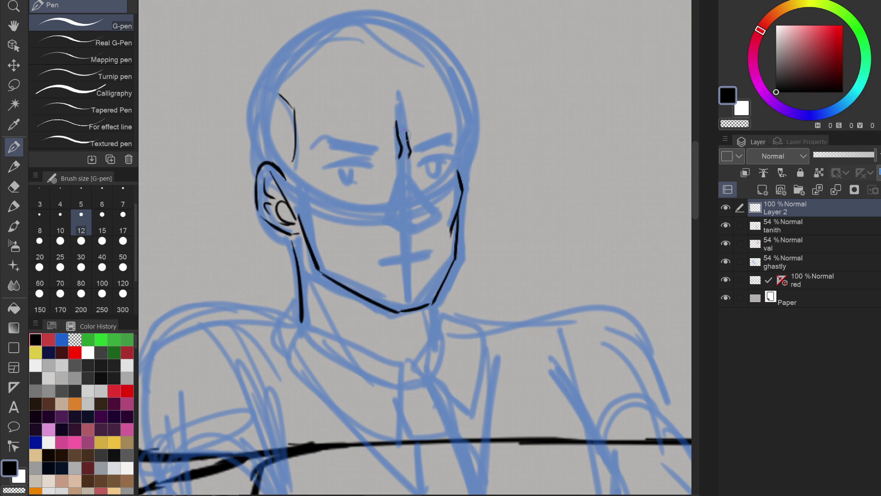
Ink the neck muscle, the viewer's-right side of the neck and the shirt collar flap on that side.
drag(428, 305, 430, 326)
drag(300, 245, 369, 362)
mouse_move(426, 309)
mouse_down()
mouse_move(422, 341)
mouse_move(395, 193)
mouse_up()
mouse_move(380, 231)
mouse_down()
mouse_move(444, 292)
mouse_move(407, 191)
mouse_move(416, 166)
mouse_move(425, 167)
mouse_up()
drag(431, 172, 452, 200)
drag(455, 206, 448, 277)
drag(382, 220, 375, 299)
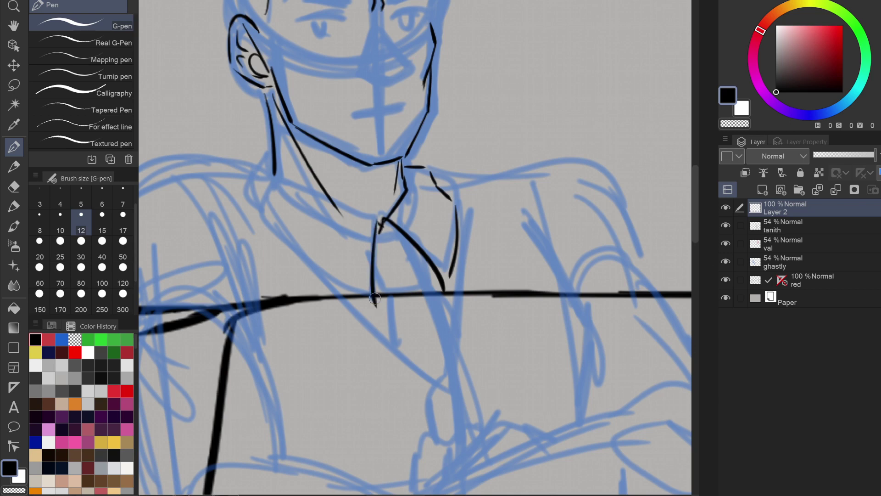
Ink the collar's neckline and the outer edge of the viewer's-left collar flap.
drag(276, 176, 311, 207)
drag(319, 208, 374, 222)
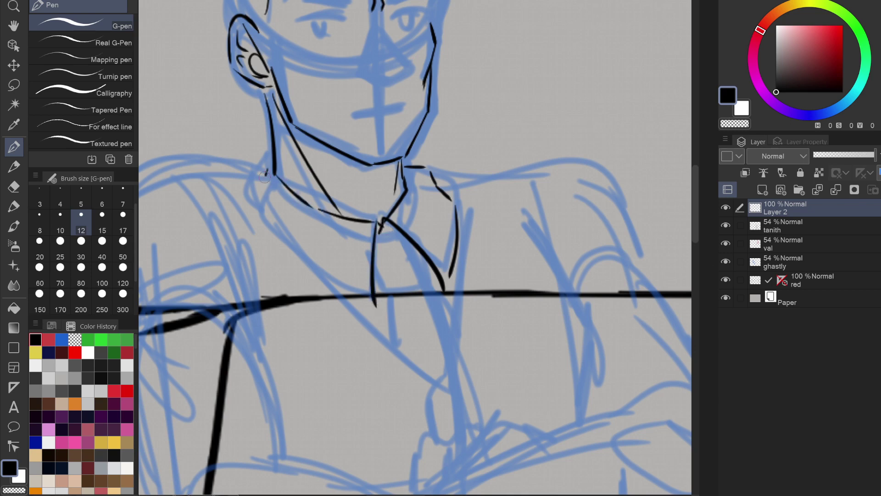
mouse_move(267, 171)
mouse_down()
mouse_move(255, 200)
mouse_move(272, 247)
mouse_up()
mouse_move(276, 253)
mouse_down()
mouse_move(374, 302)
mouse_move(357, 238)
mouse_up()
Ink the tie knot and the two edges of the tie hanging below it.
drag(351, 182, 384, 171)
mouse_move(354, 212)
mouse_down()
mouse_move(374, 232)
mouse_move(400, 219)
mouse_move(372, 274)
mouse_up()
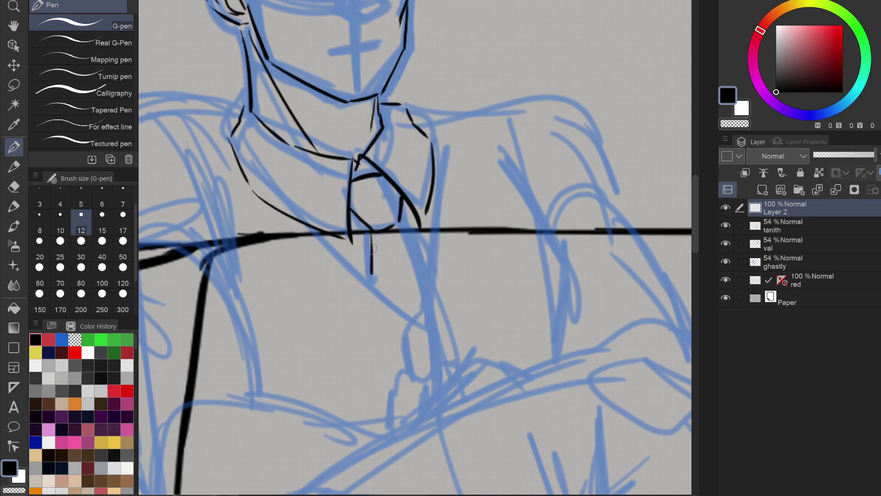
drag(371, 232, 372, 276)
drag(400, 224, 425, 262)
Ink both edges of the vest's V-shaped neckline down to the point where they meet.
drag(309, 224, 420, 323)
key(ctrl+z)
drag(430, 212, 408, 366)
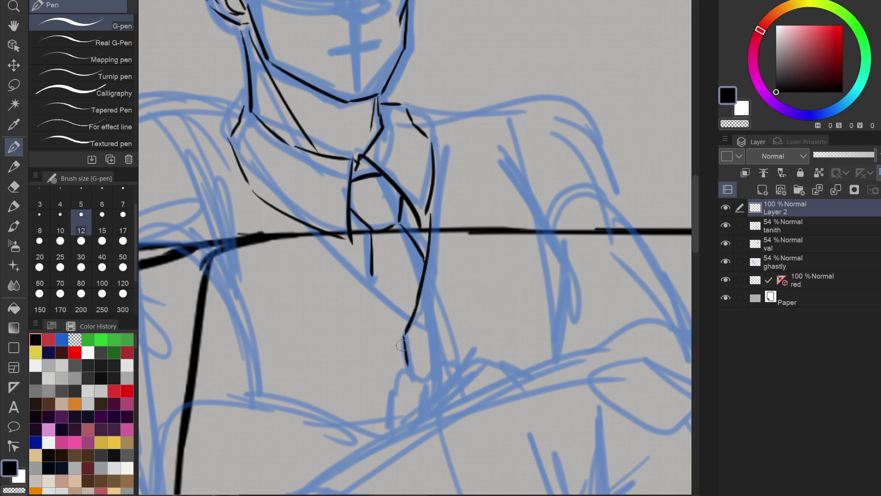
drag(310, 227, 411, 317)
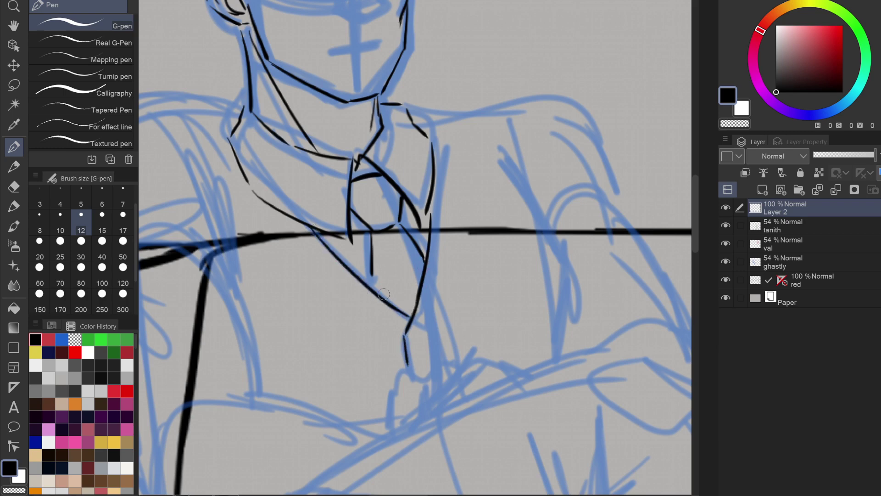
Ink the vest's front opening below the V-neck with a single oval button beside it.
drag(408, 369, 413, 398)
mouse_move(419, 343)
mouse_down()
mouse_move(416, 354)
mouse_move(419, 344)
mouse_up()
drag(427, 388, 423, 393)
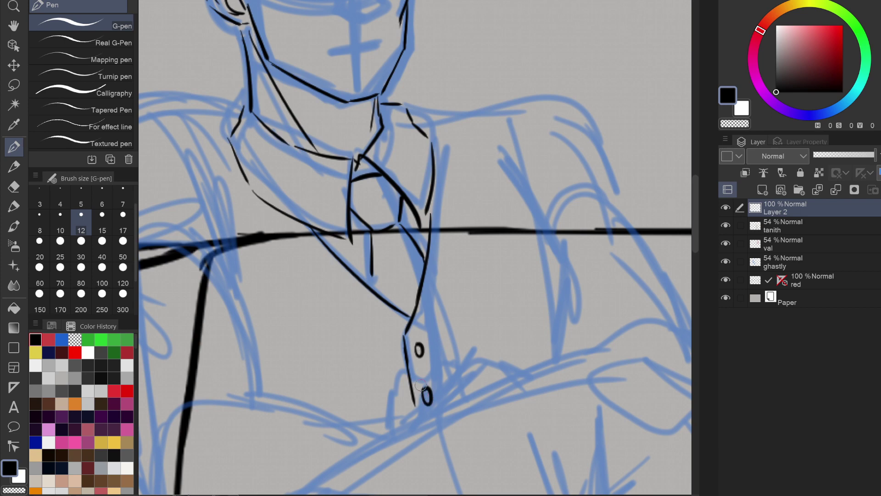
key(ctrl+z)
key(ctrl+z)
key(ctrl+z)
Ink the outer contour of the viewer's-left arm from the shoulder toward the elbow, and hide the red layer containing the couch.
mouse_move(405, 342)
mouse_down()
mouse_move(415, 405)
mouse_move(416, 353)
mouse_move(425, 351)
mouse_move(494, 400)
mouse_move(519, 388)
mouse_up()
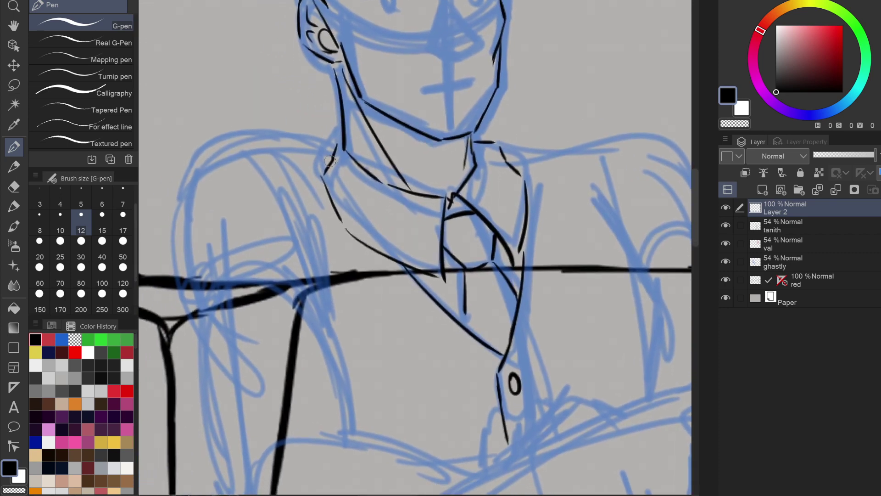
drag(187, 192, 195, 311)
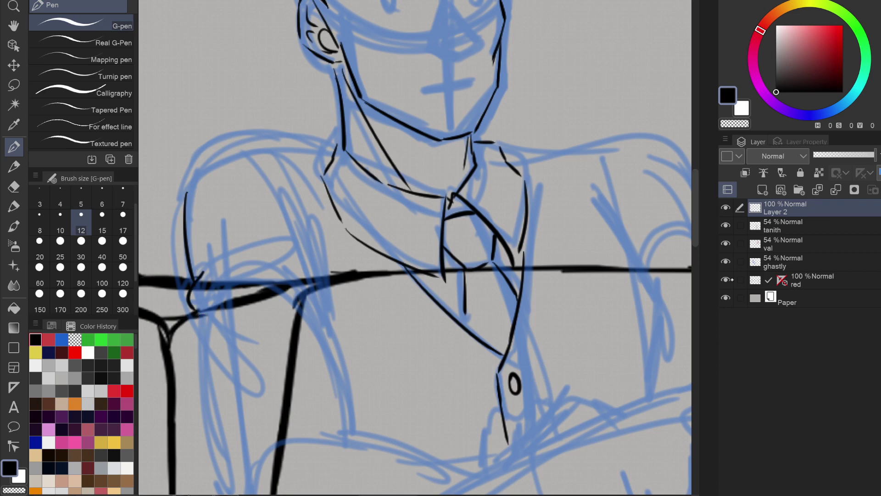
click(725, 279)
drag(199, 352, 264, 194)
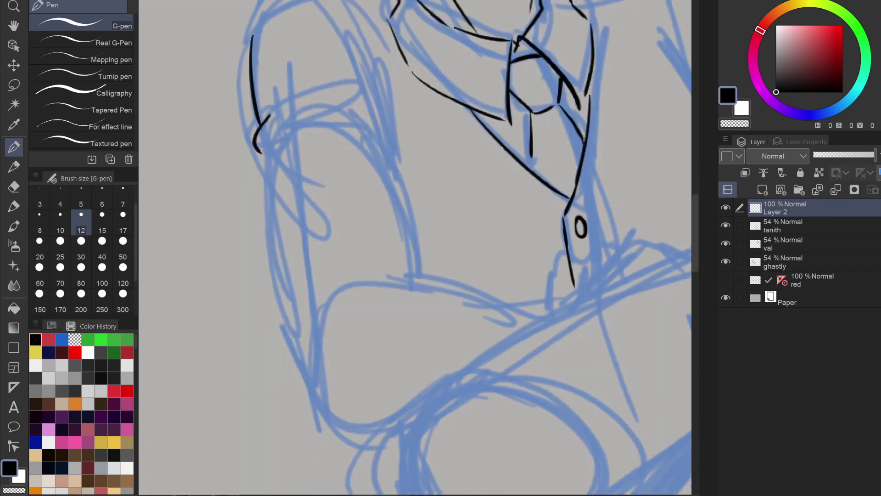
mouse_move(264, 156)
mouse_down()
mouse_move(264, 240)
mouse_move(292, 317)
mouse_up()
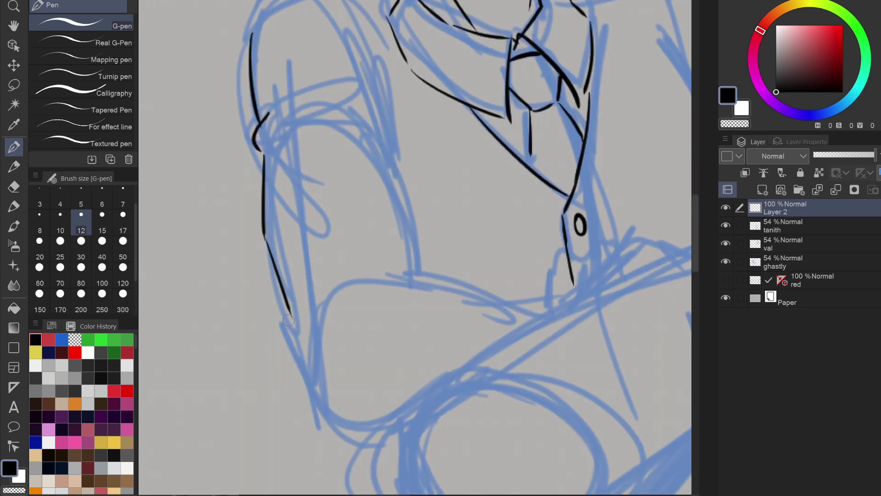
drag(402, 263, 321, 269)
drag(314, 276, 376, 267)
mouse_move(307, 317)
mouse_down()
mouse_move(353, 282)
mouse_move(412, 276)
mouse_up()
key(ctrl+z)
key(ctrl+z)
key(ctrl+z)
key(ctrl+z)
key(ctrl+z)
Ink the curved crease lines and short folds across the upper sleeve of the viewer's-left arm.
mouse_move(382, 138)
mouse_down()
mouse_move(299, 115)
mouse_move(312, 134)
mouse_up()
drag(270, 113, 299, 81)
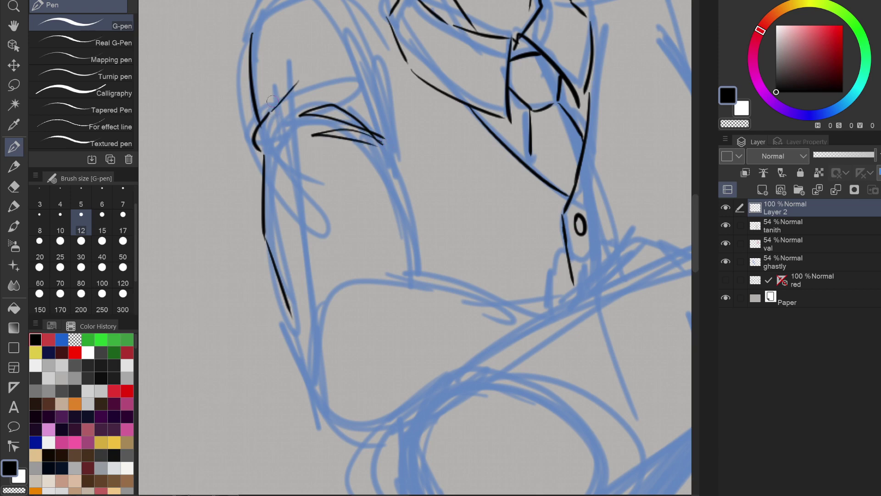
drag(264, 149, 277, 138)
mouse_move(292, 316)
mouse_down()
mouse_move(302, 344)
mouse_move(316, 426)
mouse_move(357, 451)
mouse_move(346, 435)
mouse_up()
key(ctrl+z)
key(ctrl+z)
key(ctrl+z)
key(ctrl+z)
Ink the rounded forearm outline at the viewer's-left elbow and the sleeve fold curving above and around it.
mouse_move(415, 287)
mouse_down()
mouse_move(349, 282)
mouse_move(321, 365)
mouse_up()
mouse_move(331, 313)
mouse_down()
mouse_move(325, 391)
mouse_move(441, 354)
mouse_up()
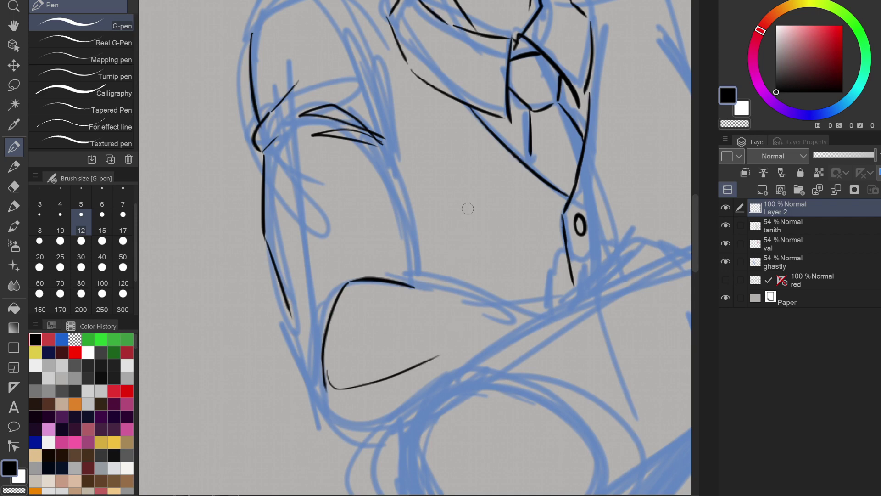
mouse_move(423, 278)
mouse_down()
mouse_move(351, 271)
mouse_move(278, 331)
mouse_up()
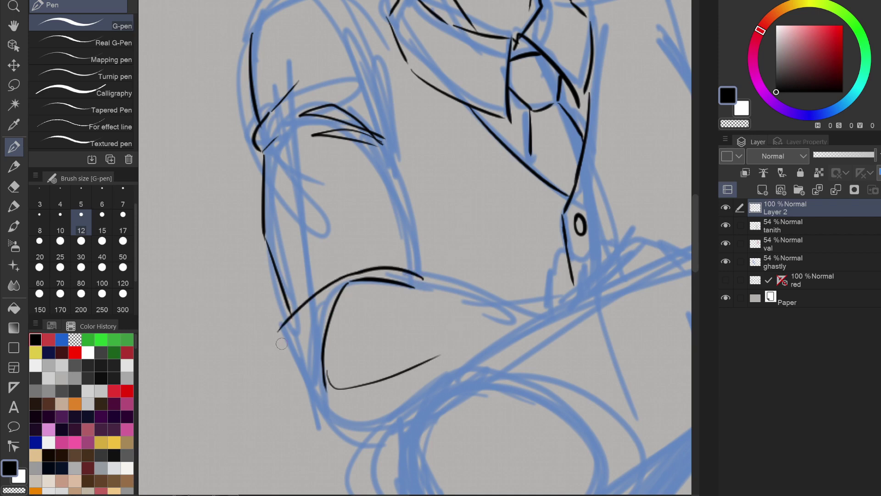
key(ctrl+z)
key(ctrl+z)
mouse_move(416, 279)
mouse_down()
mouse_move(367, 266)
mouse_move(304, 308)
mouse_move(285, 335)
mouse_move(302, 359)
mouse_up()
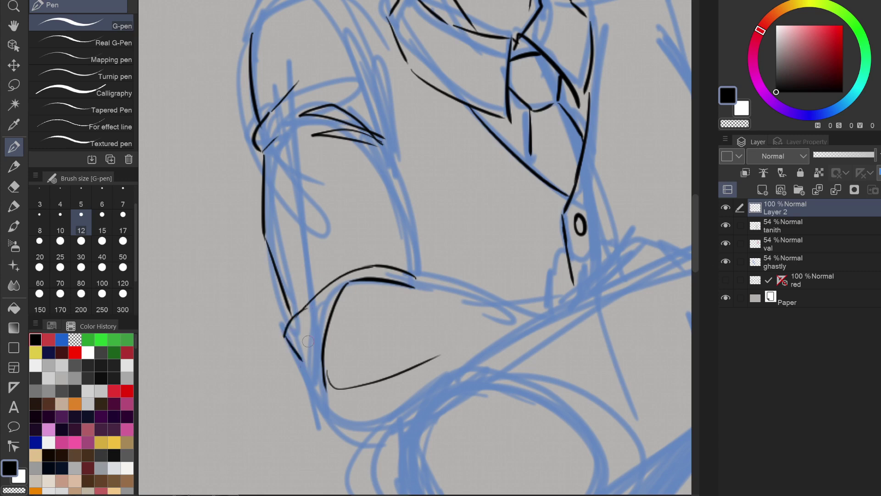
Ink the underside of the viewer's-left elbow with its creases and extend the forearm's upper edge toward the torso.
mouse_move(309, 328)
mouse_down()
mouse_move(312, 394)
mouse_move(327, 411)
mouse_move(346, 422)
mouse_move(406, 390)
mouse_up()
mouse_move(345, 430)
mouse_down()
mouse_move(380, 434)
mouse_move(404, 424)
mouse_up()
drag(392, 282, 488, 304)
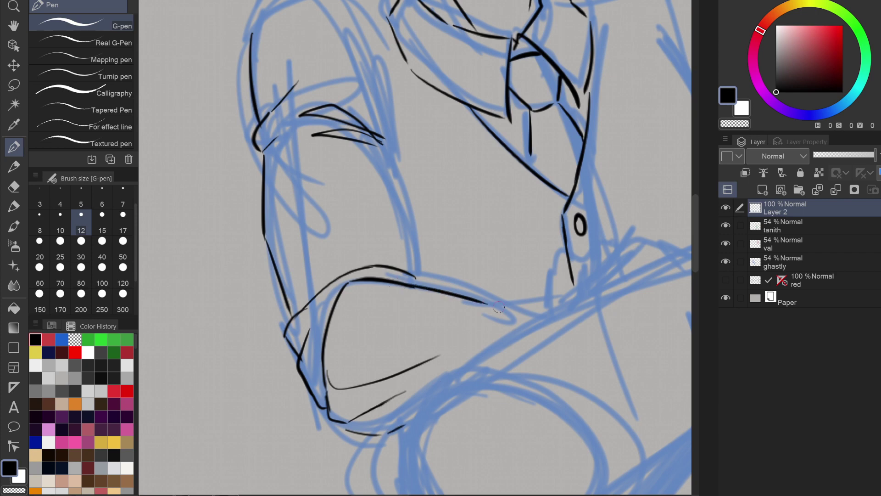
drag(427, 289, 539, 308)
Ink the elbow folds and inner sleeve edge of the viewer's-left arm, along with the vest armhole and shoulder line above.
mouse_move(395, 264)
mouse_down()
mouse_move(432, 287)
mouse_move(416, 279)
mouse_up()
mouse_move(385, 155)
mouse_down()
mouse_move(411, 241)
mouse_move(317, 266)
mouse_move(418, 264)
mouse_move(421, 371)
mouse_up()
mouse_move(327, 109)
mouse_down()
mouse_move(376, 185)
mouse_move(390, 240)
mouse_up()
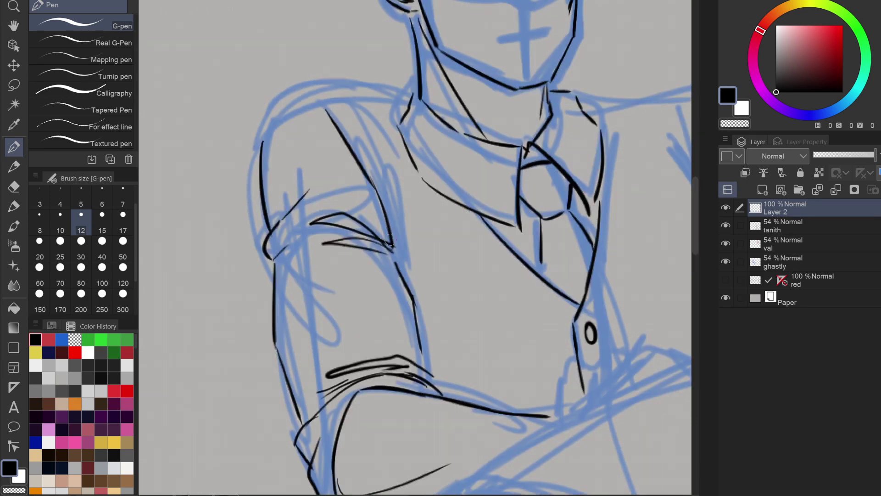
drag(326, 107, 404, 100)
drag(265, 135, 322, 109)
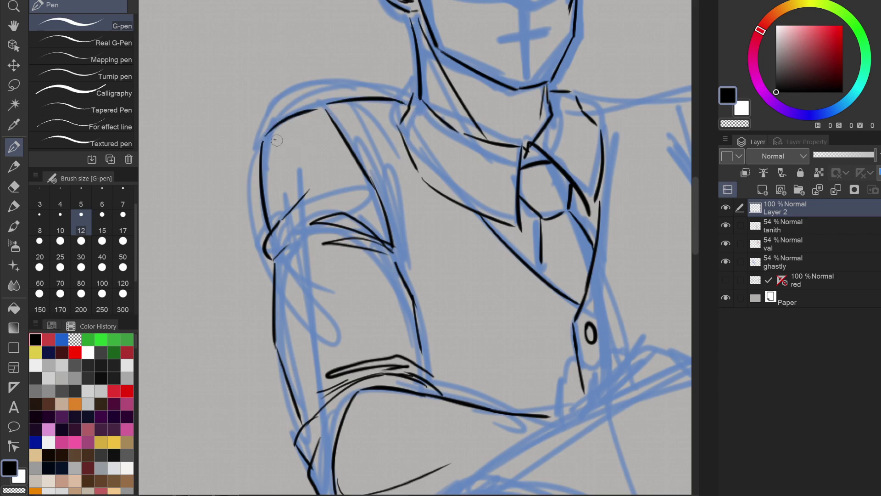
mouse_move(274, 140)
mouse_down()
mouse_move(384, 212)
mouse_move(379, 200)
mouse_up()
Ink the viewer's-right shoulder line and the vest's armhole and side edge below it.
drag(586, 190, 383, 209)
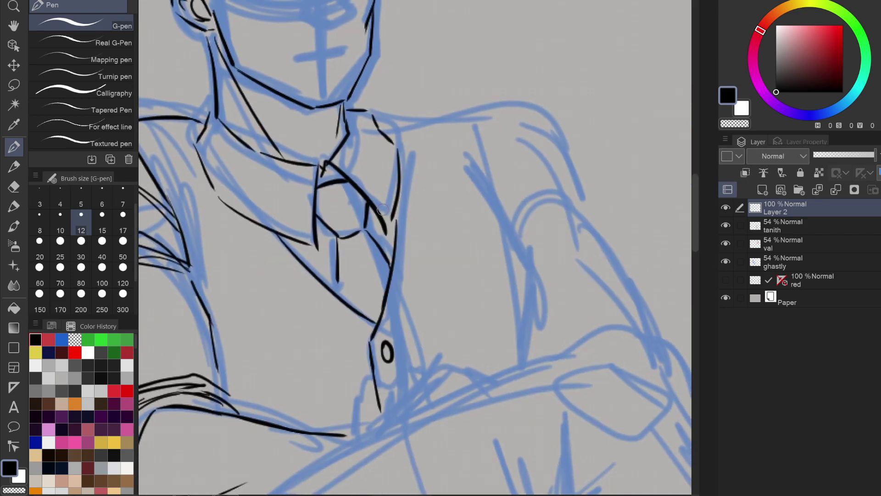
mouse_move(375, 118)
mouse_down()
mouse_move(477, 115)
mouse_move(494, 204)
mouse_move(531, 292)
mouse_move(529, 353)
mouse_up()
drag(518, 249, 405, 275)
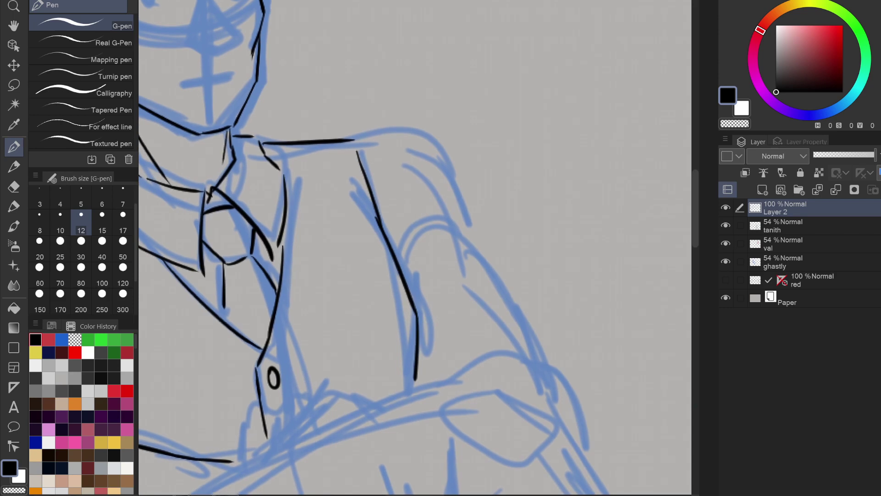
Ink the viewer's-right upper sleeve with its hem and armpit folds, plus the outer contour of the arm beneath it.
mouse_move(364, 142)
mouse_down()
mouse_move(447, 164)
mouse_move(466, 212)
mouse_move(450, 217)
mouse_up()
drag(464, 223, 479, 245)
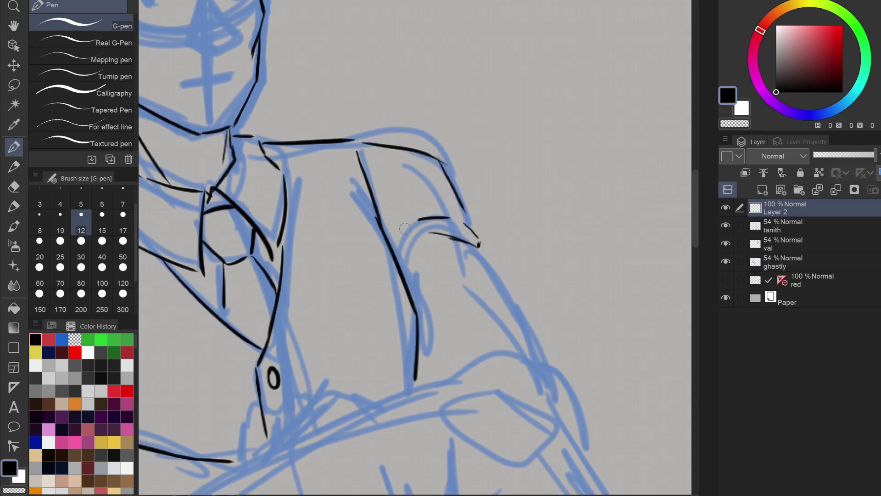
drag(405, 208, 391, 256)
drag(419, 194, 396, 261)
drag(415, 251, 399, 263)
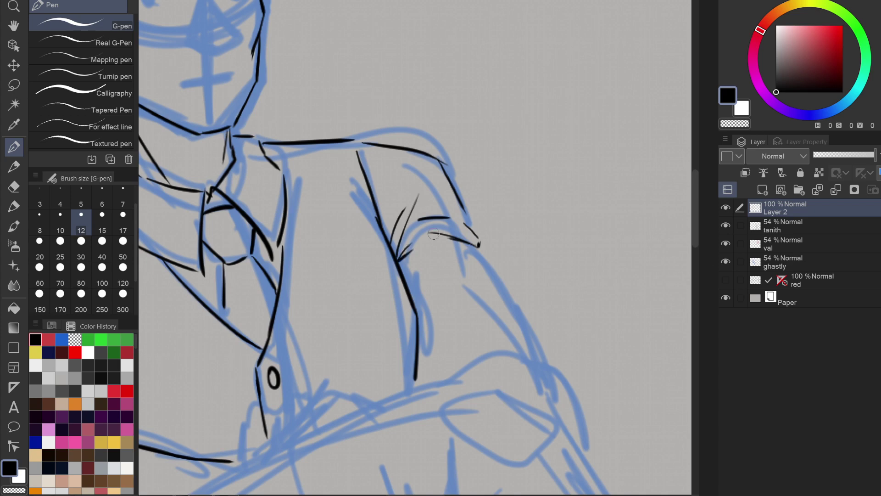
mouse_move(472, 252)
mouse_down()
mouse_move(514, 299)
mouse_move(539, 359)
mouse_move(499, 223)
mouse_move(521, 188)
mouse_up()
Ink the crossed leg's thigh from its upper edge around the rounded hip to the underside.
scroll(487, 244, down, 2)
scroll(365, 301, up, 2)
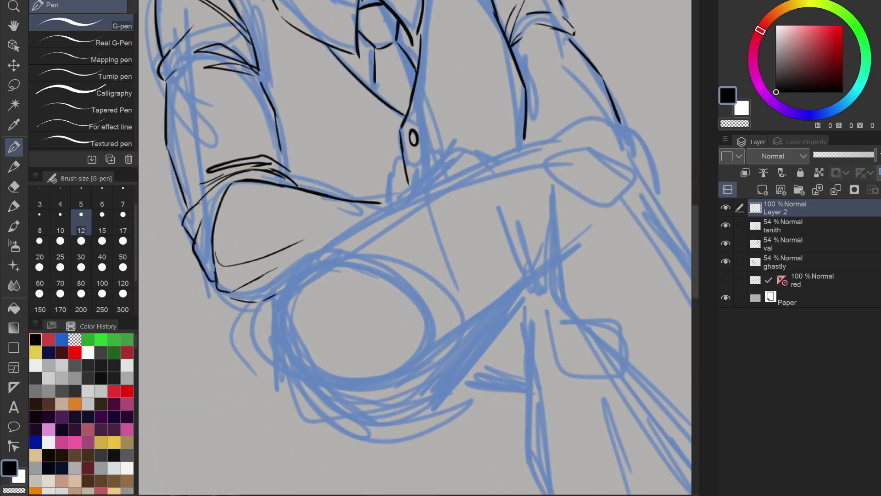
drag(523, 157, 398, 213)
key(ctrl+z)
mouse_move(542, 144)
mouse_down()
mouse_move(344, 231)
mouse_move(289, 289)
mouse_move(282, 355)
mouse_move(332, 412)
mouse_move(418, 408)
mouse_up()
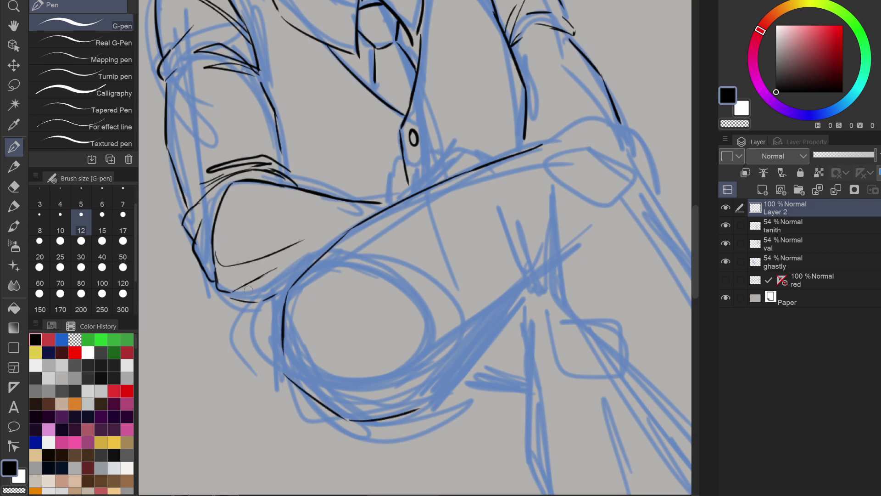
Ink the short contour beside the rounded hip and the fold lines inside its edge.
drag(263, 303, 269, 363)
mouse_move(271, 367)
mouse_down()
mouse_move(282, 342)
mouse_move(283, 373)
mouse_move(241, 364)
mouse_move(258, 339)
mouse_up()
key(ctrl+z)
key(ctrl+z)
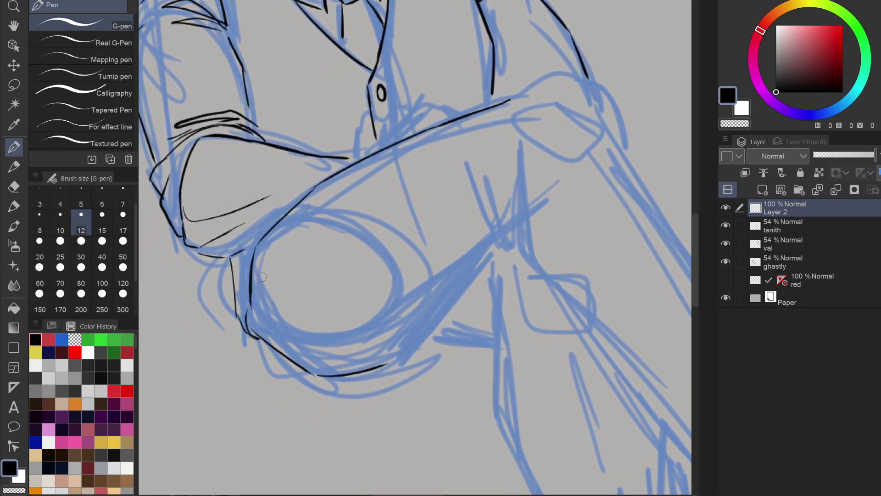
drag(256, 254, 274, 325)
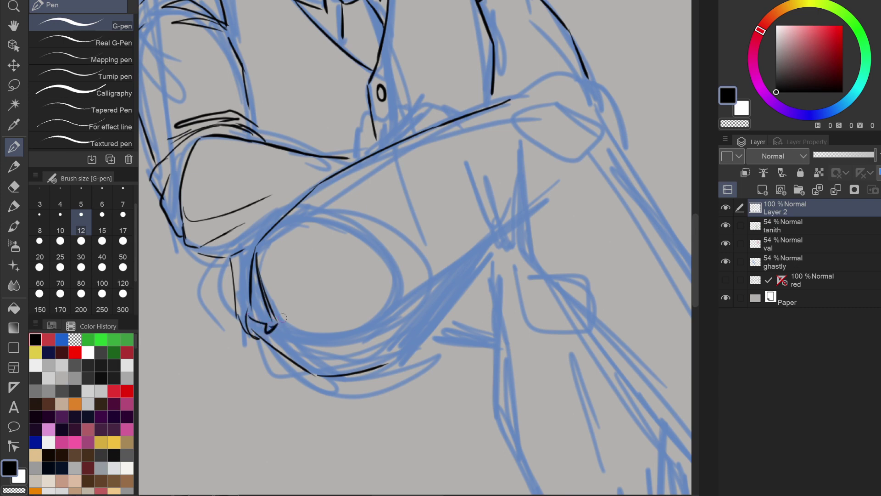
Ink the top of the crossed knee, the crease behind it and the long outer shin line down toward the ankle.
mouse_move(515, 160)
mouse_down()
mouse_move(518, 248)
mouse_move(327, 291)
mouse_up()
mouse_move(330, 137)
mouse_down()
mouse_move(384, 147)
mouse_move(538, 354)
mouse_up()
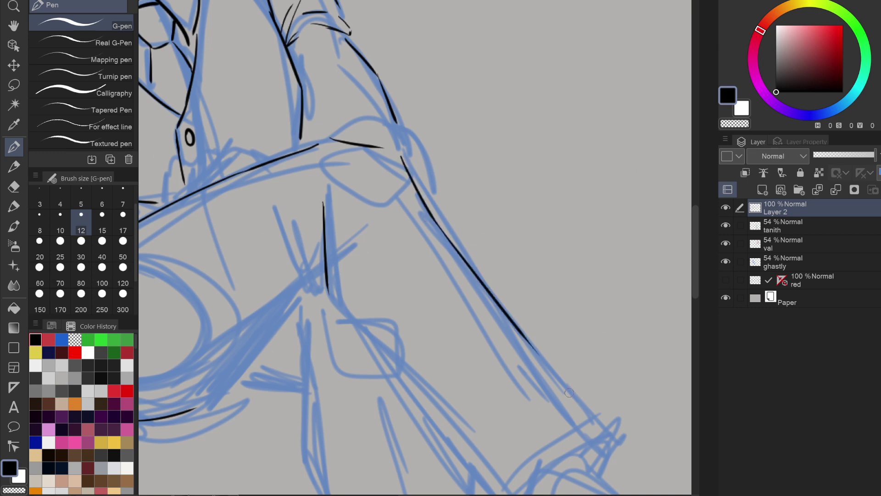
drag(514, 326, 578, 412)
Ink the angular kneecap outline of the supporting leg just below the crossed knee.
mouse_move(329, 302)
mouse_down()
mouse_move(437, 421)
mouse_move(430, 302)
mouse_up()
key(ctrl+z)
mouse_move(321, 209)
mouse_down()
mouse_move(363, 193)
mouse_move(388, 209)
mouse_up()
drag(321, 230, 336, 254)
mouse_move(341, 260)
mouse_down()
mouse_move(383, 254)
mouse_move(392, 238)
mouse_up()
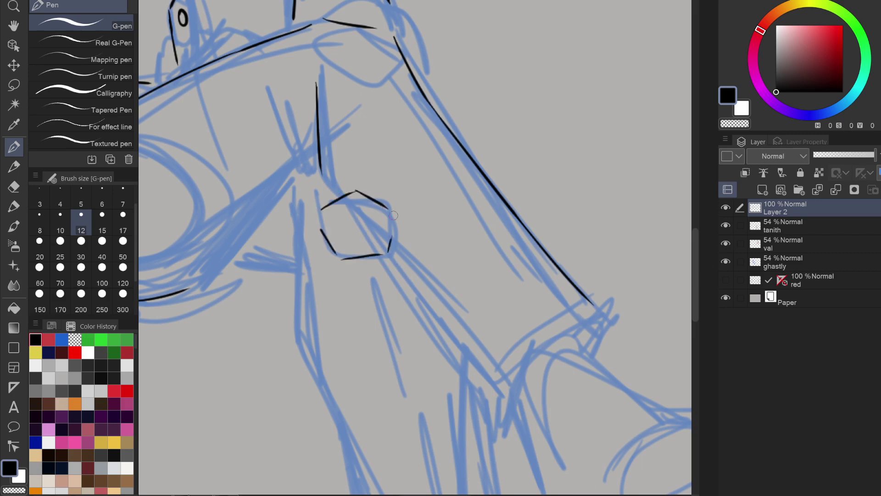
Ink the crossed leg's calf underside and trouser hem, with fold lines around both knees and inside the shin.
scroll(417, 267, down, 2)
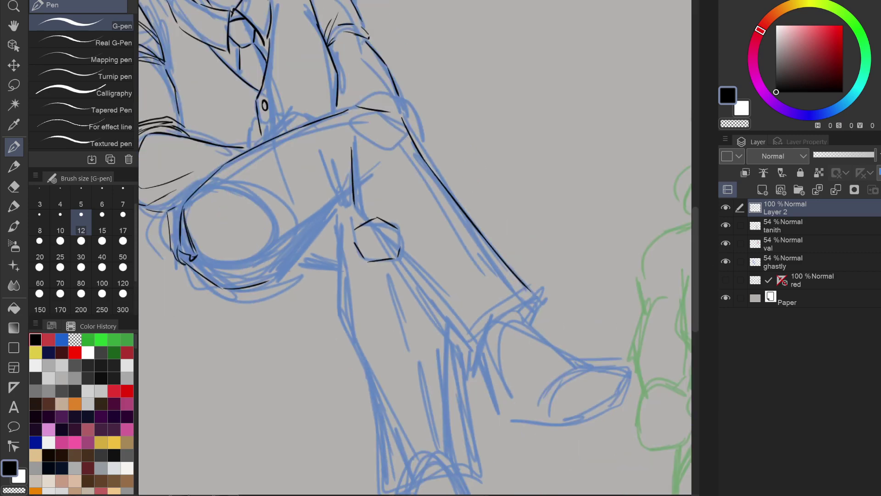
drag(338, 269, 339, 222)
drag(350, 233, 339, 269)
drag(354, 203, 372, 220)
drag(403, 258, 465, 366)
mouse_move(470, 377)
mouse_down()
mouse_move(492, 325)
mouse_move(536, 302)
mouse_move(540, 323)
mouse_move(489, 259)
mouse_up()
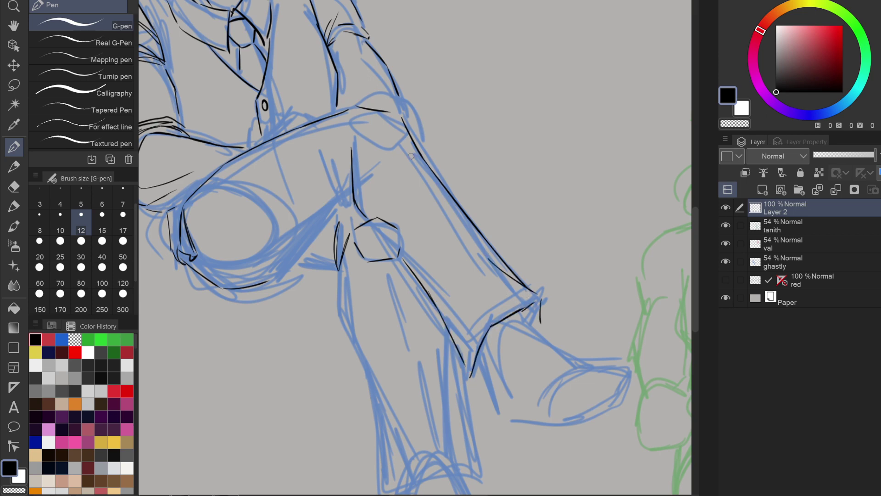
drag(403, 147, 464, 232)
mouse_move(349, 117)
mouse_down()
mouse_move(384, 132)
mouse_move(398, 125)
mouse_up()
Ink the crossed leg's shoe from instep and heel around to the toe, including the sole's notch and upper edge.
scroll(487, 266, up, 2)
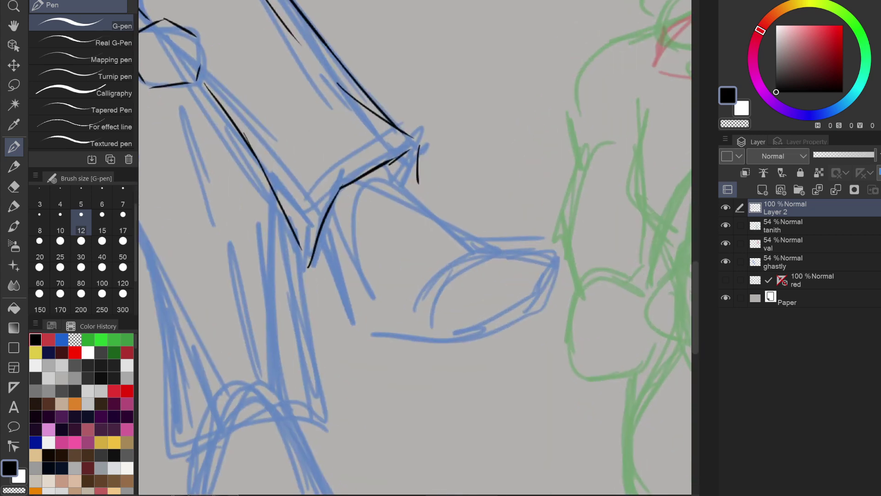
drag(392, 180, 475, 235)
mouse_move(320, 249)
mouse_down()
mouse_move(350, 324)
mouse_move(440, 327)
mouse_up()
mouse_move(446, 331)
mouse_down()
mouse_move(498, 323)
mouse_move(539, 303)
mouse_move(551, 259)
mouse_up()
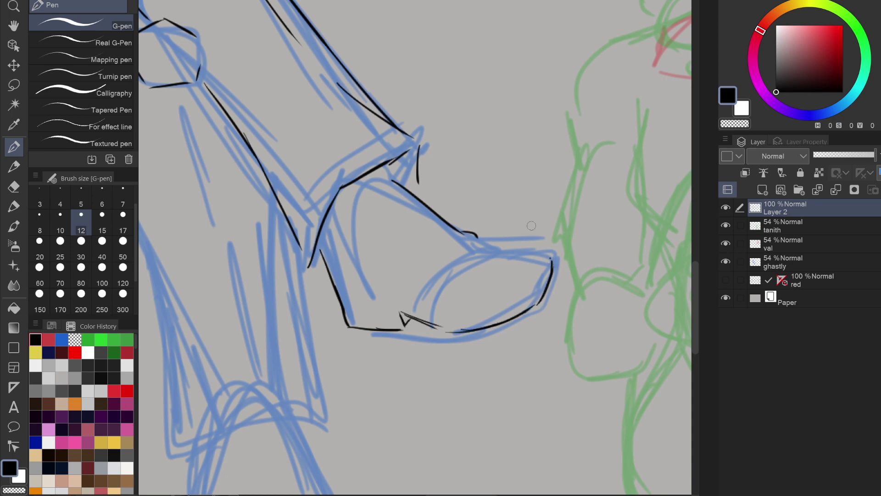
drag(532, 226, 460, 220)
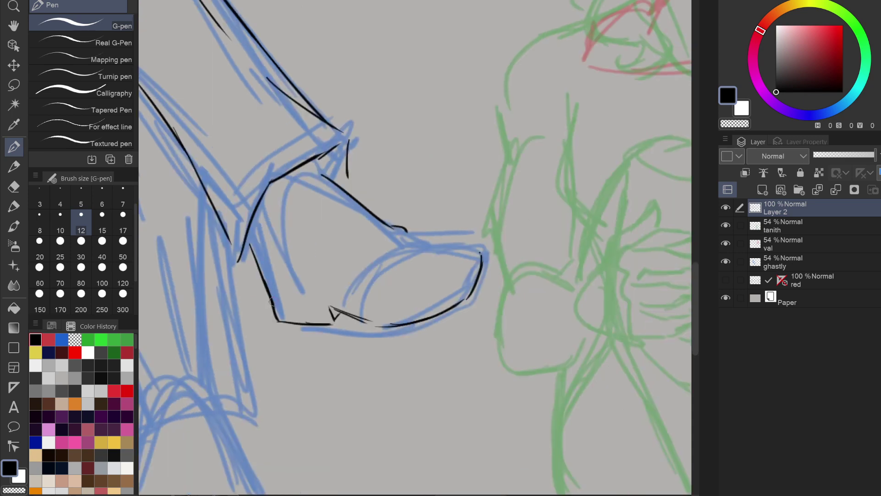
mouse_move(272, 301)
mouse_down()
mouse_move(368, 309)
mouse_move(458, 288)
mouse_move(446, 292)
mouse_move(473, 270)
mouse_move(479, 246)
mouse_up()
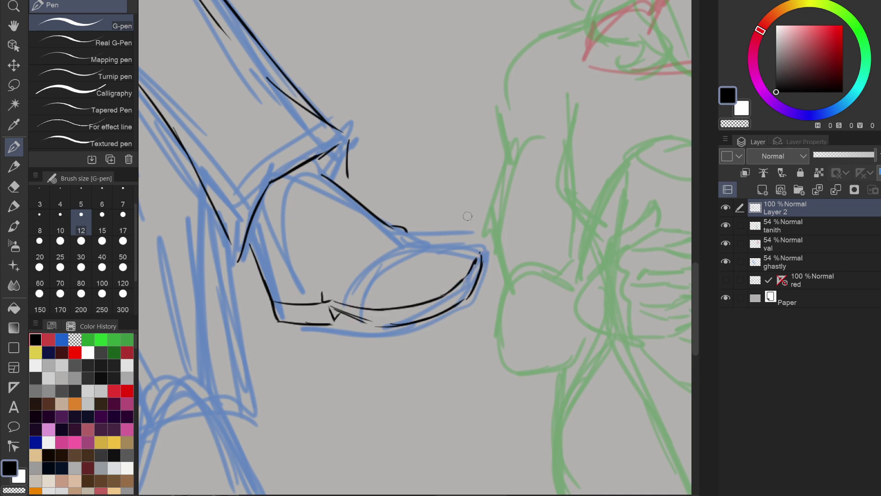
Ink the upper edge of the raised shoe's toe and the curved crease lines across its toe cap.
drag(407, 234, 462, 240)
drag(473, 242, 479, 252)
drag(347, 285, 436, 283)
drag(446, 274, 464, 251)
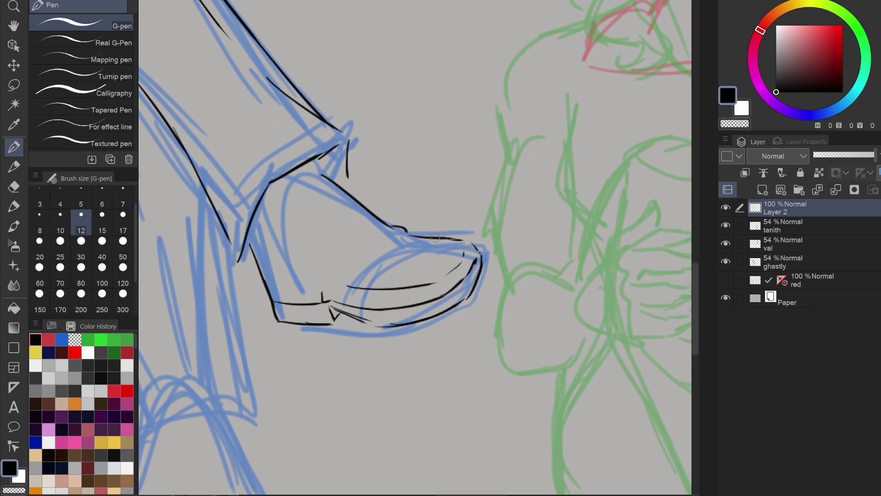
drag(258, 244, 277, 278)
mouse_move(283, 283)
mouse_down()
mouse_move(308, 276)
mouse_move(290, 218)
mouse_move(324, 246)
mouse_up()
key(ctrl+z)
key(ctrl+z)
key(ctrl+z)
key(ctrl+z)
Ink the raised shoe's ankle opening with its folds, plus the heel crease and toe-cap seam.
mouse_move(256, 219)
mouse_down()
mouse_move(294, 218)
mouse_move(281, 215)
mouse_move(315, 246)
mouse_move(299, 201)
mouse_move(320, 183)
mouse_up()
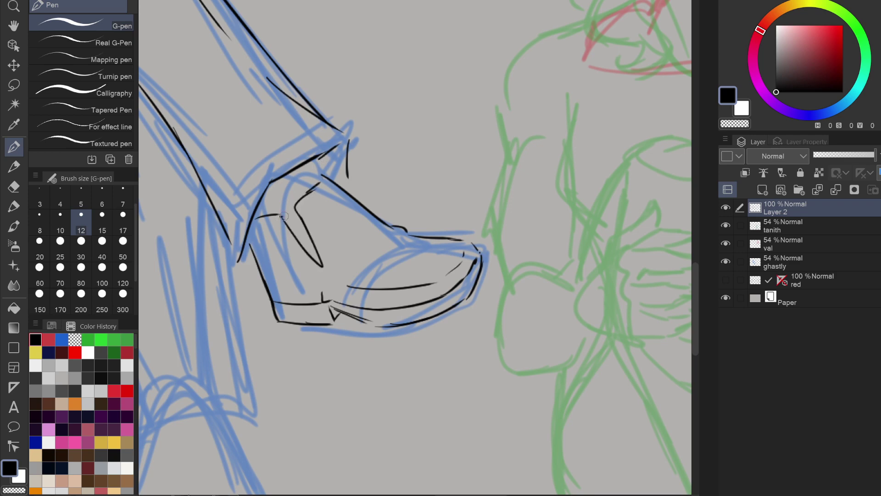
mouse_move(283, 218)
mouse_down()
mouse_move(299, 191)
mouse_move(324, 176)
mouse_up()
drag(264, 198, 306, 179)
drag(262, 204, 294, 195)
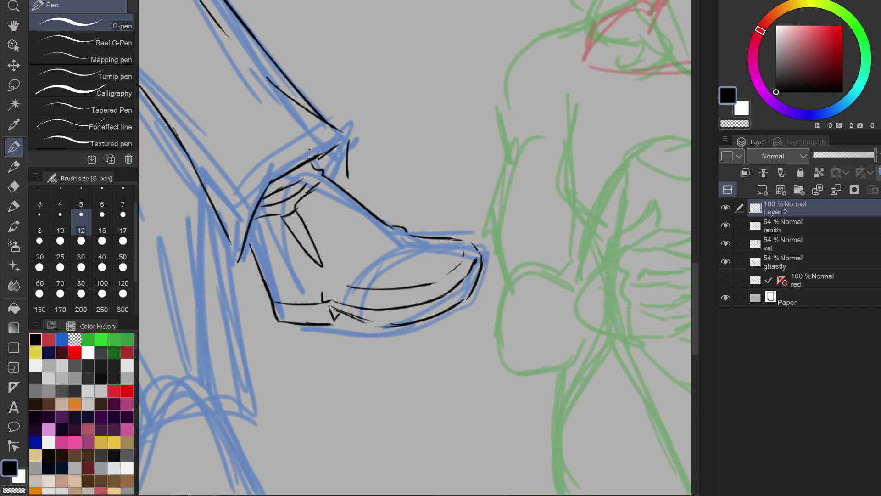
drag(257, 254, 315, 301)
mouse_move(385, 228)
mouse_down()
mouse_move(342, 278)
mouse_move(442, 245)
mouse_up()
Ink the supporting leg's outer contours from the knee down and close them with the trouser hem.
scroll(422, 285, down, 4)
scroll(431, 248, up, 3)
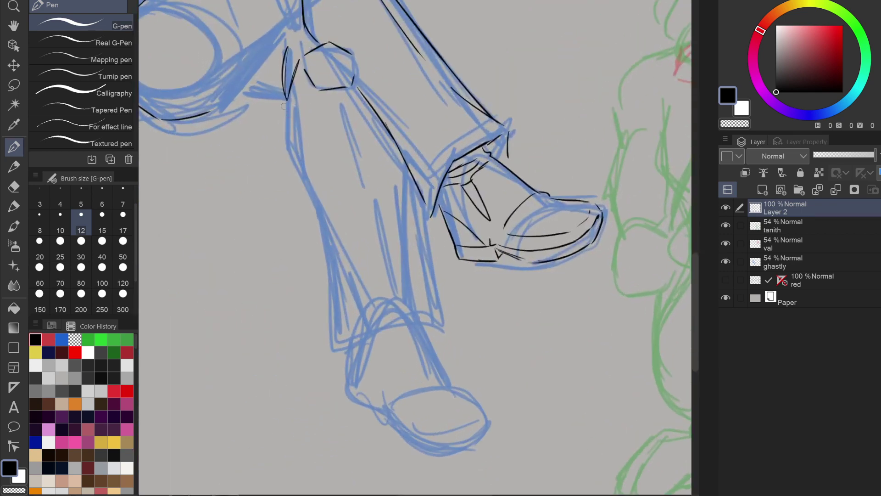
drag(284, 106, 324, 250)
mouse_move(399, 202)
mouse_down()
mouse_move(443, 325)
mouse_move(336, 349)
mouse_up()
drag(322, 234, 333, 340)
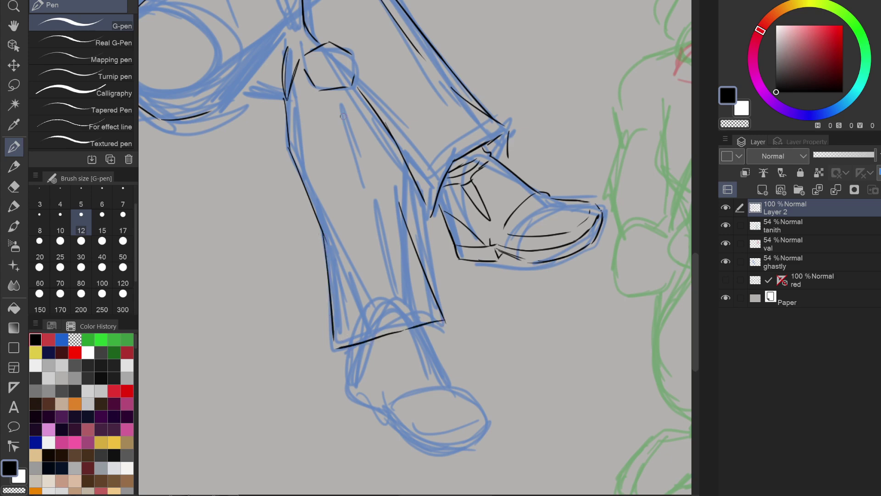
Ink the long trouser crease down the supporting leg and the fold beside its inner calf edge.
drag(342, 109, 397, 304)
drag(397, 149, 409, 223)
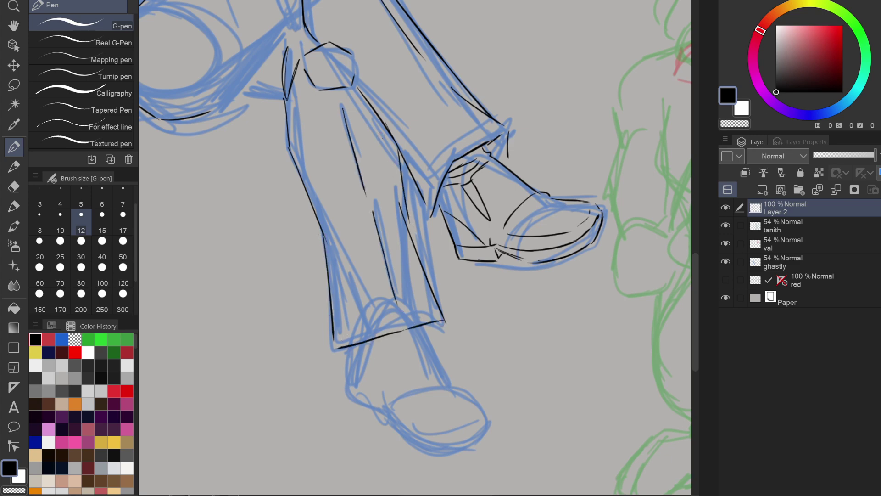
key(ctrl+z)
mouse_move(398, 148)
mouse_down()
mouse_move(407, 212)
mouse_move(380, 126)
mouse_up()
Ink the outline of the lower shoe from the instep and heel around the sole and toe.
key(ctrl+plus)
drag(391, 237, 420, 294)
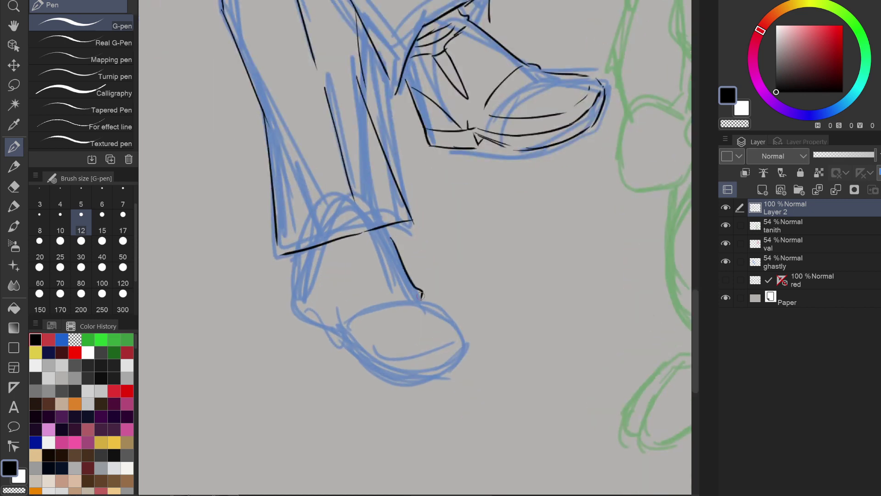
mouse_move(288, 259)
mouse_down()
mouse_move(296, 317)
mouse_move(336, 325)
mouse_move(328, 312)
mouse_move(355, 354)
mouse_move(419, 390)
mouse_move(459, 371)
mouse_move(469, 346)
mouse_move(435, 312)
mouse_up()
drag(291, 289, 329, 307)
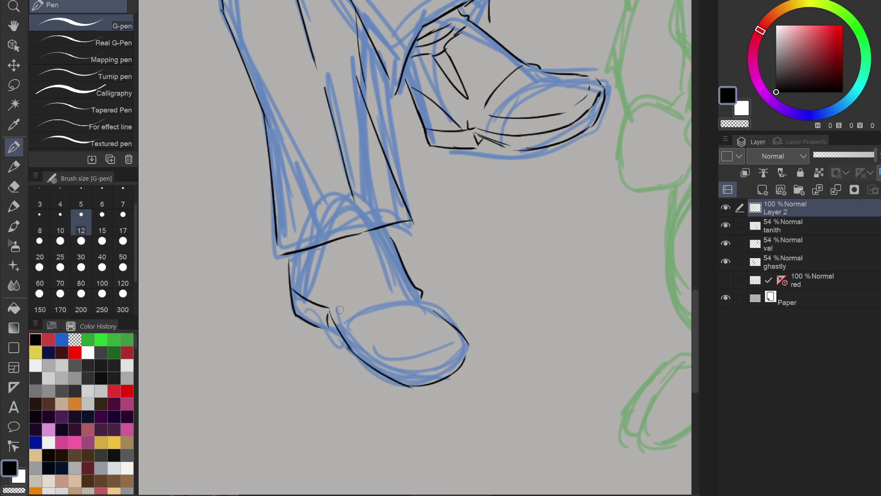
Ink the lower shoe's ankle folds, inner sole line and toe-cap crease lines.
drag(298, 253, 314, 293)
drag(321, 245, 334, 240)
mouse_move(341, 312)
mouse_down()
mouse_move(401, 359)
mouse_move(452, 352)
mouse_move(397, 372)
mouse_move(427, 373)
mouse_move(473, 341)
mouse_up()
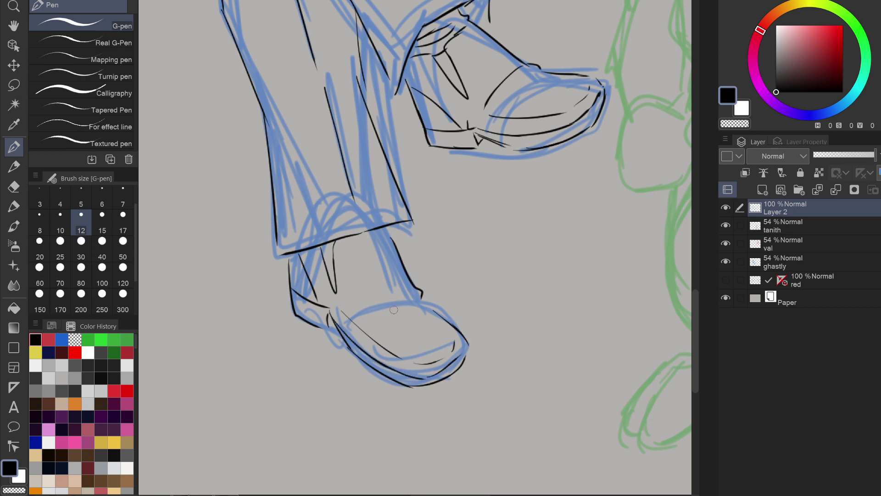
drag(418, 303, 363, 327)
drag(410, 291, 389, 293)
Ink the short edge beside the supporting knee and the pointed fabric folds behind the crossed knee.
drag(371, 172, 481, 407)
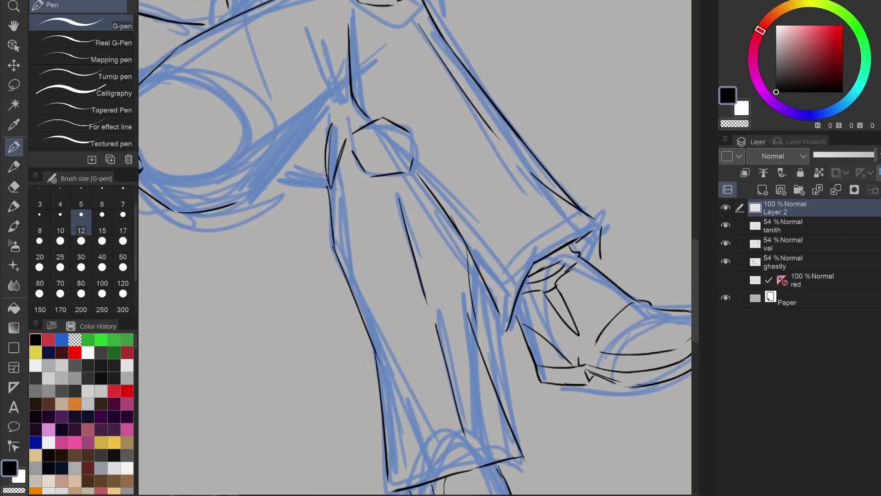
drag(285, 183, 331, 187)
drag(307, 2, 341, 119)
drag(385, 200, 369, 134)
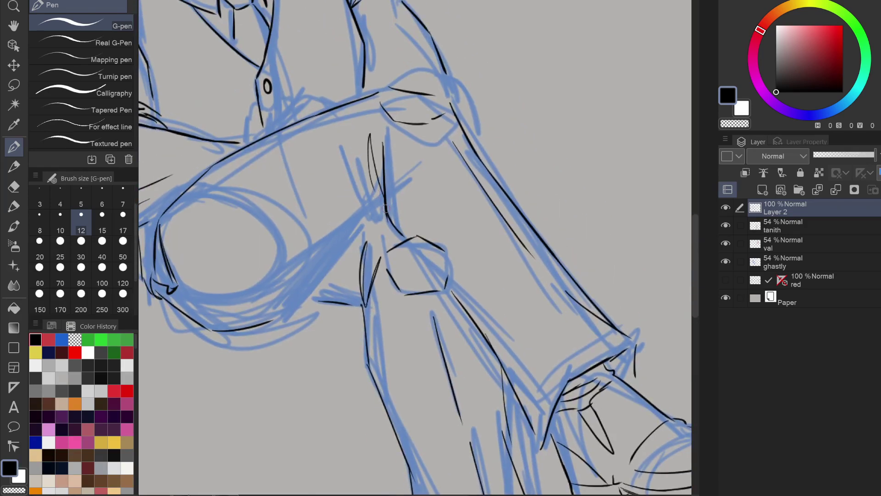
drag(352, 169, 385, 212)
key(ctrl+z)
key(ctrl+z)
mouse_move(372, 203)
mouse_down()
mouse_move(382, 217)
mouse_move(358, 186)
mouse_move(377, 218)
mouse_up()
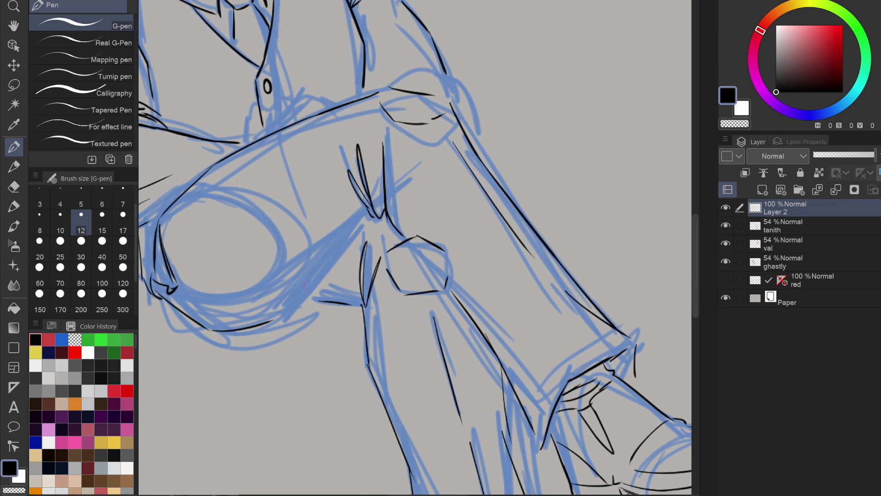
Ink the crossed thigh's underside up to the knee folds and a double seam line along the thigh.
mouse_move(270, 322)
mouse_down()
mouse_move(300, 303)
mouse_move(365, 230)
mouse_up()
mouse_move(320, 281)
mouse_down()
mouse_move(368, 222)
mouse_move(458, 200)
mouse_up()
mouse_move(266, 276)
mouse_down()
mouse_move(424, 166)
mouse_move(405, 182)
mouse_move(426, 168)
mouse_move(447, 168)
mouse_move(449, 159)
mouse_move(468, 163)
mouse_up()
drag(474, 121, 308, 148)
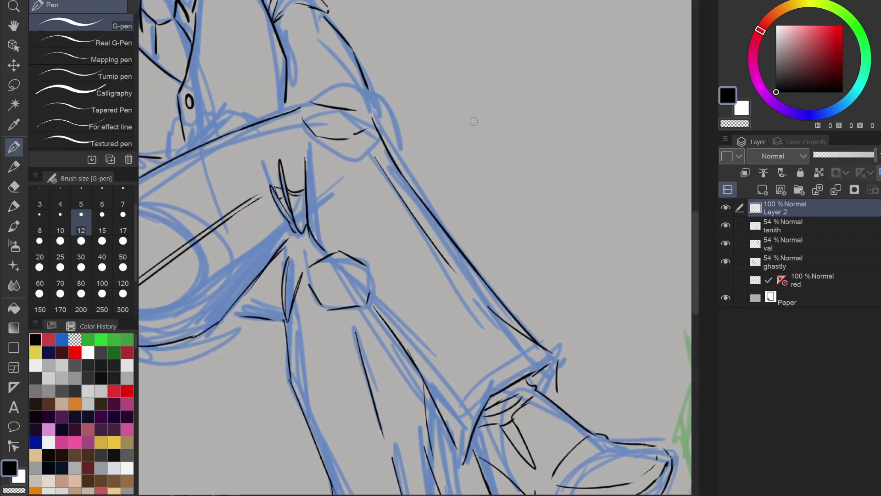
Ink secondary fold lines around the knees and calf underside, plus an inner line along the supporting leg's outer edge.
mouse_move(308, 197)
mouse_down()
mouse_move(344, 260)
mouse_move(339, 246)
mouse_up()
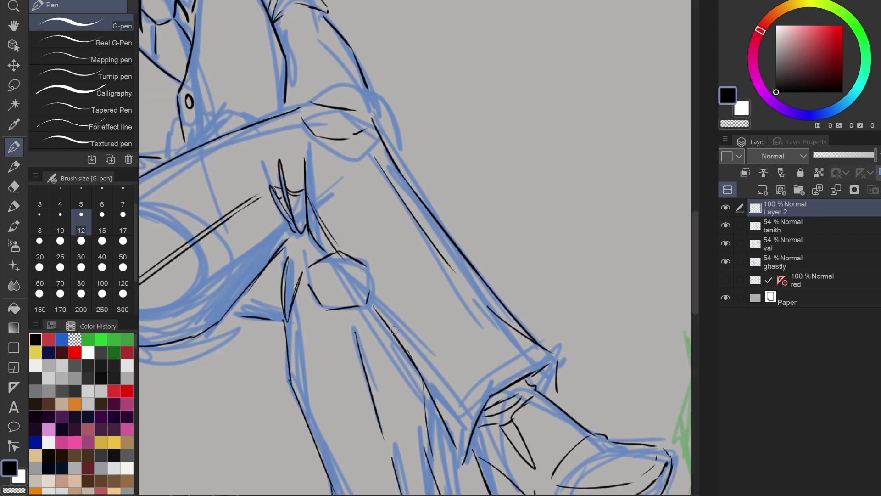
drag(371, 297, 462, 429)
drag(394, 360, 433, 211)
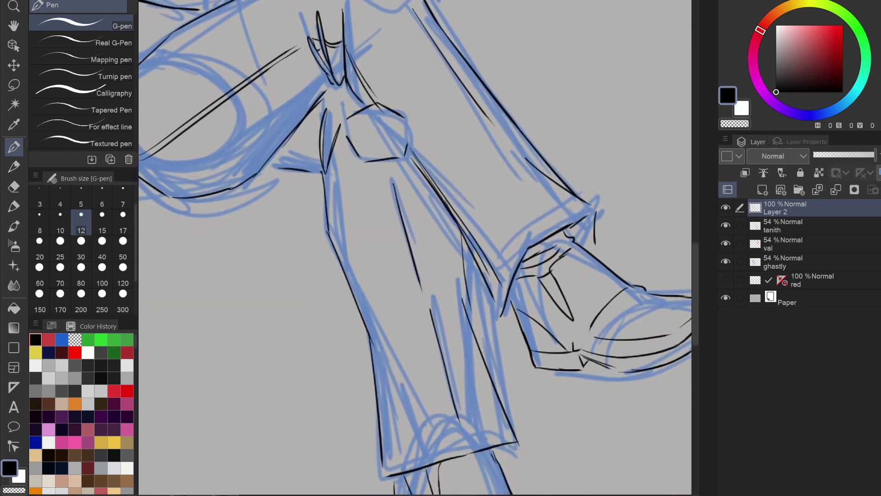
mouse_move(293, 137)
mouse_down()
mouse_move(331, 150)
mouse_move(317, 138)
mouse_move(365, 309)
mouse_up()
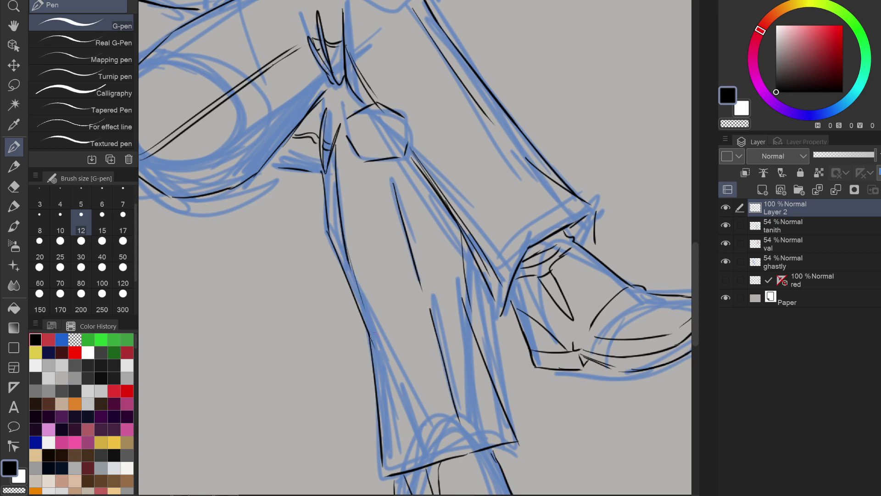
drag(331, 165, 389, 457)
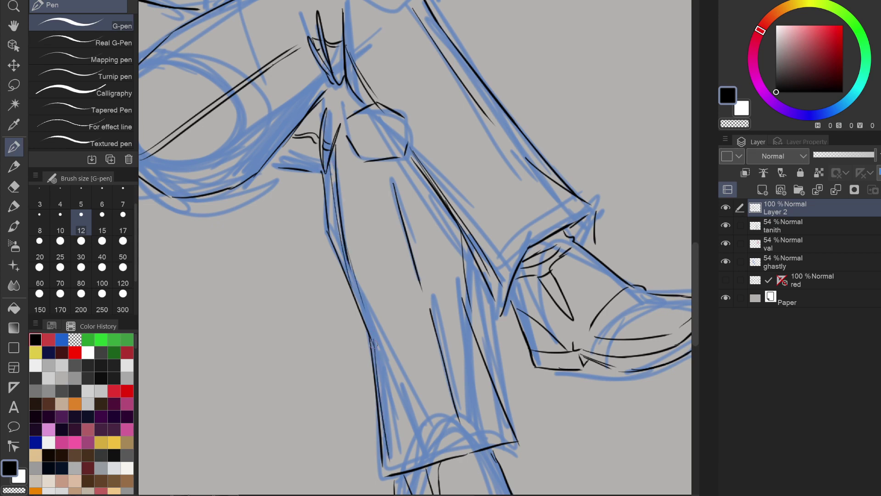
Erase the vest's front edge below the button with the transparent colour where the hand overlaps it.
scroll(365, 304, down, 3)
drag(365, 304, 446, 389)
scroll(438, 247, up, 4)
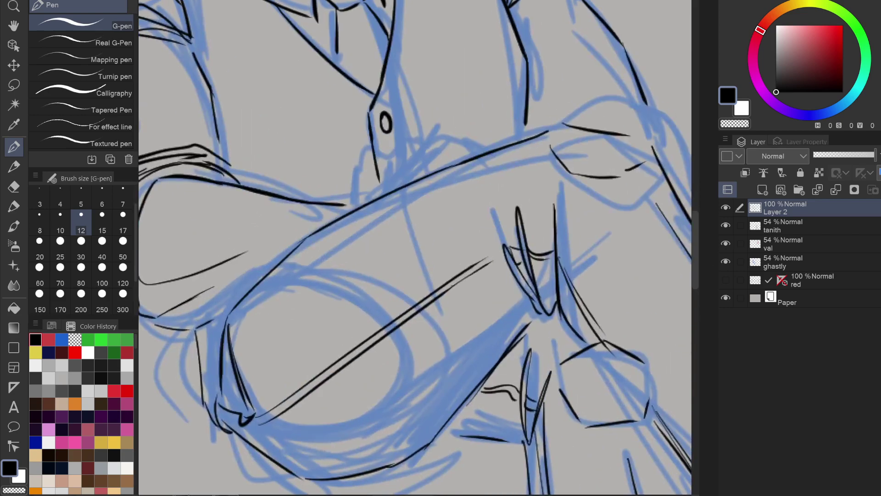
key(c)
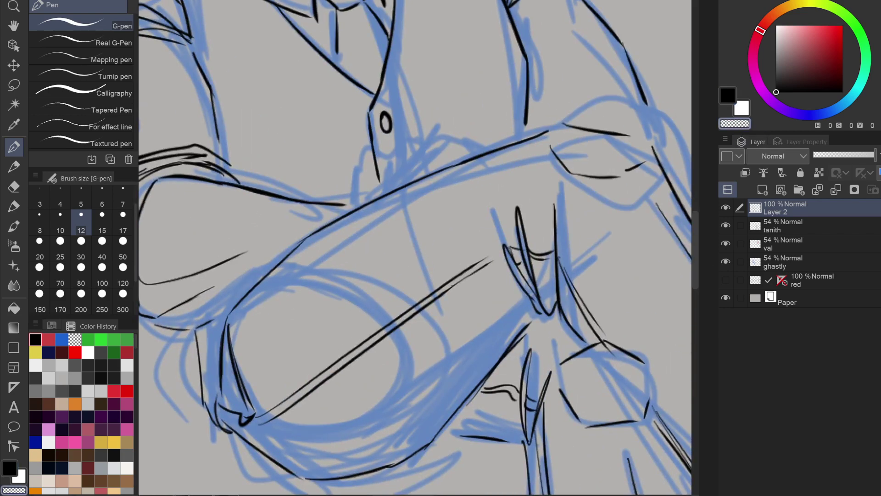
mouse_move(370, 156)
mouse_down()
mouse_move(371, 136)
mouse_move(373, 148)
mouse_move(406, 147)
mouse_move(381, 171)
mouse_move(376, 195)
mouse_up()
Ink the hand's knuckles and fingers in black above the thigh, below the vest button.
key(c)
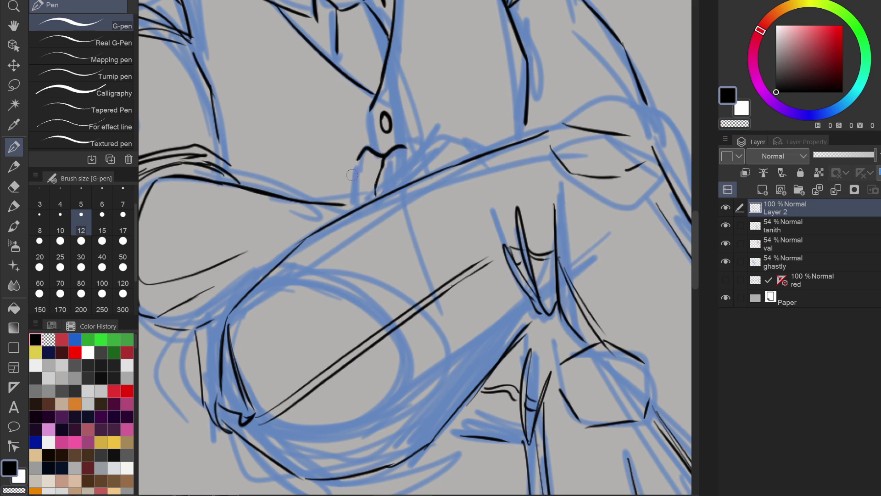
mouse_move(360, 160)
mouse_down()
mouse_move(343, 189)
mouse_move(346, 207)
mouse_move(366, 192)
mouse_up()
mouse_move(415, 146)
mouse_down()
mouse_move(450, 155)
mouse_move(396, 181)
mouse_up()
drag(341, 185, 329, 201)
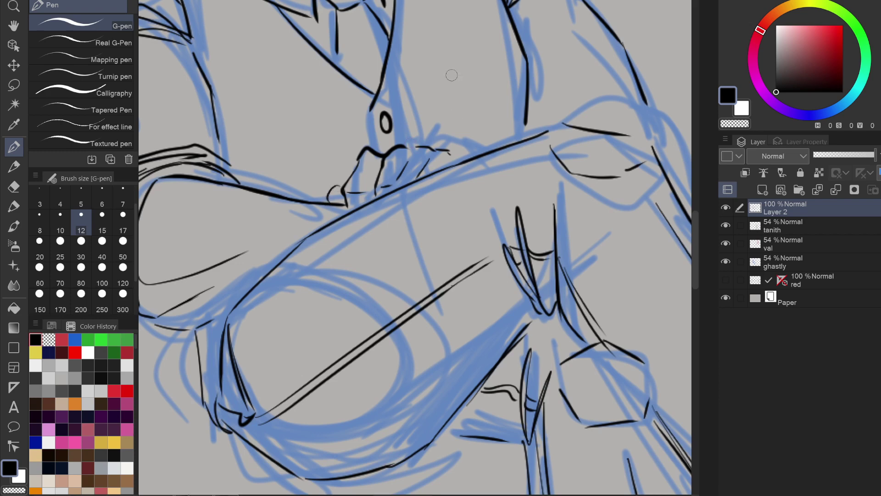
mouse_move(454, 149)
mouse_down()
mouse_move(489, 146)
mouse_move(427, 171)
mouse_up()
Ink the viewer's-right elbow and sleeve folds where the arm bends over the crossed knee.
mouse_move(491, 150)
mouse_down()
mouse_move(380, 229)
mouse_move(492, 190)
mouse_move(544, 231)
mouse_up()
mouse_move(495, 218)
mouse_down()
mouse_move(562, 269)
mouse_move(562, 289)
mouse_up()
drag(562, 299, 559, 307)
drag(523, 246, 553, 274)
drag(459, 222, 486, 217)
mouse_move(401, 231)
mouse_down()
mouse_move(461, 174)
mouse_move(417, 219)
mouse_move(596, 239)
mouse_up()
Ink second lines along both vest armholes and the short front edge beside the vest button.
scroll(514, 259, down, 2)
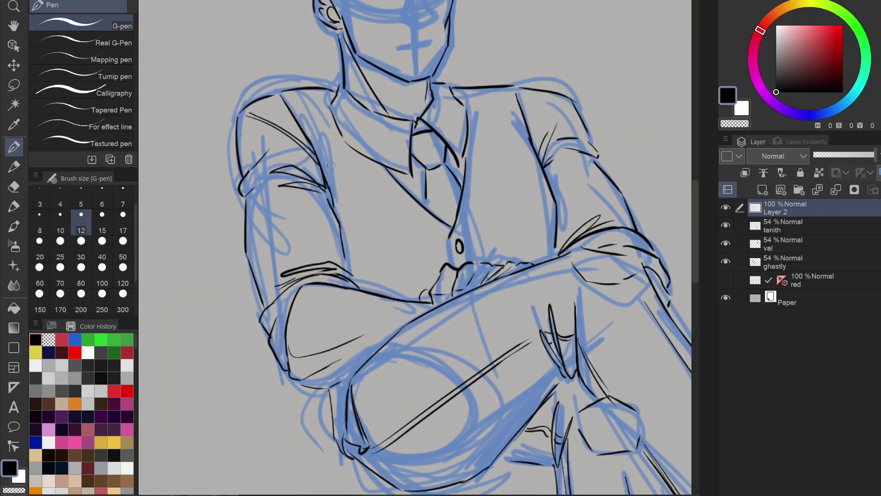
mouse_move(288, 96)
mouse_down()
mouse_move(323, 164)
mouse_move(335, 211)
mouse_up()
drag(513, 99, 527, 140)
key(ctrl+z)
drag(448, 238, 446, 253)
drag(510, 91, 528, 139)
scroll(535, 144, down, 2)
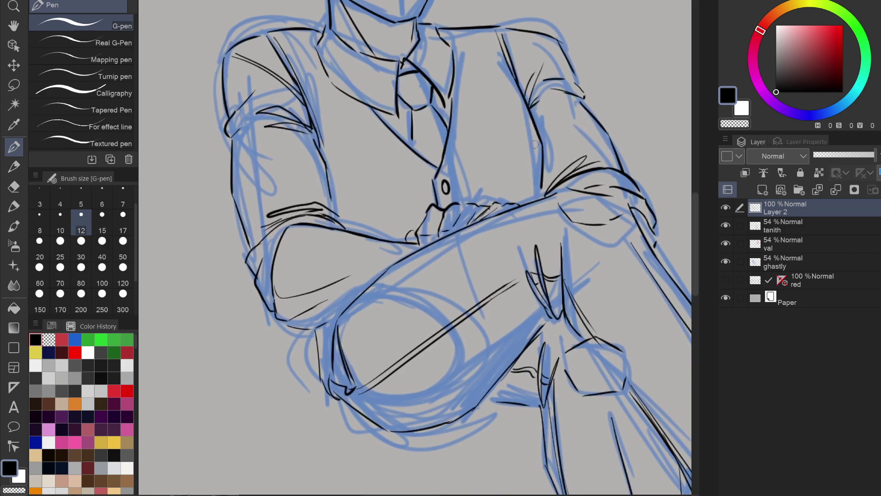
Temporarily hide the ghastly and val sketch layers to inspect the figure's line art, and restore their visibility.
scroll(534, 144, down, 3)
scroll(535, 144, right, 2)
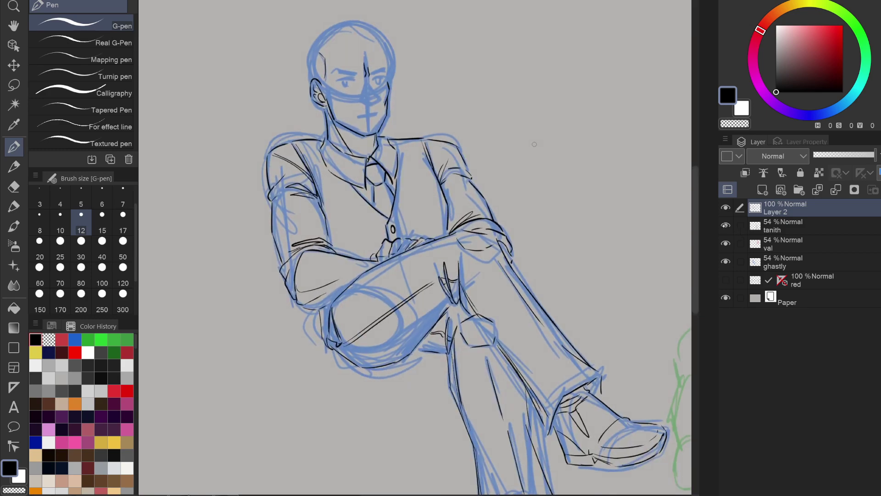
click(725, 226)
click(725, 225)
click(726, 261)
scroll(535, 144, down, 2)
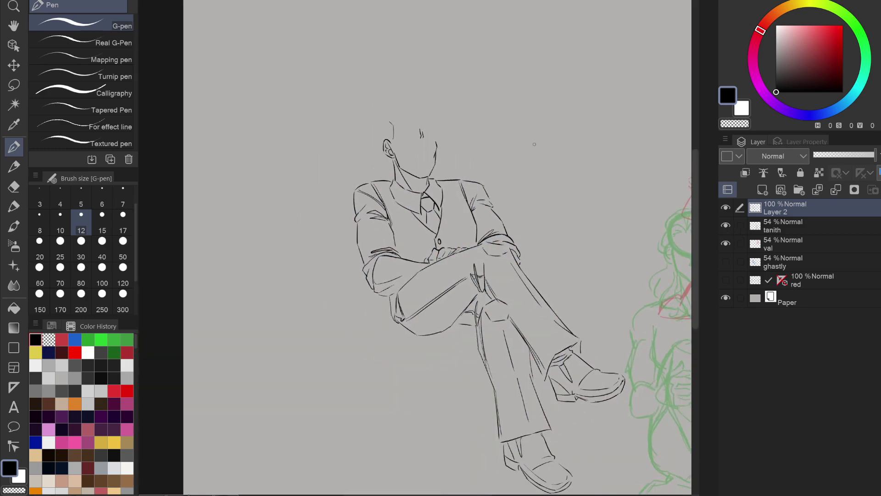
scroll(535, 144, down, 2)
scroll(534, 144, right, 1)
scroll(534, 144, up, 1)
click(725, 244)
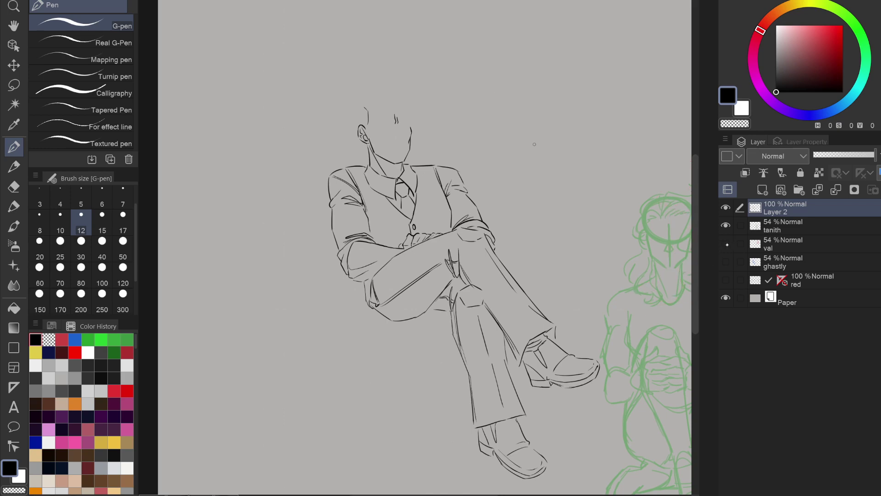
click(726, 243)
click(726, 261)
scroll(534, 145, up, 2)
scroll(534, 144, left, 1)
scroll(534, 144, up, 6)
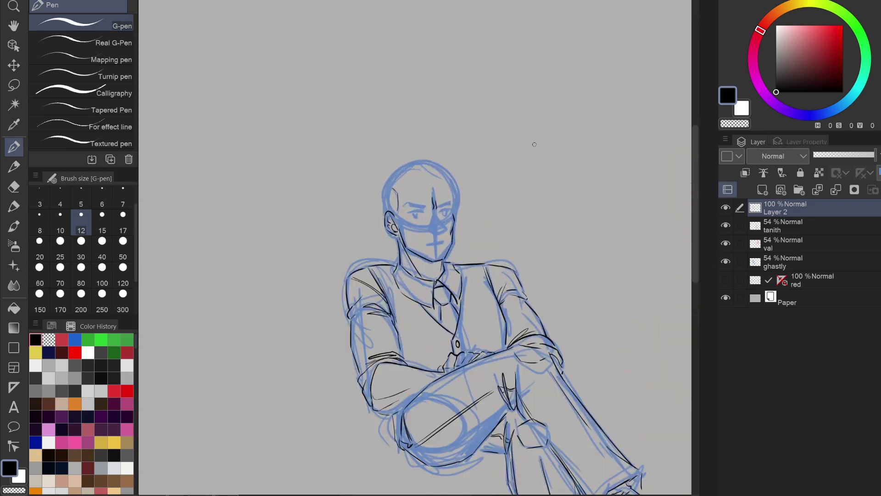
Add a new layer above the body line art and ink the nose, nostril, mouth, lower lip and chin mark in black.
click(763, 189)
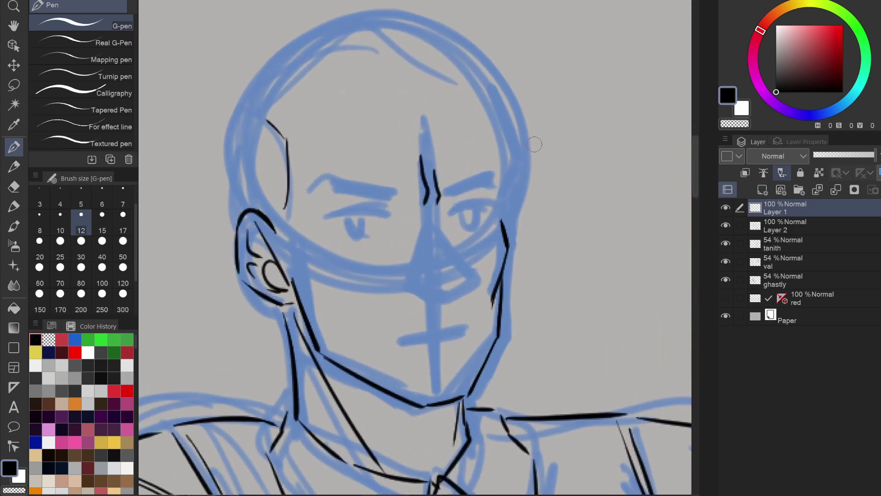
key(ctrl+plus)
mouse_move(398, 264)
mouse_down()
mouse_move(447, 232)
mouse_move(481, 270)
mouse_move(459, 292)
mouse_up()
drag(406, 295, 430, 298)
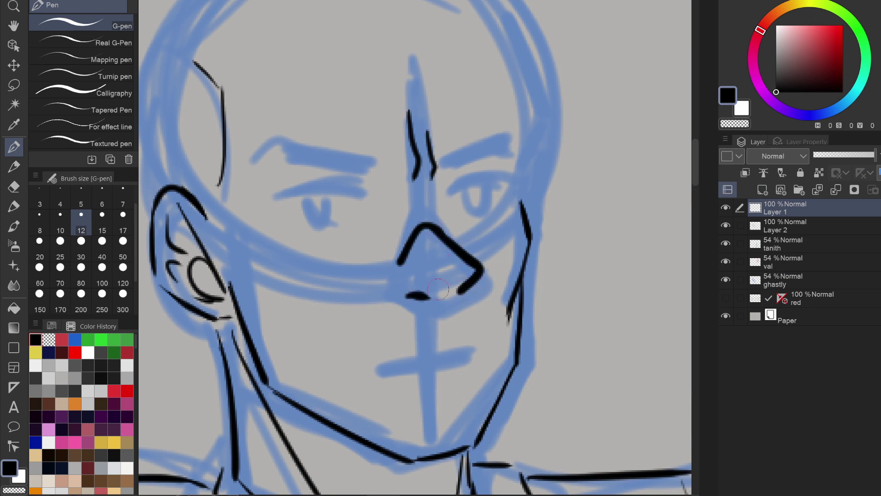
mouse_move(475, 346)
mouse_down()
mouse_move(368, 369)
mouse_move(481, 346)
mouse_up()
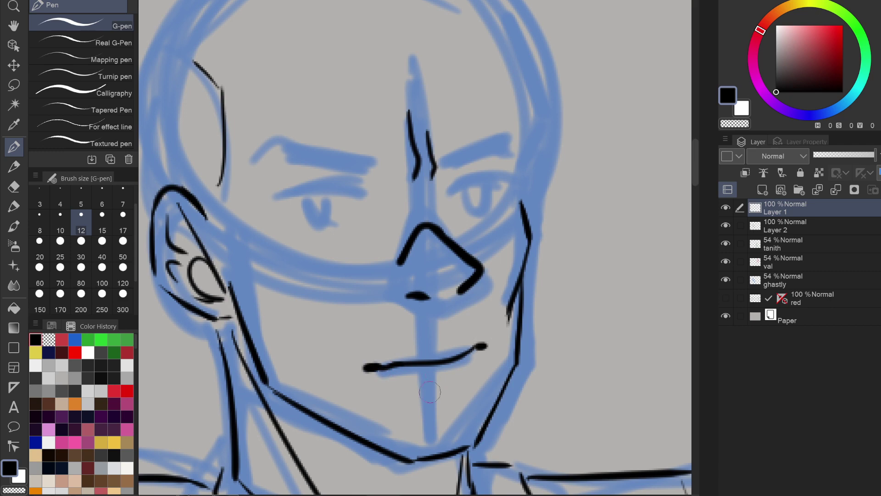
mouse_move(415, 390)
mouse_down()
mouse_move(459, 386)
mouse_move(470, 376)
mouse_move(435, 387)
mouse_move(443, 420)
mouse_move(468, 427)
mouse_up()
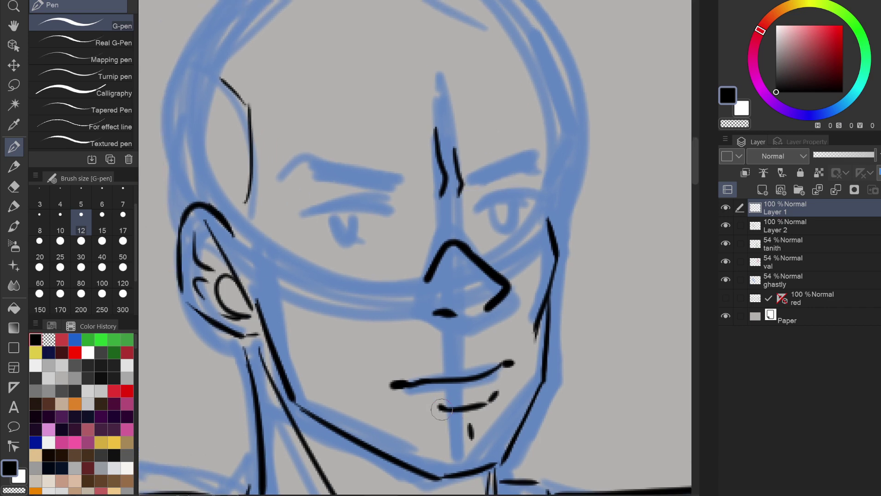
Ink the cheekbone lines beside the ear, both heavy upper eyelids and both thick eyebrows in black.
mouse_move(247, 244)
mouse_down()
mouse_move(270, 281)
mouse_move(333, 333)
mouse_up()
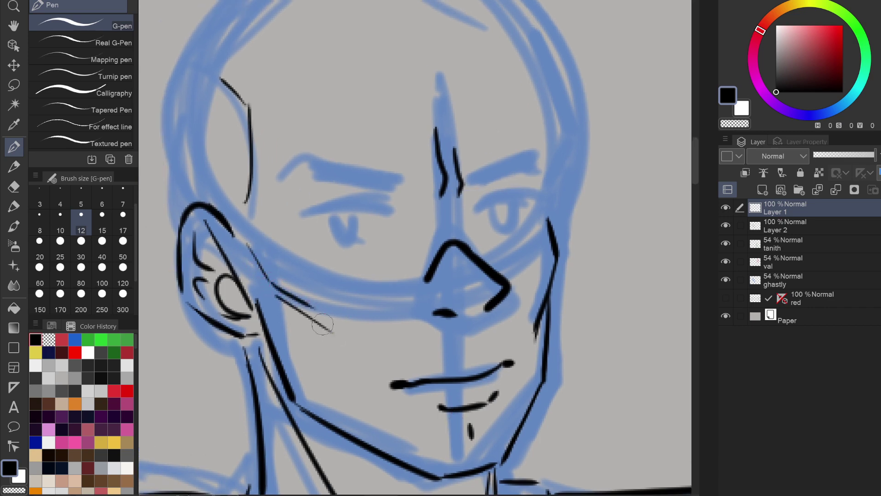
mouse_move(503, 203)
mouse_down()
mouse_move(480, 212)
mouse_move(541, 202)
mouse_up()
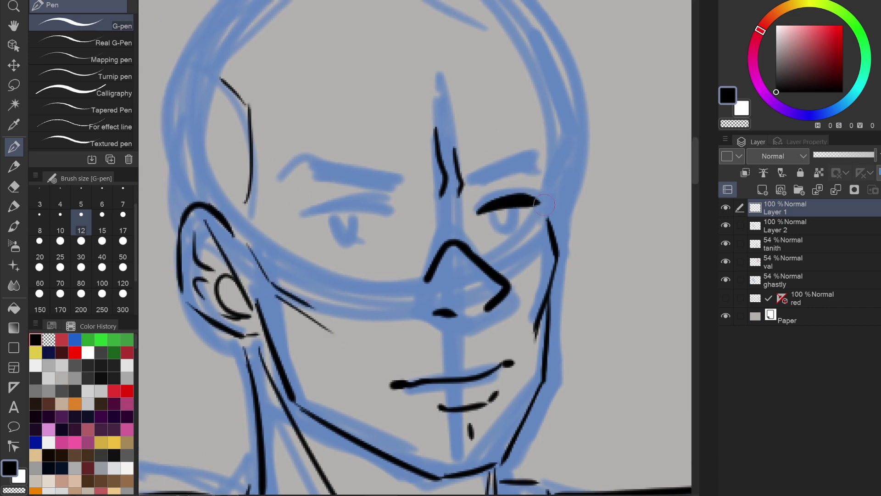
mouse_move(342, 222)
mouse_down()
mouse_move(427, 220)
mouse_move(333, 227)
mouse_move(406, 217)
mouse_up()
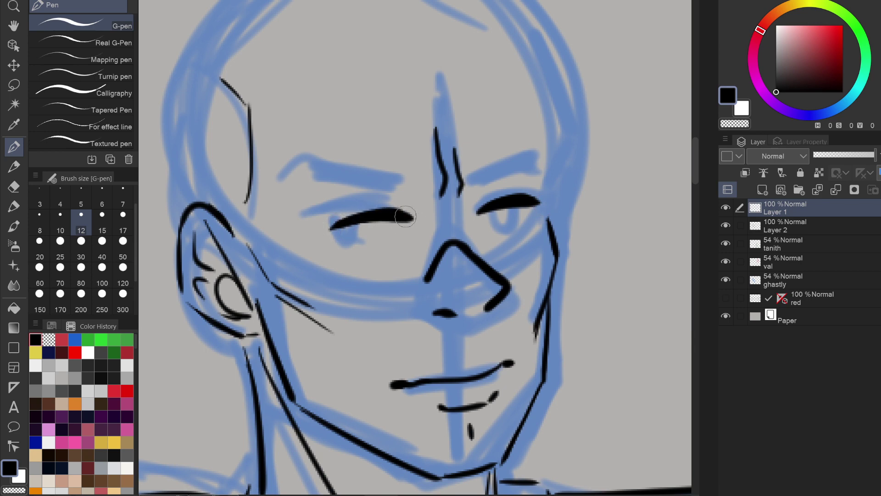
mouse_move(297, 177)
mouse_down()
mouse_move(321, 163)
mouse_move(424, 174)
mouse_move(411, 189)
mouse_move(326, 171)
mouse_move(406, 181)
mouse_up()
mouse_move(481, 178)
mouse_down()
mouse_move(542, 156)
mouse_move(549, 174)
mouse_up()
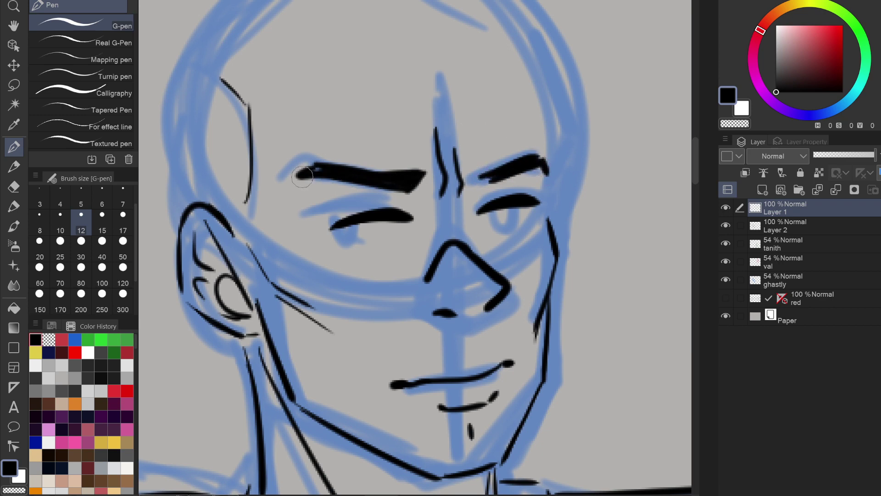
mouse_move(302, 177)
mouse_down()
mouse_move(321, 165)
mouse_move(321, 178)
mouse_up()
Ink the forehead and temple edge on the viewer's-right side of the face, joining it to the cheek line beside the eye.
drag(541, 133, 449, 172)
mouse_move(452, 105)
mouse_down()
mouse_move(471, 186)
mouse_move(464, 222)
mouse_up()
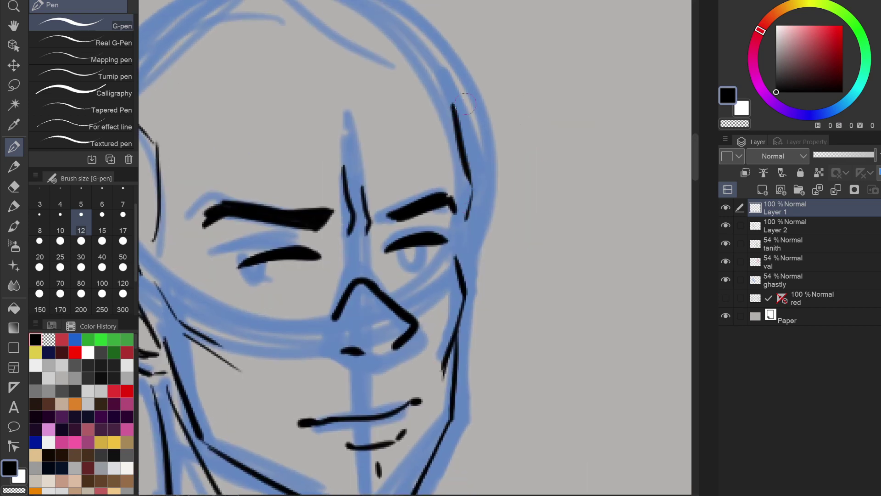
key(ctrl+z)
mouse_move(470, 183)
mouse_down()
mouse_move(455, 241)
mouse_move(461, 261)
mouse_up()
drag(451, 108, 435, 67)
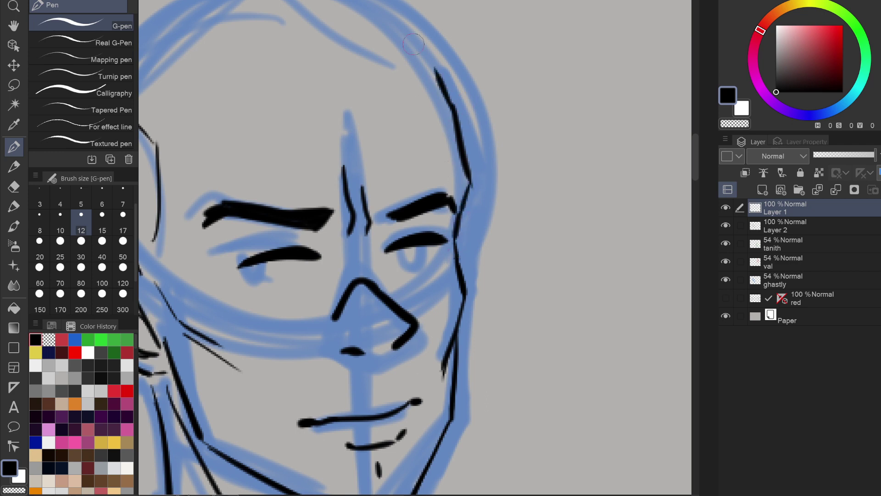
Ink the crease above each eyelid and the lower lid line of both eyes.
drag(361, 90, 414, 44)
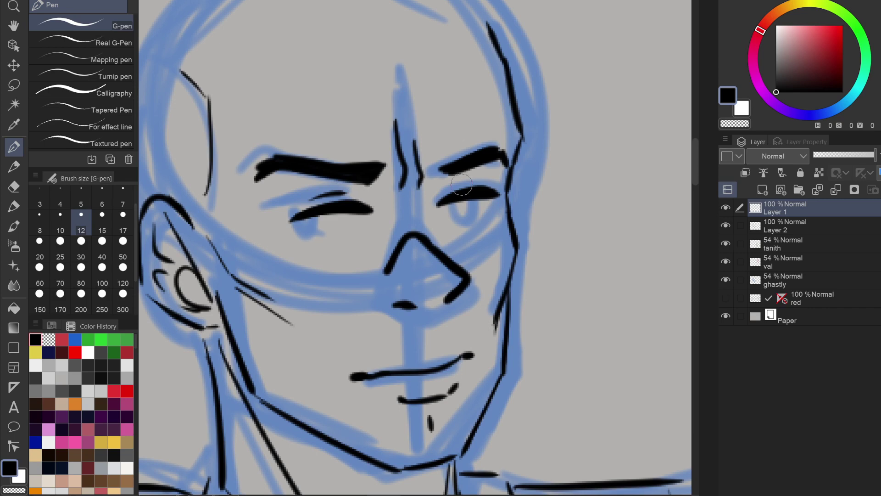
drag(450, 184, 476, 178)
drag(294, 226, 345, 240)
mouse_move(449, 221)
mouse_down()
mouse_move(477, 225)
mouse_move(488, 215)
mouse_up()
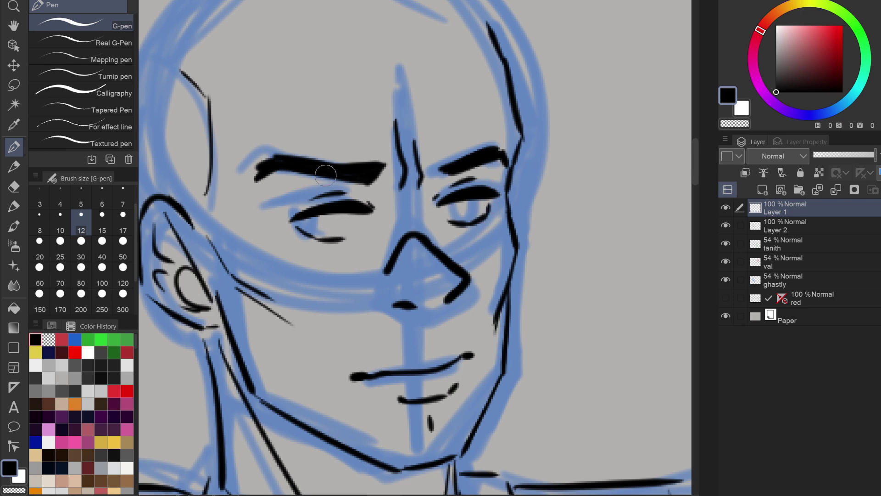
Ink the bald skull's outline from above the ear over the crown to the viewer's-right side of the forehead.
key(ctrl+minus)
key(ctrl+minus)
scroll(446, 188, up, 1)
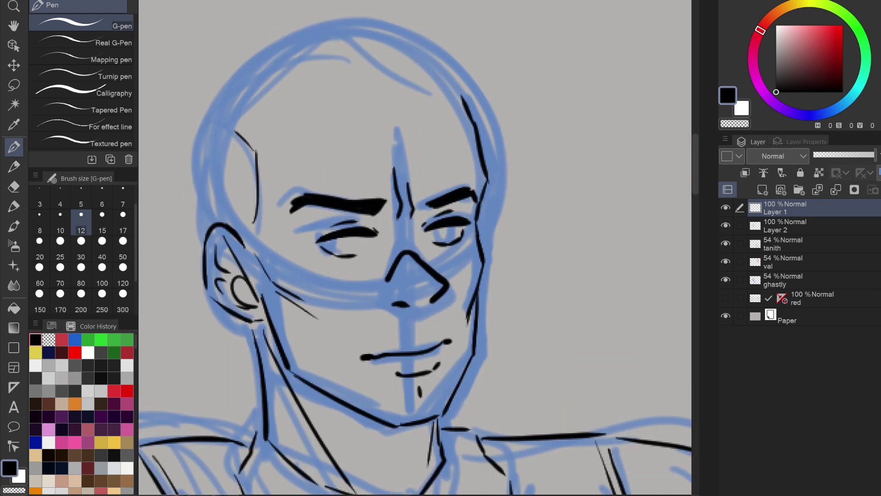
mouse_move(211, 216)
mouse_down()
mouse_move(202, 163)
mouse_move(214, 219)
mouse_move(322, 43)
mouse_move(343, 43)
mouse_move(470, 88)
mouse_move(436, 75)
mouse_move(462, 96)
mouse_up()
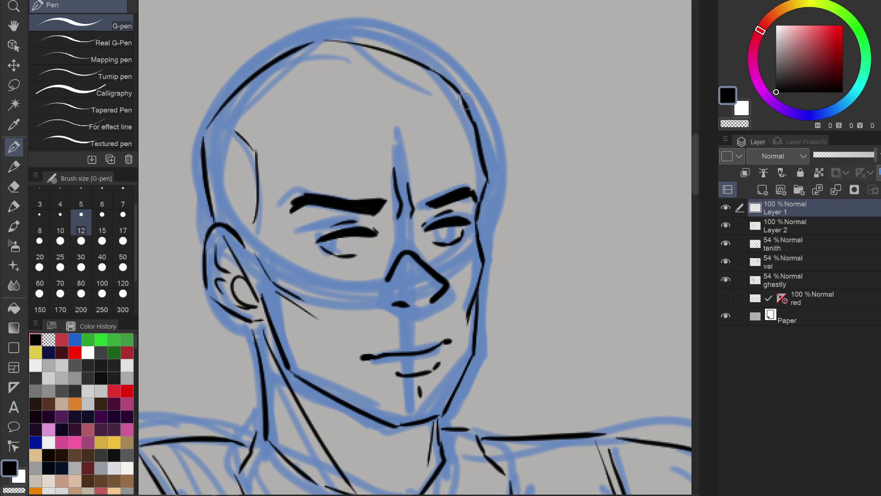
Fill in solid black irises beneath the upper lids of both eyes, looking toward the viewer's right.
scroll(357, 247, up, 4)
mouse_move(369, 215)
mouse_down()
mouse_move(372, 257)
mouse_move(379, 252)
mouse_up()
scroll(378, 252, down, 3)
drag(574, 197, 572, 231)
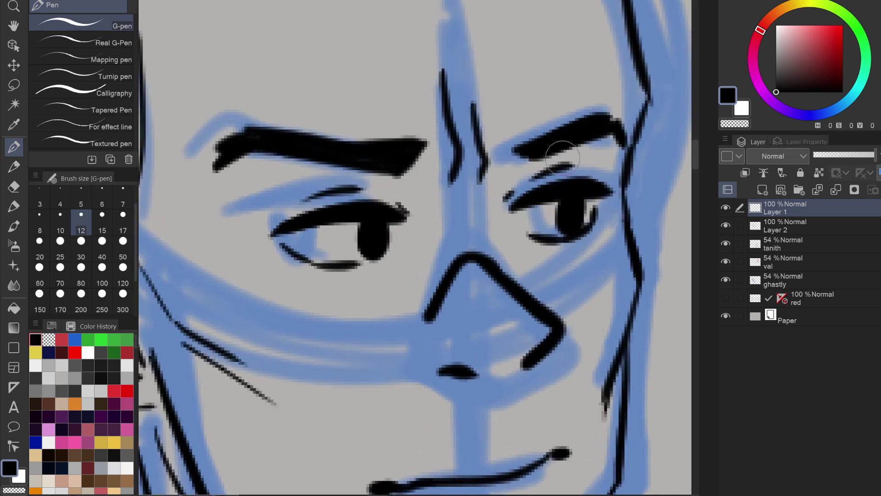
Hide the tanith, val and ghastly sketch layers to leave only the black line art showing.
scroll(572, 232, down, 2)
scroll(514, 241, down, 3)
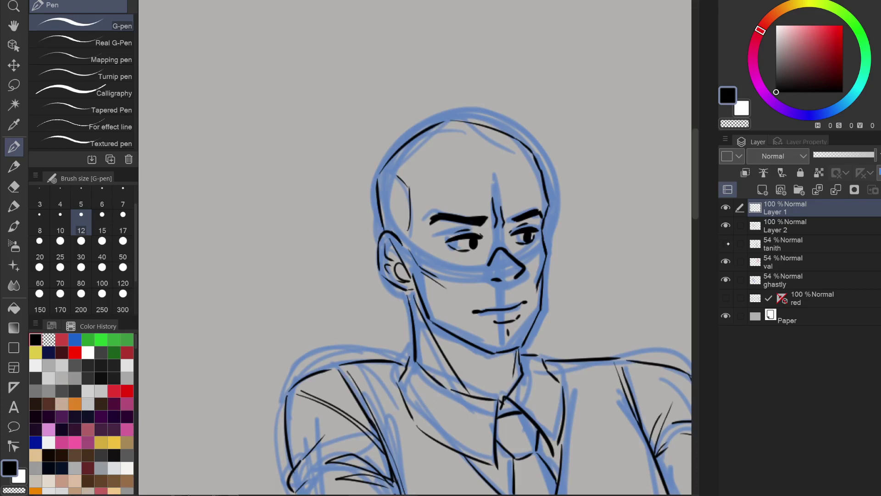
click(726, 279)
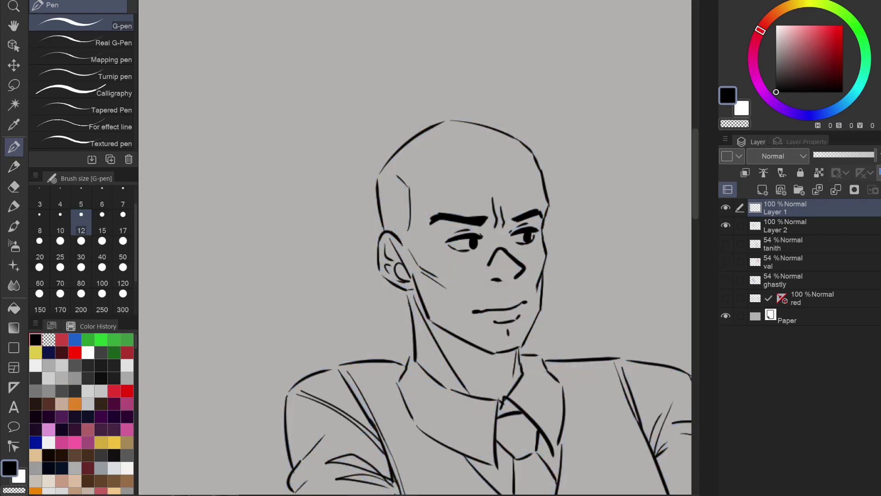
drag(602, 257, 536, 208)
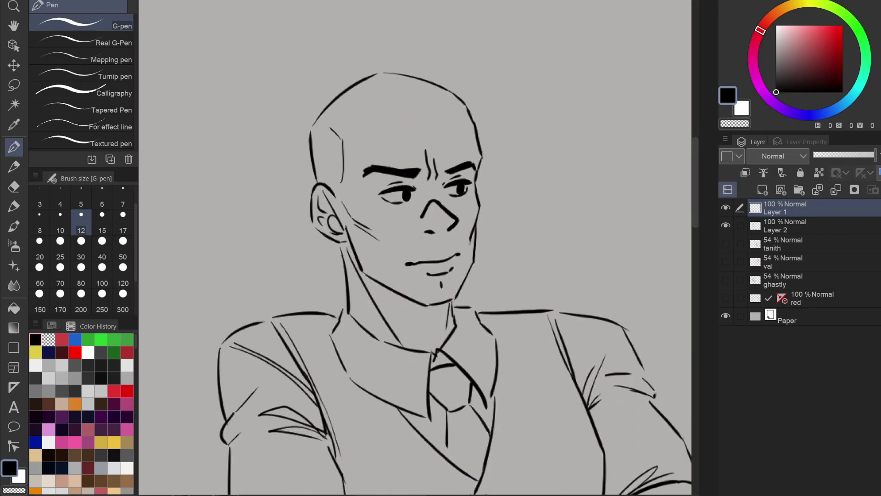
Ink a short line across the nose bridge and thin creases beneath the inner corners of both eyes.
scroll(468, 220, up, 3)
drag(380, 159, 397, 157)
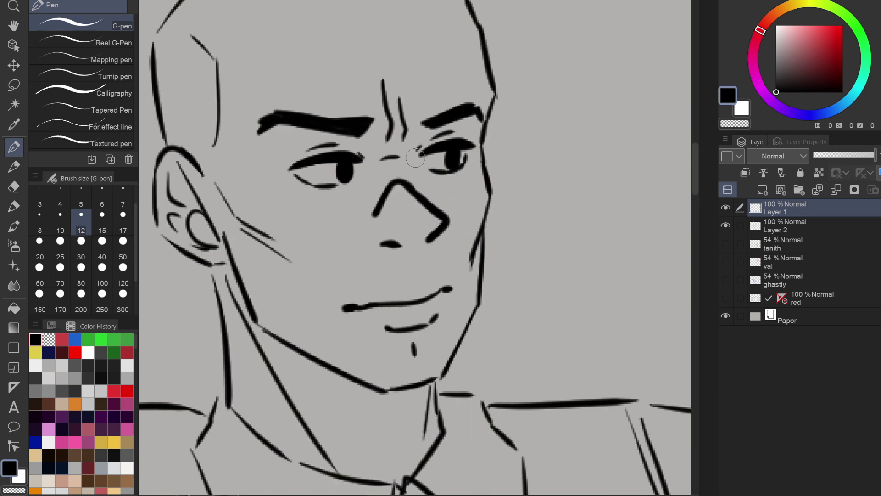
scroll(416, 158, down, 3)
scroll(416, 158, up, 3)
mouse_move(352, 175)
mouse_down()
mouse_move(333, 205)
mouse_move(347, 186)
mouse_up()
mouse_move(447, 190)
mouse_down()
mouse_move(423, 166)
mouse_move(439, 185)
mouse_move(432, 173)
mouse_up()
key(ctrl+z)
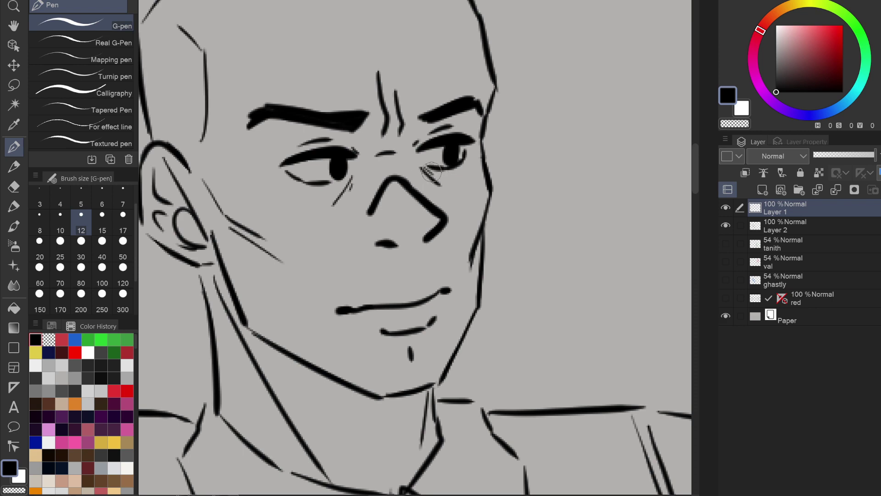
Check the whole figure, show the tanith sketch and the red layer with the couch lines, and make Layer 2 active.
scroll(431, 173, down, 3)
scroll(432, 173, up, 2)
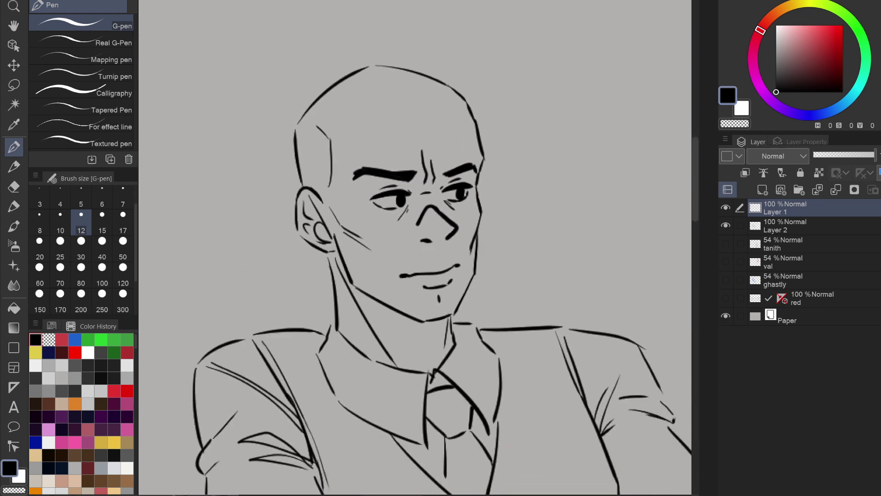
scroll(416, 248, down, 4)
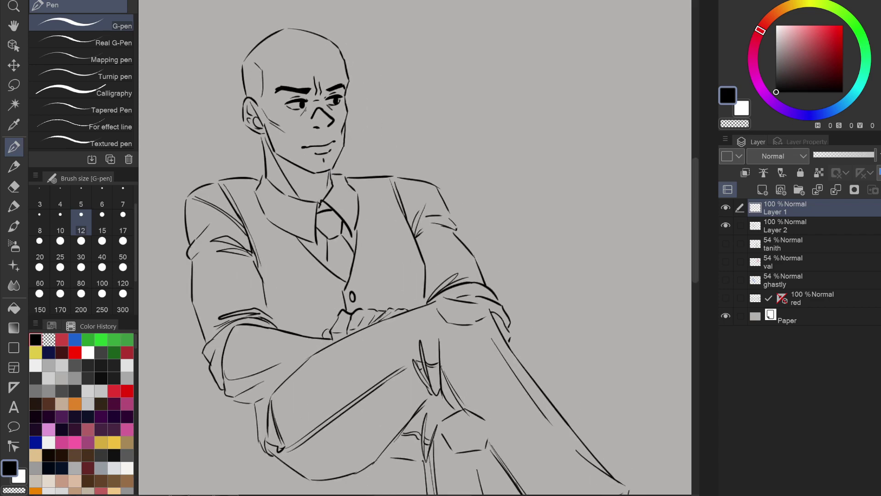
scroll(464, 274, down, 2)
drag(464, 275, 356, 174)
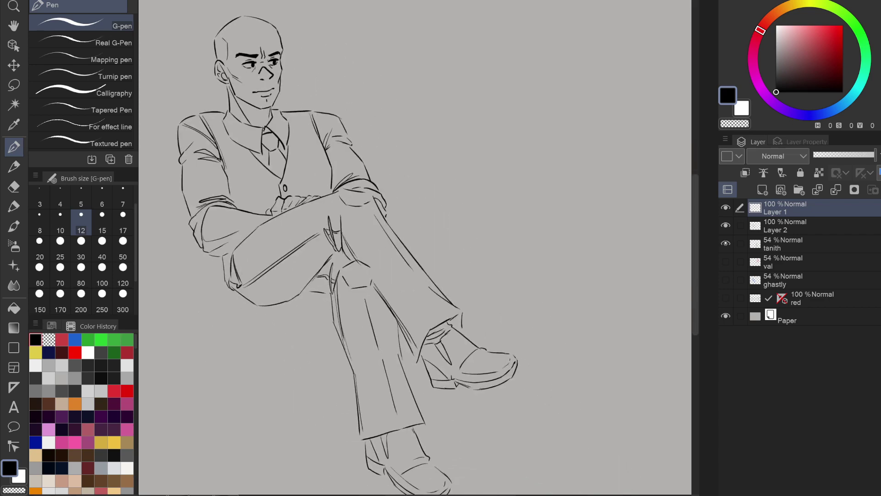
drag(690, 124, 600, 90)
click(725, 225)
click(775, 227)
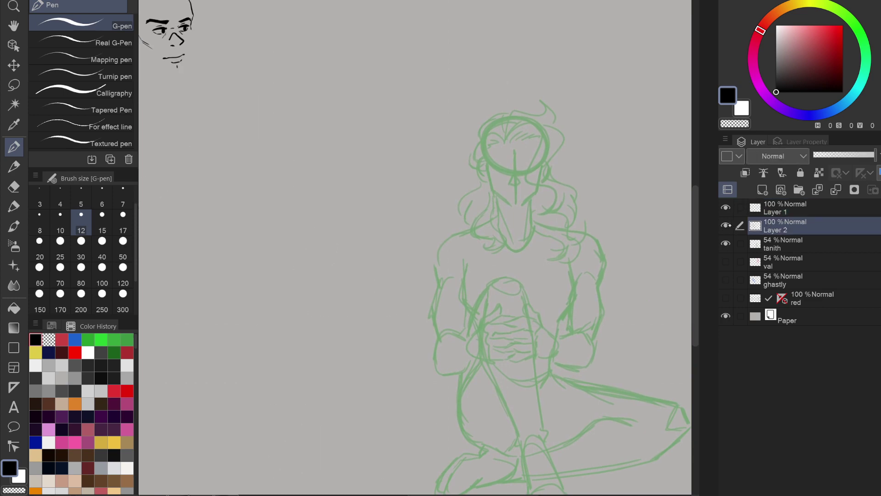
click(725, 225)
click(729, 298)
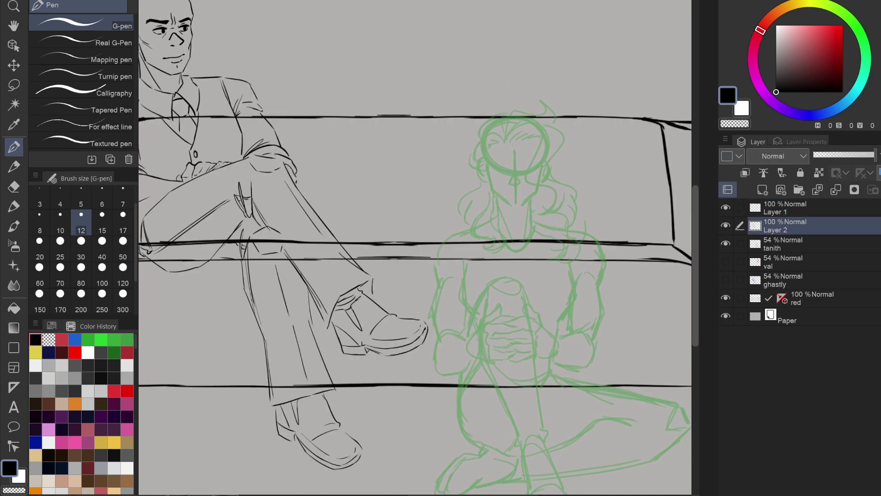
On the red layer, erase the couch lines crossing the man's torso, arm and crossed legs, using transparent colour at brush size 30.
drag(414, 230, 599, 313)
click(754, 305)
key(c)
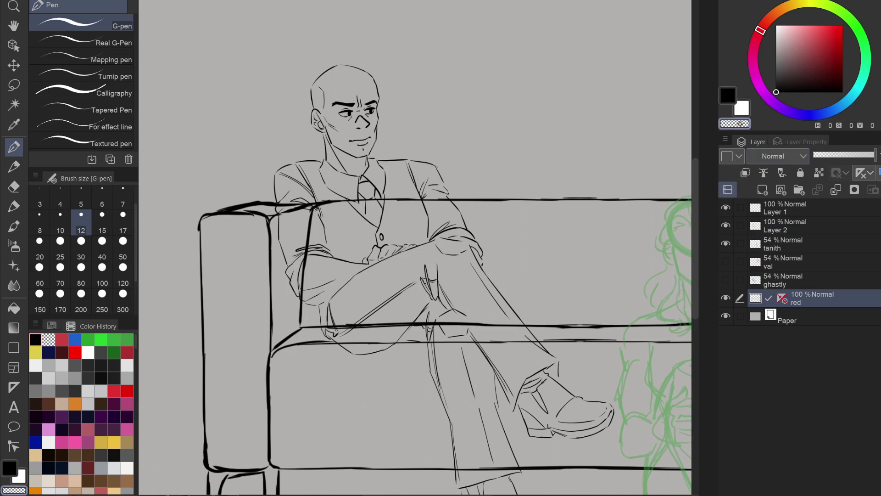
click(81, 241)
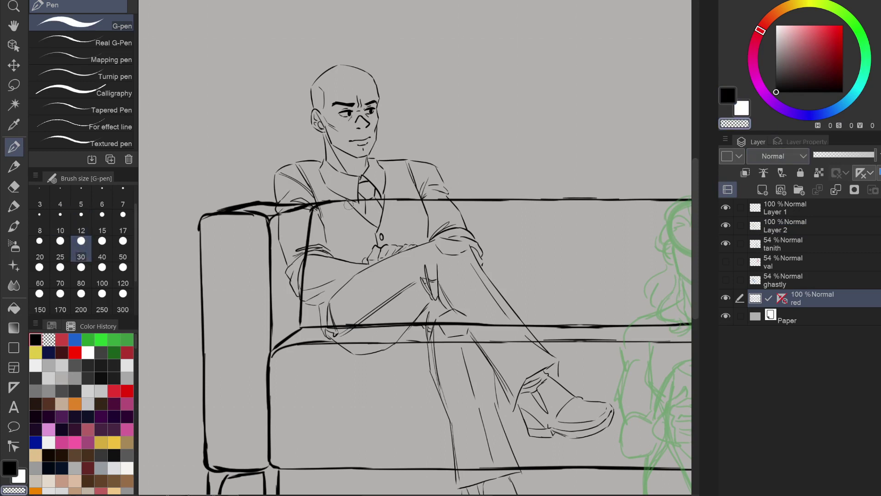
mouse_move(343, 200)
mouse_down()
mouse_move(306, 239)
mouse_move(302, 290)
mouse_up()
mouse_move(314, 204)
mouse_down()
mouse_move(279, 206)
mouse_move(286, 204)
mouse_up()
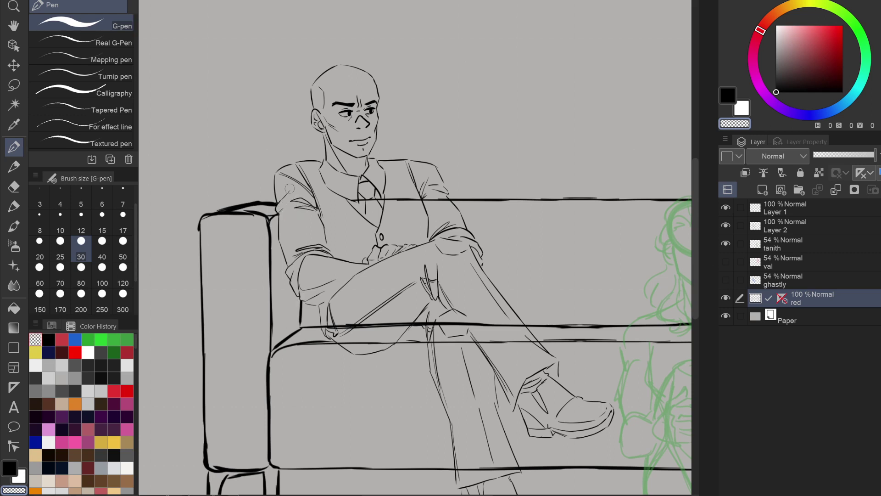
drag(351, 200, 444, 200)
drag(323, 326, 523, 325)
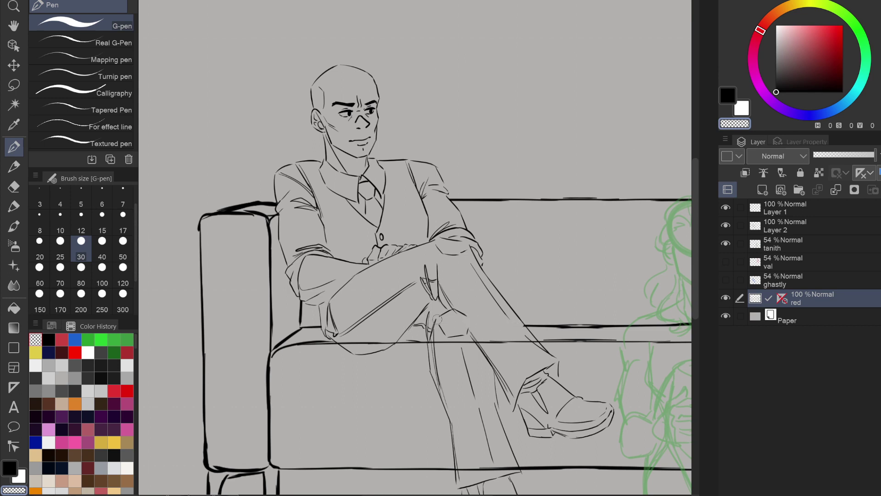
On Layer 2, erase the part of the thigh's underside that hangs below the couch seat's front edge.
scroll(403, 311, up, 2)
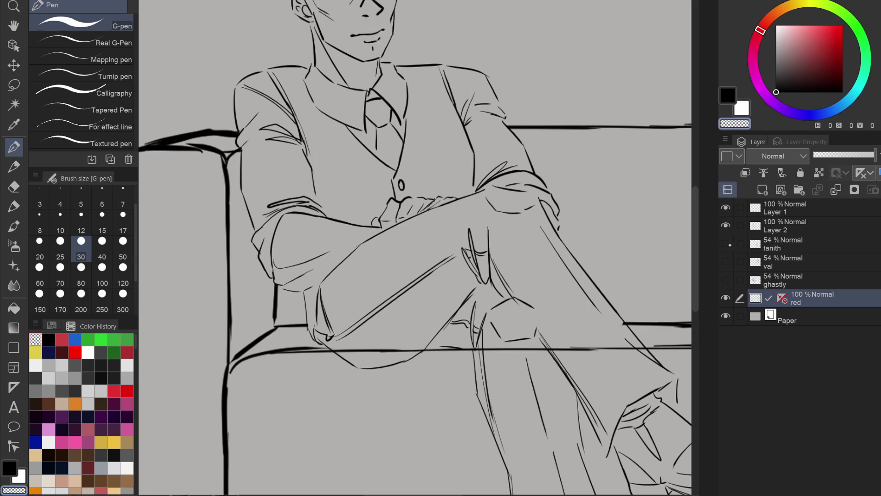
click(773, 224)
mouse_move(349, 362)
mouse_down()
mouse_move(332, 354)
mouse_move(364, 365)
mouse_move(426, 357)
mouse_up()
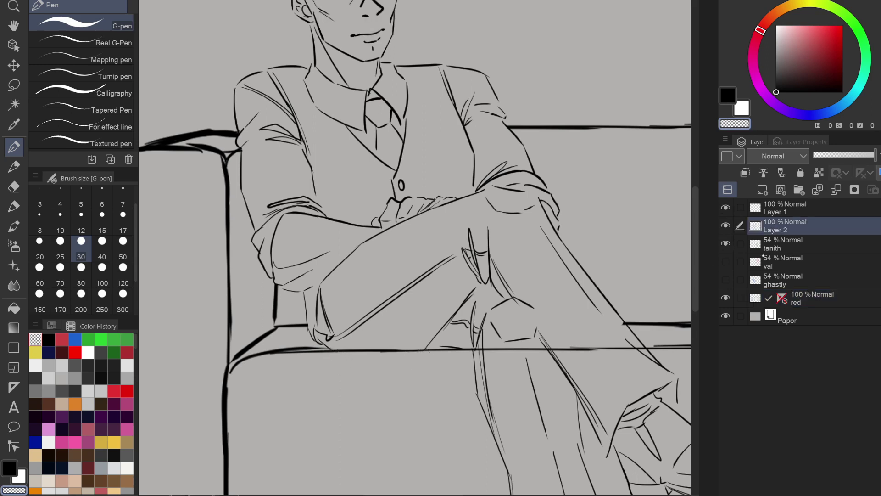
On the red layer, draw the seat edge sagging beneath the man's thigh in black at brush size 20 and erase the straight edge above it.
click(811, 299)
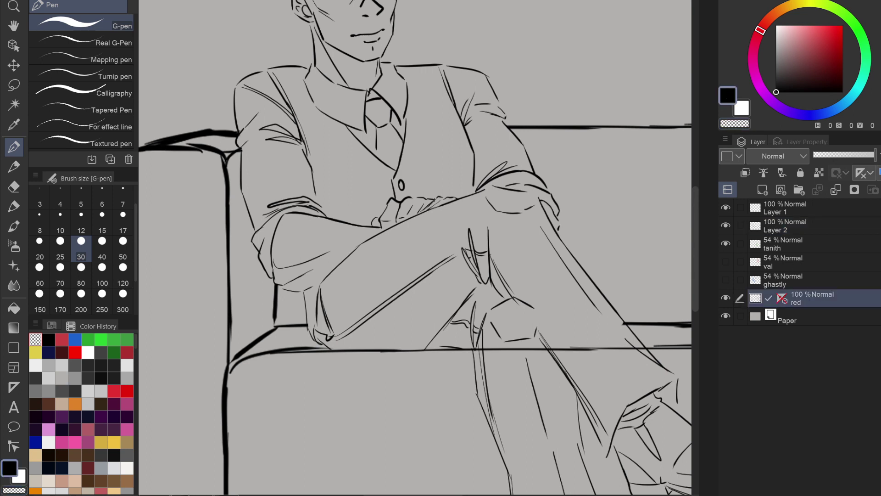
click(39, 250)
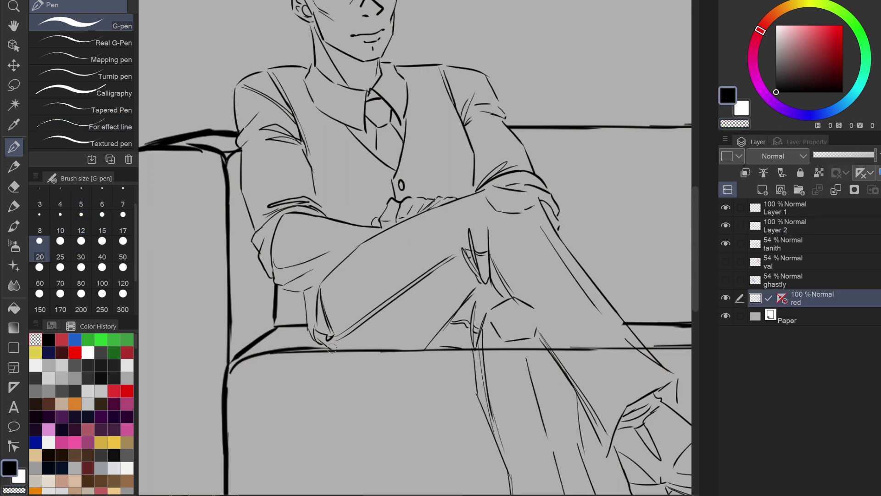
mouse_move(339, 352)
mouse_down()
mouse_move(363, 358)
mouse_move(328, 350)
mouse_move(386, 361)
mouse_move(462, 349)
mouse_up()
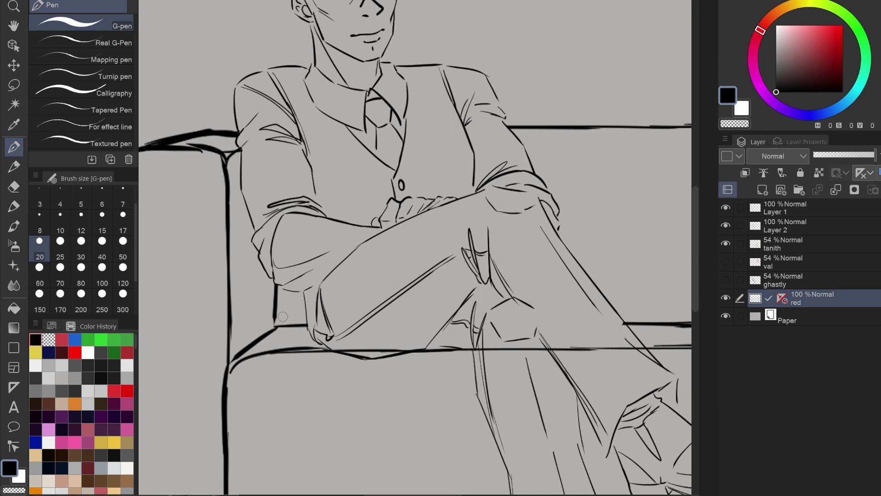
click(734, 123)
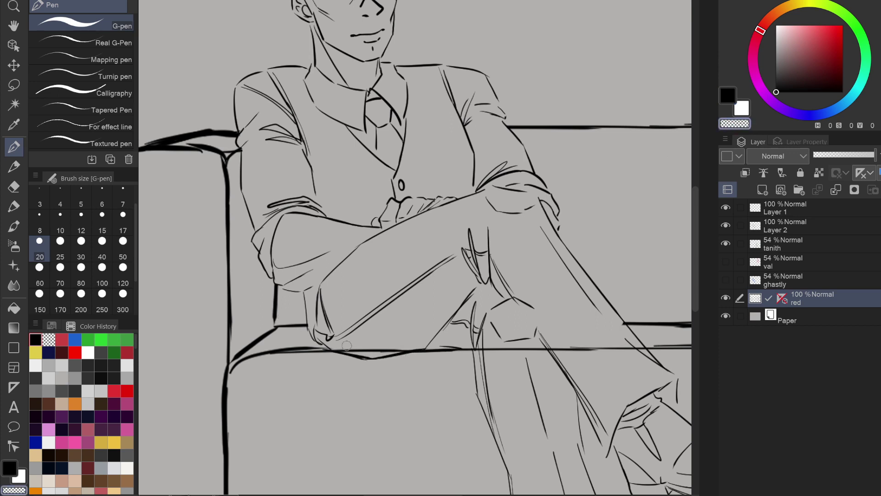
mouse_move(346, 346)
mouse_down()
mouse_move(338, 347)
mouse_move(408, 346)
mouse_up()
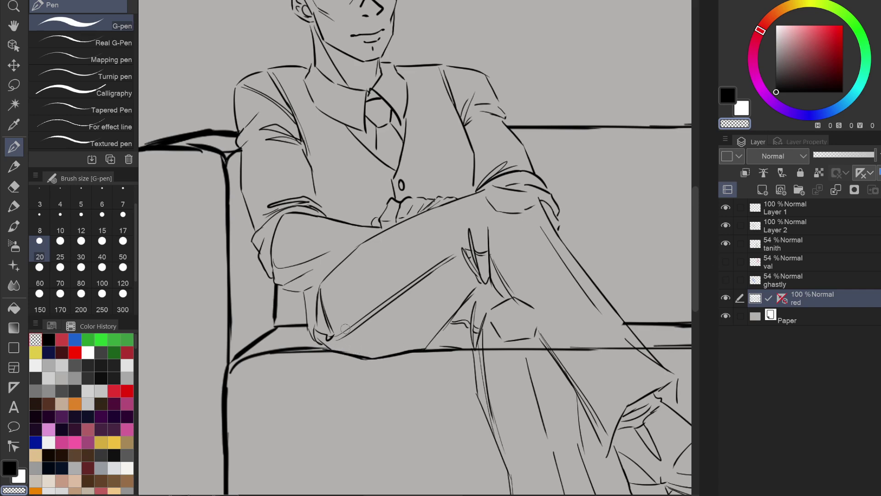
Erase the couch's seat-edge and lower-edge lines where they cross the man's legs, using transparent colour at brush size 20.
scroll(345, 328, down, 4)
mouse_move(345, 329)
mouse_down()
mouse_move(246, 369)
mouse_move(261, 324)
mouse_up()
scroll(404, 331, up, 3)
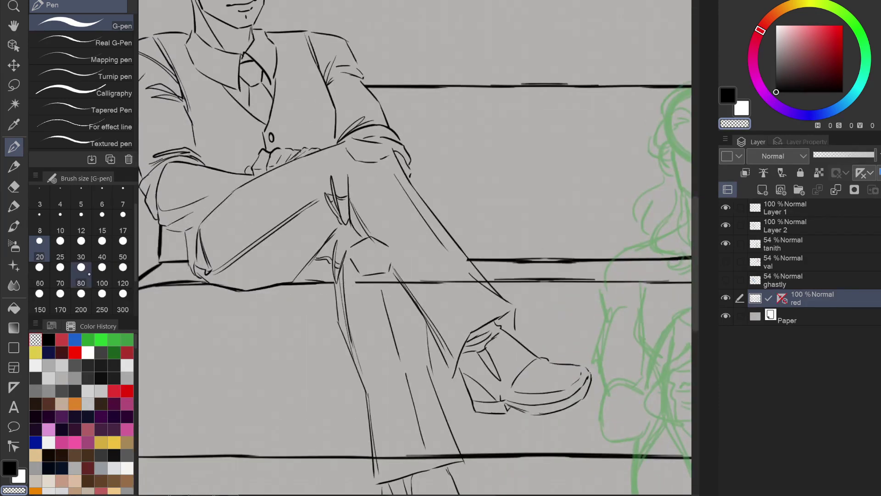
click(81, 275)
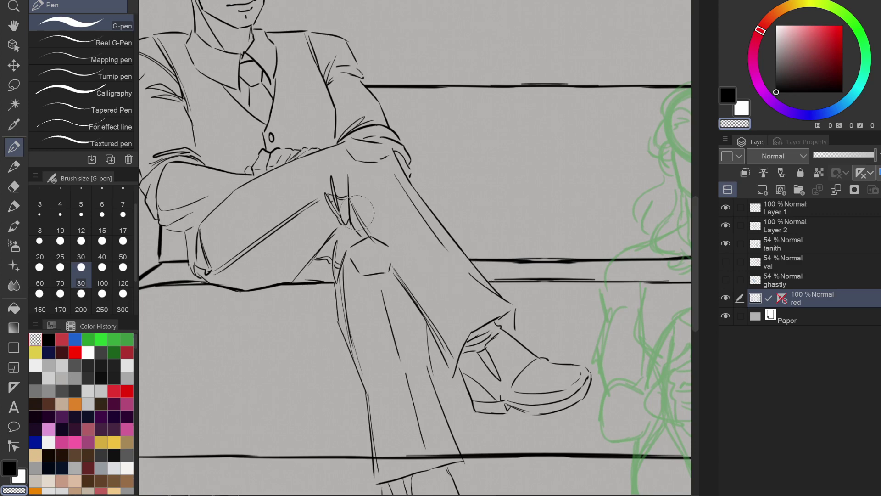
click(39, 243)
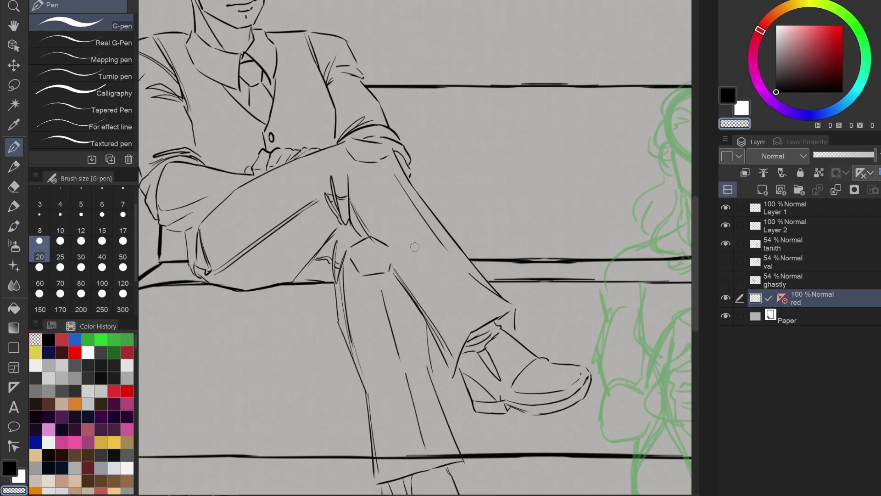
scroll(415, 247, down, 3)
scroll(394, 352, up, 4)
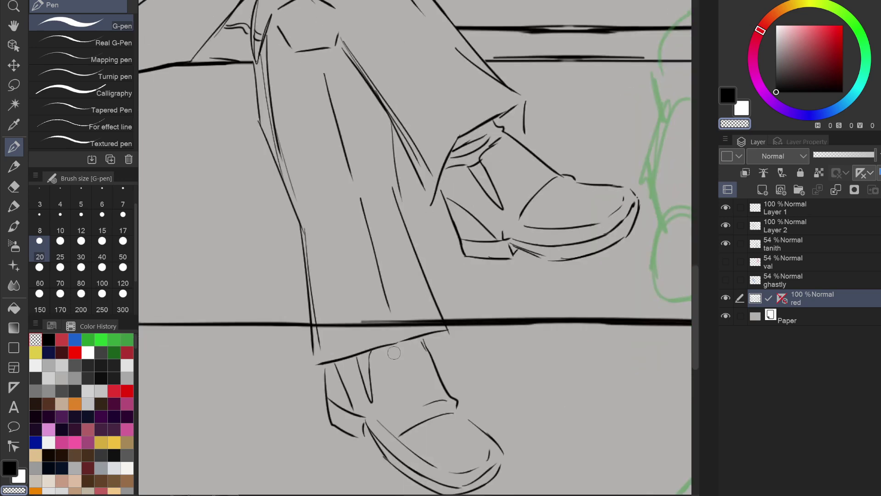
mouse_move(402, 322)
mouse_down()
mouse_move(385, 335)
mouse_move(385, 317)
mouse_move(357, 333)
mouse_move(361, 321)
mouse_move(315, 324)
mouse_up()
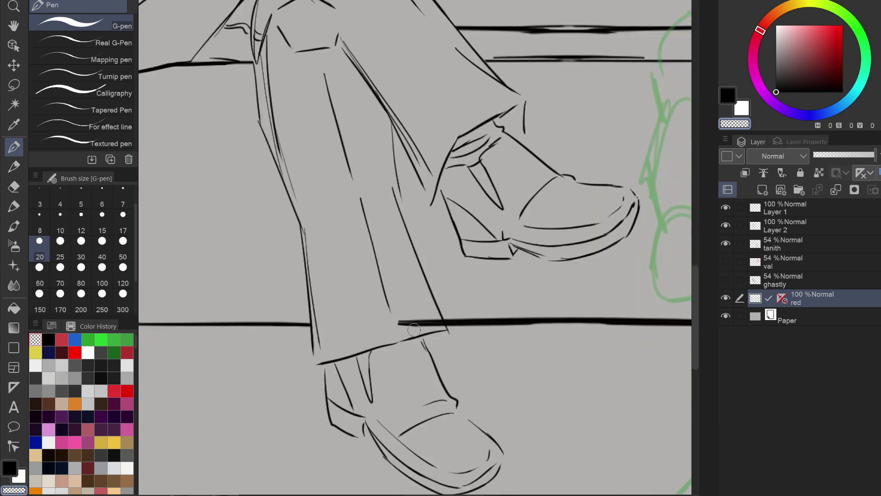
mouse_move(414, 329)
mouse_down()
mouse_move(438, 330)
mouse_move(431, 312)
mouse_up()
Add a new raster layer directly above the tanith sketch and set the G-pen to size 12 in black.
key(ctrl+0)
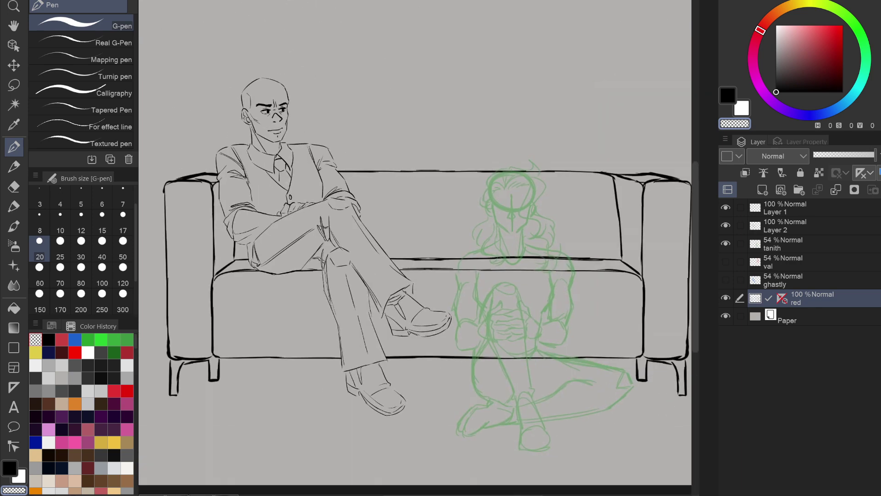
drag(443, 269, 350, 224)
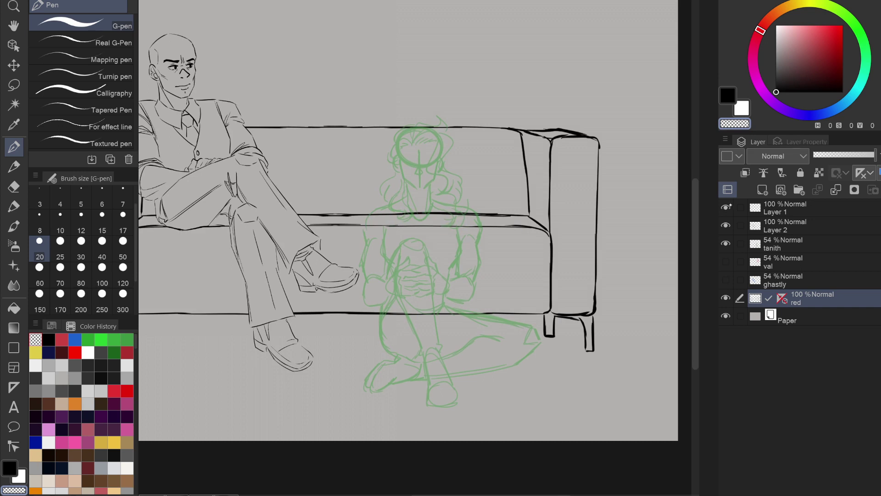
click(725, 225)
click(726, 225)
click(776, 225)
click(774, 242)
click(763, 189)
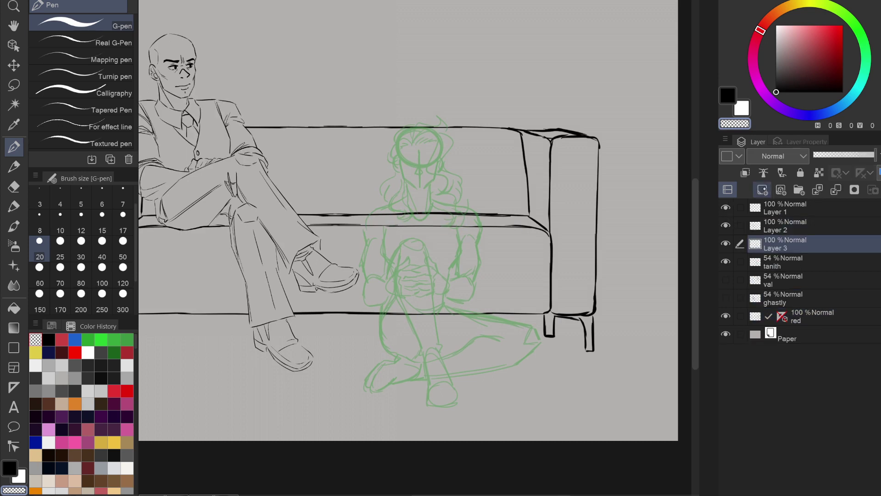
click(81, 223)
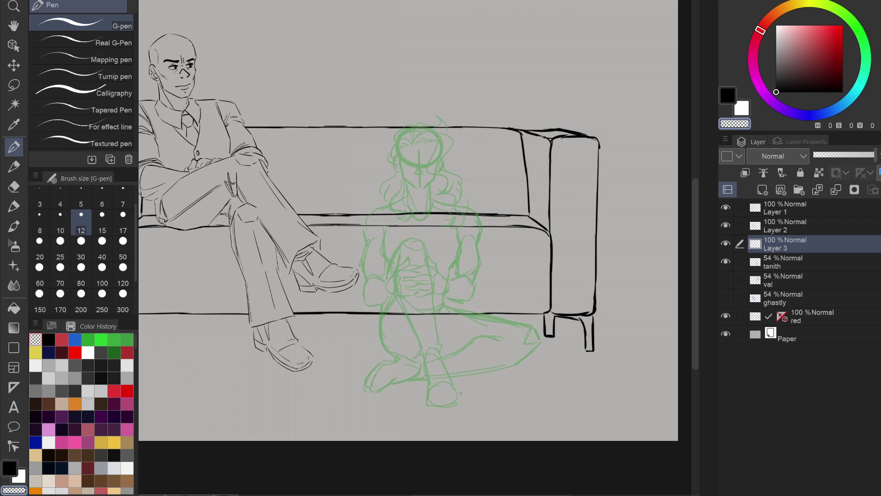
click(736, 89)
Ink the tanith figure's jawline from both cheeks down to the pointed chin.
scroll(436, 188, up, 5)
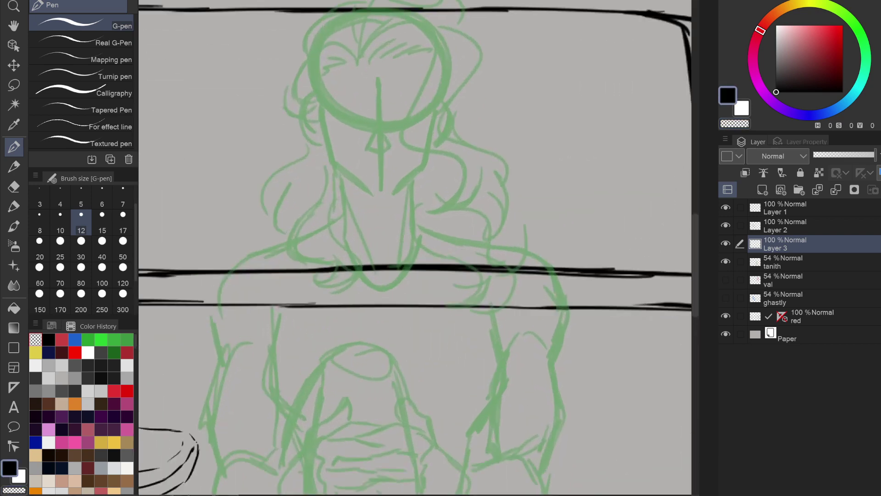
drag(426, 207, 443, 300)
scroll(443, 275, up, 1)
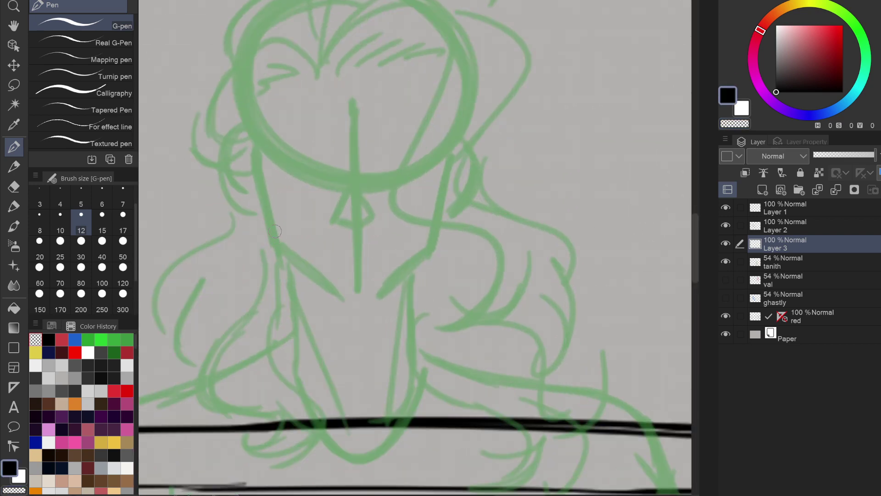
mouse_move(260, 191)
mouse_down()
mouse_move(287, 257)
mouse_move(358, 303)
mouse_move(373, 301)
mouse_up()
mouse_move(443, 187)
mouse_down()
mouse_move(429, 244)
mouse_move(380, 287)
mouse_up()
drag(430, 244, 372, 299)
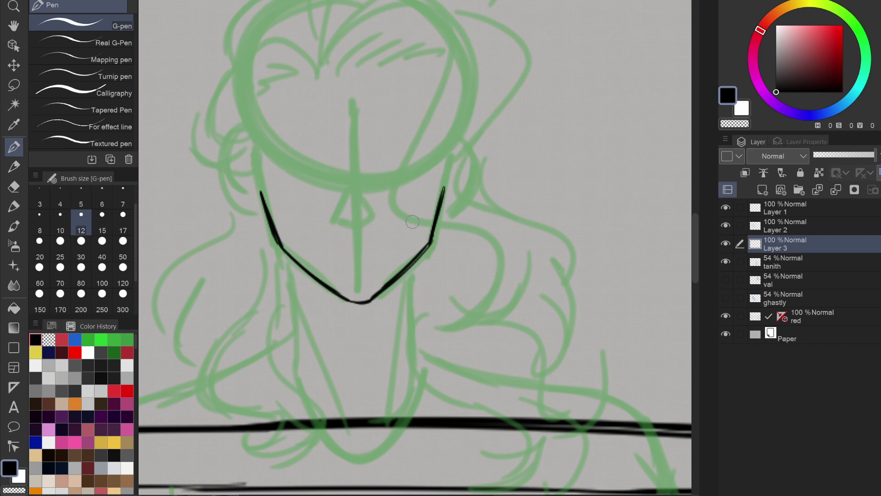
Ink the tip and underside of the nose, and the ear with its inner folds on the picture's left side.
scroll(412, 221, up, 1)
mouse_move(315, 208)
mouse_down()
mouse_move(331, 183)
mouse_move(361, 200)
mouse_up()
drag(317, 224, 351, 227)
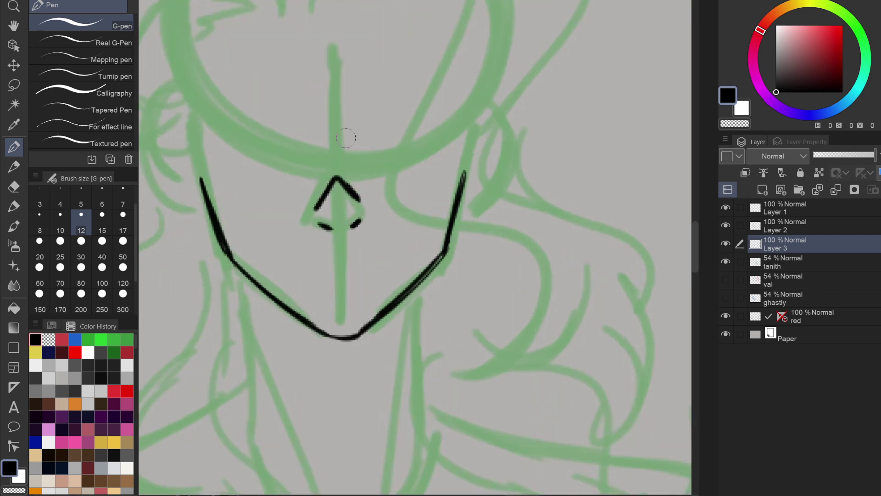
drag(346, 138, 449, 193)
mouse_move(286, 170)
mouse_down()
mouse_move(272, 151)
mouse_move(252, 214)
mouse_move(300, 260)
mouse_move(302, 238)
mouse_move(289, 244)
mouse_move(281, 202)
mouse_move(273, 223)
mouse_move(203, 258)
mouse_up()
scroll(277, 218, down, 1)
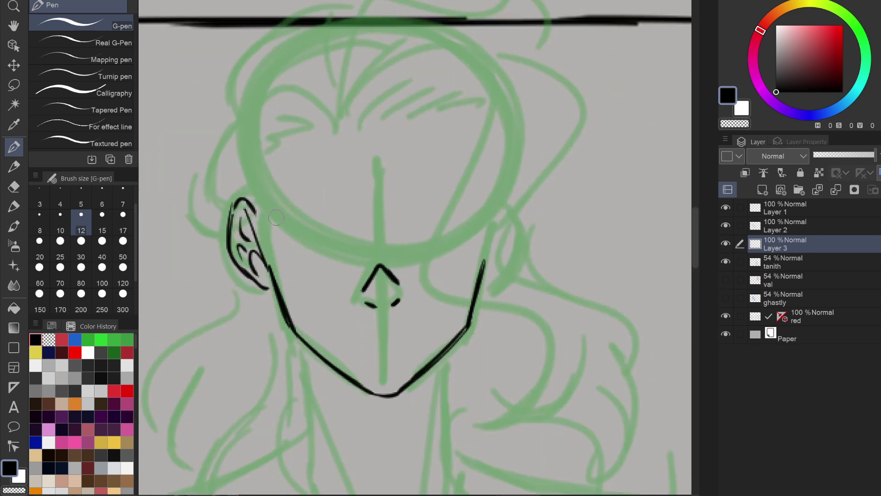
Ink both sides of the neck from beneath the jaw down towards the shoulders.
scroll(276, 218, down, 5)
drag(290, 199, 302, 311)
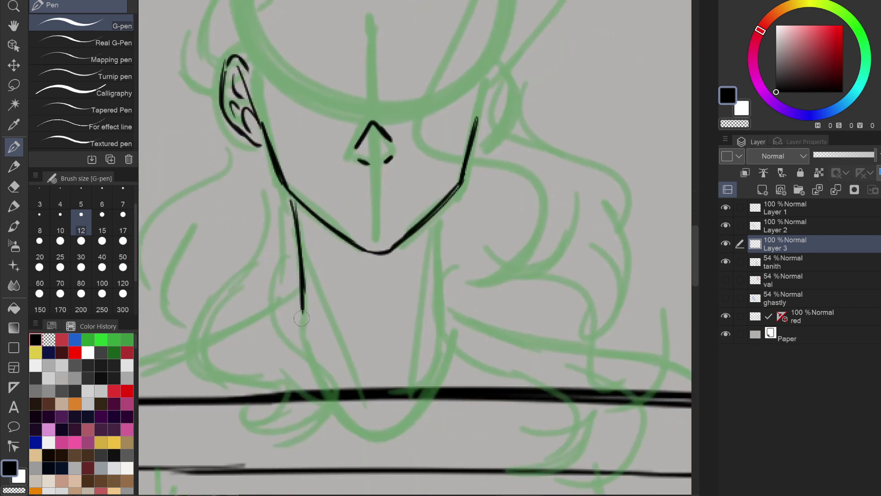
drag(443, 206, 445, 319)
drag(291, 202, 303, 340)
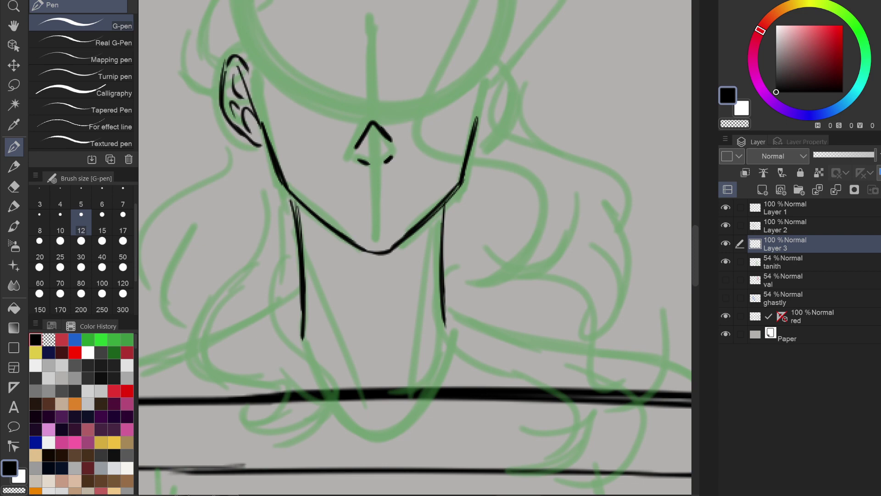
scroll(415, 247, up, 5)
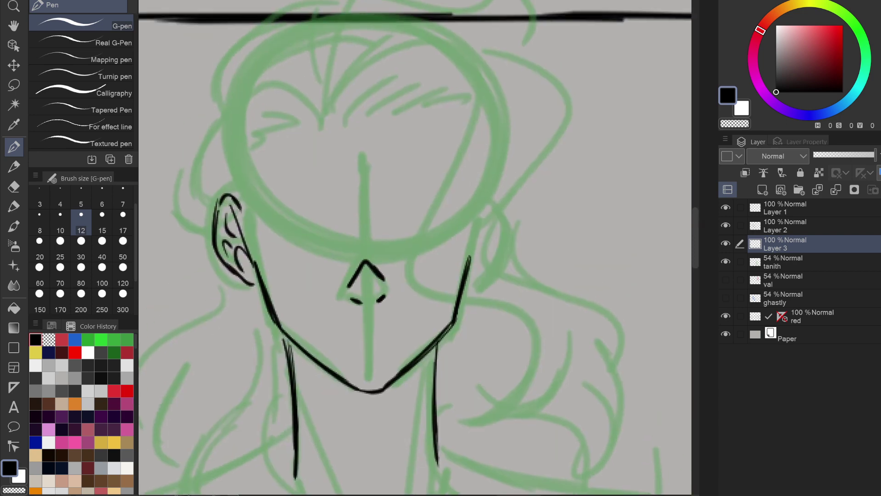
mouse_move(324, 121)
mouse_down()
mouse_move(483, 55)
mouse_move(441, 295)
mouse_move(497, 449)
mouse_move(520, 445)
mouse_up()
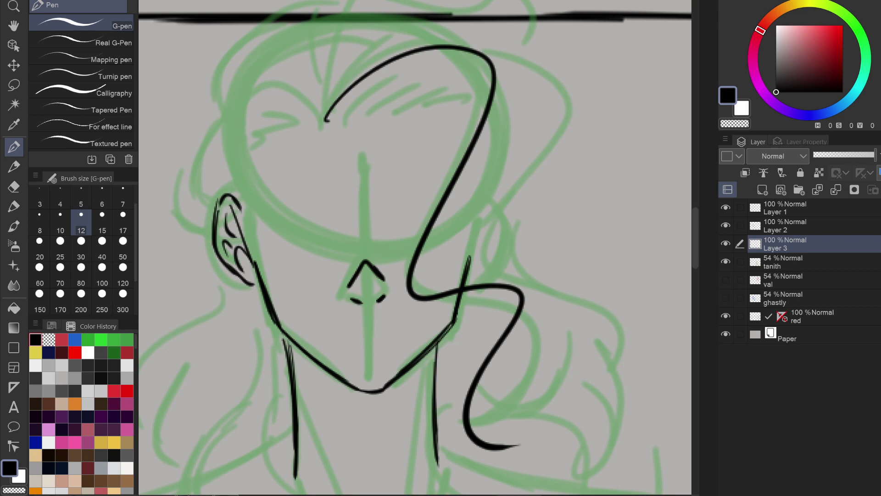
key(ctrl+z)
scroll(516, 296, down, 2)
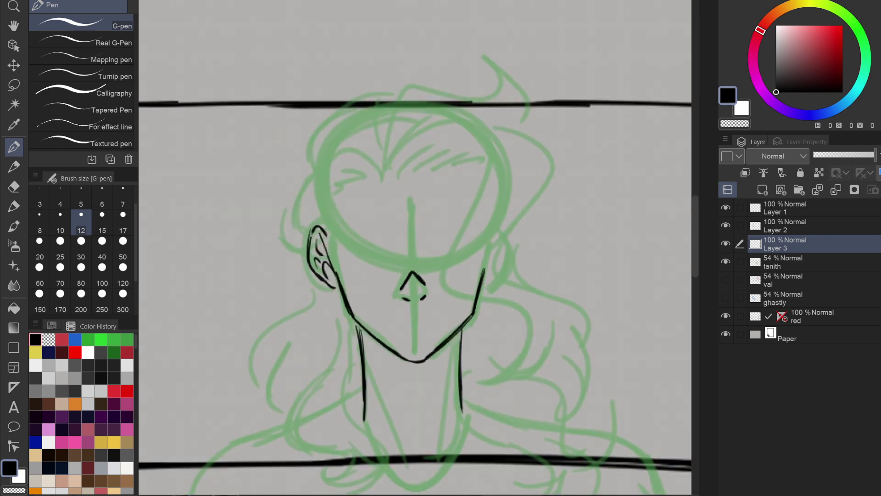
drag(388, 176, 441, 351)
key(ctrl+z)
Ink the front hair lock curving from the parting down past the cheek, with the swept-up tuft and wavy outer outline ending in a curl.
mouse_move(391, 176)
mouse_down()
mouse_move(471, 324)
mouse_move(511, 317)
mouse_up()
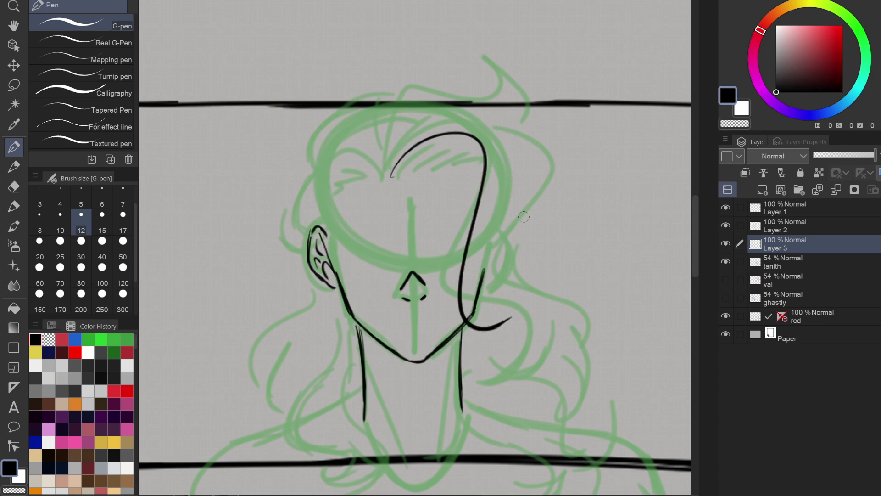
mouse_move(390, 171)
mouse_down()
mouse_move(389, 127)
mouse_move(492, 96)
mouse_move(511, 132)
mouse_up()
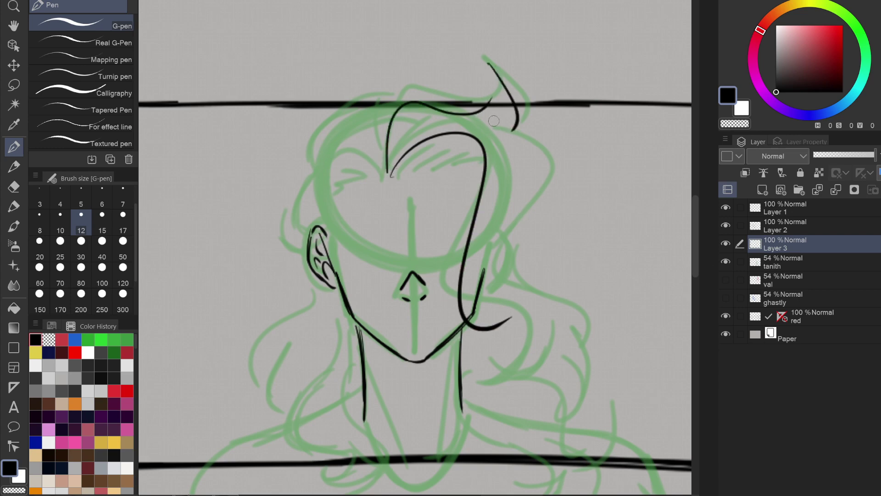
key(ctrl+z)
mouse_move(390, 174)
mouse_down()
mouse_move(457, 100)
mouse_move(508, 90)
mouse_up()
mouse_move(492, 52)
mouse_down()
mouse_move(522, 127)
mouse_move(521, 301)
mouse_move(502, 319)
mouse_up()
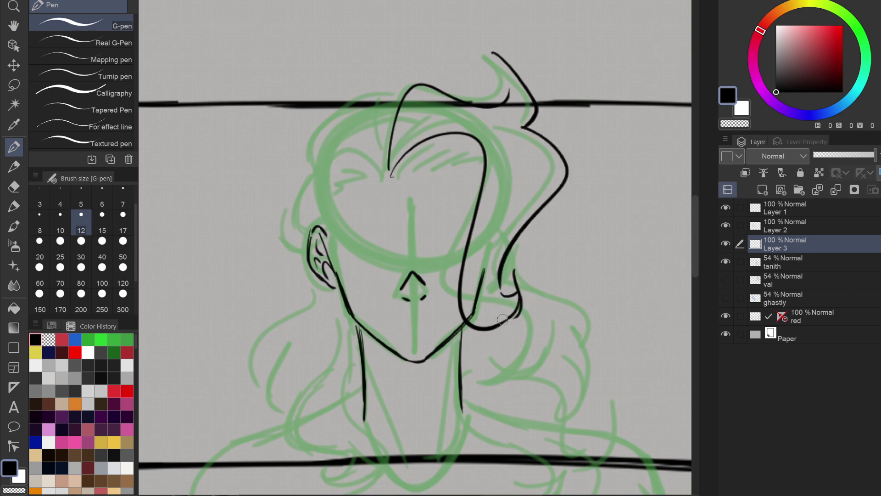
Ink the hair on the picture's left side: hairline from parting to ear, flicked ends behind the ear, and outer curve.
mouse_move(384, 174)
mouse_down()
mouse_move(369, 170)
mouse_move(327, 227)
mouse_move(285, 227)
mouse_up()
drag(288, 202, 304, 226)
mouse_move(377, 157)
mouse_down()
mouse_move(369, 148)
mouse_move(304, 200)
mouse_up()
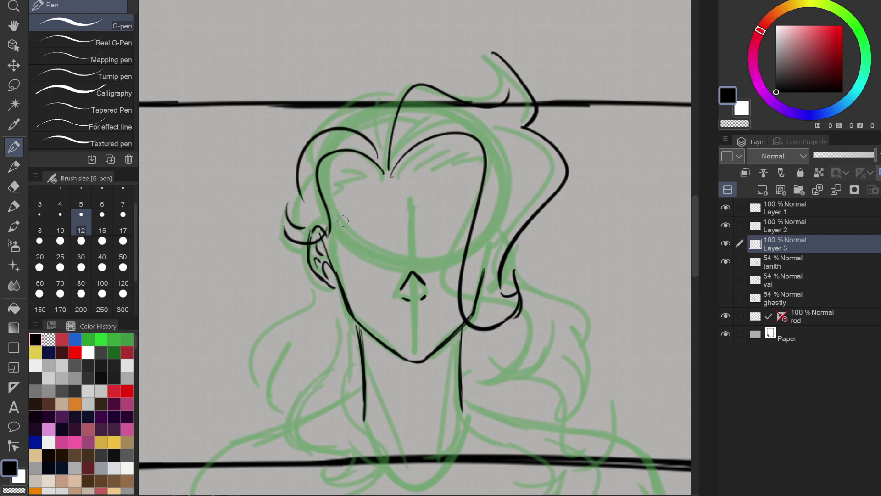
key(ctrl+z)
mouse_move(380, 158)
mouse_down()
mouse_move(369, 146)
mouse_move(312, 192)
mouse_up()
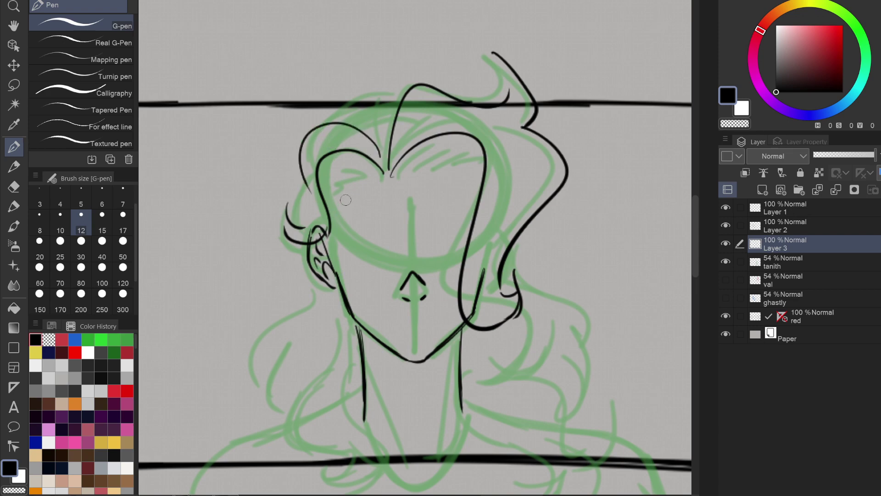
Ink the eyebrow on the picture's right side with short slanted hatching strokes, redoing the strokes that do not fit.
drag(410, 161, 393, 175)
mouse_move(442, 161)
mouse_down()
mouse_move(421, 170)
mouse_move(477, 161)
mouse_up()
scroll(455, 186, up, 3)
key(ctrl+z)
key(ctrl+z)
key(ctrl+z)
key(ctrl+z)
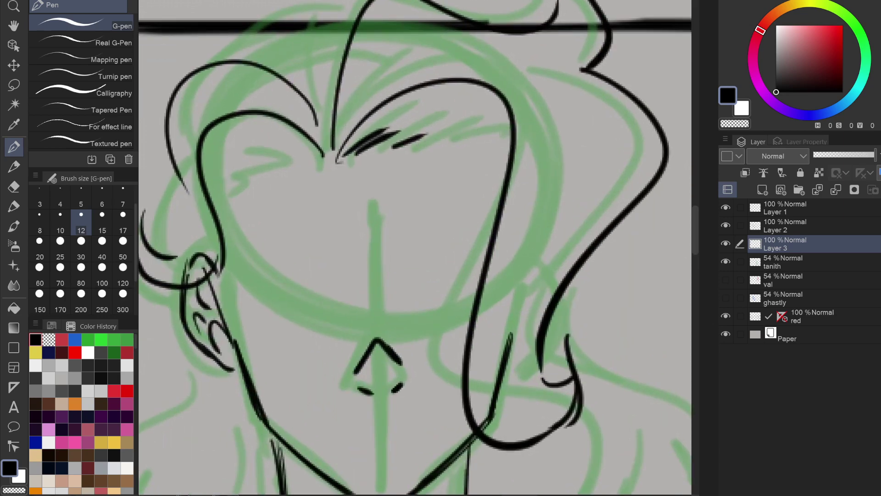
key(ctrl+z)
mouse_move(342, 158)
mouse_down()
mouse_move(394, 118)
mouse_move(394, 143)
mouse_move(466, 138)
mouse_up()
key(ctrl+z)
mouse_move(462, 146)
mouse_down()
mouse_move(487, 140)
mouse_move(509, 151)
mouse_up()
Ink the eyebrow on the picture's left side with short hatching strokes following the sketch.
drag(317, 158, 285, 140)
mouse_move(295, 161)
mouse_down()
mouse_move(264, 149)
mouse_move(242, 159)
mouse_up()
drag(252, 169, 210, 182)
scroll(211, 179, down, 2)
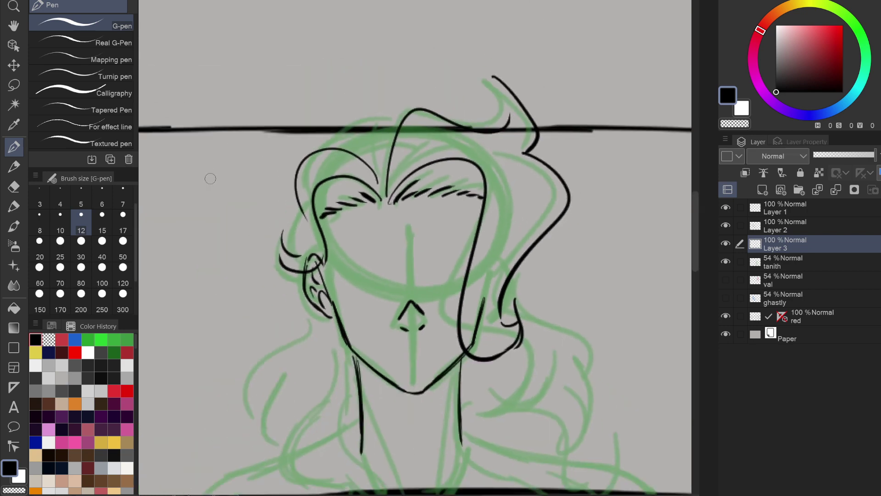
Ink two slanting neck muscle lines converging from beneath the jaw towards the collarbone.
scroll(210, 178, down, 4)
drag(334, 206, 375, 330)
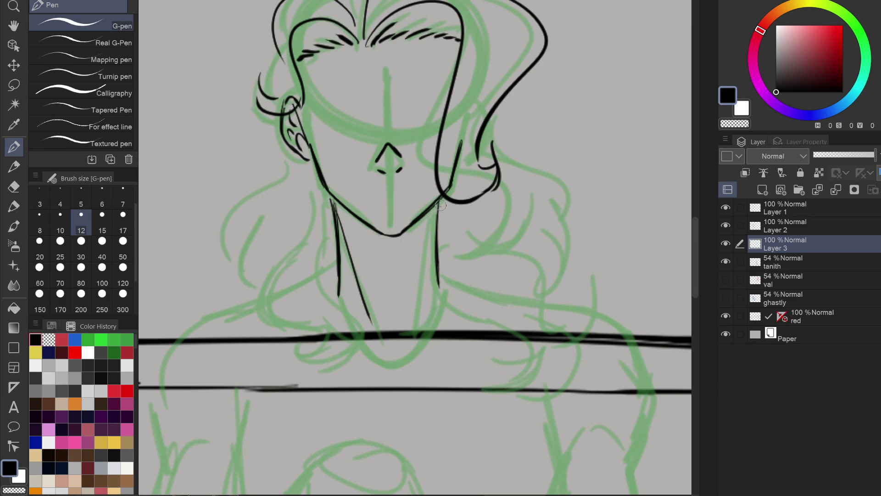
drag(440, 205, 416, 319)
key(ctrl+z)
drag(437, 202, 413, 325)
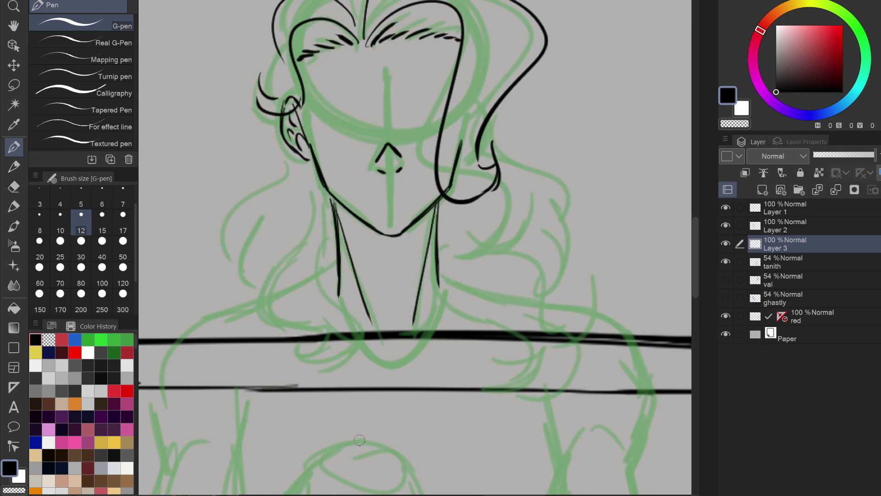
drag(359, 439, 438, 346)
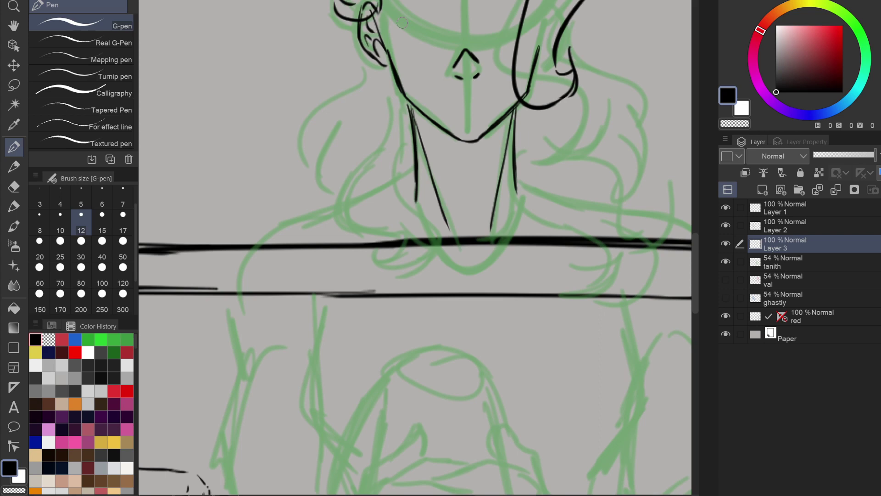
drag(439, 275, 388, 191)
key(ctrl+minus)
drag(413, 247, 393, 228)
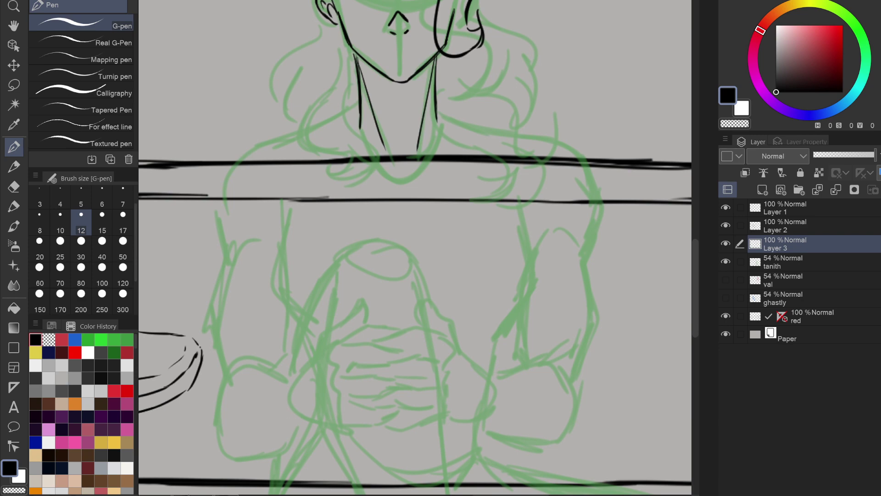
Ink the raised collar and notched lapels on both sides of the neck, continuing their edges down the chest.
drag(413, 248, 425, 326)
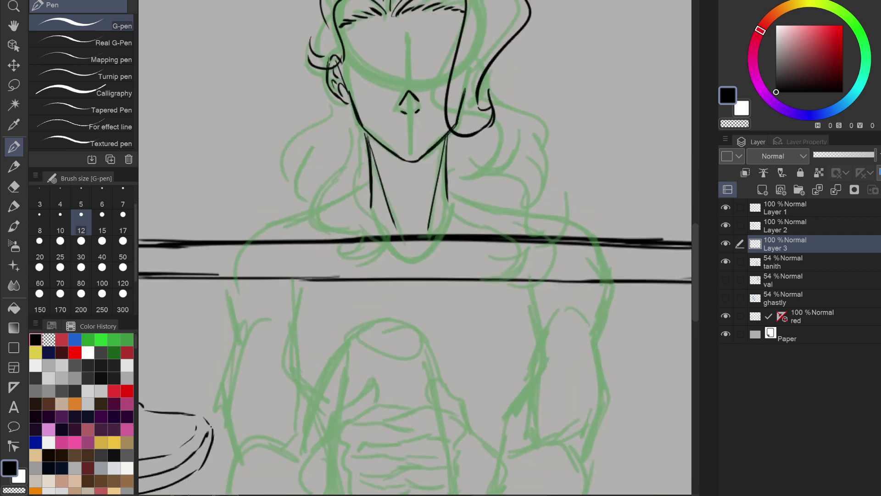
mouse_move(358, 131)
mouse_down()
mouse_move(296, 170)
mouse_move(282, 194)
mouse_up()
key(ctrl+z)
mouse_move(347, 130)
mouse_down()
mouse_move(262, 197)
mouse_move(296, 231)
mouse_move(293, 283)
mouse_move(353, 329)
mouse_up()
mouse_move(448, 144)
mouse_down()
mouse_move(553, 190)
mouse_move(487, 259)
mouse_move(515, 274)
mouse_move(484, 319)
mouse_up()
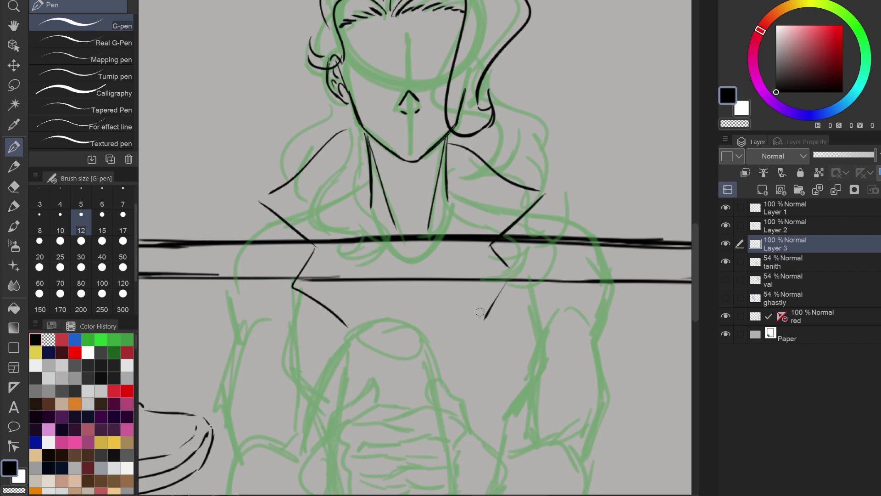
scroll(480, 312, down, 2)
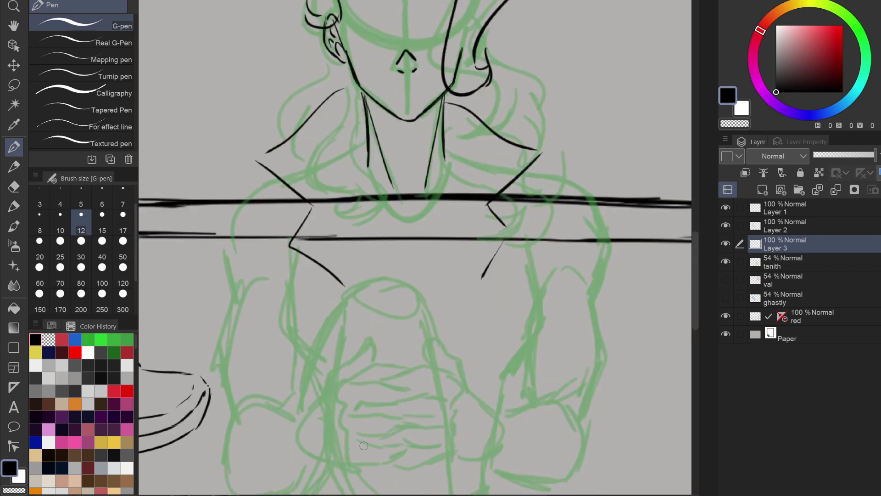
drag(501, 243, 435, 321)
Ink two curved shirt-front lines from the neck down the chest, redoing the ill-fitting strokes, and hide the red layer.
scroll(448, 270, up, 2)
drag(361, 187, 374, 281)
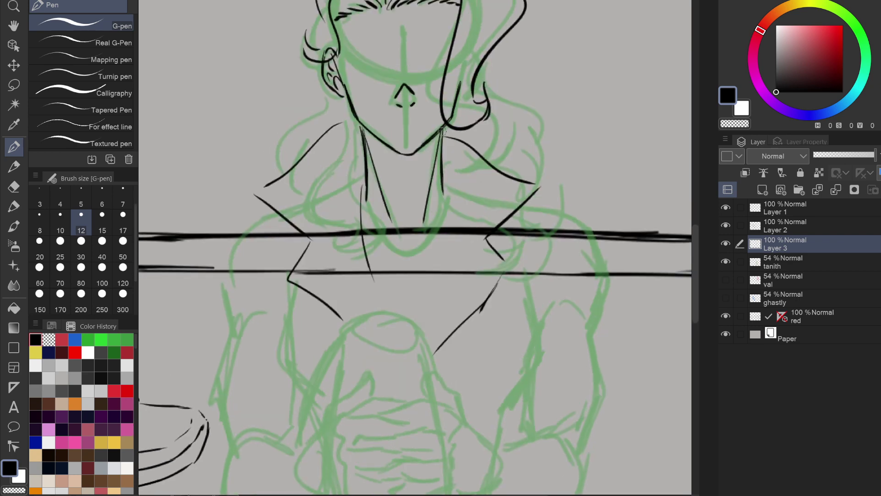
key(ctrl+z)
mouse_move(363, 187)
mouse_down()
mouse_move(365, 259)
mouse_move(382, 306)
mouse_up()
mouse_move(445, 186)
mouse_down()
mouse_move(449, 265)
mouse_move(430, 309)
mouse_up()
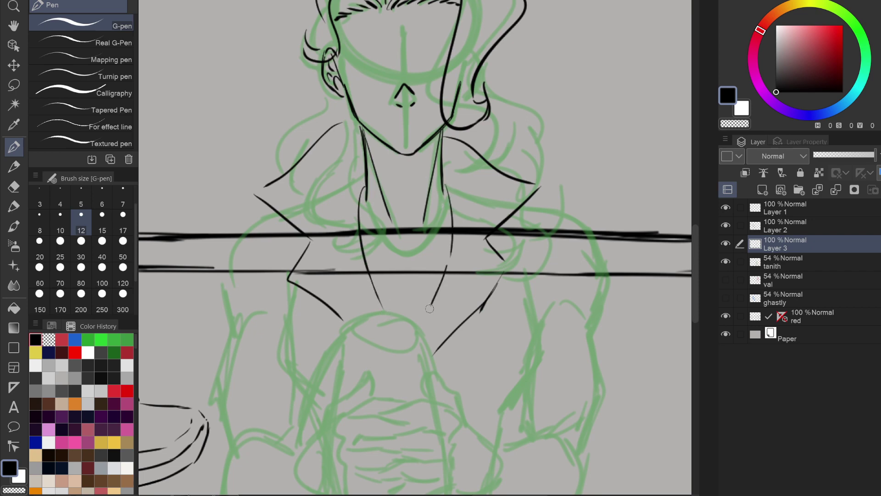
key(ctrl+z)
drag(443, 189, 440, 267)
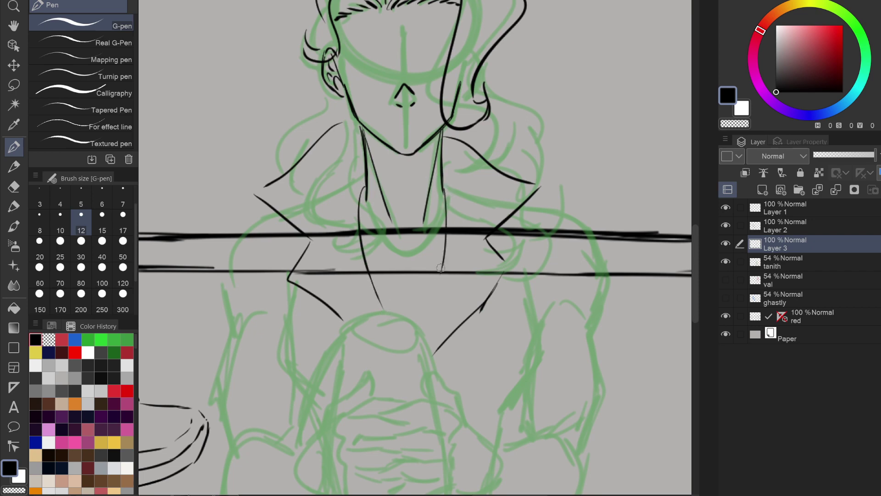
key(ctrl+z)
mouse_move(445, 184)
mouse_down()
mouse_move(446, 287)
mouse_move(429, 315)
mouse_up()
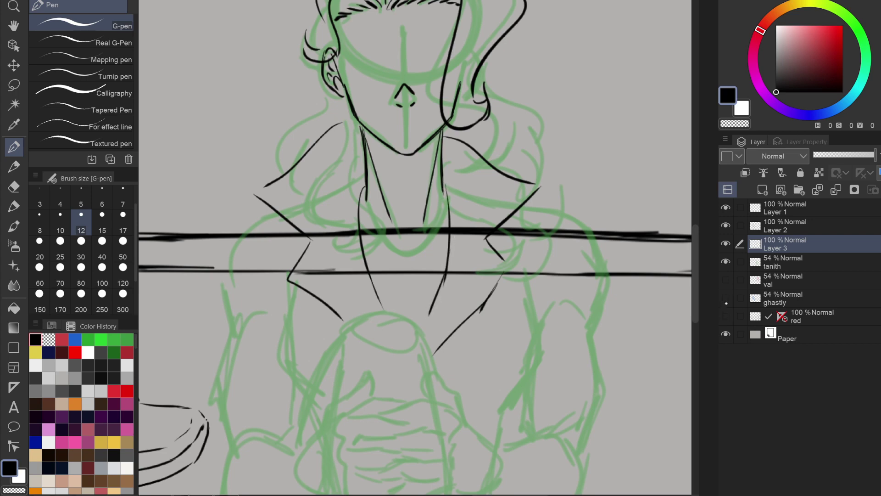
drag(404, 275, 460, 218)
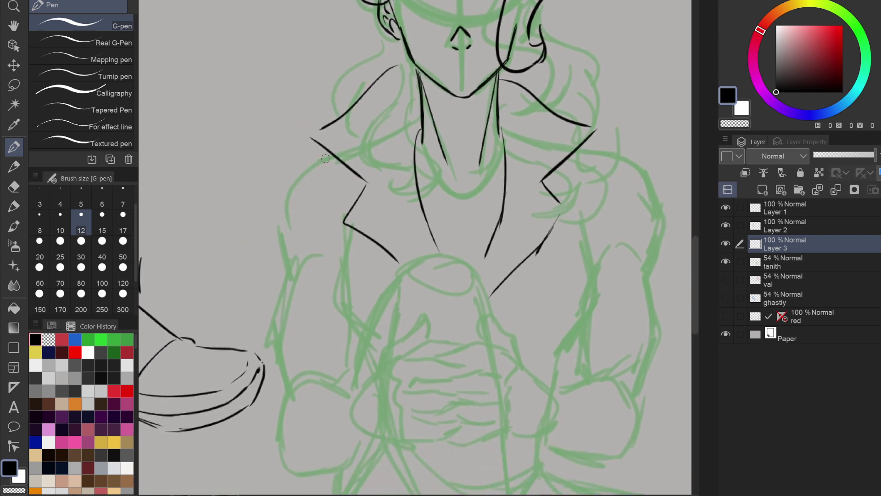
Ink the pointed shoulder flaps outside both lapels, adding short fold lines at their lower tips.
mouse_move(306, 155)
mouse_down()
mouse_move(343, 255)
mouse_move(331, 154)
mouse_up()
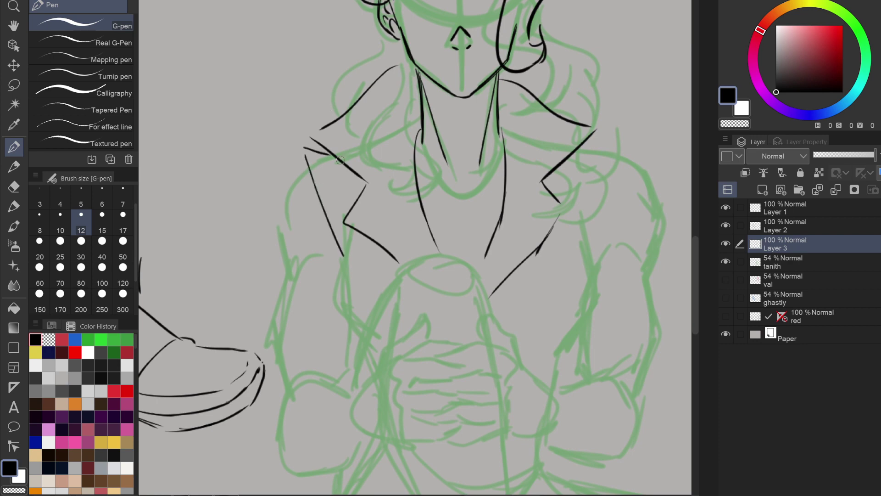
mouse_move(595, 179)
mouse_down()
mouse_move(588, 248)
mouse_move(622, 148)
mouse_up()
drag(589, 219, 632, 161)
drag(626, 130, 585, 141)
mouse_move(569, 177)
mouse_down()
mouse_move(573, 230)
mouse_move(587, 258)
mouse_move(587, 240)
mouse_up()
key(ctrl+z)
key(ctrl+z)
drag(590, 252, 572, 221)
drag(337, 206, 342, 250)
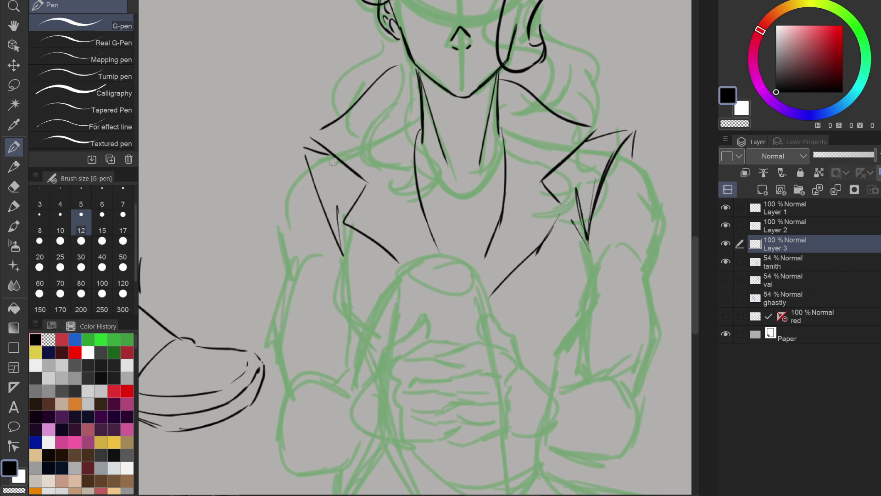
Ink both rounded shoulders and the outer sleeve edge down to the cuff on the picture's left side.
drag(300, 147, 288, 195)
drag(285, 201, 290, 257)
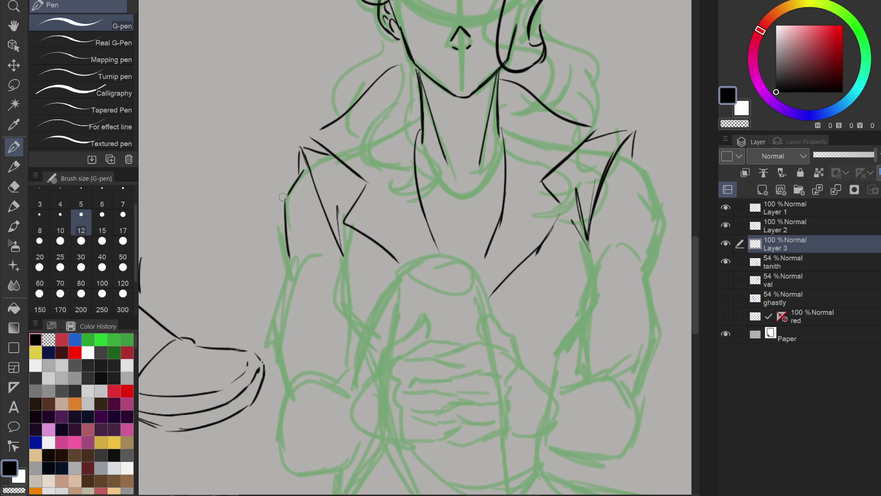
mouse_move(623, 155)
mouse_down()
mouse_move(662, 230)
mouse_move(648, 258)
mouse_up()
mouse_move(303, 251)
mouse_down()
mouse_move(286, 273)
mouse_move(283, 373)
mouse_up()
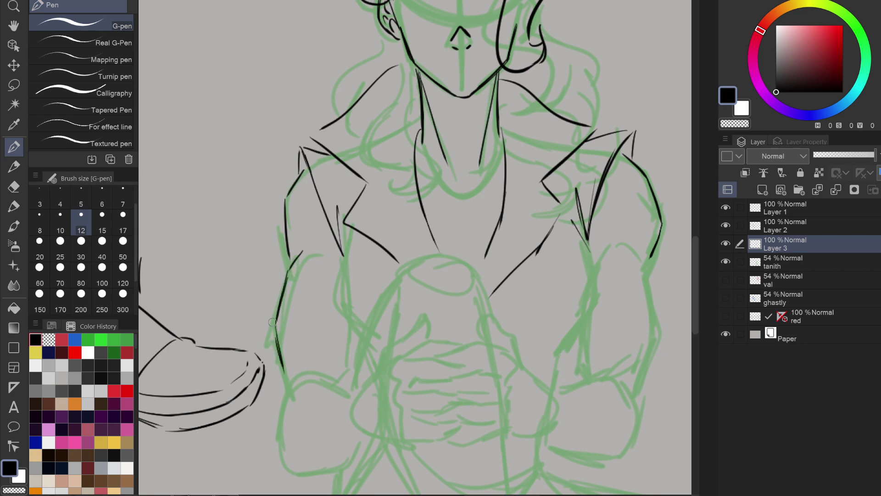
Ink the rounded cuff on the picture's left side, redoing its outer and lower edges to follow the sketch.
mouse_move(328, 249)
mouse_down()
mouse_move(335, 264)
mouse_move(378, 135)
mouse_up()
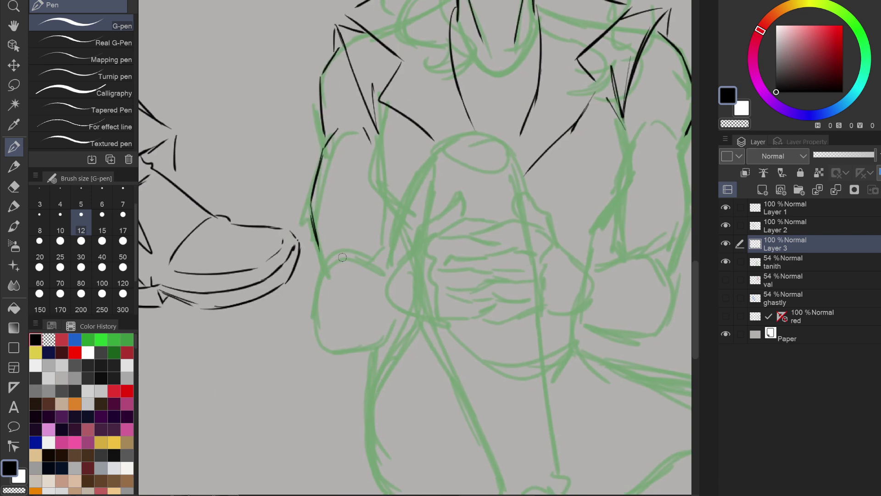
mouse_move(394, 269)
mouse_down()
mouse_move(351, 253)
mouse_move(323, 271)
mouse_move(322, 344)
mouse_move(389, 332)
mouse_move(396, 321)
mouse_move(364, 230)
mouse_up()
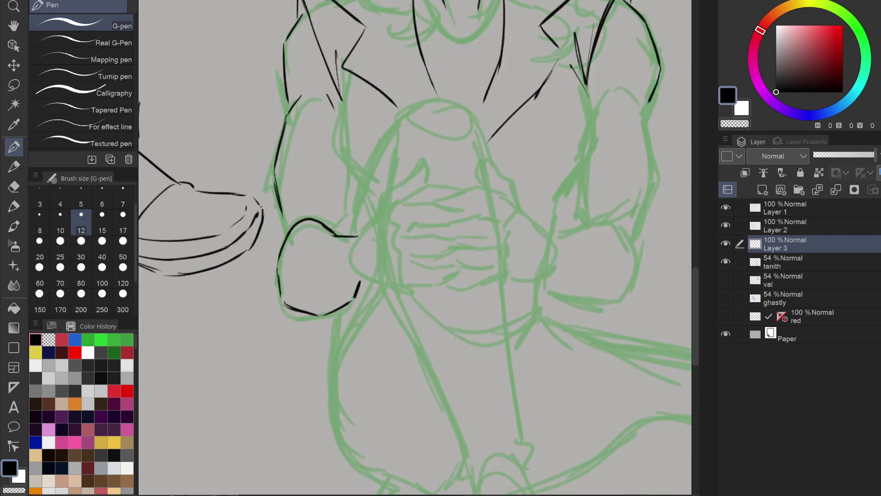
key(ctrl+z)
key(ctrl+z)
key(ctrl+z)
key(ctrl+z)
mouse_move(281, 285)
mouse_down()
mouse_move(332, 315)
mouse_move(346, 310)
mouse_move(361, 281)
mouse_move(223, 323)
mouse_up()
Ink the outer sleeve edge with its elbow fold on the picture's right side, and the inner edges of both sleeves.
mouse_move(522, 147)
mouse_down()
mouse_move(531, 224)
mouse_move(511, 276)
mouse_move(507, 333)
mouse_up()
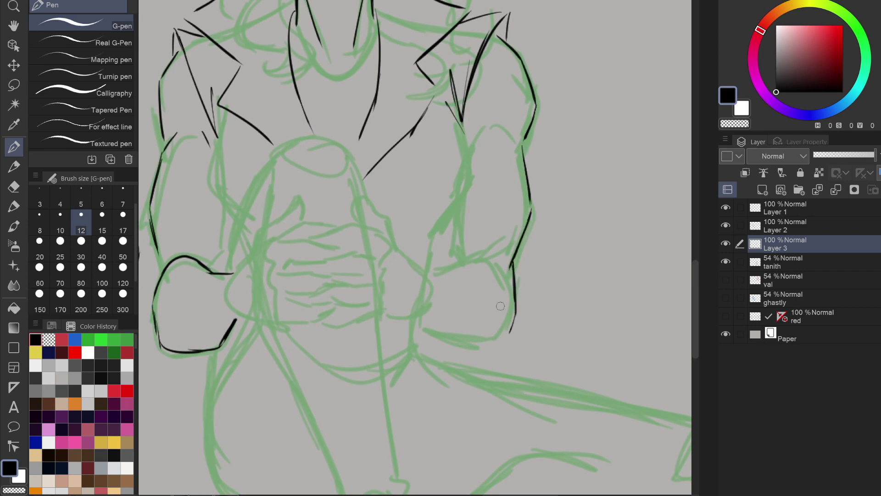
drag(493, 122, 510, 136)
mouse_move(219, 129)
mouse_down()
mouse_move(212, 180)
mouse_move(218, 131)
mouse_move(235, 218)
mouse_up()
mouse_move(458, 127)
mouse_down()
mouse_move(463, 200)
mouse_move(434, 233)
mouse_move(461, 251)
mouse_up()
Ink the cuff outline on the picture's right side, redrawing its lower edge as a smoother curve.
mouse_move(427, 276)
mouse_down()
mouse_move(476, 256)
mouse_move(451, 274)
mouse_move(502, 277)
mouse_move(479, 263)
mouse_move(495, 266)
mouse_move(509, 297)
mouse_up()
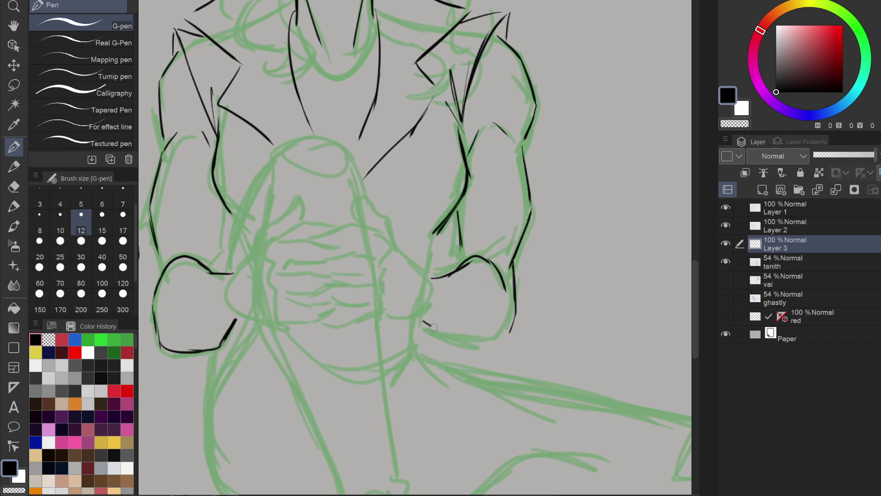
mouse_move(433, 326)
mouse_down()
mouse_move(476, 342)
mouse_move(555, 312)
mouse_up()
scroll(557, 312, up, 1)
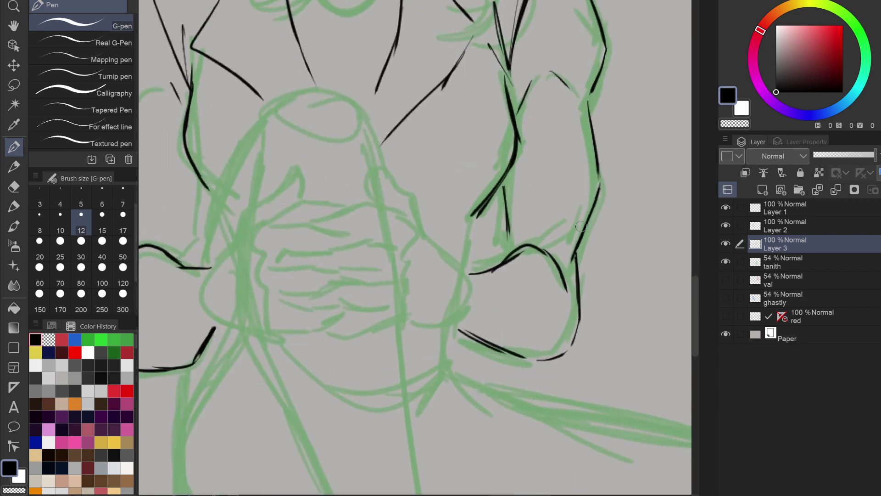
key(ctrl+z)
key(ctrl+z)
mouse_move(456, 333)
mouse_down()
mouse_move(522, 367)
mouse_move(504, 355)
mouse_move(560, 360)
mouse_move(576, 334)
mouse_up()
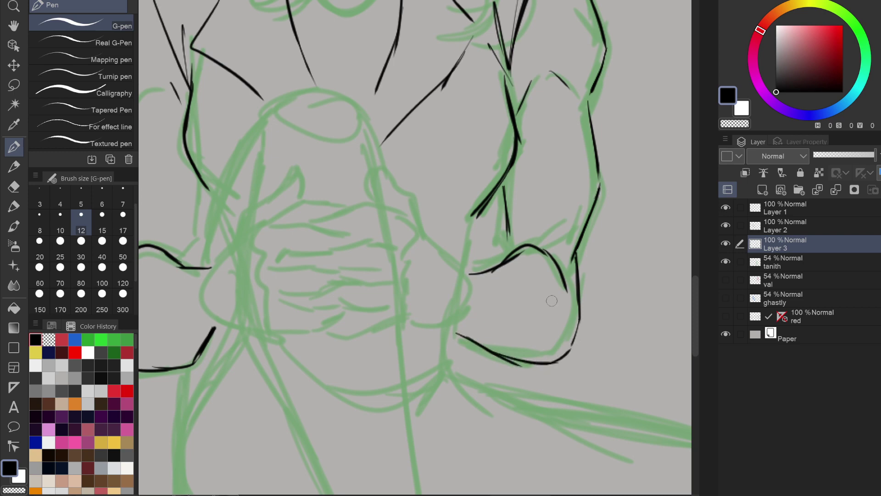
Erase the top edge of the cuff on the picture's right side and redraw it as a higher, rounder arc.
scroll(512, 264, down, 2)
drag(512, 264, 544, 243)
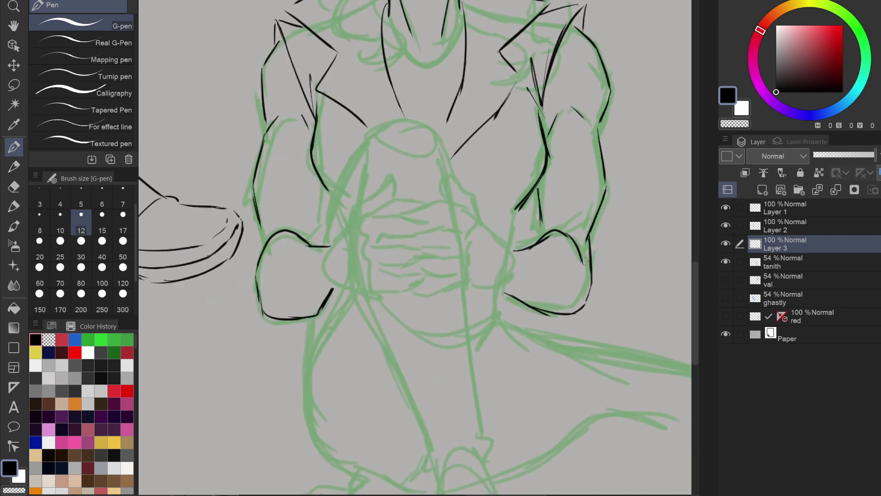
mouse_move(588, 265)
mouse_down()
mouse_move(566, 227)
mouse_move(552, 235)
mouse_move(553, 247)
mouse_move(555, 224)
mouse_move(532, 256)
mouse_move(557, 227)
mouse_move(567, 239)
mouse_move(562, 221)
mouse_move(582, 242)
mouse_up()
key(c)
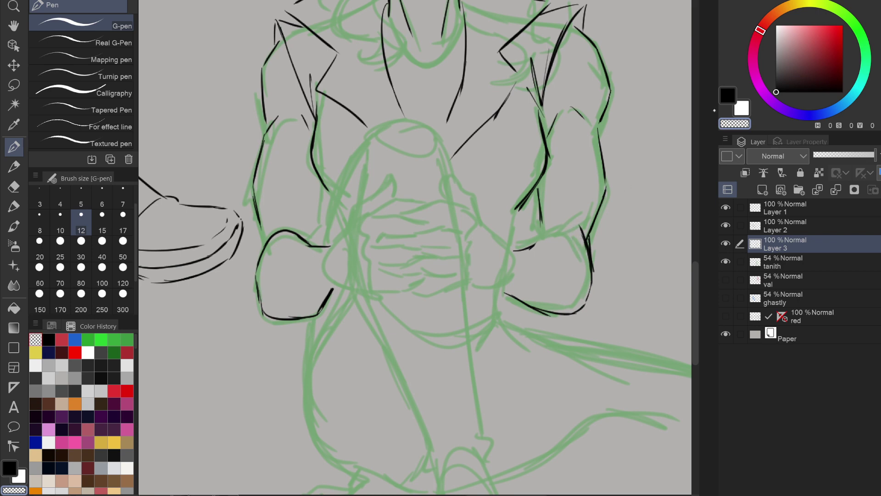
key(c)
mouse_move(517, 249)
mouse_down()
mouse_move(551, 227)
mouse_move(589, 256)
mouse_up()
key(ctrl+z)
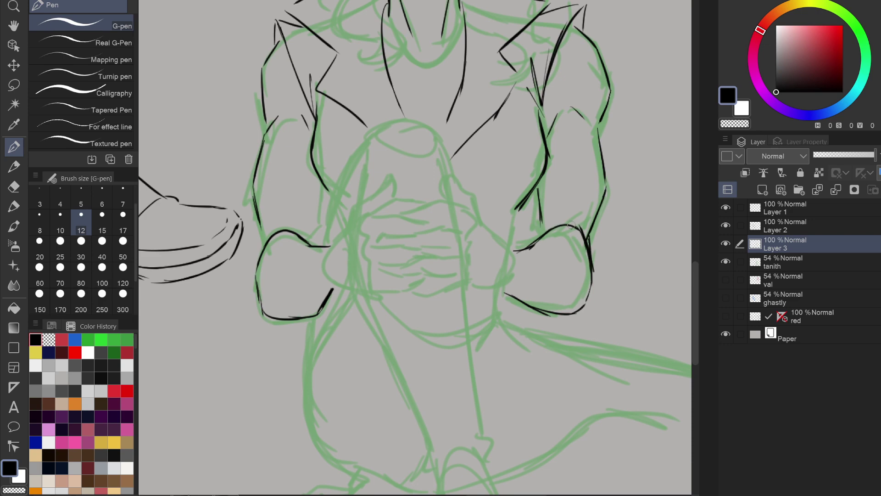
drag(542, 220, 531, 249)
scroll(531, 192, up, 2)
mouse_move(462, 286)
mouse_down()
mouse_move(550, 232)
mouse_move(585, 252)
mouse_up()
key(c)
mouse_move(497, 288)
mouse_down()
mouse_move(477, 295)
mouse_move(539, 243)
mouse_move(520, 260)
mouse_move(558, 252)
mouse_up()
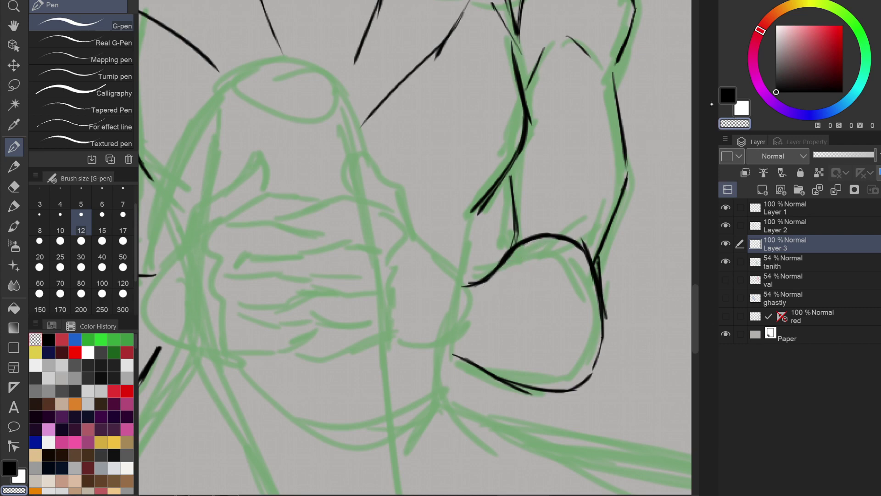
key(c)
Extend the inner edges of both sleeves down to their cuffs.
scroll(519, 230, down, 2)
drag(519, 229, 551, 204)
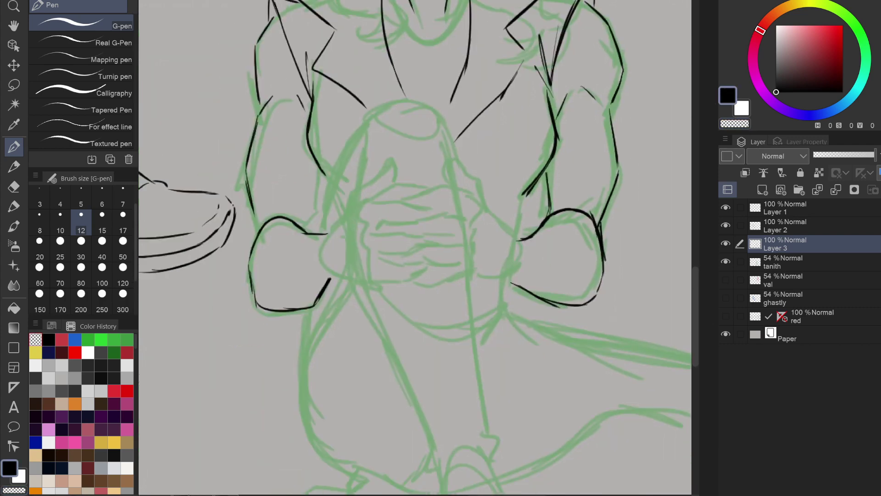
mouse_move(306, 145)
mouse_down()
mouse_move(340, 192)
mouse_move(338, 208)
mouse_up()
drag(528, 196, 517, 227)
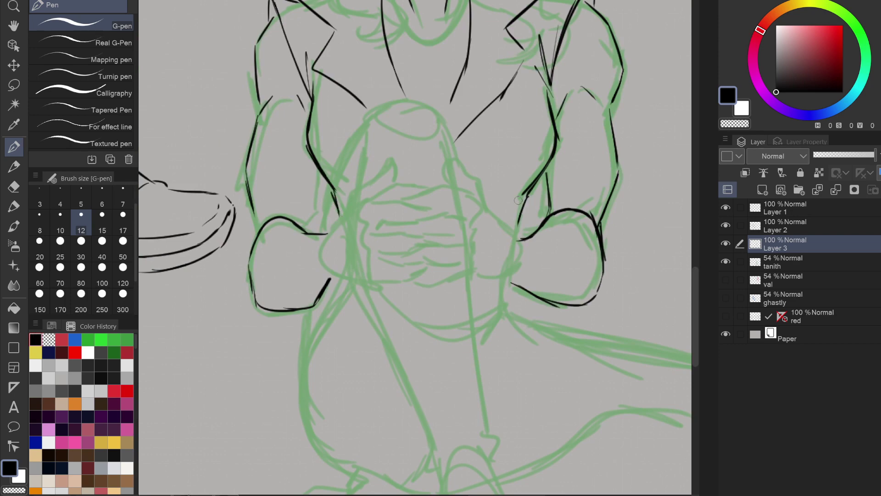
Ink the outer contour of the clasped hands: the wavy knuckle edges on both sides and the upper finger edges.
scroll(519, 190, down, 1)
scroll(518, 190, up, 2)
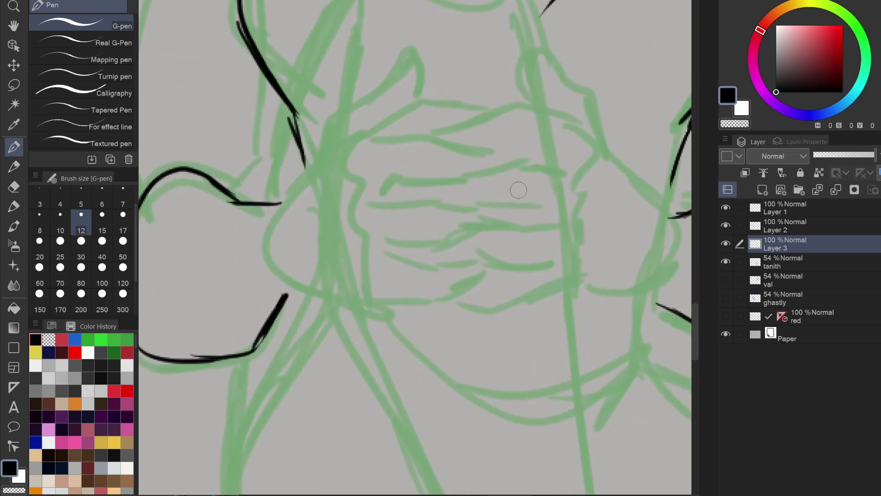
mouse_move(357, 133)
mouse_down()
mouse_move(351, 198)
mouse_move(371, 294)
mouse_up()
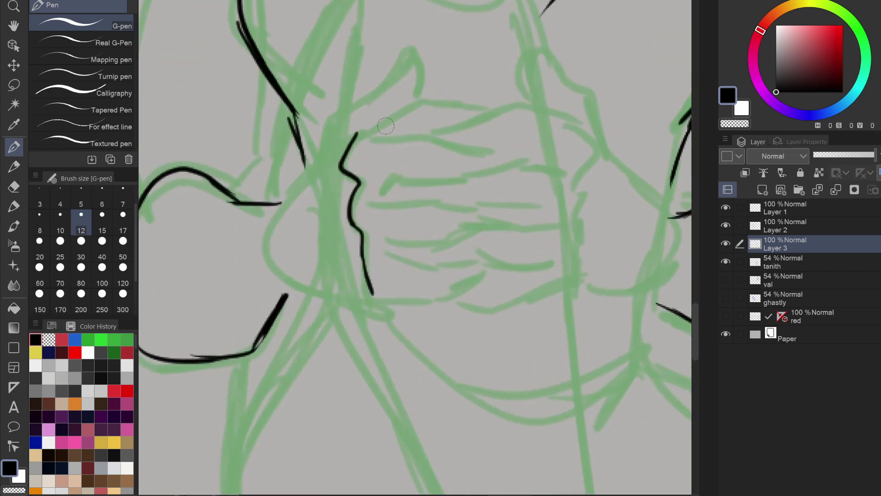
mouse_move(357, 134)
mouse_down()
mouse_move(427, 101)
mouse_move(473, 110)
mouse_up()
mouse_move(580, 135)
mouse_down()
mouse_move(595, 146)
mouse_move(581, 290)
mouse_up()
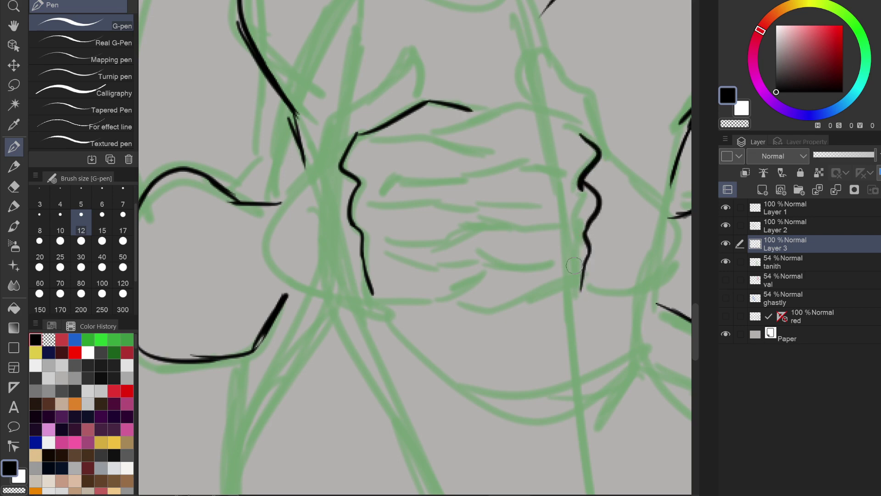
drag(506, 107, 579, 133)
drag(502, 107, 446, 130)
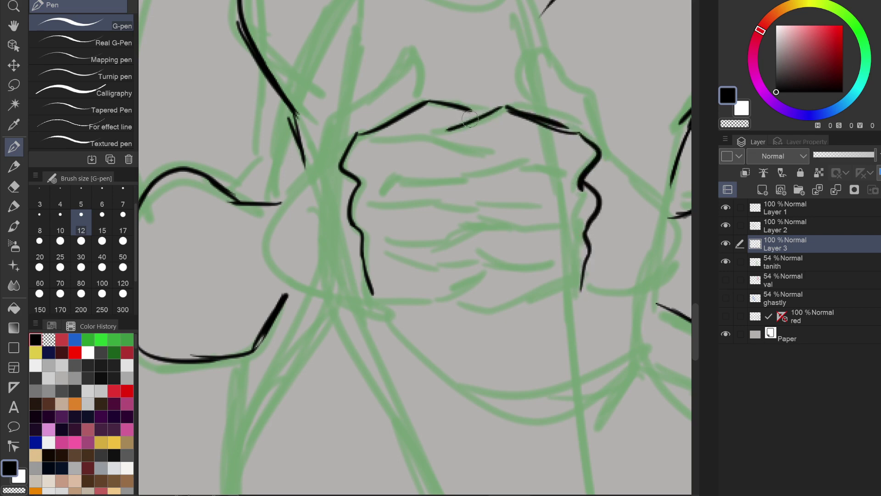
Ink the dividing lines of the upper interlocking fingers across the clasped hands, closing one fingertip.
mouse_move(384, 163)
mouse_down()
mouse_move(445, 140)
mouse_move(579, 178)
mouse_up()
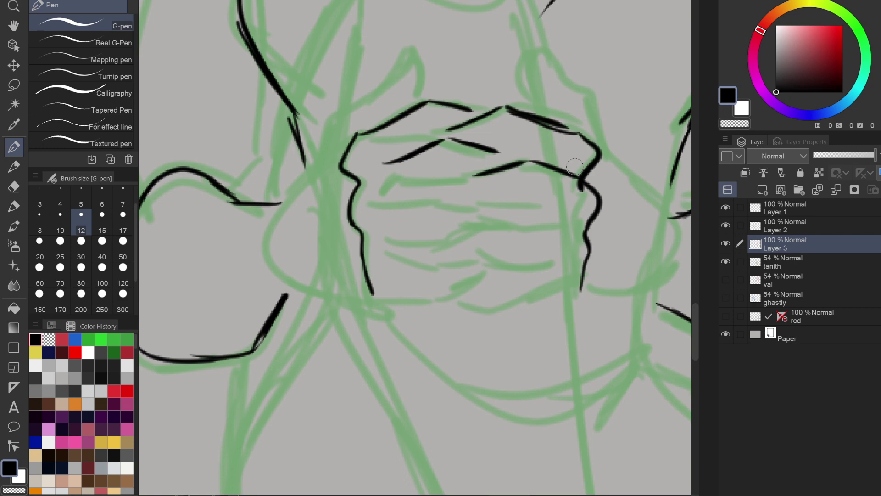
drag(375, 172, 405, 165)
drag(575, 217, 578, 221)
mouse_move(483, 203)
mouse_down()
mouse_move(538, 202)
mouse_move(533, 207)
mouse_up()
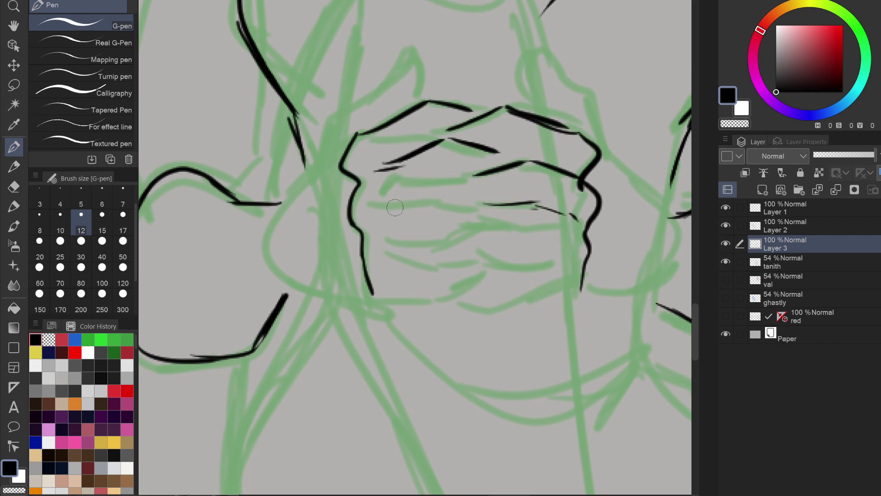
mouse_move(393, 209)
mouse_down()
mouse_move(446, 198)
mouse_move(500, 208)
mouse_up()
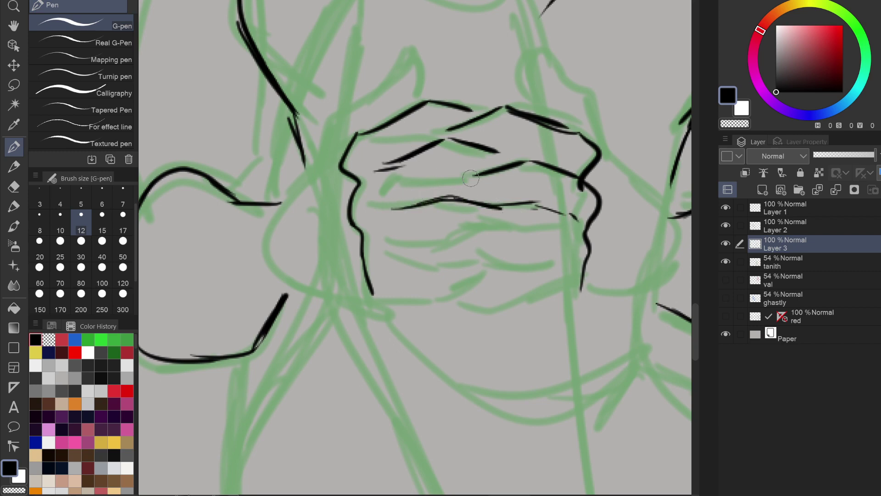
drag(461, 174, 403, 207)
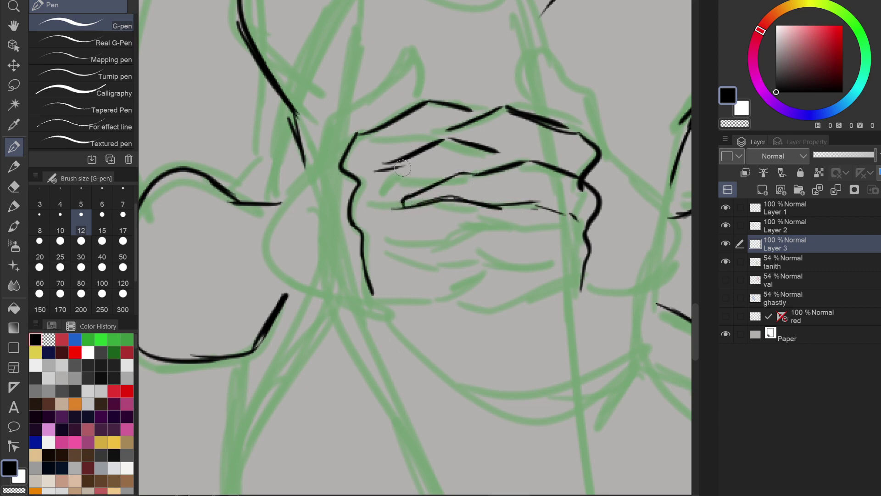
Connect the top finger lines of the clasped hands and add short crease strokes between the upper fingers.
drag(393, 154, 404, 158)
drag(461, 124, 435, 139)
drag(507, 107, 509, 129)
drag(437, 138, 400, 159)
drag(499, 108, 463, 110)
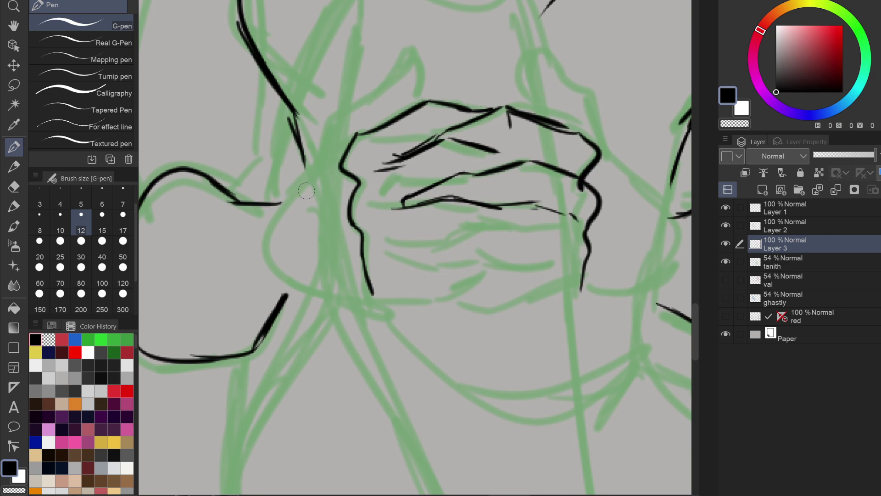
Ink the wrist edges joining the clasped hands to both cuffs, and outline both thumbs above the knuckles.
drag(340, 147, 278, 210)
mouse_move(276, 262)
mouse_down()
mouse_move(293, 286)
mouse_move(347, 299)
mouse_up()
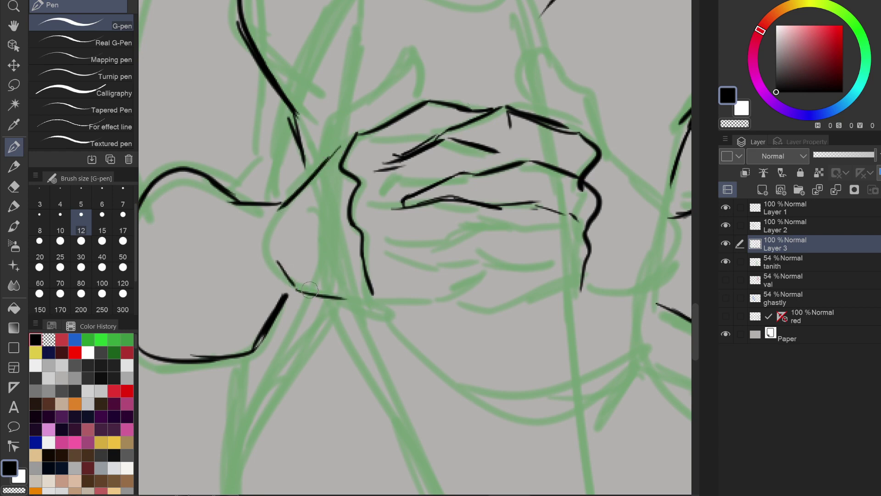
drag(603, 149, 674, 211)
drag(625, 167, 679, 232)
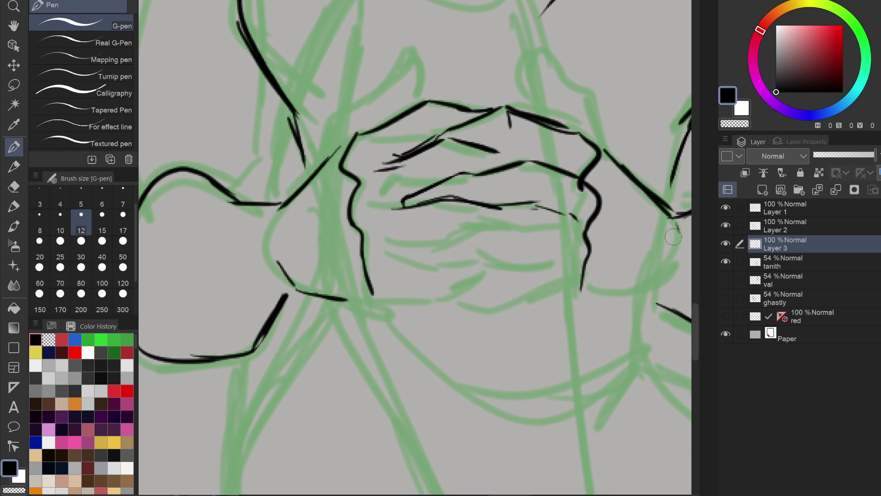
mouse_move(589, 299)
mouse_down()
mouse_move(647, 304)
mouse_move(679, 274)
mouse_up()
mouse_move(281, 202)
mouse_down()
mouse_move(313, 145)
mouse_move(398, 103)
mouse_move(392, 93)
mouse_up()
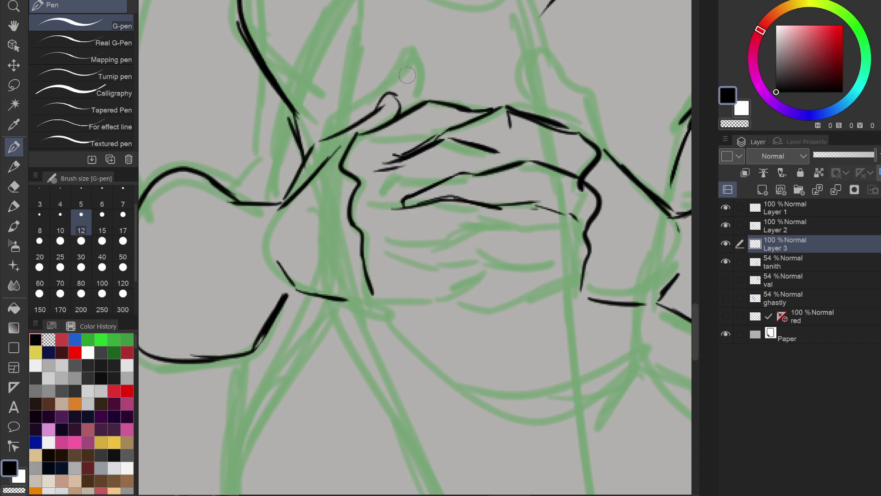
mouse_move(635, 166)
mouse_down()
mouse_move(668, 202)
mouse_move(598, 118)
mouse_move(586, 140)
mouse_up()
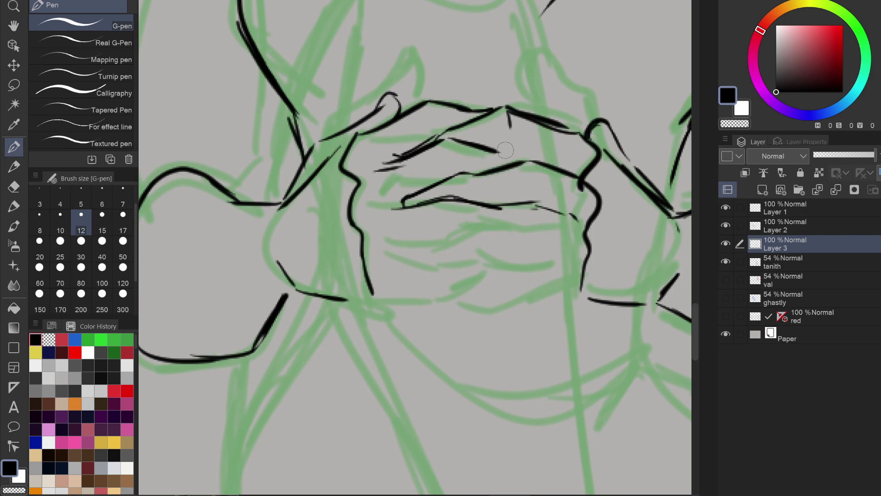
Ink the middle interlocking fingers, closing the rounded fingertip and extending the dividing lines across the hands.
drag(489, 148, 524, 159)
drag(432, 180, 416, 190)
drag(450, 152, 406, 141)
key(ctrl+z)
key(ctrl+z)
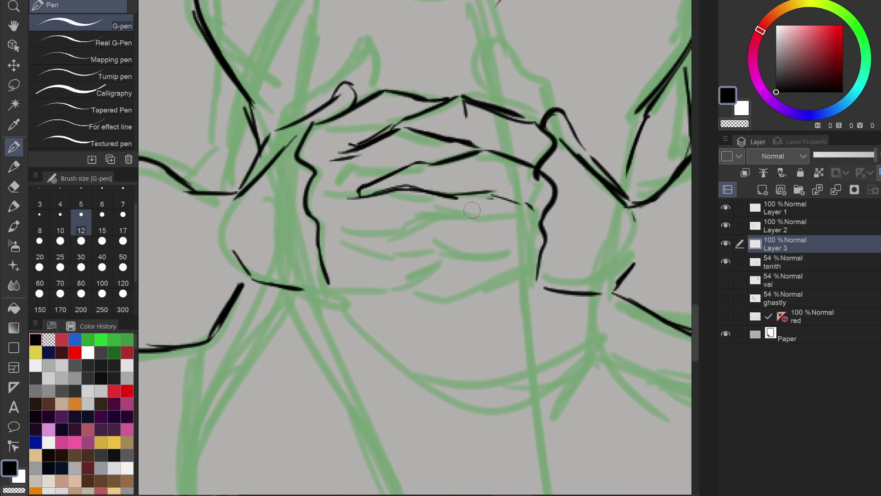
mouse_move(445, 220)
mouse_down()
mouse_move(519, 214)
mouse_move(518, 204)
mouse_up()
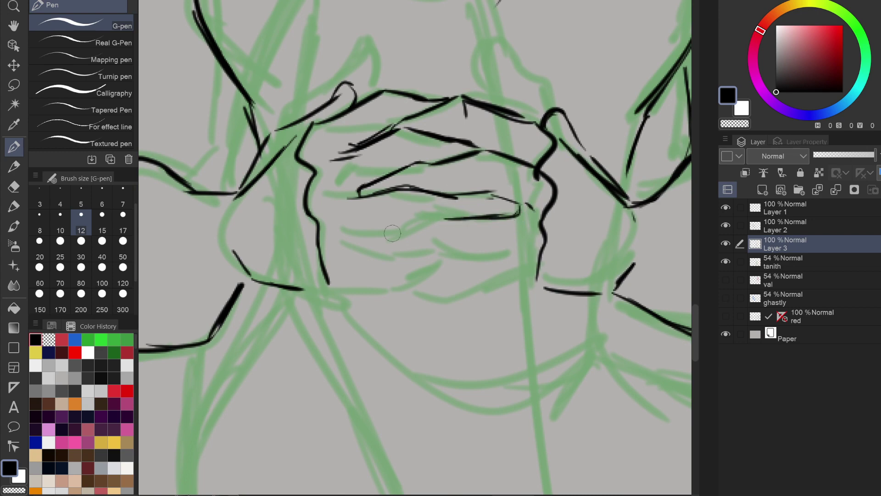
drag(383, 235, 442, 217)
drag(361, 232, 418, 224)
drag(429, 193, 478, 211)
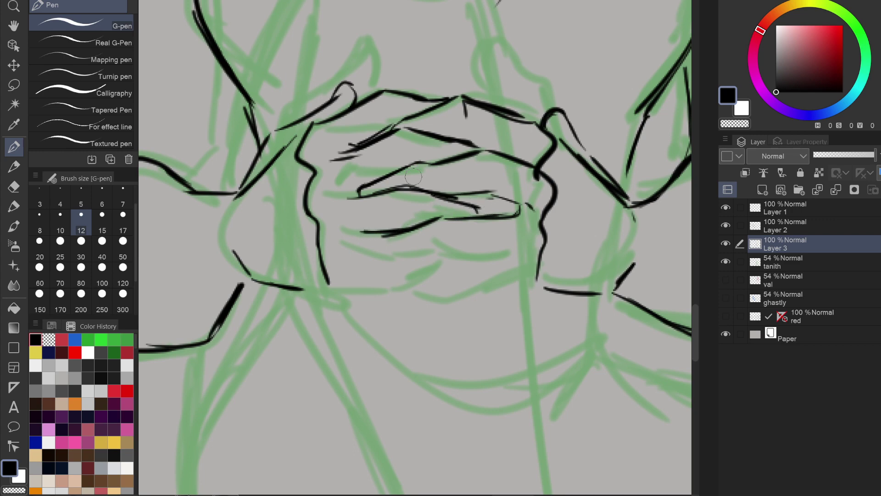
Ink the lower edge of the clasped hands and the lowest fingers, including their fingertips.
mouse_move(332, 289)
mouse_down()
mouse_move(404, 290)
mouse_move(449, 260)
mouse_move(503, 260)
mouse_move(454, 303)
mouse_move(398, 291)
mouse_up()
mouse_move(478, 263)
mouse_down()
mouse_move(434, 274)
mouse_move(523, 258)
mouse_up()
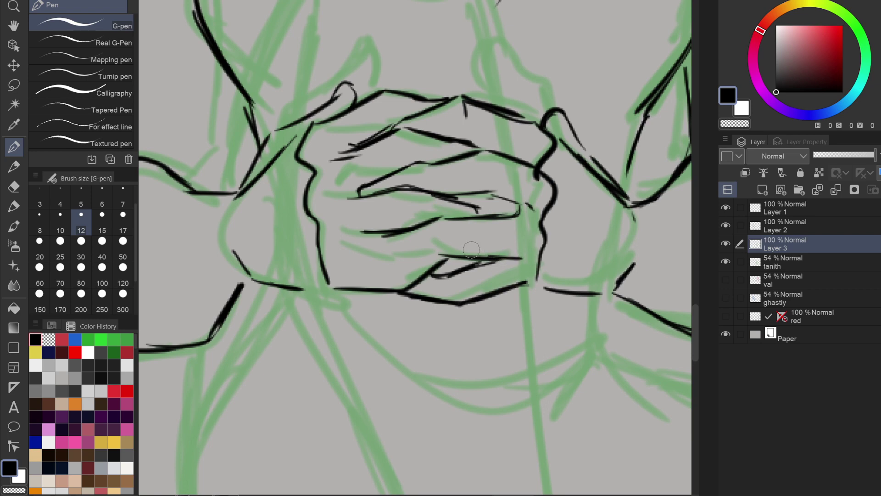
drag(376, 242, 459, 257)
mouse_move(385, 252)
mouse_down()
mouse_move(383, 233)
mouse_move(382, 254)
mouse_up()
key(ctrl+z)
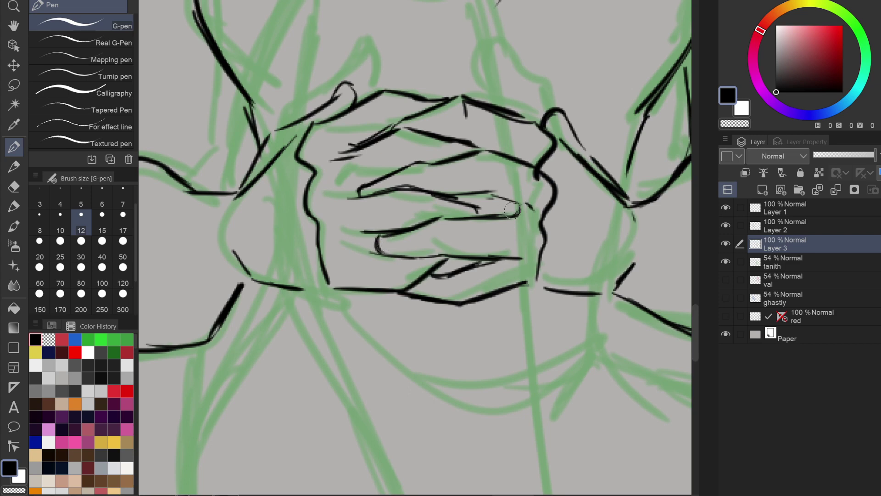
Add small fingernail lines to the thumbs and visible fingertips of the clasped hands.
drag(476, 206, 493, 213)
drag(335, 97, 348, 83)
drag(564, 115, 584, 140)
drag(361, 192, 380, 190)
mouse_move(382, 252)
mouse_down()
mouse_move(403, 244)
mouse_move(391, 237)
mouse_up()
scroll(408, 194, down, 3)
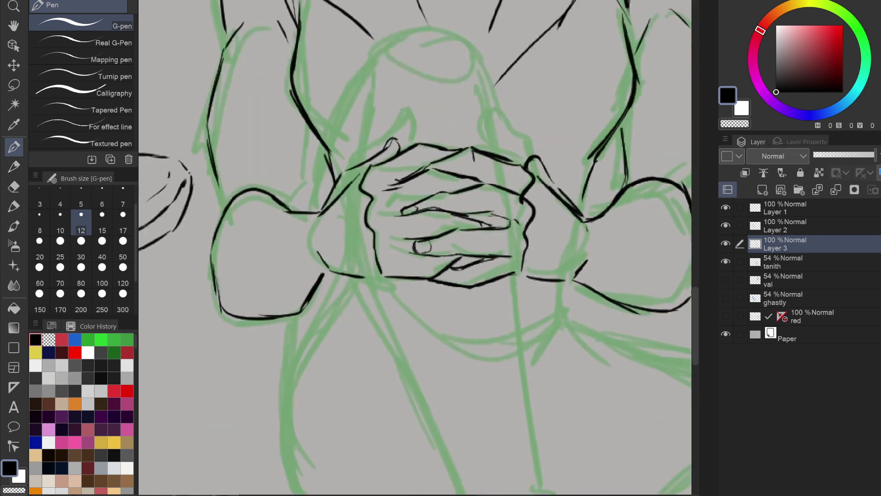
scroll(487, 264, up, 4)
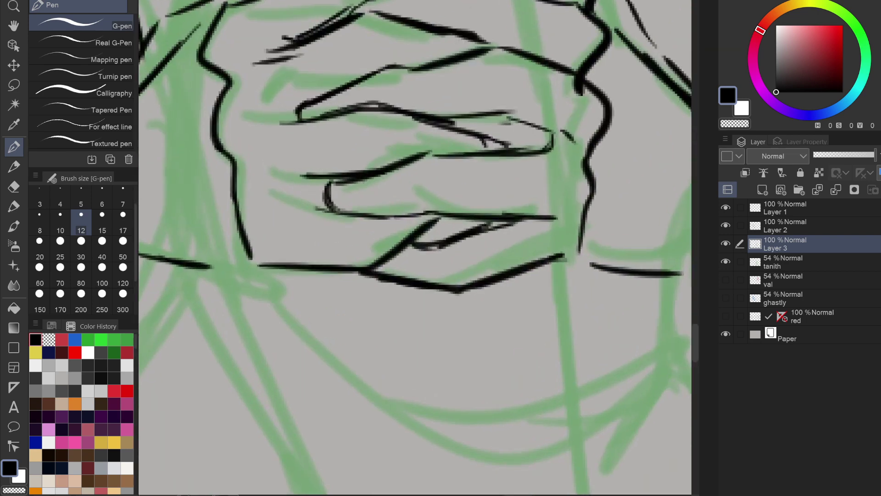
mouse_move(343, 185)
mouse_down()
mouse_move(345, 204)
mouse_move(345, 186)
mouse_up()
key(ctrl+z)
drag(321, 105, 322, 115)
scroll(507, 253, down, 2)
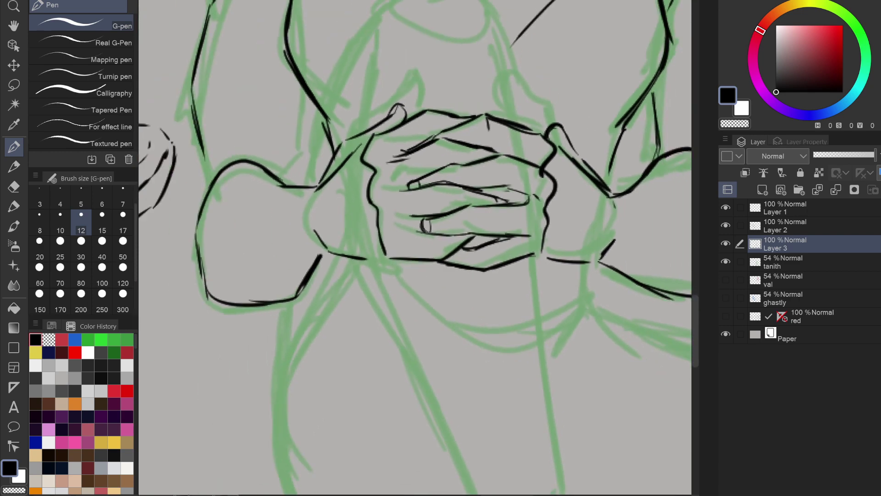
Add short knuckle crease strokes across the fingers and close the gap between the wrist and the cuff.
drag(445, 140, 446, 148)
drag(443, 187, 443, 194)
drag(443, 249, 443, 255)
drag(467, 220, 467, 228)
drag(484, 257, 485, 264)
drag(310, 254, 327, 252)
Ink the raised knee above the hands: rounded top, kneecap patch, side edges, fold strokes and a jagged fabric edge.
scroll(486, 229, down, 4)
drag(477, 215, 393, 212)
scroll(388, 161, up, 3)
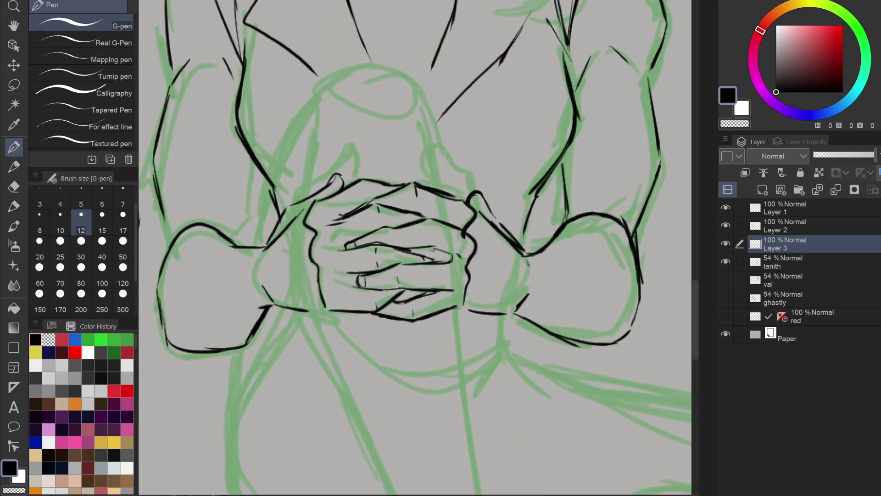
mouse_move(316, 90)
mouse_down()
mouse_move(416, 84)
mouse_move(330, 100)
mouse_up()
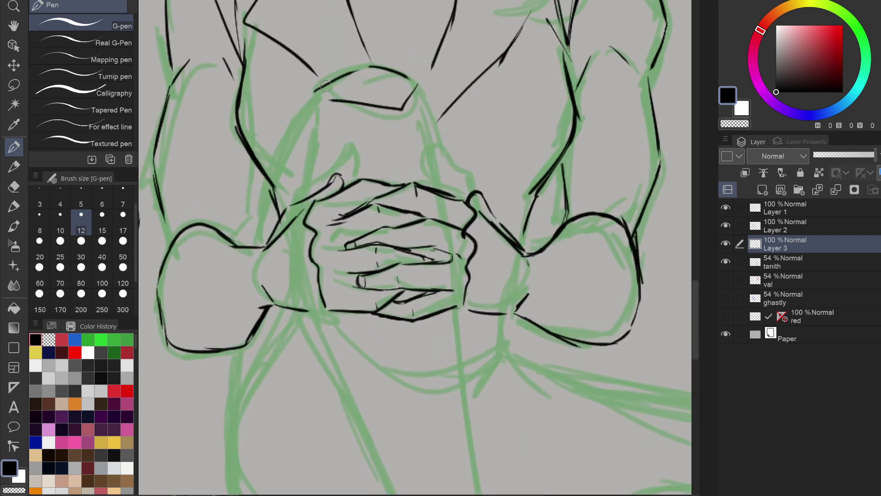
drag(297, 136, 305, 192)
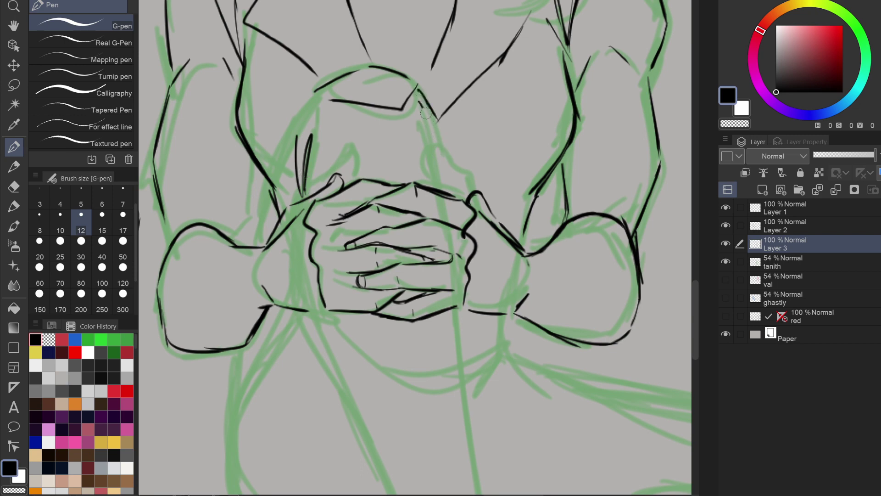
drag(419, 90, 442, 149)
drag(448, 161, 454, 189)
drag(306, 95, 260, 247)
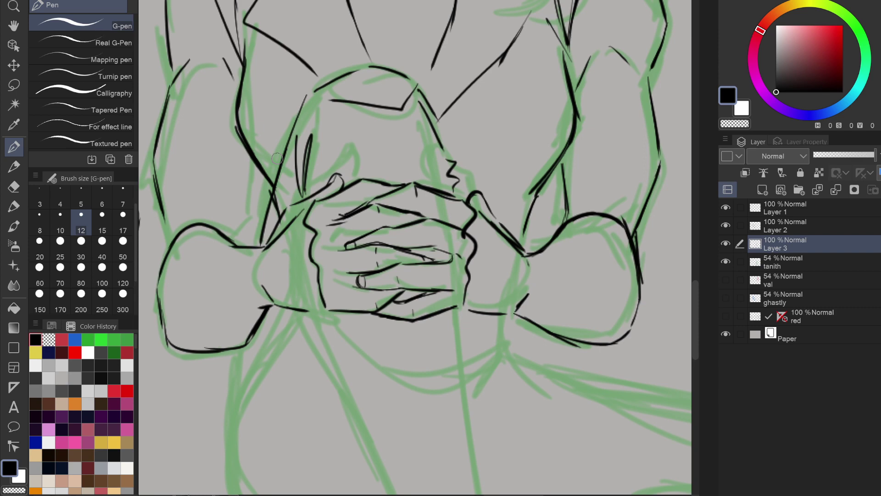
key(c)
mouse_move(279, 200)
mouse_down()
mouse_move(278, 188)
mouse_move(276, 224)
mouse_move(294, 142)
mouse_move(261, 230)
mouse_up()
key(c)
key(ctrl+z)
Ink the jagged edge beneath the cuff and the pointed coat tail trailing out beside the raised leg.
scroll(416, 248, down, 5)
drag(255, 177, 252, 212)
scroll(253, 212, down, 3)
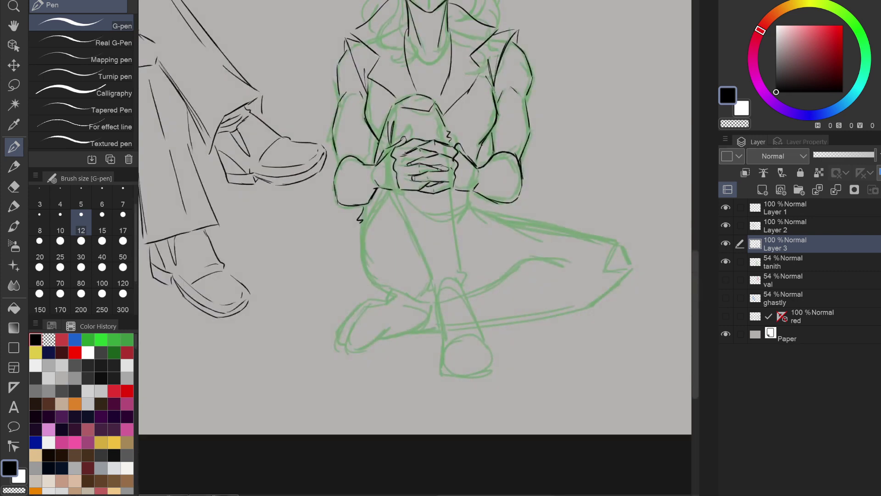
mouse_move(376, 196)
mouse_down()
mouse_move(343, 277)
mouse_move(307, 294)
mouse_move(294, 313)
mouse_up()
key(ctrl+z)
mouse_move(362, 224)
mouse_down()
mouse_move(348, 290)
mouse_move(352, 276)
mouse_move(286, 327)
mouse_move(307, 276)
mouse_move(347, 254)
mouse_up()
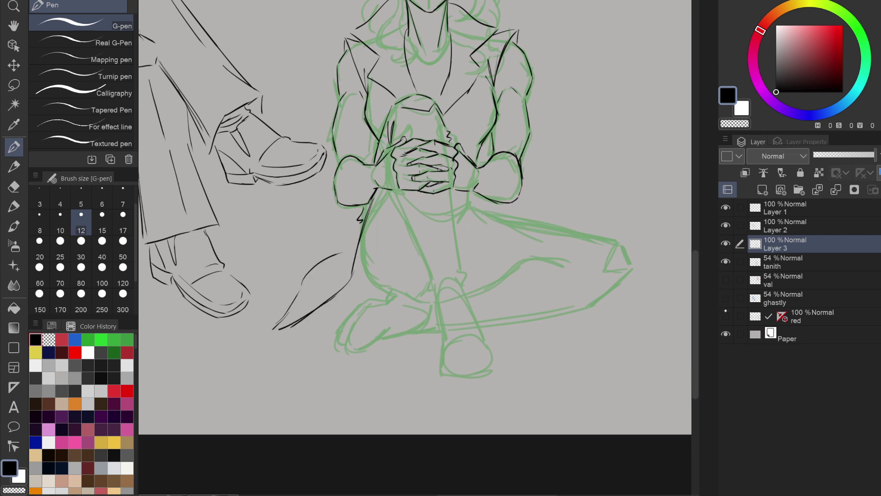
Ink the outer curve of the raised leg's thigh and the jagged upper edge of the folded leg below the other cuff.
click(726, 314)
click(726, 314)
mouse_move(360, 226)
mouse_down()
mouse_move(332, 264)
mouse_move(324, 213)
mouse_up()
key(ctrl+plus)
mouse_move(432, 143)
mouse_down()
mouse_move(465, 182)
mouse_move(503, 175)
mouse_up()
mouse_move(458, 146)
mouse_down()
mouse_move(455, 161)
mouse_move(507, 176)
mouse_up()
mouse_move(305, 209)
mouse_down()
mouse_move(315, 260)
mouse_move(340, 277)
mouse_move(296, 285)
mouse_up()
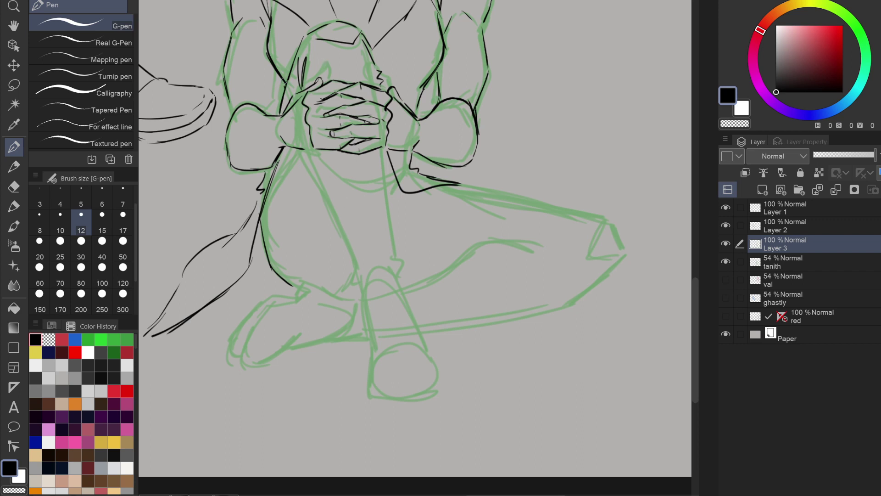
Ink the front boot's lower shaft, tongue lines, rounded toe cap and sole.
mouse_move(368, 281)
mouse_down()
mouse_move(389, 345)
mouse_move(399, 314)
mouse_move(388, 274)
mouse_move(403, 333)
mouse_up()
mouse_move(373, 366)
mouse_down()
mouse_move(387, 349)
mouse_move(423, 346)
mouse_move(415, 343)
mouse_move(429, 359)
mouse_up()
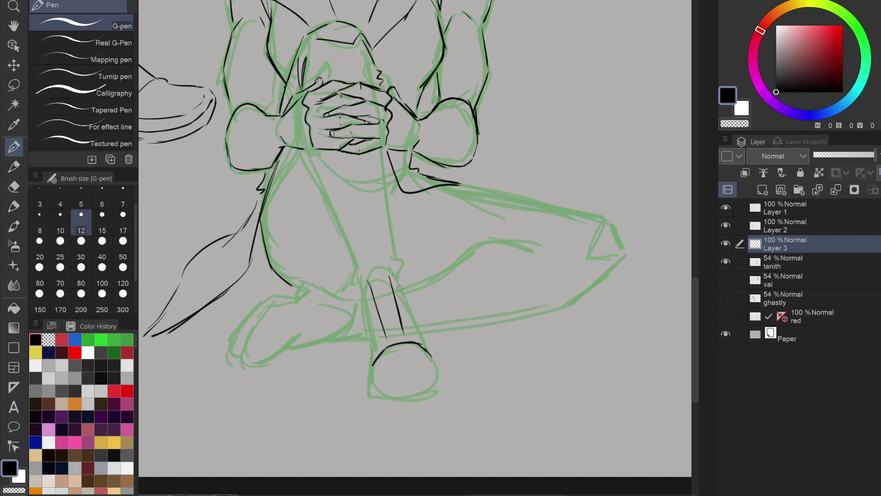
drag(397, 278, 422, 337)
drag(361, 286, 372, 353)
drag(423, 341, 426, 348)
mouse_move(370, 385)
mouse_down()
mouse_move(371, 364)
mouse_move(373, 388)
mouse_move(402, 402)
mouse_move(433, 394)
mouse_move(435, 365)
mouse_move(428, 395)
mouse_up()
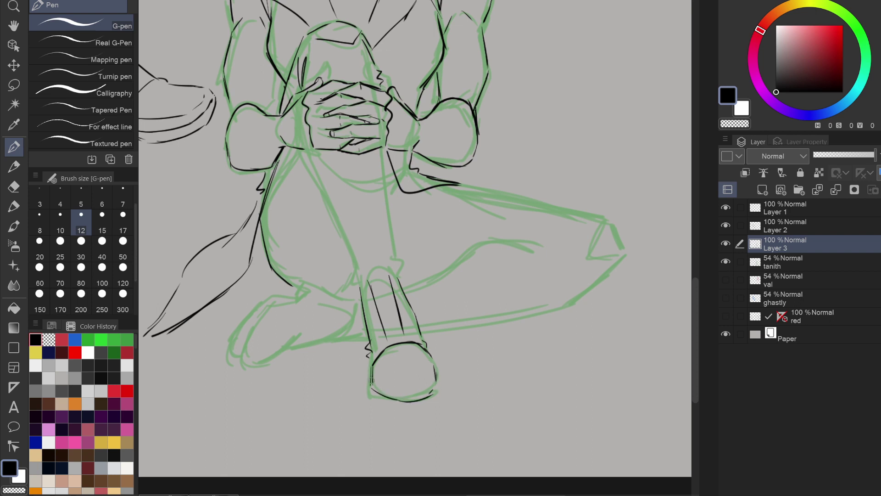
Add short highlight and seam strokes on the front boot's toe cap.
mouse_move(373, 382)
mouse_down()
mouse_move(411, 384)
mouse_move(400, 384)
mouse_move(416, 373)
mouse_up()
drag(421, 375, 429, 381)
drag(373, 367, 387, 375)
drag(395, 376, 428, 364)
Ink the inner panel of the front boot's upper shaft, including its curved top line below the hands.
drag(363, 264, 339, 194)
drag(349, 225, 327, 177)
drag(326, 176, 355, 159)
mouse_move(339, 164)
mouse_down()
mouse_move(375, 157)
mouse_move(388, 257)
mouse_up()
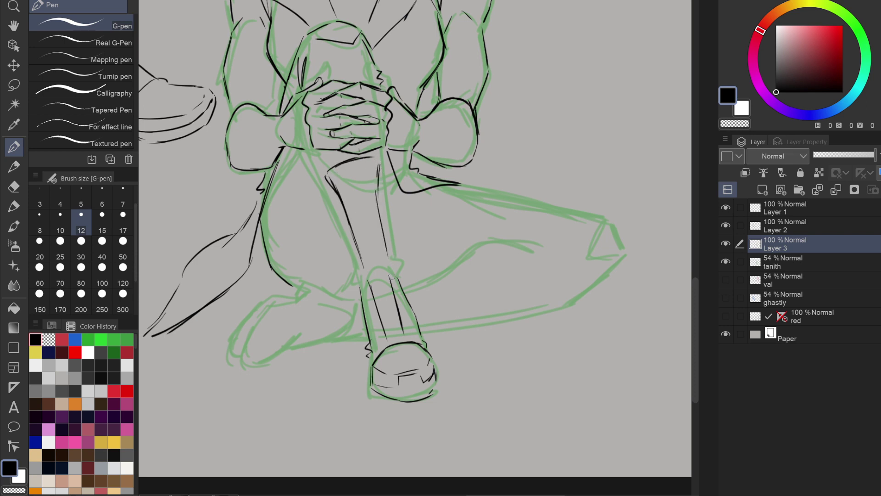
Ink the outer edges of the front boot's upper shaft and the curved ankle band above the tongue.
drag(378, 190, 391, 272)
mouse_move(324, 179)
mouse_down()
mouse_move(310, 196)
mouse_move(328, 203)
mouse_move(361, 292)
mouse_up()
key(ctrl+z)
drag(330, 212, 360, 286)
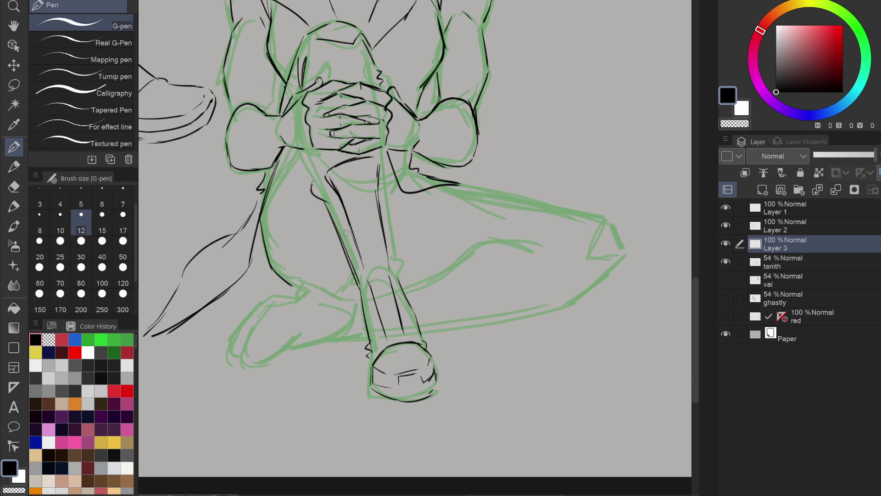
drag(345, 214, 314, 186)
mouse_move(391, 180)
mouse_down()
mouse_move(400, 271)
mouse_move(380, 286)
mouse_move(393, 271)
mouse_up()
drag(369, 286, 391, 278)
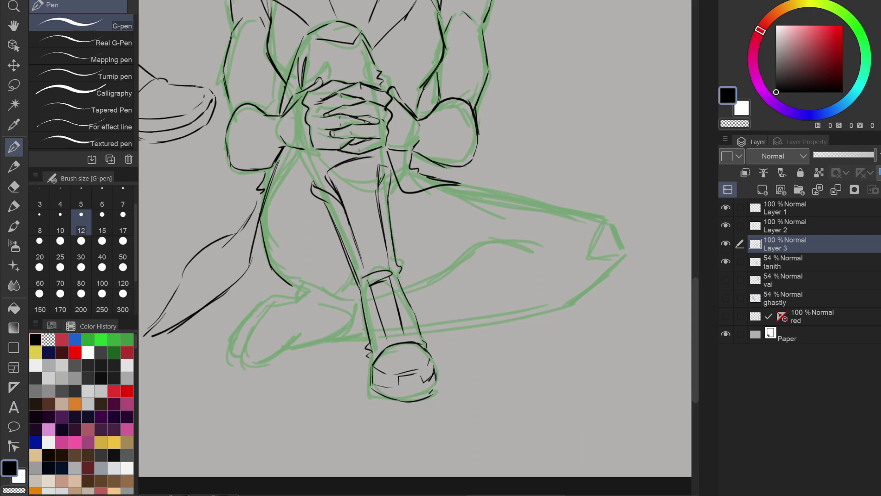
mouse_move(299, 150)
mouse_down()
mouse_move(321, 184)
mouse_move(306, 184)
mouse_move(329, 186)
mouse_up()
key(ctrl+z)
key(ctrl+z)
key(ctrl+z)
mouse_move(298, 150)
mouse_down()
mouse_move(321, 173)
mouse_move(307, 171)
mouse_move(325, 169)
mouse_move(305, 174)
mouse_move(331, 185)
mouse_up()
drag(388, 152, 389, 169)
drag(330, 169, 342, 152)
key(ctrl+z)
key(ctrl+z)
key(ctrl+z)
Ink the folded fabric and overlapping flaps at the top of the front boot, just beneath the clasped hands.
scroll(350, 158, up, 3)
mouse_move(256, 137)
mouse_down()
mouse_move(282, 172)
mouse_move(279, 201)
mouse_move(311, 211)
mouse_up()
mouse_move(325, 202)
mouse_down()
mouse_move(322, 215)
mouse_move(326, 205)
mouse_up()
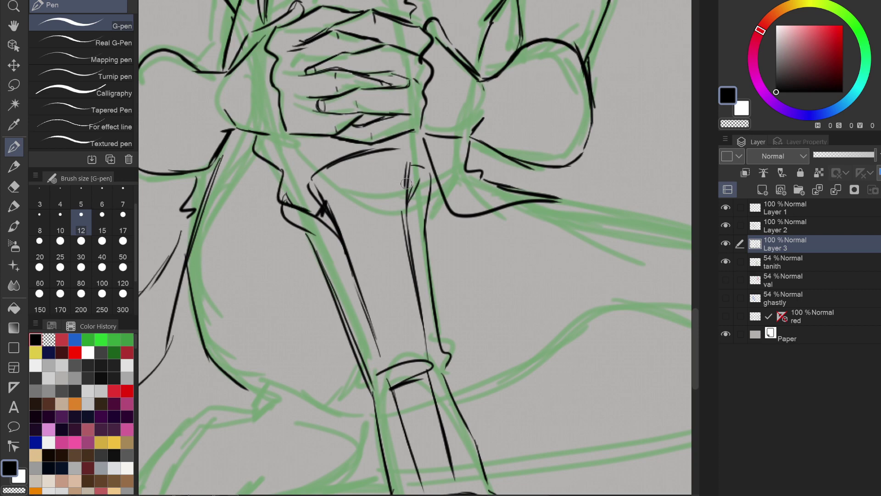
mouse_move(406, 184)
mouse_down()
mouse_move(429, 156)
mouse_move(417, 133)
mouse_up()
drag(283, 170, 344, 143)
Add crease strokes across the knee just above the clasped hands.
drag(275, 155, 287, 283)
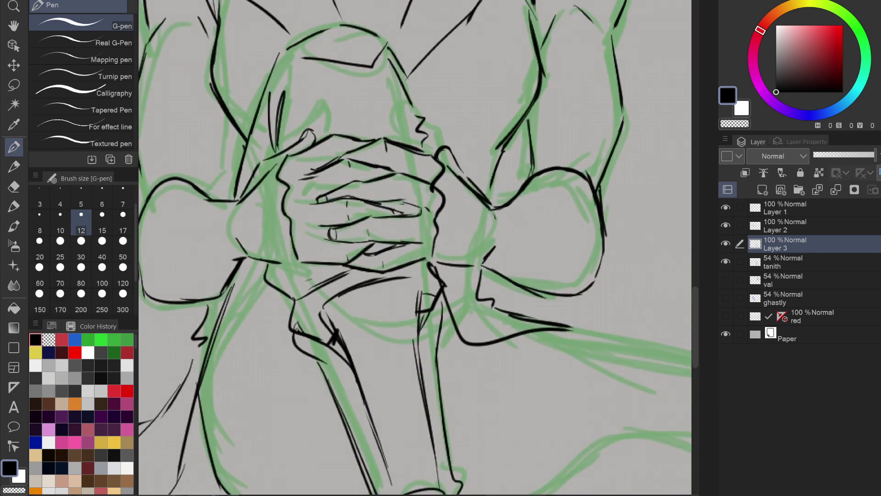
drag(311, 120, 369, 109)
drag(341, 112, 391, 107)
Place a row of six lace-hole dots along each side of the front boot's upper shaft.
drag(415, 293, 403, 130)
click(334, 212)
click(342, 232)
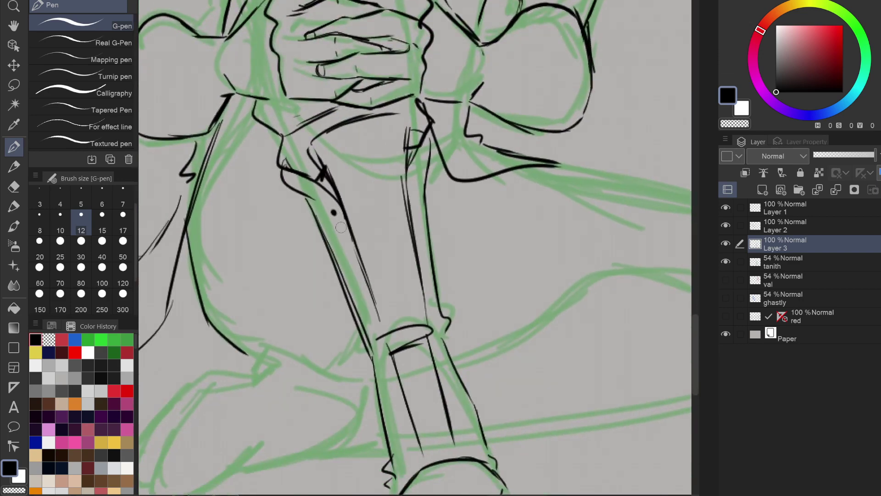
click(350, 256)
click(357, 278)
click(363, 299)
click(370, 319)
click(414, 187)
click(416, 210)
click(420, 233)
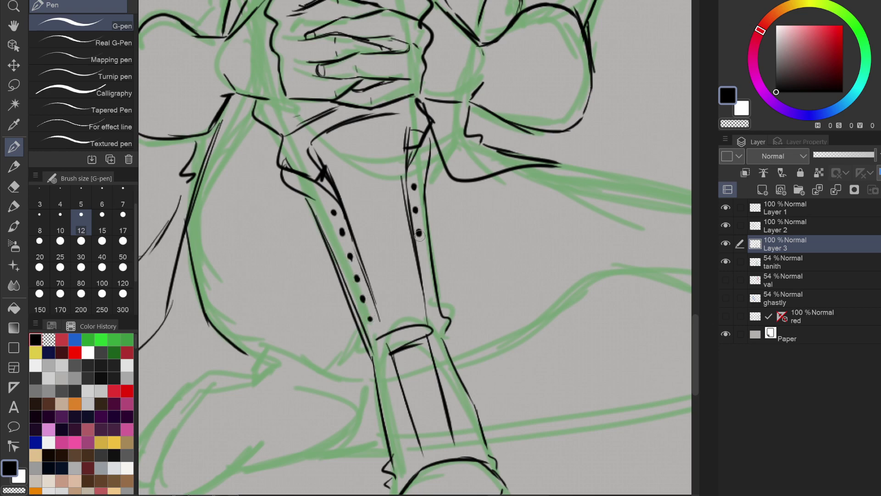
click(422, 261)
click(427, 283)
click(430, 304)
Place lace-hole dots down both sides of the front boot's tongue, from the ankle band toward the toe cap.
click(383, 347)
click(391, 371)
click(440, 359)
click(397, 396)
click(446, 385)
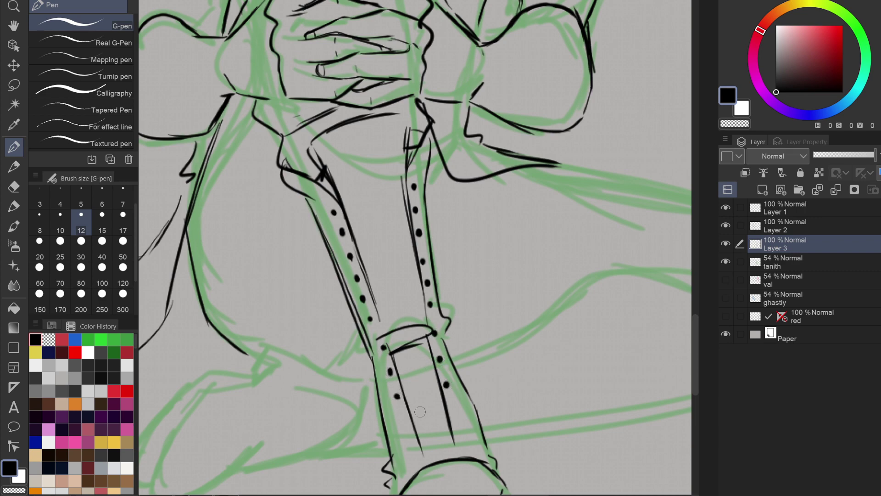
click(405, 423)
click(453, 410)
click(413, 446)
click(459, 438)
Rotate the canvas and ink the tucked foot's ankle curve, outer edge, toe seam and inner highlight line.
scroll(448, 411, down, 4)
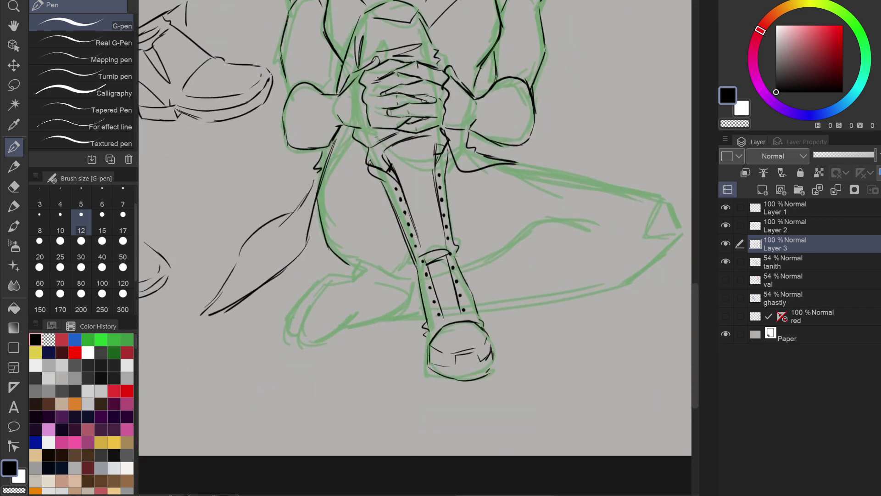
drag(462, 354, 513, 186)
scroll(443, 297, up, 4)
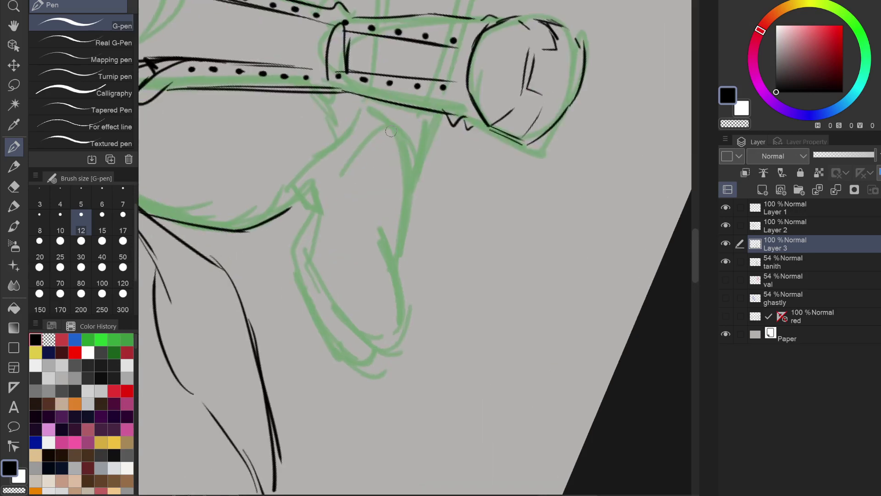
mouse_move(343, 169)
mouse_down()
mouse_move(411, 128)
mouse_move(427, 138)
mouse_up()
drag(432, 148, 402, 251)
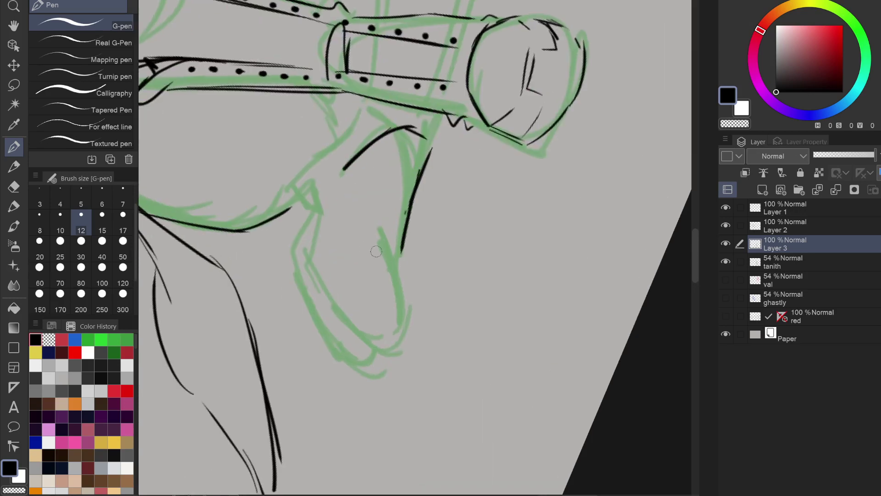
drag(343, 238, 385, 321)
drag(403, 327, 405, 284)
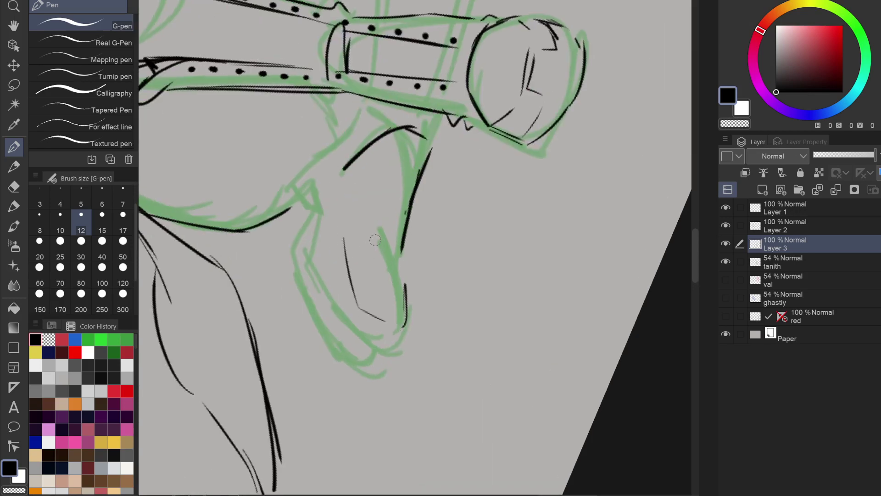
mouse_move(351, 220)
mouse_down()
mouse_move(401, 265)
mouse_move(404, 294)
mouse_up()
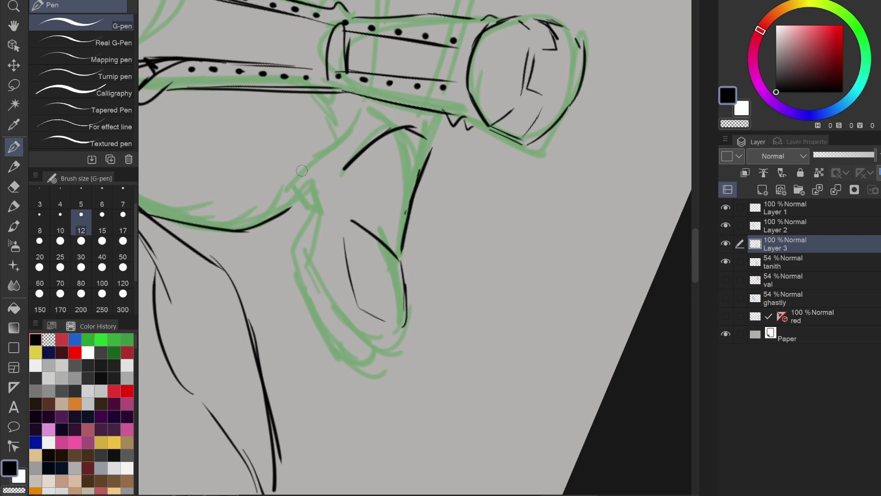
Ink the tucked foot's heel, double sole edge and rounded toe end.
mouse_move(289, 180)
mouse_down()
mouse_move(303, 208)
mouse_move(310, 194)
mouse_move(298, 248)
mouse_move(342, 358)
mouse_move(373, 371)
mouse_up()
mouse_move(340, 345)
mouse_down()
mouse_move(374, 366)
mouse_move(393, 356)
mouse_up()
drag(361, 327, 377, 324)
mouse_move(379, 324)
mouse_down()
mouse_move(397, 331)
mouse_move(393, 347)
mouse_move(368, 324)
mouse_up()
drag(316, 189, 312, 257)
mouse_move(320, 215)
mouse_down()
mouse_move(312, 258)
mouse_move(353, 335)
mouse_up()
drag(379, 367, 400, 335)
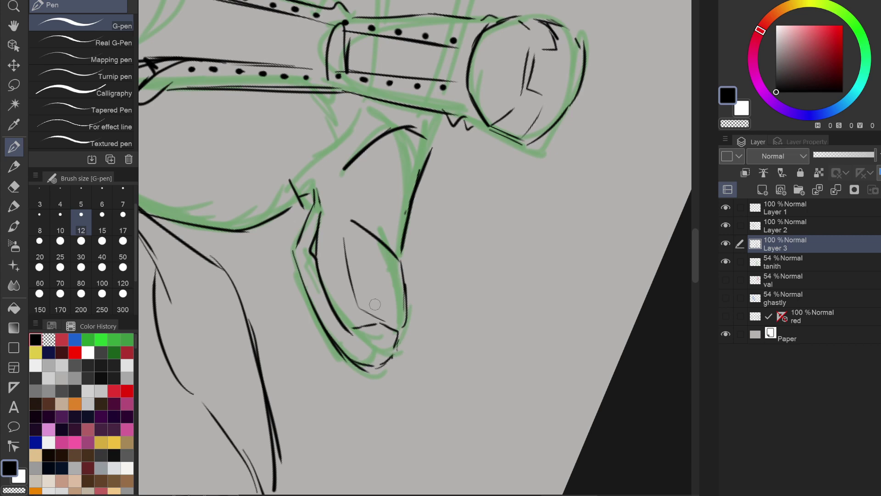
Ink the tucked boot's inner shaft line, upper edge and ankle folds where it meets the front boot.
drag(394, 132, 363, 225)
drag(441, 116, 434, 137)
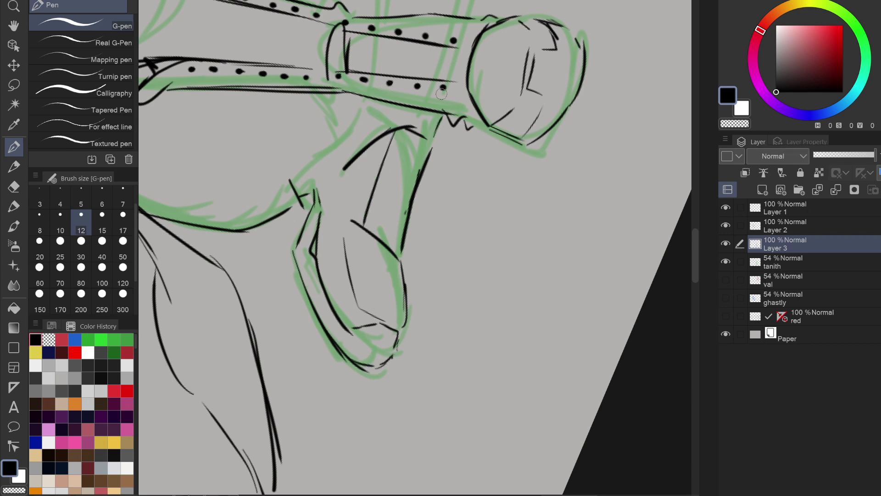
drag(441, 94, 430, 142)
mouse_move(349, 150)
mouse_down()
mouse_move(279, 217)
mouse_move(305, 241)
mouse_up()
drag(337, 172, 308, 237)
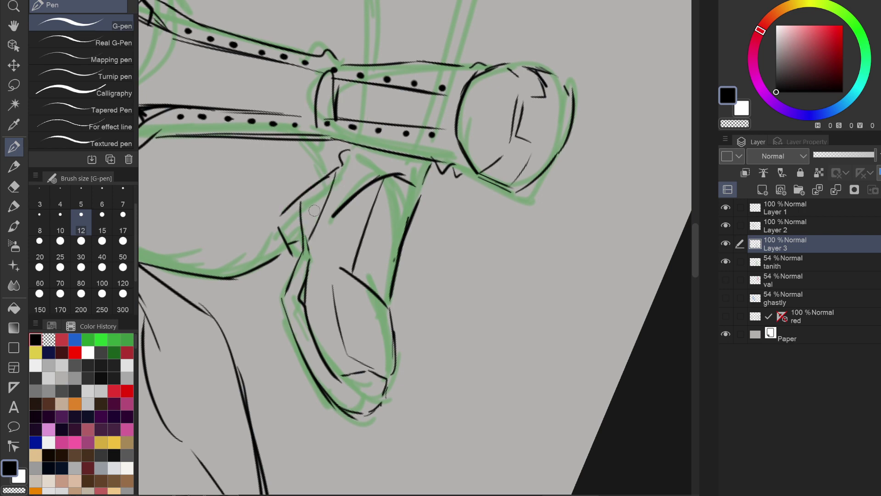
Reset the canvas rotation and ink the lower edge and top opening of the boot shaft behind the front boot.
key(ctrl+minus)
key(ctrl+minus)
key(ctrl+minus)
key(asciicircum)
key(asciicircum)
key(asciicircum)
key(asciicircum)
key(asciicircum)
key(asciicircum)
key(asciicircum)
key(asciicircum)
key(asciicircum)
key(asciicircum)
key(asciicircum)
key(asciicircum)
key(asciicircum)
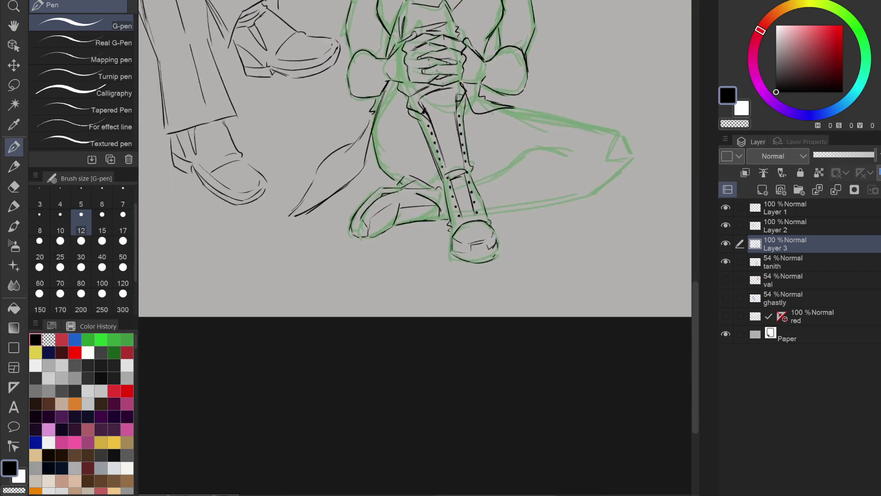
drag(489, 234, 421, 276)
scroll(421, 276, up, 1)
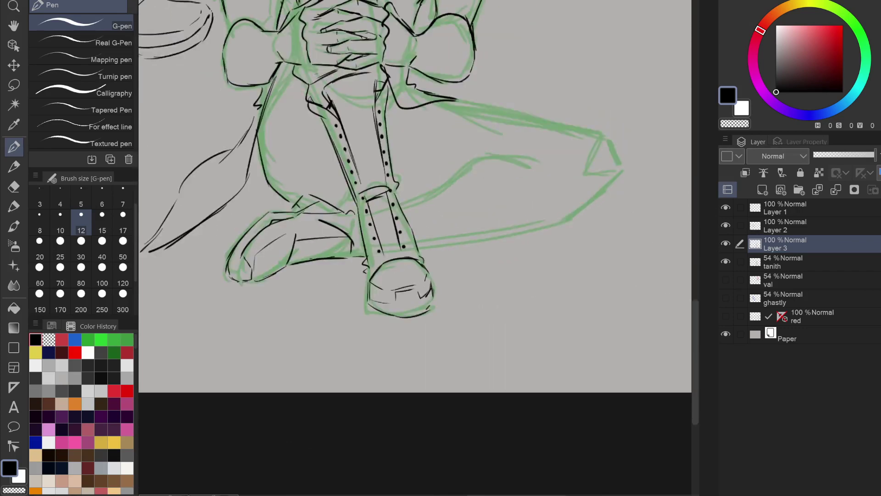
mouse_move(415, 229)
mouse_down()
mouse_move(505, 225)
mouse_move(499, 250)
mouse_up()
mouse_move(425, 248)
mouse_down()
mouse_move(486, 252)
mouse_move(503, 236)
mouse_up()
Rotate the canvas and ink the bent leg's outer trouser edge, pointed cuff and the rear boot's upper shaft edge.
drag(511, 180, 442, 133)
scroll(457, 239, up, 2)
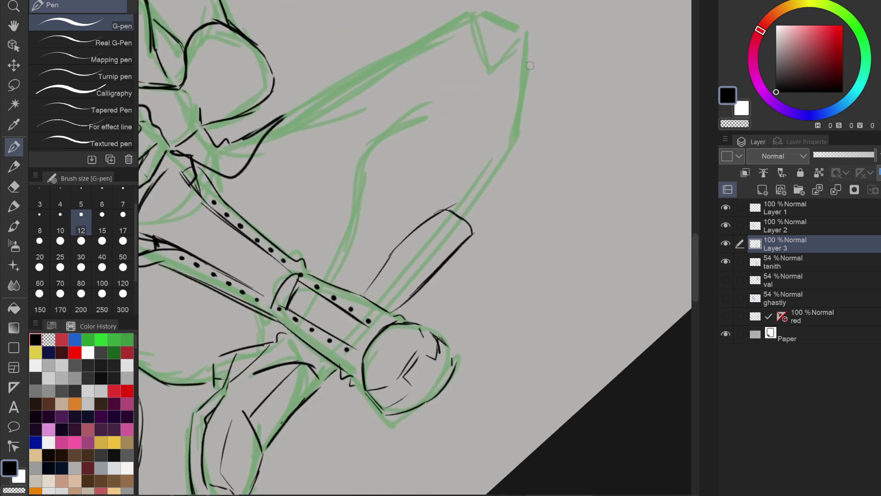
mouse_move(530, 55)
mouse_down()
mouse_move(518, 165)
mouse_move(472, 230)
mouse_move(514, 170)
mouse_up()
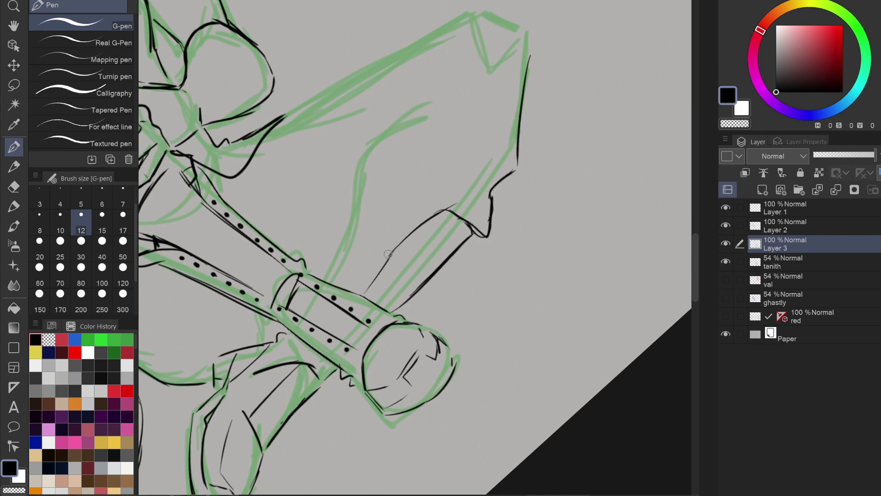
mouse_move(365, 294)
mouse_down()
mouse_move(420, 210)
mouse_move(395, 197)
mouse_move(317, 281)
mouse_up()
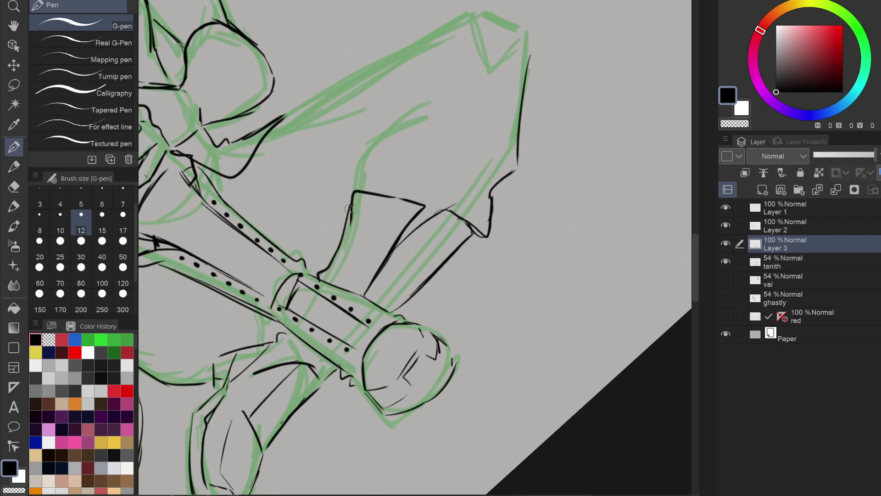
Add a row of lace-hole dots along the rear boot's shaft and ink the trouser cuff's wavy hem and folds.
drag(397, 224, 360, 293)
drag(439, 212, 433, 225)
drag(435, 217, 439, 209)
drag(392, 118, 390, 123)
mouse_move(454, 96)
mouse_down()
mouse_move(377, 135)
mouse_move(347, 193)
mouse_move(408, 199)
mouse_up()
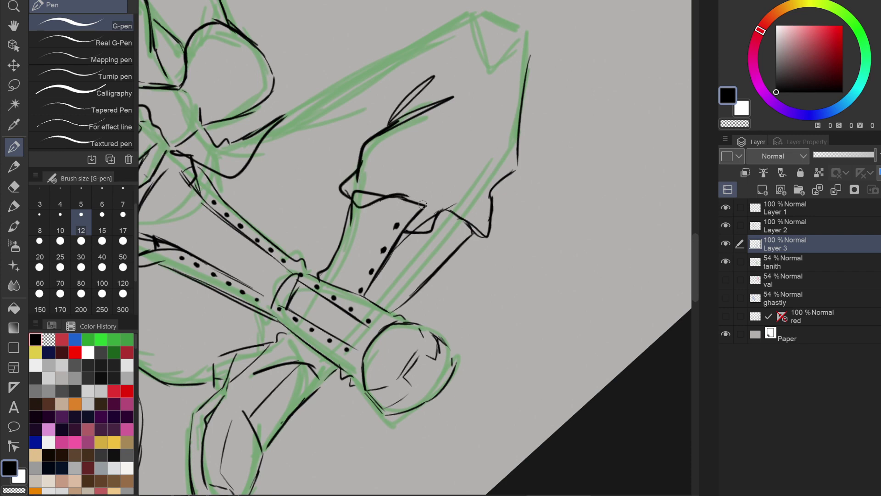
drag(438, 210, 468, 198)
mouse_move(390, 175)
mouse_down()
mouse_move(481, 185)
mouse_move(527, 237)
mouse_move(526, 261)
mouse_up()
Erase stray ink at the bent leg's trouser cuff and the front boot's top with the transparent colour.
key(c)
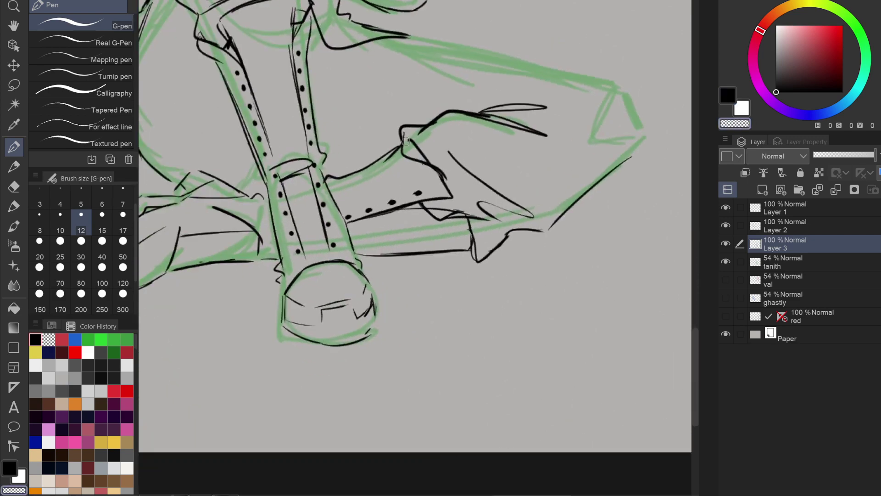
drag(406, 142, 431, 162)
mouse_move(426, 206)
mouse_down()
mouse_move(441, 211)
mouse_move(499, 332)
mouse_up()
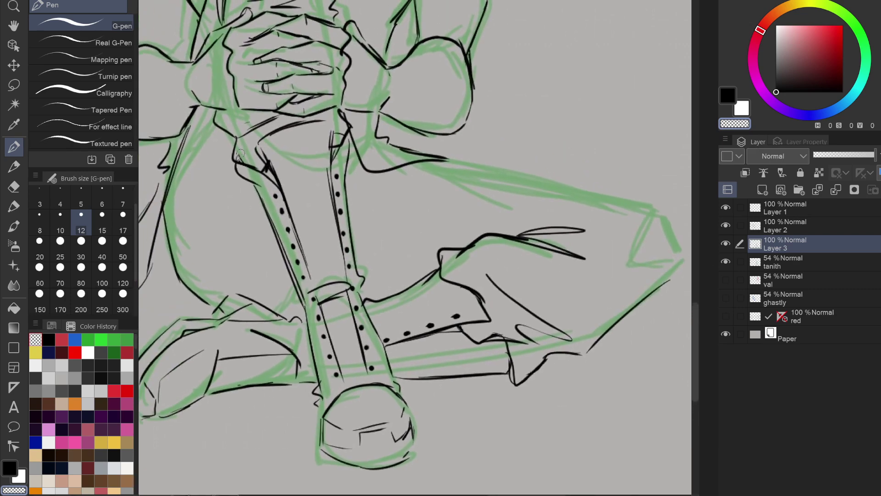
drag(241, 159, 259, 167)
key(c)
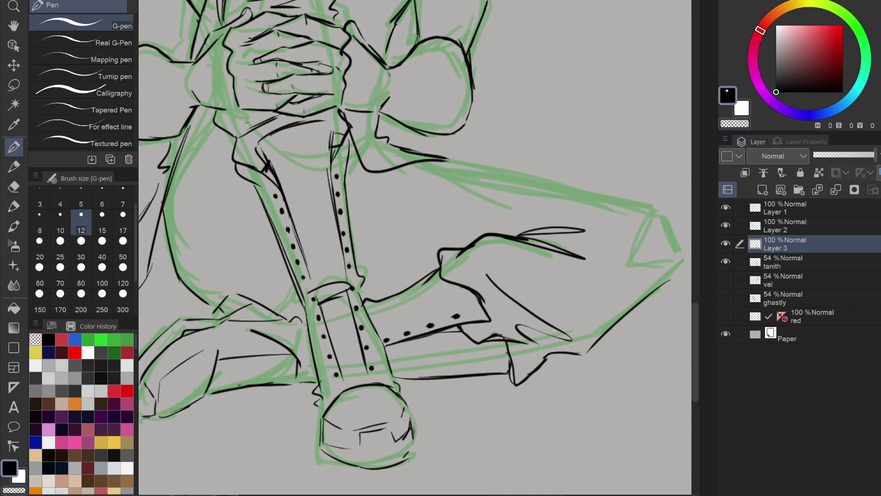
Ink the bent leg's rounded knee and the long upper edge of its thigh.
drag(415, 248, 343, 232)
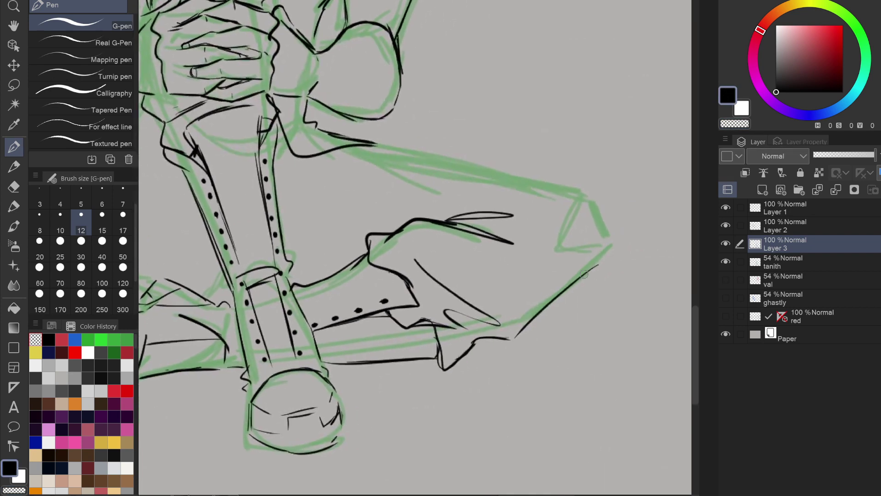
mouse_move(597, 264)
mouse_down()
mouse_move(601, 229)
mouse_move(591, 205)
mouse_up()
drag(581, 166, 473, 203)
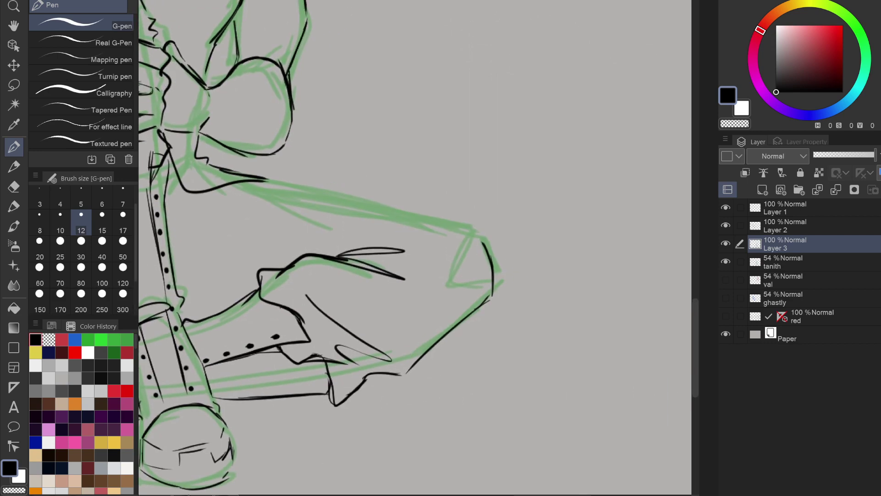
mouse_move(266, 179)
mouse_down()
mouse_move(384, 200)
mouse_move(473, 238)
mouse_move(470, 262)
mouse_move(484, 293)
mouse_move(579, 240)
mouse_move(694, 235)
mouse_up()
Ink the tucked leg's outer edge and the trouser creases beside the front boot and along the bent thigh.
drag(324, 288, 335, 281)
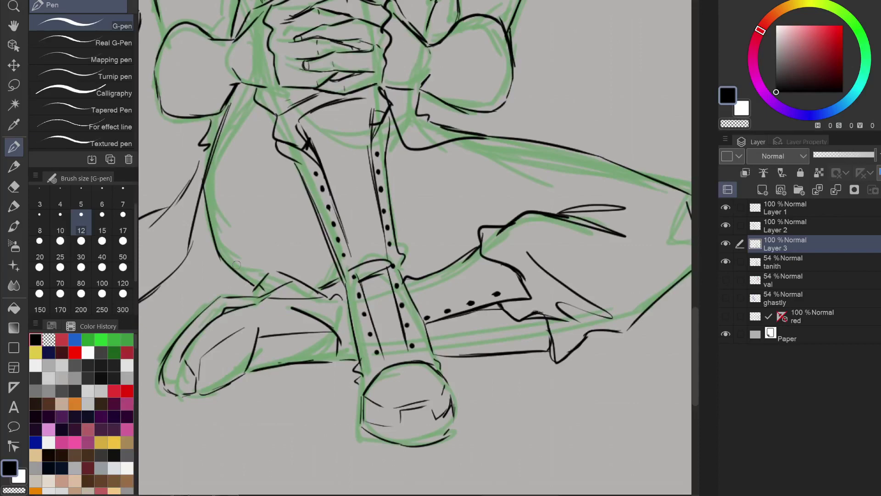
drag(237, 265, 268, 293)
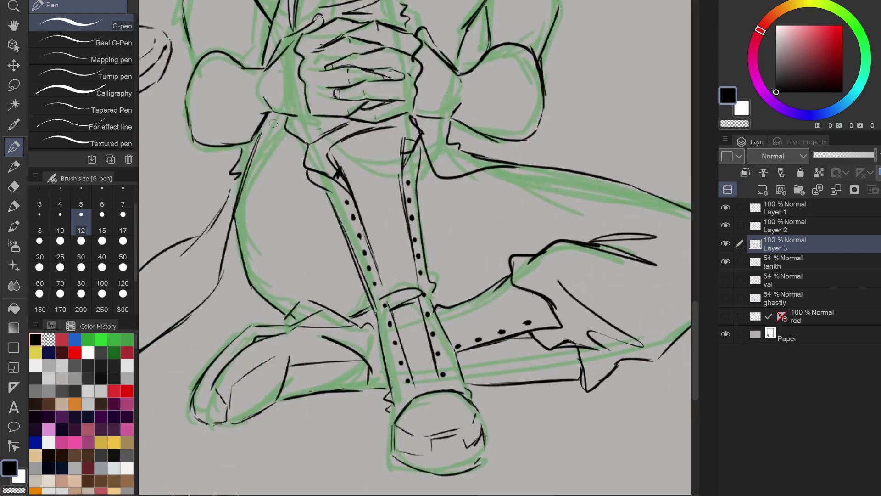
mouse_move(274, 120)
mouse_down()
mouse_move(239, 231)
mouse_move(241, 259)
mouse_move(248, 238)
mouse_move(123, 267)
mouse_up()
drag(298, 249, 317, 207)
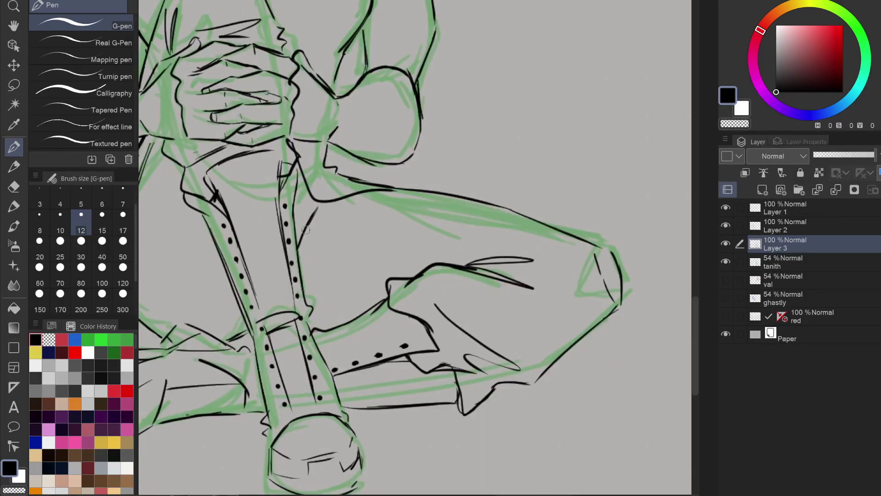
mouse_move(303, 271)
mouse_down()
mouse_move(338, 217)
mouse_move(404, 242)
mouse_move(485, 253)
mouse_move(458, 278)
mouse_move(398, 299)
mouse_move(485, 299)
mouse_up()
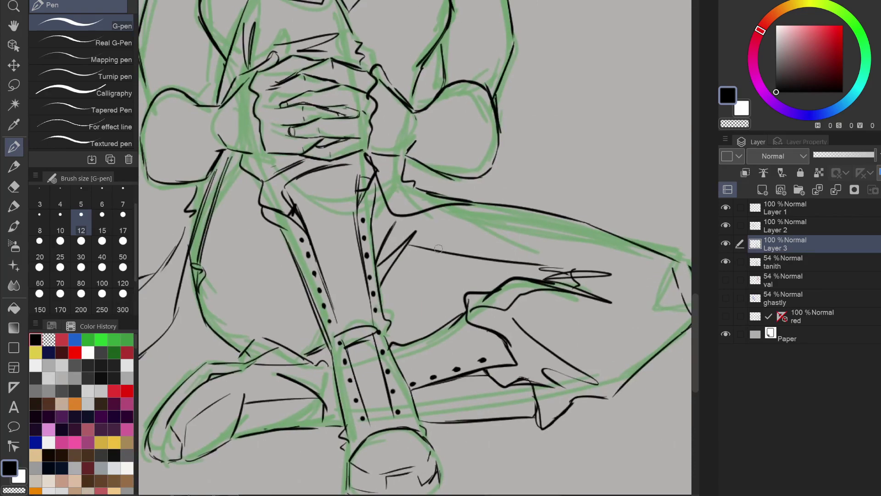
drag(407, 246, 501, 265)
Draw two wavy loose laces hanging from the rear boot, redrawing the second one closer to the cuff.
scroll(480, 253, down, 2)
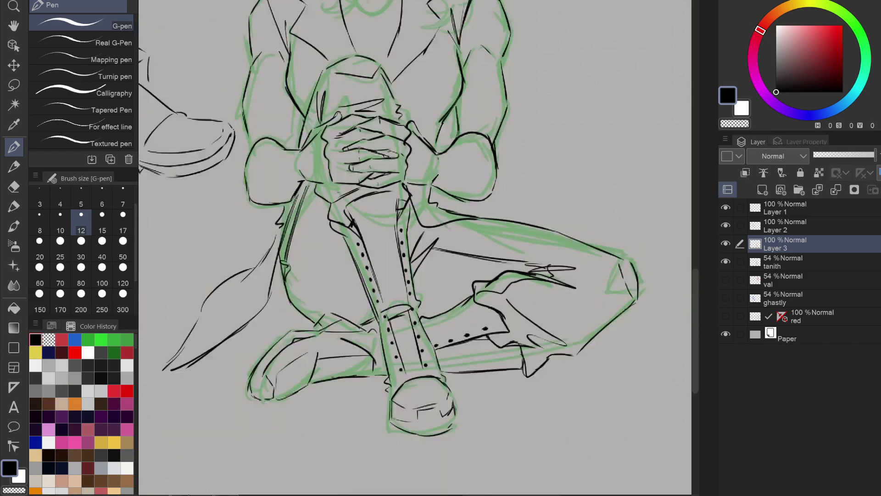
drag(515, 341, 515, 289)
scroll(515, 290, up, 3)
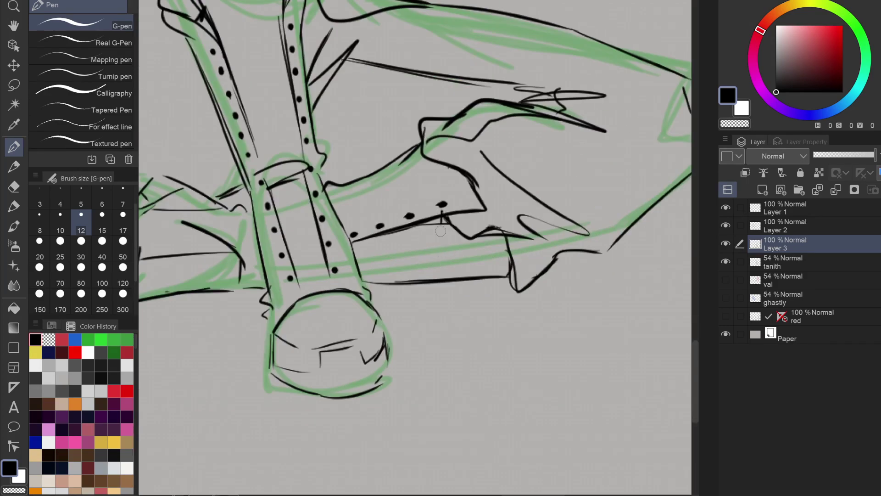
mouse_move(442, 210)
mouse_down()
mouse_move(437, 306)
mouse_move(457, 312)
mouse_up()
drag(481, 281, 533, 356)
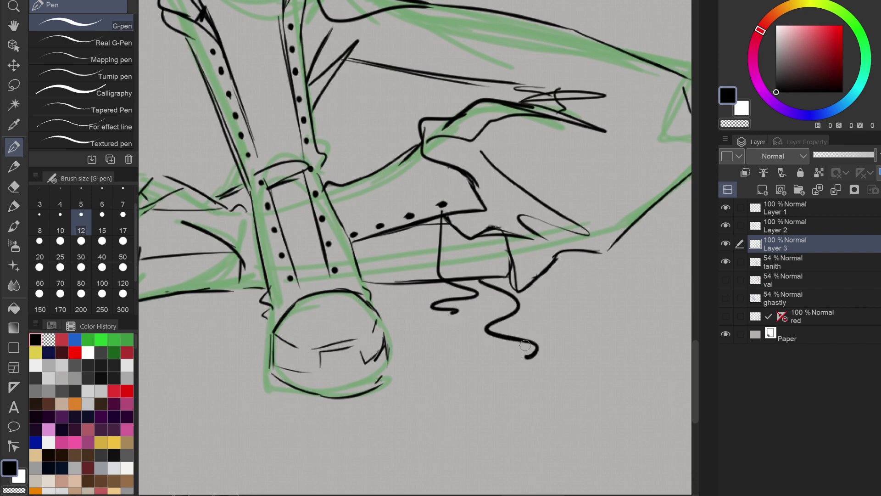
key(ctrl+z)
mouse_move(493, 274)
mouse_down()
mouse_move(569, 302)
mouse_move(537, 331)
mouse_up()
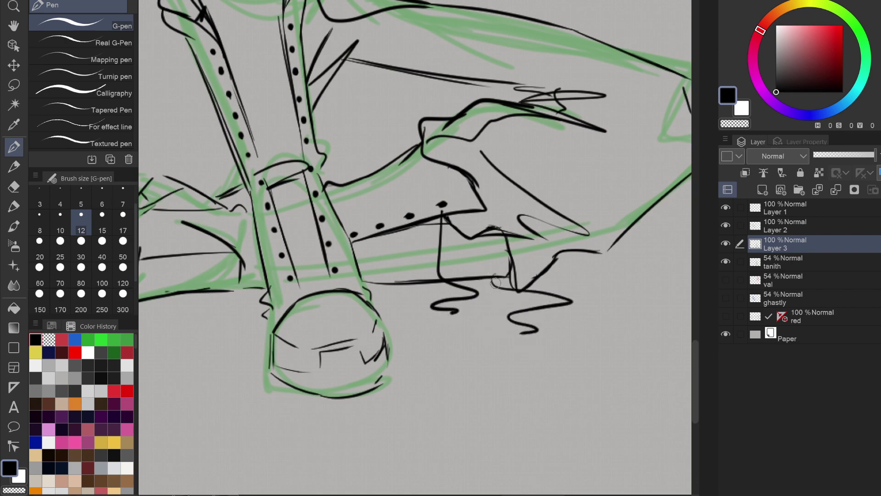
Draw thick lace bars across the rear boot's shaft from its three lower lace holes.
drag(409, 217, 420, 281)
drag(381, 227, 391, 281)
drag(354, 237, 368, 279)
Draw curved lace bars between the paired lace holes on the front boot's tongue, up to the ankle band.
drag(292, 277, 330, 270)
drag(283, 254, 328, 245)
drag(276, 228, 321, 219)
mouse_move(270, 206)
mouse_down()
mouse_move(314, 194)
mouse_move(311, 169)
mouse_up()
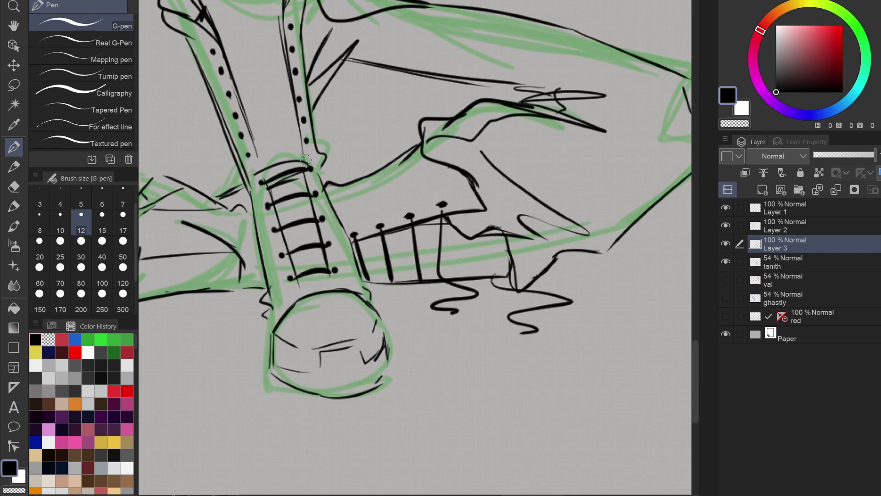
Draw five curved lace bars across the front boot's upper shaft, redoing the top two.
drag(253, 155, 301, 143)
drag(242, 137, 307, 122)
drag(238, 115, 300, 99)
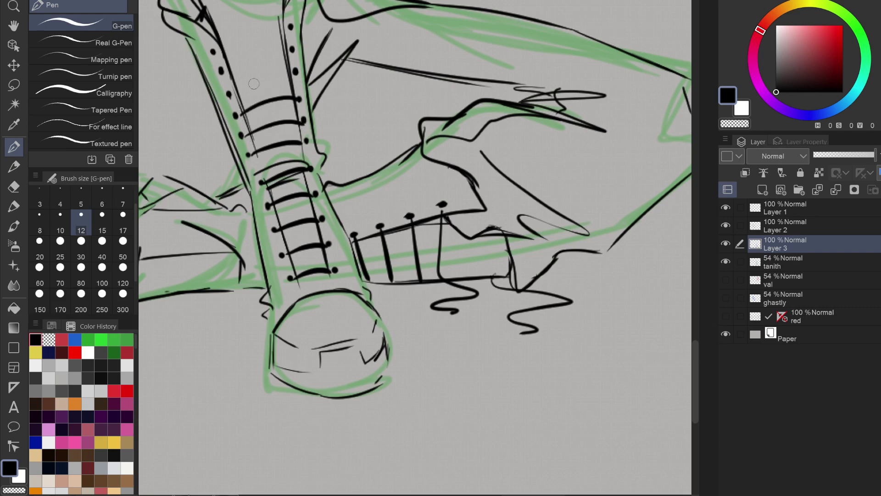
drag(233, 97, 296, 73)
drag(221, 71, 289, 54)
key(ctrl+z)
key(ctrl+z)
drag(230, 94, 296, 73)
drag(221, 70, 294, 52)
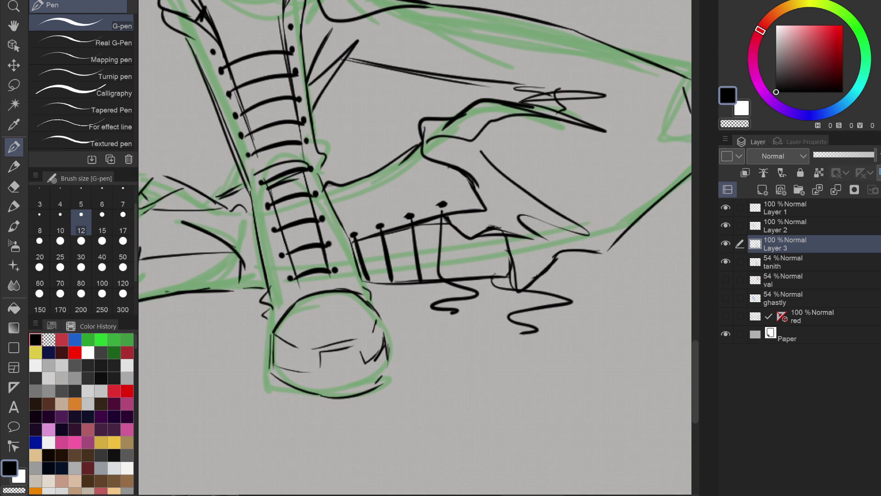
Draw a loose lace end hanging from the top lace hole on each side of the front boot.
drag(213, 53, 206, 160)
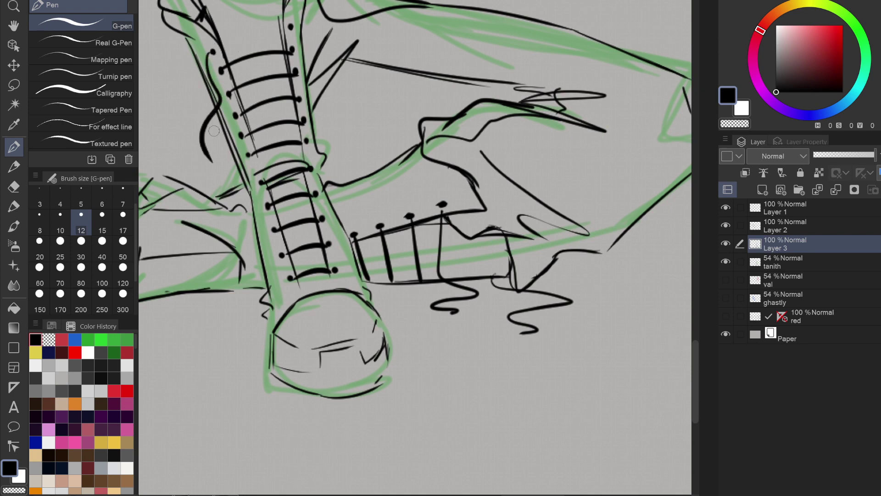
key(ctrl+z)
drag(215, 57, 225, 161)
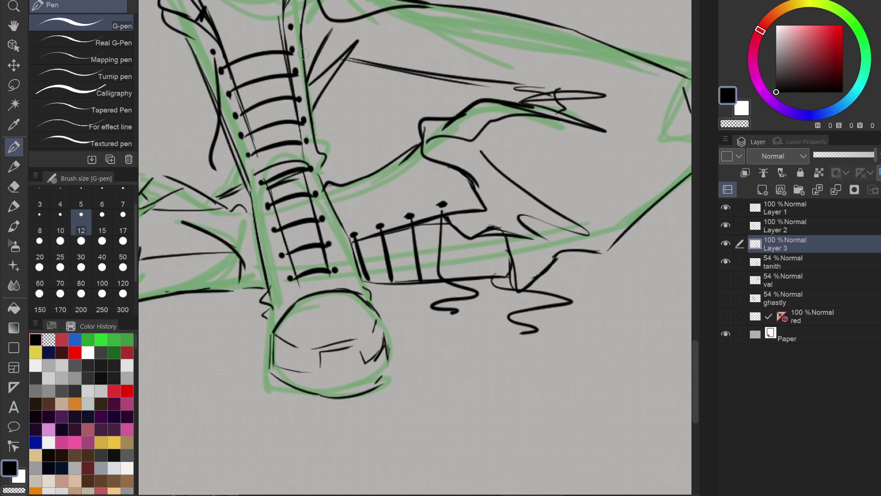
drag(291, 28, 312, 159)
key(ctrl+z)
drag(290, 28, 315, 134)
scroll(299, 44, up, 3)
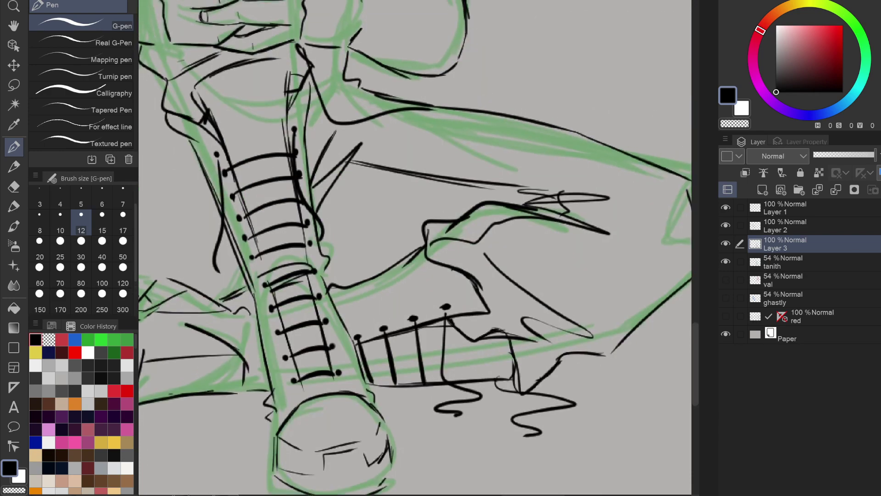
Place small round studs on the jacket's collar points and lapel corners.
scroll(464, 266, down, 3)
drag(413, 207, 423, 292)
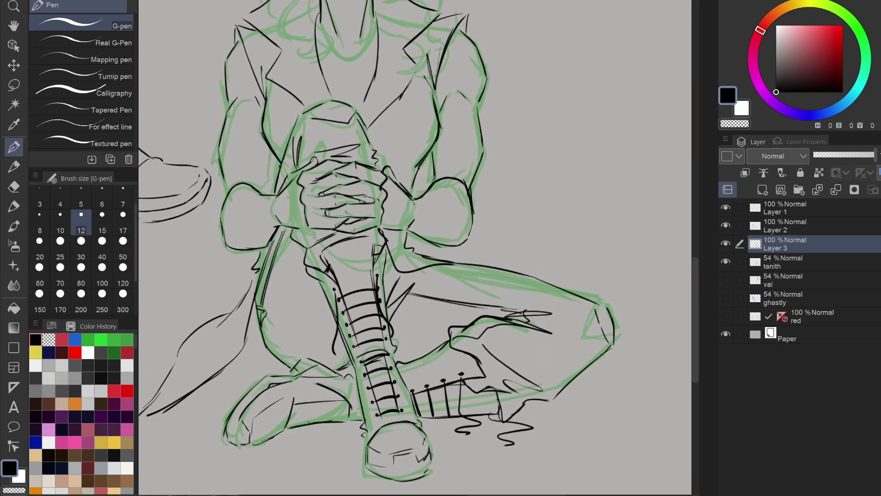
scroll(360, 344, up, 4)
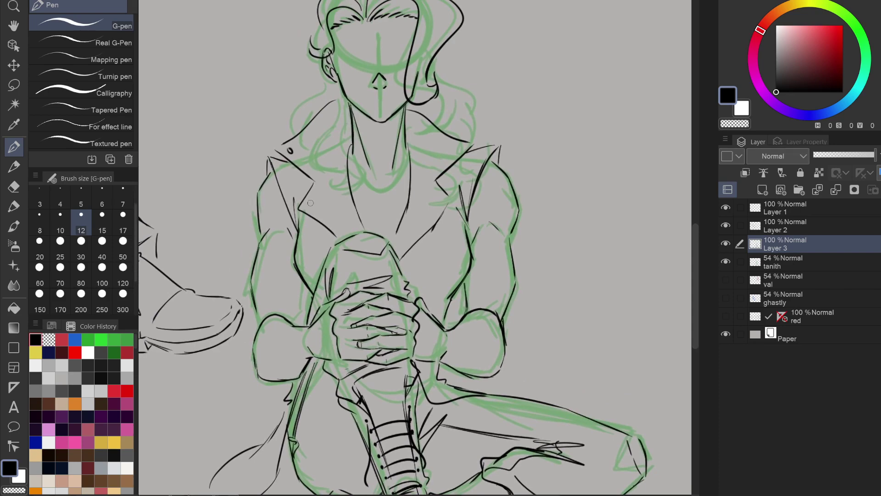
click(457, 149)
scroll(436, 188, up, 3)
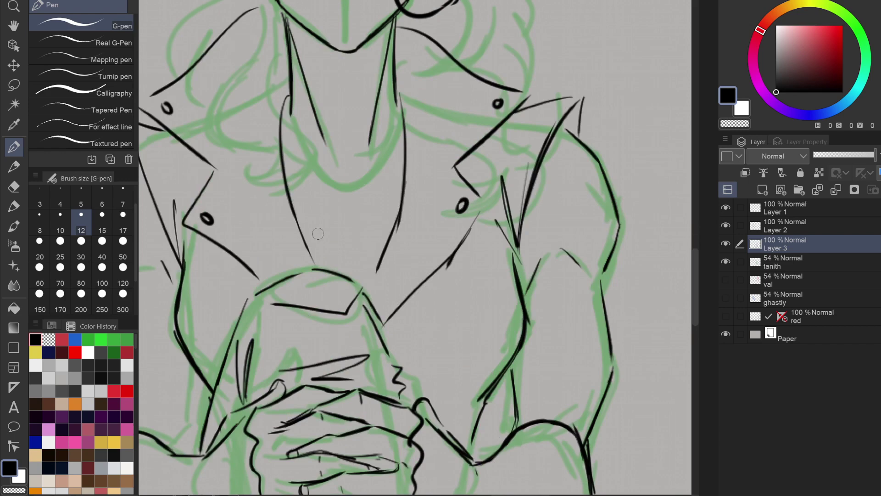
Ink short seam lines at the base of the top and a neckline with a central dip, redrawing the neckline once.
mouse_move(300, 227)
mouse_down()
mouse_move(333, 241)
mouse_move(343, 274)
mouse_up()
mouse_move(356, 244)
mouse_down()
mouse_move(354, 271)
mouse_move(392, 225)
mouse_up()
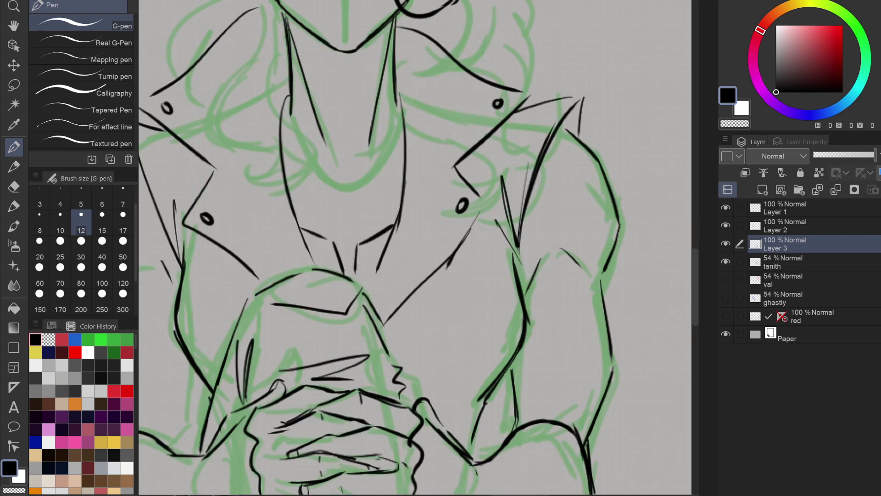
mouse_move(285, 160)
mouse_down()
mouse_move(341, 177)
mouse_move(404, 170)
mouse_up()
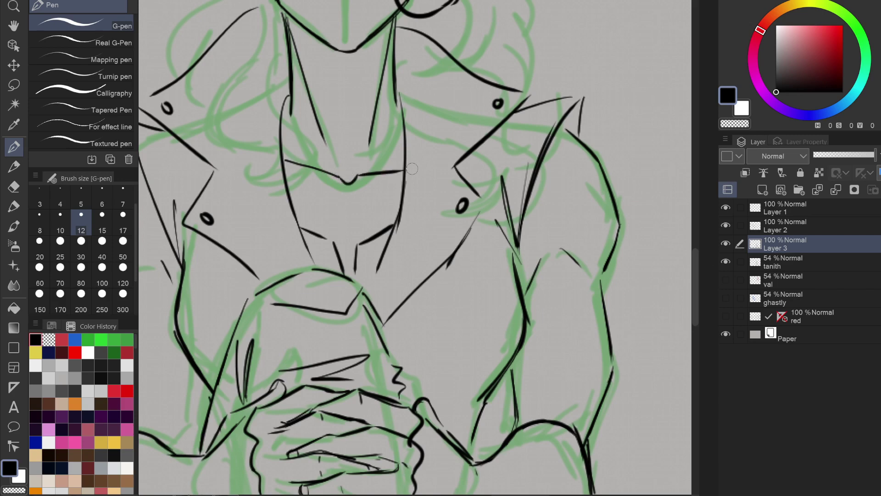
key(ctrl+z)
key(ctrl+z)
key(ctrl+z)
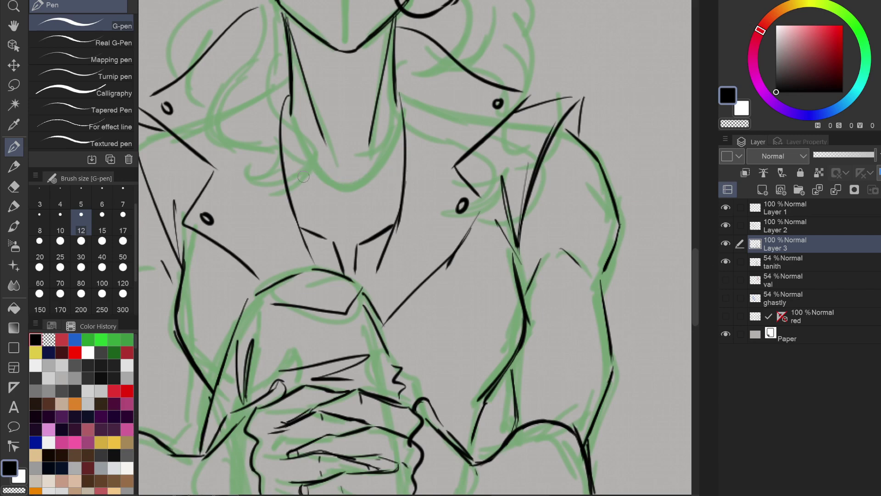
mouse_move(285, 167)
mouse_down()
mouse_move(348, 194)
mouse_move(370, 176)
mouse_move(400, 172)
mouse_up()
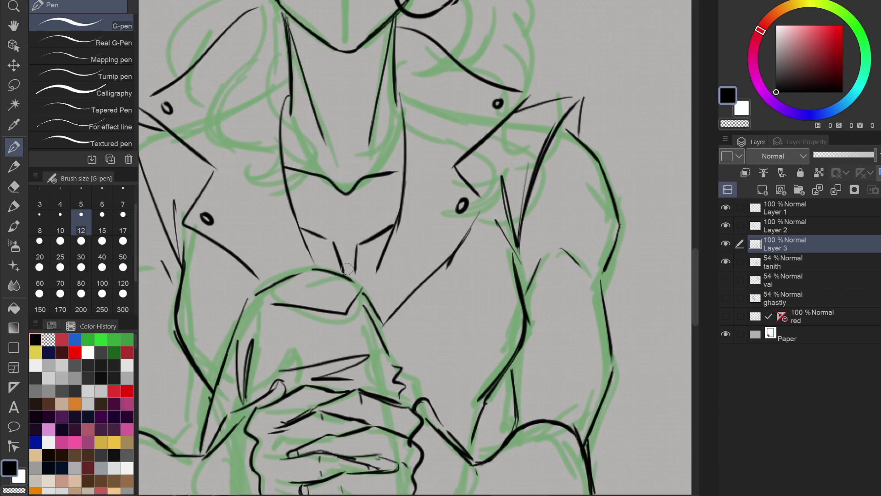
Ink a crossed lace tie and doubled seam lines at the base of the top, just above the raised knee.
mouse_move(332, 242)
mouse_down()
mouse_move(356, 271)
mouse_move(366, 255)
mouse_up()
mouse_move(307, 239)
mouse_down()
mouse_move(335, 269)
mouse_move(373, 268)
mouse_move(369, 277)
mouse_up()
drag(361, 243, 396, 227)
Ink inner collar and vest edge lines running down from both sides of the neck.
mouse_move(288, 75)
mouse_down()
mouse_move(246, 145)
mouse_move(273, 237)
mouse_up()
drag(399, 75, 440, 143)
drag(400, 86, 430, 222)
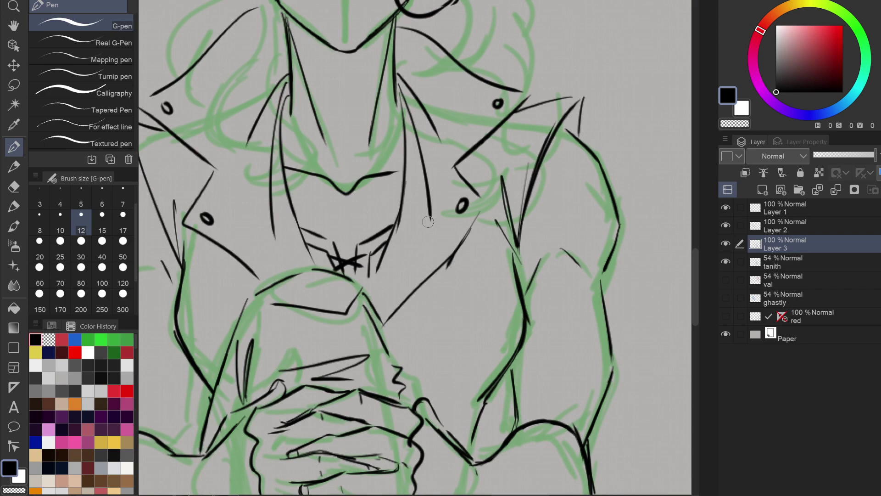
Ink short crease lines around the jacket's lapels and shoulder areas.
drag(486, 146, 501, 238)
mouse_move(191, 169)
mouse_down()
mouse_move(311, 155)
mouse_move(315, 182)
mouse_up()
scroll(314, 156, down, 4)
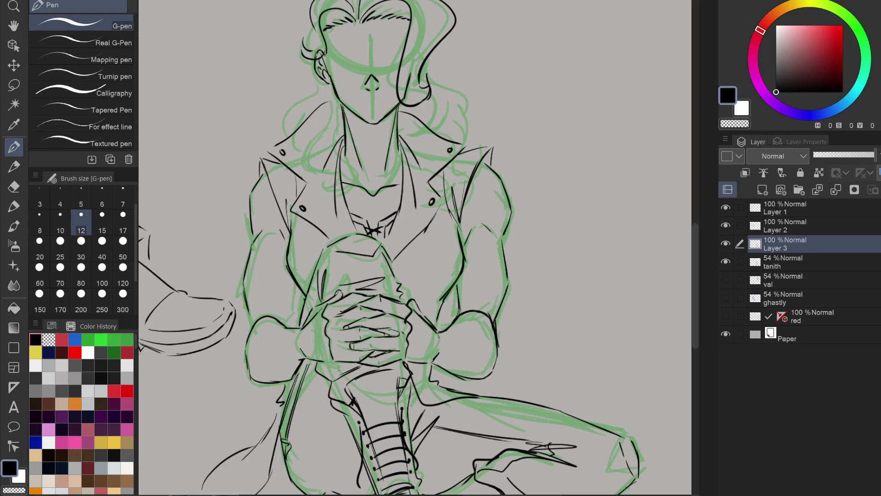
scroll(489, 336, down, 2)
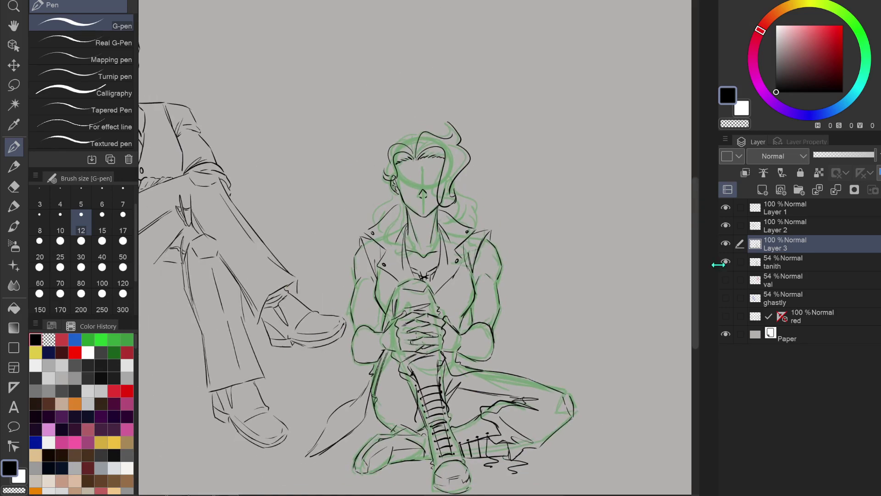
Hide the tanith sketch layer to examine the line art alone, and show it again.
click(726, 262)
click(740, 261)
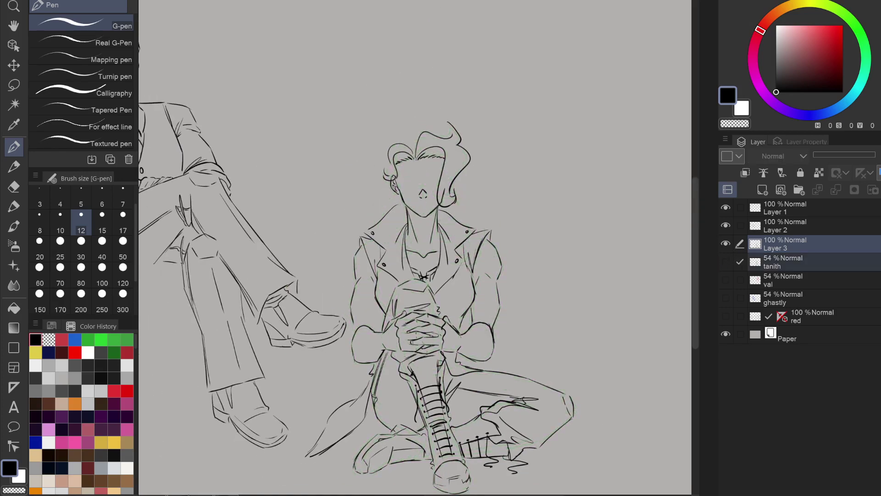
click(725, 261)
drag(389, 53, 413, 173)
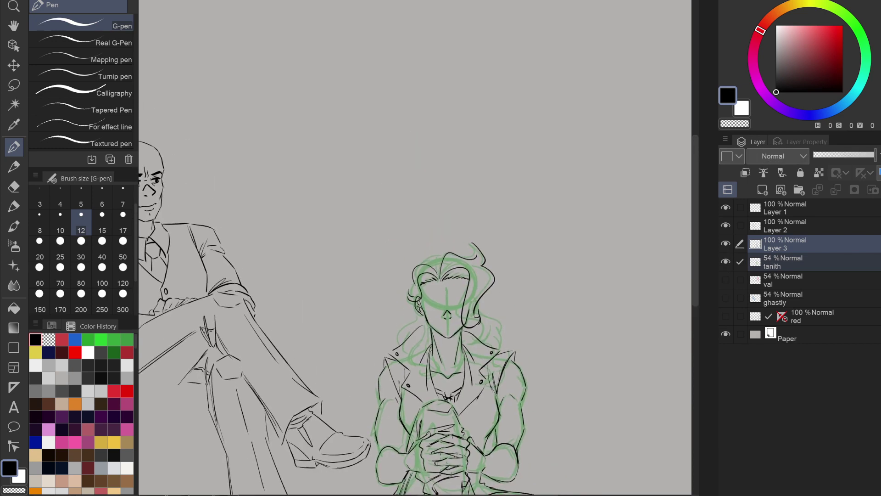
Add a new raster layer and ink tapered hair strands sweeping up from the parting and along the crown.
click(763, 190)
scroll(454, 301, up, 7)
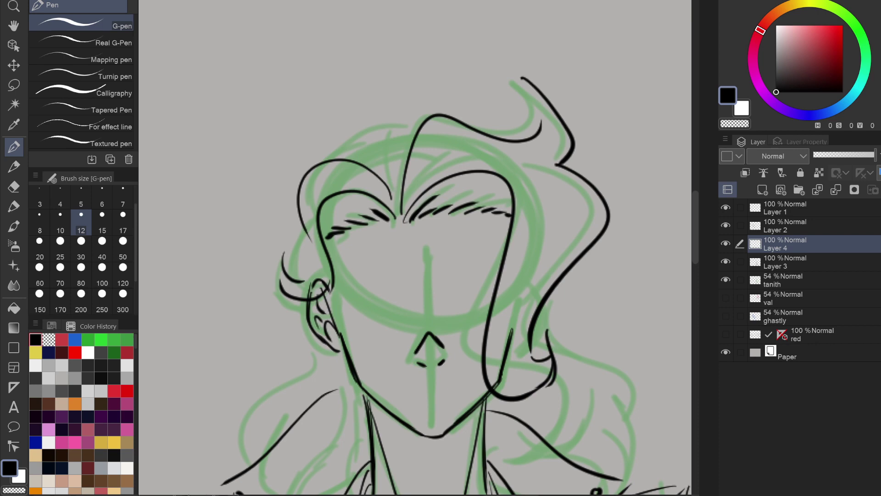
drag(402, 209, 407, 99)
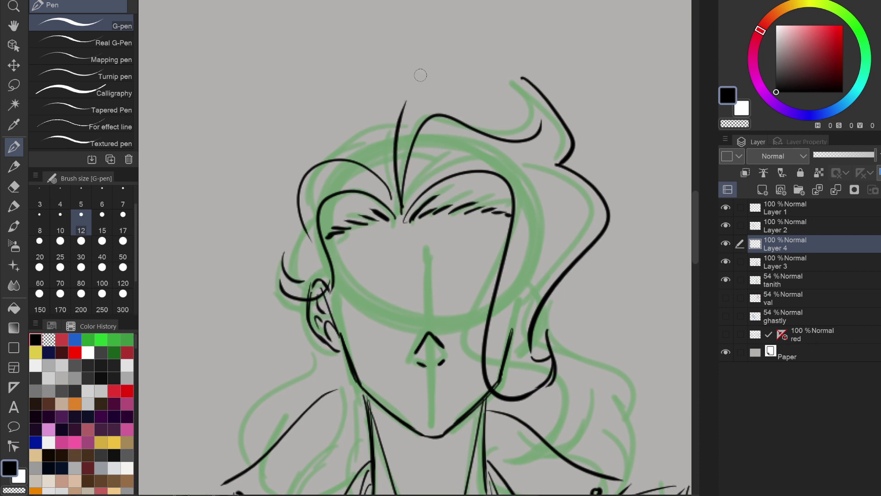
drag(429, 65, 394, 199)
drag(376, 171, 372, 137)
mouse_move(365, 133)
mouse_down()
mouse_move(404, 119)
mouse_move(336, 156)
mouse_up()
drag(401, 117, 427, 13)
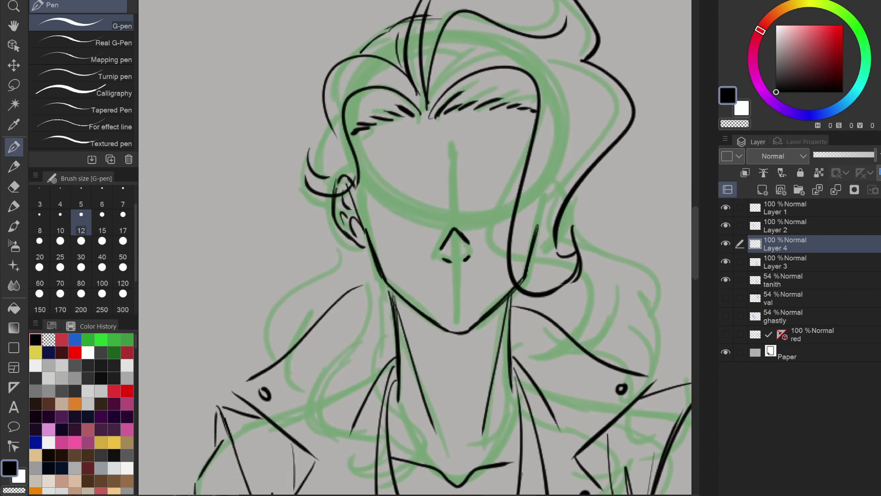
Ink short loose strands at the curl above the ear and a long wavy lock falling to the shoulder.
drag(327, 123, 330, 174)
key(ctrl+z)
drag(331, 144, 314, 170)
mouse_move(326, 129)
mouse_down()
mouse_move(322, 168)
mouse_move(322, 158)
mouse_up()
mouse_move(346, 243)
mouse_down()
mouse_move(334, 271)
mouse_move(256, 346)
mouse_move(287, 321)
mouse_move(275, 368)
mouse_up()
drag(413, 276, 224, 252)
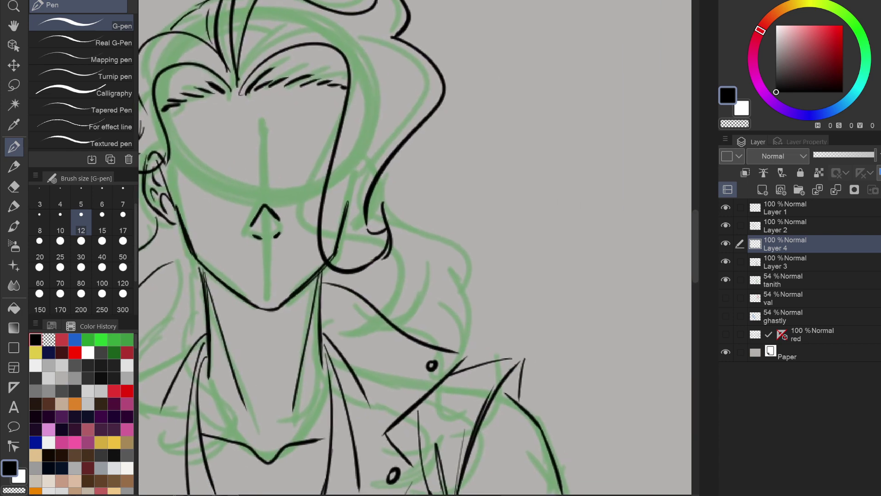
mouse_move(382, 177)
mouse_down()
mouse_move(473, 261)
mouse_move(466, 292)
mouse_up()
mouse_move(439, 262)
mouse_down()
mouse_move(467, 317)
mouse_move(455, 351)
mouse_up()
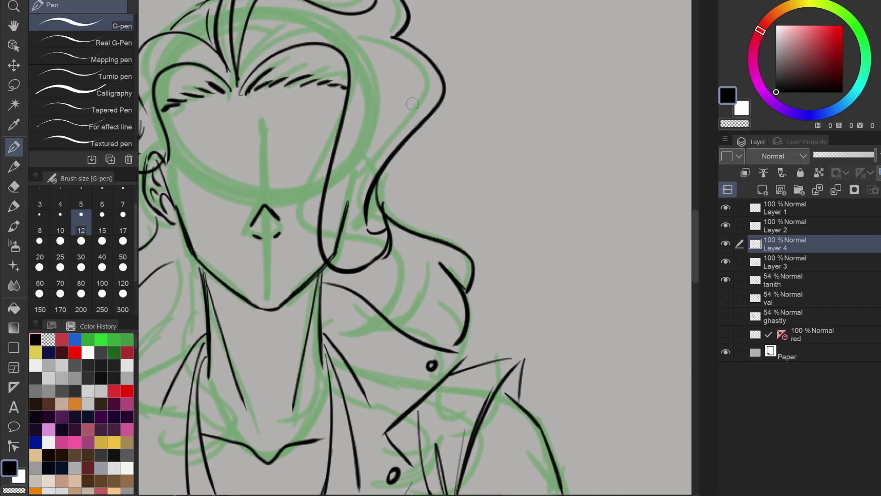
key(ctrl+z)
key(ctrl+z)
Ink the outer wavy lock over the right-hand shoulder with hooked curl ends and a short inner strand.
drag(382, 180, 447, 281)
drag(454, 238, 419, 307)
mouse_move(401, 278)
mouse_down()
mouse_move(434, 295)
mouse_move(448, 338)
mouse_up()
drag(419, 308, 429, 332)
Ink the inner wavy hair locks hanging beside the left side of the neck, curling over the collar.
drag(392, 300, 521, 293)
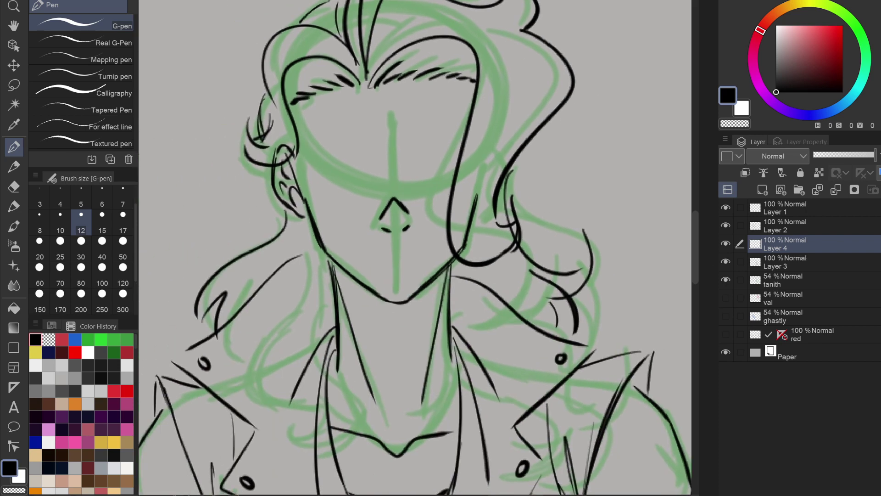
mouse_move(302, 230)
mouse_down()
mouse_move(261, 344)
mouse_move(267, 363)
mouse_up()
mouse_move(281, 342)
mouse_down()
mouse_move(331, 402)
mouse_move(362, 409)
mouse_up()
drag(334, 326, 322, 349)
drag(332, 298, 331, 328)
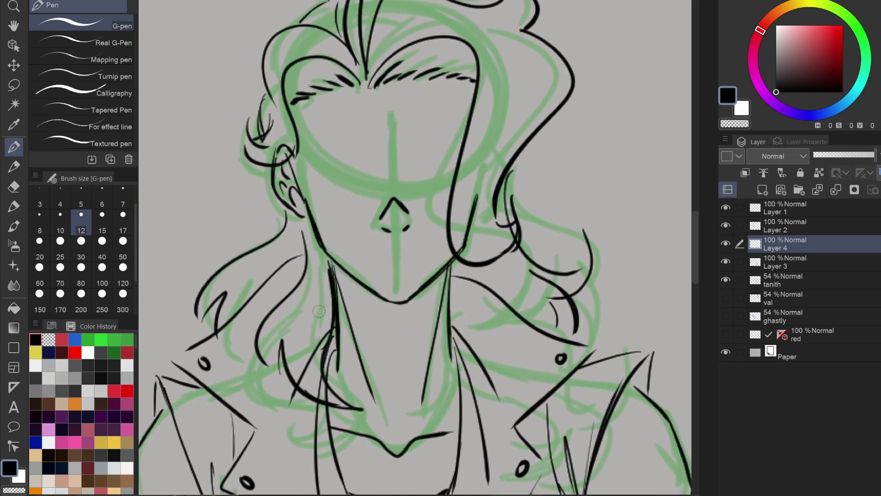
Ink a curling lock beside the right side of the neck, redrawing its crossed curl ends once.
drag(470, 272, 480, 354)
mouse_move(453, 271)
mouse_down()
mouse_move(434, 361)
mouse_move(489, 413)
mouse_up()
drag(477, 383, 503, 358)
mouse_move(500, 322)
mouse_down()
mouse_move(491, 381)
mouse_move(473, 408)
mouse_up()
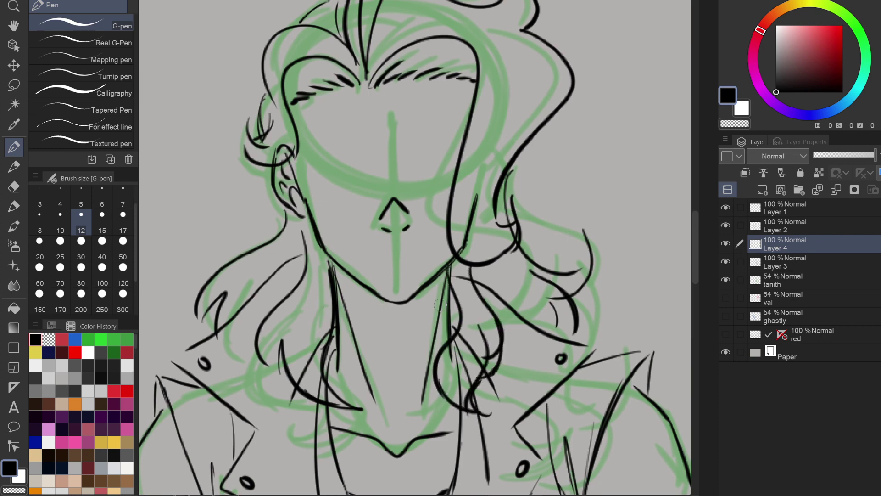
key(ctrl+z)
key(ctrl+z)
mouse_move(505, 333)
mouse_down()
mouse_move(485, 356)
mouse_move(473, 398)
mouse_up()
mouse_move(462, 385)
mouse_down()
mouse_move(470, 409)
mouse_move(488, 367)
mouse_up()
Add fine strands beside the left side of the neck and below the ear, and hatch the sideburn.
drag(314, 327, 336, 398)
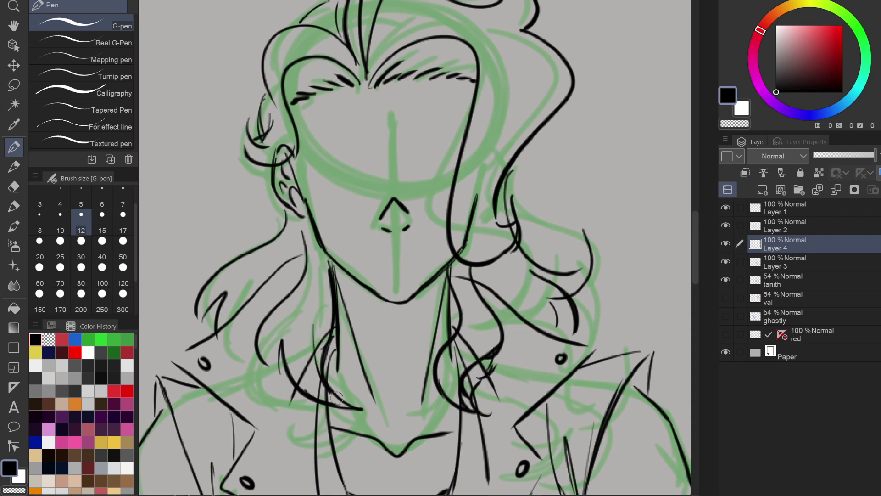
mouse_move(326, 259)
mouse_down()
mouse_move(308, 345)
mouse_move(315, 370)
mouse_move(321, 310)
mouse_up()
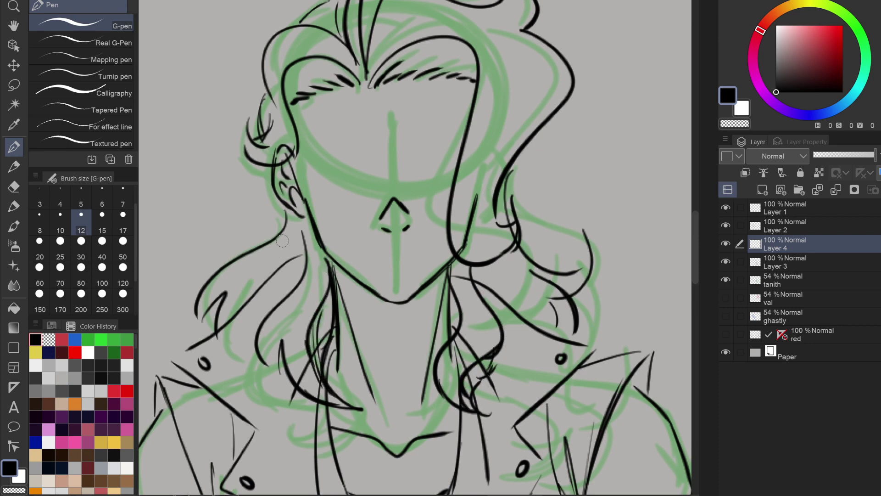
mouse_move(293, 223)
mouse_down()
mouse_move(255, 296)
mouse_move(290, 259)
mouse_up()
key(ctrl+z)
key(ctrl+z)
drag(301, 219, 294, 238)
drag(302, 217, 287, 307)
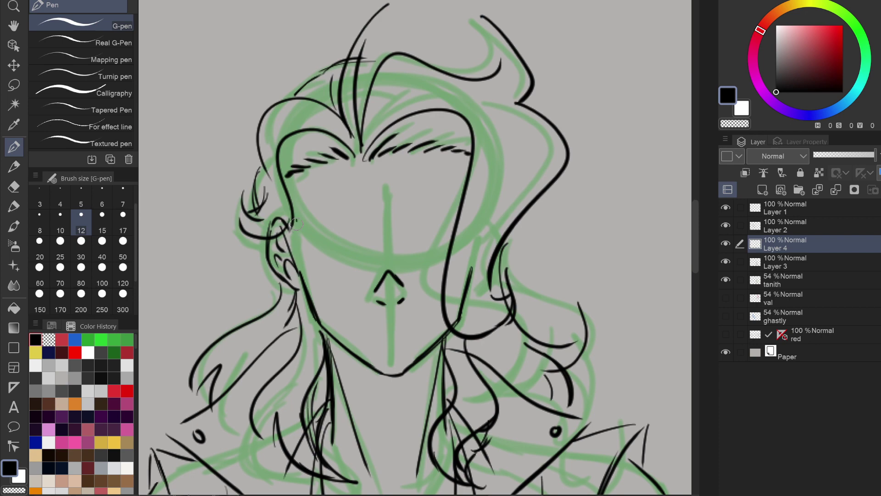
drag(296, 224, 303, 263)
Thicken both sides of the hairline with dense curved strokes and add strands fanning from the parting.
mouse_move(380, 146)
mouse_down()
mouse_move(443, 113)
mouse_move(459, 120)
mouse_up()
drag(394, 147, 469, 131)
drag(421, 152, 468, 137)
drag(448, 155, 470, 146)
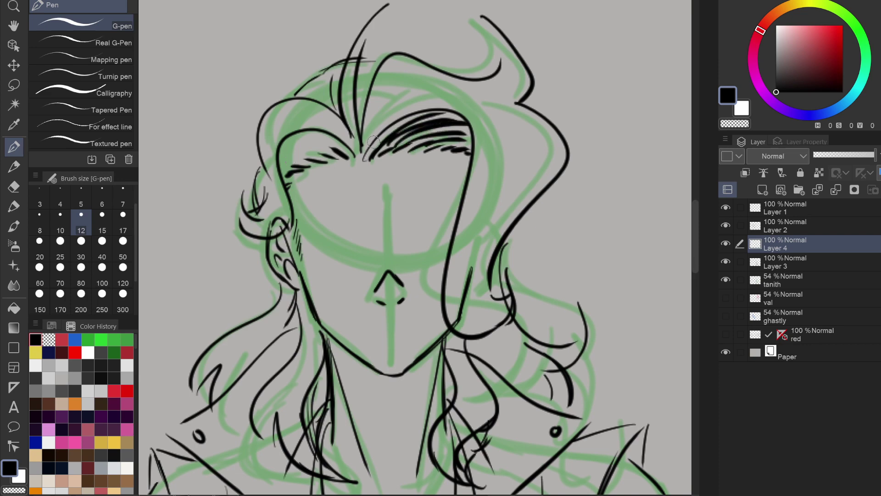
mouse_move(344, 152)
mouse_down()
mouse_move(282, 137)
mouse_move(281, 174)
mouse_move(404, 81)
mouse_up()
mouse_move(361, 148)
mouse_down()
mouse_move(385, 118)
mouse_move(322, 111)
mouse_up()
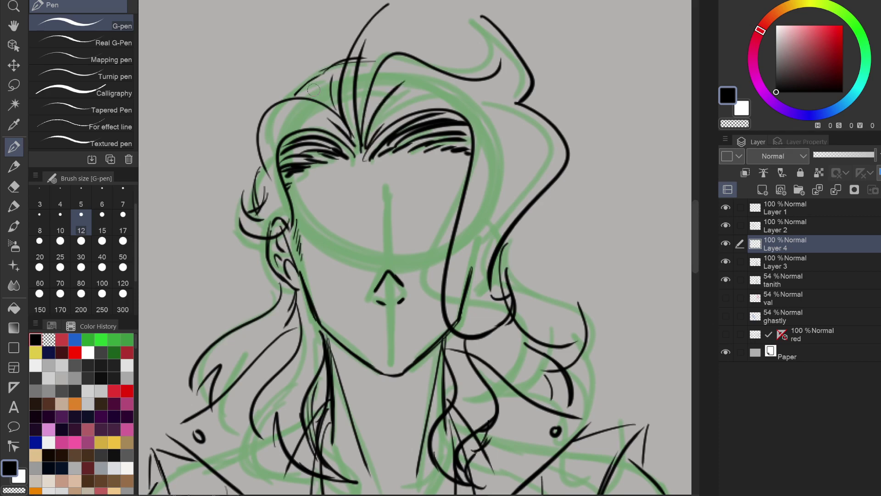
Ink inner strands in the large face-framing wave on the right, redrawing the upper ones once.
drag(458, 318, 451, 252)
mouse_move(525, 108)
mouse_down()
mouse_move(538, 133)
mouse_move(537, 193)
mouse_up()
drag(519, 138, 506, 236)
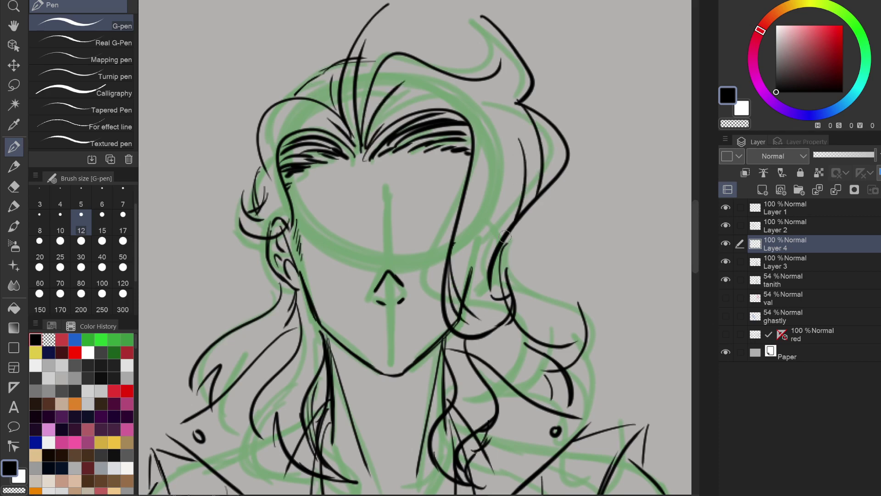
key(ctrl+z)
key(ctrl+z)
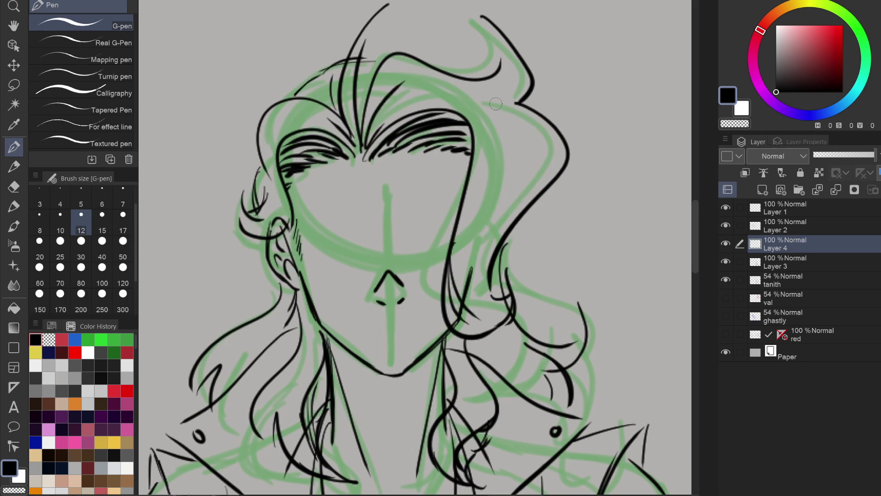
drag(484, 90, 536, 195)
drag(534, 149, 528, 210)
Add finishing strands along the hairline, in the shoulder locks and at the crown of the head.
mouse_move(270, 168)
mouse_down()
mouse_move(267, 137)
mouse_move(294, 108)
mouse_up()
mouse_move(373, 137)
mouse_down()
mouse_move(454, 90)
mouse_move(470, 96)
mouse_up()
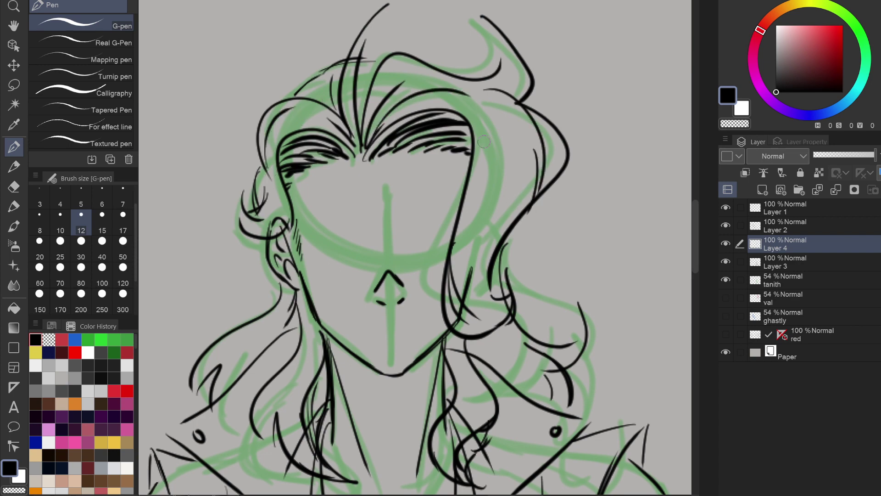
drag(269, 322, 234, 372)
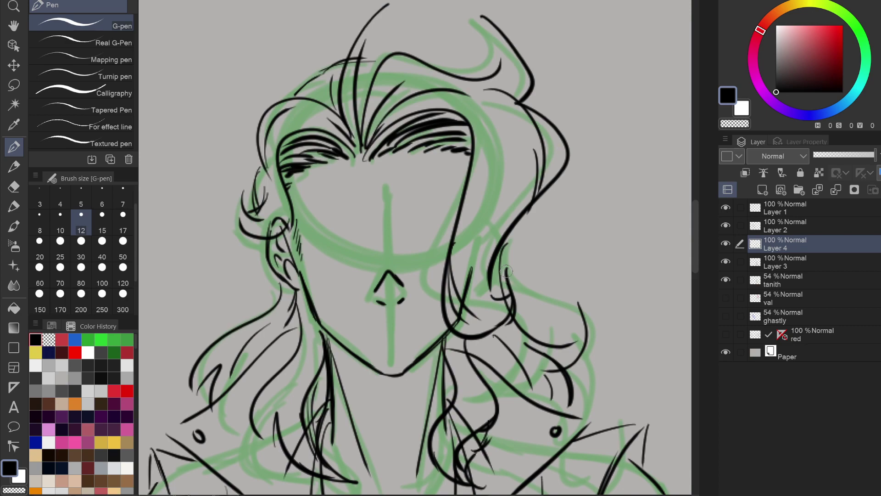
scroll(509, 271, down, 5)
drag(509, 271, 467, 219)
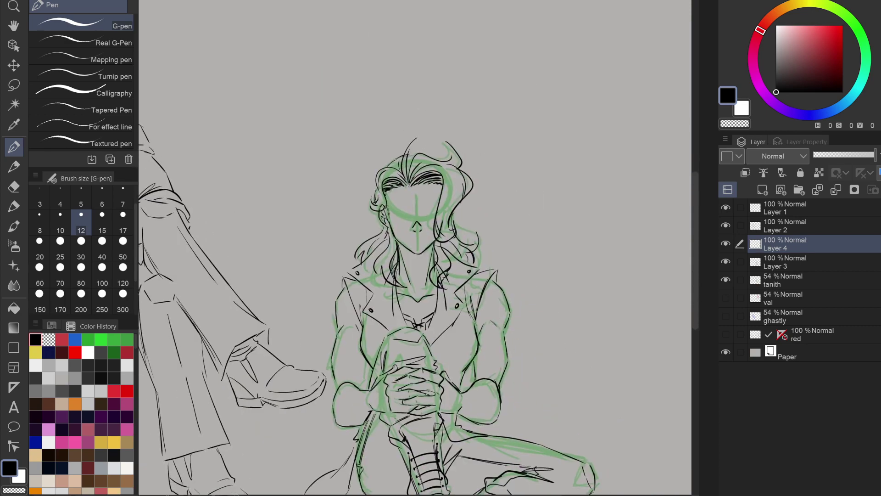
scroll(422, 180, up, 6)
mouse_move(352, 113)
mouse_down()
mouse_move(317, 132)
mouse_move(358, 105)
mouse_move(360, 156)
mouse_up()
scroll(453, 234, down, 2)
scroll(451, 253, down, 2)
drag(451, 253, 407, 216)
Add a new raster layer and ink the mouth line with small dark marks at both corners.
click(763, 190)
scroll(406, 216, up, 6)
scroll(404, 216, up, 1)
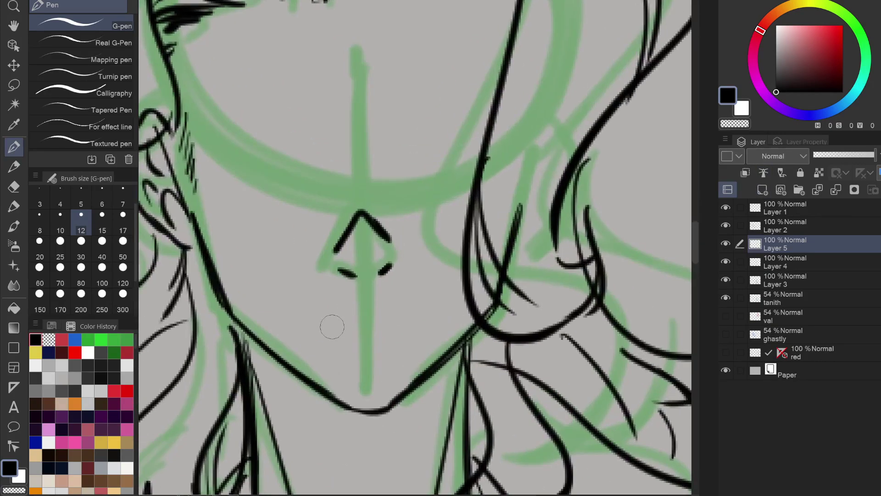
drag(320, 329, 404, 320)
click(414, 316)
drag(320, 327, 407, 319)
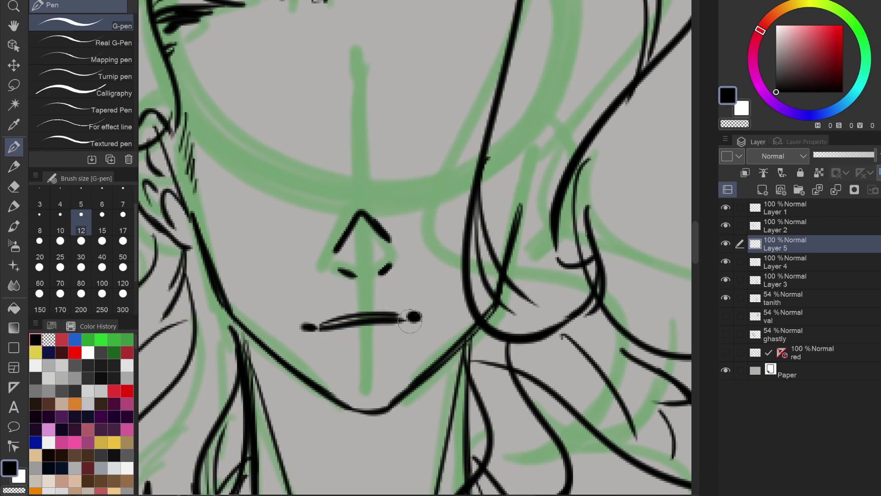
key(ctrl+z)
drag(319, 324, 398, 310)
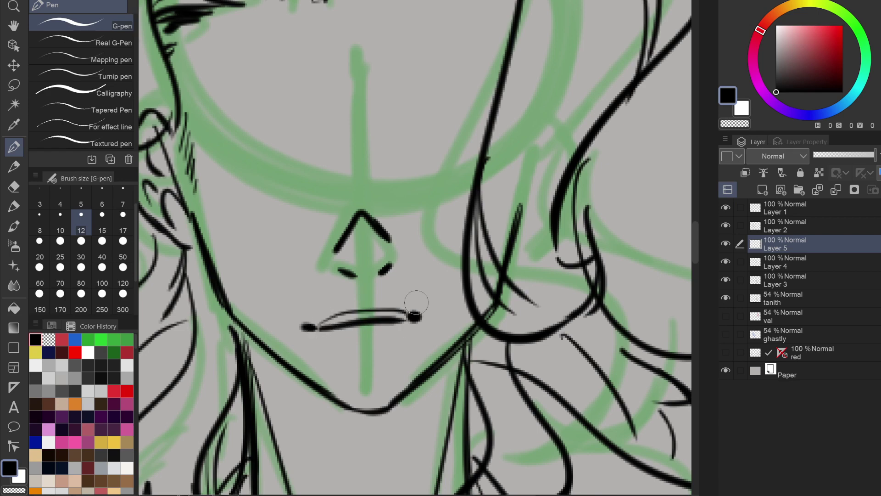
key(ctrl+z)
mouse_move(330, 318)
mouse_down()
mouse_move(384, 312)
mouse_move(410, 316)
mouse_up()
key(ctrl+z)
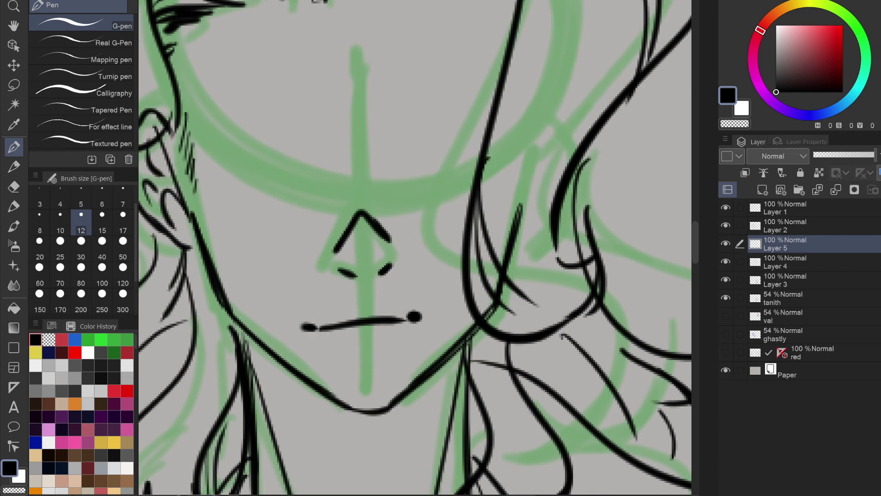
Ink a thin curved upper lip line and a short thick stroke under the lower lip.
drag(327, 319, 414, 312)
drag(350, 342, 386, 343)
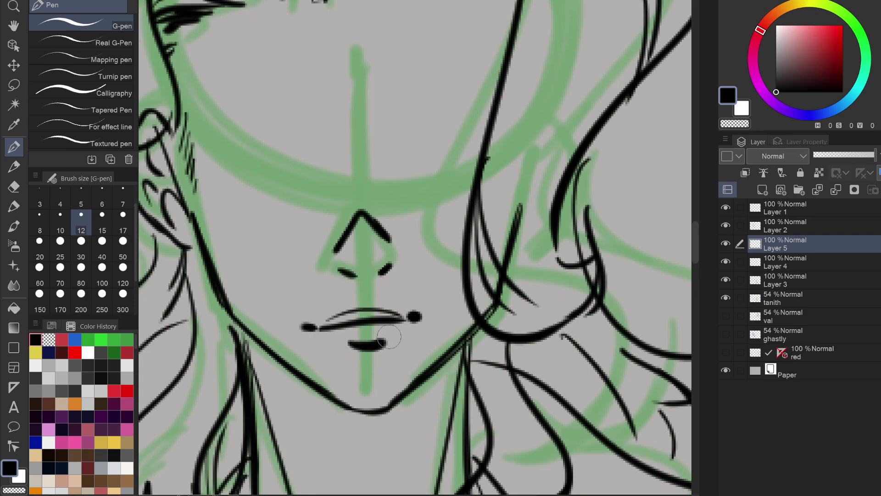
scroll(405, 308, down, 3)
drag(404, 307, 431, 327)
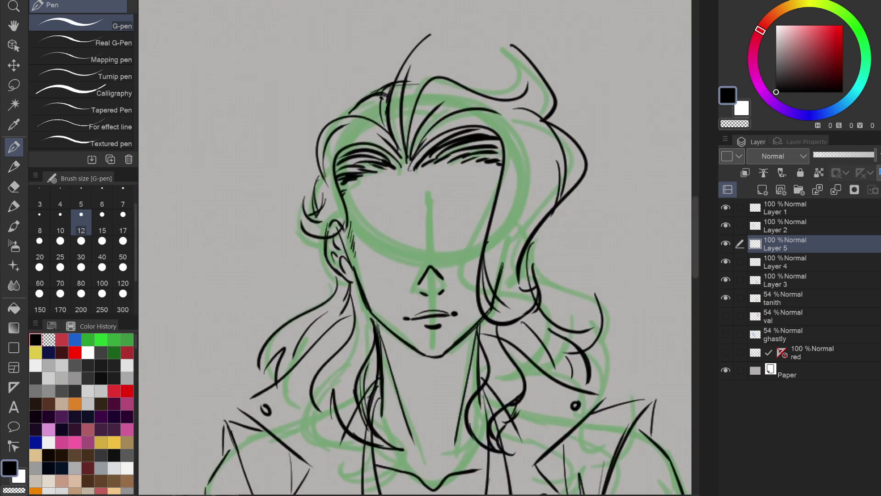
Ink the upper lash lines of both eyes with tapered outer lashes.
scroll(404, 313, up, 3)
mouse_move(333, 199)
mouse_down()
mouse_move(394, 188)
mouse_move(411, 201)
mouse_up()
drag(313, 189, 403, 191)
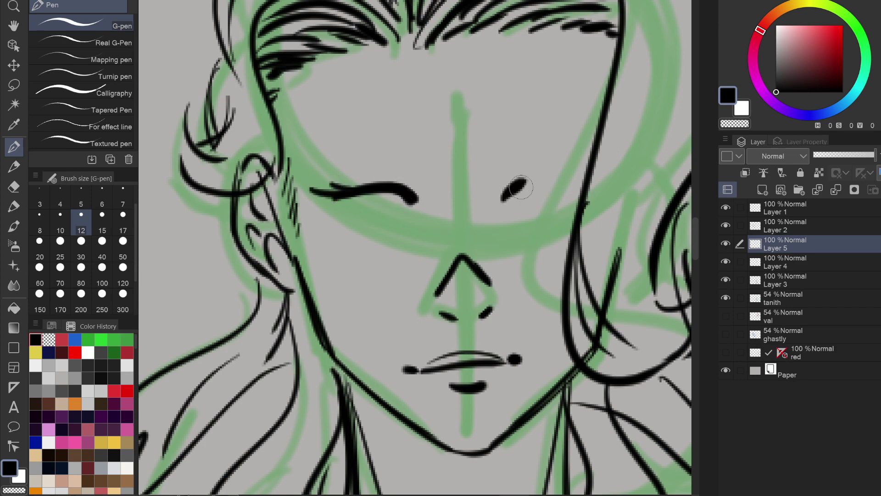
drag(502, 200, 588, 187)
mouse_move(523, 180)
mouse_down()
mouse_move(593, 189)
mouse_move(612, 178)
mouse_up()
Ink short lower lid lines, thicken both upper lash lines and mark the inner eye corners.
drag(334, 210, 381, 224)
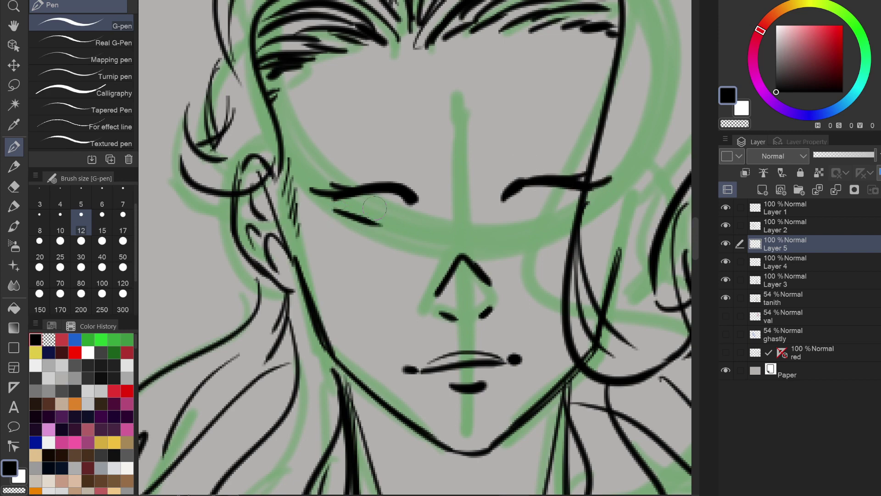
mouse_move(546, 216)
mouse_down()
mouse_move(582, 202)
mouse_move(567, 206)
mouse_up()
drag(349, 192, 411, 201)
drag(513, 196, 584, 189)
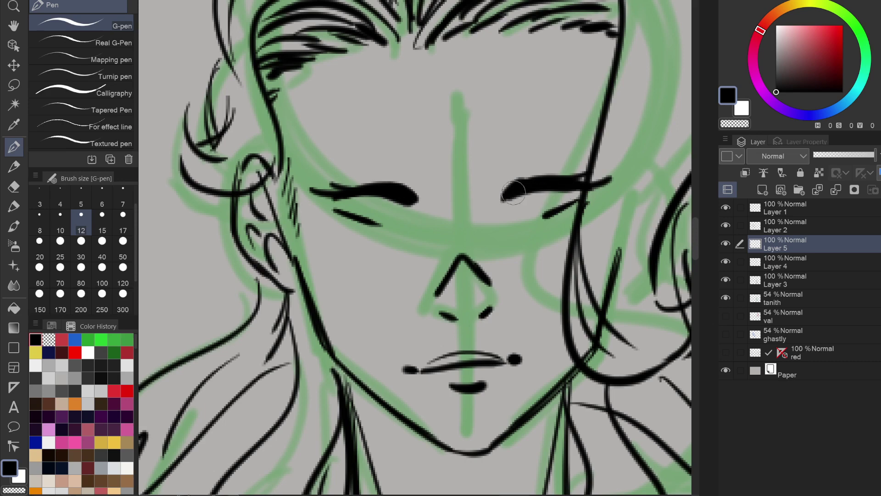
drag(418, 182, 425, 189)
drag(495, 189, 504, 183)
Outline both eyebrows with an arched upper stroke and a flatter lower stroke.
drag(321, 143, 406, 134)
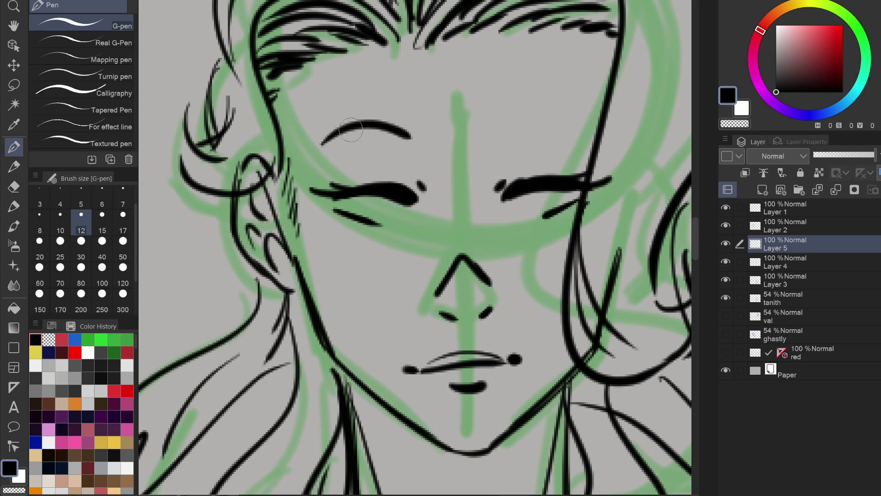
mouse_move(347, 136)
mouse_down()
mouse_move(404, 146)
mouse_move(410, 138)
mouse_up()
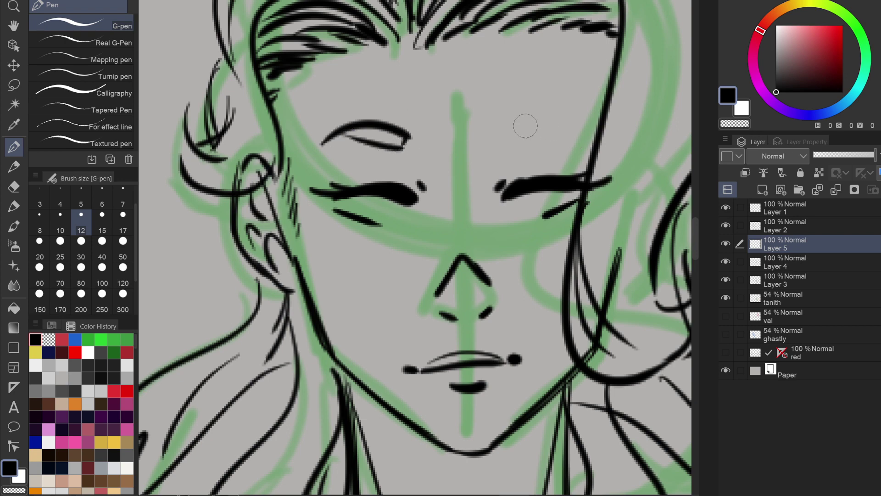
drag(518, 132, 600, 123)
mouse_move(523, 129)
mouse_down()
mouse_move(531, 151)
mouse_move(599, 129)
mouse_up()
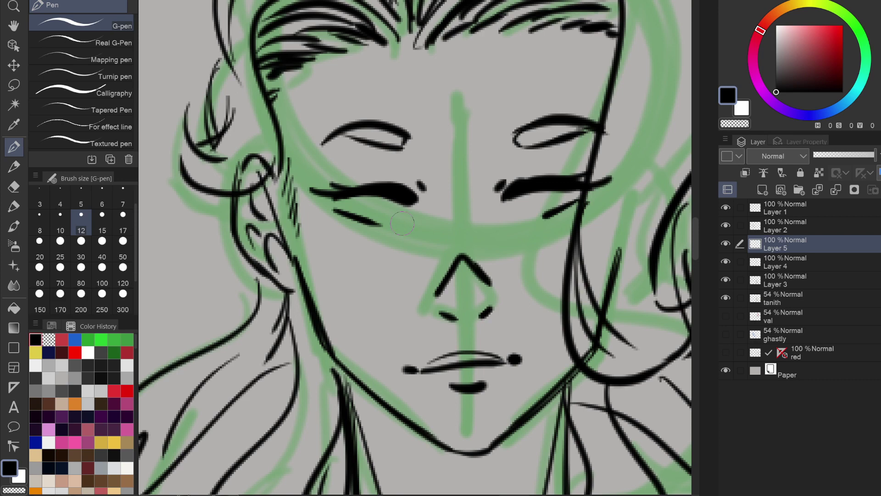
Add short lower lash strokes at the outer corners of both eyes.
drag(304, 212, 351, 220)
drag(584, 205, 601, 197)
drag(597, 210, 614, 202)
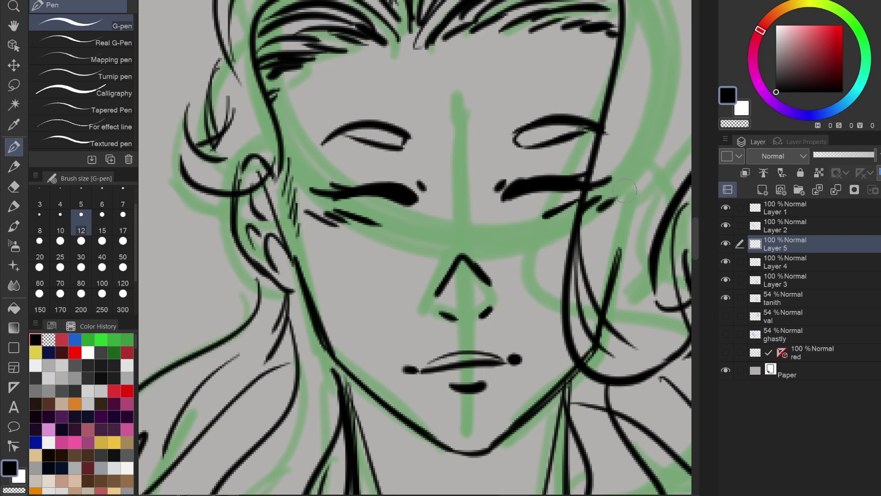
Ink small half-hidden irises beneath the upper lash lines of both eyes.
drag(374, 197, 394, 200)
drag(527, 193, 548, 193)
key(ctrl+z)
key(ctrl+z)
scroll(540, 159, down, 5)
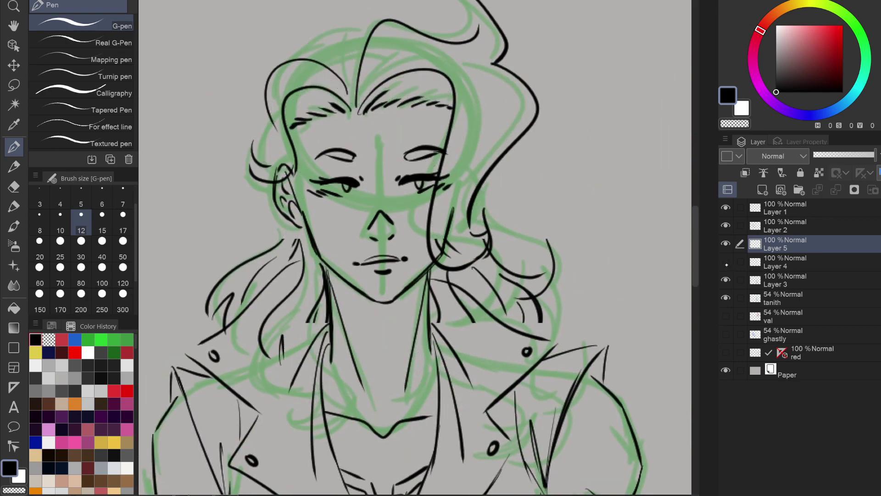
Hide the tanith sketch layer and add extra tapered lash flicks at the outer corners of both eyes.
click(726, 298)
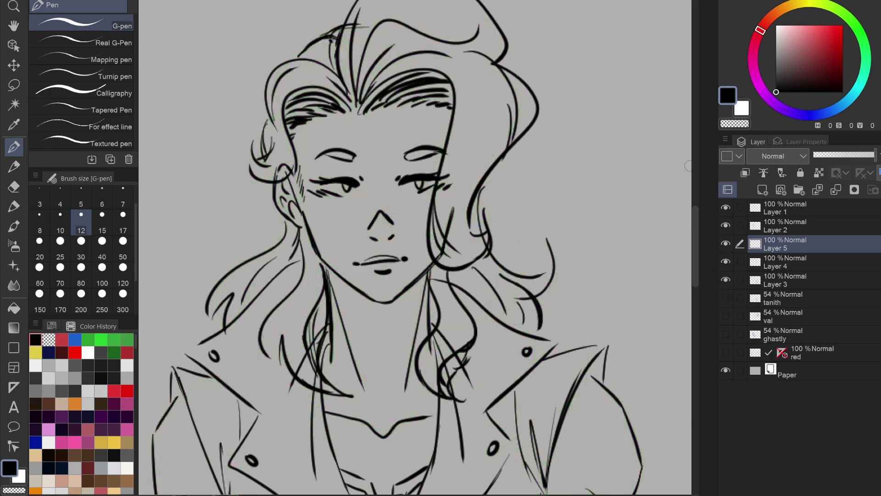
scroll(482, 256, down, 4)
scroll(445, 209, up, 7)
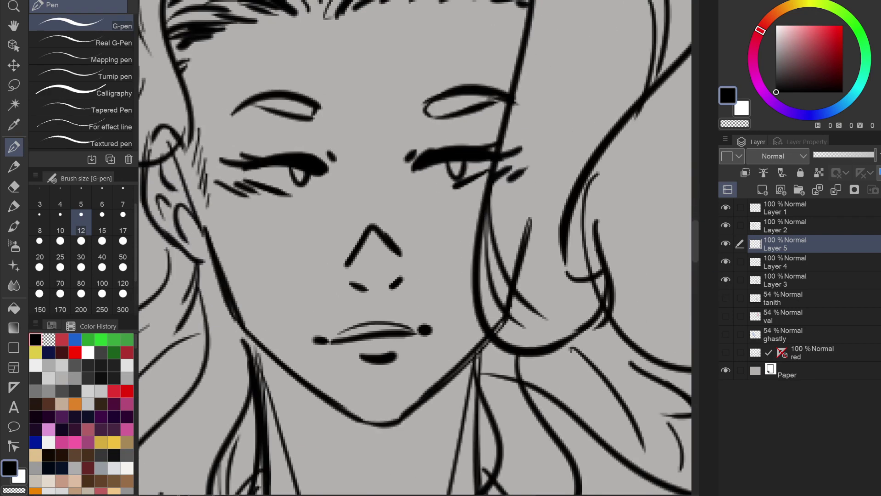
mouse_move(204, 155)
mouse_down()
mouse_move(271, 156)
mouse_move(257, 157)
mouse_up()
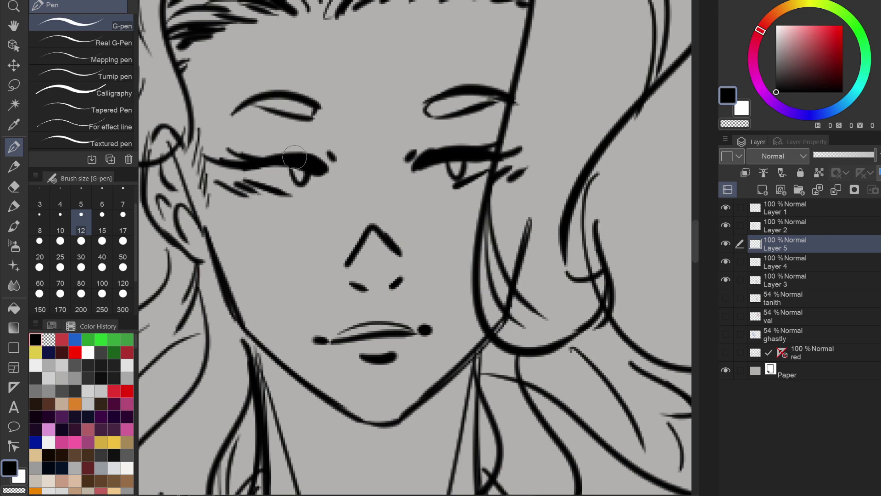
drag(500, 137, 528, 141)
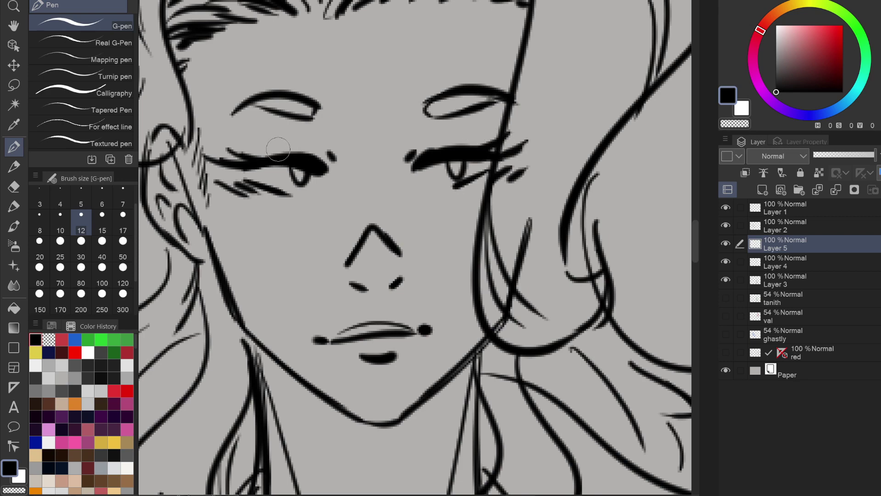
drag(271, 144, 306, 140)
drag(436, 138, 472, 134)
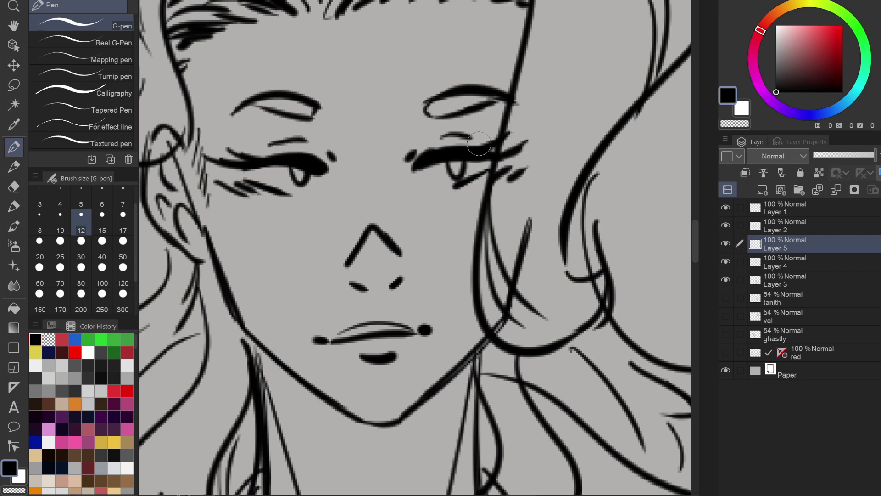
key(ctrl+z)
key(ctrl+z)
Ink a short, thin, curved eyelid crease above each eye.
drag(264, 146, 307, 140)
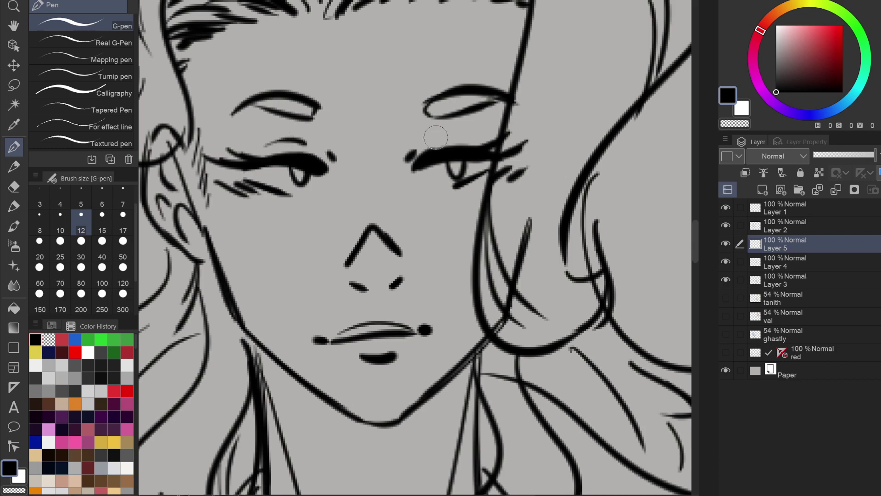
drag(436, 136, 477, 133)
scroll(486, 136, down, 4)
scroll(486, 136, up, 1)
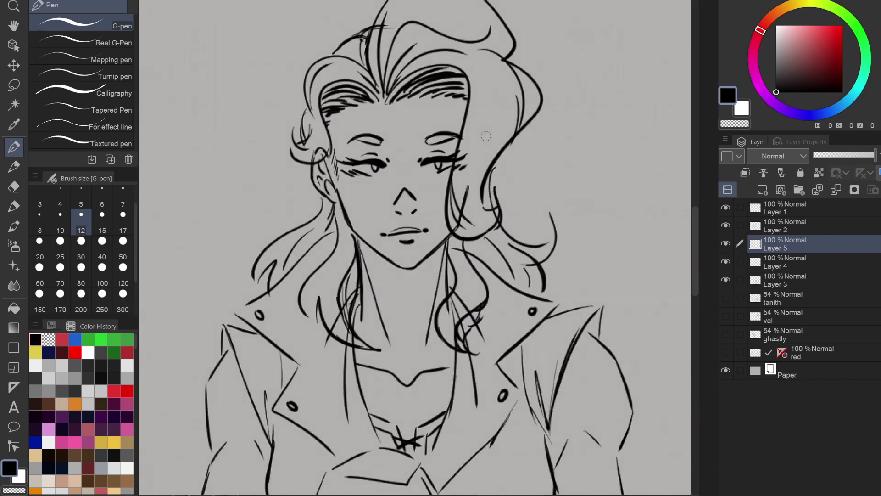
Lasso the eyebrow beside the large hair strand and shift it slightly inward toward the center of the face.
scroll(486, 136, up, 3)
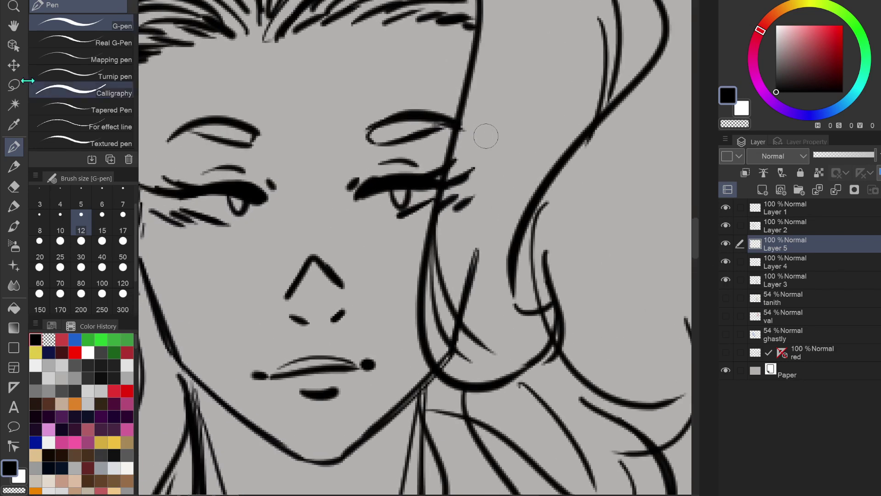
key(m)
mouse_move(340, 158)
mouse_down()
mouse_move(432, 142)
mouse_move(339, 157)
mouse_up()
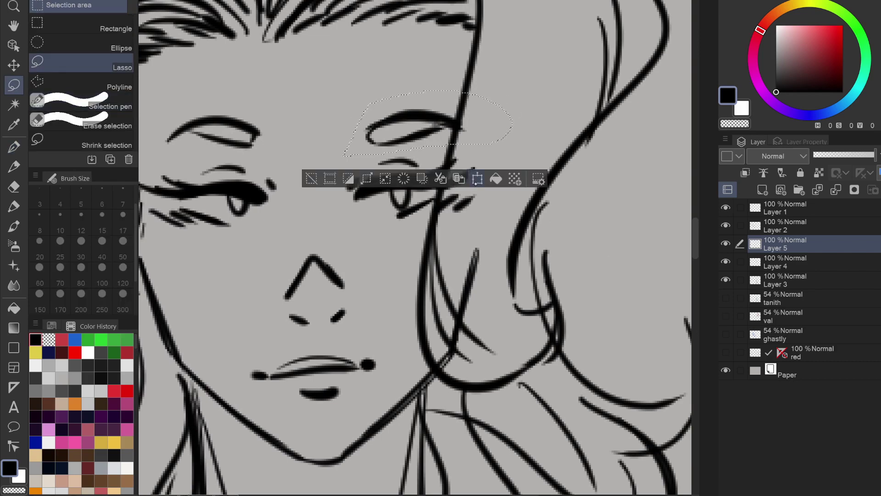
key(ctrl+t)
click(371, 184)
key(ctrl+d)
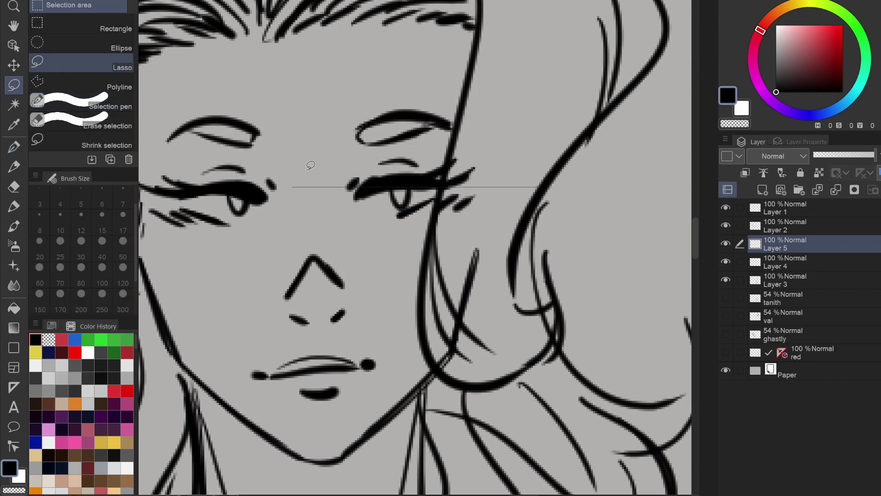
scroll(433, 260, down, 2)
scroll(415, 248, down, 3)
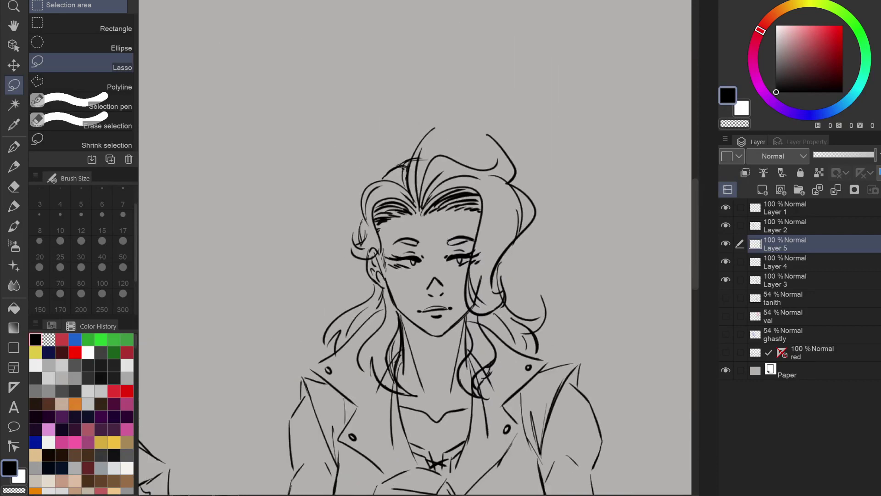
Lasso the eye beside the large hair strand, nudge it slightly inward and down, and clear the selection.
scroll(458, 244, up, 3)
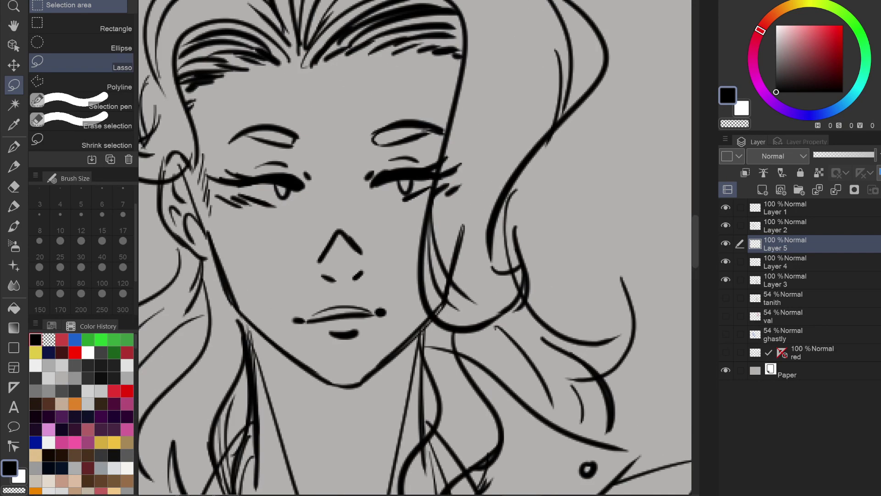
mouse_move(396, 150)
mouse_down()
mouse_move(413, 224)
mouse_move(398, 149)
mouse_up()
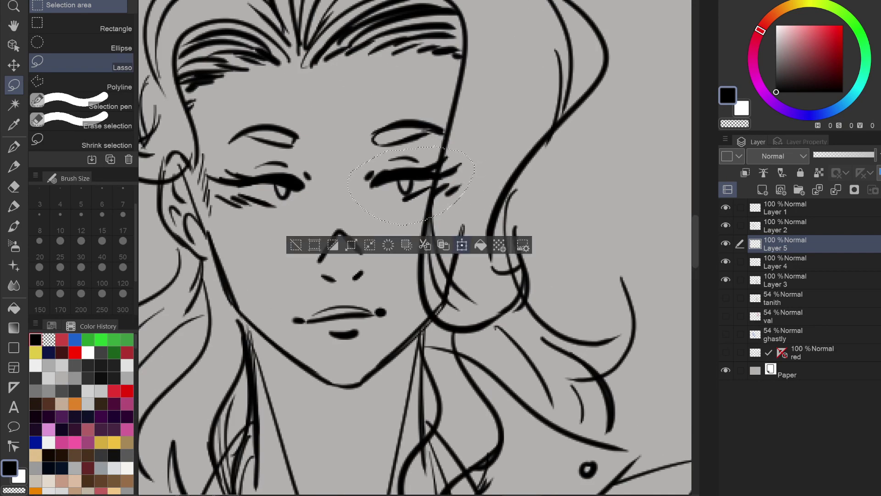
key(ctrl+t)
drag(435, 195, 433, 198)
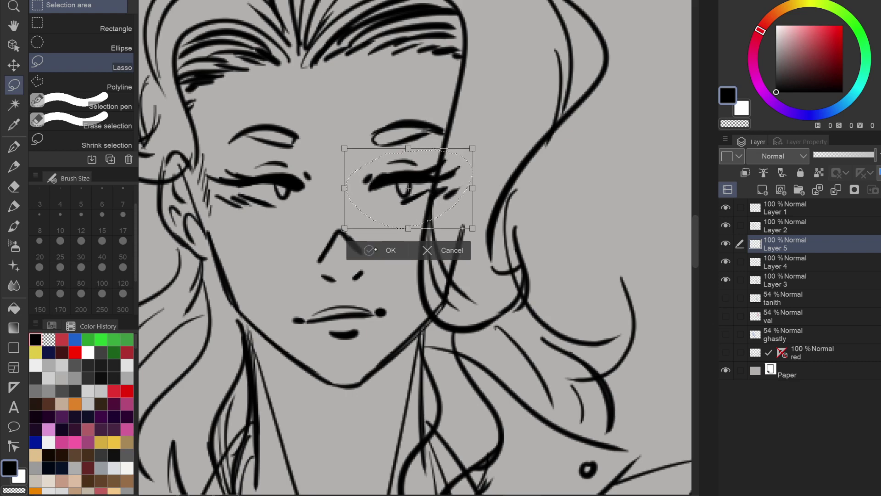
click(370, 248)
click(296, 248)
Lasso the eye on the ear side of the face, nudge it slightly toward the nose, and deselect it.
mouse_move(328, 181)
mouse_down()
mouse_move(298, 154)
mouse_move(233, 152)
mouse_move(199, 195)
mouse_up()
click(327, 252)
drag(300, 209, 303, 208)
click(252, 260)
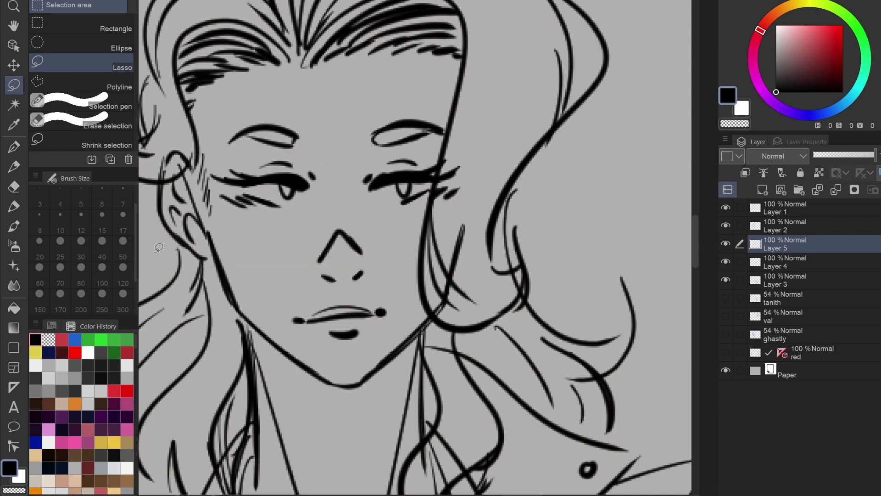
scroll(454, 209, down, 3)
scroll(454, 208, up, 2)
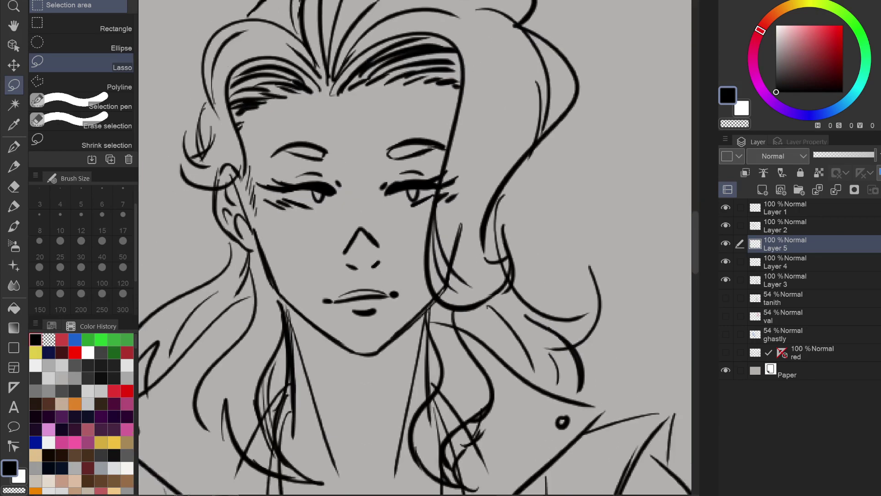
Lasso the eyebrow on the ear side of the face and nudge it slightly toward the center.
mouse_move(265, 158)
mouse_down()
mouse_move(344, 151)
mouse_move(259, 146)
mouse_up()
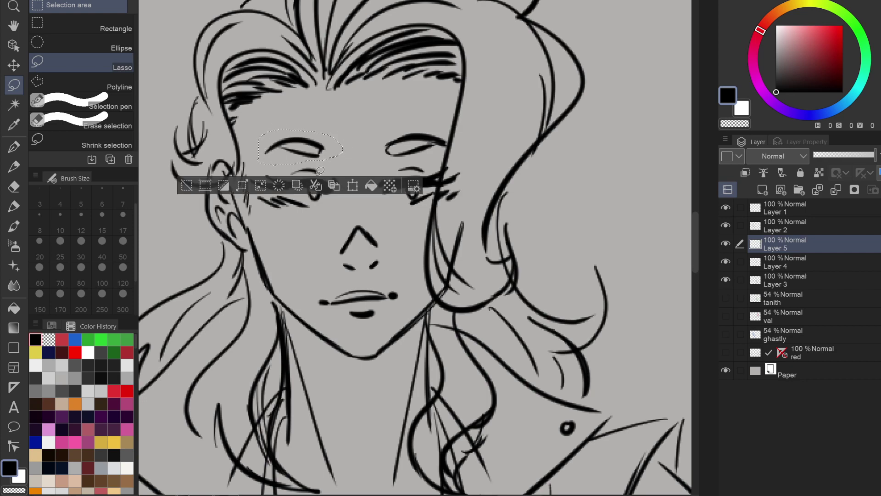
click(368, 190)
drag(344, 166, 334, 161)
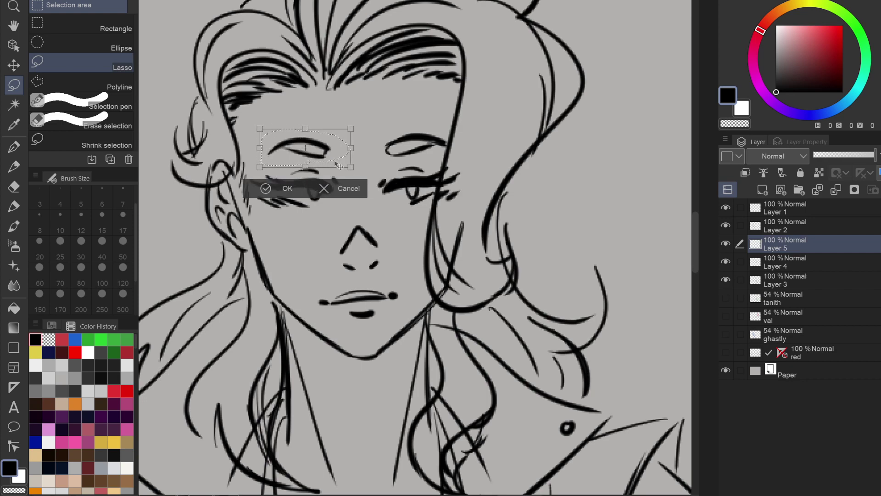
click(285, 189)
key(ctrl+d)
key(ctrl+minus)
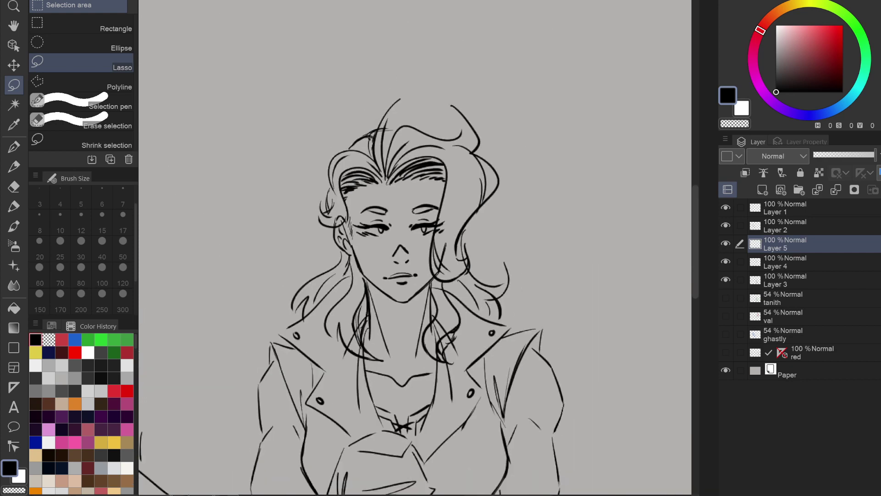
drag(415, 276, 384, 220)
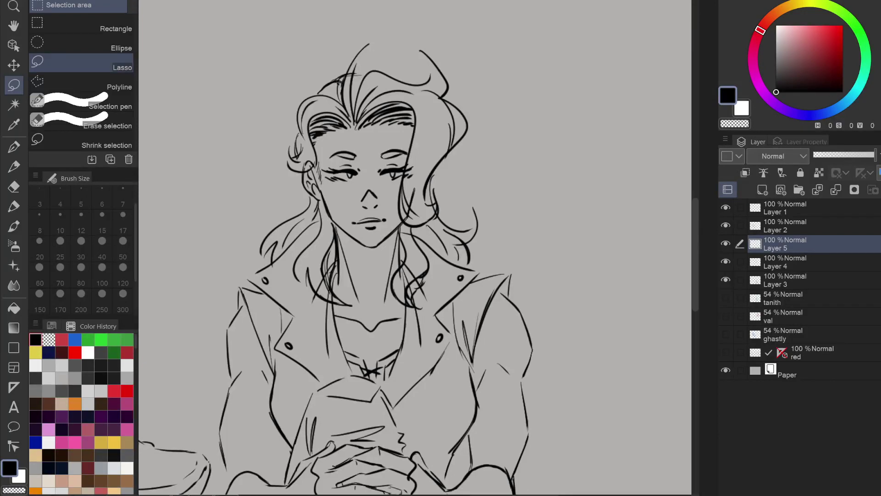
Lasso the nose and mouth with Layer 3 and Layer 5 both selected, and move the features up slightly together.
key(ctrl+plus)
key(ctrl+plus)
mouse_move(281, 242)
mouse_down()
mouse_move(366, 239)
mouse_move(362, 140)
mouse_move(293, 137)
mouse_up()
key(ctrl+t)
drag(354, 214, 354, 208)
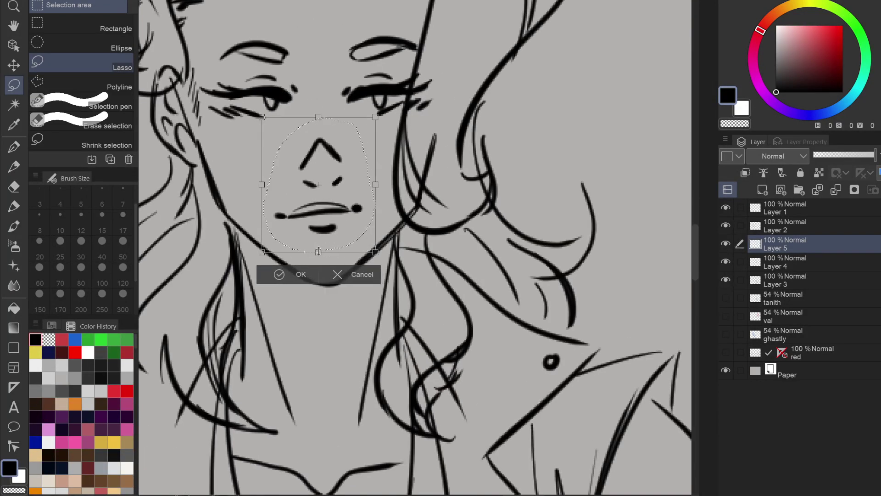
drag(319, 184, 320, 191)
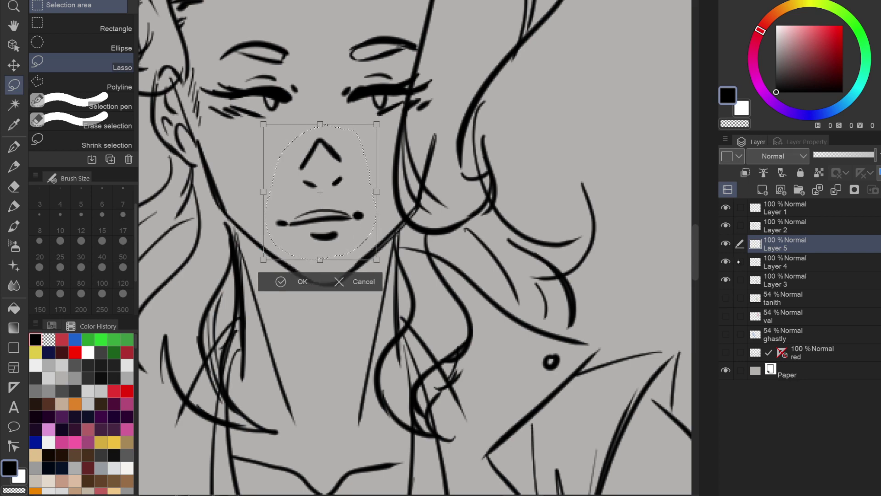
key(Return)
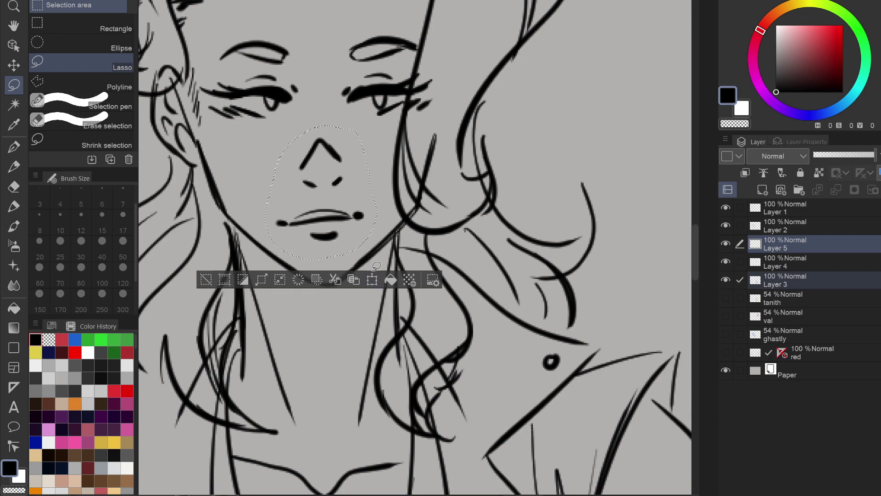
click(371, 279)
drag(361, 237, 360, 231)
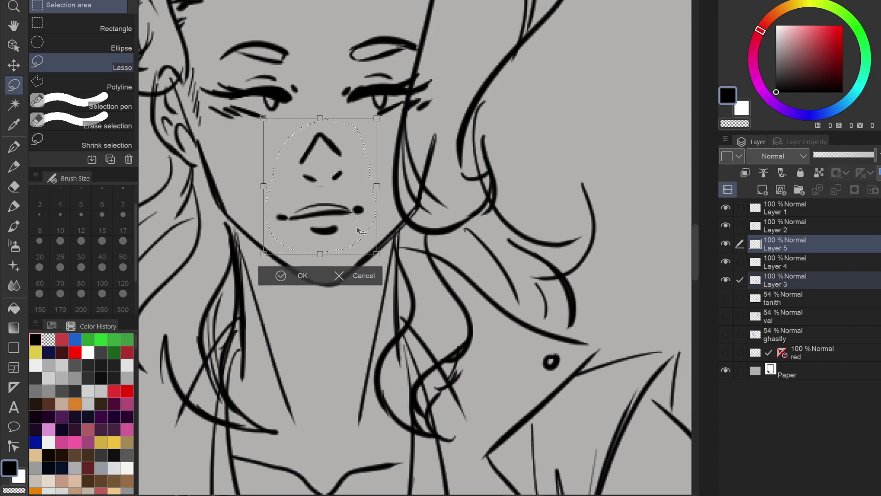
click(294, 273)
click(208, 275)
scroll(446, 250, down, 3)
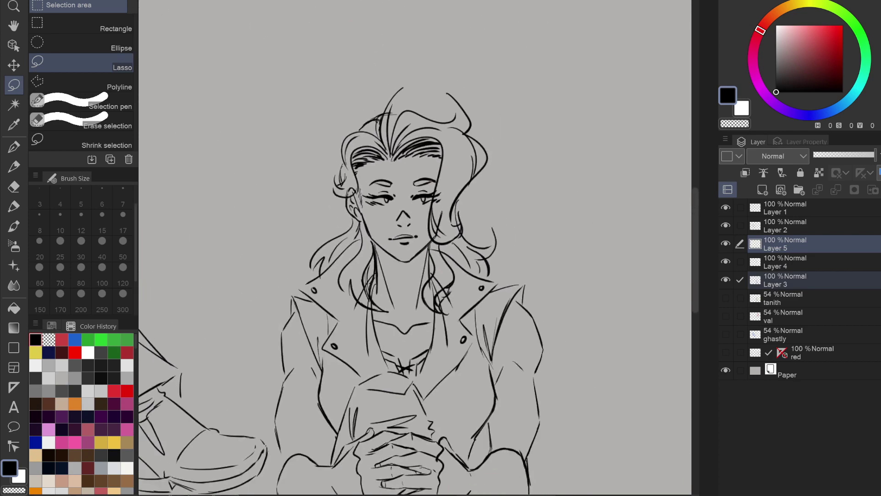
Make the red layer active and show its couch line art.
key(ctrl+minus)
key(ctrl+minus)
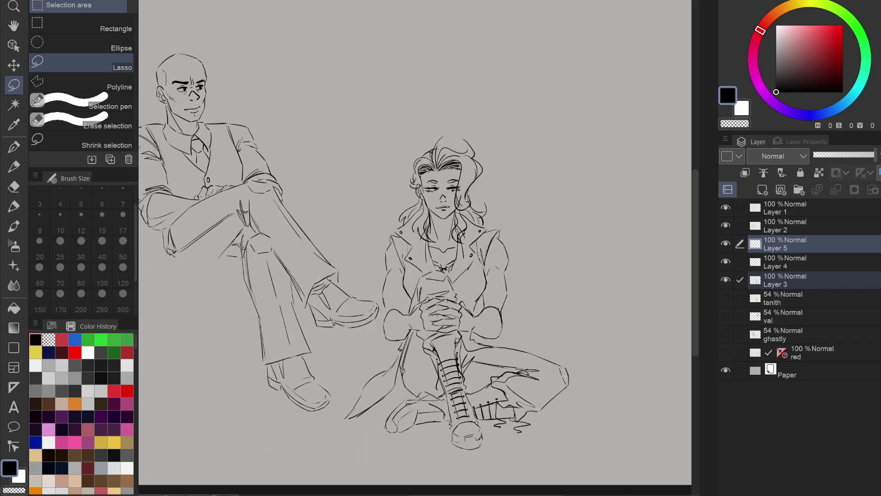
drag(415, 248, 459, 255)
click(799, 352)
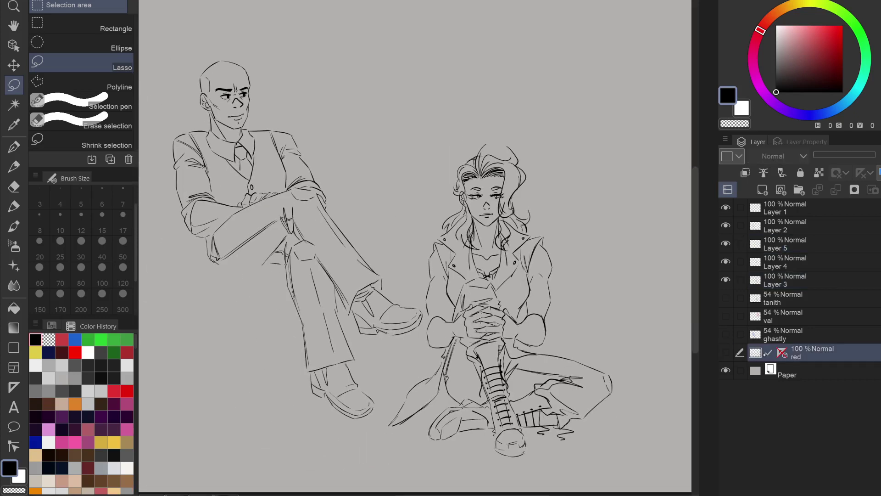
click(725, 352)
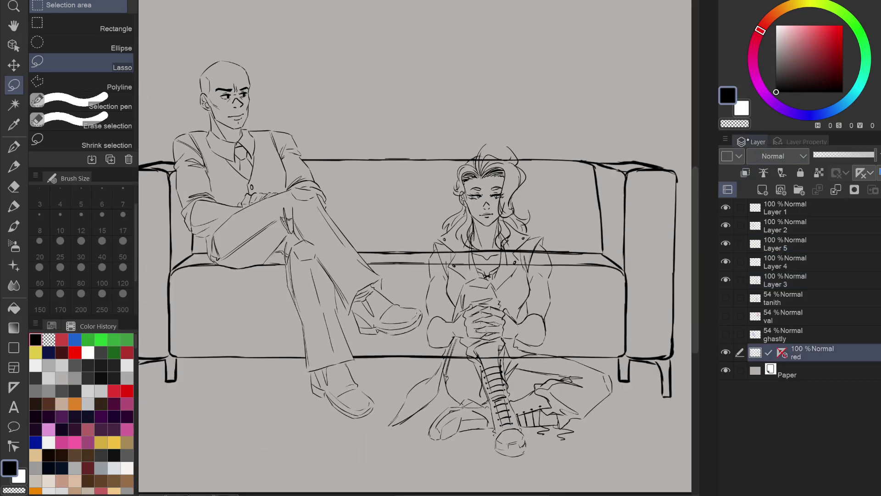
Erase the couch lines crossing the tanith figure's head, torso and legs using the G-pen with transparent color at size 80.
click(14, 147)
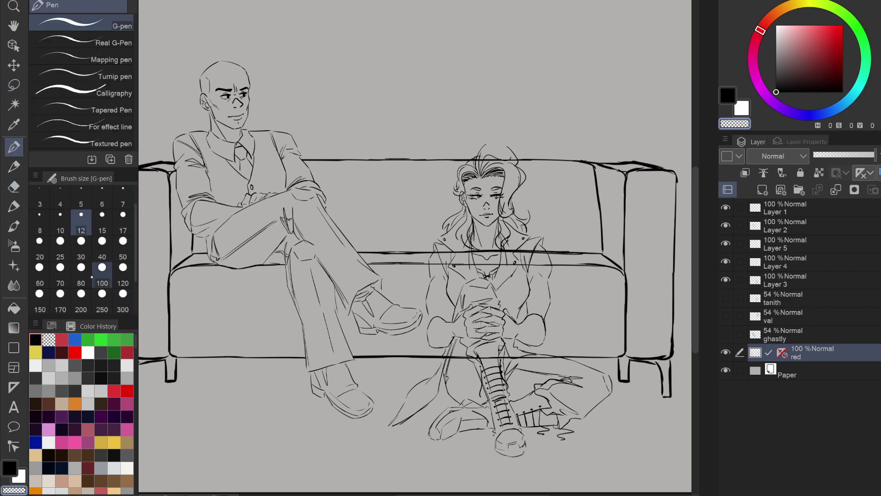
click(81, 266)
scroll(516, 225, up, 3)
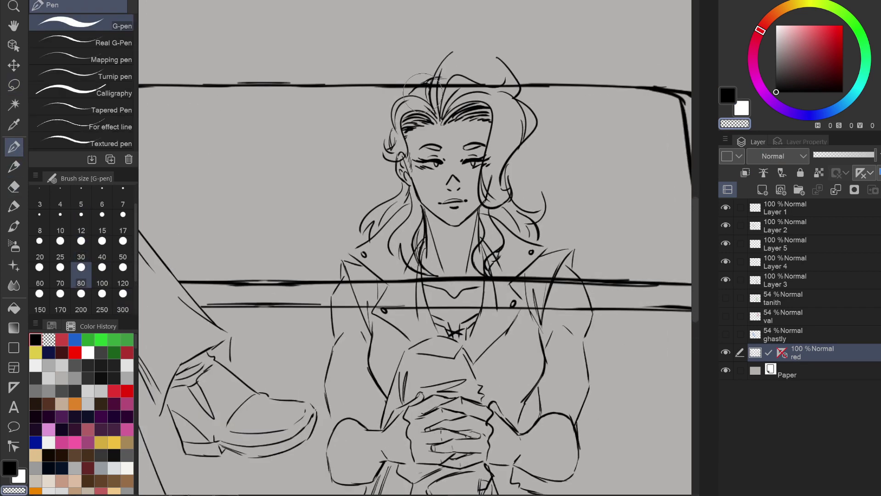
drag(428, 87, 509, 91)
mouse_move(340, 282)
mouse_down()
mouse_move(563, 282)
mouse_move(580, 312)
mouse_move(347, 309)
mouse_up()
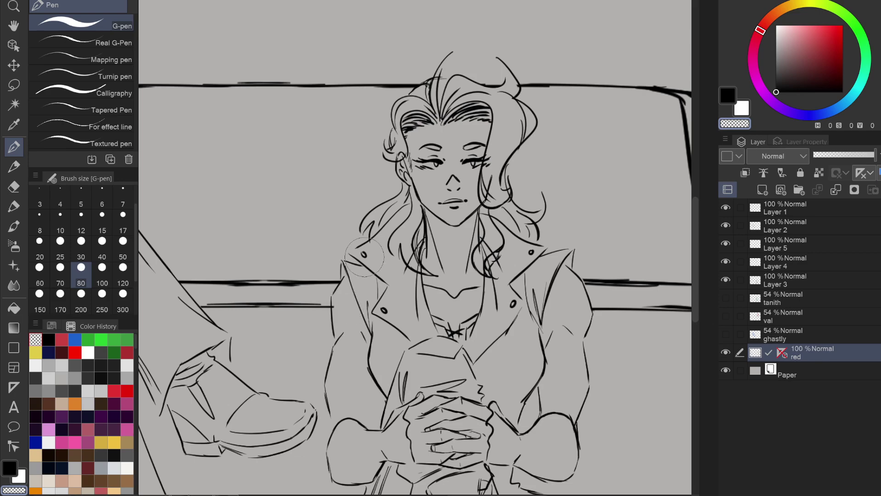
drag(365, 258, 336, 42)
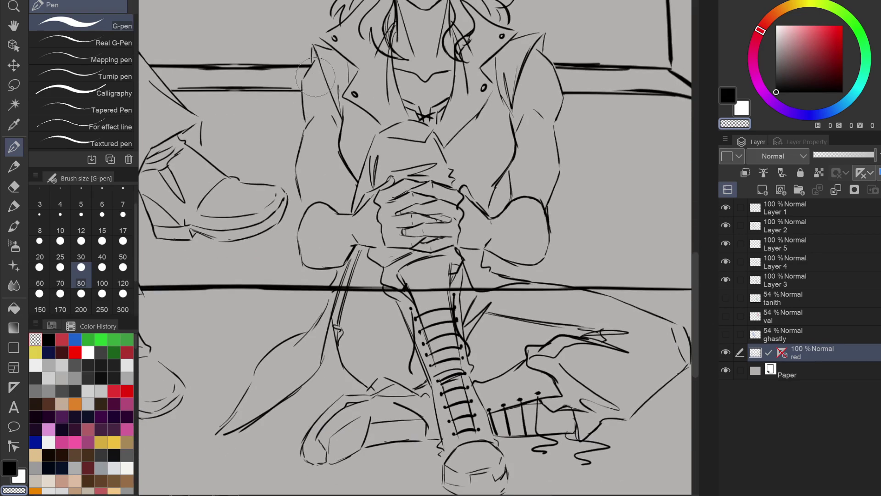
mouse_move(363, 288)
mouse_down()
mouse_move(338, 287)
mouse_move(562, 296)
mouse_move(589, 306)
mouse_up()
scroll(589, 306, down, 5)
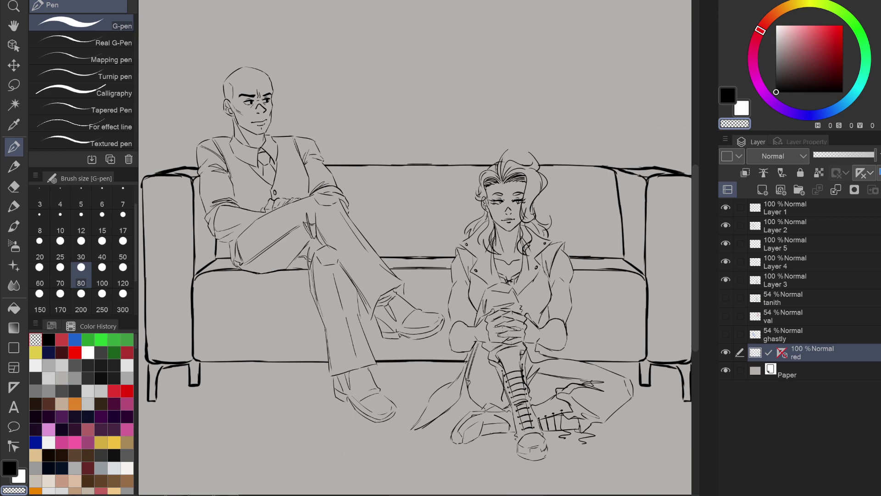
Merge Layer 1 down into Layer 2 and toggle the merged layer's visibility to check its contents.
click(726, 207)
click(726, 208)
click(771, 208)
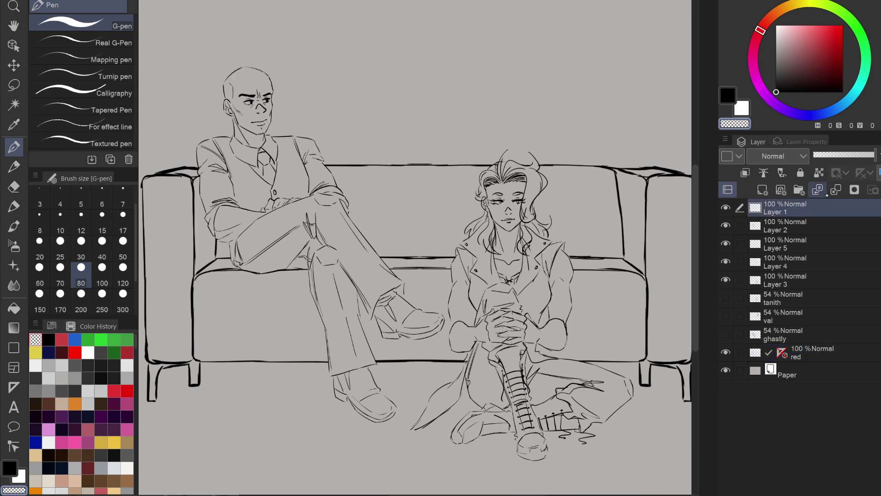
click(835, 189)
click(726, 207)
click(725, 207)
Merge Layer 5 and Layer 4 down into Layer 3 and check the merged layer by toggling its visibility.
click(725, 225)
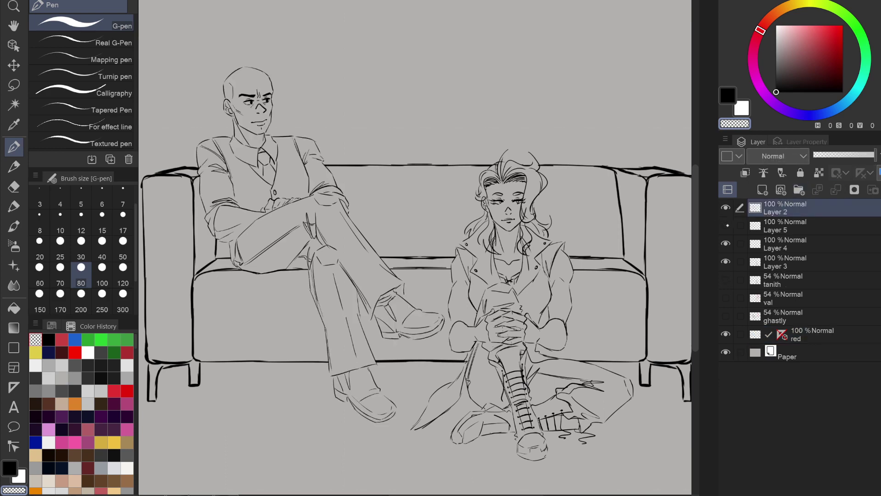
click(725, 226)
click(781, 225)
click(836, 189)
click(836, 189)
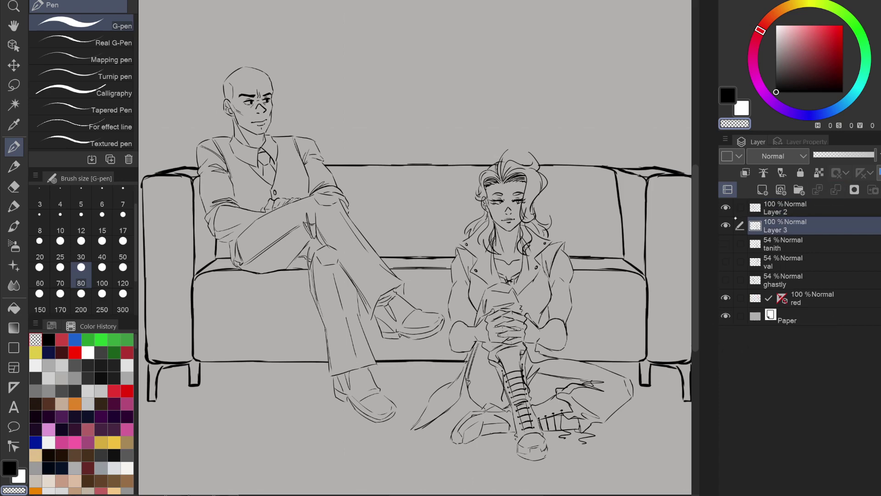
click(725, 225)
click(726, 226)
click(781, 208)
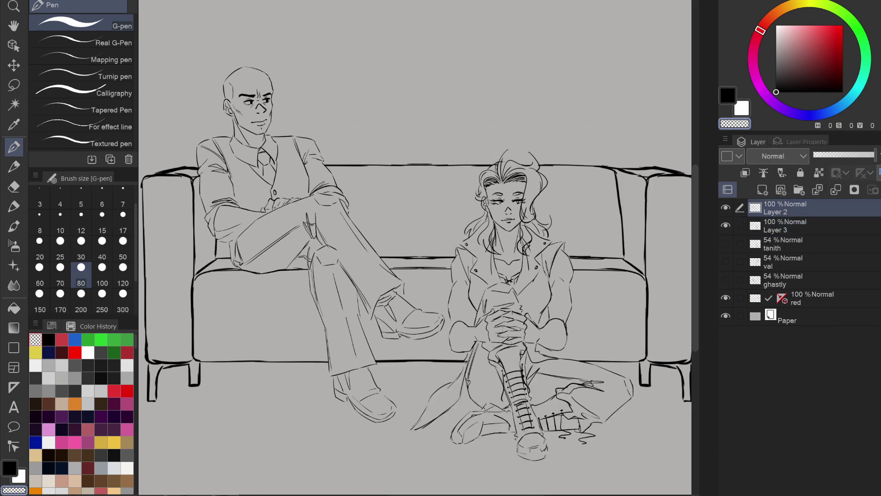
scroll(247, 106, up, 6)
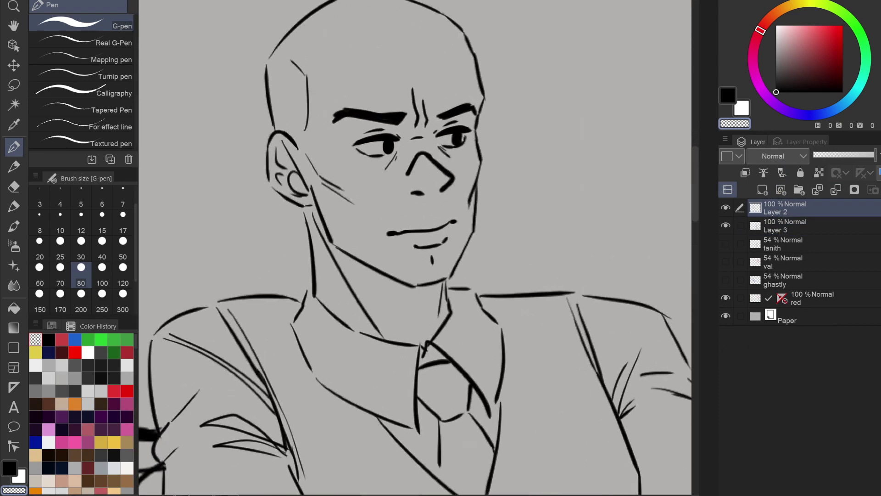
scroll(482, 261, down, 6)
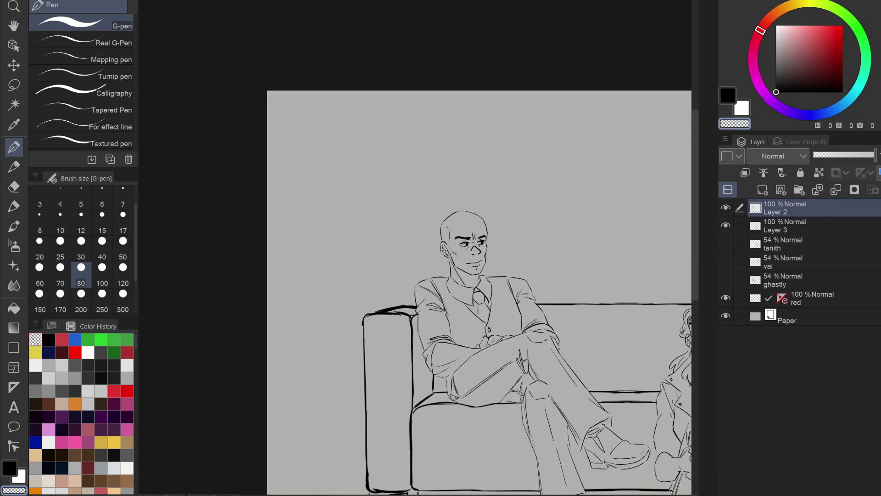
drag(482, 262, 283, 155)
drag(415, 248, 411, 232)
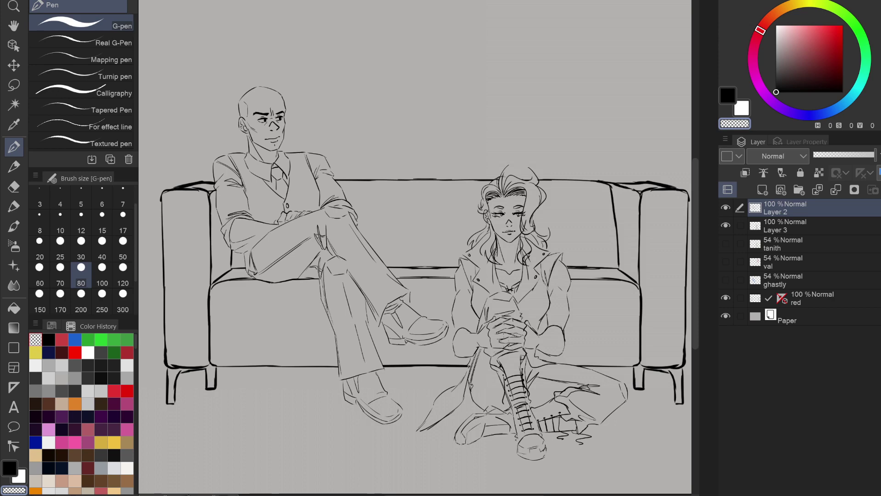
Add short black lines to the floor-seated figure's vest sides and arms on Layer 3 using the G-pen at size 20.
scroll(510, 331, up, 4)
click(785, 225)
key(c)
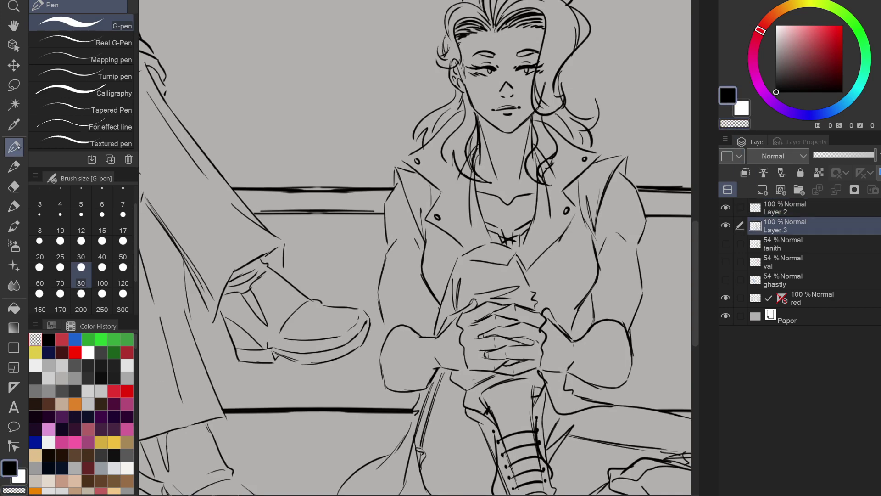
click(46, 240)
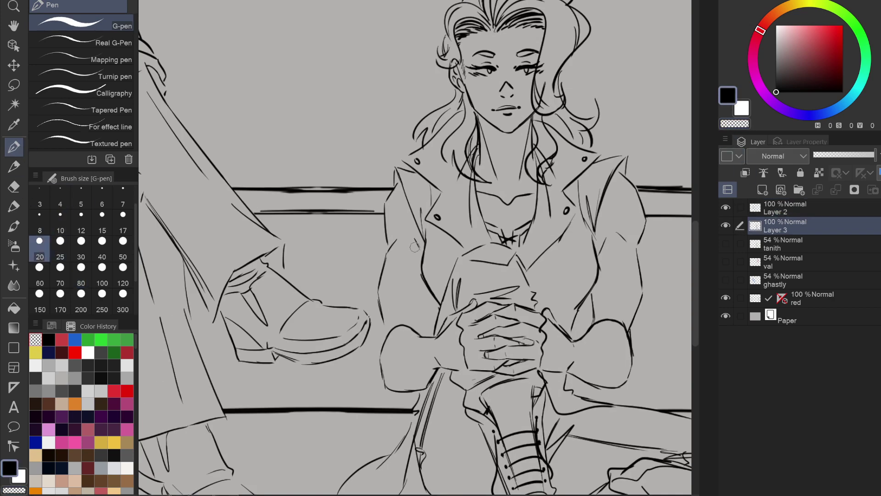
scroll(414, 247, up, 3)
drag(436, 280, 428, 345)
drag(341, 360, 340, 322)
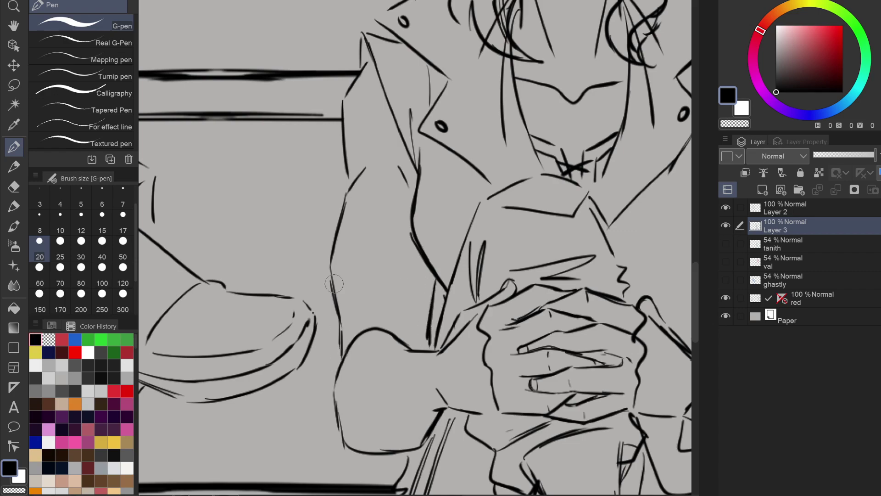
drag(416, 287, 404, 328)
scroll(402, 287, down, 4)
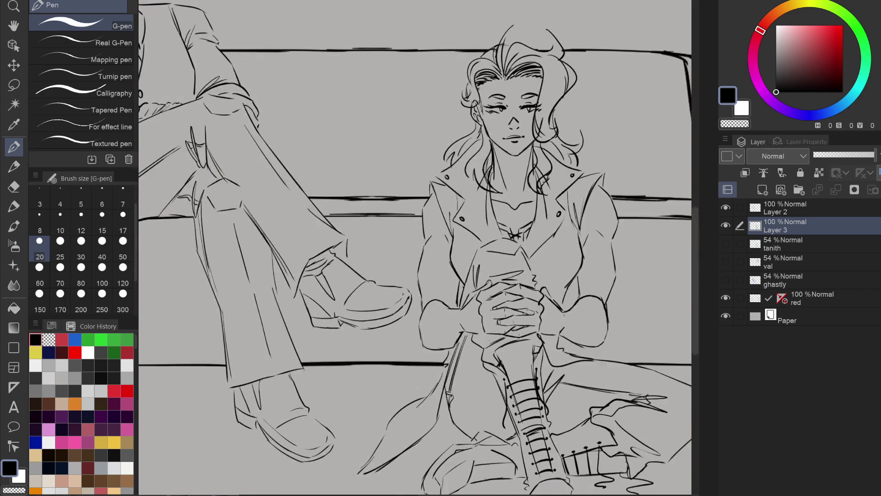
drag(599, 273, 528, 261)
scroll(528, 262, up, 1)
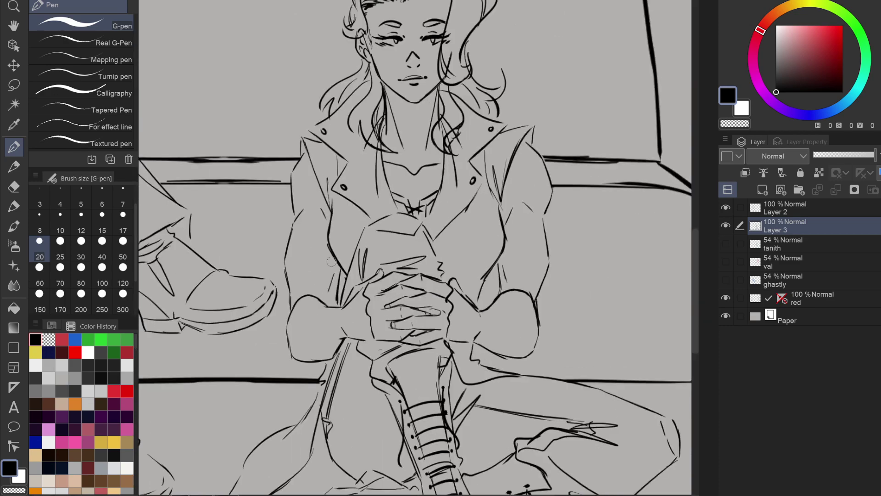
scroll(415, 248, down, 4)
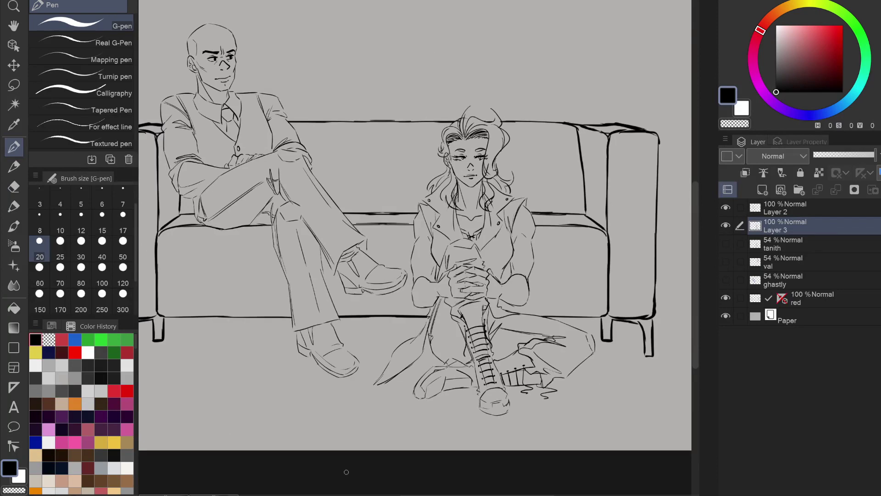
Undo the last strokes near the raised knee and draw thin fold lines across the vest beside it with the G-pen at size 12.
scroll(482, 263, up, 4)
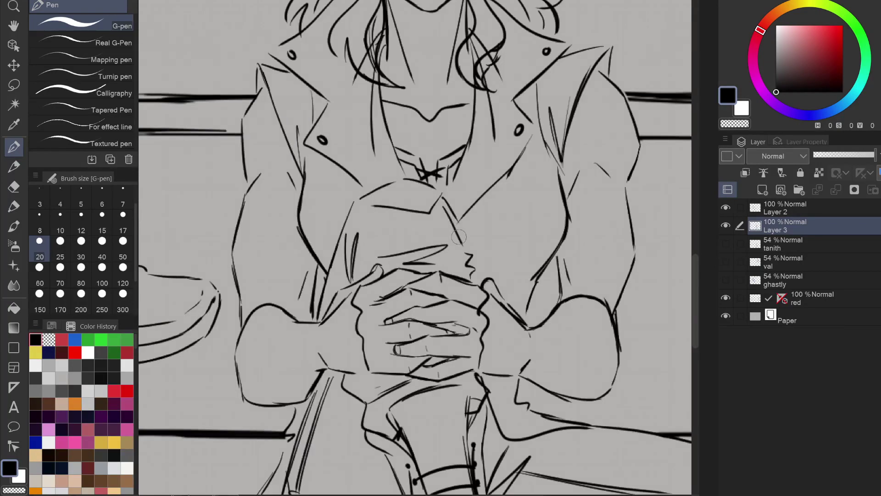
key(ctrl+z)
key(ctrl+z)
click(80, 220)
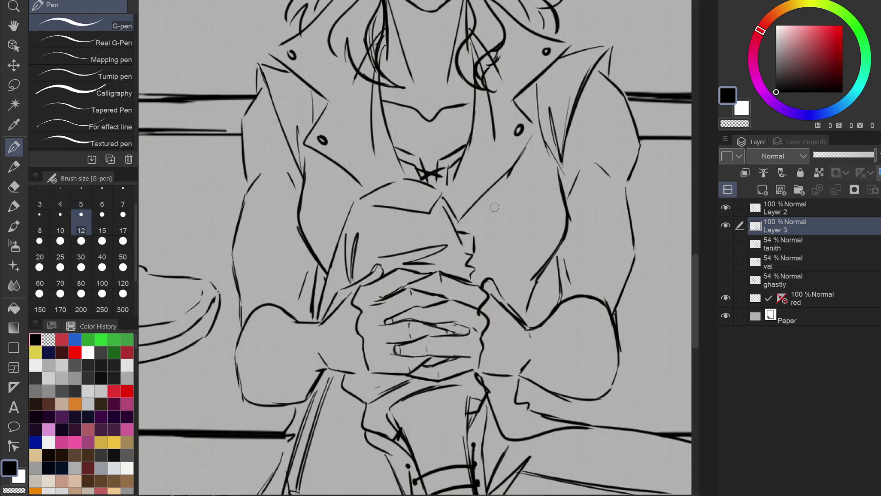
drag(482, 233, 530, 226)
drag(473, 254, 514, 259)
drag(463, 230, 504, 219)
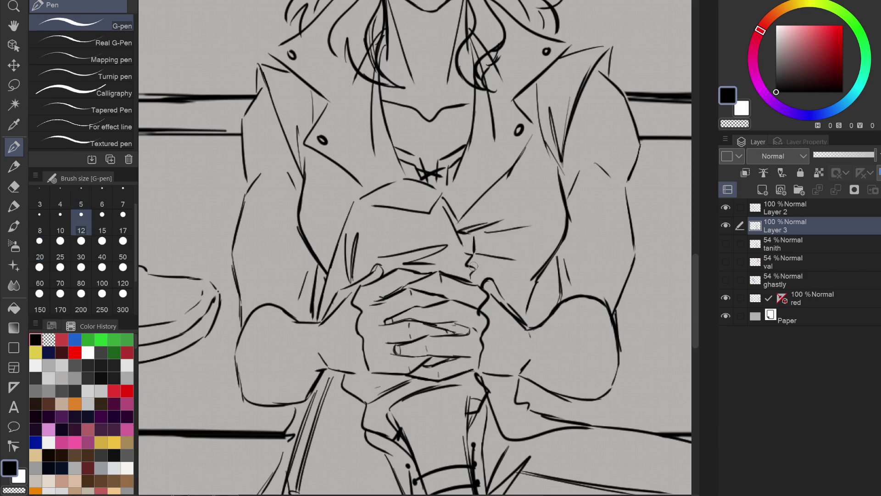
Show the val sketch and add a new raster layer directly above the tanith layer.
scroll(476, 225, down, 5)
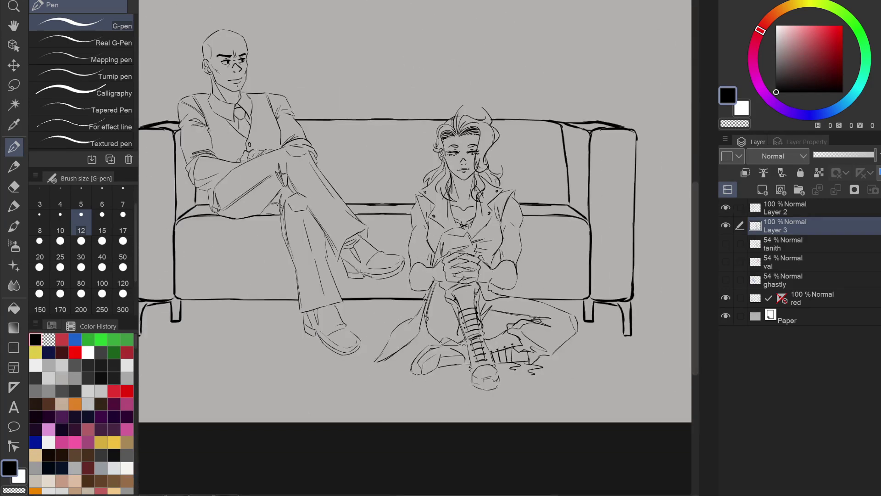
scroll(437, 332, up, 5)
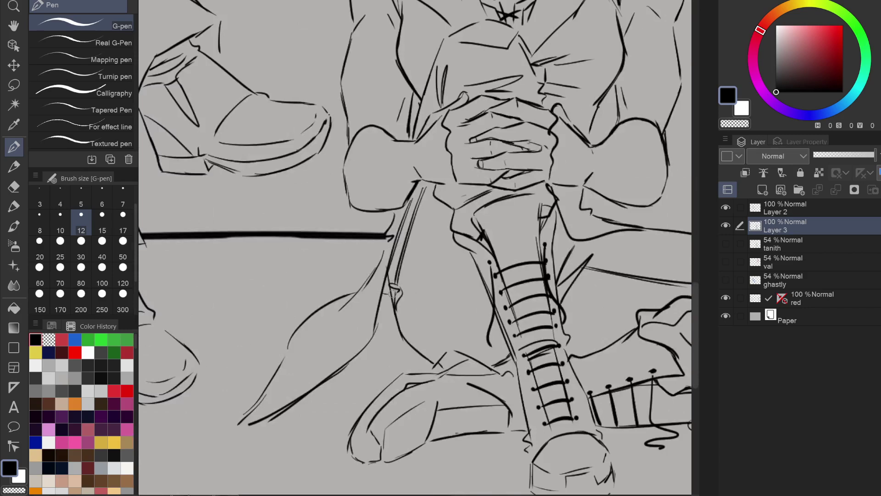
scroll(407, 287, down, 5)
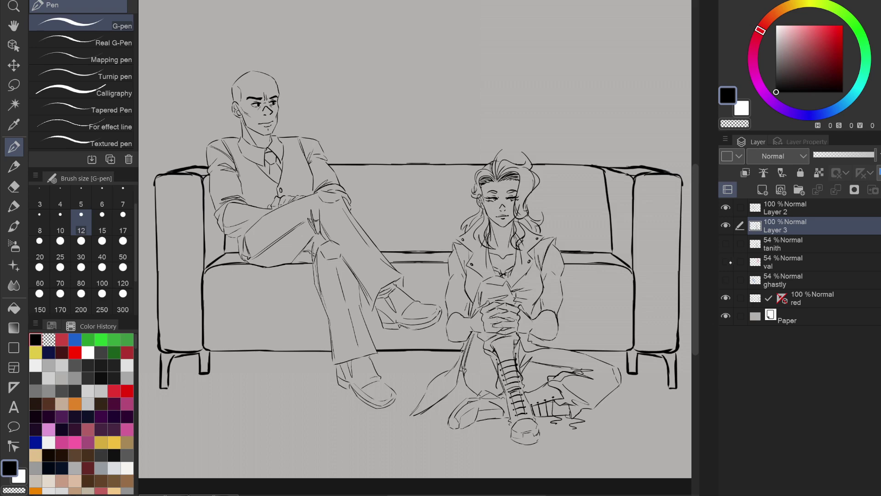
click(726, 262)
click(783, 243)
click(762, 190)
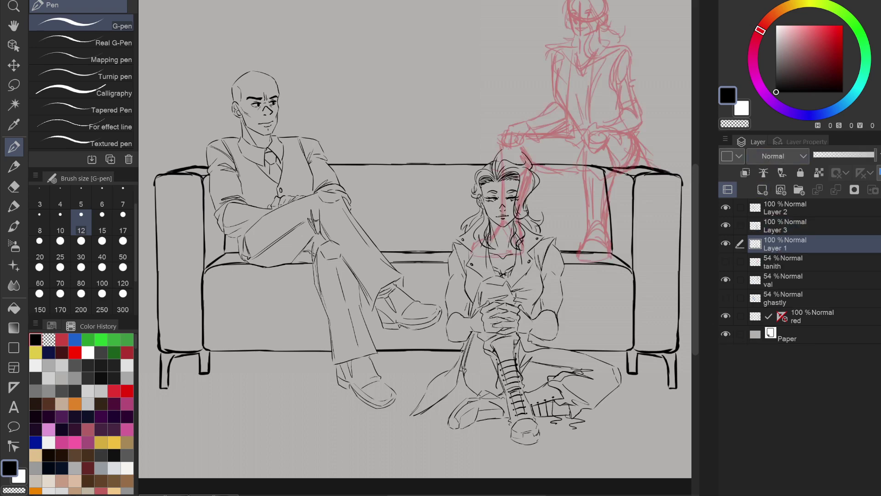
Ink the jawline, chin and far cheek of the figure sitting on the sofa arm, following the red sketch.
mouse_move(592, 38)
mouse_down()
mouse_move(434, 216)
mouse_move(458, 245)
mouse_up()
scroll(436, 213, up, 5)
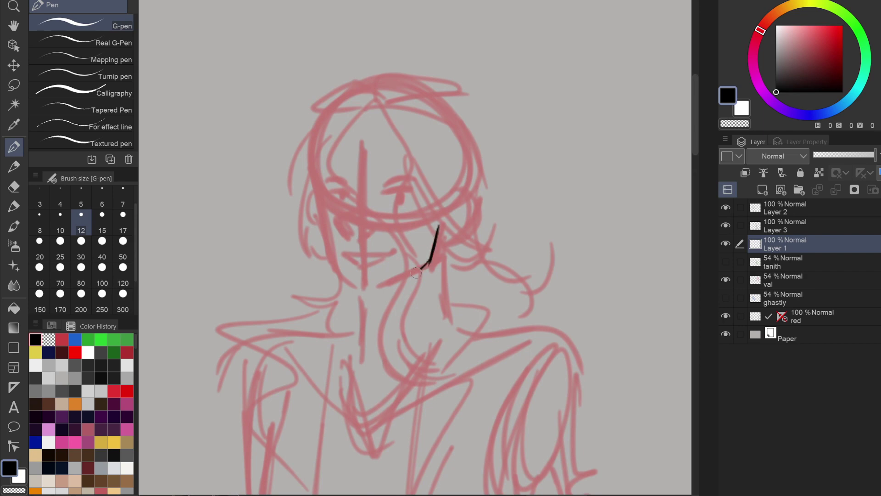
drag(415, 274, 385, 291)
scroll(385, 284, up, 4)
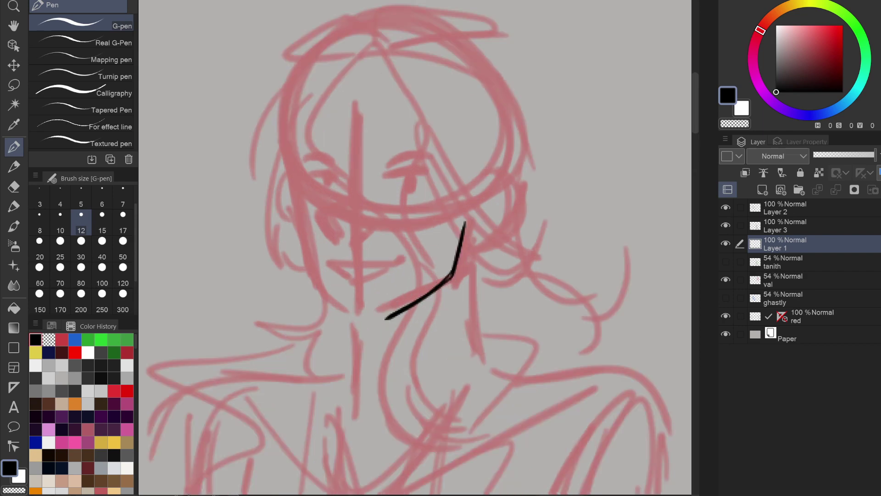
mouse_move(256, 169)
mouse_down()
mouse_move(260, 245)
mouse_move(328, 363)
mouse_move(374, 371)
mouse_move(405, 352)
mouse_up()
Ink the figure's ear, drawing its outer contour and inner folds.
mouse_move(530, 146)
mouse_down()
mouse_move(546, 123)
mouse_move(565, 130)
mouse_move(574, 193)
mouse_move(536, 250)
mouse_up()
drag(568, 210, 514, 244)
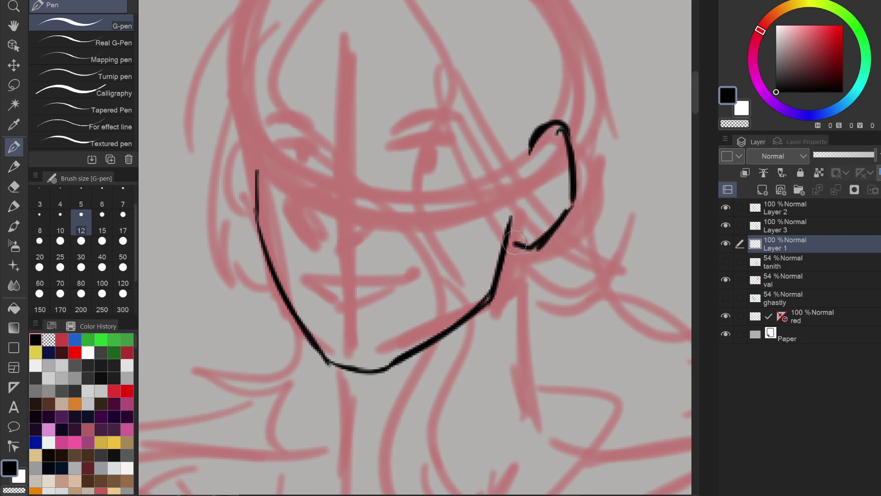
mouse_move(559, 130)
mouse_down()
mouse_move(518, 216)
mouse_move(539, 225)
mouse_up()
drag(559, 148, 559, 164)
drag(545, 204, 554, 194)
Ink the figure's nose and smiling mouth on the face.
mouse_move(330, 196)
mouse_down()
mouse_move(301, 220)
mouse_move(351, 219)
mouse_move(347, 241)
mouse_up()
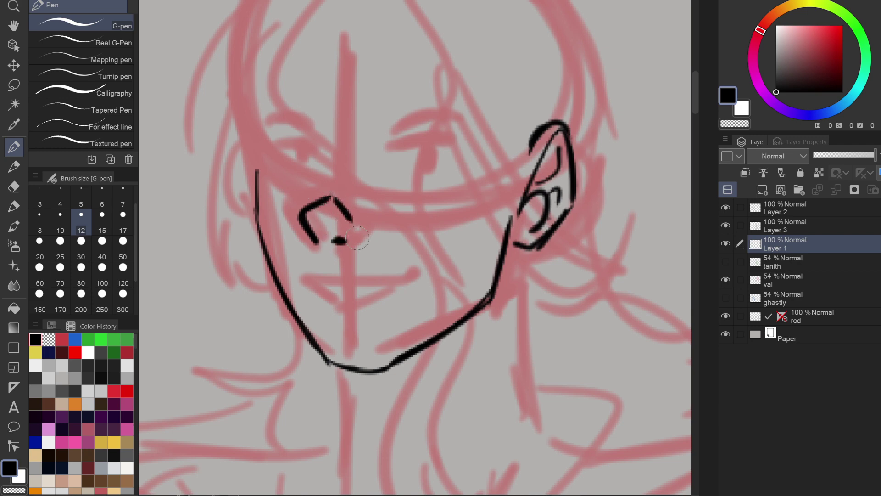
mouse_move(313, 284)
mouse_down()
mouse_move(348, 287)
mouse_move(384, 299)
mouse_move(405, 282)
mouse_up()
mouse_move(347, 303)
mouse_down()
mouse_move(383, 300)
mouse_move(421, 276)
mouse_up()
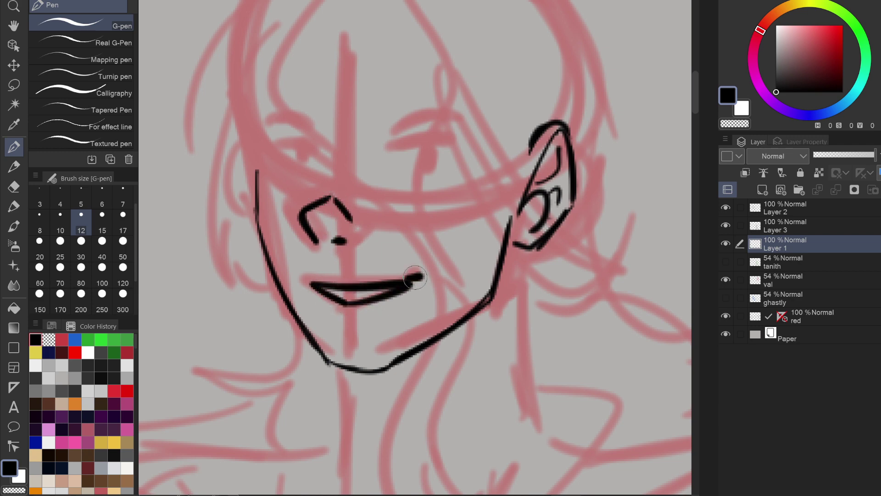
drag(313, 286, 302, 283)
scroll(329, 265, down, 5)
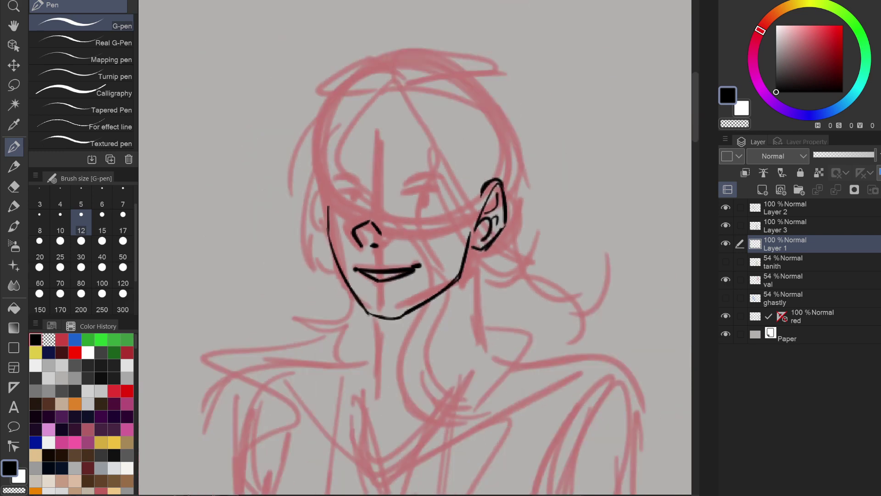
Ink both sides of the neck and the thin diagonal neck muscle line below the jaw.
drag(407, 185, 410, 260)
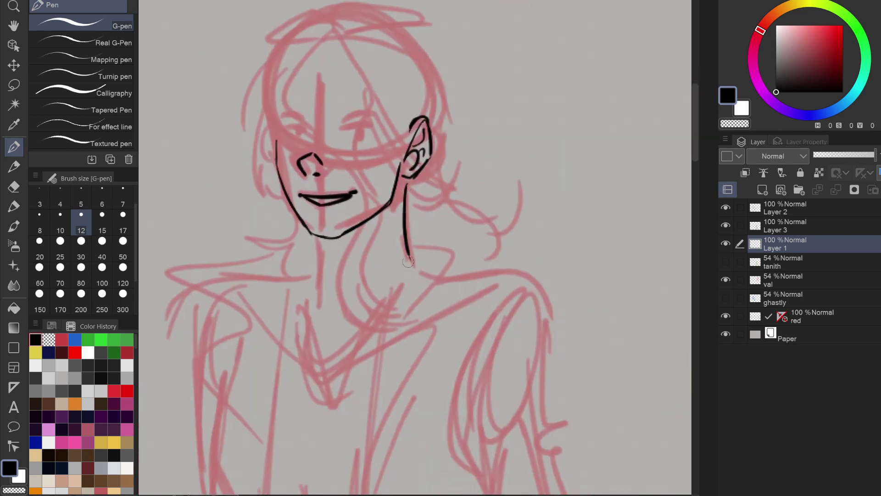
drag(329, 243, 332, 301)
drag(329, 263, 332, 299)
mouse_move(397, 215)
mouse_down()
mouse_move(362, 328)
mouse_move(406, 187)
mouse_up()
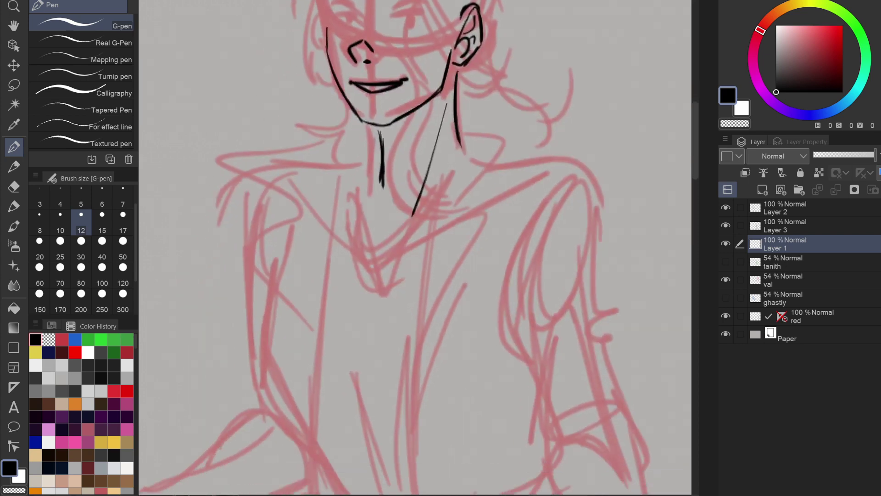
Ink the jacket's raised collar and pointed lapels on both sides of the neck.
mouse_move(361, 129)
mouse_down()
mouse_move(233, 174)
mouse_move(293, 217)
mouse_move(312, 301)
mouse_up()
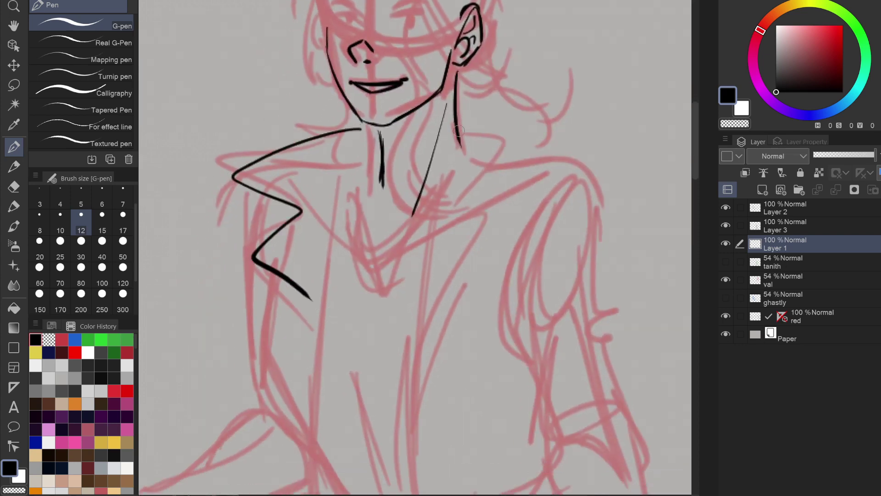
drag(459, 130, 479, 237)
mouse_move(468, 236)
mouse_down()
mouse_move(425, 340)
mouse_move(379, 340)
mouse_up()
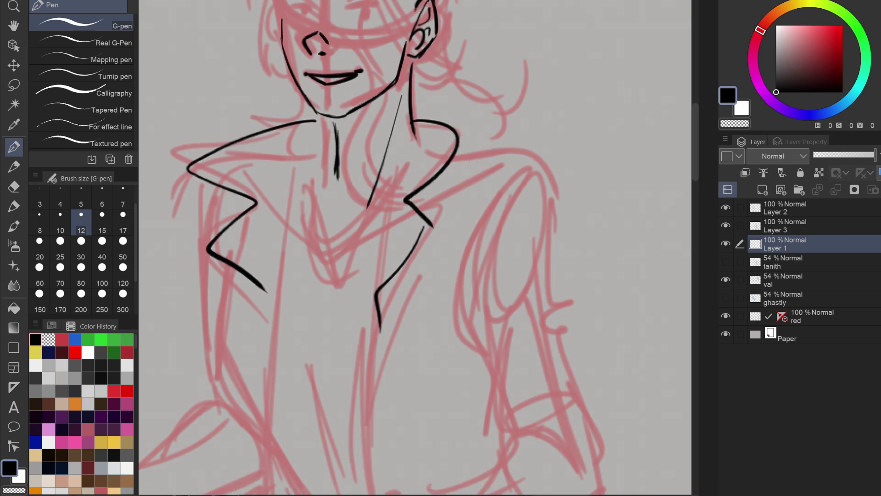
Ink the armhole and upper arm of the near sleeve, including the fold line across the arm.
mouse_move(526, 169)
mouse_down()
mouse_move(461, 266)
mouse_move(469, 339)
mouse_move(468, 321)
mouse_up()
drag(545, 176, 544, 331)
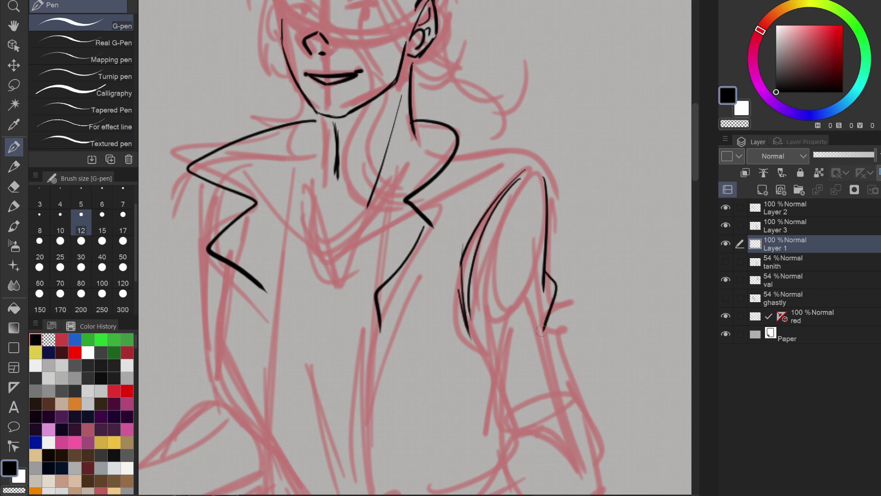
drag(544, 288, 497, 316)
drag(529, 244, 442, 122)
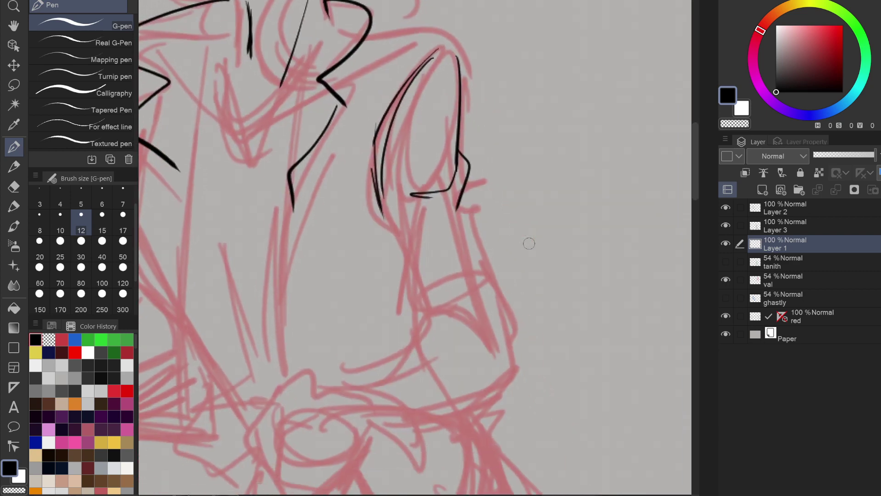
Ink the rest of the near arm down to the elbow, with the elbow creases, forearm and pointed sleeve cuff.
drag(468, 194, 514, 359)
mouse_move(391, 223)
mouse_down()
mouse_move(386, 238)
mouse_move(418, 307)
mouse_move(411, 317)
mouse_up()
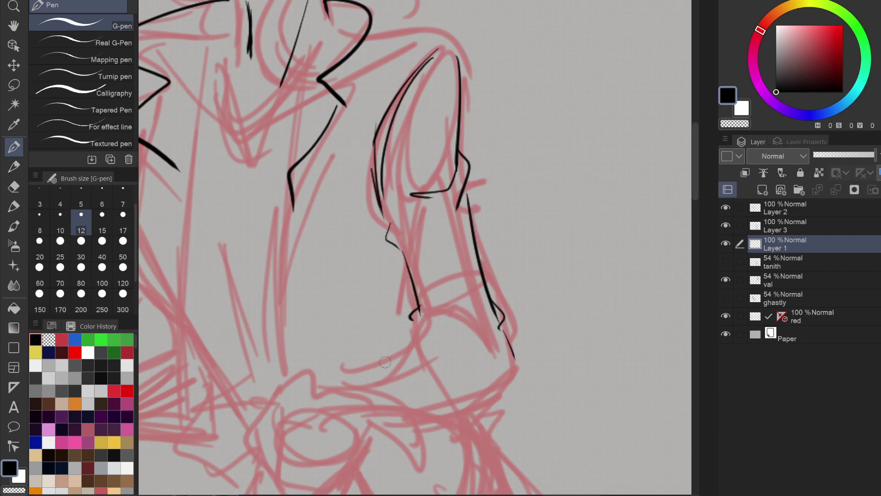
mouse_move(340, 379)
mouse_down()
mouse_move(419, 326)
mouse_move(494, 336)
mouse_up()
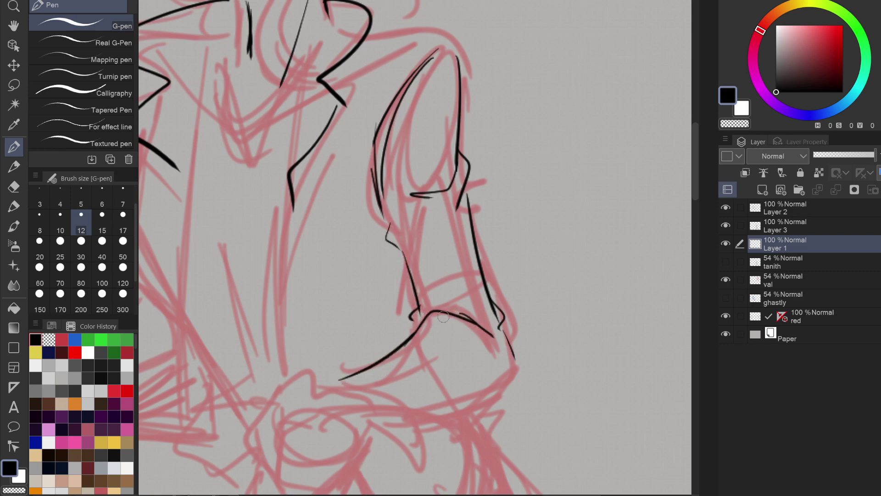
mouse_move(432, 309)
mouse_down()
mouse_move(490, 321)
mouse_move(456, 313)
mouse_move(522, 103)
mouse_up()
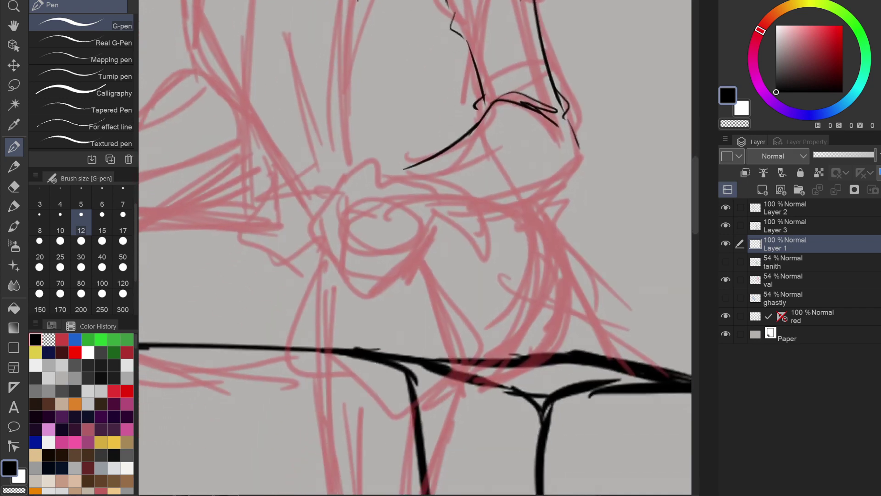
drag(579, 148, 491, 251)
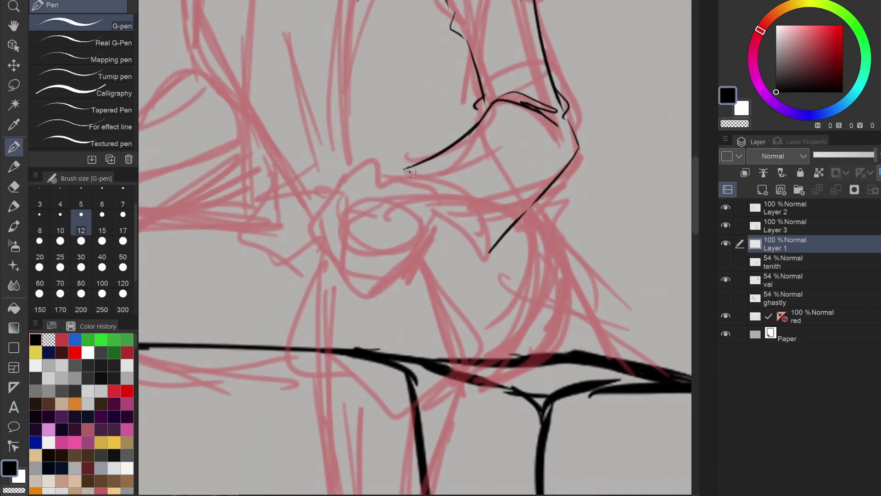
mouse_move(410, 172)
mouse_down()
mouse_move(441, 222)
mouse_move(466, 239)
mouse_up()
drag(415, 221, 478, 248)
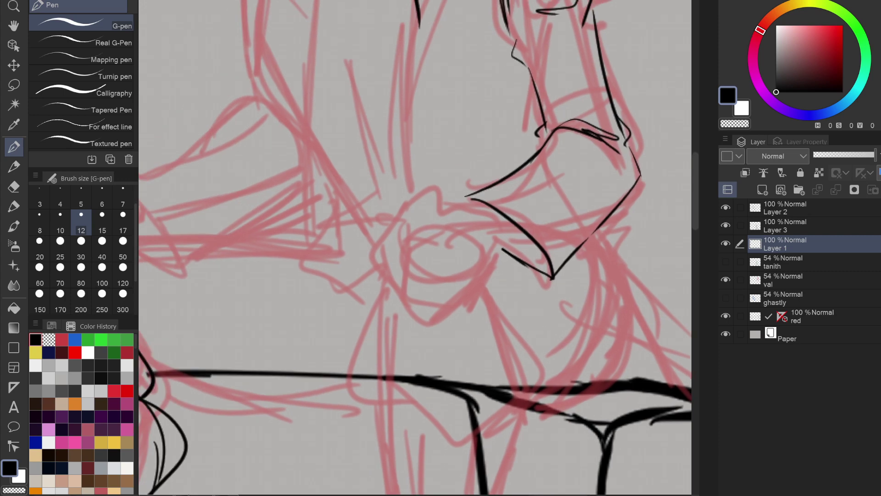
Ink the two long front edges of the open jacket from the lapels down to the waist.
drag(432, 113, 432, 264)
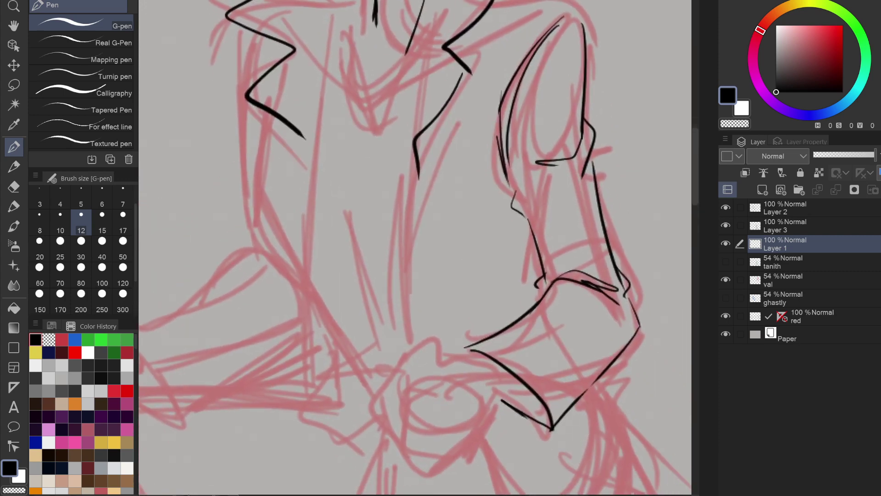
mouse_move(417, 178)
mouse_down()
mouse_move(405, 264)
mouse_move(412, 330)
mouse_up()
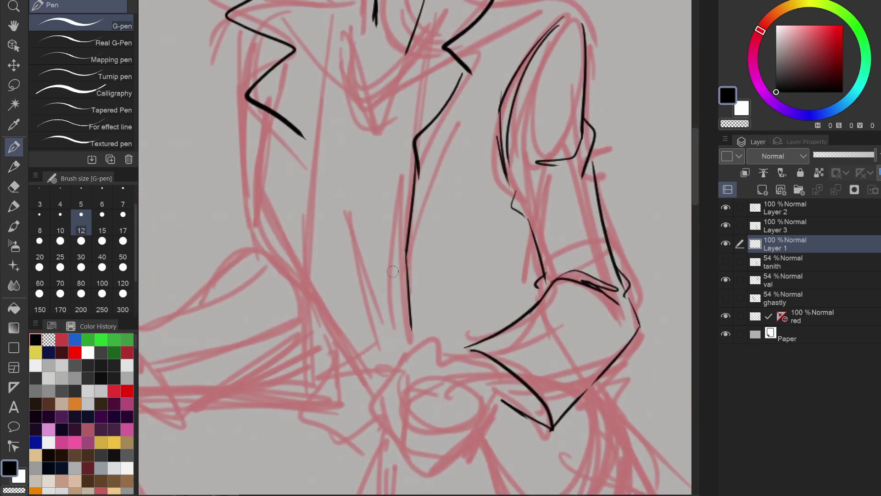
drag(392, 271, 338, 350)
mouse_move(320, 90)
mouse_down()
mouse_move(272, 243)
mouse_move(278, 420)
mouse_up()
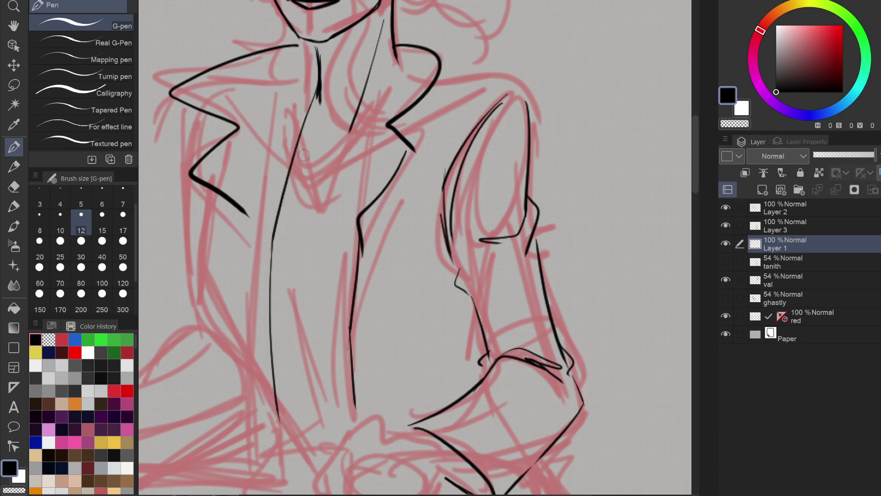
Extend the neck line into the collar and ink the double-lined V-neck of the shirt with the small collarbone marks.
drag(407, 83, 407, 109)
drag(395, 64, 405, 79)
drag(305, 133, 310, 201)
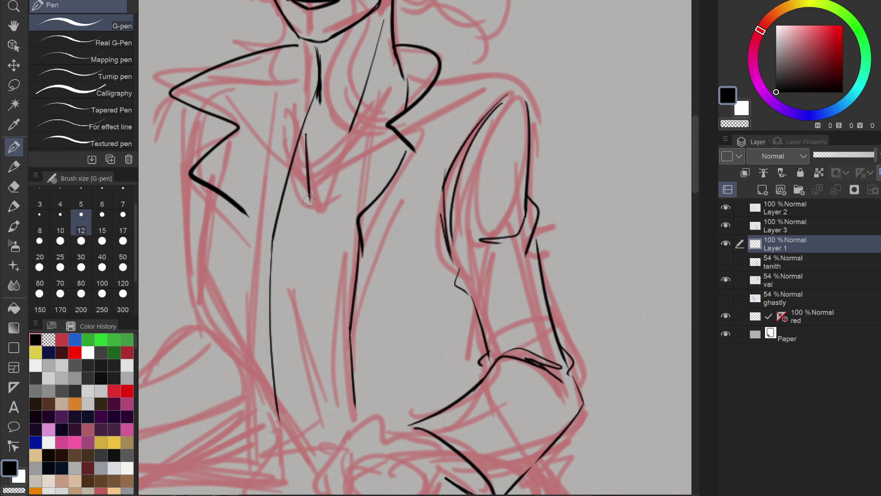
drag(399, 104, 321, 205)
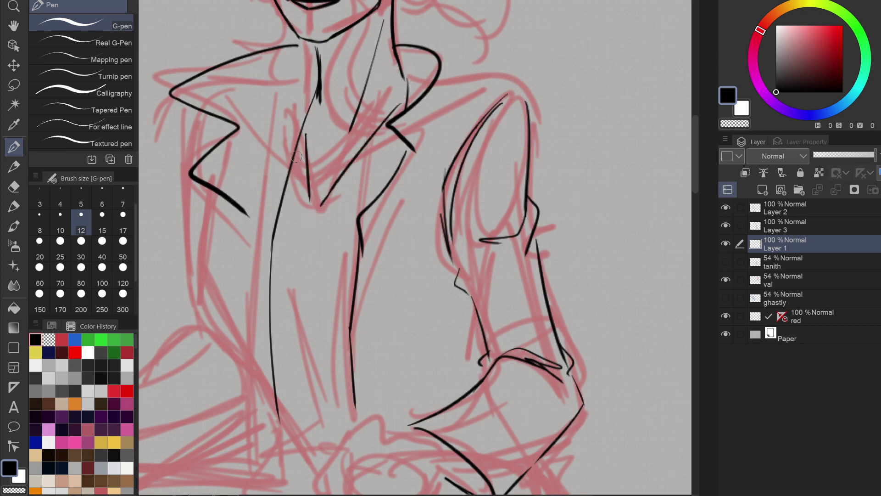
drag(296, 156, 301, 206)
mouse_move(303, 212)
mouse_down()
mouse_move(327, 213)
mouse_move(389, 130)
mouse_up()
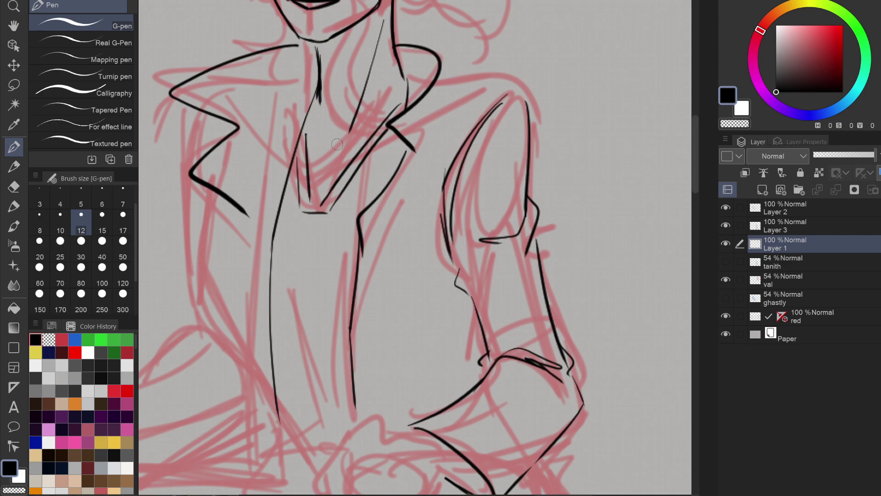
drag(300, 141, 339, 153)
drag(341, 150, 356, 148)
scroll(443, 216, down, 2)
drag(443, 216, 463, 173)
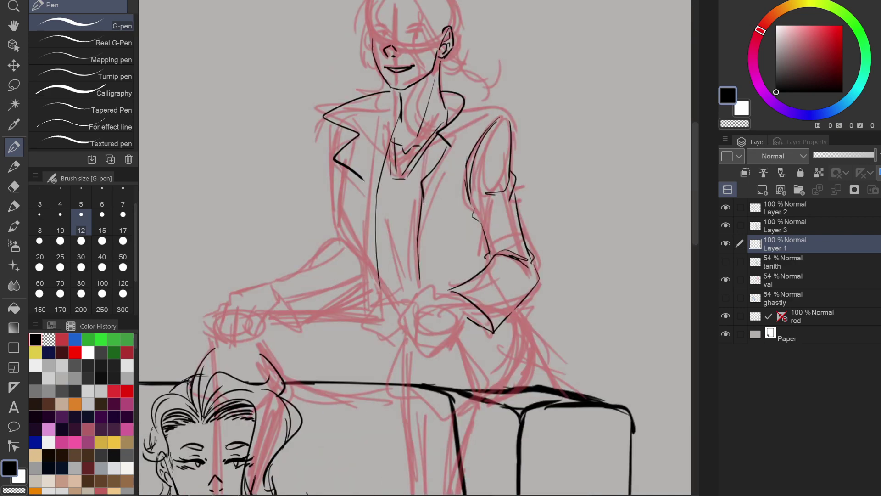
scroll(462, 172, up, 2)
mouse_move(313, 225)
mouse_down()
mouse_move(351, 364)
mouse_move(387, 228)
mouse_up()
key(ctrl+z)
key(ctrl+minus)
key(ctrl+minus)
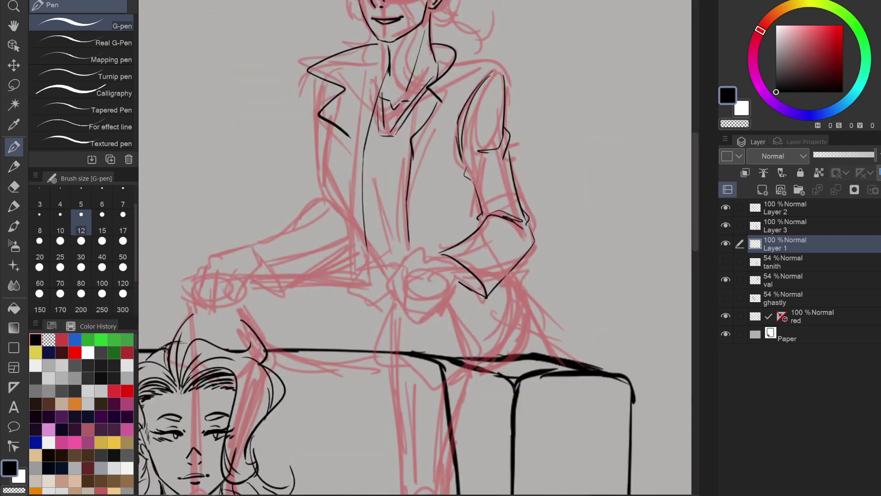
Ink the near shoulder line with its small folds and the jacket's far side edge below the lapel.
mouse_move(463, 68)
mouse_down()
mouse_move(508, 71)
mouse_move(466, 70)
mouse_move(456, 56)
mouse_move(446, 107)
mouse_up()
mouse_move(461, 66)
mouse_down()
mouse_move(454, 97)
mouse_move(459, 92)
mouse_up()
mouse_move(329, 150)
mouse_down()
mouse_move(328, 130)
mouse_move(336, 190)
mouse_move(348, 211)
mouse_up()
drag(329, 180, 346, 209)
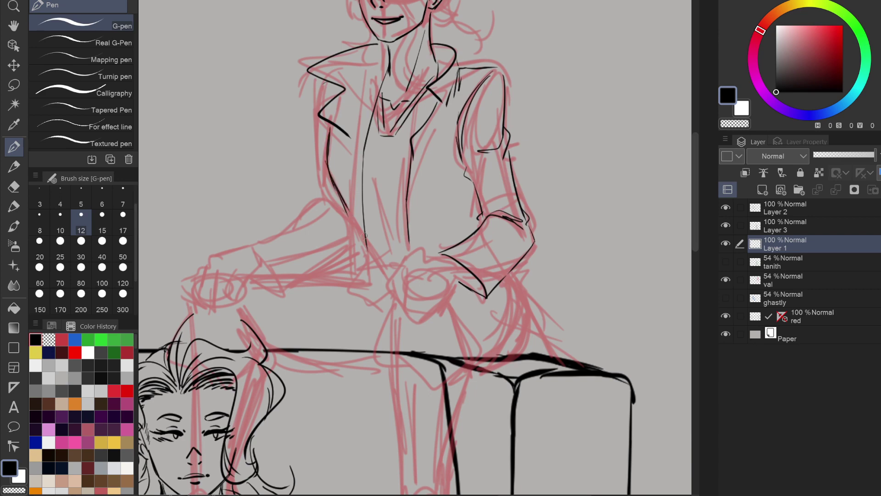
Redraw the far front edge of the open jacket and erase the old lower line using transparent colour.
drag(364, 147, 352, 261)
key(c)
mouse_move(365, 175)
mouse_down()
mouse_move(366, 156)
mouse_move(363, 241)
mouse_up()
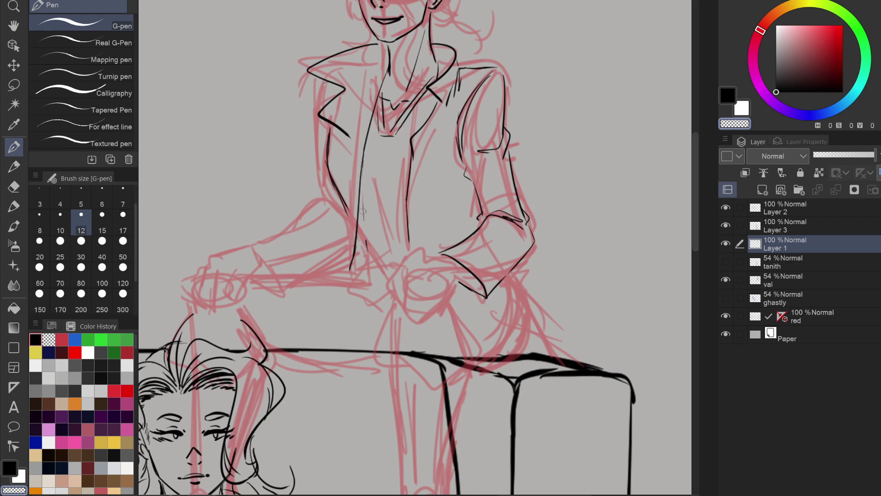
drag(363, 198, 364, 224)
key(c)
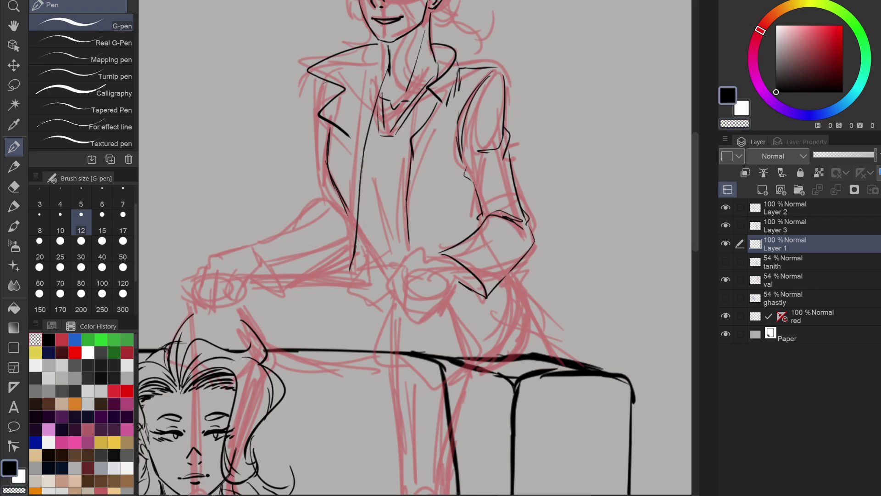
Ink the far arm resting toward the knee, with the upper arm, forearm contours and open sleeve cuff.
drag(340, 230, 385, 212)
scroll(386, 212, up, 1)
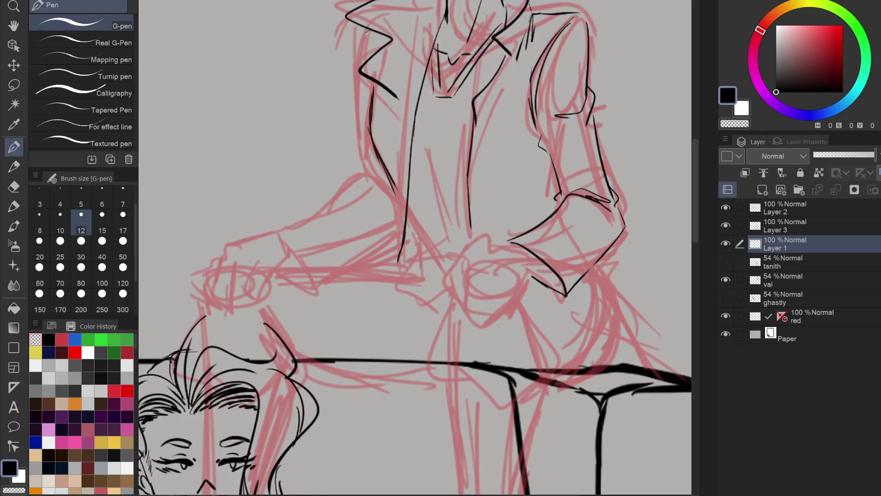
mouse_move(370, 28)
mouse_down()
mouse_move(360, 85)
mouse_move(365, 171)
mouse_move(393, 201)
mouse_up()
mouse_move(365, 169)
mouse_down()
mouse_move(390, 186)
mouse_move(347, 176)
mouse_move(277, 232)
mouse_move(317, 284)
mouse_move(313, 292)
mouse_up()
mouse_move(284, 264)
mouse_down()
mouse_move(304, 285)
mouse_move(334, 285)
mouse_move(359, 266)
mouse_up()
drag(322, 290, 400, 240)
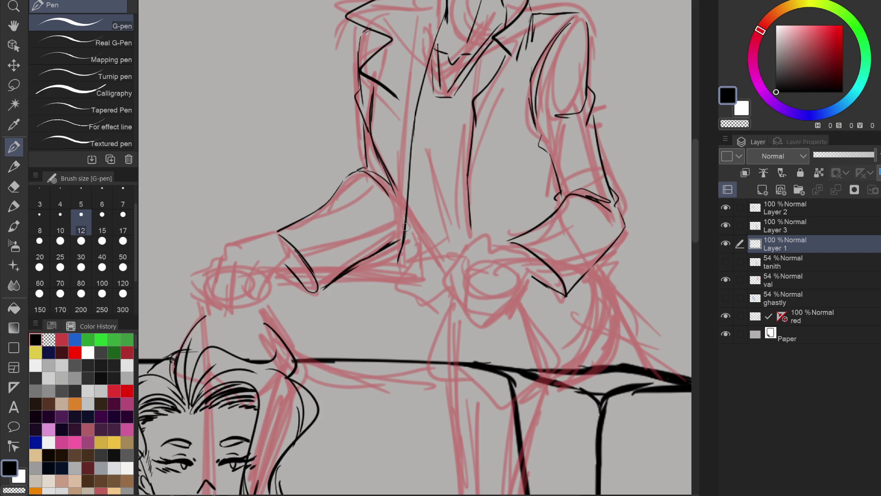
Ink the far elbow crease, the jacket edge running down from the far lapel and a diagonal fold on the shirt.
drag(389, 180, 396, 224)
drag(391, 94, 405, 192)
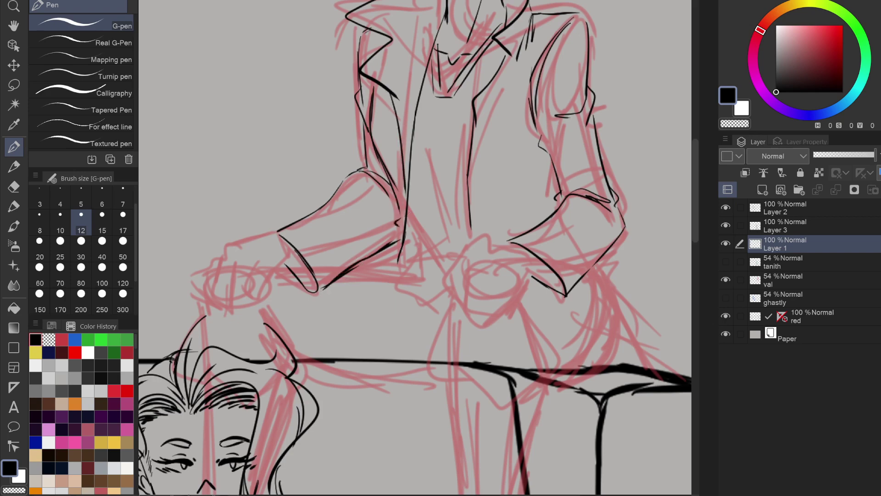
drag(416, 248, 337, 312)
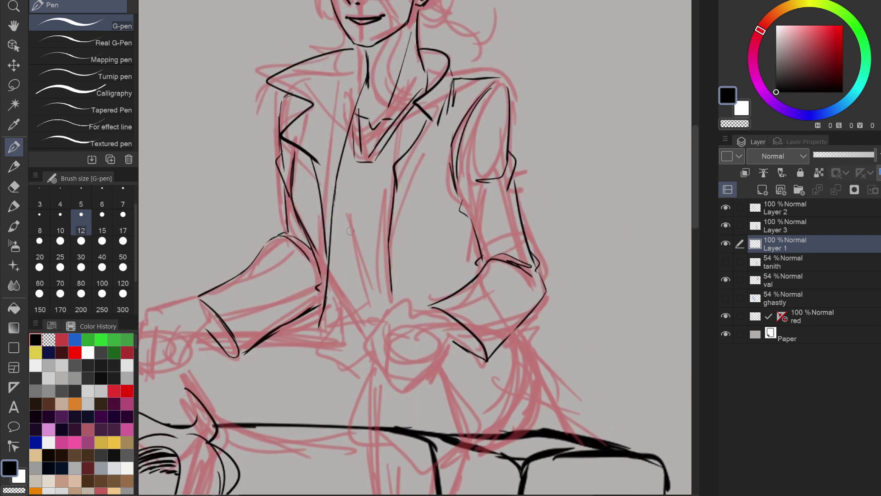
mouse_move(345, 218)
mouse_down()
mouse_move(383, 313)
mouse_move(363, 211)
mouse_up()
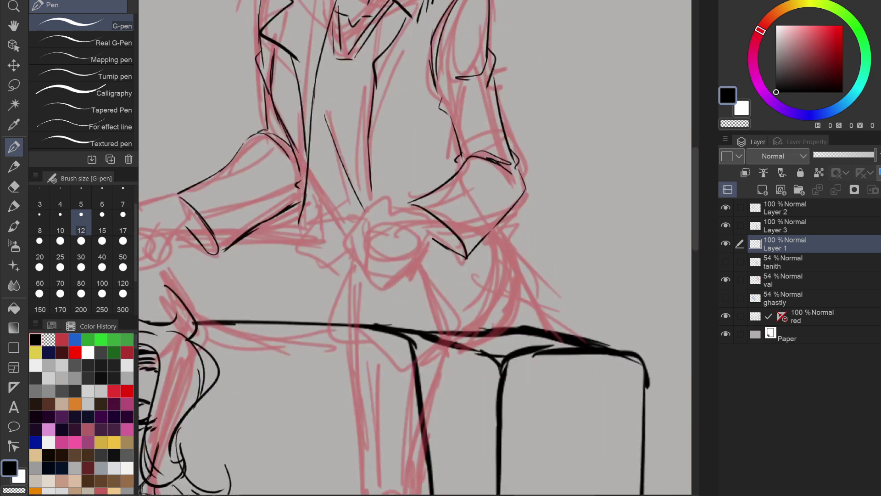
Ink the waistband and square belt buckle below the shirt, undoing the unwanted strokes, and touch up the jacket hem.
drag(299, 231, 346, 265)
mouse_move(303, 228)
mouse_down()
mouse_move(348, 260)
mouse_move(355, 232)
mouse_move(357, 256)
mouse_move(308, 249)
mouse_move(356, 230)
mouse_up()
key(ctrl+z)
key(ctrl+z)
key(ctrl+z)
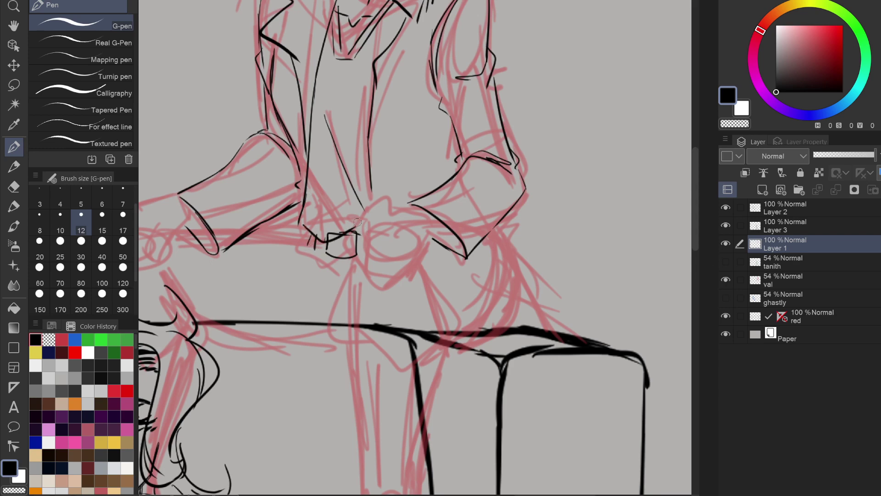
drag(303, 218, 311, 232)
Erase the stray jacket and waistband lines that overlap the belt buckle using transparent colour.
key(ctrl+plus)
key(c)
drag(295, 227, 322, 224)
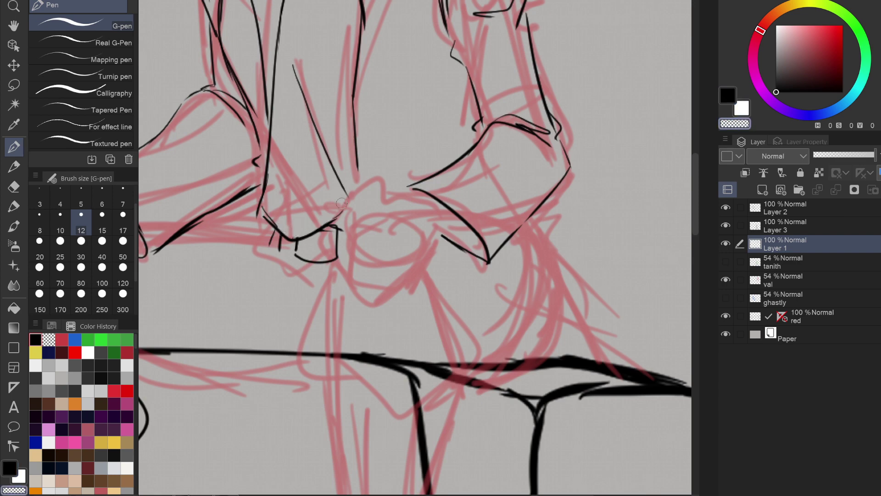
scroll(380, 235, down, 2)
key(c)
key(c)
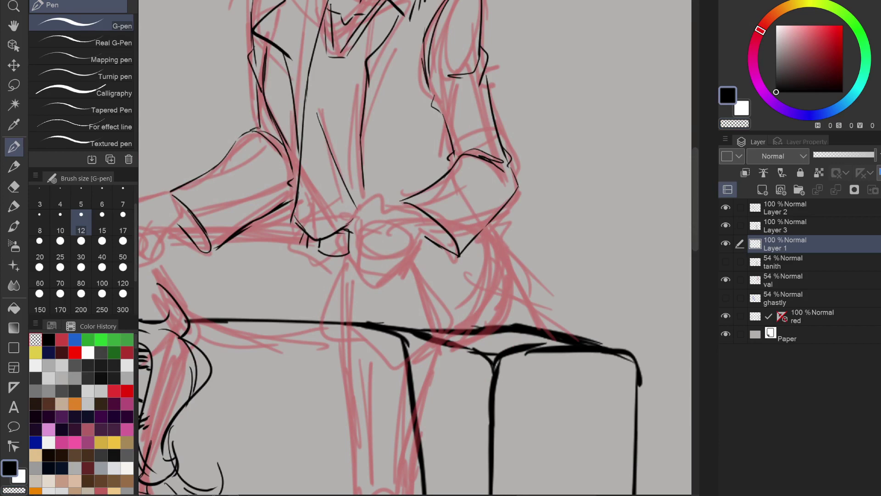
Ink the jacket tail falling from the near elbow onto the sofa arm and the hip curve, redoing the first stroke.
drag(380, 234, 337, 203)
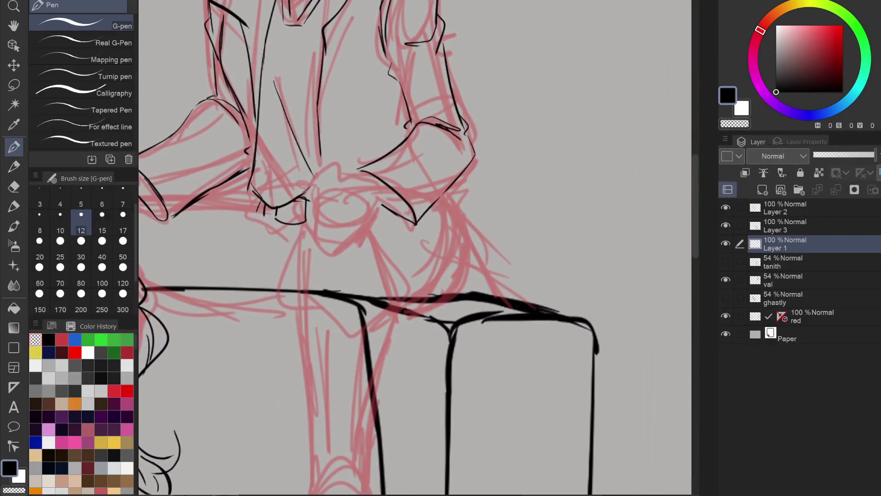
drag(444, 202, 500, 285)
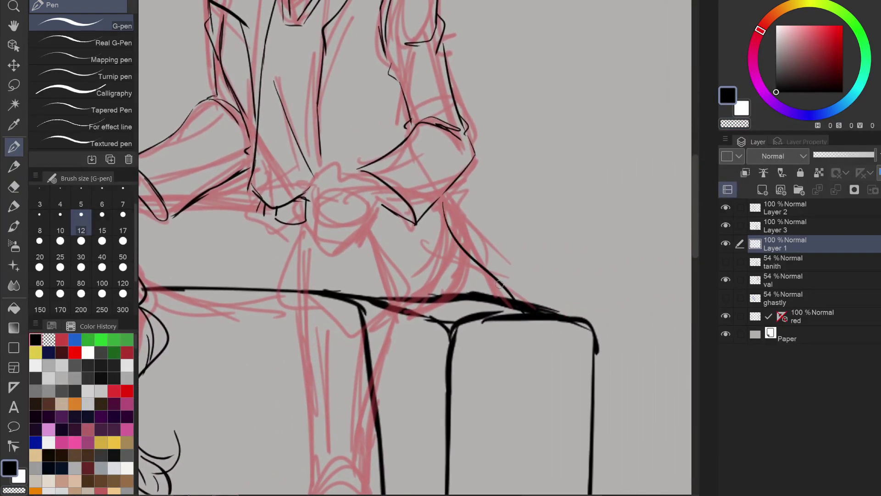
key(ctrl+z)
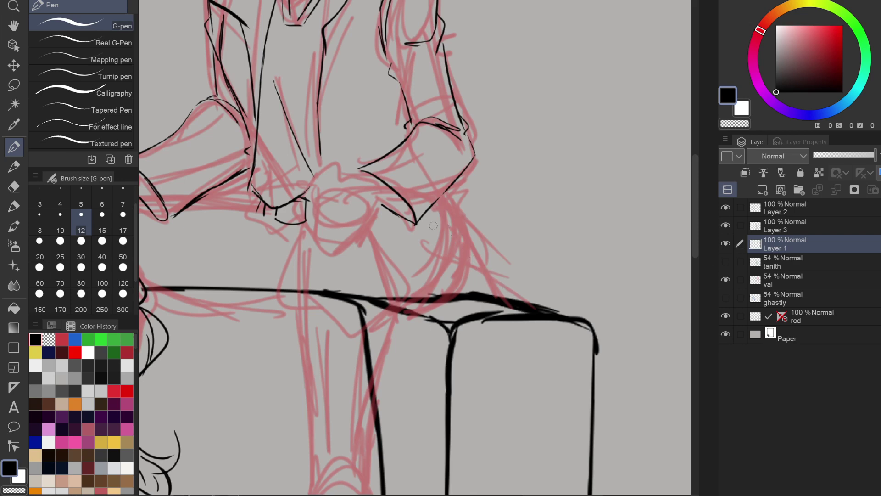
drag(427, 218, 510, 293)
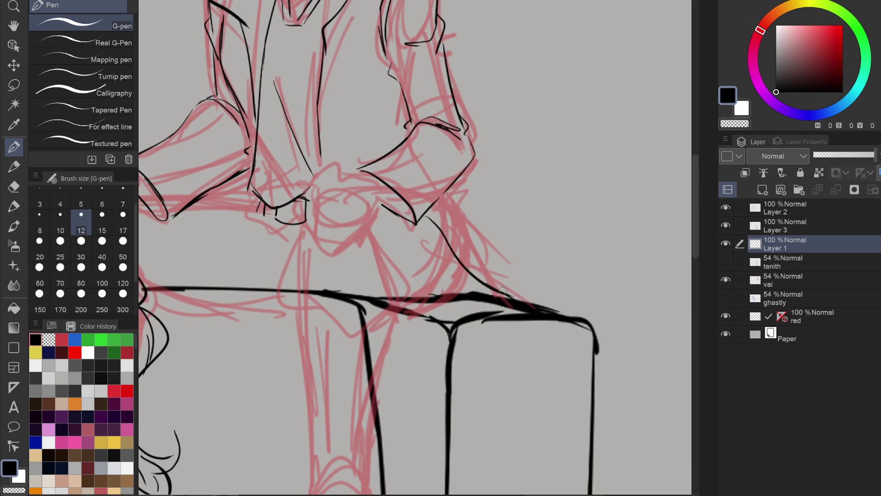
mouse_move(452, 196)
mouse_down()
mouse_move(490, 279)
mouse_move(508, 293)
mouse_up()
mouse_move(468, 271)
mouse_down()
mouse_move(455, 299)
mouse_move(416, 312)
mouse_up()
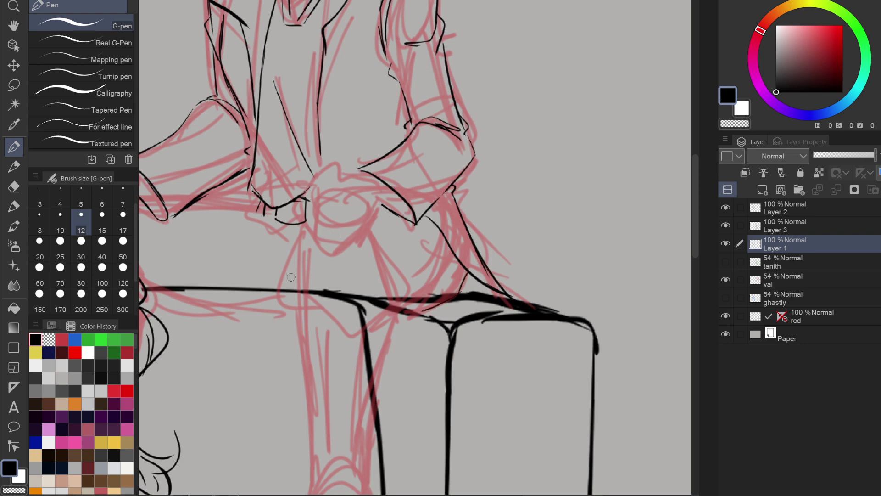
Ink the knee over the sofa's front edge, with its underside, side contour, rounded top and thigh folds.
mouse_move(306, 291)
mouse_down()
mouse_move(340, 324)
mouse_move(391, 306)
mouse_up()
drag(396, 303, 381, 275)
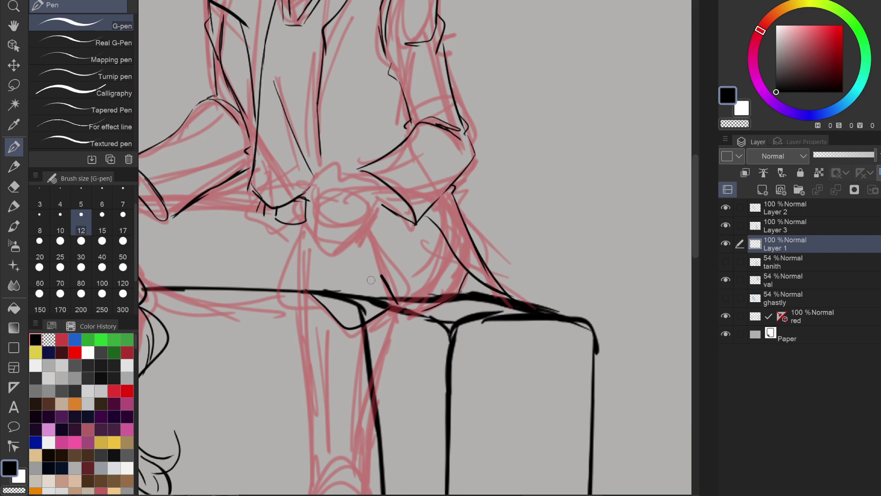
mouse_move(295, 229)
mouse_down()
mouse_move(281, 275)
mouse_move(310, 312)
mouse_up()
mouse_move(312, 198)
mouse_down()
mouse_move(334, 228)
mouse_move(368, 200)
mouse_move(327, 193)
mouse_up()
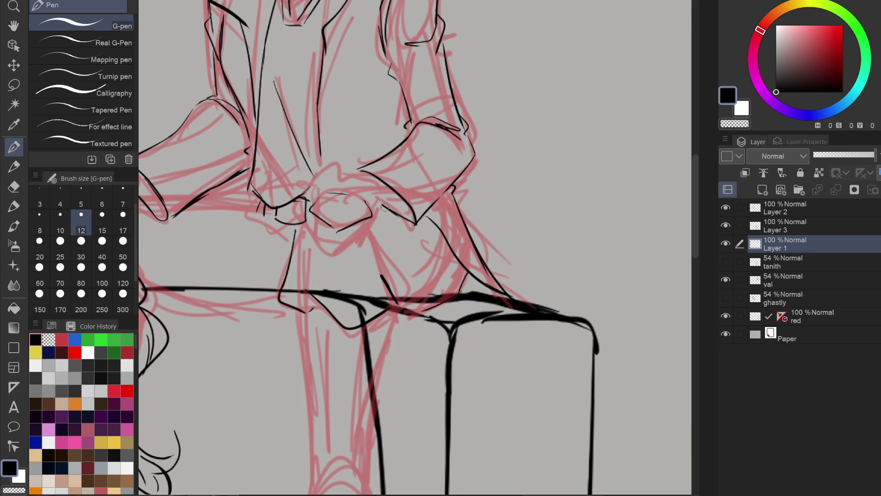
drag(395, 245, 411, 294)
drag(414, 302, 391, 317)
Ink the foot on the seat cushion, with the shoe upper, toe cap, sole and ragged trouser hem at the ankle.
drag(364, 243, 378, 71)
mouse_move(310, 353)
mouse_down()
mouse_move(343, 292)
mouse_move(380, 320)
mouse_move(388, 349)
mouse_up()
mouse_move(299, 379)
mouse_down()
mouse_move(325, 344)
mouse_move(361, 342)
mouse_move(387, 364)
mouse_up()
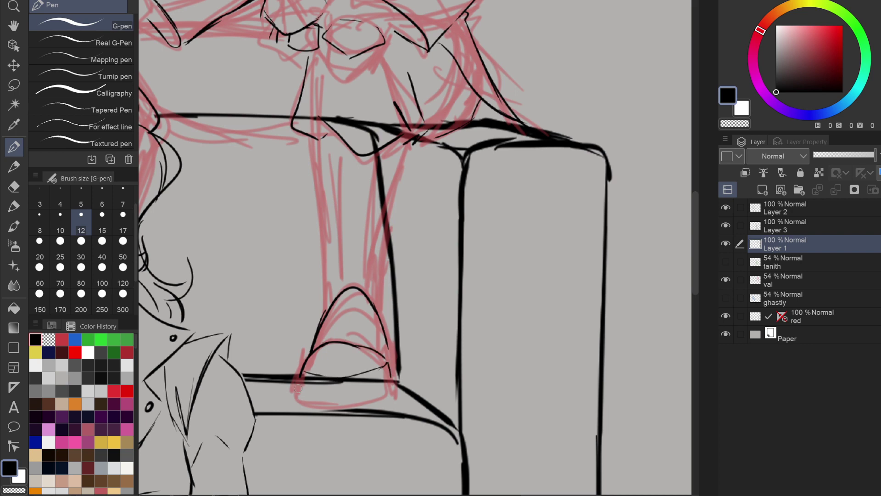
mouse_move(301, 374)
mouse_down()
mouse_move(299, 396)
mouse_move(332, 406)
mouse_move(392, 387)
mouse_up()
drag(385, 309, 393, 379)
mouse_move(390, 326)
mouse_down()
mouse_move(375, 291)
mouse_move(330, 302)
mouse_up()
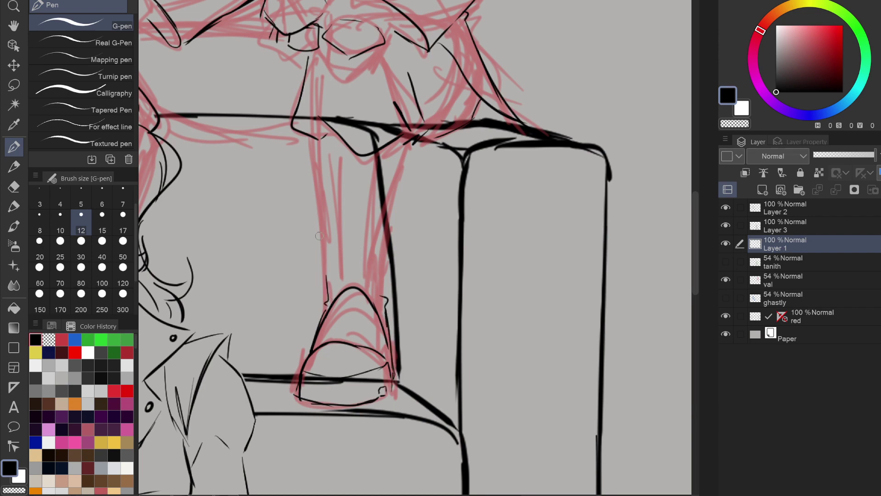
Ink the lower leg above the shoe with two inner lines and two outer trouser contours, redoing the first inner strokes.
drag(331, 215, 338, 293)
drag(329, 166, 337, 248)
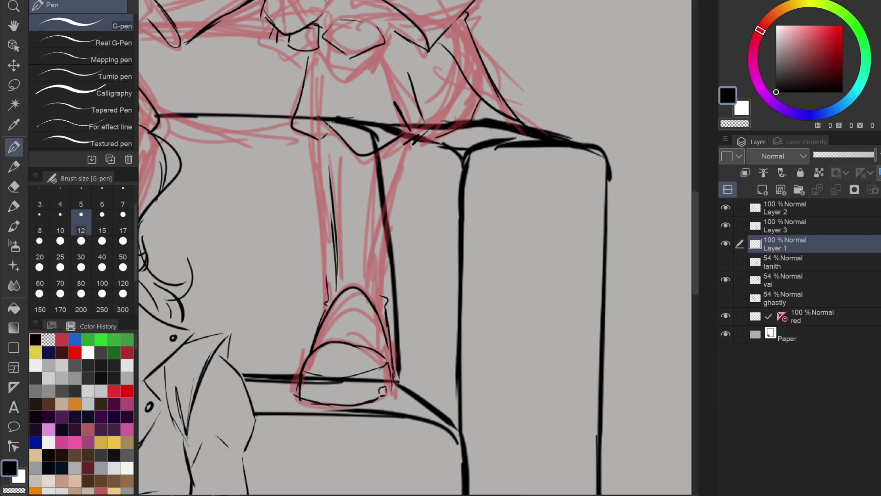
key(ctrl+z)
key(ctrl+z)
drag(332, 155, 340, 287)
drag(373, 157, 362, 289)
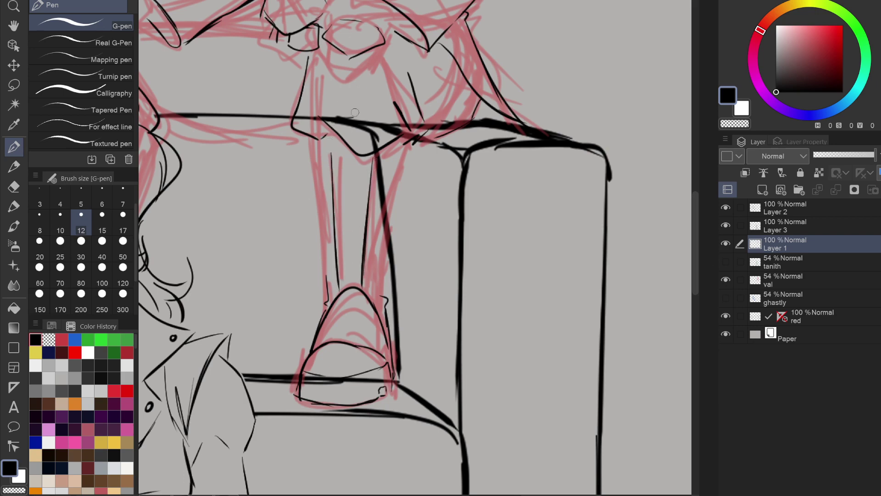
drag(309, 150, 330, 295)
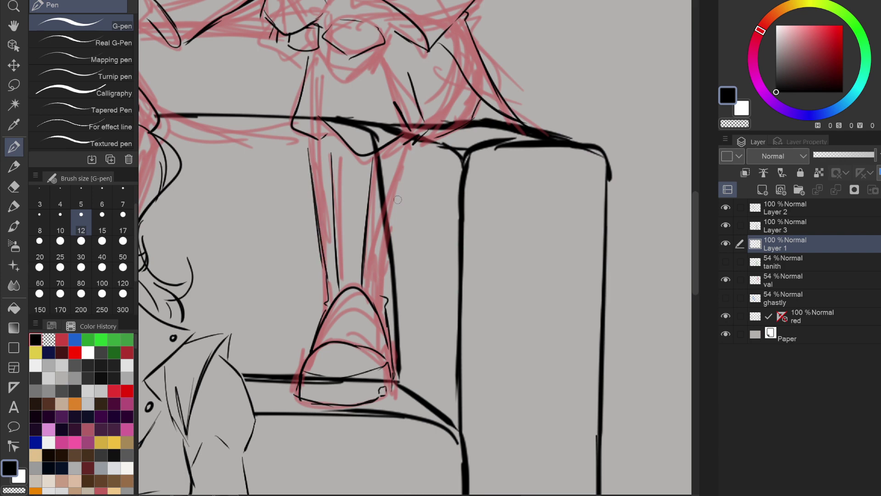
drag(405, 146, 391, 233)
drag(403, 169, 386, 299)
Add two vertical crease lines to the shoe upper and touch up the sole and the trouser leg.
drag(334, 312, 331, 341)
drag(364, 303, 362, 344)
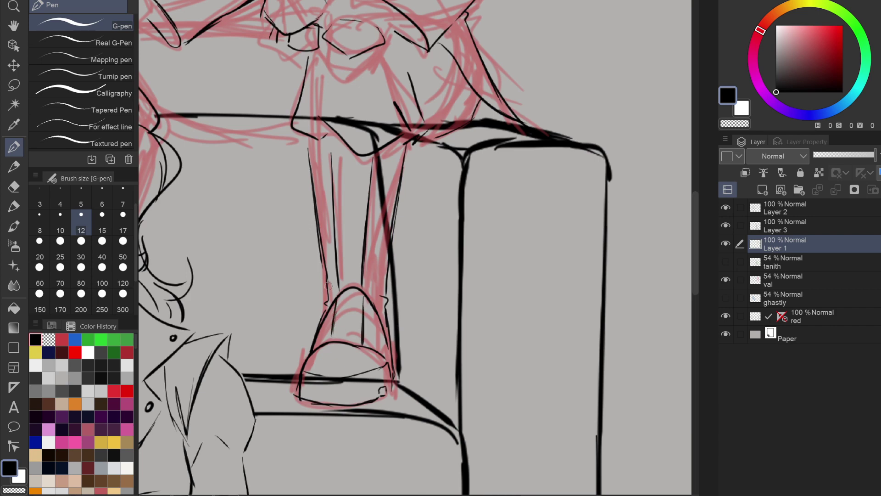
mouse_move(328, 285)
mouse_down()
mouse_move(390, 296)
mouse_move(370, 270)
mouse_up()
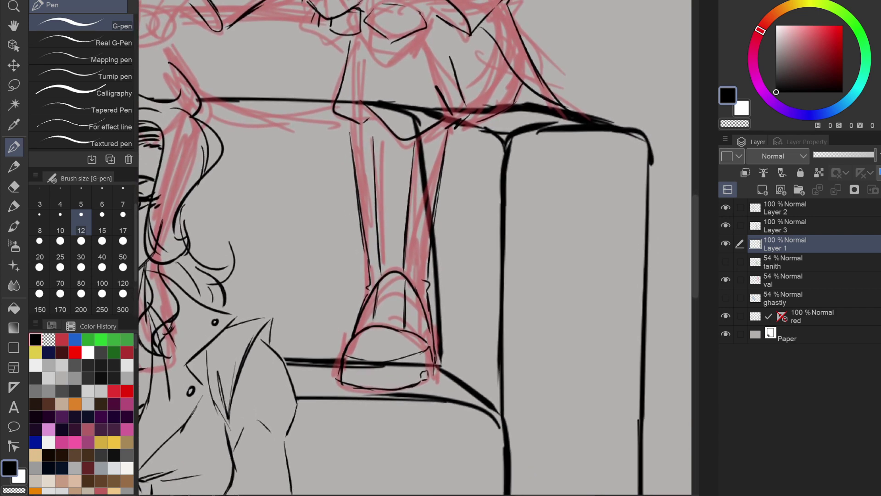
mouse_move(345, 362)
mouse_down()
mouse_move(404, 369)
mouse_move(432, 353)
mouse_move(434, 336)
mouse_move(451, 349)
mouse_move(445, 355)
mouse_up()
drag(372, 157, 407, 175)
Ink the fabric folds on the near thigh and hip, undoing the unwanted stroke.
scroll(407, 176, up, 3)
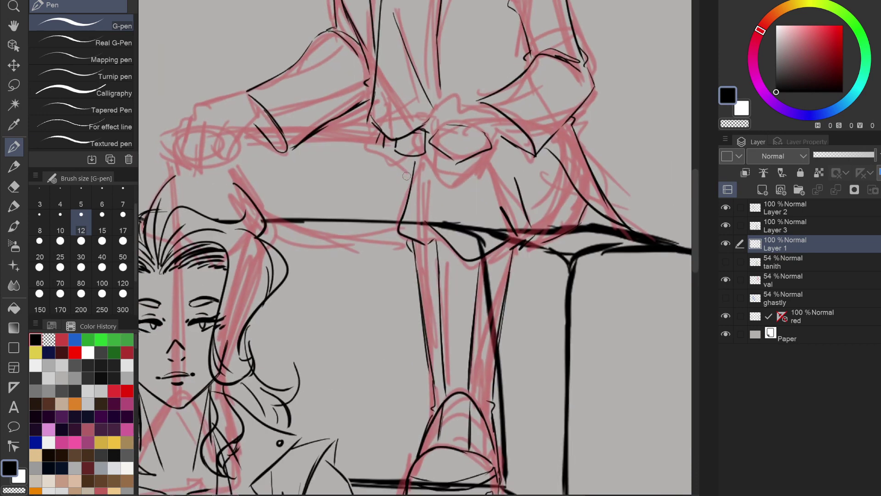
drag(519, 171, 530, 203)
drag(518, 169, 523, 243)
mouse_move(530, 202)
mouse_down()
mouse_move(572, 186)
mouse_move(525, 204)
mouse_move(535, 299)
mouse_up()
key(ctrl+z)
scroll(533, 220, down, 2)
scroll(536, 294, up, 1)
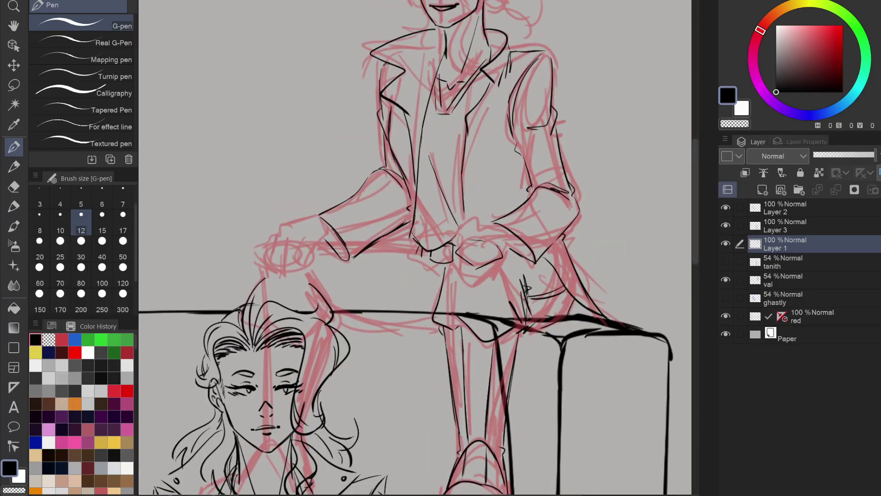
Ink the other leg's bent knee above the seated woman's head and the double line along the thigh's underside.
drag(415, 247, 529, 217)
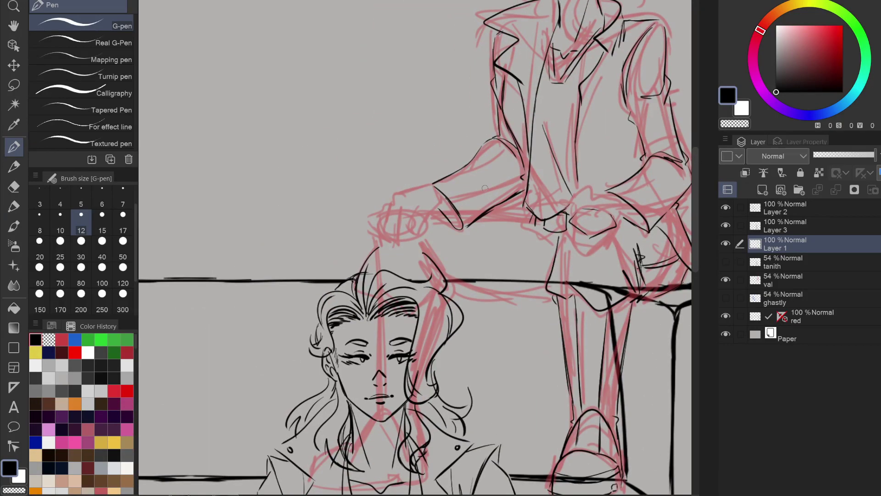
mouse_move(387, 220)
mouse_down()
mouse_move(378, 240)
mouse_move(381, 286)
mouse_up()
drag(378, 248, 379, 270)
mouse_move(431, 248)
mouse_down()
mouse_move(453, 308)
mouse_move(415, 311)
mouse_up()
drag(442, 248, 332, 264)
drag(344, 297, 430, 301)
drag(328, 271, 434, 273)
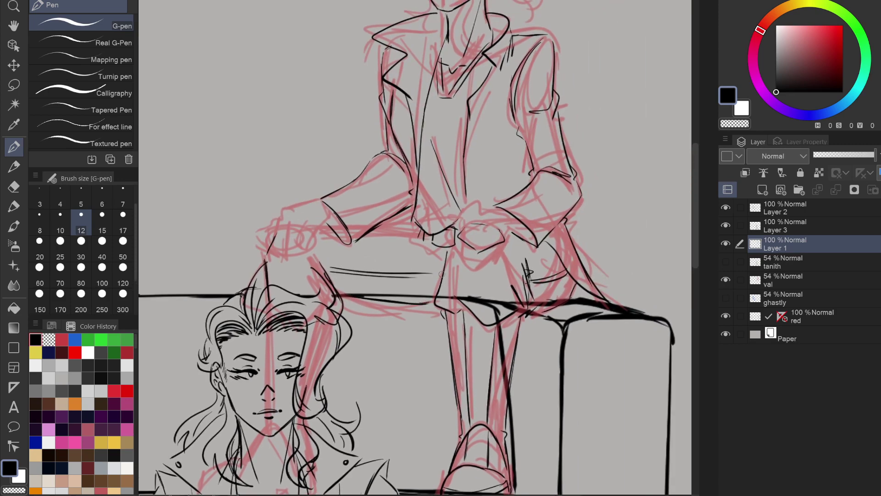
Add short crease strokes at the crotch and behind the bent knee of the outstretched leg.
drag(421, 236, 436, 275)
drag(416, 254, 441, 280)
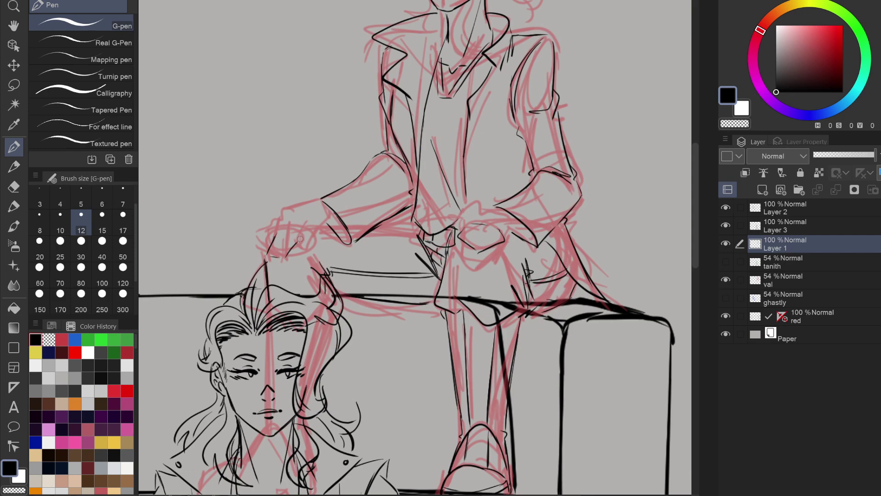
Ink the top contour of the outstretched thigh from the knee to the waist, undoing the unwanted attempts.
mouse_move(288, 225)
mouse_down()
mouse_move(407, 219)
mouse_move(338, 226)
mouse_up()
key(ctrl+z)
key(ctrl+z)
drag(278, 232, 366, 221)
key(ctrl+z)
key(ctrl+z)
Erase the part of the thigh contour that crosses the sleeve cuff and forearm using transparent colour.
key(c)
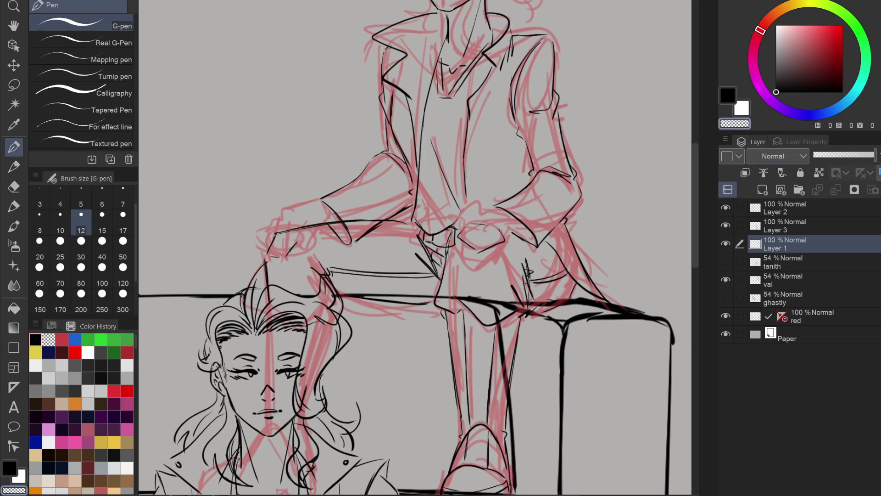
scroll(377, 211, up, 3)
click(248, 232)
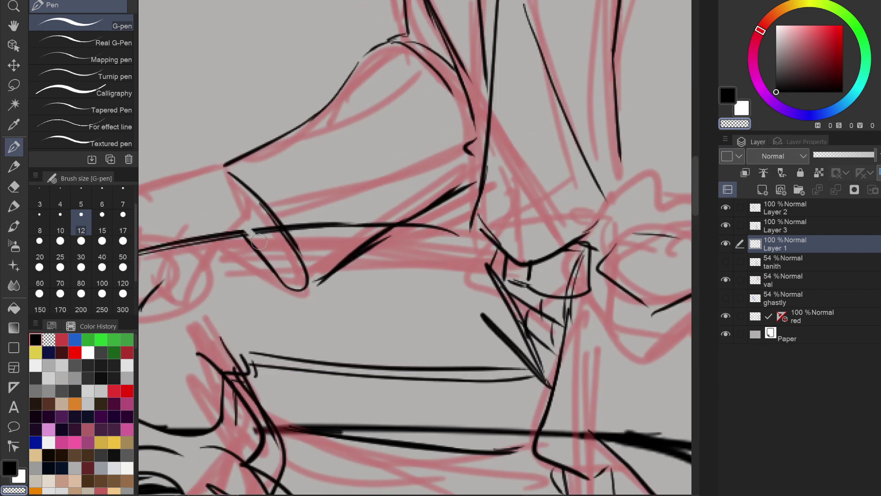
mouse_move(253, 230)
mouse_down()
mouse_move(278, 229)
mouse_move(284, 239)
mouse_move(293, 224)
mouse_move(303, 235)
mouse_move(398, 224)
mouse_move(383, 232)
mouse_up()
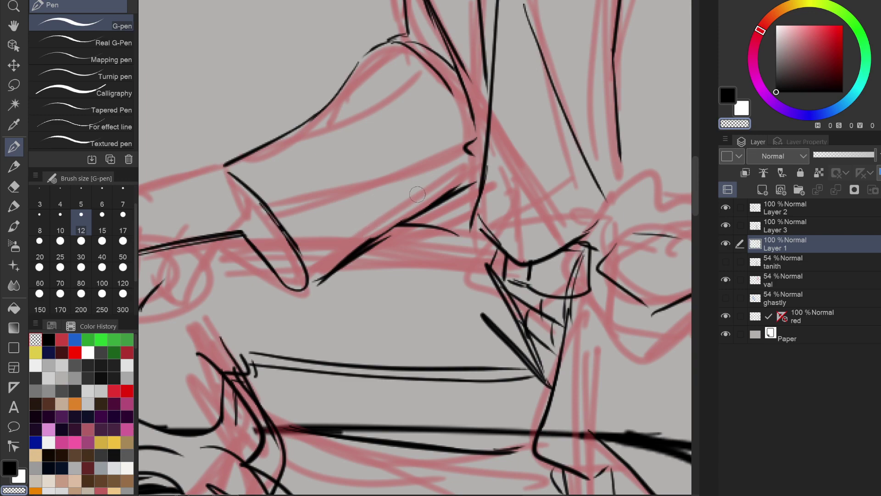
scroll(457, 269, down, 2)
drag(565, 289, 466, 278)
scroll(465, 278, up, 2)
mouse_move(419, 236)
mouse_down()
mouse_move(421, 224)
mouse_move(402, 275)
mouse_move(463, 254)
mouse_up()
scroll(425, 255, down, 4)
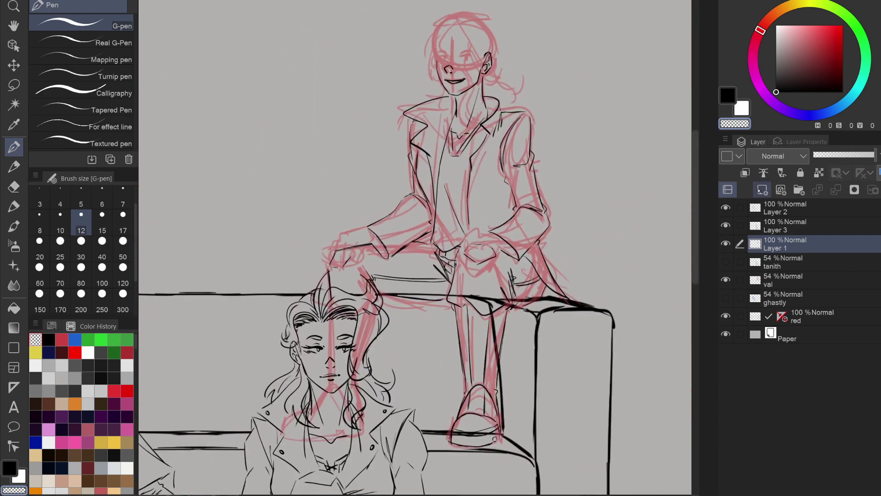
Add a new raster layer above Layer 1 and ink the knuckles and wrist of the hand on the outstretched knee in black.
click(763, 190)
click(727, 96)
scroll(370, 252, up, 3)
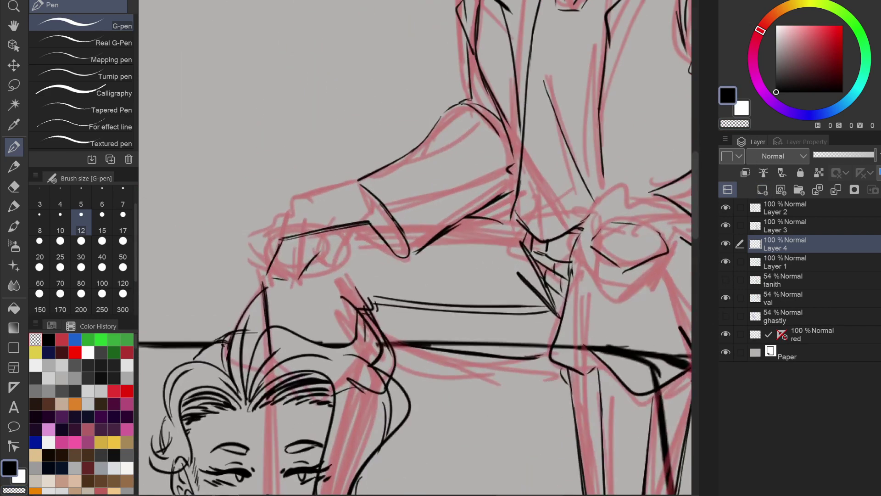
drag(310, 207, 257, 249)
key(ctrl+z)
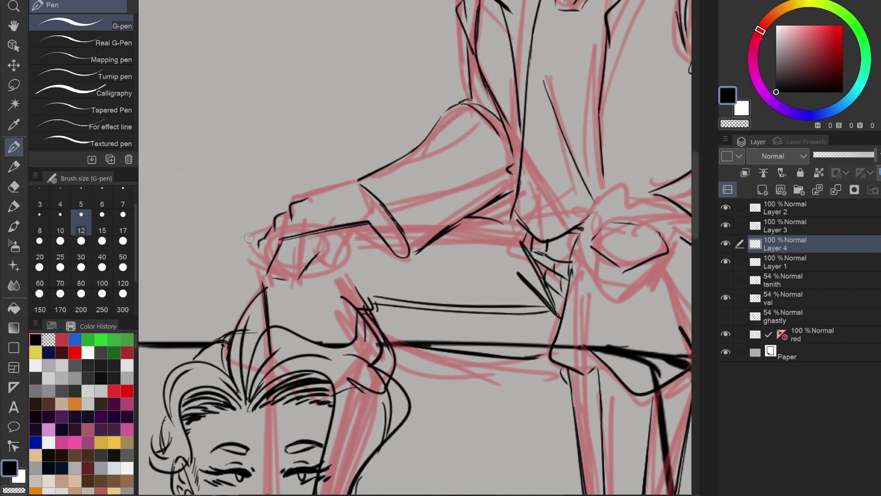
mouse_move(290, 214)
mouse_down()
mouse_move(288, 269)
mouse_move(286, 257)
mouse_move(303, 294)
mouse_up()
mouse_move(369, 202)
mouse_down()
mouse_move(370, 226)
mouse_move(344, 260)
mouse_move(335, 252)
mouse_move(339, 263)
mouse_up()
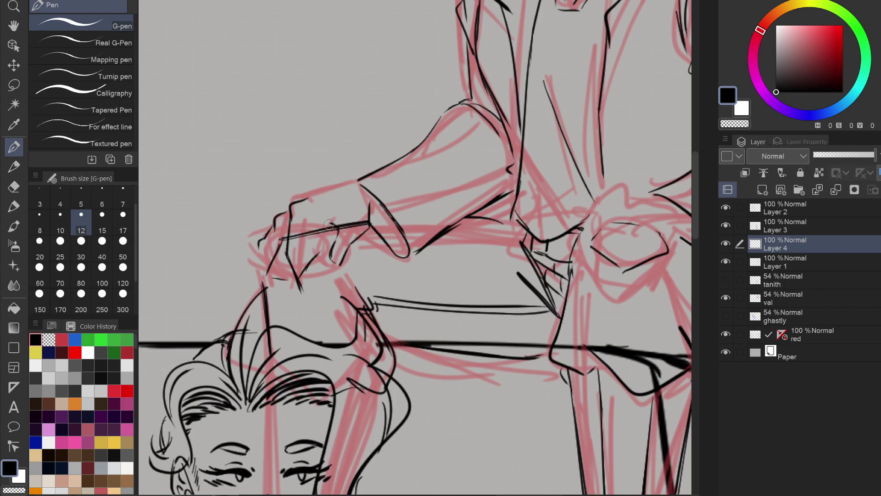
Ink the fingers of the hand draped over the outstretched knee.
mouse_move(333, 226)
mouse_down()
mouse_move(309, 229)
mouse_move(310, 290)
mouse_move(298, 287)
mouse_up()
mouse_move(277, 227)
mouse_down()
mouse_move(269, 273)
mouse_move(296, 294)
mouse_up()
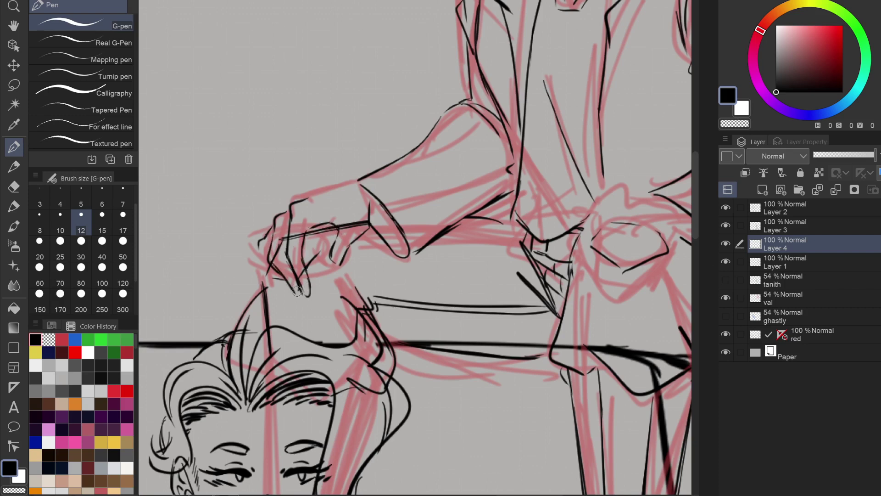
drag(258, 238, 287, 292)
drag(258, 251, 269, 280)
drag(265, 271, 281, 292)
Ink the other hand resting on the front knee, with its knuckle outline, thumb side and first fingers.
mouse_move(306, 201)
mouse_down()
mouse_move(363, 183)
mouse_move(205, 154)
mouse_up()
key(ctrl+plus)
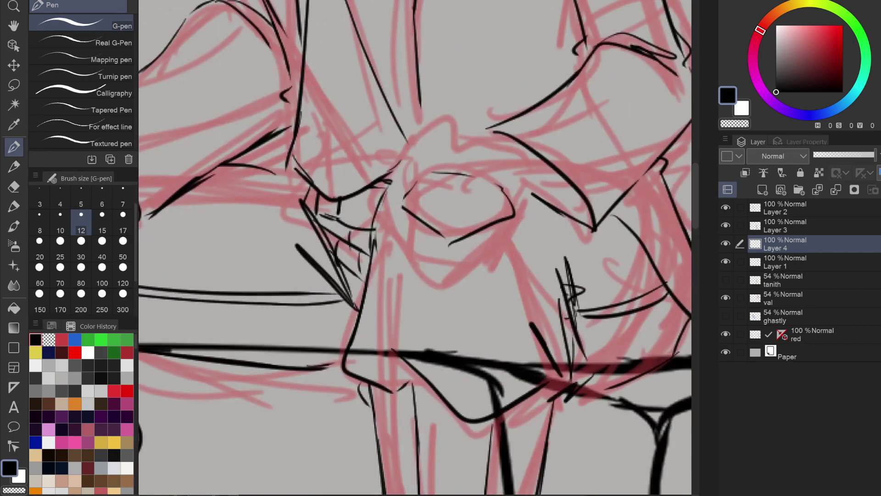
mouse_move(418, 134)
mouse_down()
mouse_move(475, 145)
mouse_move(545, 187)
mouse_move(381, 181)
mouse_move(391, 229)
mouse_up()
drag(386, 189, 395, 238)
mouse_move(448, 157)
mouse_down()
mouse_move(413, 208)
mouse_move(408, 270)
mouse_move(439, 240)
mouse_move(446, 210)
mouse_up()
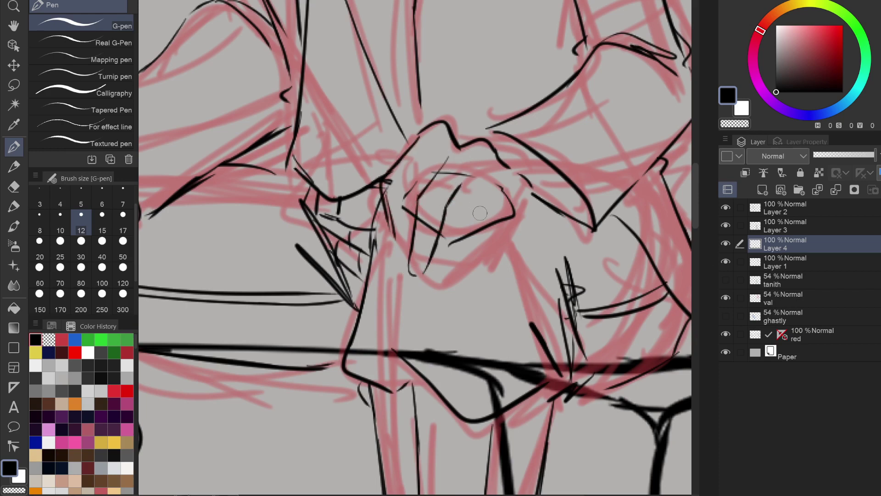
drag(491, 186, 440, 275)
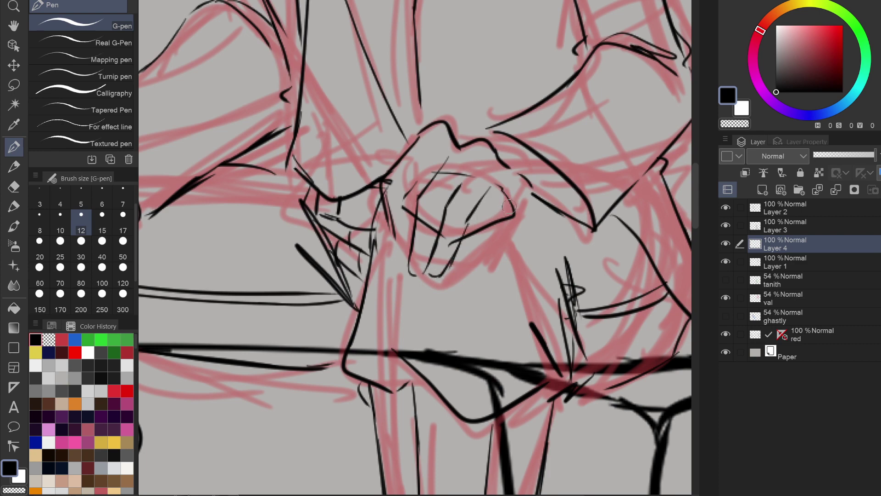
Complete the front hand with the remaining fingers, the thumb and the wrist lines at the sleeve cuff.
mouse_move(530, 187)
mouse_down()
mouse_move(507, 233)
mouse_move(463, 273)
mouse_up()
mouse_move(479, 232)
mouse_down()
mouse_move(456, 270)
mouse_move(492, 201)
mouse_move(482, 223)
mouse_up()
drag(500, 191, 488, 209)
mouse_move(436, 161)
mouse_down()
mouse_move(403, 227)
mouse_move(402, 253)
mouse_move(394, 251)
mouse_up()
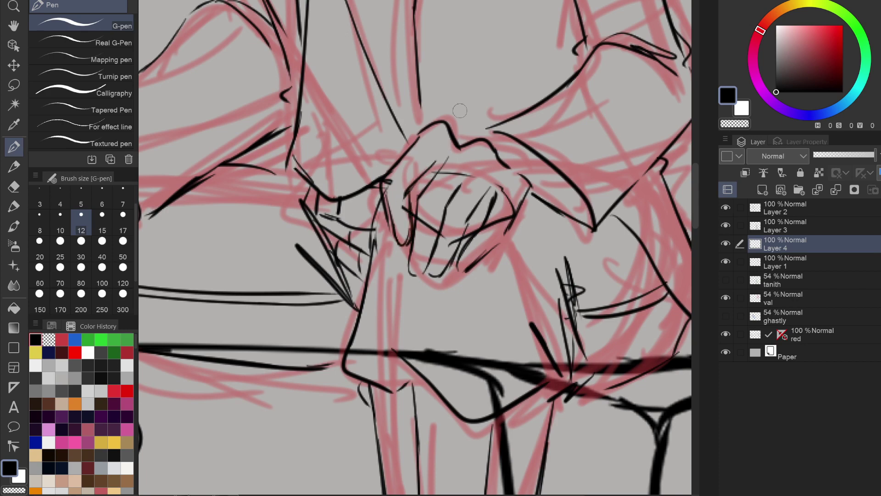
drag(448, 122, 493, 136)
mouse_move(537, 165)
mouse_down()
mouse_move(526, 193)
mouse_move(551, 166)
mouse_up()
Select Layer 1 and erase the knee outline showing through the front hand using transparent colour.
scroll(480, 240, down, 1)
key(alt+bracketleft)
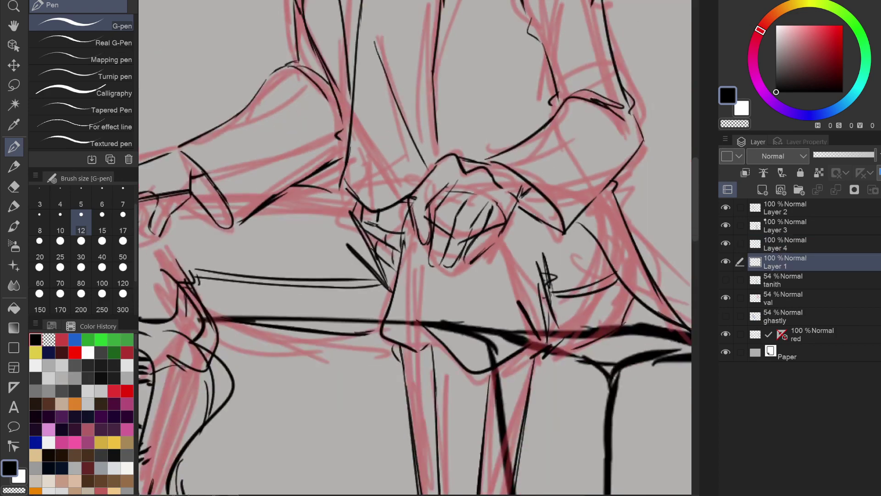
key(c)
mouse_move(424, 221)
mouse_down()
mouse_move(424, 202)
mouse_move(440, 228)
mouse_up()
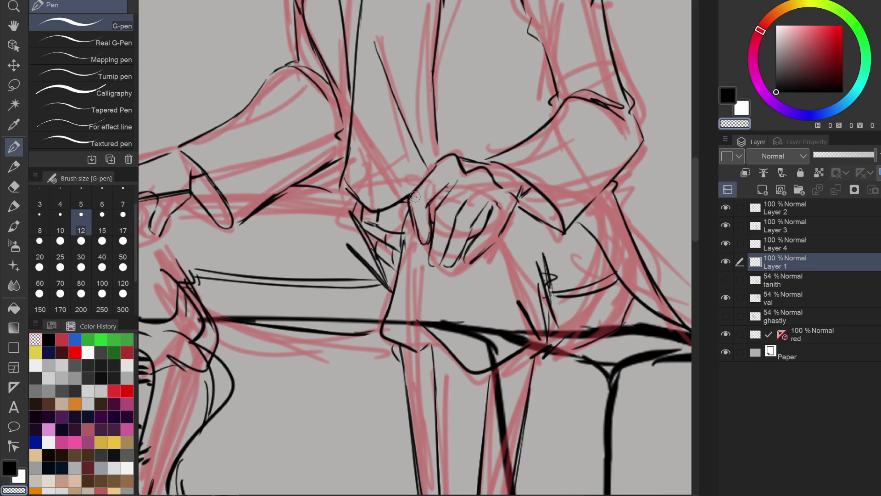
Erase the straight line crossing the hand on the outstretched knee on Layer 1 using transparent colour.
drag(445, 153, 573, 183)
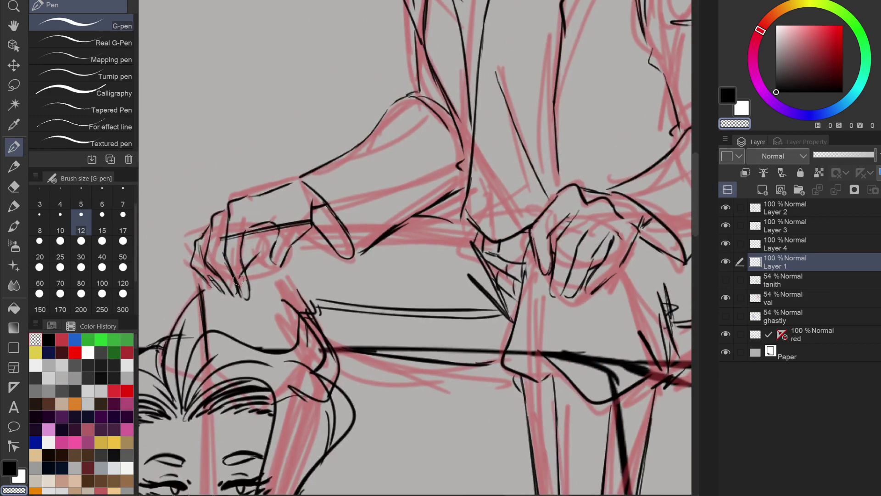
mouse_move(223, 251)
mouse_down()
mouse_move(278, 224)
mouse_move(282, 232)
mouse_move(285, 220)
mouse_move(287, 230)
mouse_move(309, 216)
mouse_up()
mouse_move(255, 228)
mouse_down()
mouse_move(246, 232)
mouse_move(290, 219)
mouse_up()
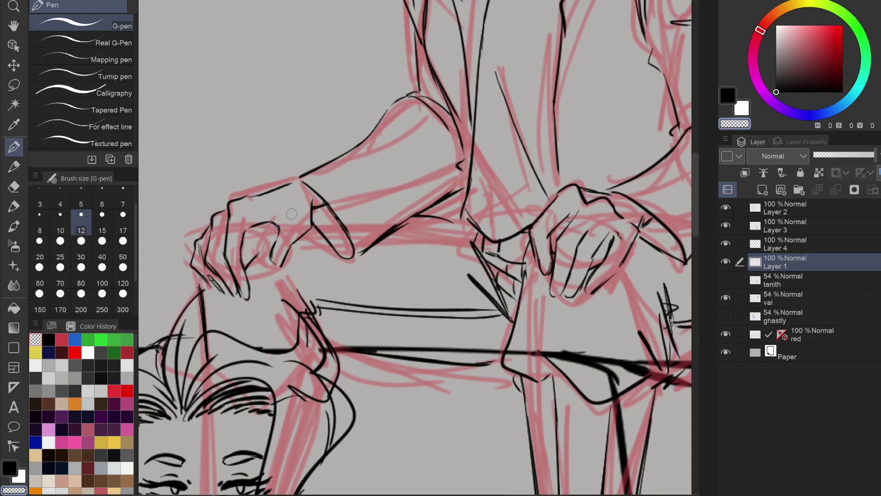
Touch up the curled finger line of the outstretched-knee hand on Layer 4 with black, erasing the excess.
key(c)
click(802, 242)
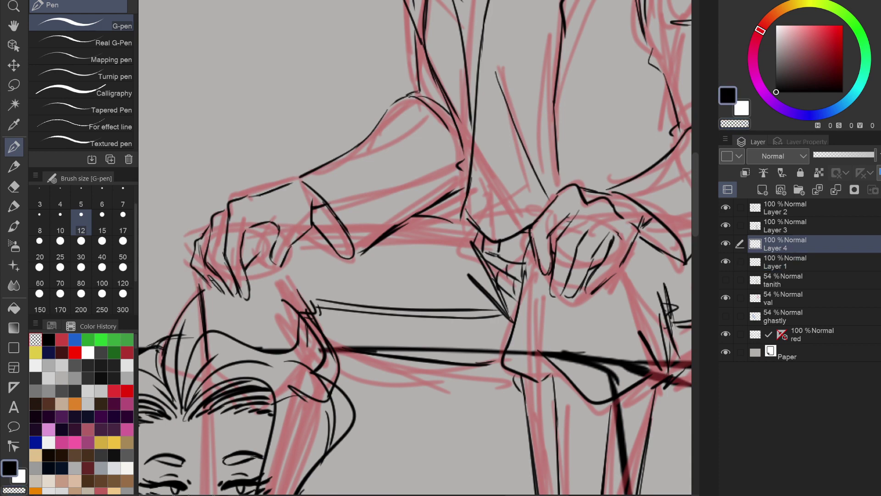
drag(245, 233, 271, 229)
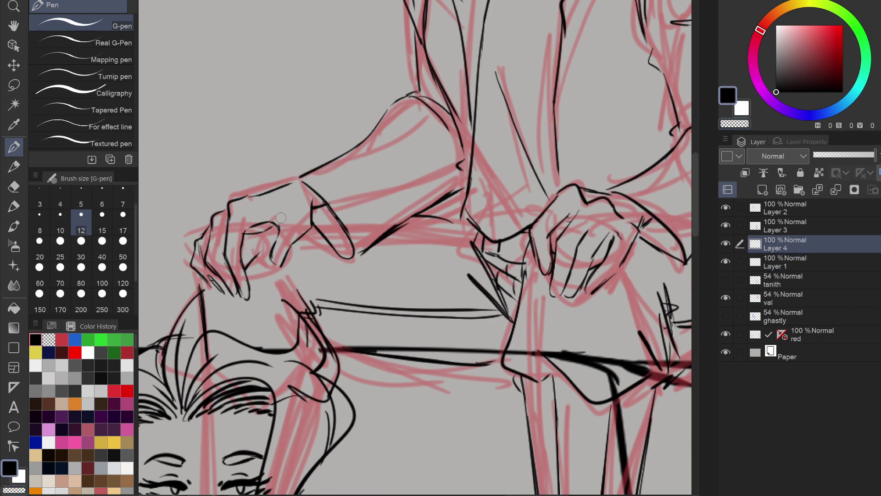
key(ctrl+z)
drag(250, 228, 242, 254)
key(c)
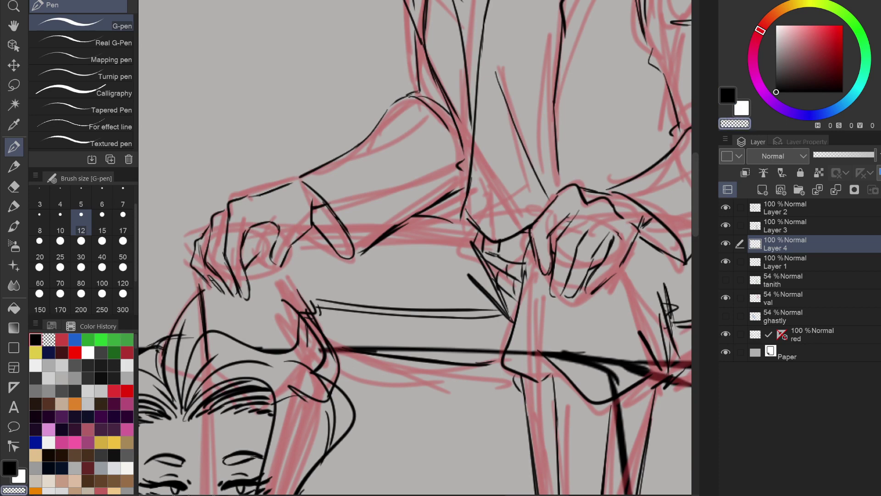
drag(242, 235, 240, 240)
Toggle the visibility of Layer 1 and the val sketch layer to check the figure's line art.
scroll(647, 350, down, 4)
scroll(647, 350, up, 2)
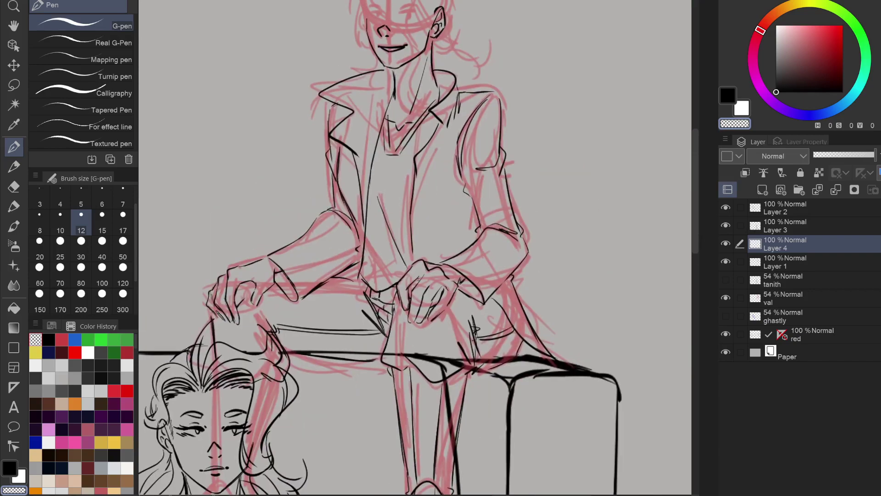
key(x)
click(725, 261)
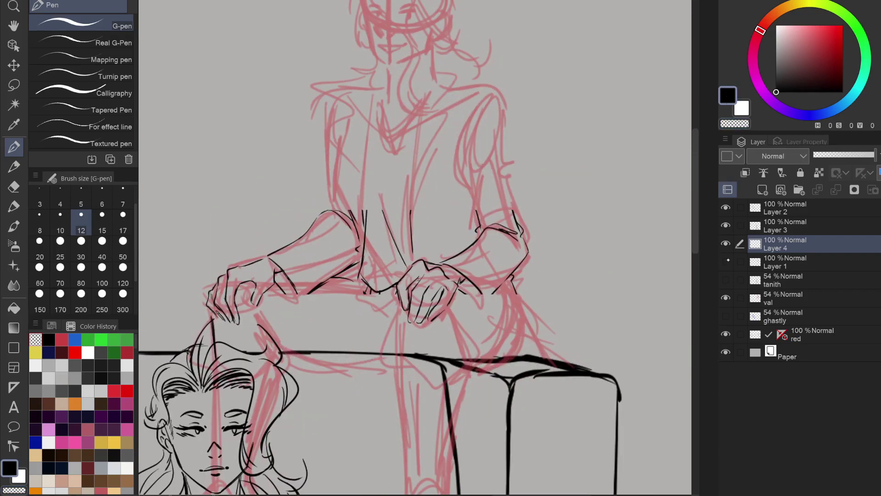
scroll(544, 255, down, 3)
click(726, 261)
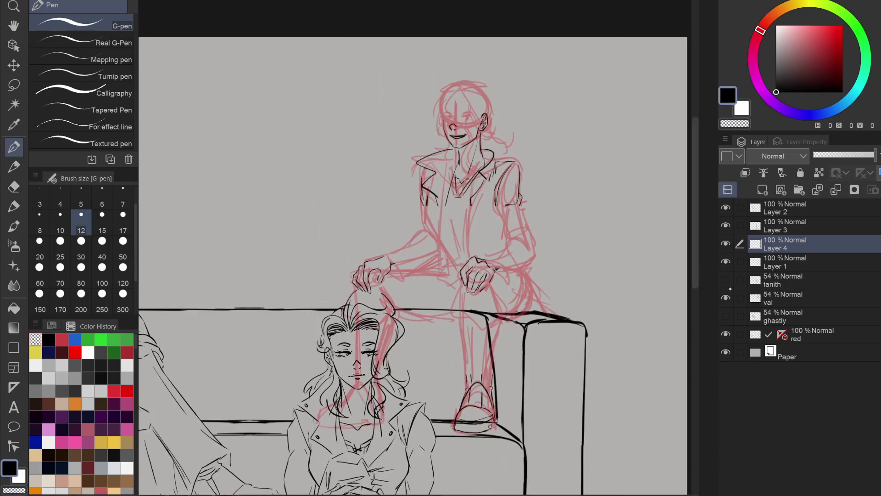
click(725, 297)
click(725, 298)
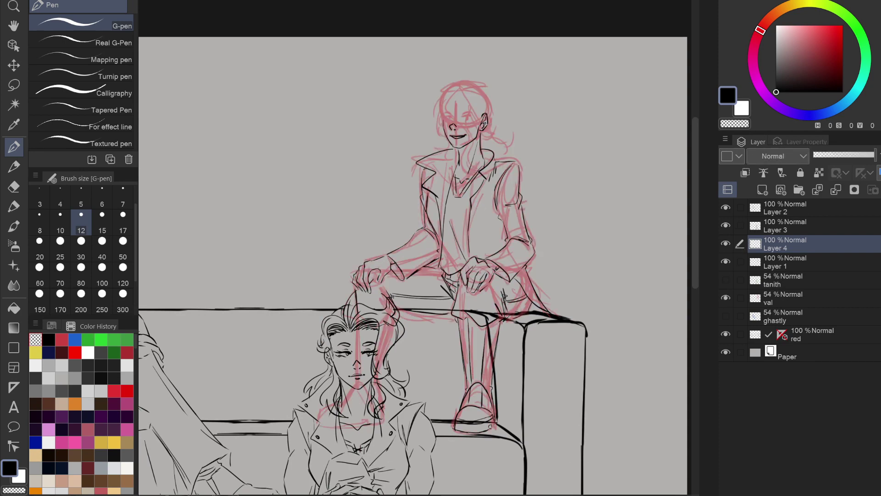
Ink the centre parting and the long front lock sweeping across the face and curling down to the collar.
drag(496, 114, 470, 235)
scroll(470, 235, up, 5)
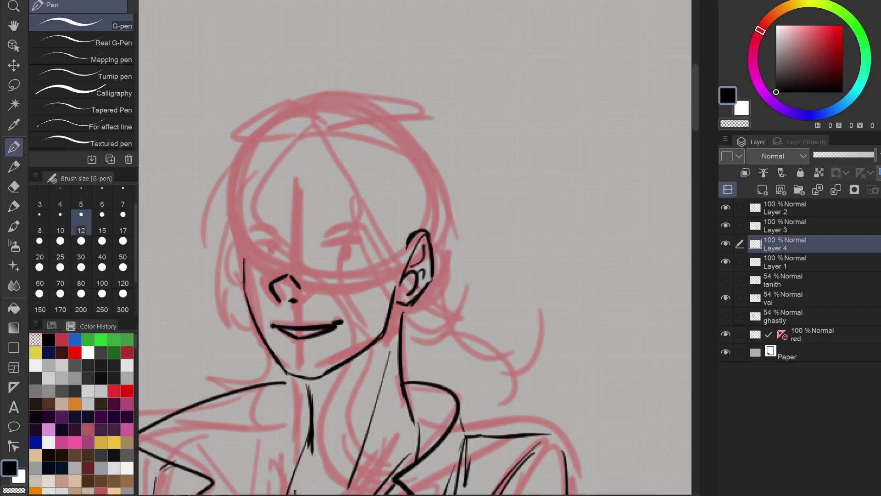
mouse_move(305, 126)
mouse_down()
mouse_move(261, 204)
mouse_move(339, 173)
mouse_up()
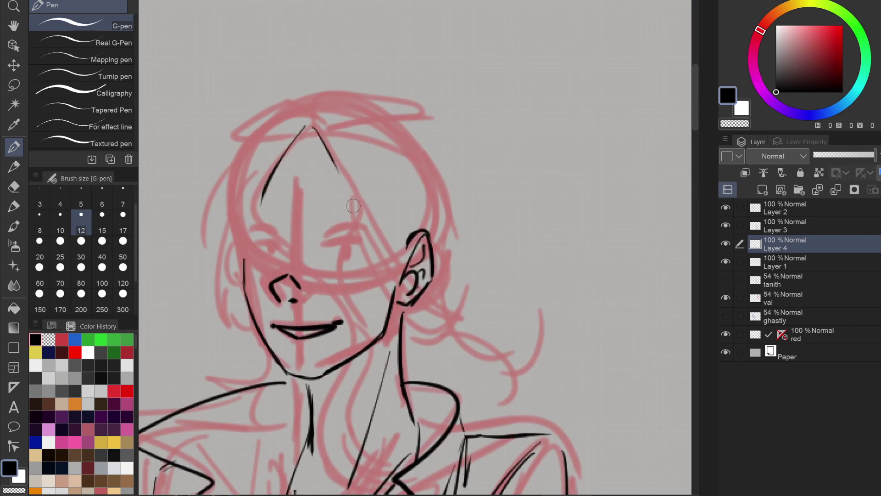
mouse_move(261, 205)
mouse_down()
mouse_move(266, 230)
mouse_move(351, 344)
mouse_up()
mouse_move(342, 301)
mouse_down()
mouse_move(353, 330)
mouse_move(358, 453)
mouse_move(390, 432)
mouse_up()
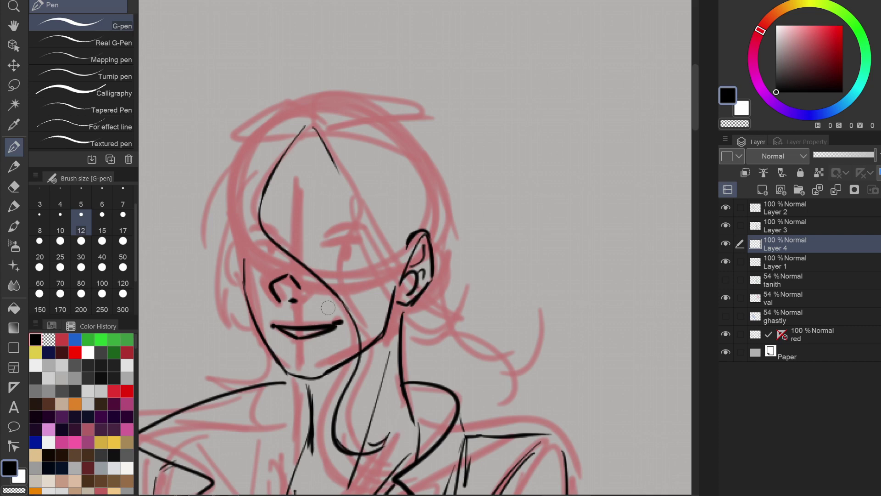
mouse_move(316, 127)
mouse_down()
mouse_move(353, 207)
mouse_move(359, 289)
mouse_up()
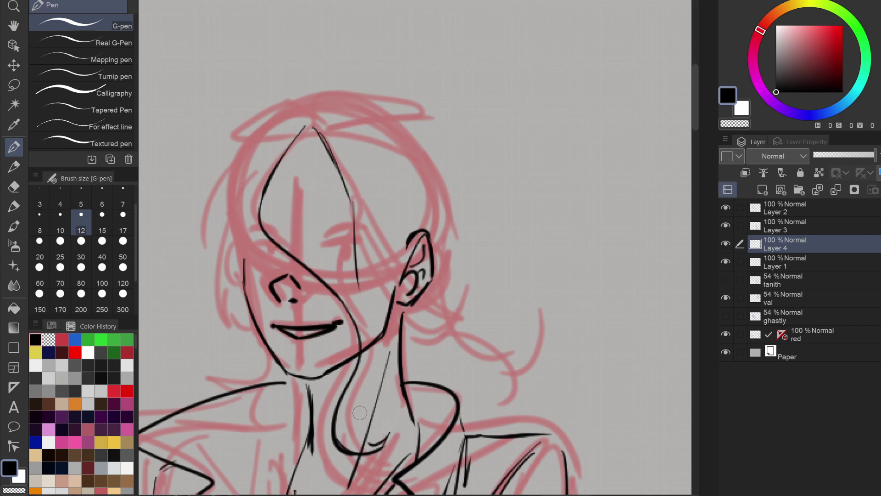
drag(360, 387, 363, 441)
drag(371, 327, 359, 397)
drag(358, 276, 371, 339)
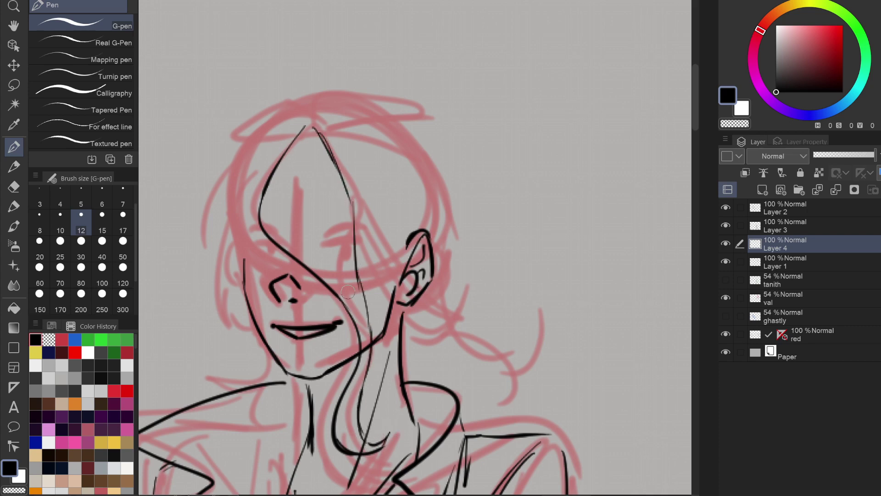
Ink the hair section swept back from the temple under the ear to the nape, with its tied end.
mouse_move(353, 217)
mouse_down()
mouse_move(373, 299)
mouse_move(398, 327)
mouse_up()
key(ctrl+z)
drag(354, 254, 448, 334)
mouse_move(352, 219)
mouse_down()
mouse_move(423, 300)
mouse_move(450, 310)
mouse_move(445, 335)
mouse_up()
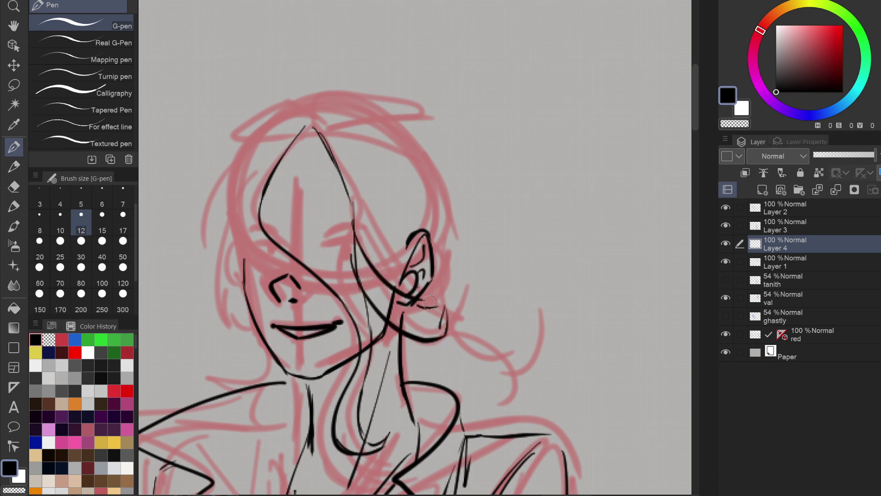
drag(449, 303, 441, 325)
Ink the hair strands framing the far side of the face, running from the parting past the cheek.
drag(257, 220, 241, 304)
mouse_move(266, 161)
mouse_down()
mouse_move(211, 250)
mouse_move(231, 298)
mouse_up()
mouse_move(228, 240)
mouse_down()
mouse_move(245, 315)
mouse_move(221, 248)
mouse_up()
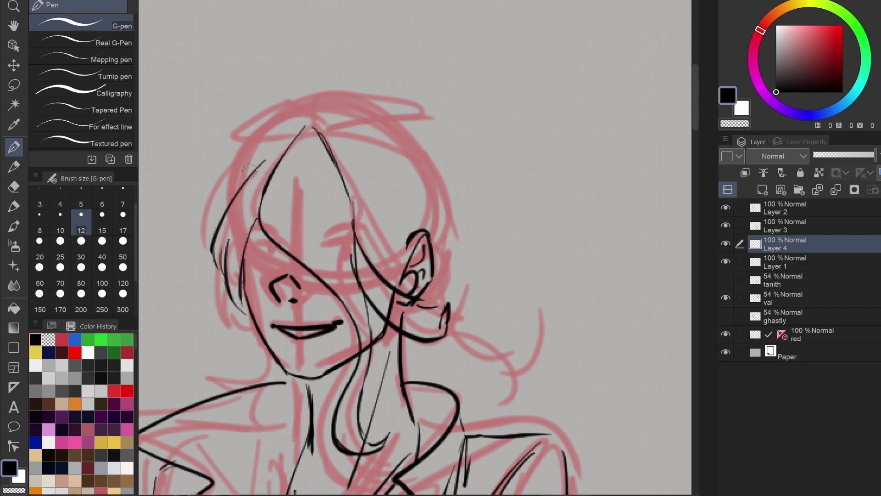
mouse_move(298, 128)
mouse_down()
mouse_move(216, 214)
mouse_move(213, 229)
mouse_up()
drag(244, 153, 260, 145)
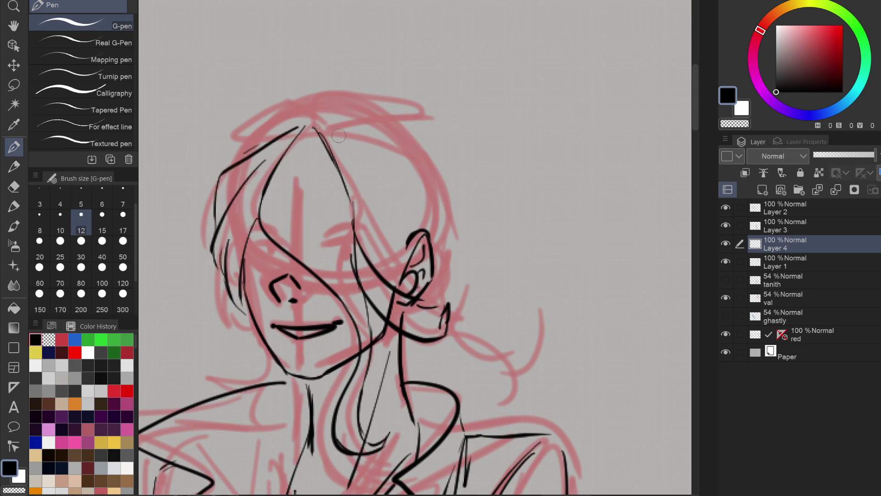
Ink the crown outline and back of the head, with dense strands at the temple in front of the ear.
mouse_move(329, 128)
mouse_down()
mouse_move(391, 159)
mouse_move(429, 224)
mouse_up()
mouse_move(356, 227)
mouse_down()
mouse_move(413, 248)
mouse_move(391, 272)
mouse_move(413, 296)
mouse_up()
mouse_move(353, 222)
mouse_down()
mouse_move(358, 266)
mouse_move(390, 296)
mouse_up()
drag(363, 239, 392, 285)
mouse_move(308, 129)
mouse_down()
mouse_move(272, 197)
mouse_move(317, 105)
mouse_move(367, 123)
mouse_move(284, 115)
mouse_up()
mouse_move(309, 121)
mouse_down()
mouse_move(272, 129)
mouse_move(396, 128)
mouse_up()
drag(406, 133, 435, 188)
mouse_move(312, 121)
mouse_down()
mouse_move(257, 118)
mouse_move(227, 156)
mouse_up()
mouse_move(271, 116)
mouse_down()
mouse_move(322, 98)
mouse_move(409, 132)
mouse_move(324, 95)
mouse_up()
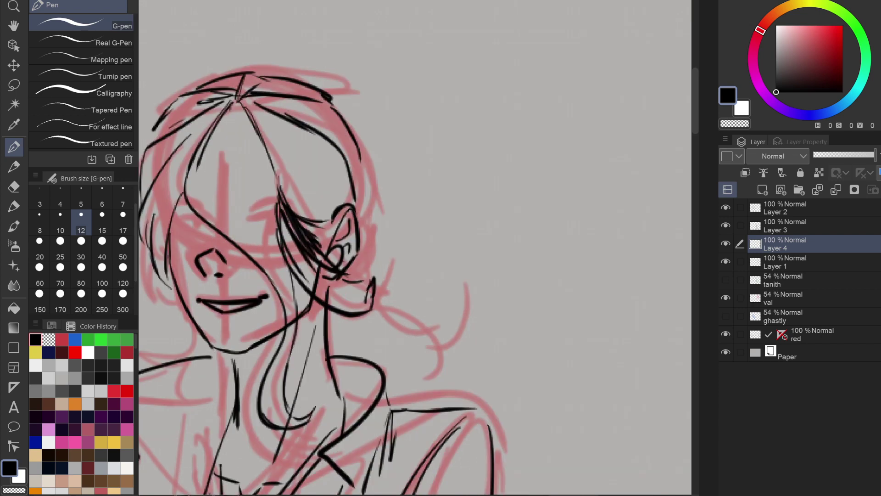
Ink the back-of-head strand and the flicked-out curl behind the ear, redrawing the curl until it fits.
mouse_move(358, 158)
mouse_down()
mouse_move(367, 221)
mouse_move(399, 265)
mouse_up()
mouse_move(418, 214)
mouse_down()
mouse_move(420, 271)
mouse_move(391, 286)
mouse_up()
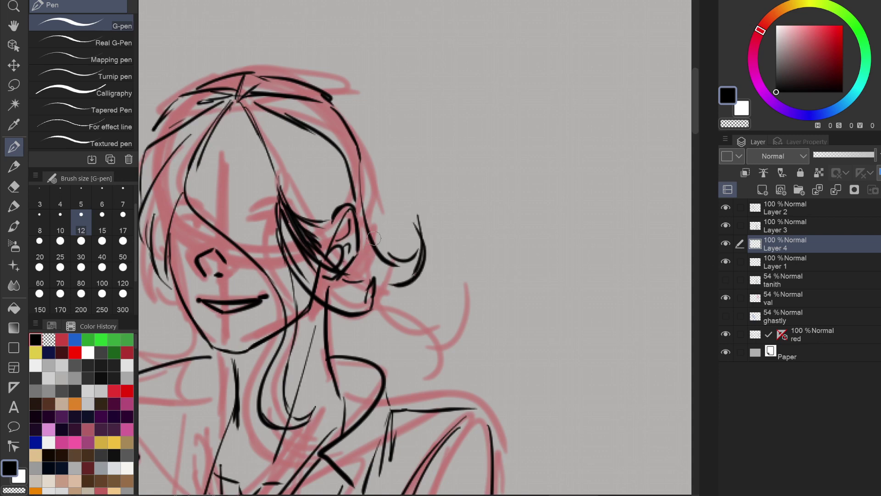
key(ctrl+z)
key(ctrl+z)
key(ctrl+z)
drag(377, 245, 406, 258)
drag(405, 224, 414, 297)
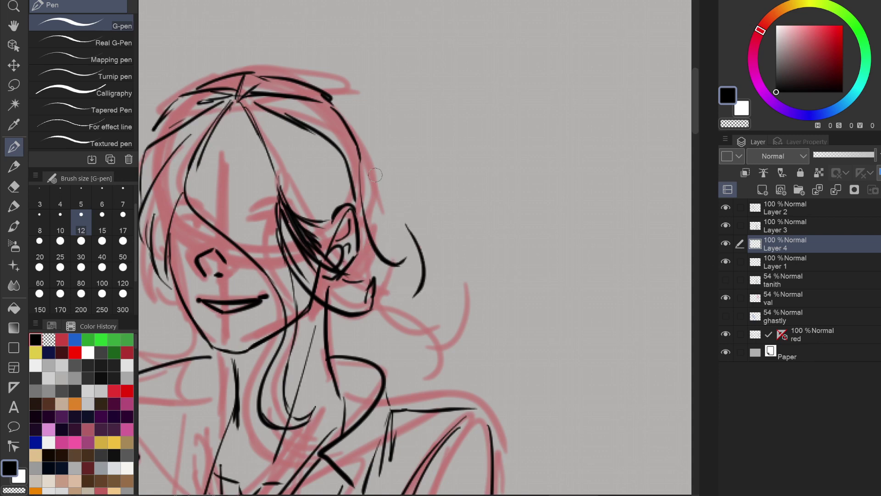
key(ctrl+z)
mouse_move(421, 239)
mouse_down()
mouse_move(376, 289)
mouse_move(430, 326)
mouse_up()
Ink the ponytail falling from the nape to the near shoulder.
drag(459, 361, 458, 380)
drag(426, 322, 444, 390)
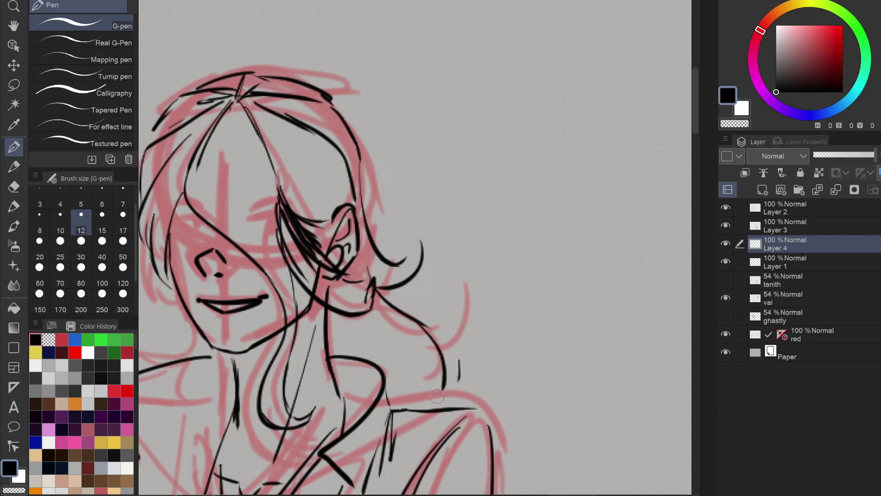
drag(414, 340, 422, 400)
Ink the loose hair below the far cheek and add fine strand lines beside the parting.
drag(357, 318, 487, 267)
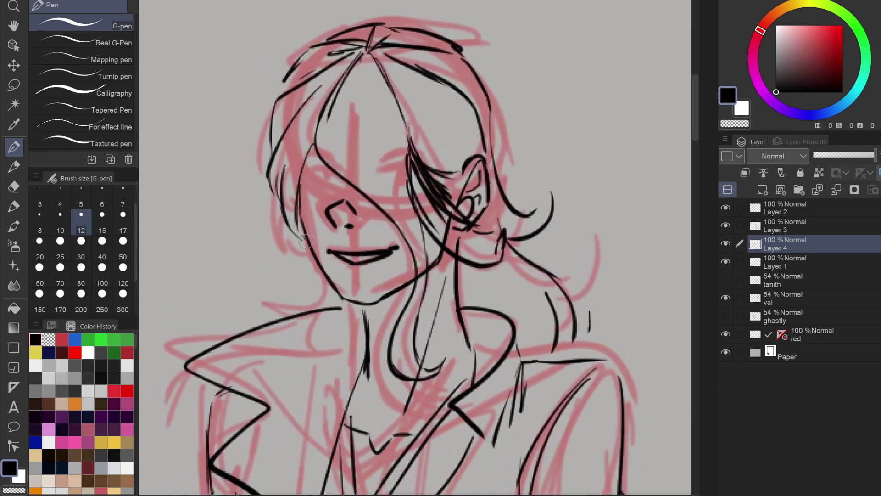
drag(306, 243, 291, 306)
drag(282, 206, 306, 258)
drag(297, 187, 308, 249)
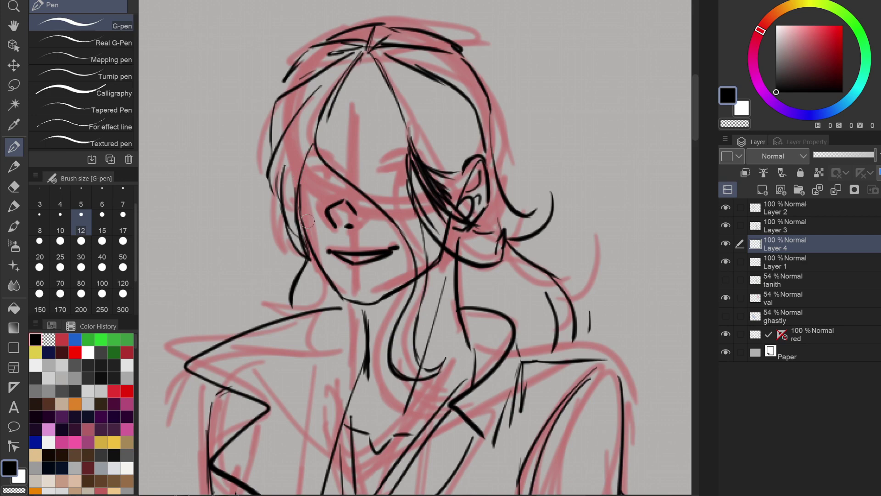
drag(305, 130, 354, 55)
drag(314, 125, 361, 52)
drag(329, 94, 371, 46)
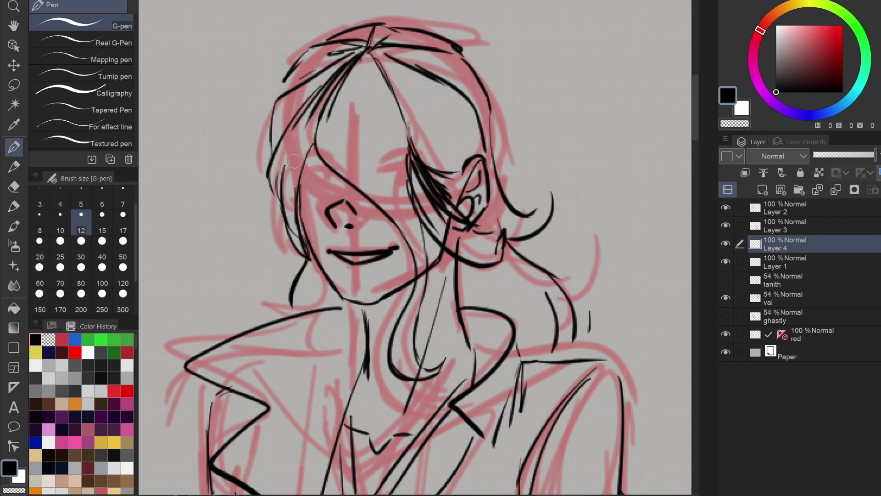
mouse_move(322, 282)
mouse_down()
mouse_move(341, 308)
mouse_move(295, 263)
mouse_up()
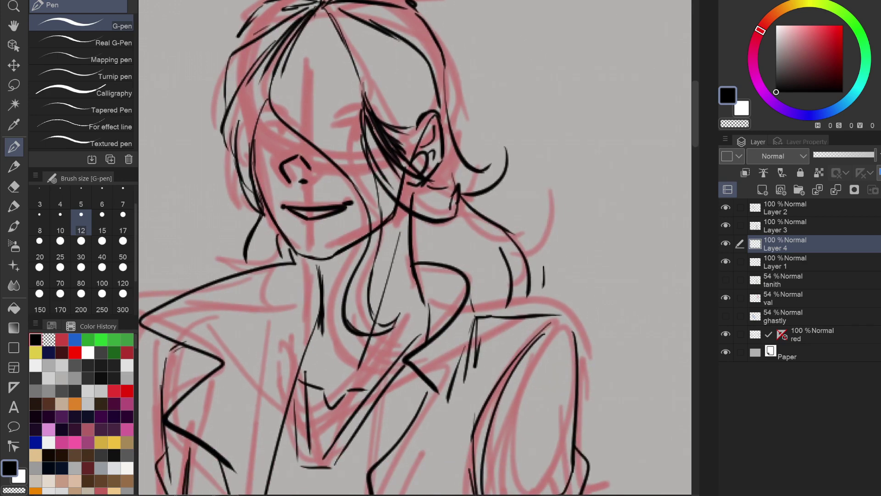
Erase the stray mark beside the ponytail with transparent colour and add black strands to the ponytail's lower end.
click(740, 123)
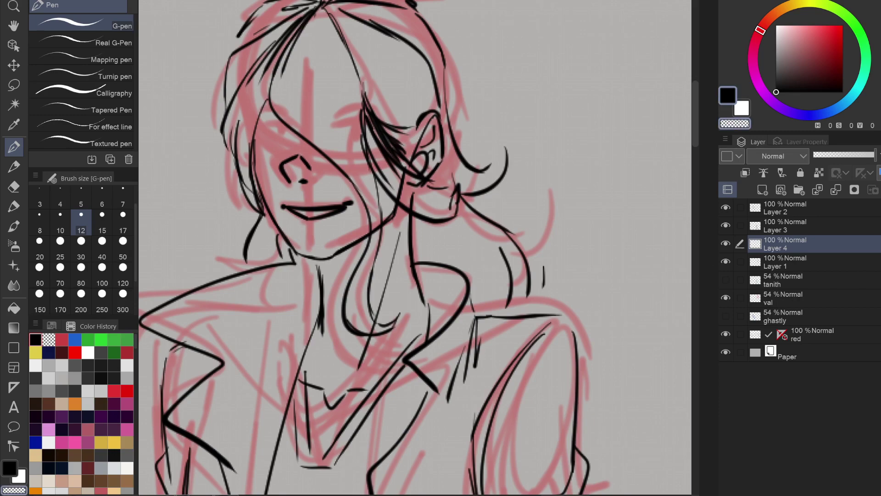
drag(543, 262, 540, 285)
click(728, 94)
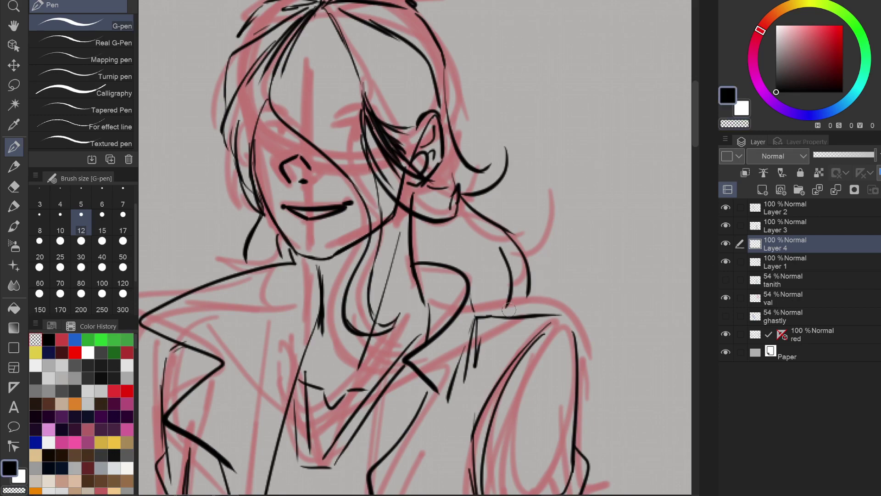
mouse_move(508, 317)
mouse_down()
mouse_move(513, 285)
mouse_move(505, 290)
mouse_up()
drag(510, 262, 502, 294)
drag(493, 149, 519, 291)
Set the G-pen brush size to 20 and fill the hair over the forehead with thick black strokes radiating from the parting.
click(39, 241)
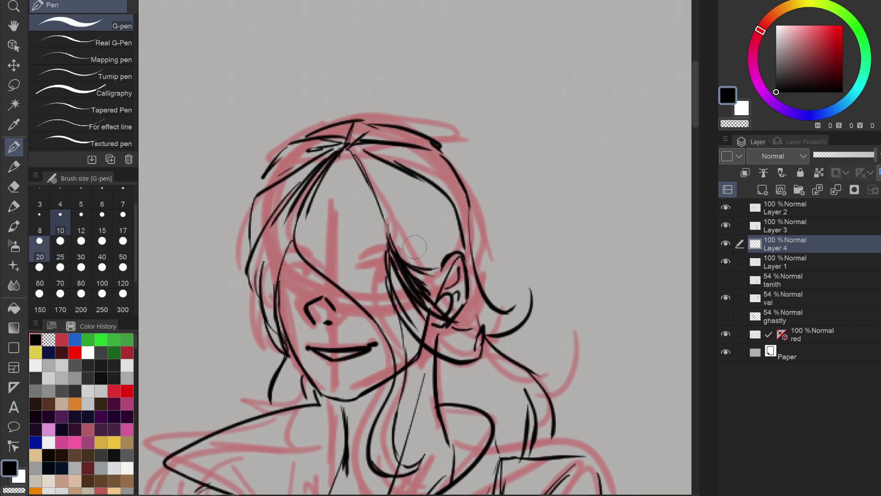
mouse_move(345, 148)
mouse_down()
mouse_move(308, 232)
mouse_move(343, 156)
mouse_move(335, 229)
mouse_move(367, 232)
mouse_up()
mouse_move(347, 151)
mouse_down()
mouse_move(376, 259)
mouse_move(382, 251)
mouse_move(273, 230)
mouse_up()
mouse_move(324, 163)
mouse_down()
mouse_move(281, 223)
mouse_move(258, 210)
mouse_up()
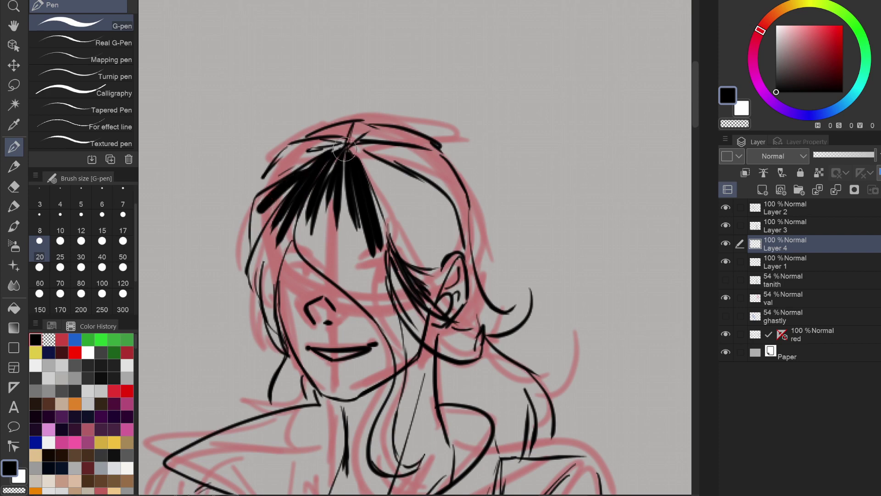
Fill the near side of the crown with thick black strokes radiating from the parting.
mouse_move(353, 140)
mouse_down()
mouse_move(277, 166)
mouse_move(351, 129)
mouse_move(397, 135)
mouse_move(426, 163)
mouse_move(425, 189)
mouse_move(392, 191)
mouse_up()
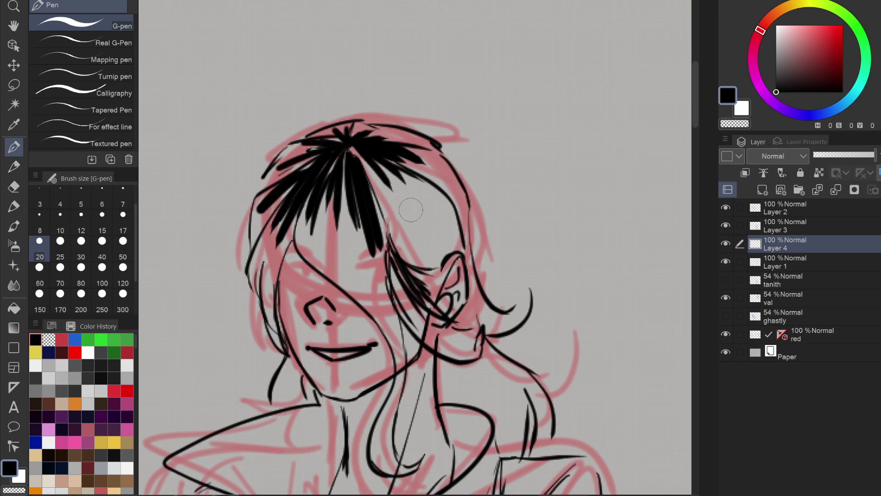
drag(342, 142, 394, 224)
drag(375, 171, 415, 219)
drag(377, 161, 412, 191)
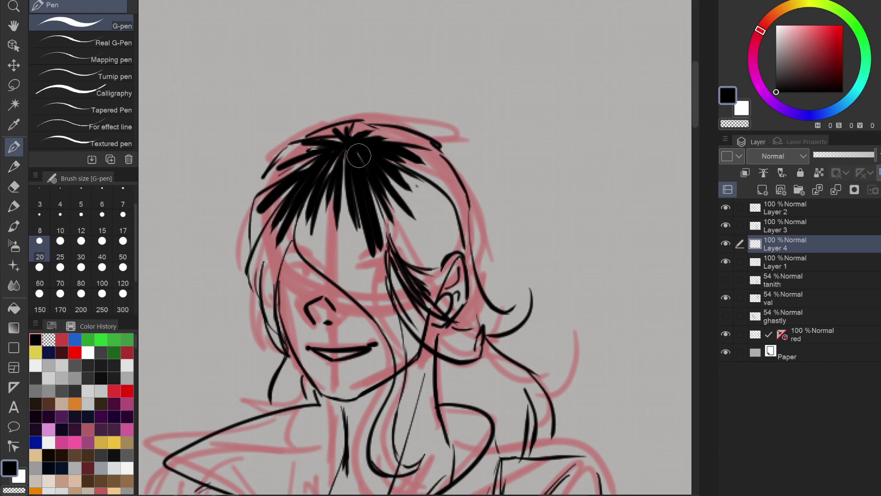
Fill the hair above the ear and along the back of the head in black, leaving a highlight gap.
drag(377, 215, 438, 262)
mouse_move(442, 252)
mouse_down()
mouse_move(433, 234)
mouse_move(439, 208)
mouse_move(452, 211)
mouse_up()
mouse_move(397, 165)
mouse_down()
mouse_move(431, 179)
mouse_move(436, 164)
mouse_up()
mouse_move(424, 151)
mouse_down()
mouse_move(449, 170)
mouse_move(466, 235)
mouse_up()
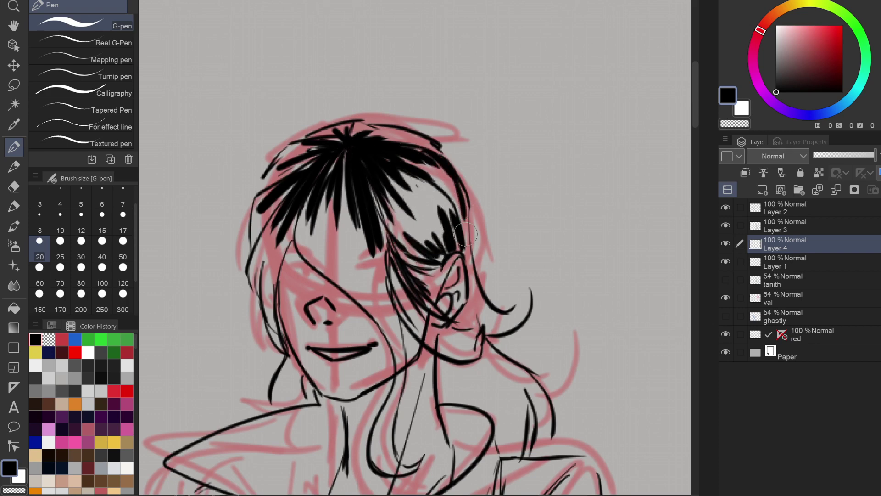
drag(441, 174, 461, 215)
drag(403, 202, 427, 257)
mouse_move(413, 174)
mouse_down()
mouse_move(455, 217)
mouse_move(451, 202)
mouse_up()
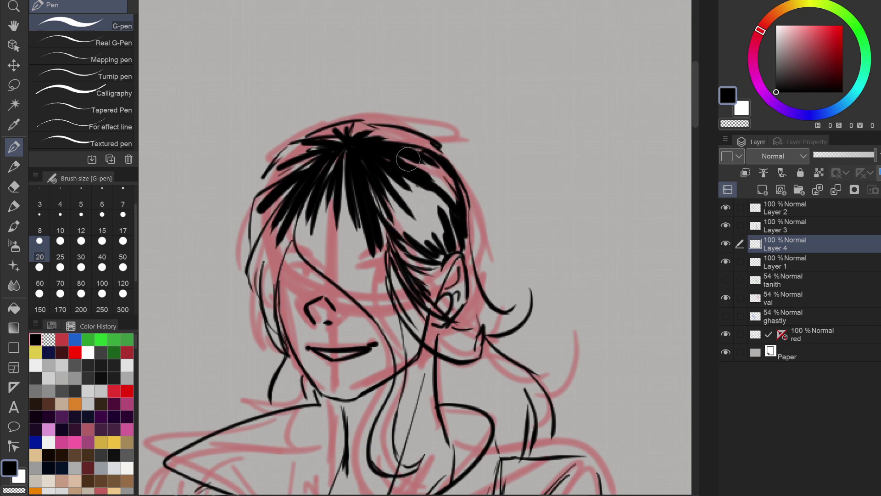
drag(408, 159, 457, 207)
Fill the top of the crown and the far side of the hair down past the cheek with black strokes.
mouse_move(381, 128)
mouse_down()
mouse_move(353, 140)
mouse_move(443, 157)
mouse_move(431, 156)
mouse_up()
mouse_move(345, 125)
mouse_down()
mouse_move(312, 144)
mouse_move(373, 138)
mouse_move(304, 152)
mouse_move(307, 145)
mouse_move(260, 181)
mouse_move(247, 283)
mouse_up()
drag(272, 246, 275, 344)
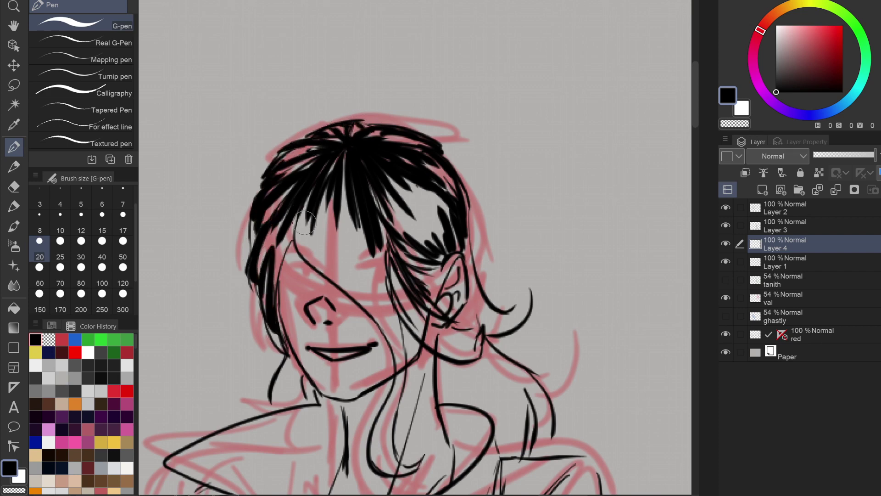
Thicken the start of the front lock and fill the loose hair below the far cheek in black.
drag(299, 213, 311, 261)
drag(304, 214, 313, 264)
mouse_move(278, 319)
mouse_down()
mouse_move(289, 352)
mouse_move(284, 390)
mouse_up()
mouse_move(303, 357)
mouse_down()
mouse_move(299, 398)
mouse_move(270, 398)
mouse_move(288, 401)
mouse_move(284, 408)
mouse_move(312, 399)
mouse_move(288, 392)
mouse_move(275, 411)
mouse_up()
drag(276, 381, 272, 408)
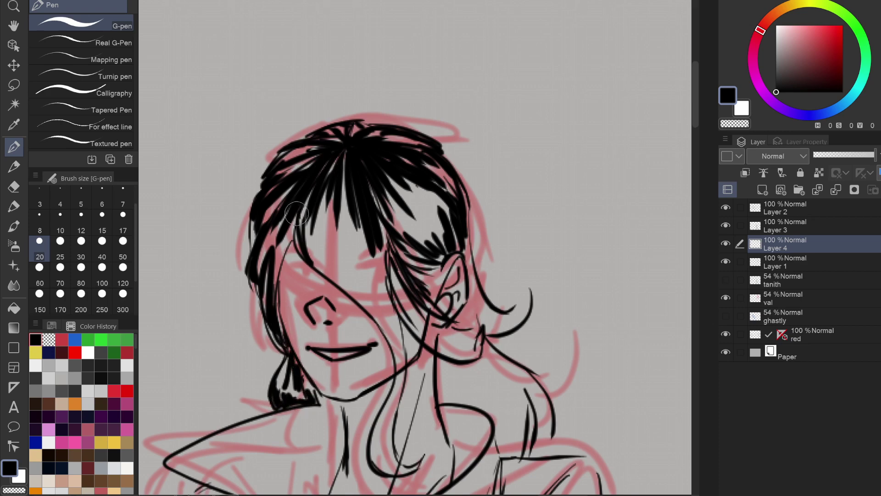
Fill the long front lock sweeping across the face with black strokes down to its curled end at the neck.
drag(297, 214, 290, 248)
drag(338, 273, 395, 333)
drag(361, 264, 398, 337)
drag(316, 253, 362, 300)
drag(306, 222, 361, 289)
mouse_move(340, 223)
mouse_down()
mouse_move(350, 177)
mouse_move(399, 353)
mouse_up()
mouse_move(387, 321)
mouse_down()
mouse_move(403, 390)
mouse_move(388, 406)
mouse_move(375, 454)
mouse_up()
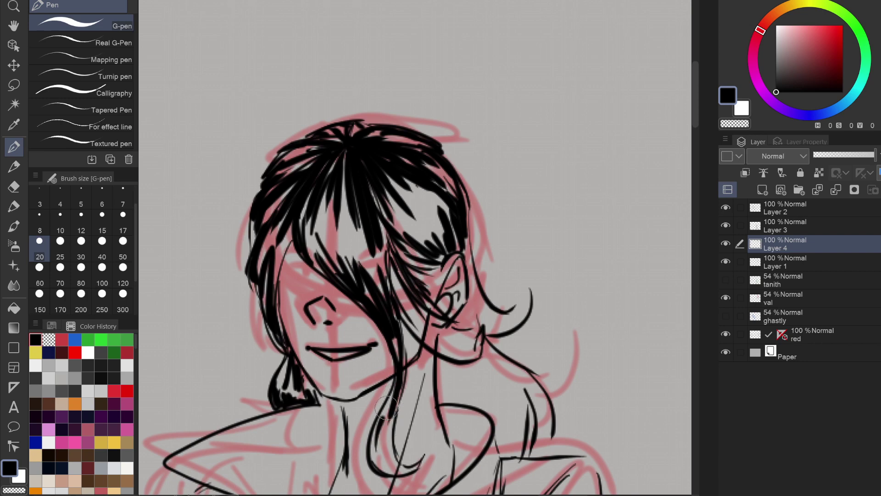
mouse_move(388, 406)
mouse_down()
mouse_move(385, 441)
mouse_move(392, 433)
mouse_move(379, 462)
mouse_move(420, 467)
mouse_up()
Fill the hair gathered beneath the ear and the upturned flick behind the head in black.
mouse_move(391, 286)
mouse_down()
mouse_move(446, 346)
mouse_move(467, 354)
mouse_move(441, 348)
mouse_move(484, 333)
mouse_up()
mouse_move(434, 321)
mouse_down()
mouse_move(501, 327)
mouse_move(531, 303)
mouse_move(513, 322)
mouse_up()
mouse_move(530, 278)
mouse_down()
mouse_move(503, 327)
mouse_move(479, 301)
mouse_move(466, 248)
mouse_move(481, 289)
mouse_up()
drag(482, 289, 464, 222)
mouse_move(484, 329)
mouse_down()
mouse_move(462, 249)
mouse_move(472, 291)
mouse_move(457, 248)
mouse_move(438, 259)
mouse_up()
drag(467, 306, 475, 293)
Ink black strokes where the hair gathers at the nape, leading into the top of the ponytail.
drag(449, 240, 359, 137)
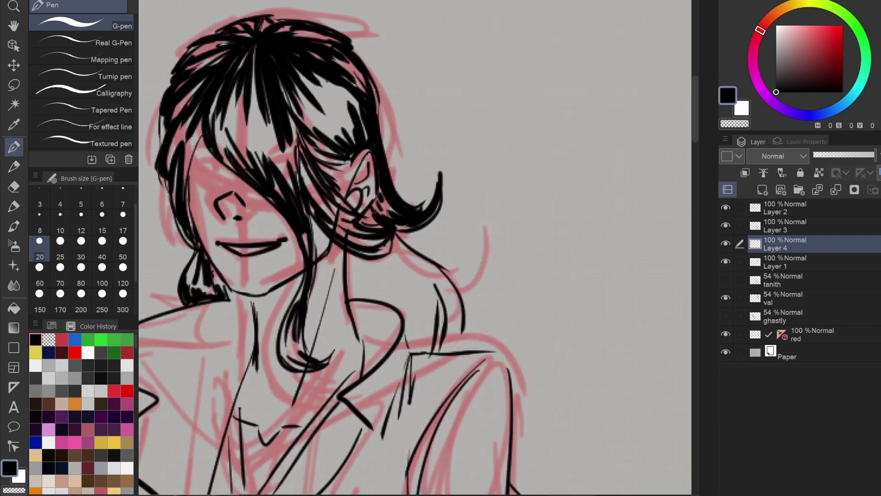
mouse_move(347, 257)
mouse_down()
mouse_move(363, 281)
mouse_move(384, 288)
mouse_up()
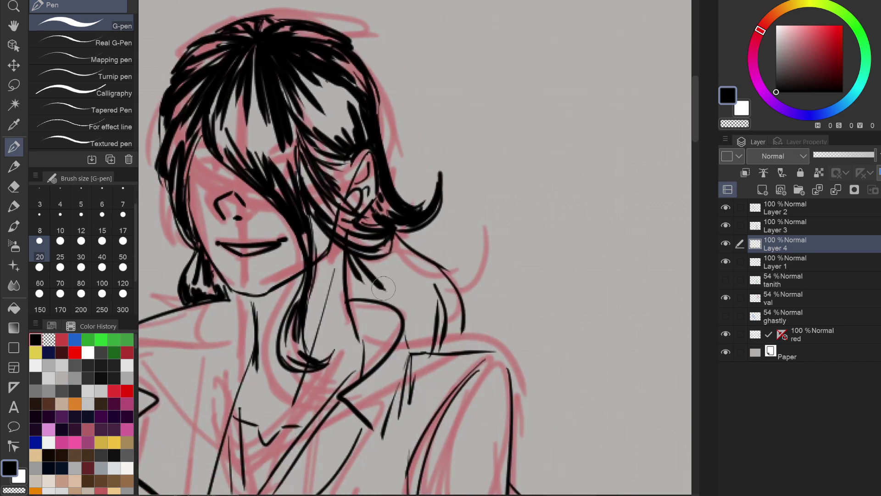
drag(342, 230, 399, 271)
drag(362, 232, 429, 278)
drag(356, 206, 377, 227)
drag(385, 241, 420, 268)
drag(365, 211, 384, 227)
Fill the ponytail's outer edge, tip and underside beside the neck in black, leaving a highlight gap in the middle.
mouse_move(391, 238)
mouse_down()
mouse_move(417, 253)
mouse_move(461, 328)
mouse_up()
drag(416, 257, 452, 331)
mouse_move(430, 284)
mouse_down()
mouse_move(426, 351)
mouse_move(426, 326)
mouse_move(412, 343)
mouse_move(407, 331)
mouse_move(426, 347)
mouse_up()
mouse_move(406, 317)
mouse_down()
mouse_move(417, 346)
mouse_move(414, 333)
mouse_up()
drag(394, 278, 425, 333)
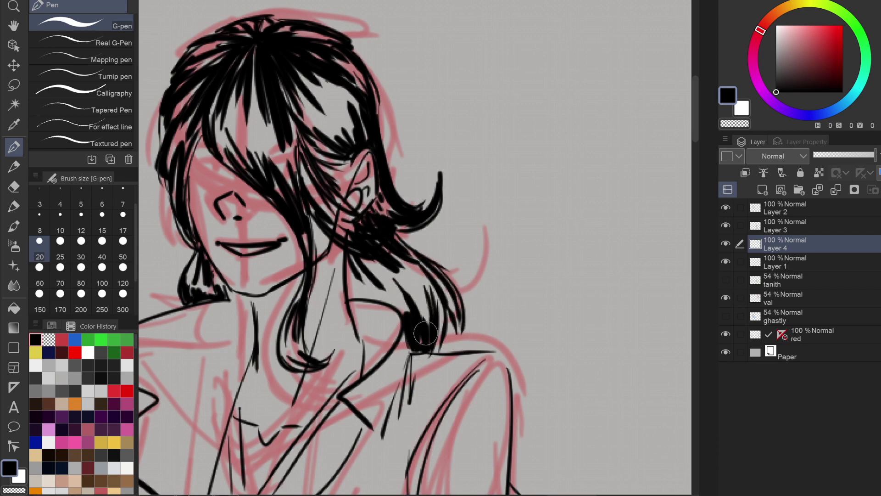
drag(425, 286, 432, 342)
mouse_move(399, 290)
mouse_down()
mouse_move(413, 317)
mouse_move(404, 312)
mouse_up()
drag(369, 285, 385, 301)
mouse_move(350, 262)
mouse_down()
mouse_move(357, 298)
mouse_move(349, 294)
mouse_up()
mouse_move(349, 266)
mouse_down()
mouse_move(350, 292)
mouse_move(362, 299)
mouse_move(357, 283)
mouse_move(398, 313)
mouse_up()
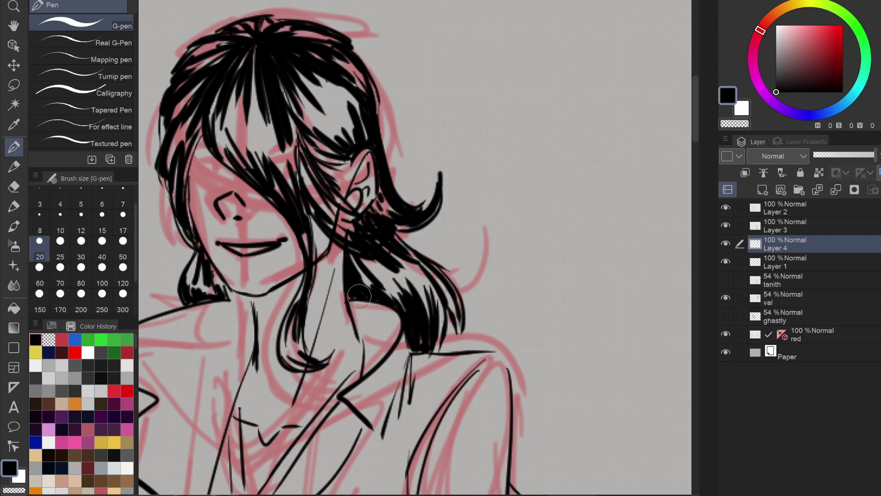
Thicken the hair around the temple and in front of the ear with additional black strokes.
key(ctrl+minus)
key(ctrl+minus)
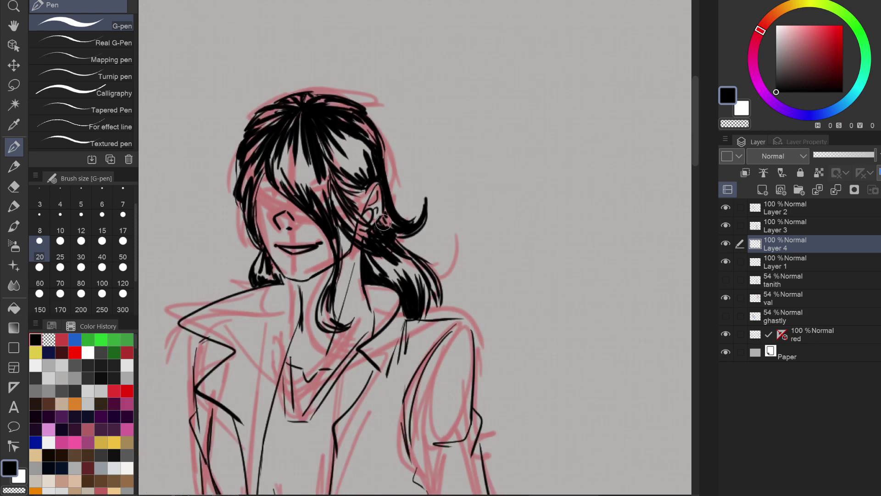
drag(351, 224, 372, 237)
drag(329, 178, 352, 222)
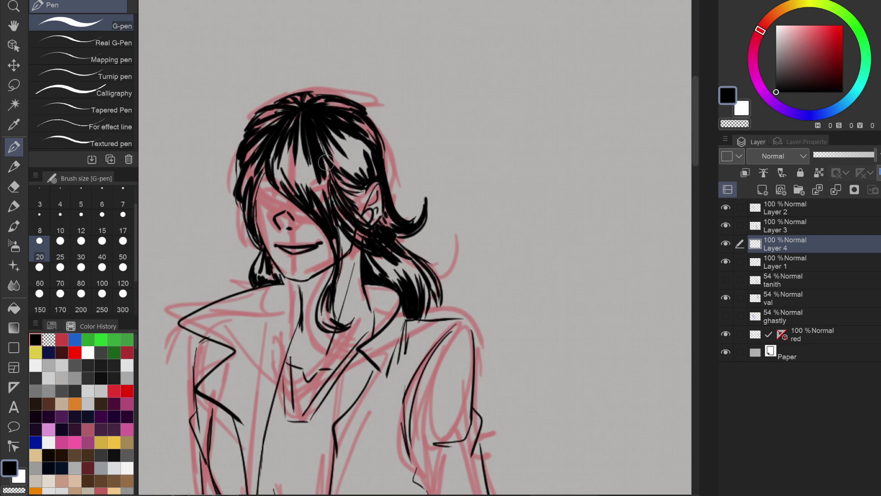
mouse_move(326, 163)
mouse_down()
mouse_move(334, 201)
mouse_move(294, 197)
mouse_move(332, 200)
mouse_up()
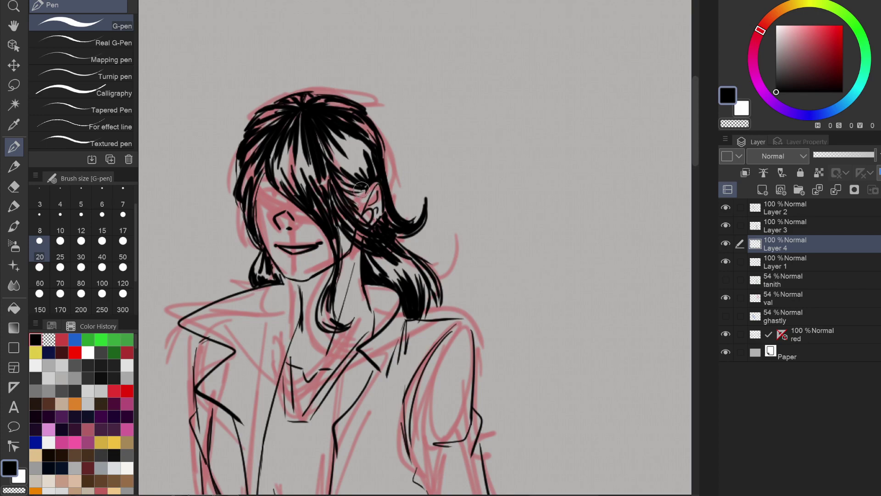
drag(340, 176, 367, 183)
drag(327, 146, 370, 177)
Add a new layer directly above Layer 1 for the facial details.
drag(312, 76, 462, 48)
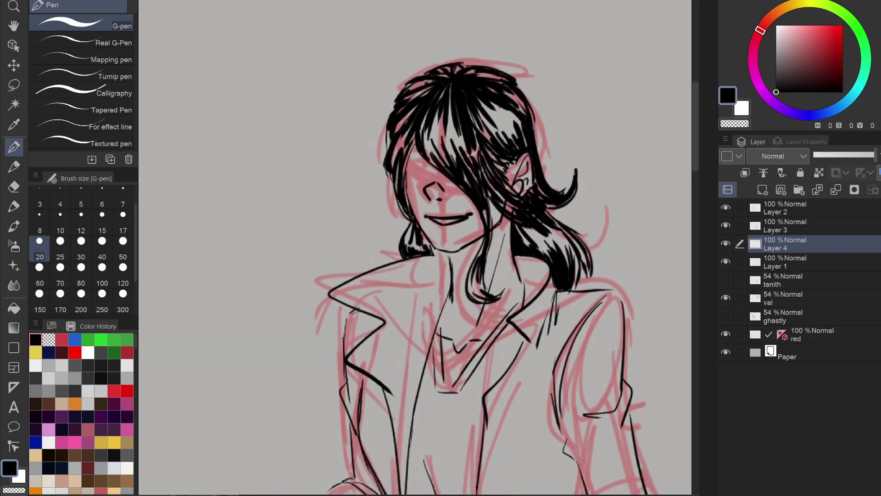
scroll(482, 238, down, 3)
drag(482, 239, 426, 192)
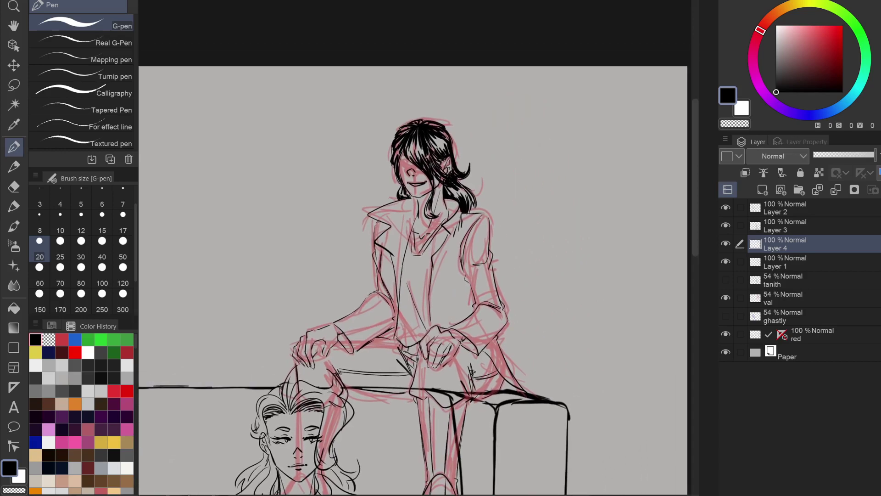
click(773, 260)
click(762, 189)
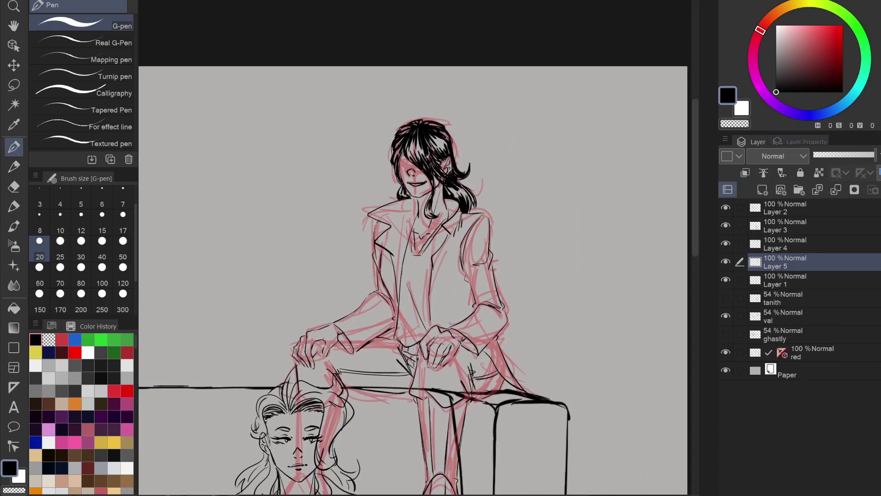
Ink the visible eye's upper and lower lids and both eyebrows with the G-pen at size 12.
click(81, 223)
scroll(414, 248, up, 6)
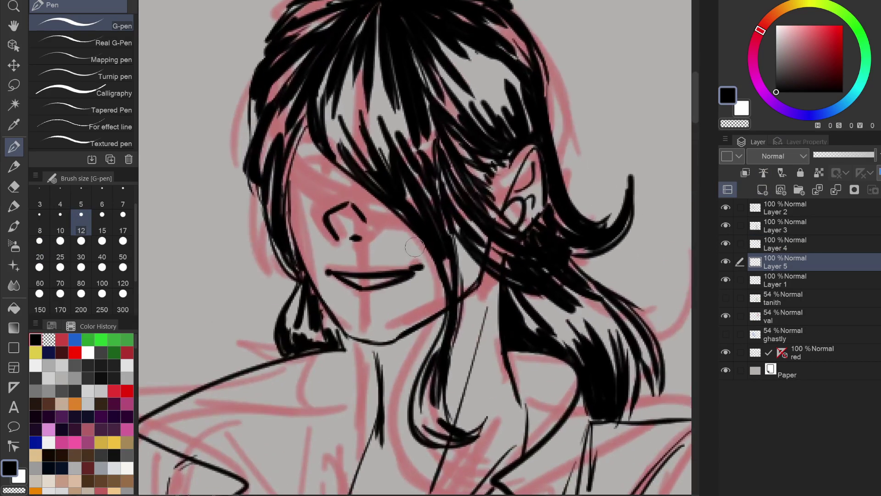
mouse_move(302, 161)
mouse_down()
mouse_move(329, 159)
mouse_move(334, 171)
mouse_move(323, 177)
mouse_up()
key(ctrl+z)
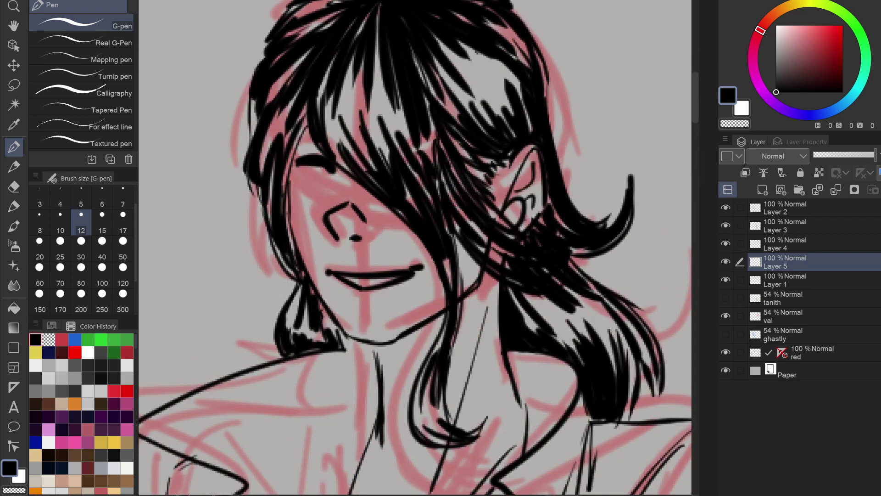
drag(287, 180, 313, 191)
drag(296, 136, 336, 128)
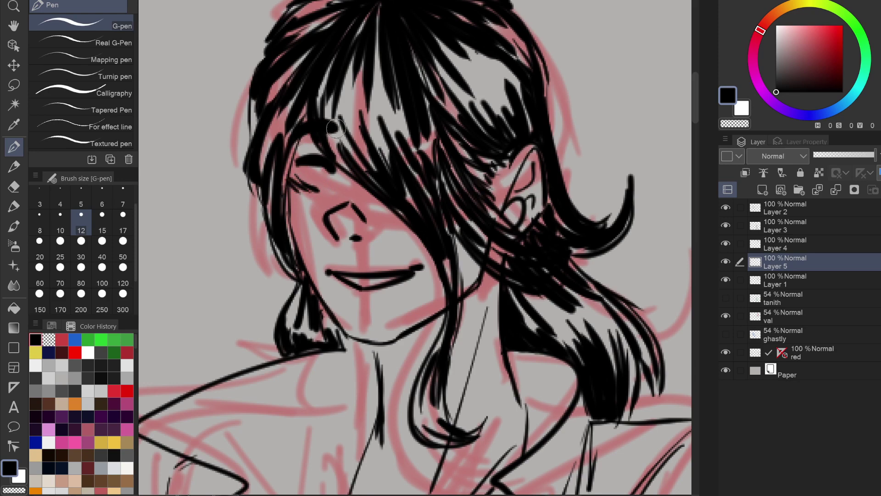
drag(392, 131, 429, 135)
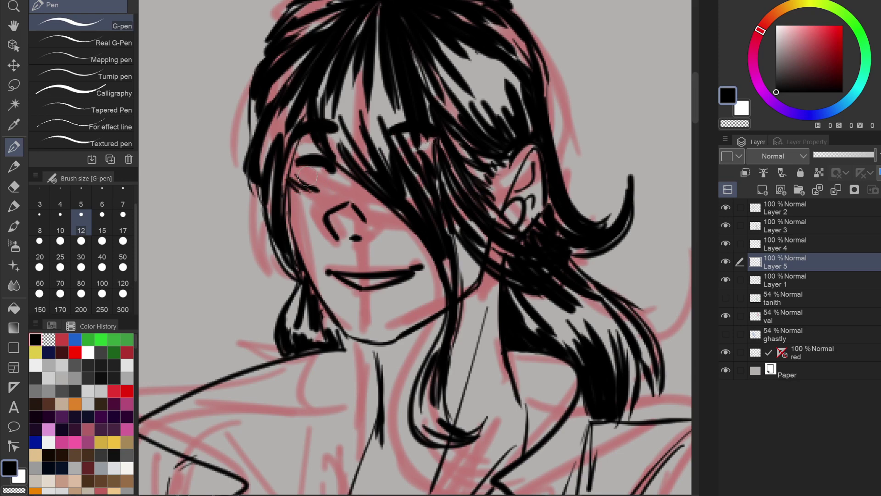
drag(306, 177, 309, 174)
key(ctrl+minus)
key(ctrl+minus)
key(ctrl+minus)
key(ctrl+minus)
key(ctrl+minus)
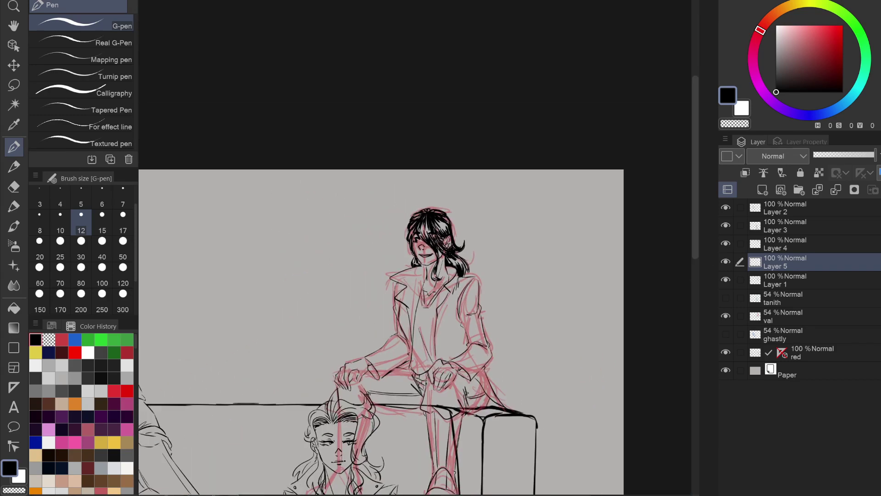
Refine the face with a thin upper-lip contour, a short curve below the lower lip and a dark pupil in the visible eye.
key(ctrl+plus)
key(ctrl+plus)
key(ctrl+plus)
key(ctrl+plus)
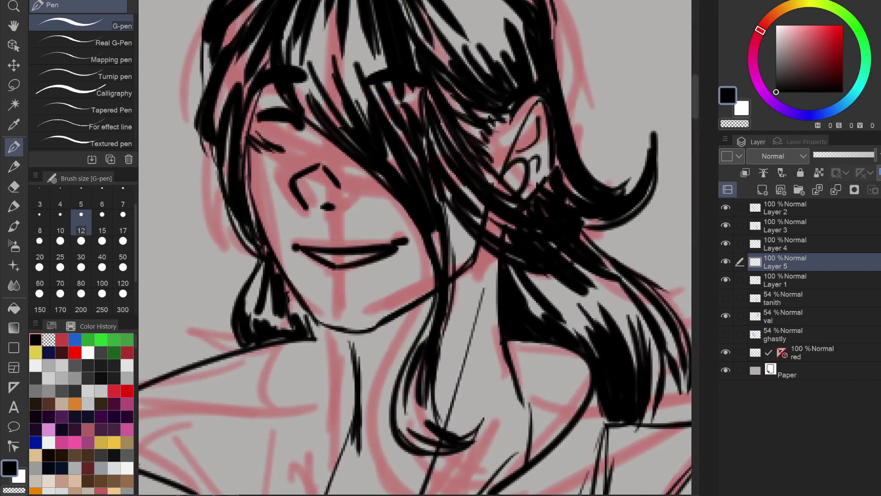
drag(306, 245, 402, 237)
key(ctrl+z)
mouse_move(322, 243)
mouse_down()
mouse_move(403, 238)
mouse_move(321, 241)
mouse_up()
key(ctrl+z)
drag(323, 283, 358, 286)
key(ctrl+z)
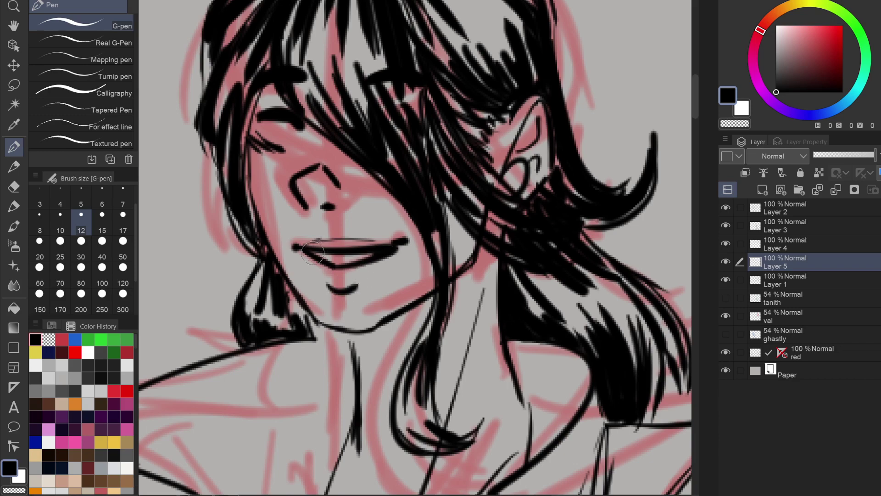
scroll(329, 250, down, 8)
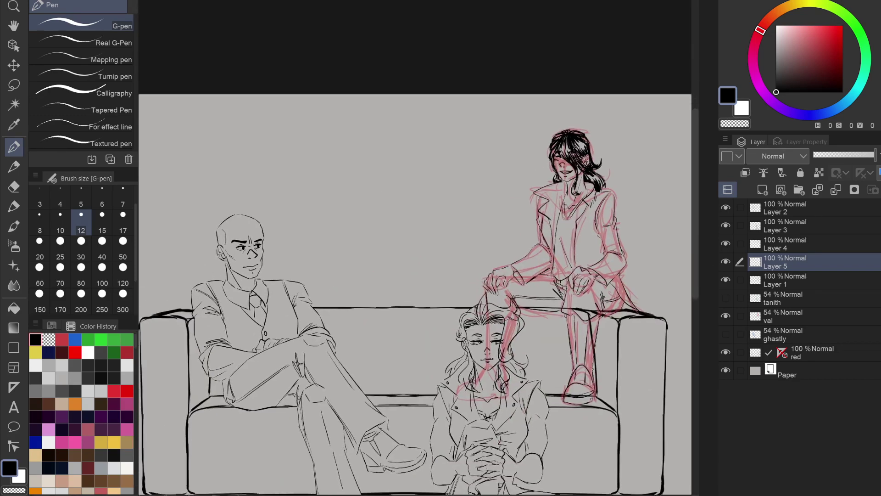
scroll(582, 160, up, 6)
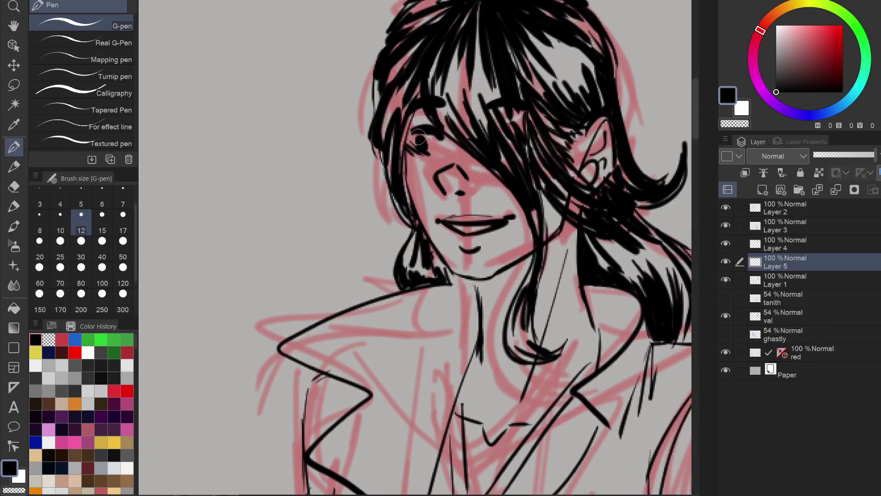
scroll(419, 136, down, 5)
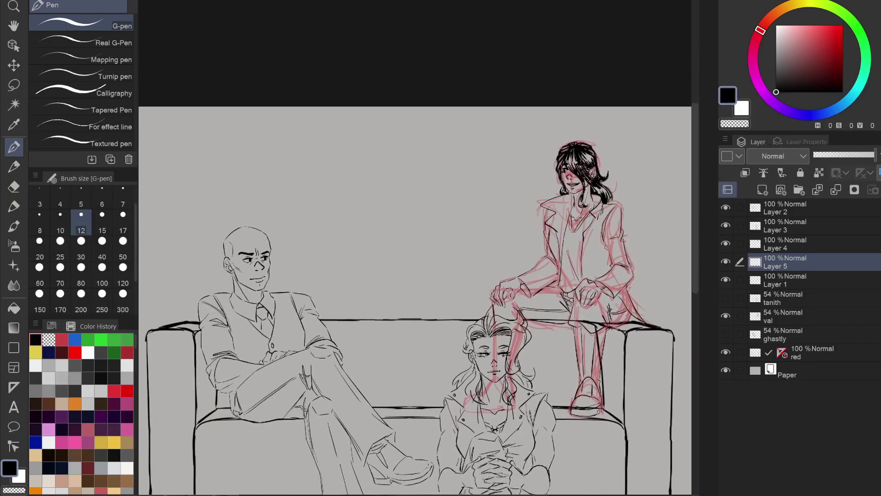
Hide the val sketch layer.
drag(415, 276, 358, 260)
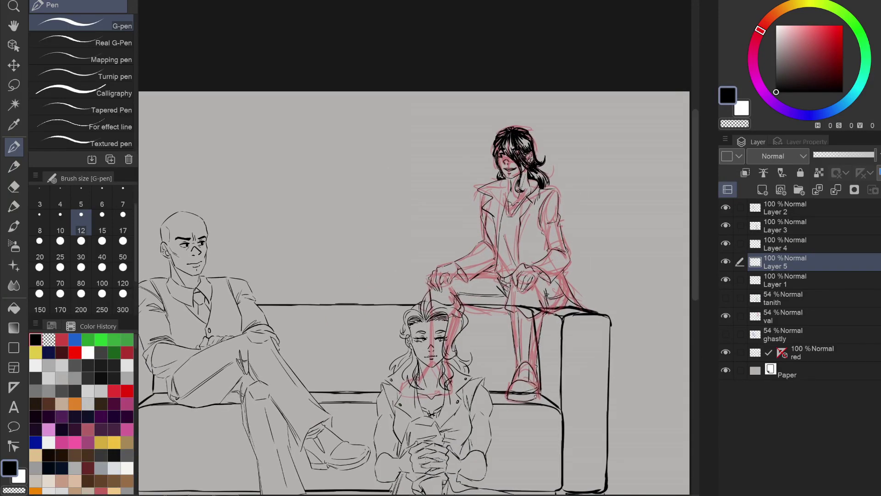
drag(415, 275, 459, 239)
click(726, 316)
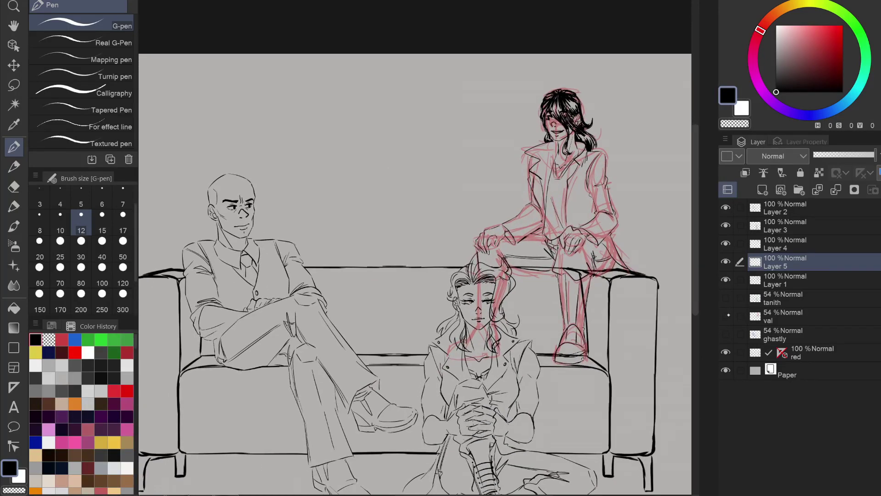
Erase the sofa lines crossing the seated figure's lap and legs on the red layer, using the transparent G-pen at size 80.
click(780, 351)
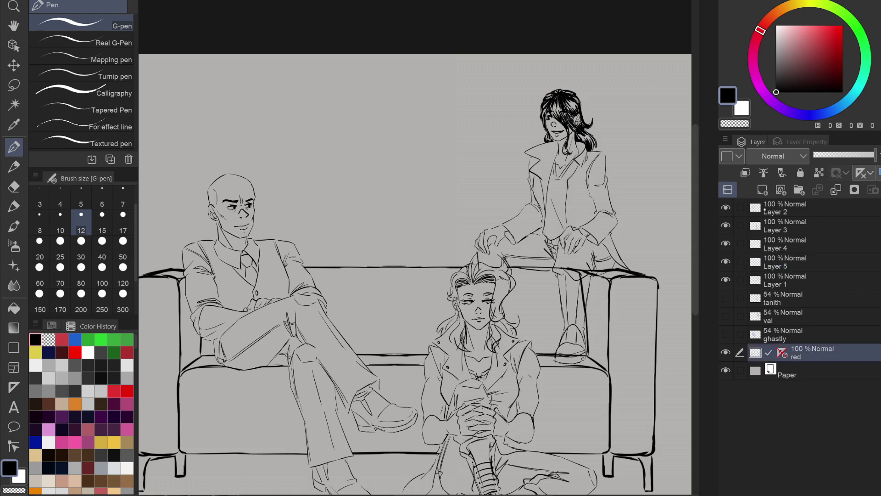
click(740, 125)
drag(415, 276, 287, 295)
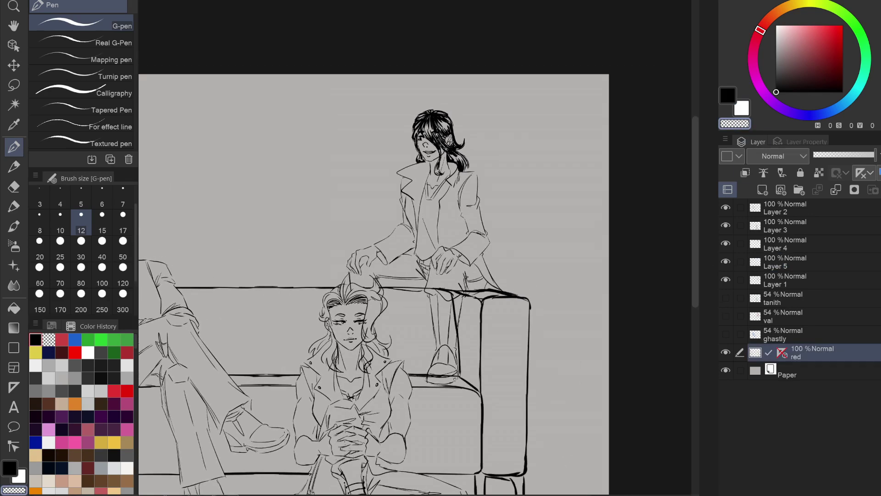
click(81, 271)
scroll(398, 285, up, 3)
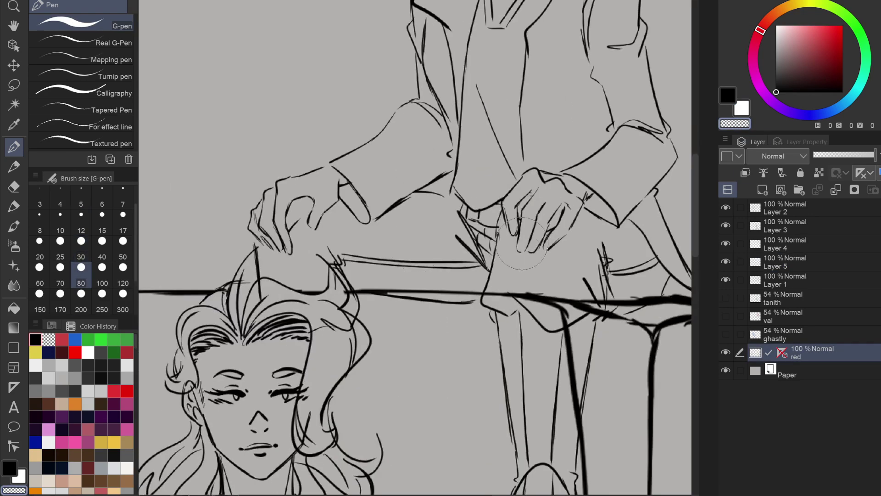
mouse_move(507, 287)
mouse_down()
mouse_move(501, 293)
mouse_move(533, 314)
mouse_move(590, 280)
mouse_move(564, 339)
mouse_move(563, 441)
mouse_up()
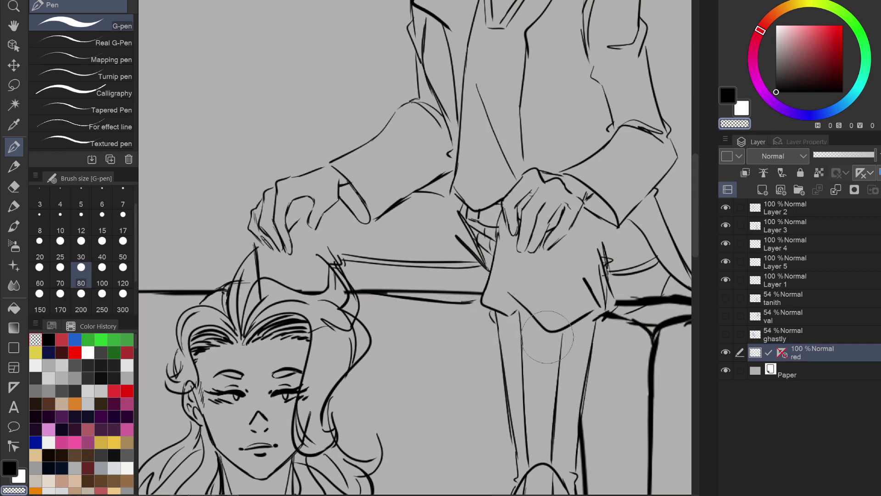
drag(549, 342, 417, 335)
drag(477, 297, 510, 291)
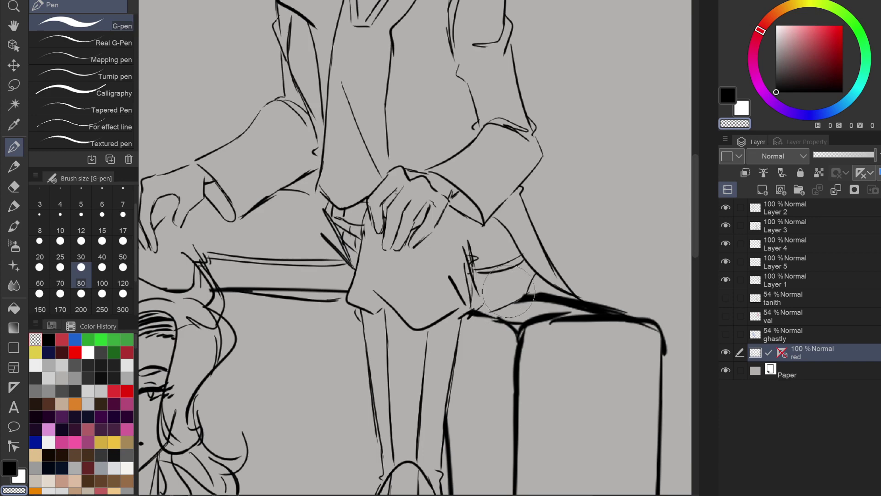
Erase the stray slanted line just below the sofa back beneath the figure's thigh on Layer 1.
drag(355, 288, 211, 289)
key(ctrl+z)
drag(192, 247, 353, 271)
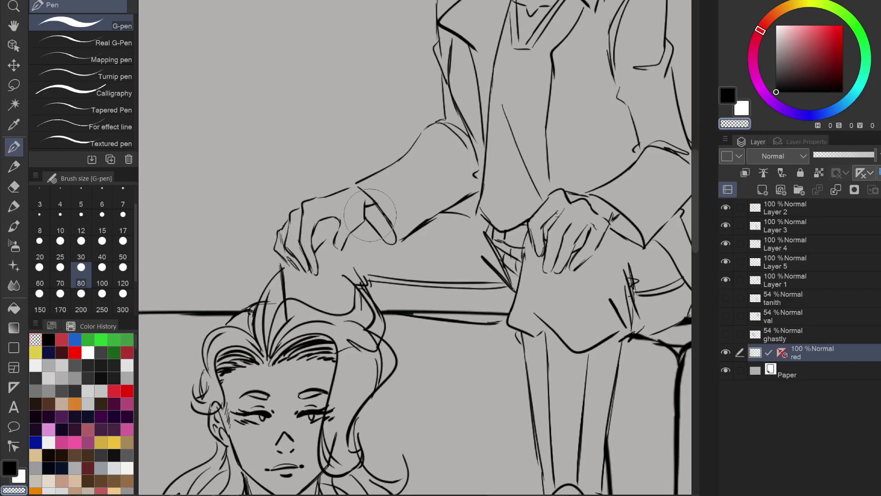
scroll(490, 326, down, 3)
scroll(528, 340, up, 4)
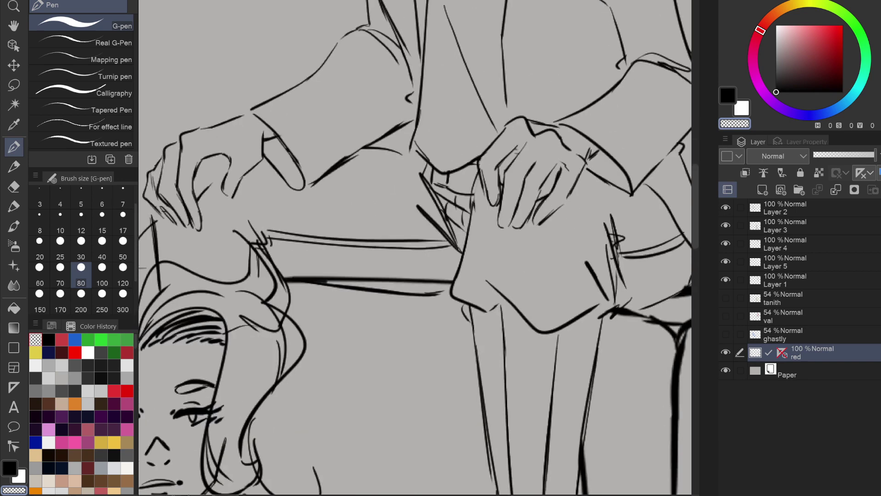
click(726, 280)
click(726, 280)
click(776, 280)
drag(439, 301, 330, 294)
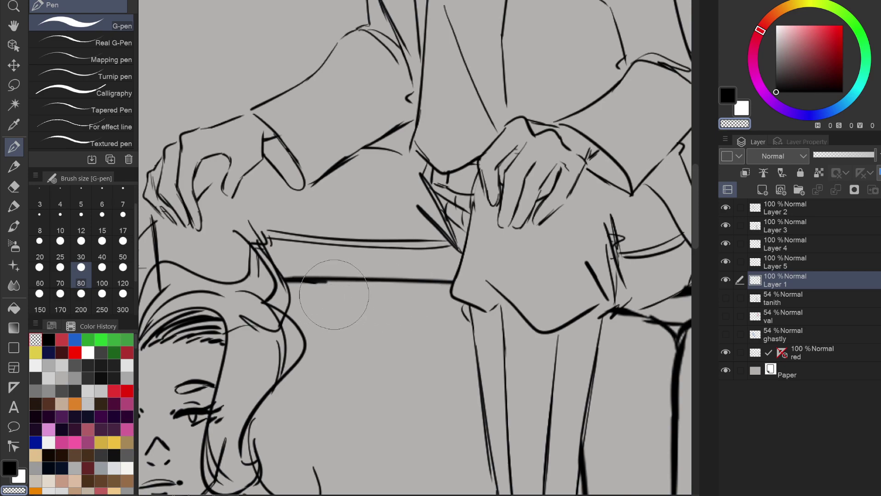
scroll(345, 275, down, 3)
scroll(472, 288, down, 3)
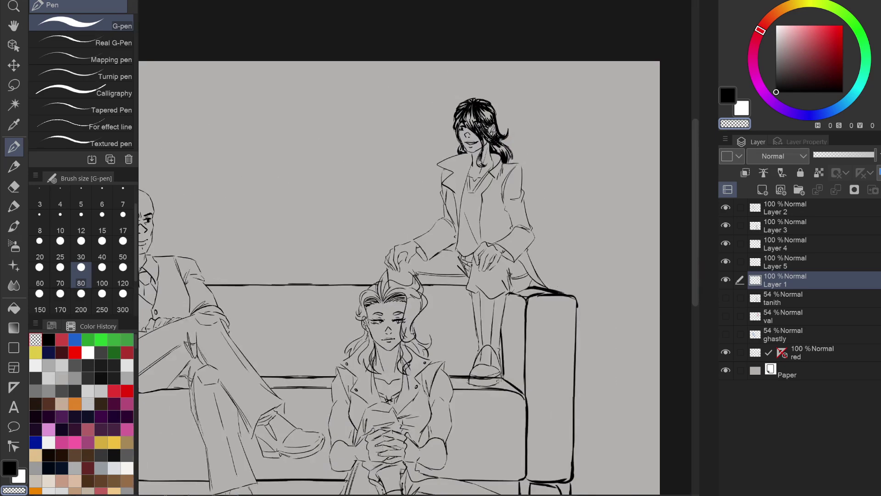
Redraw the sofa back edge beneath the thigh on Layer 1 as a thin black line with pen size 12.
scroll(509, 253, up, 3)
key(c)
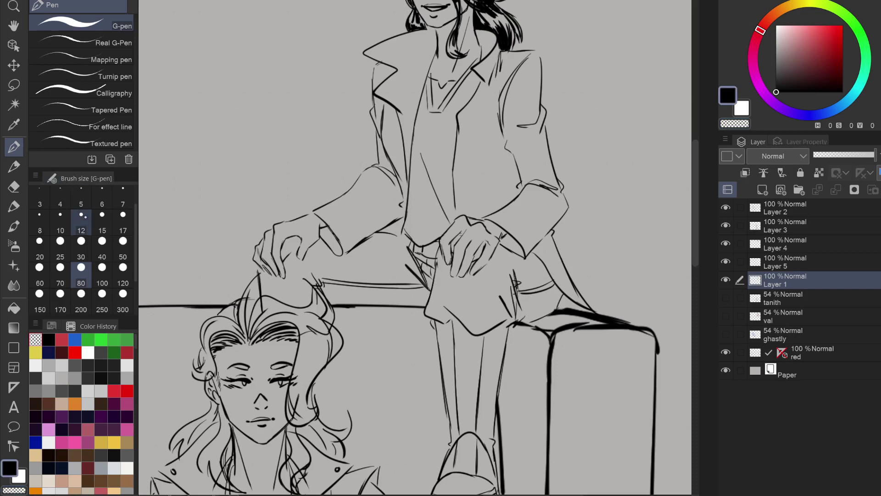
click(81, 223)
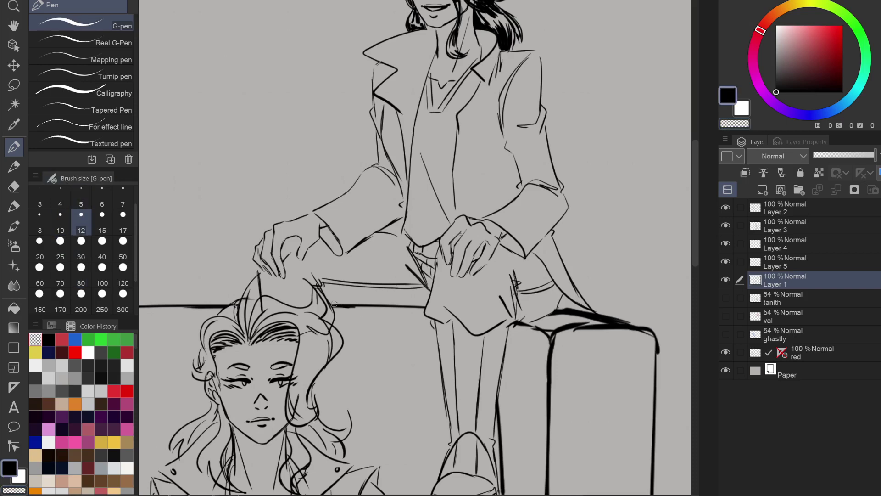
drag(352, 308, 383, 311)
Erase the leftover thick sofa back line beneath the figure's thigh on the red layer, using the transparent color.
click(808, 353)
click(735, 123)
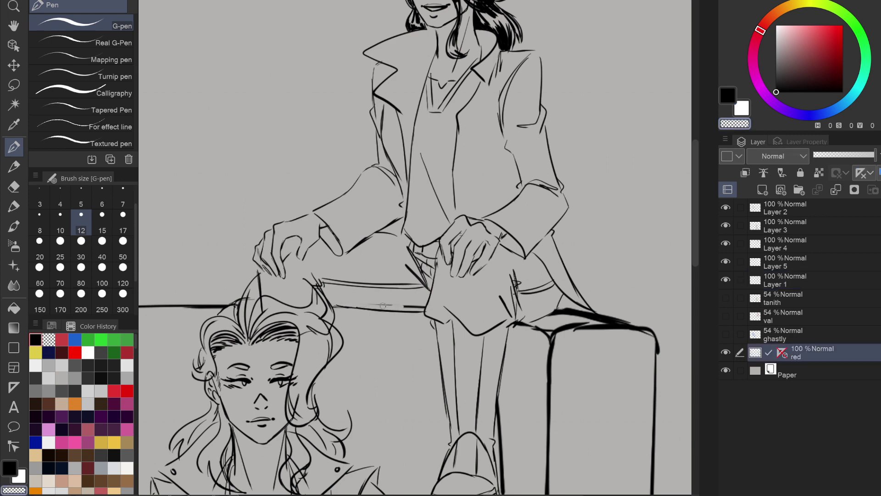
click(380, 310)
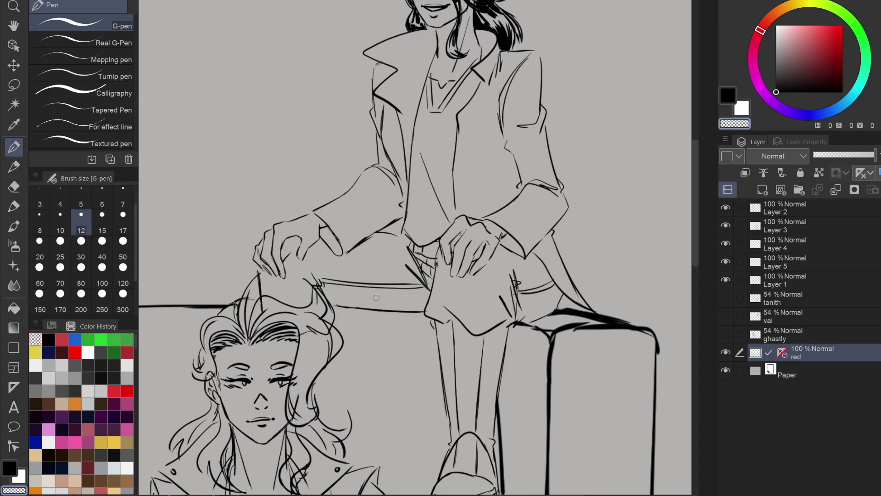
scroll(508, 287, down, 3)
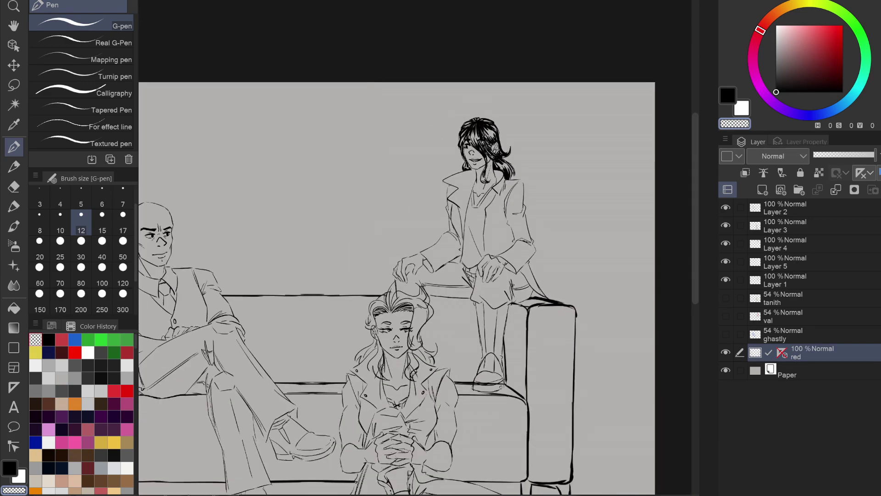
Erase the sofa seat line crossing the seated figure's shoe on the red layer with the transparent color.
scroll(535, 438, up, 3)
drag(535, 438, 524, 398)
click(14, 207)
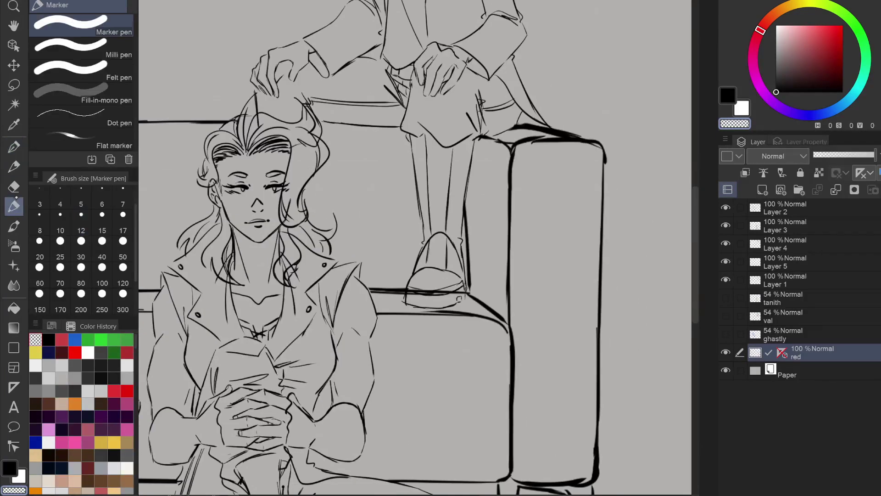
click(14, 166)
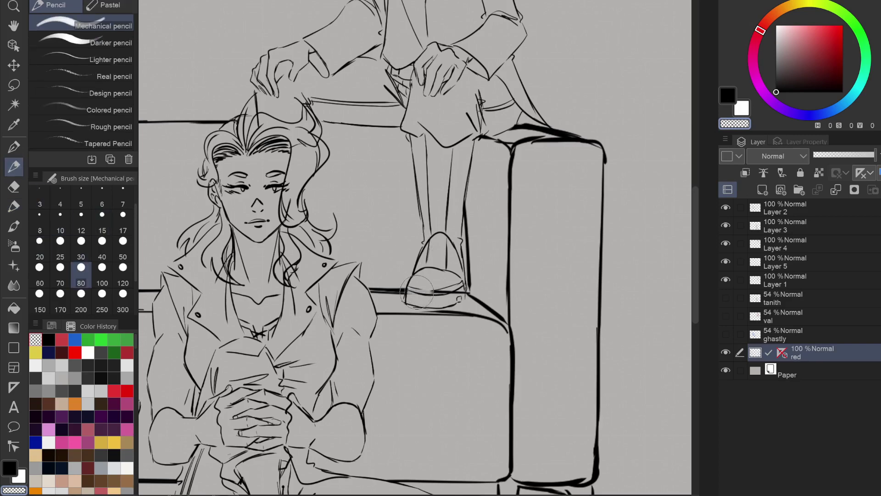
click(14, 206)
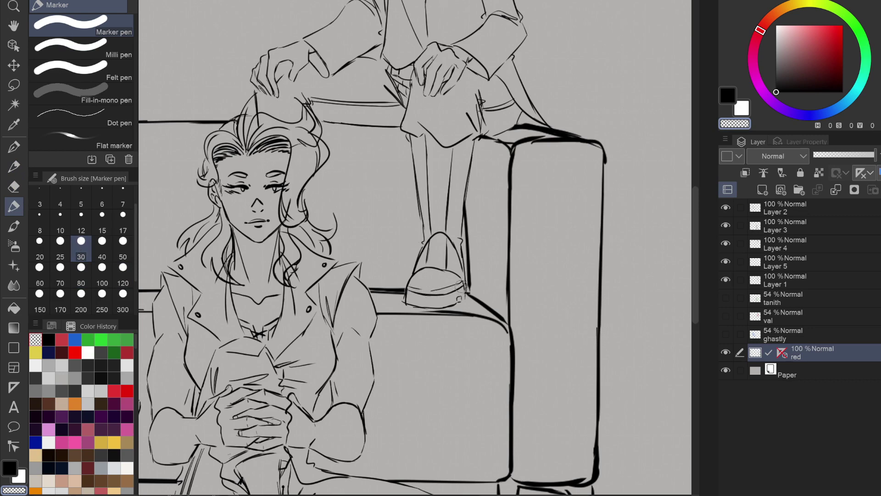
scroll(413, 167, down, 1)
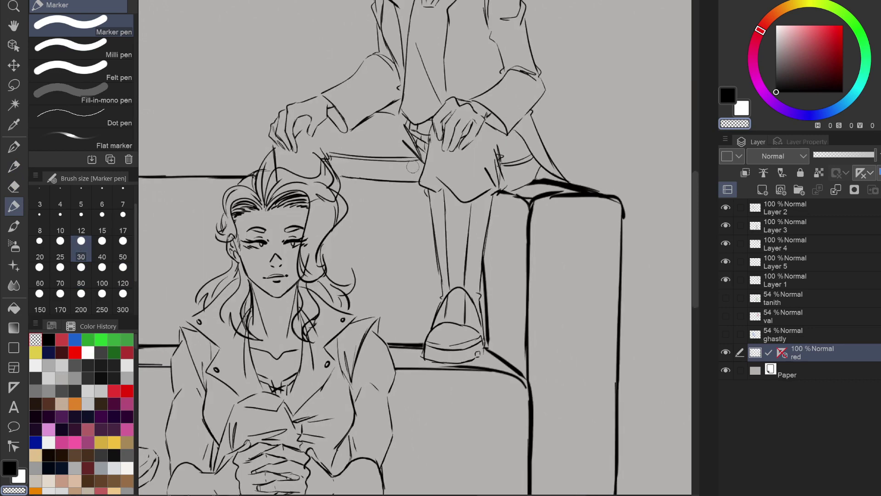
scroll(412, 167, down, 1)
scroll(413, 167, up, 2)
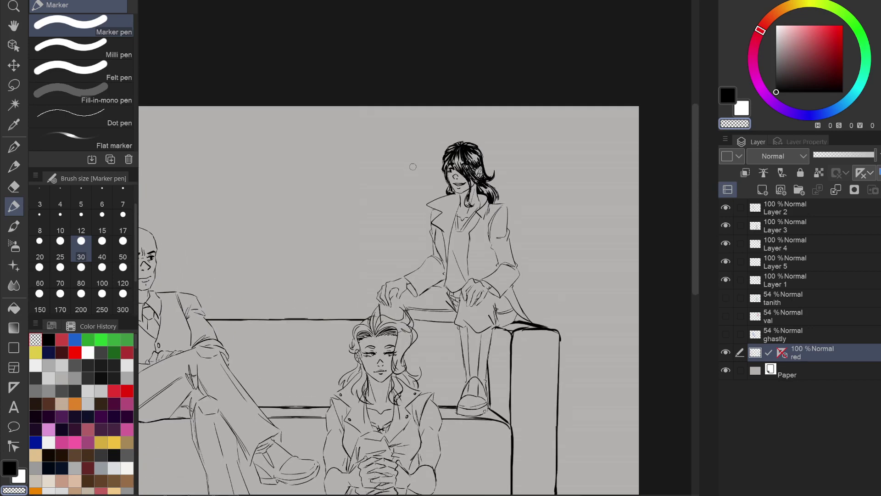
Set up the G-pen at size 12 in black for inking on Layer 1.
scroll(412, 167, up, 3)
click(14, 146)
click(39, 248)
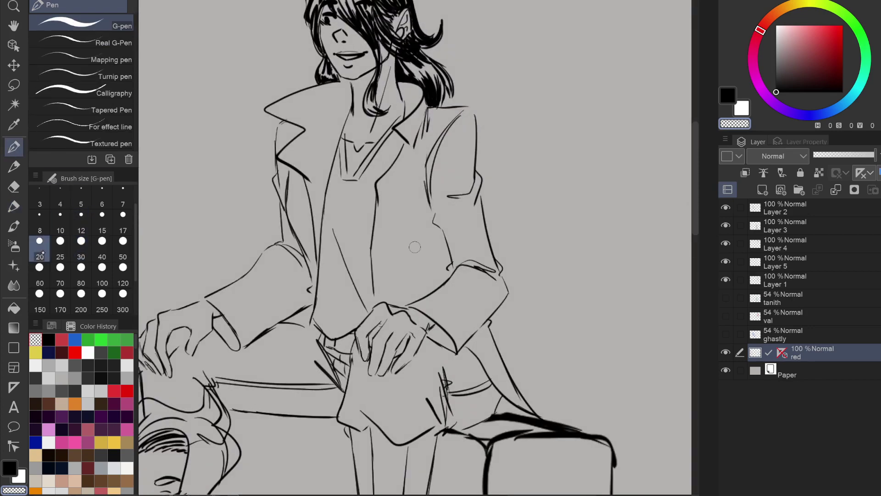
click(785, 279)
key(bracketleft)
key(bracketleft)
key(bracketleft)
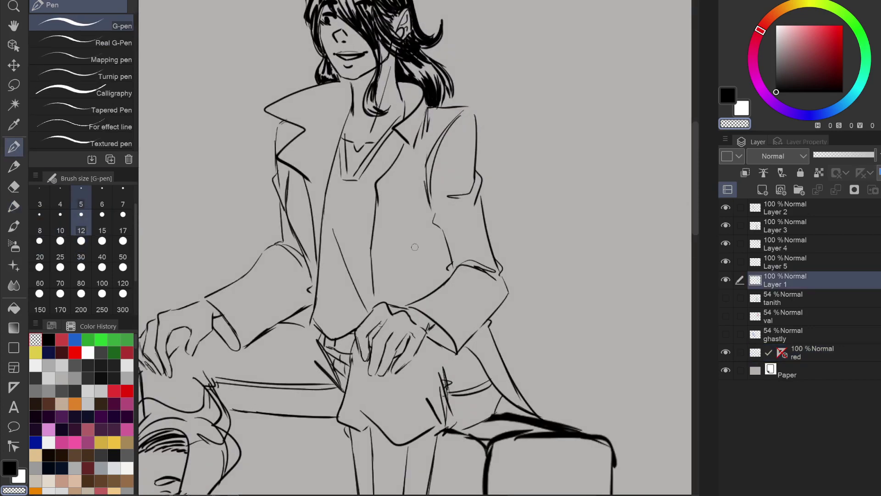
scroll(415, 247, up, 2)
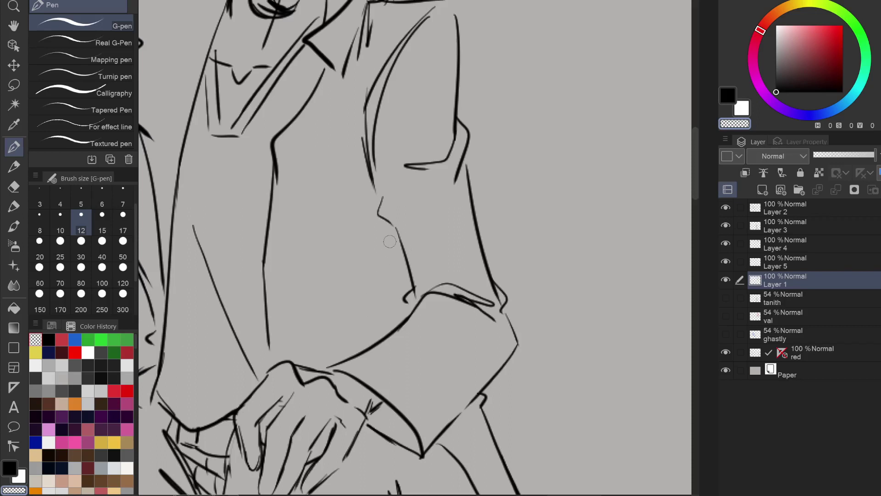
key(c)
mouse_move(391, 229)
mouse_down()
mouse_move(379, 293)
mouse_move(357, 336)
mouse_up()
mouse_move(370, 289)
mouse_down()
mouse_move(333, 330)
mouse_move(377, 341)
mouse_up()
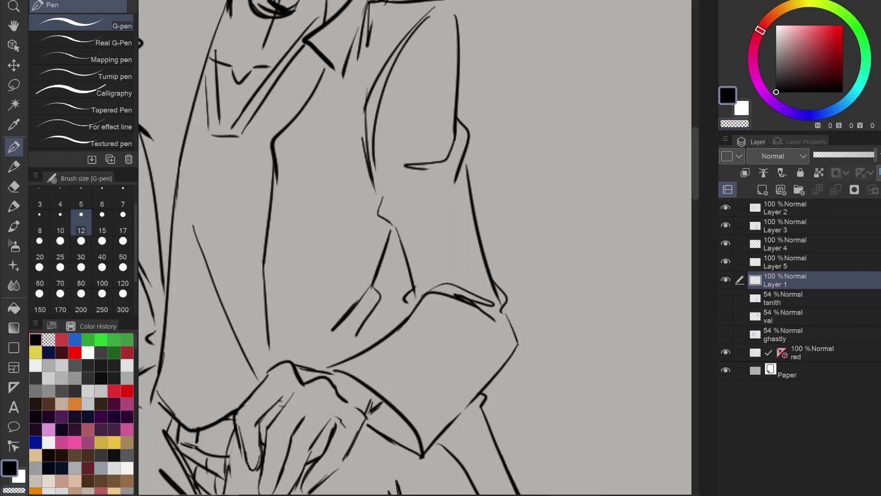
scroll(358, 288, down, 3)
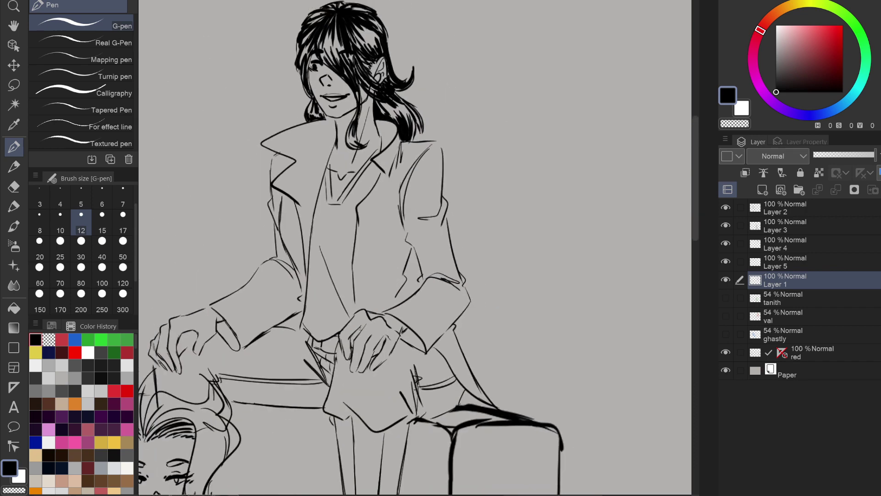
scroll(444, 250, up, 3)
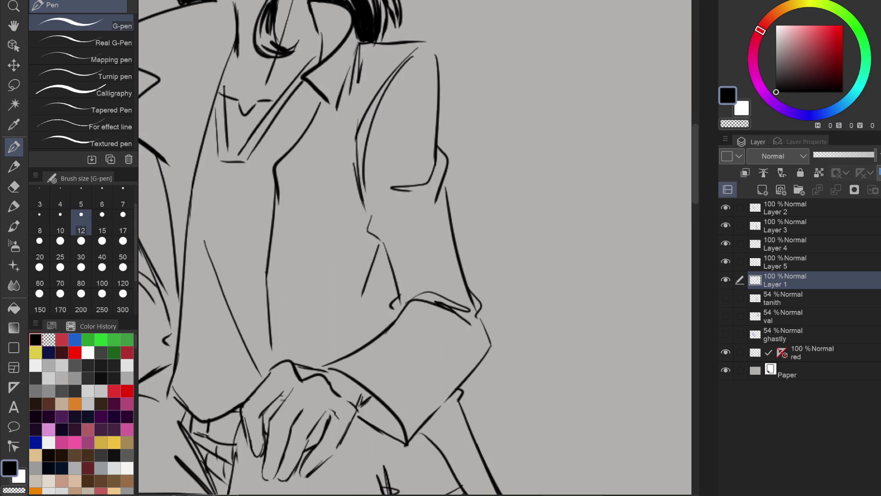
key(ctrl+z)
Draw the jacket's short side fold lines in black between the inner sleeve edge and the rolled cuff.
drag(384, 250, 375, 301)
key(ctrl+minus)
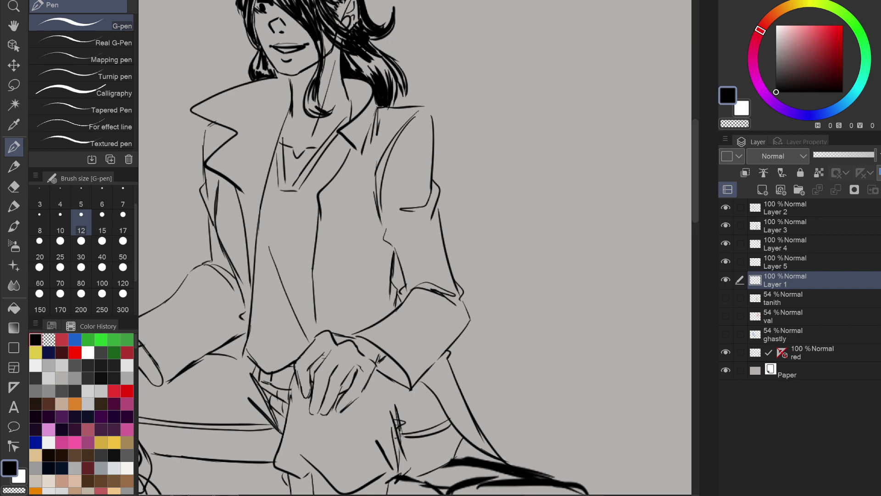
scroll(333, 254, down, 2)
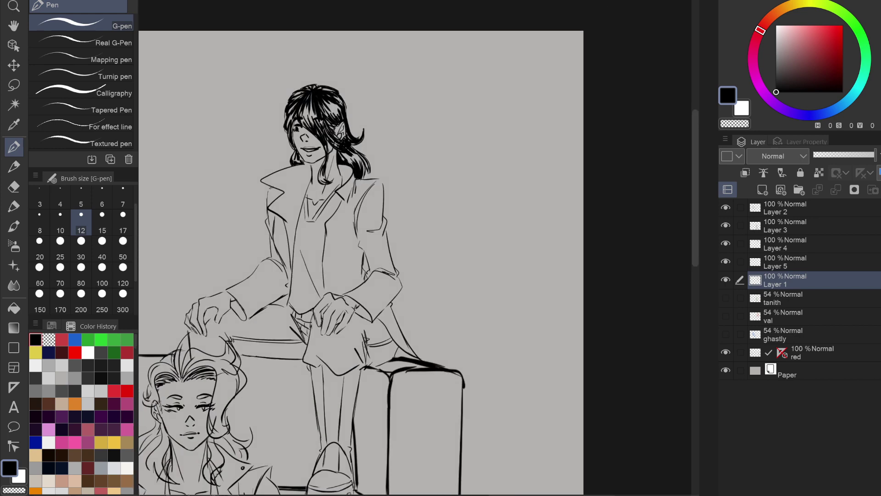
drag(333, 253, 431, 215)
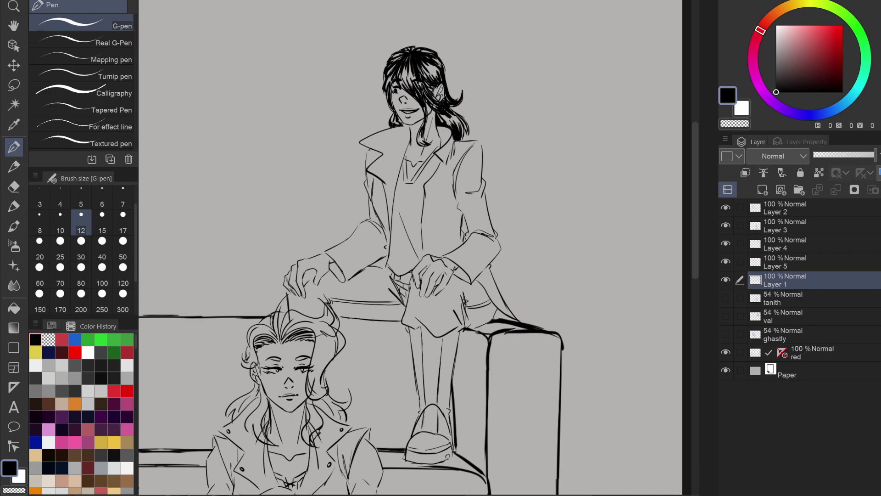
Erase the angular corner of the jacket shoulder beside the hair and redraw it as a rounded black line.
scroll(402, 170, up, 4)
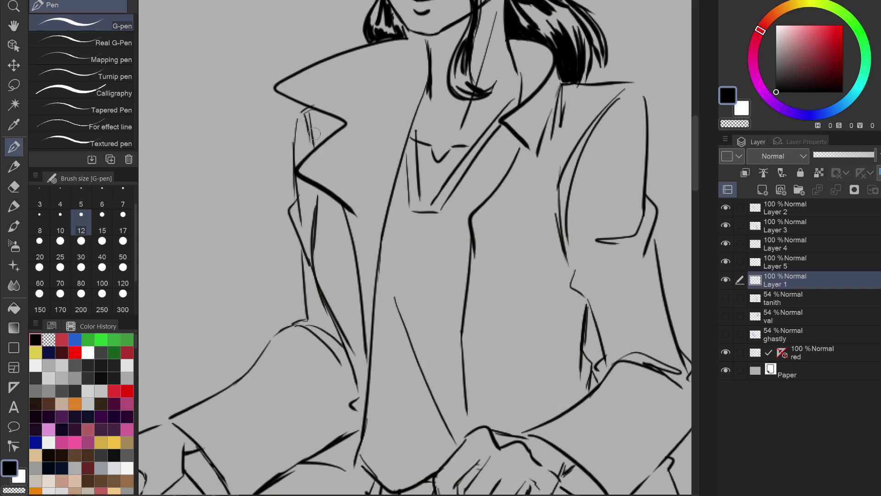
drag(314, 134, 140, 191)
key(c)
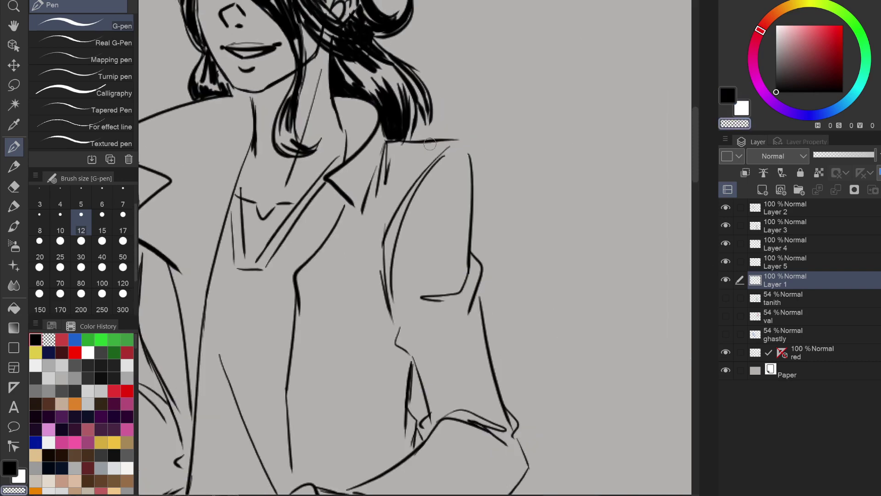
drag(424, 142, 441, 141)
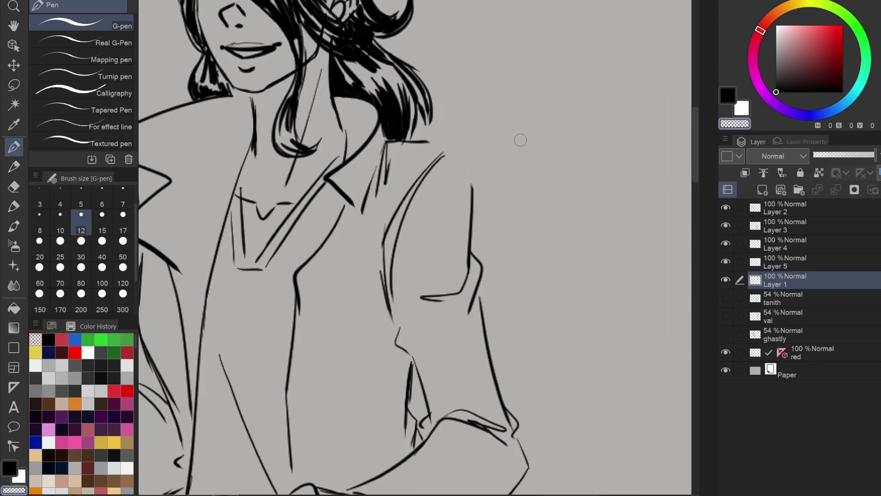
key(c)
drag(425, 142, 468, 181)
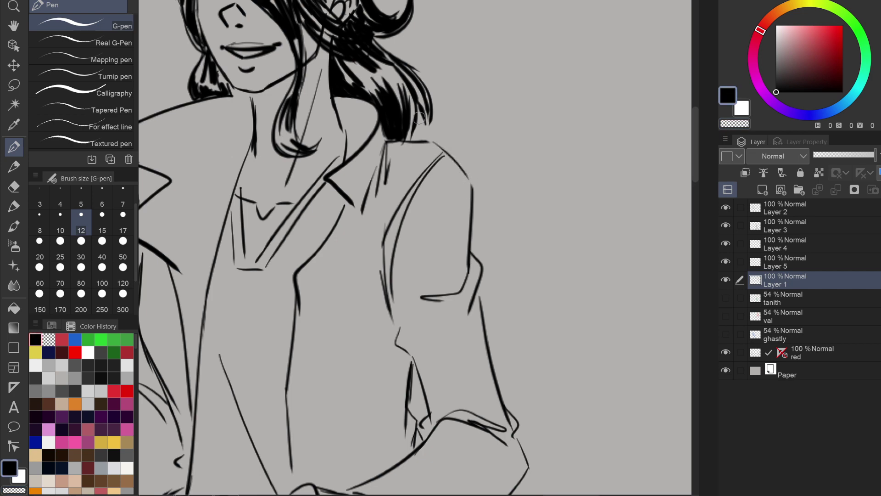
scroll(419, 118, down, 3)
scroll(415, 248, up, 1)
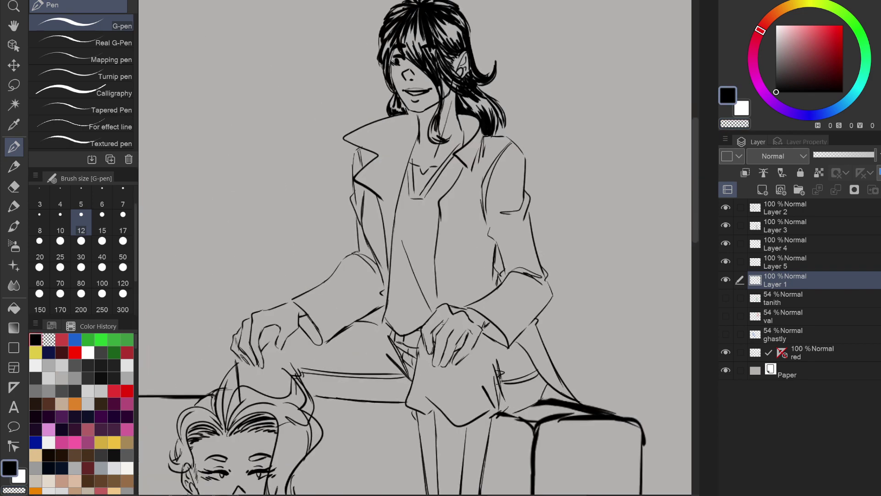
Add a sleeve line tucked under the pointed lapel and erase the stray outer line beside it.
scroll(391, 188, up, 3)
drag(323, 107, 299, 158)
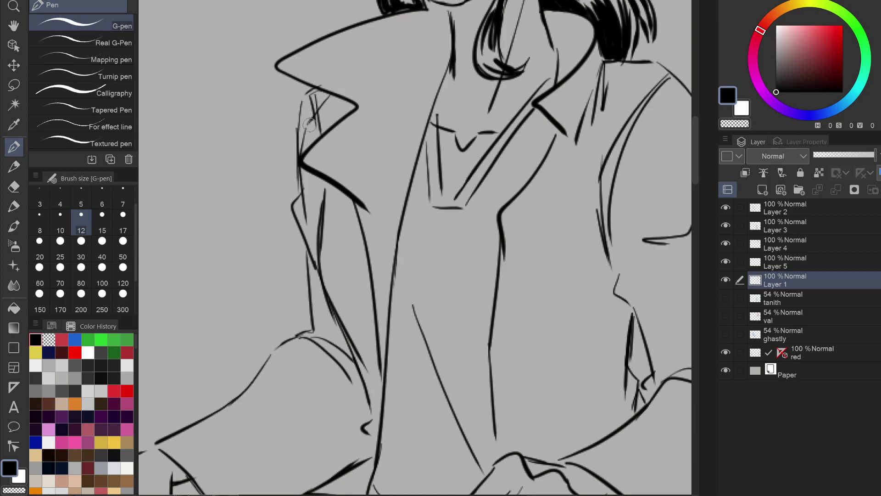
key(c)
drag(310, 89, 298, 126)
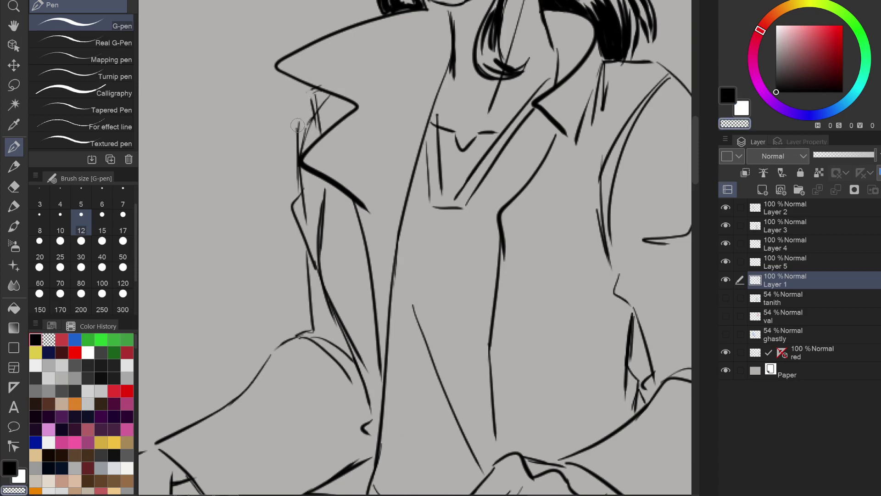
click(295, 170)
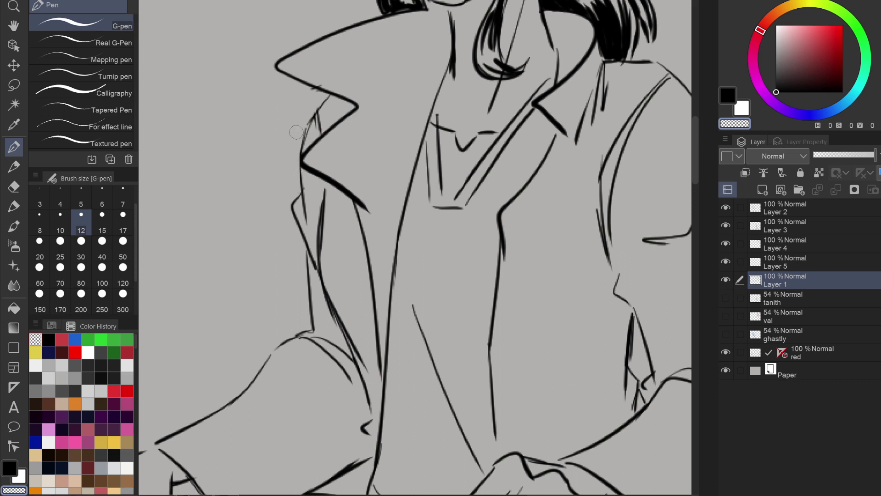
Extend the lapel's lower point and thicken the edge of its upper notch in black.
click(730, 94)
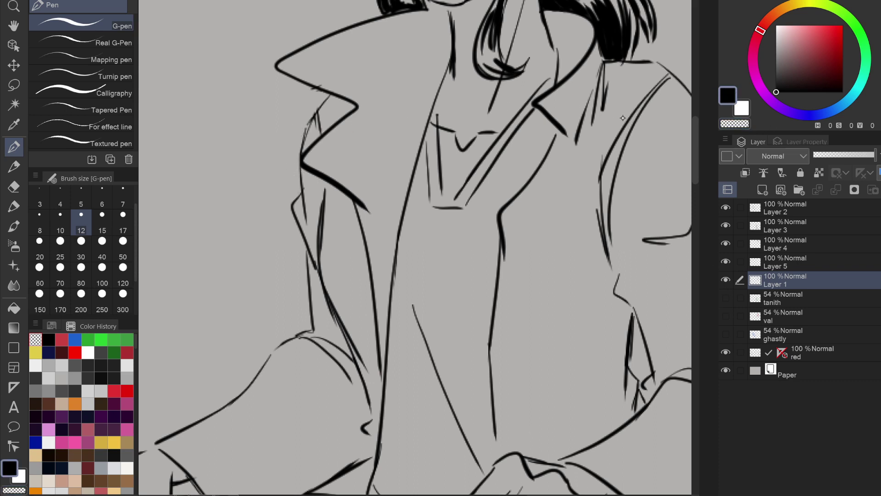
mouse_move(297, 162)
mouse_down()
mouse_move(326, 148)
mouse_move(297, 165)
mouse_move(336, 184)
mouse_move(308, 169)
mouse_move(322, 143)
mouse_up()
drag(276, 68, 362, 110)
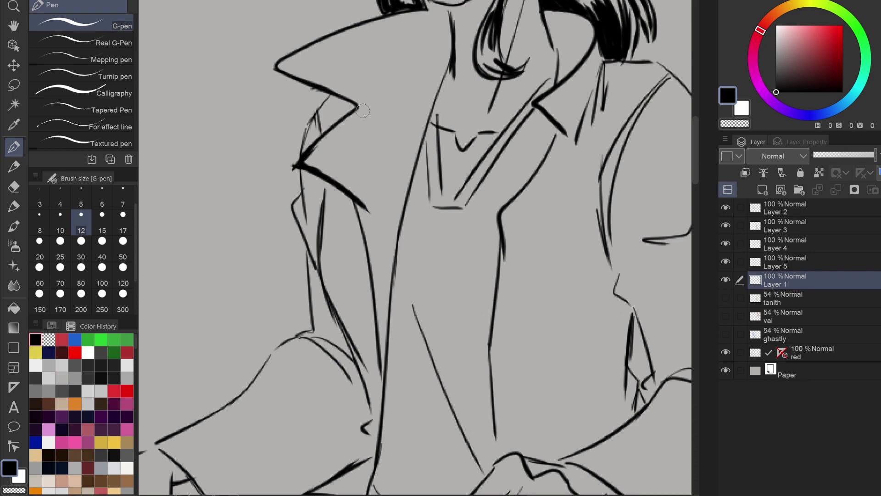
scroll(362, 111, down, 10)
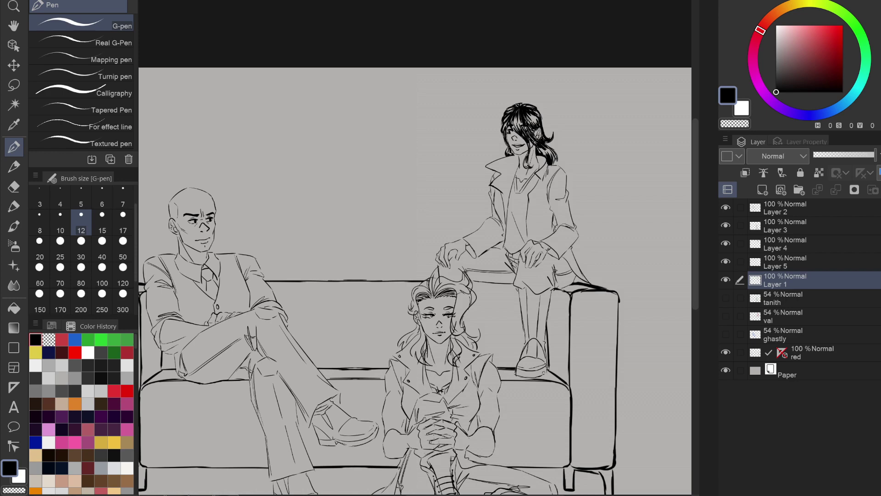
Draw fingernails on the fingers of the hand resting on the figure's knee.
scroll(527, 253, up, 10)
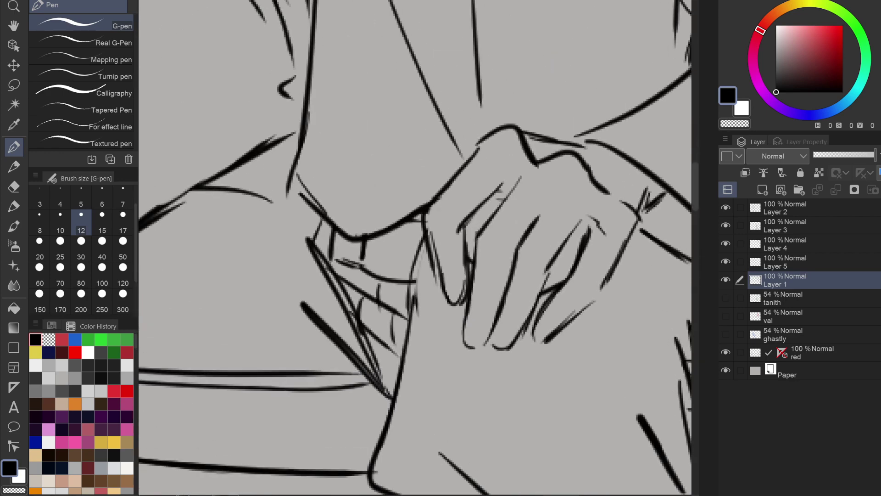
mouse_move(444, 276)
mouse_down()
mouse_move(460, 300)
mouse_move(447, 281)
mouse_up()
mouse_move(465, 327)
mouse_down()
mouse_move(487, 324)
mouse_move(478, 316)
mouse_move(488, 334)
mouse_move(498, 325)
mouse_move(505, 347)
mouse_move(509, 321)
mouse_move(500, 320)
mouse_move(513, 335)
mouse_move(494, 337)
mouse_up()
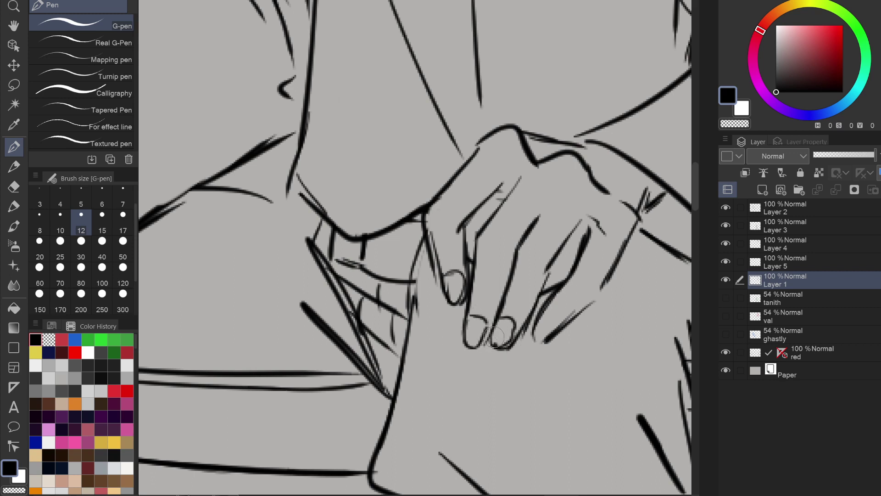
mouse_move(556, 325)
mouse_down()
mouse_move(537, 339)
mouse_move(550, 337)
mouse_move(529, 310)
mouse_up()
scroll(475, 248, down, 4)
Draw fingernails on the thumb and index finger of the hand above the long-haired figure's head.
drag(220, 220, 338, 254)
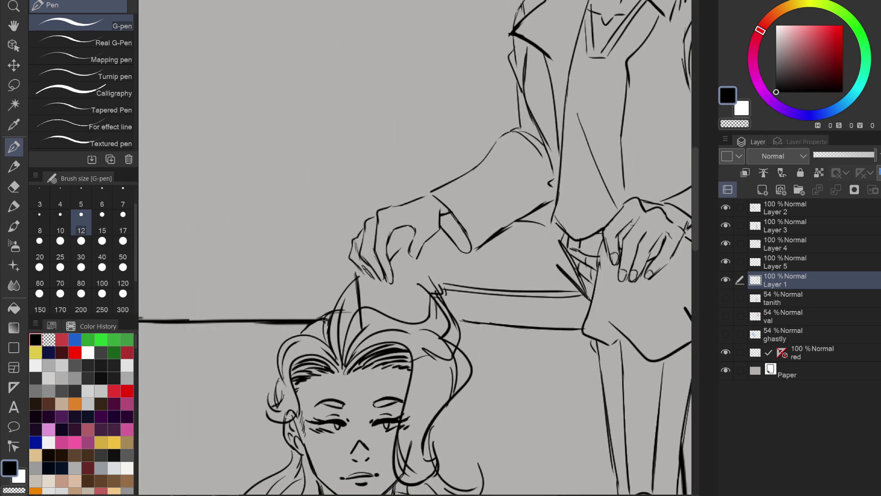
scroll(338, 255, up, 5)
drag(402, 260, 416, 269)
mouse_move(406, 263)
mouse_down()
mouse_move(417, 222)
mouse_move(406, 246)
mouse_move(438, 228)
mouse_up()
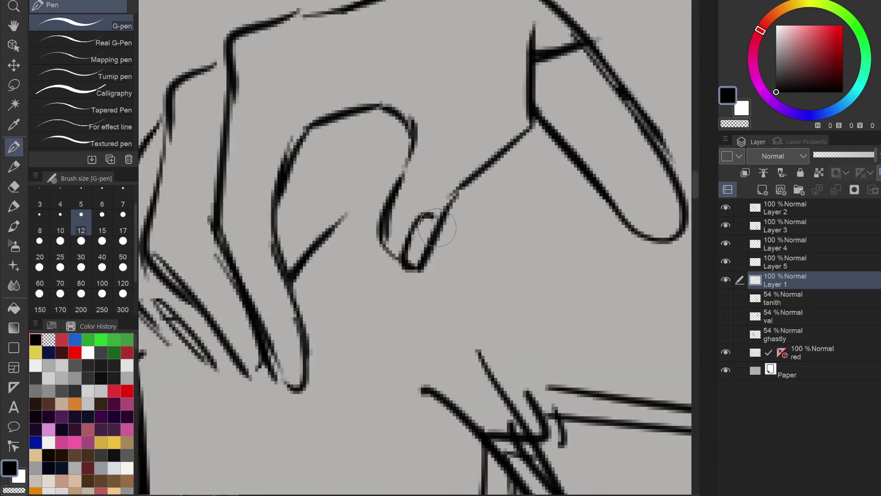
mouse_move(276, 348)
mouse_down()
mouse_move(284, 331)
mouse_move(292, 386)
mouse_up()
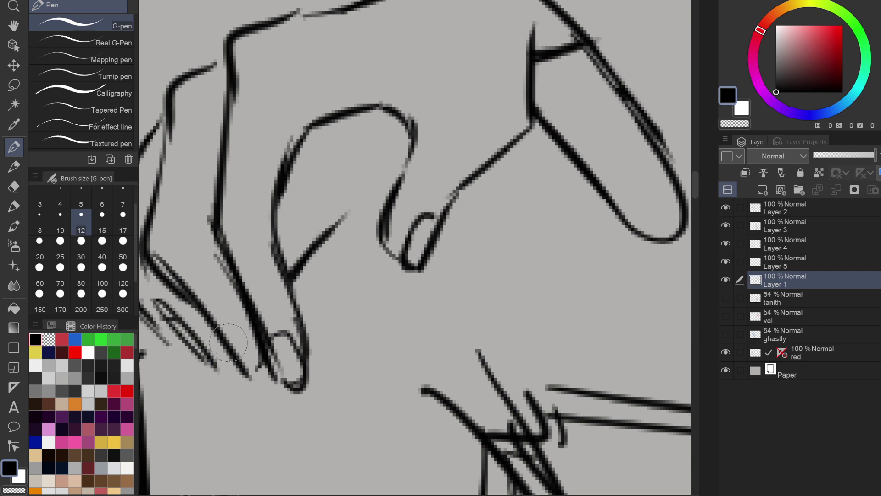
Draw fingernails on the remaining fingers of the same hand, undoing and redrawing the last strokes.
mouse_move(239, 321)
mouse_down()
mouse_move(226, 342)
mouse_move(252, 374)
mouse_up()
mouse_move(192, 315)
mouse_down()
mouse_move(218, 362)
mouse_move(177, 324)
mouse_up()
drag(169, 264, 280, 242)
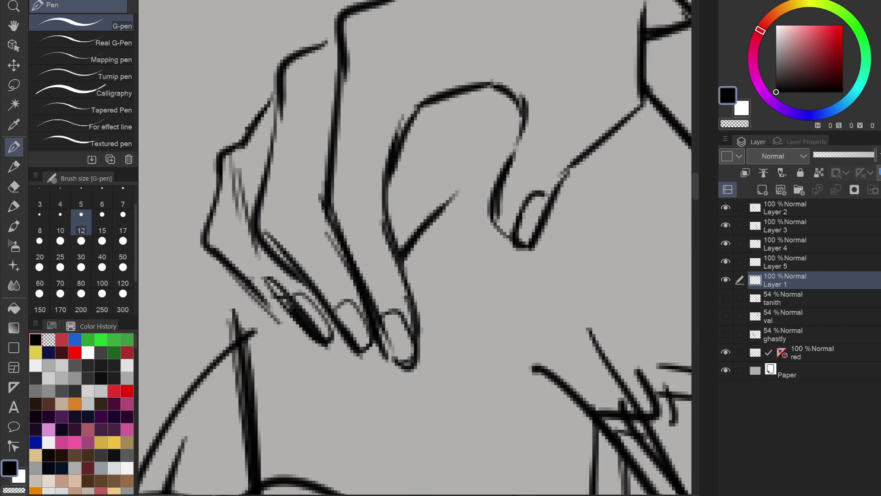
key(ctrl+z)
mouse_move(307, 317)
mouse_down()
mouse_move(321, 304)
mouse_move(328, 342)
mouse_up()
mouse_move(288, 296)
mouse_down()
mouse_move(259, 296)
mouse_move(274, 317)
mouse_move(262, 300)
mouse_up()
scroll(374, 274, down, 5)
scroll(367, 280, down, 2)
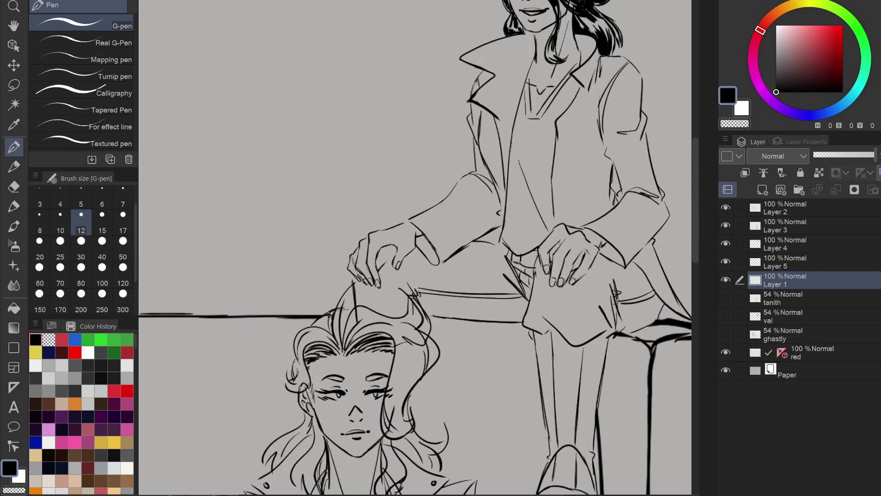
Undo the last stroke on the hand above the long-haired figure's head.
scroll(391, 261, up, 4)
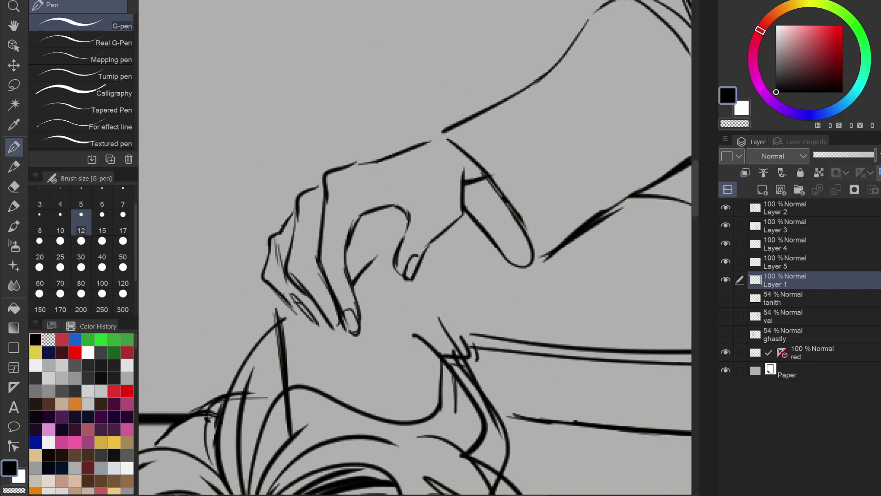
key(ctrl+z)
scroll(262, 228, down, 3)
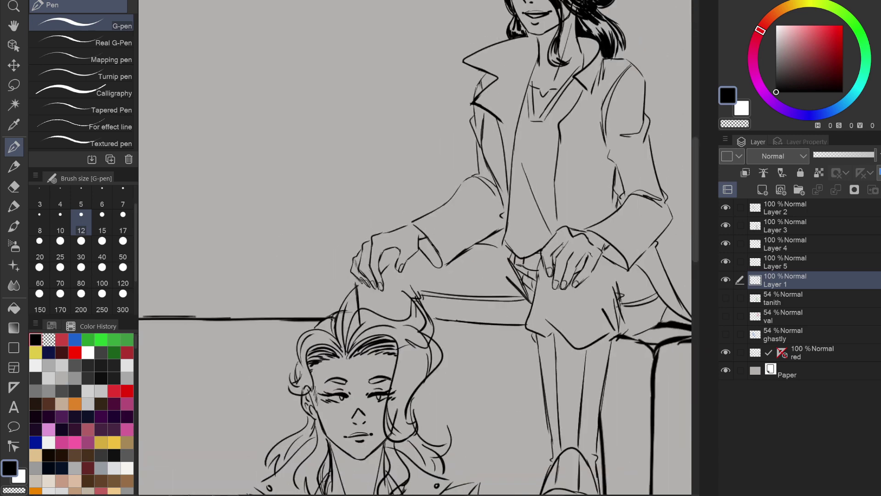
scroll(386, 270, down, 3)
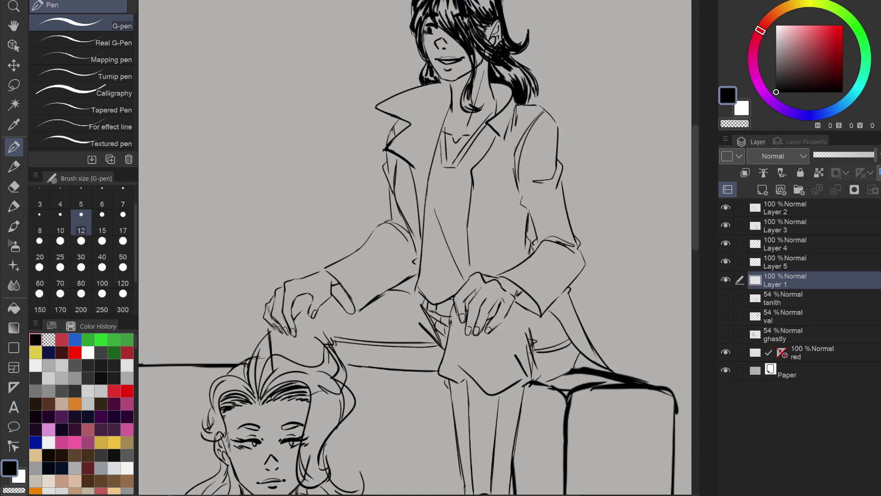
drag(385, 271, 439, 248)
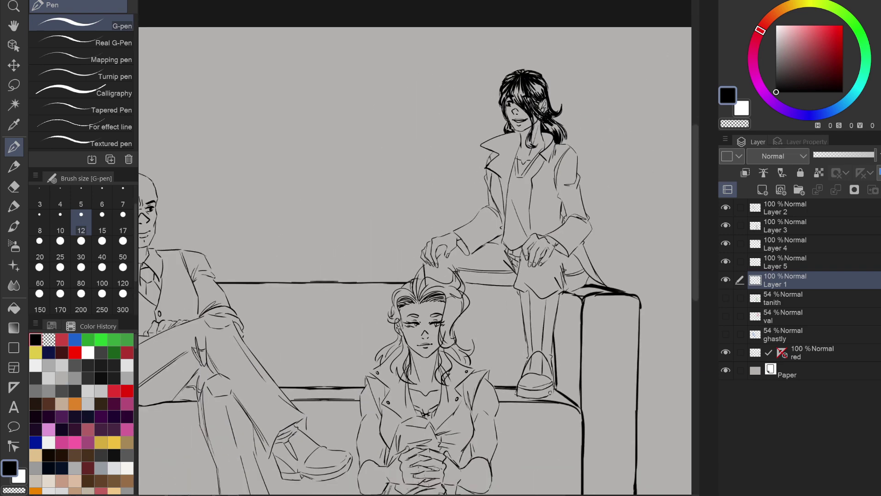
Draw short fold strokes where the sleeve's underside meets the jacket edge, and erase the excess line crossing them.
scroll(519, 244, up, 5)
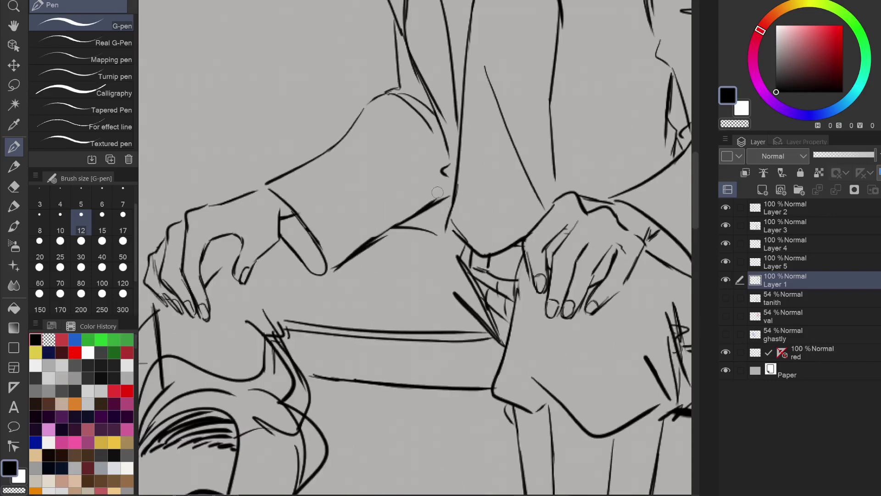
drag(438, 193, 427, 225)
drag(443, 175, 423, 212)
key(c)
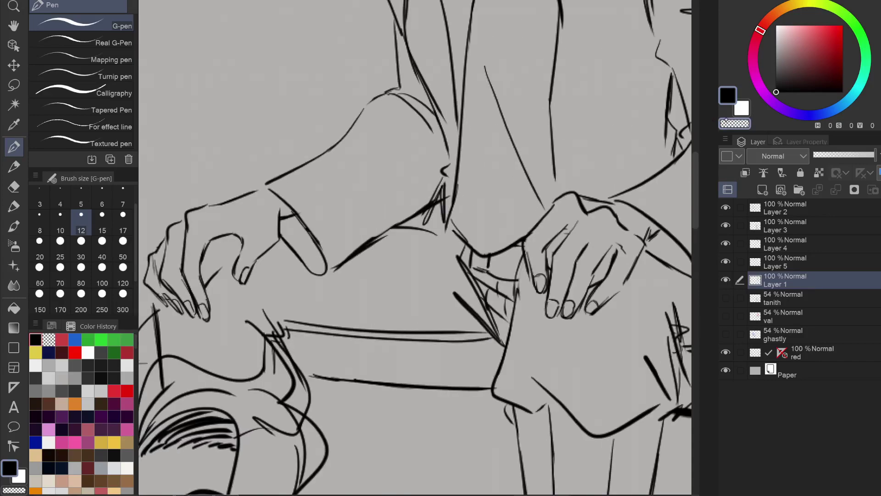
drag(448, 192, 439, 196)
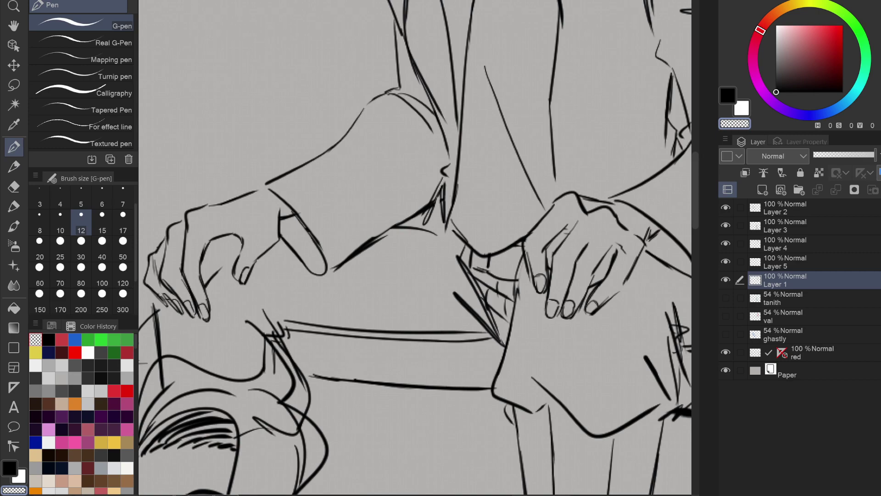
Examine which part of the drawing Layer 2, Layer 3 and Layer 4 each hold by toggling their visibility.
scroll(481, 229, down, 5)
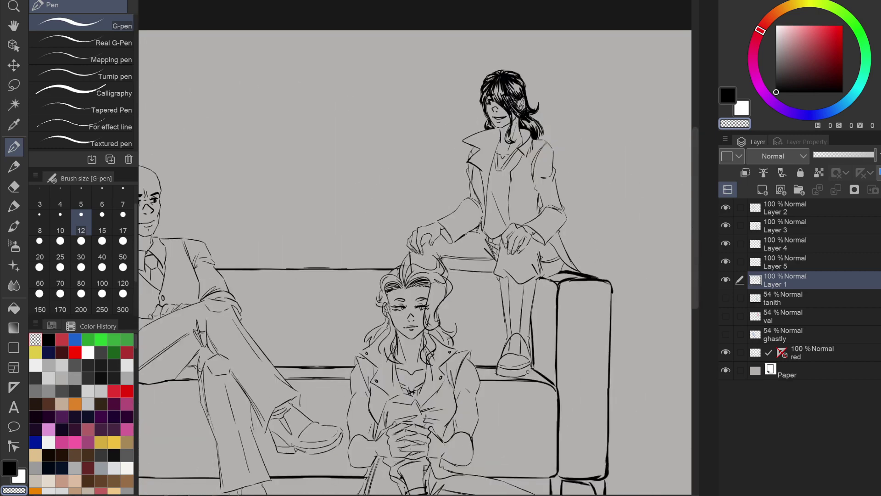
drag(535, 372, 644, 334)
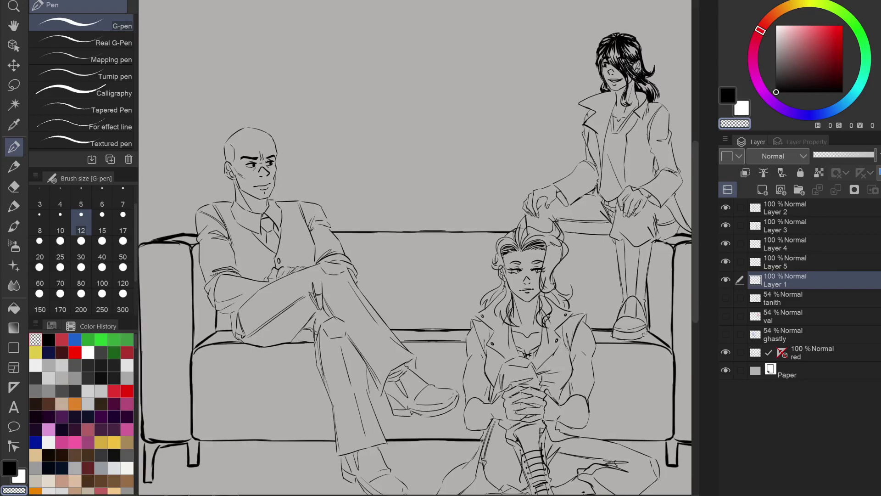
scroll(415, 271, down, 5)
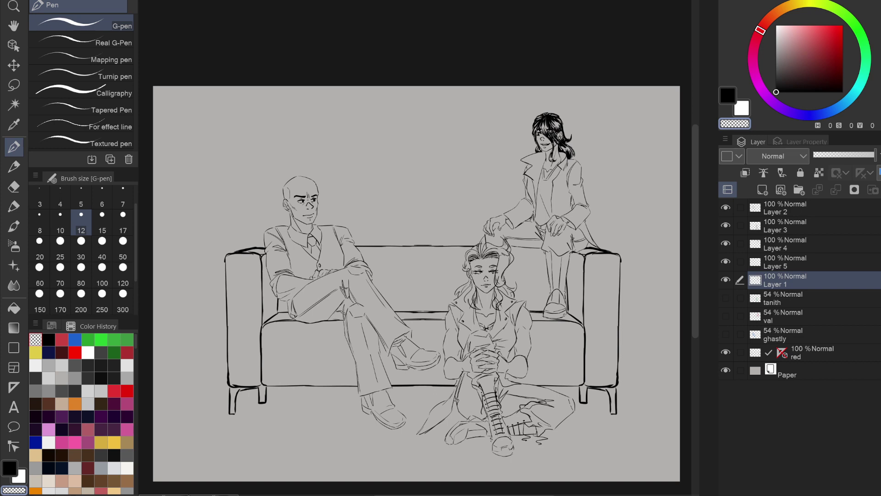
drag(564, 314, 547, 303)
click(766, 208)
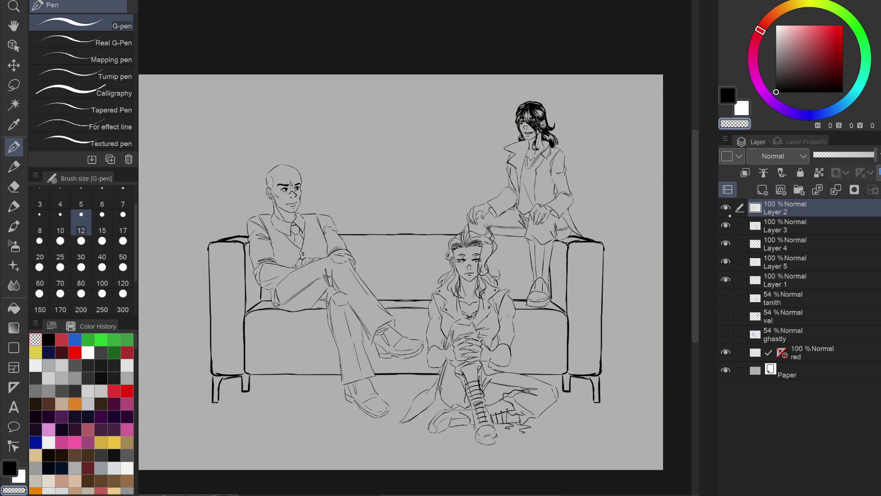
click(726, 208)
click(726, 208)
click(727, 225)
click(727, 225)
click(726, 243)
click(726, 243)
Merge Layer 4 and Layer 5 down into Layer 1, and check the merged layer by toggling its visibility.
click(765, 243)
click(835, 190)
click(835, 190)
click(726, 243)
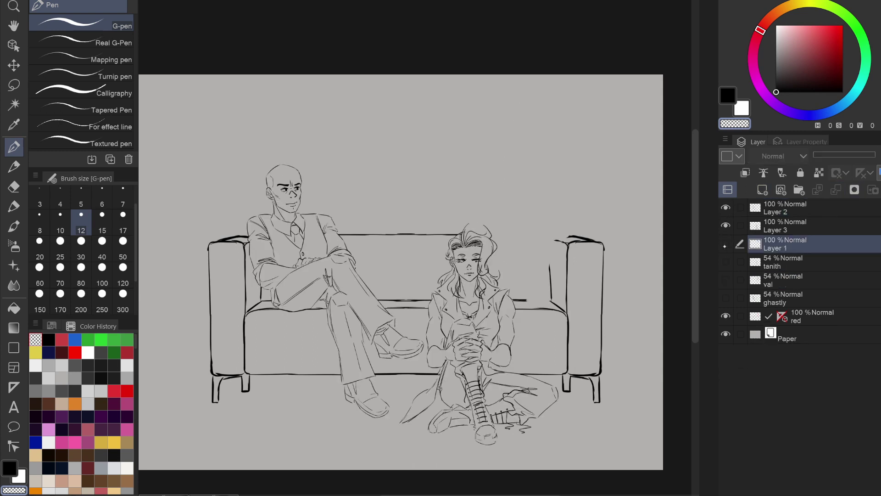
click(725, 243)
Add a new layer above Layer 2 and make black the drawing colour.
click(726, 208)
click(726, 208)
click(780, 208)
click(763, 189)
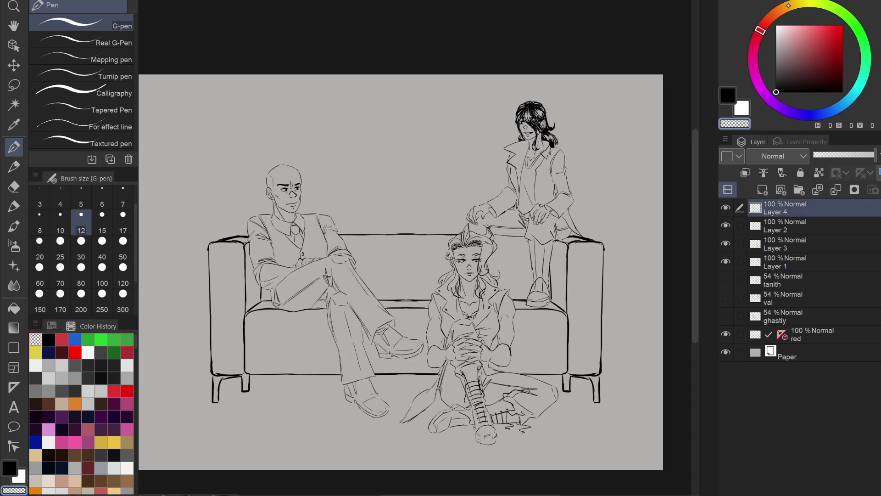
click(727, 95)
click(81, 257)
drag(190, 177, 216, 211)
click(40, 248)
key(ctrl+z)
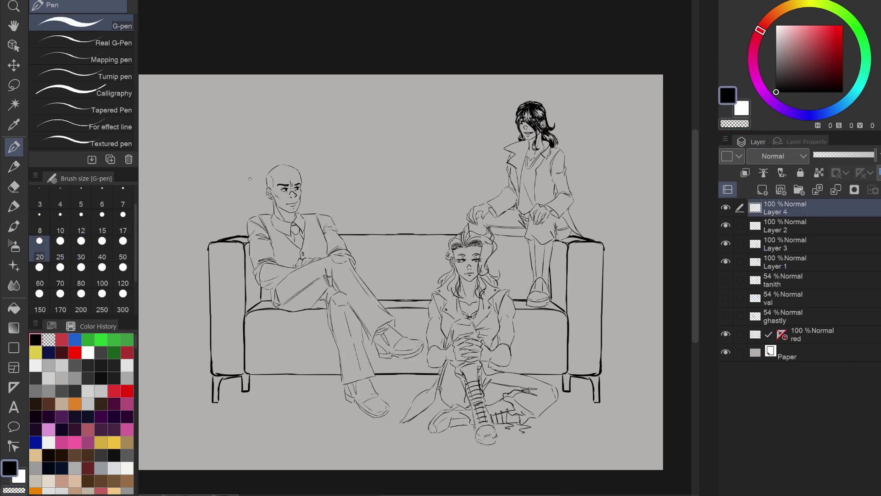
key(ctrl+z)
click(81, 248)
Set the G-pen size to 25 and trace a thick black outline around the bald man's neck, ear and back of head.
scroll(281, 208, up, 4)
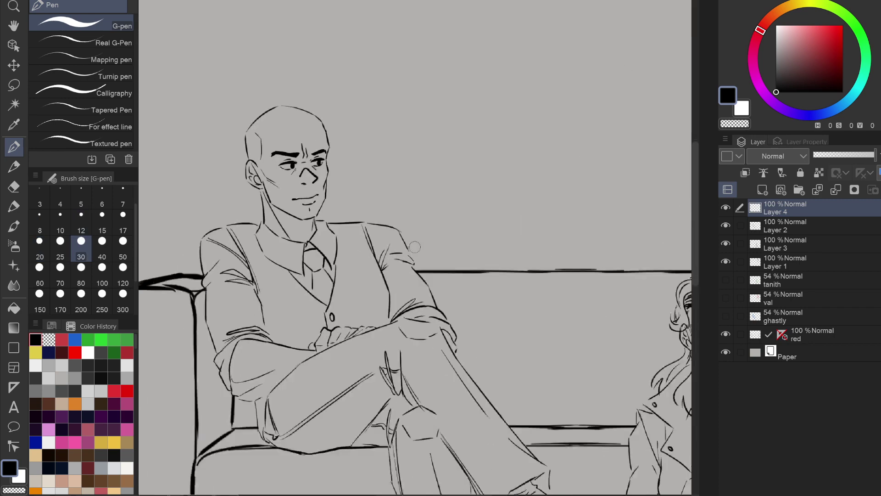
drag(415, 247, 516, 342)
scroll(360, 246, up, 3)
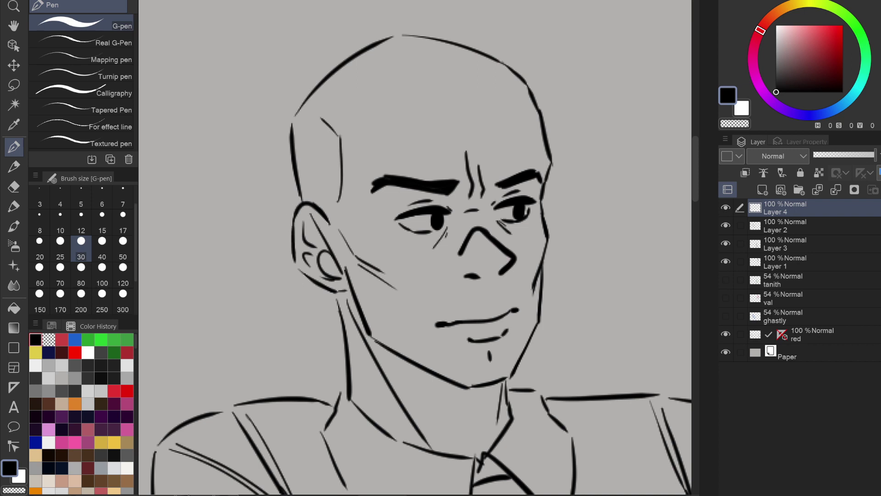
click(60, 250)
mouse_move(324, 212)
mouse_down()
mouse_move(301, 203)
mouse_move(288, 229)
mouse_move(303, 282)
mouse_move(335, 300)
mouse_move(348, 395)
mouse_move(331, 397)
mouse_up()
mouse_move(301, 203)
mouse_down()
mouse_move(291, 138)
mouse_move(317, 87)
mouse_move(399, 40)
mouse_up()
Continue the thick outline over the top of the bald man's head and down the front of his face to the chin.
key(minus)
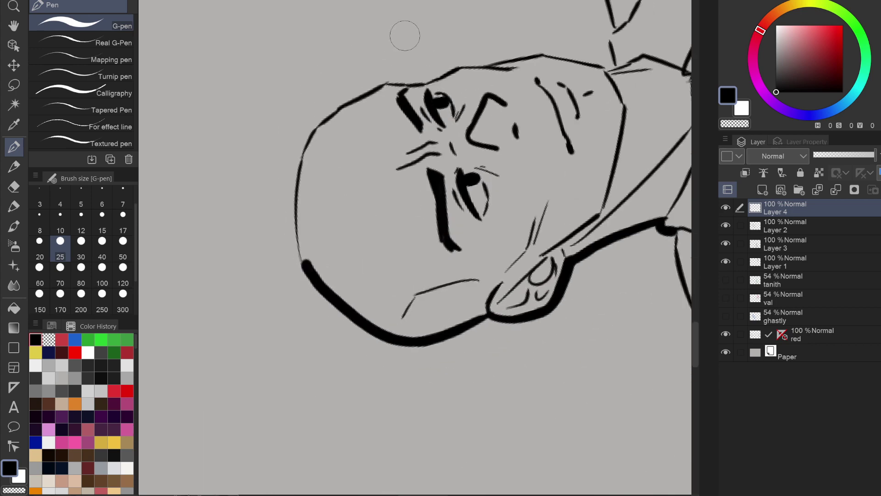
mouse_move(390, 84)
mouse_down()
mouse_move(339, 107)
mouse_move(310, 138)
mouse_move(297, 183)
mouse_move(297, 243)
mouse_move(317, 264)
mouse_up()
key(minus)
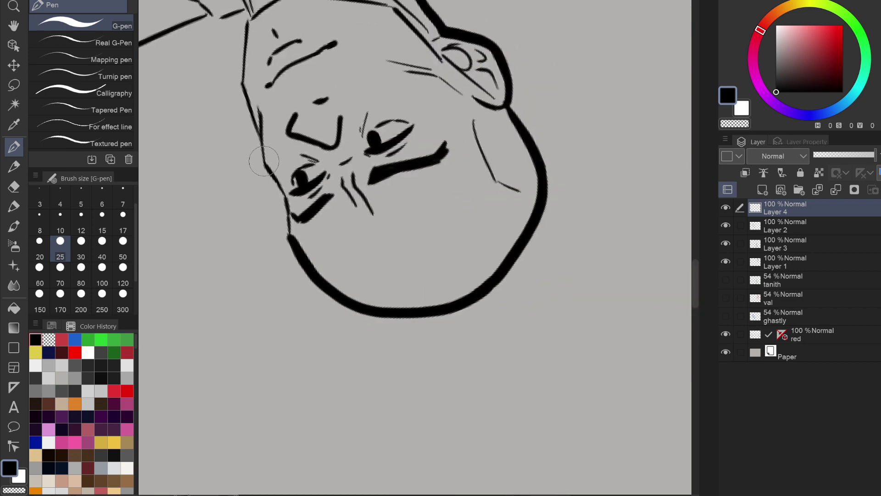
drag(260, 140, 341, 375)
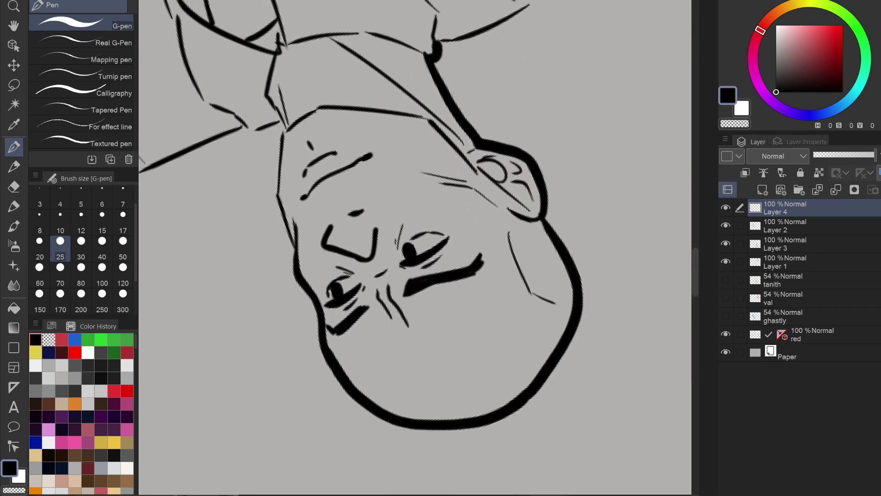
mouse_move(285, 128)
mouse_down()
mouse_move(280, 207)
mouse_move(296, 272)
mouse_up()
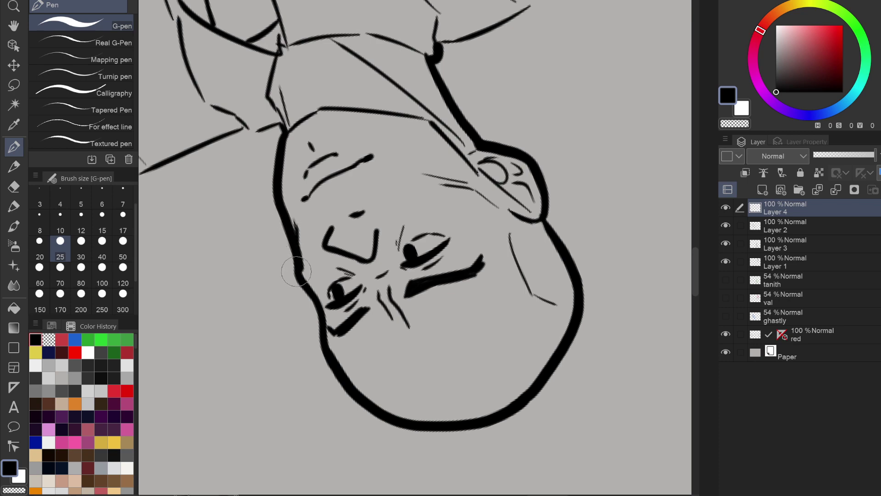
Undo the last outline stroke and carry the bald man's thick outline on from the chin to the shirt collar.
key(minus)
key(minus)
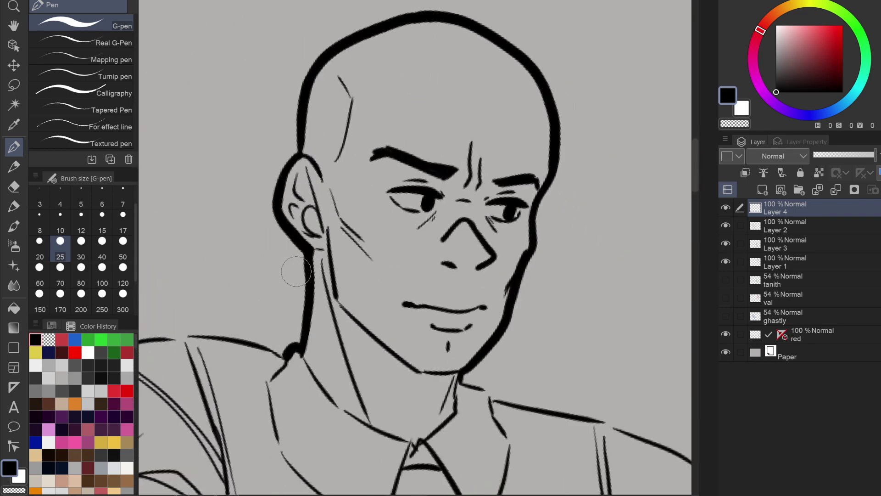
scroll(296, 271, down, 3)
key(ctrl+z)
mouse_move(478, 187)
mouse_down()
mouse_move(456, 255)
mouse_move(417, 307)
mouse_move(449, 325)
mouse_up()
scroll(451, 284, left, 4)
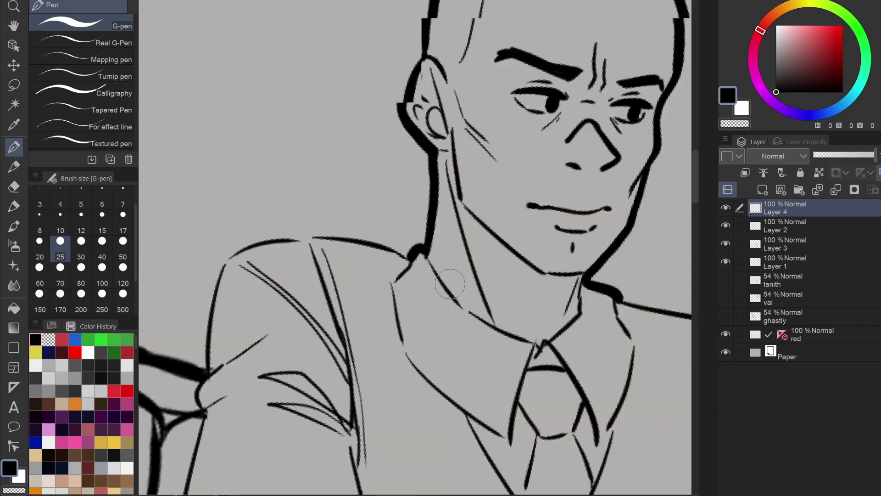
Trace the thick outline along both of the bald man's shoulders and down to the sleeve folds above the sofa back.
scroll(450, 284, left, 5)
mouse_move(315, 344)
mouse_down()
mouse_move(322, 268)
mouse_move(349, 228)
mouse_move(432, 211)
mouse_move(526, 241)
mouse_up()
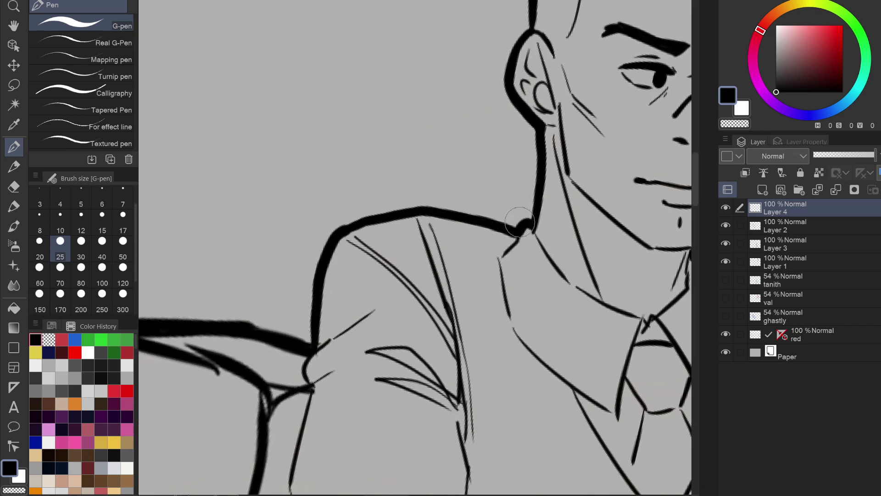
scroll(516, 221, right, 10)
scroll(517, 221, down, 5)
scroll(519, 221, right, 7)
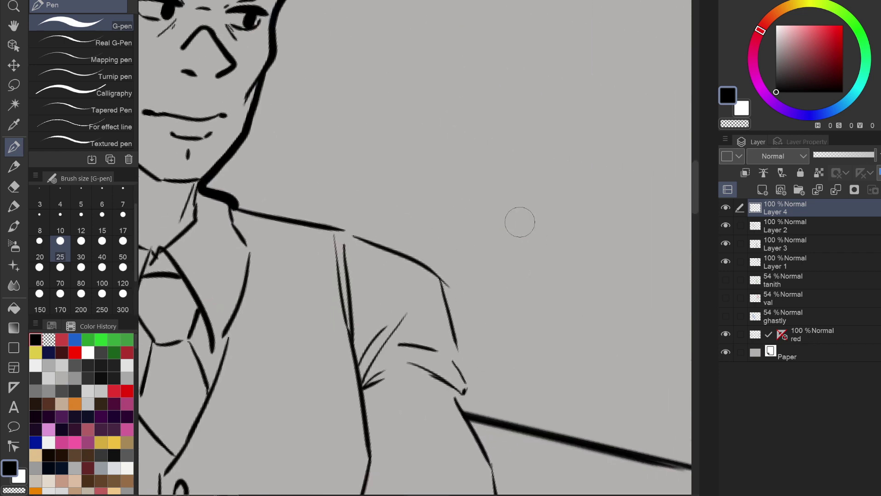
mouse_move(227, 202)
mouse_down()
mouse_move(351, 232)
mouse_move(447, 281)
mouse_up()
key(ctrl+z)
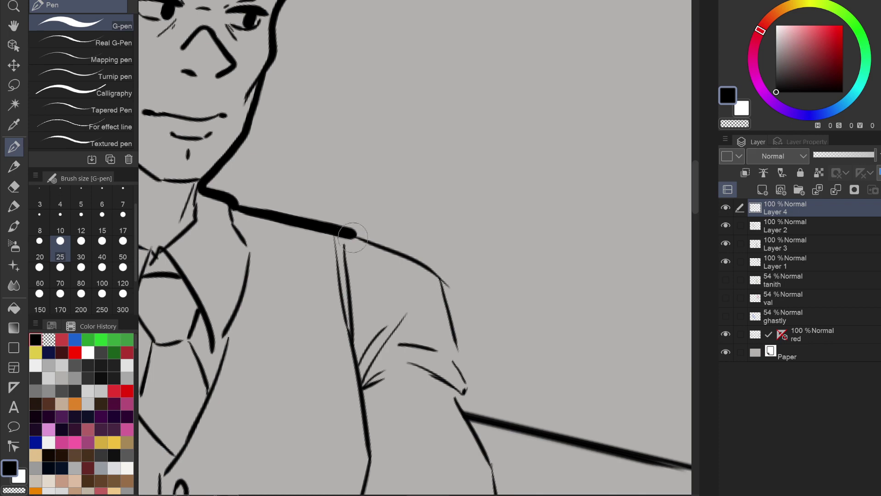
mouse_move(354, 237)
mouse_down()
mouse_move(436, 275)
mouse_move(467, 378)
mouse_move(457, 399)
mouse_move(512, 400)
mouse_up()
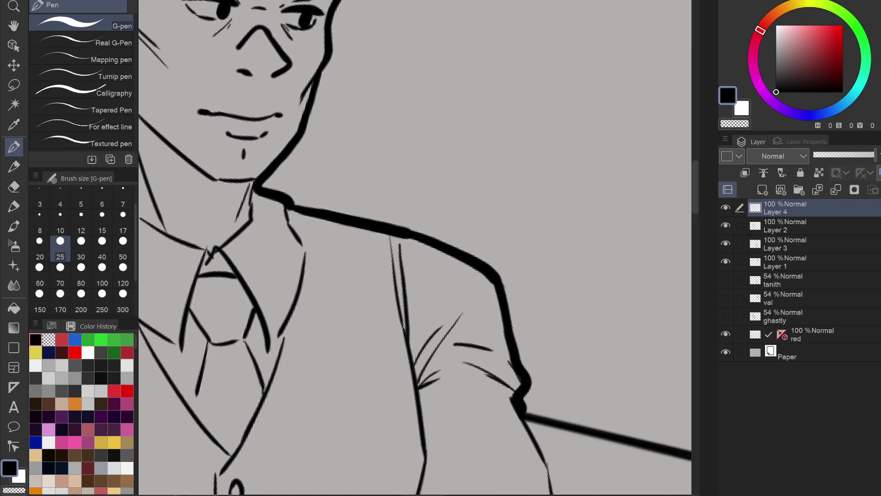
Trace a thick outline on the sofa-arm figure from the jacket collar down the sleeve of the outstretched arm.
scroll(415, 248, down, 6)
scroll(415, 248, up, 1)
key(ctrl+@)
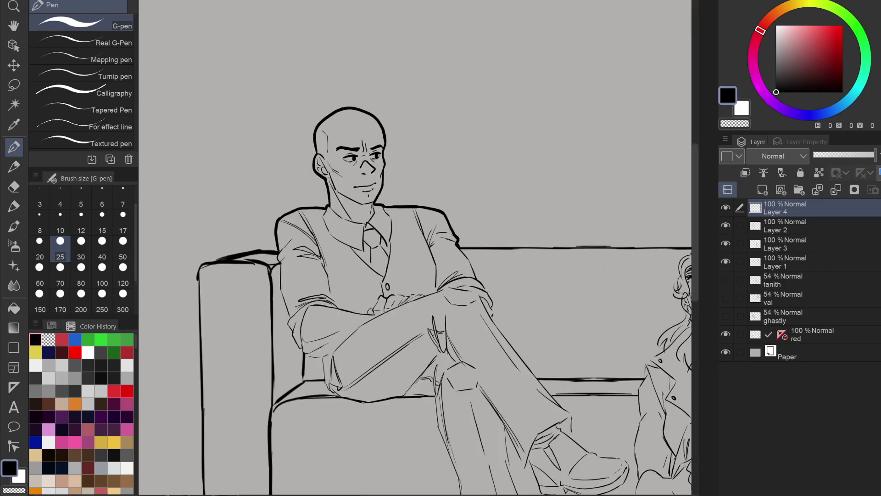
drag(600, 218, 231, 277)
drag(492, 93, 554, 113)
scroll(432, 223, up, 5)
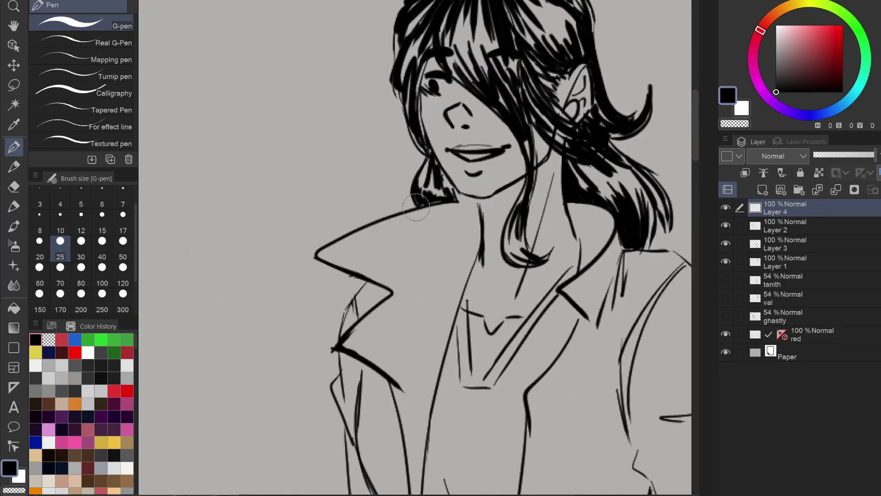
mouse_move(427, 206)
mouse_down()
mouse_move(348, 231)
mouse_move(321, 264)
mouse_move(362, 286)
mouse_move(333, 342)
mouse_move(337, 406)
mouse_move(330, 178)
mouse_move(342, 273)
mouse_move(309, 287)
mouse_move(261, 343)
mouse_move(212, 369)
mouse_move(193, 369)
mouse_move(380, 212)
mouse_move(284, 248)
mouse_move(260, 269)
mouse_move(232, 324)
mouse_move(251, 349)
mouse_move(205, 419)
mouse_move(198, 421)
mouse_move(285, 293)
mouse_move(298, 288)
mouse_move(102, 288)
mouse_up()
Trace a thick outline around the gap between torso and bent arm and up that sleeve's outer edge.
scroll(298, 289, right, 3)
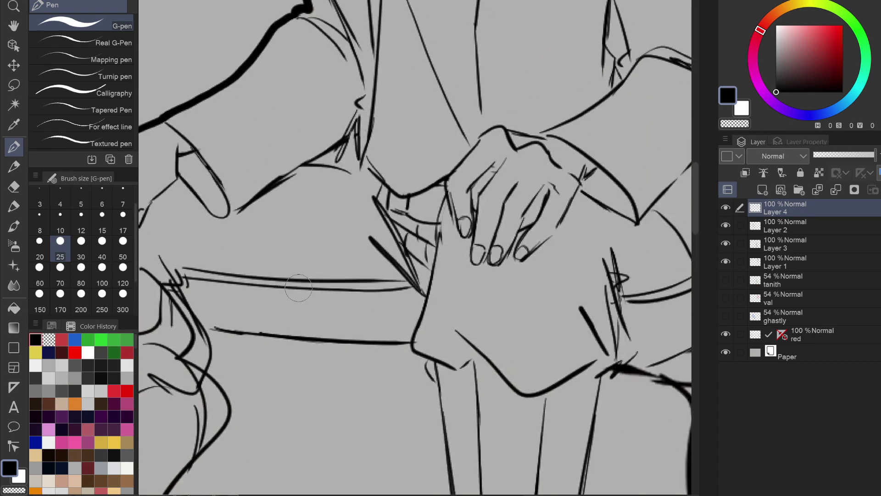
scroll(299, 288, right, 5)
scroll(298, 288, up, 2)
mouse_move(296, 87)
mouse_down()
mouse_move(287, 113)
mouse_move(304, 122)
mouse_move(306, 172)
mouse_move(289, 123)
mouse_move(295, 91)
mouse_move(339, 127)
mouse_move(377, 250)
mouse_move(380, 282)
mouse_move(351, 338)
mouse_move(380, 432)
mouse_up()
scroll(300, 68, up, 3)
scroll(301, 68, right, 1)
drag(340, 112, 324, 9)
Complete the thick outline of the same sleeve over the shoulder to the hair.
scroll(324, 14, up, 5)
scroll(415, 248, up, 2)
scroll(415, 248, left, 1)
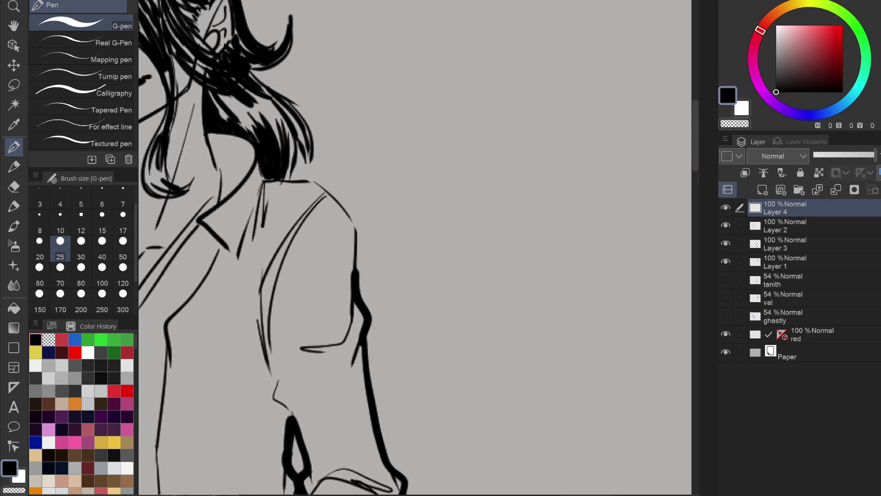
mouse_move(281, 179)
mouse_down()
mouse_move(309, 181)
mouse_move(350, 219)
mouse_move(370, 319)
mouse_up()
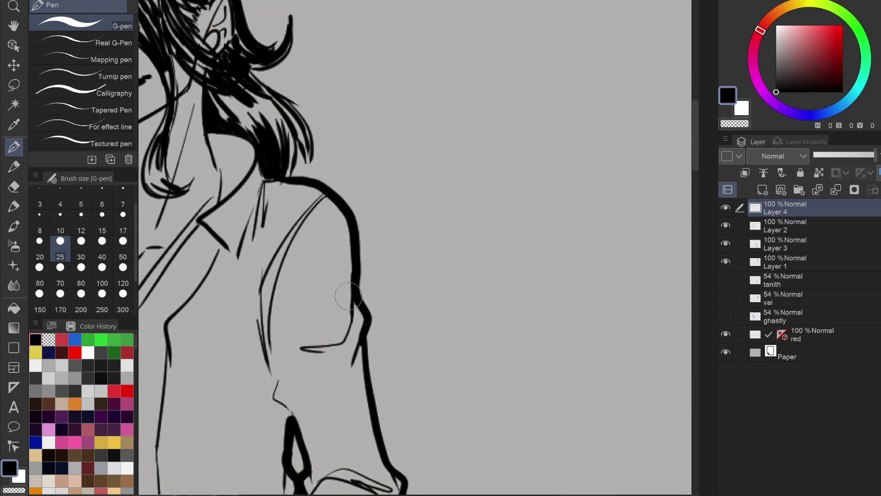
Trace a thick outline on the long-haired figure seated on the floor, leading down to the boot tucked at the side.
scroll(146, 479, down, 5)
scroll(415, 248, down, 5)
drag(417, 302, 471, 370)
scroll(408, 262, down, 5)
drag(322, 367, 411, 145)
scroll(324, 289, up, 5)
mouse_move(336, 191)
mouse_down()
mouse_move(317, 223)
mouse_move(226, 297)
mouse_move(170, 390)
mouse_up()
Trace the thick outline around the toe and sole of the long-haired figure's side boot, undoing and redrawing misplaced strokes.
mouse_move(340, 252)
mouse_down()
mouse_move(317, 304)
mouse_move(266, 353)
mouse_move(162, 407)
mouse_move(143, 193)
mouse_move(157, 136)
mouse_move(226, 197)
mouse_up()
key(ctrl+z)
drag(212, 190, 271, 285)
key(ctrl+z)
mouse_move(213, 194)
mouse_down()
mouse_move(277, 287)
mouse_move(239, 234)
mouse_move(303, 309)
mouse_move(342, 336)
mouse_move(400, 343)
mouse_move(361, 340)
mouse_up()
drag(331, 315, 295, 314)
mouse_move(331, 250)
mouse_down()
mouse_move(357, 282)
mouse_move(398, 304)
mouse_move(332, 368)
mouse_move(323, 427)
mouse_move(357, 442)
mouse_move(435, 389)
mouse_move(504, 365)
mouse_move(527, 362)
mouse_move(542, 390)
mouse_move(431, 332)
mouse_move(299, 287)
mouse_up()
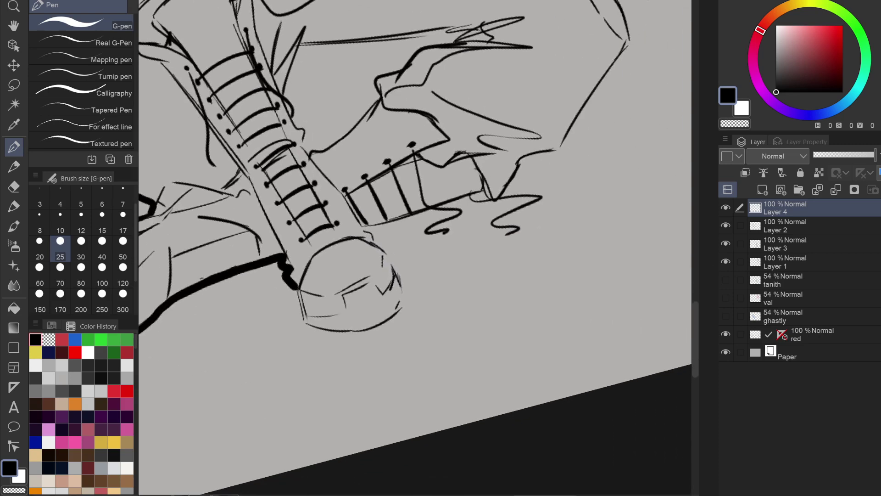
Trace the thick outline around the long-haired figure's front boot toe and along the underside of the folded leg's boot, redrawing the misplaced toe stroke.
mouse_move(372, 240)
mouse_down()
mouse_move(402, 291)
mouse_move(393, 315)
mouse_up()
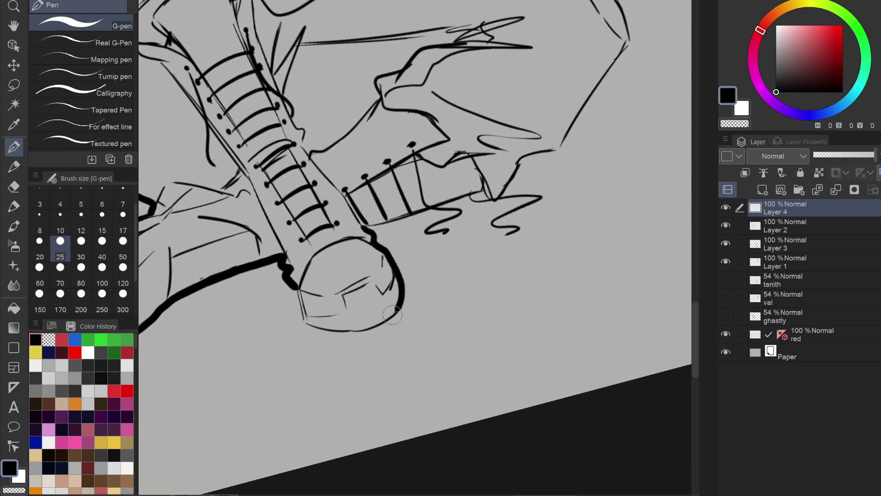
drag(295, 292, 303, 314)
mouse_move(363, 228)
mouse_down()
mouse_move(468, 196)
mouse_move(497, 199)
mouse_move(534, 155)
mouse_move(569, 136)
mouse_up()
mouse_move(302, 318)
mouse_down()
mouse_move(322, 328)
mouse_move(388, 317)
mouse_move(391, 285)
mouse_up()
scroll(390, 285, up, 1)
key(asciicircum)
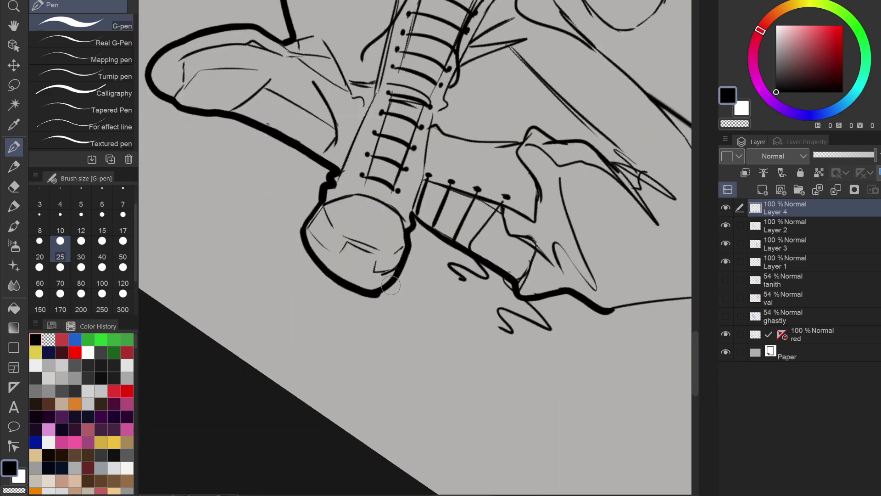
key(ctrl+z)
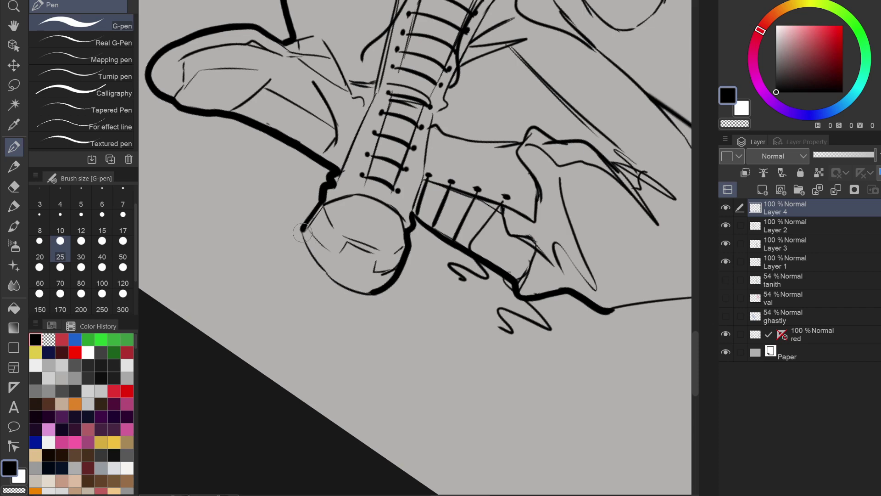
mouse_move(303, 232)
mouse_down()
mouse_move(344, 287)
mouse_move(383, 290)
mouse_move(143, 364)
mouse_up()
Trace the thick outline around the long-haired figure's folded knee to the trouser hem, undoing and redrawing misplaced strokes.
mouse_move(323, 45)
mouse_down()
mouse_move(306, 64)
mouse_move(320, 90)
mouse_up()
key(ctrl+z)
mouse_move(414, 182)
mouse_down()
mouse_move(478, 270)
mouse_move(494, 312)
mouse_up()
key(ctrl+z)
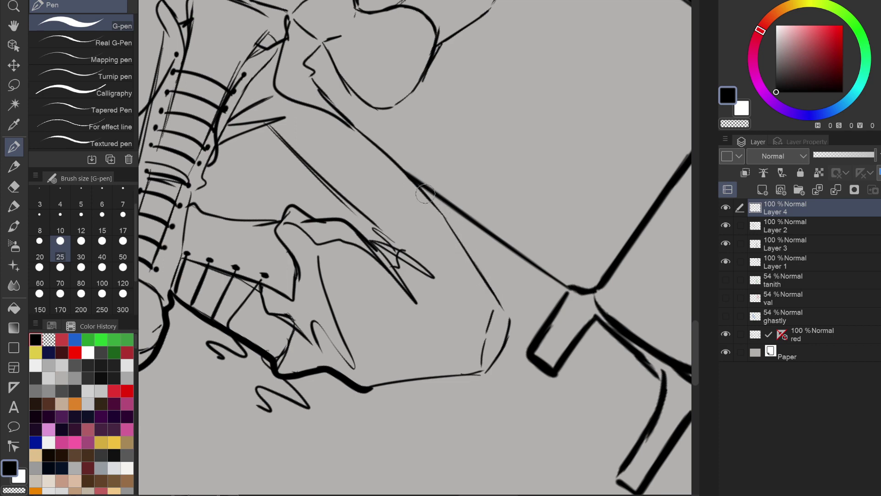
mouse_move(425, 194)
mouse_down()
mouse_move(498, 289)
mouse_move(510, 344)
mouse_move(485, 367)
mouse_move(503, 301)
mouse_move(429, 232)
mouse_move(412, 227)
mouse_move(408, 339)
mouse_up()
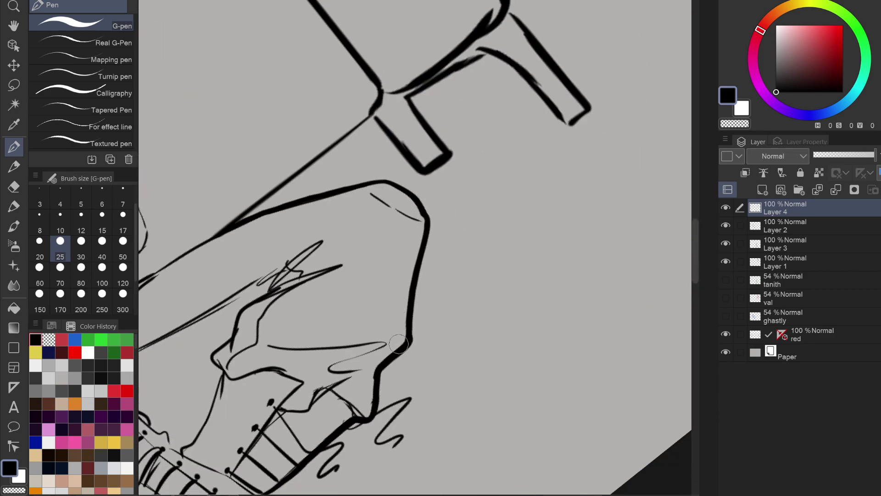
Trace the thick outline down the bald seated man's outer sleeve, around the elbow and past the hip to the sofa seat.
key(ctrl+minus)
key(ctrl+minus)
key(ctrl+minus)
key(asciicircum)
key(asciicircum)
key(asciicircum)
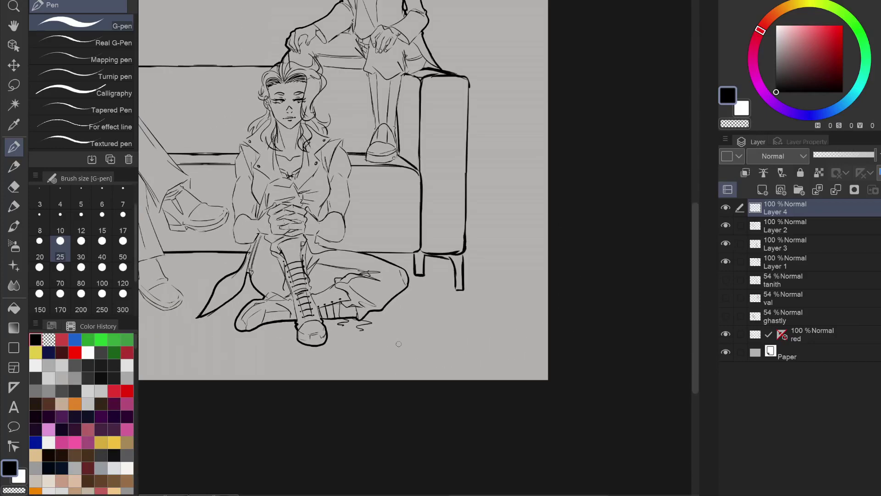
drag(399, 344, 503, 462)
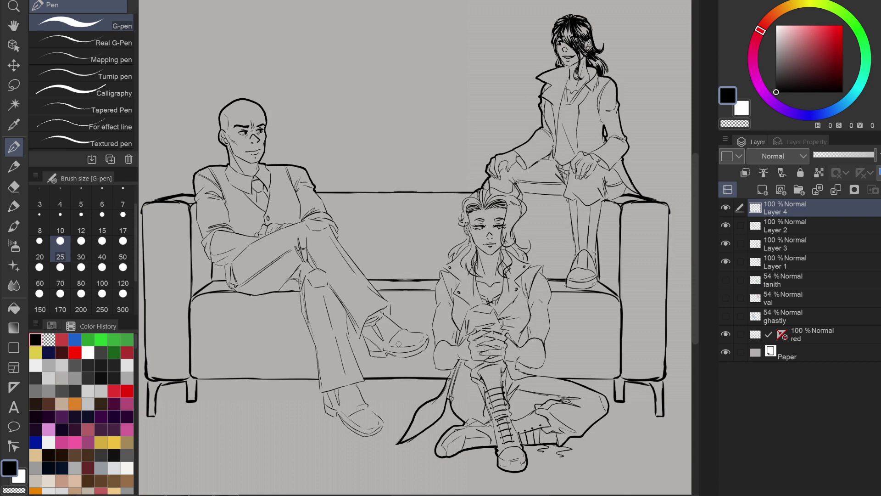
key(ctrl+plus)
key(ctrl+plus)
key(ctrl+plus)
key(ctrl+plus)
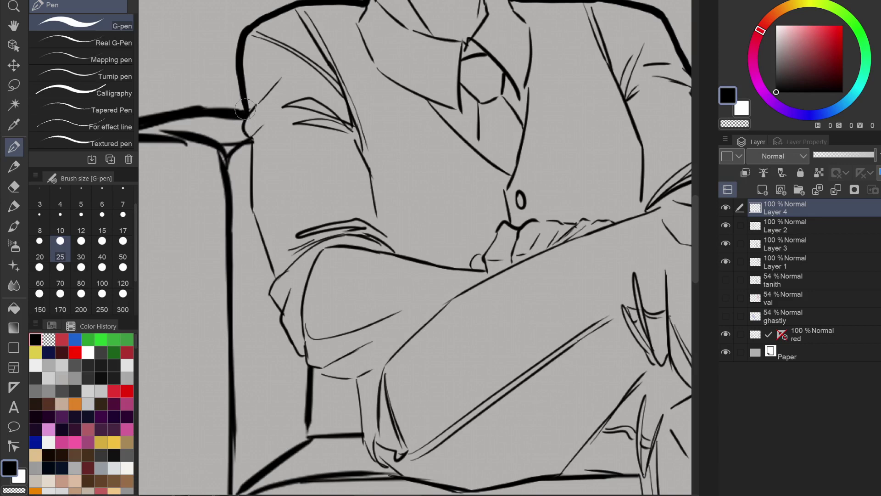
mouse_move(245, 110)
mouse_down()
mouse_move(240, 130)
mouse_move(250, 142)
mouse_move(251, 207)
mouse_move(274, 272)
mouse_move(271, 299)
mouse_move(311, 365)
mouse_move(354, 379)
mouse_up()
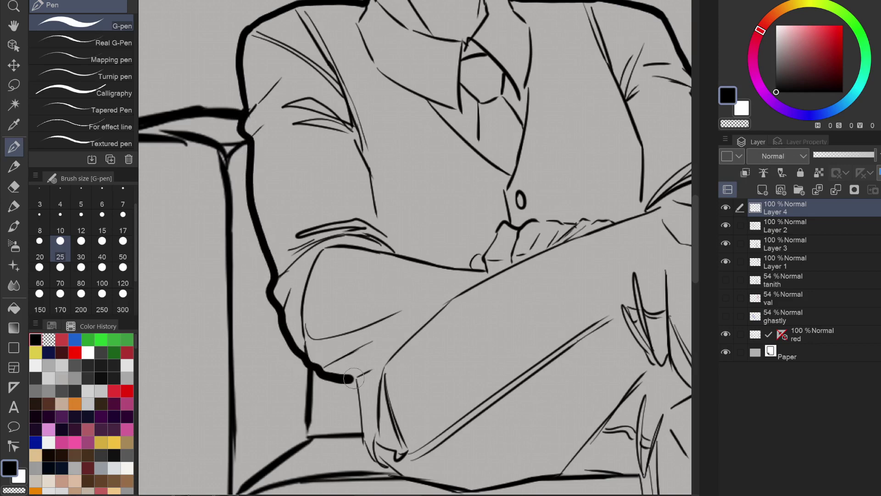
scroll(349, 372, down, 3)
mouse_move(346, 255)
mouse_down()
mouse_move(365, 332)
mouse_move(393, 351)
mouse_up()
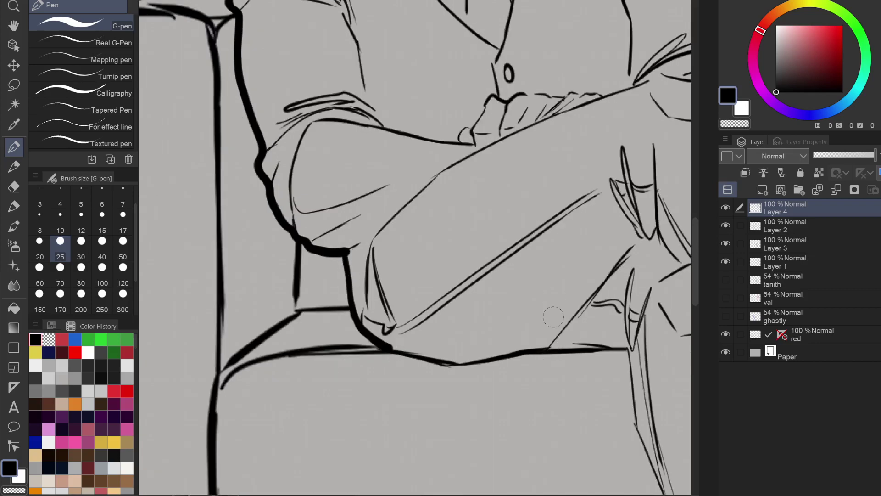
Trace thick outlines along both edges of the bald man's standing trouser leg down to the hem, redrawing the inner edge.
drag(553, 296, 354, 135)
mouse_move(428, 191)
mouse_down()
mouse_move(484, 404)
mouse_move(344, 193)
mouse_up()
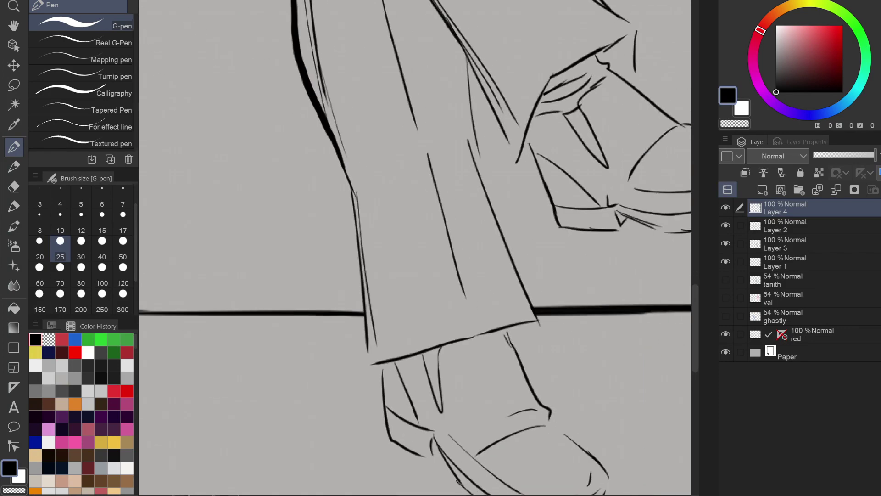
mouse_move(337, 150)
mouse_down()
mouse_move(349, 185)
mouse_move(372, 364)
mouse_up()
mouse_move(469, 69)
mouse_down()
mouse_move(487, 189)
mouse_move(537, 314)
mouse_up()
key(ctrl+z)
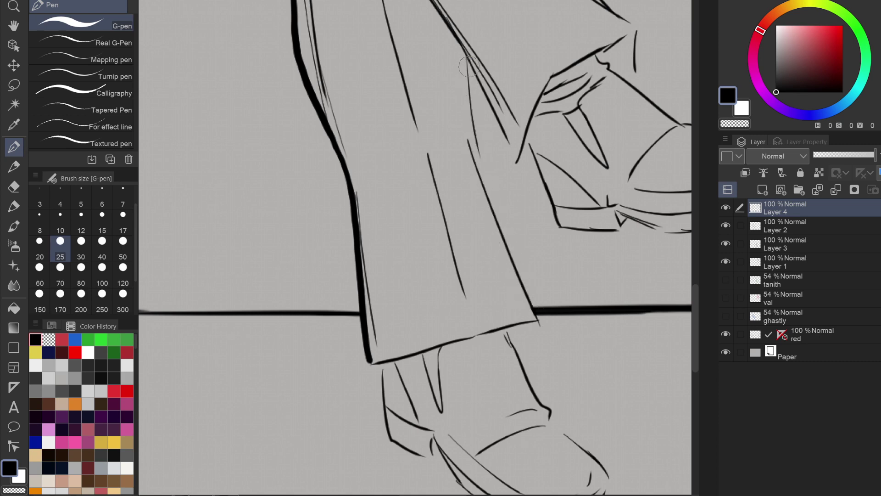
mouse_move(469, 67)
mouse_down()
mouse_move(480, 179)
mouse_move(538, 315)
mouse_up()
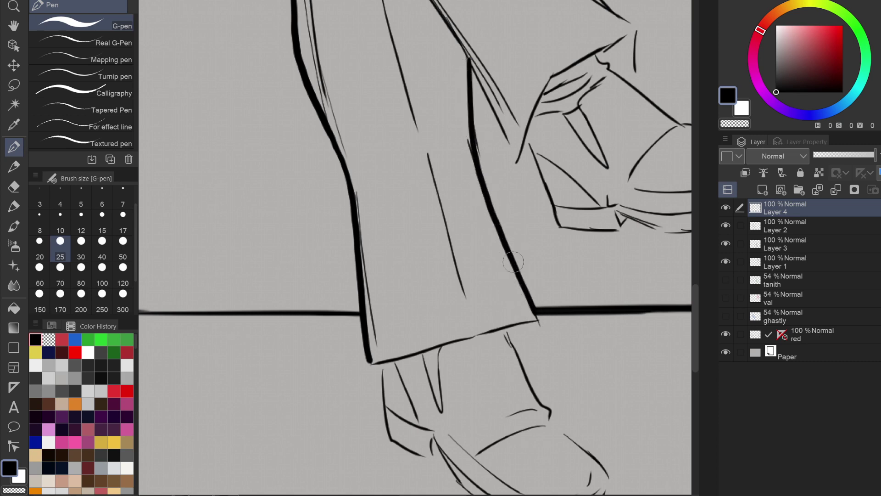
drag(513, 262, 540, 317)
Trace the thick outline around the shoe on the bald man's standing leg, from heel to toe and sole.
mouse_move(376, 365)
mouse_down()
mouse_move(385, 420)
mouse_move(428, 457)
mouse_move(442, 454)
mouse_move(411, 391)
mouse_up()
drag(438, 452, 402, 384)
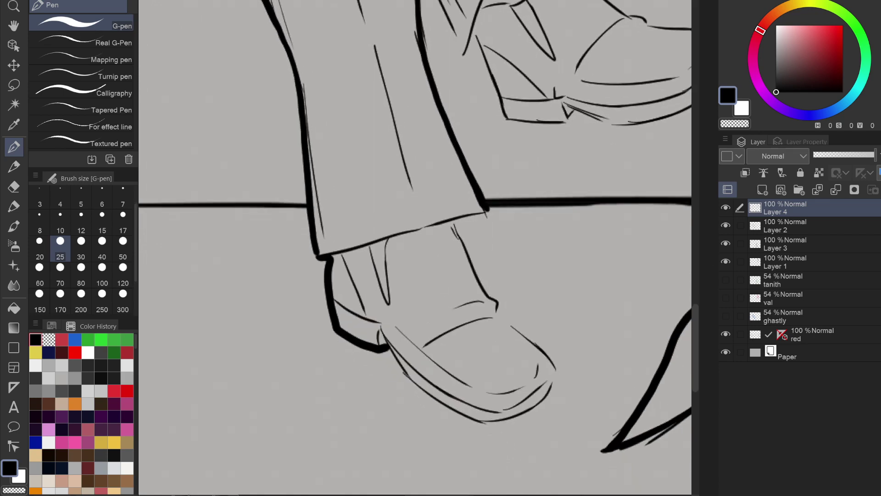
mouse_move(484, 210)
mouse_down()
mouse_move(464, 230)
mouse_move(459, 213)
mouse_move(465, 245)
mouse_move(461, 237)
mouse_move(501, 315)
mouse_move(552, 362)
mouse_move(550, 391)
mouse_up()
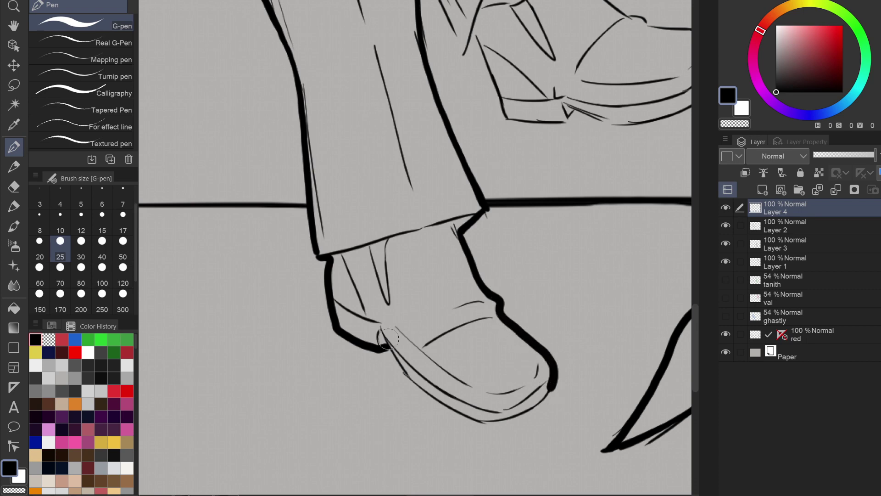
mouse_move(385, 344)
mouse_down()
mouse_move(406, 371)
mouse_move(480, 418)
mouse_move(524, 410)
mouse_move(554, 376)
mouse_up()
Trace the thick outline along the underside of the bald man's crossed trouser leg and around its raised shoe.
drag(549, 322, 352, 471)
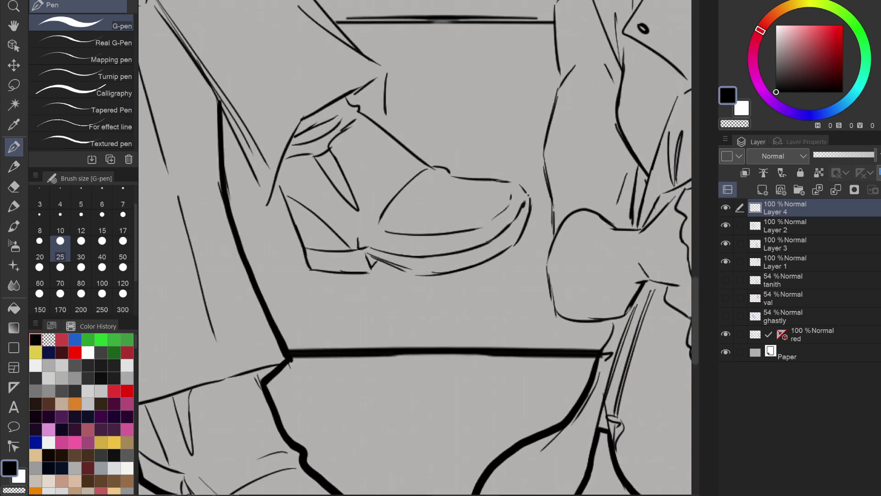
mouse_move(217, 108)
mouse_down()
mouse_move(257, 186)
mouse_move(285, 205)
mouse_move(308, 262)
mouse_move(364, 271)
mouse_move(378, 258)
mouse_up()
mouse_move(386, 74)
mouse_down()
mouse_move(390, 130)
mouse_move(434, 163)
mouse_move(495, 186)
mouse_up()
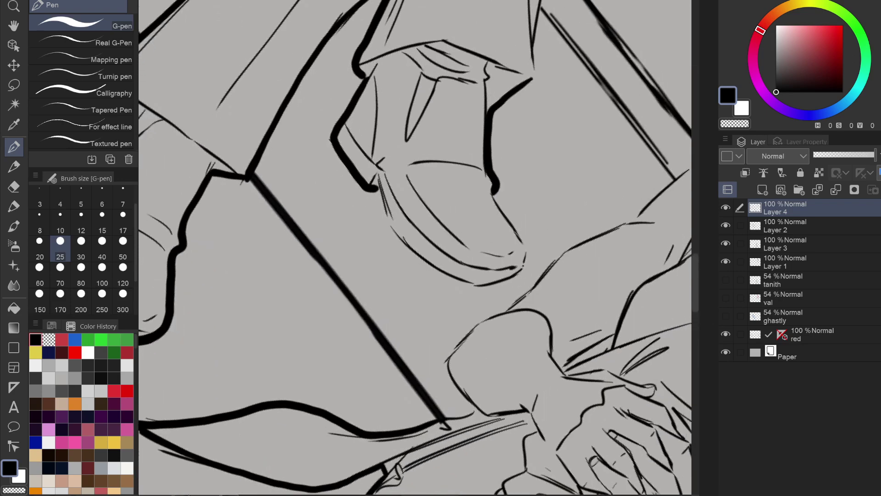
mouse_move(375, 183)
mouse_down()
mouse_move(397, 227)
mouse_move(459, 282)
mouse_move(501, 281)
mouse_up()
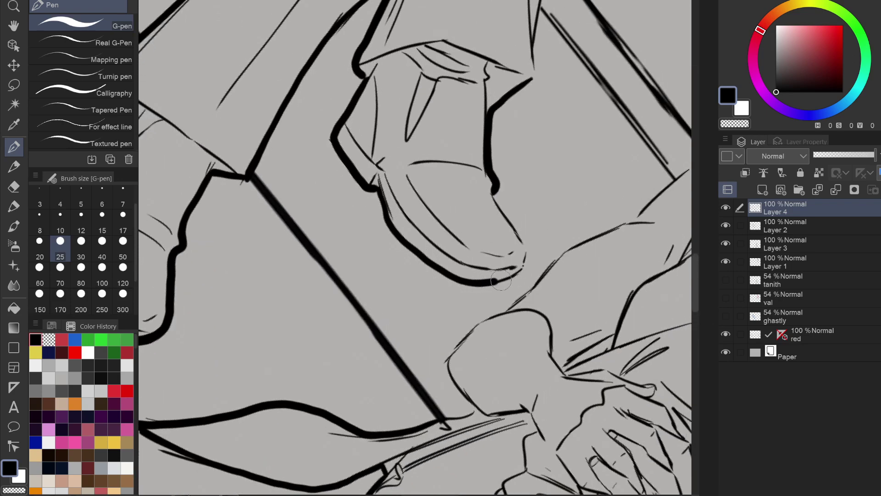
mouse_move(493, 201)
mouse_down()
mouse_move(528, 263)
mouse_move(482, 278)
mouse_move(324, 401)
mouse_move(324, 445)
mouse_up()
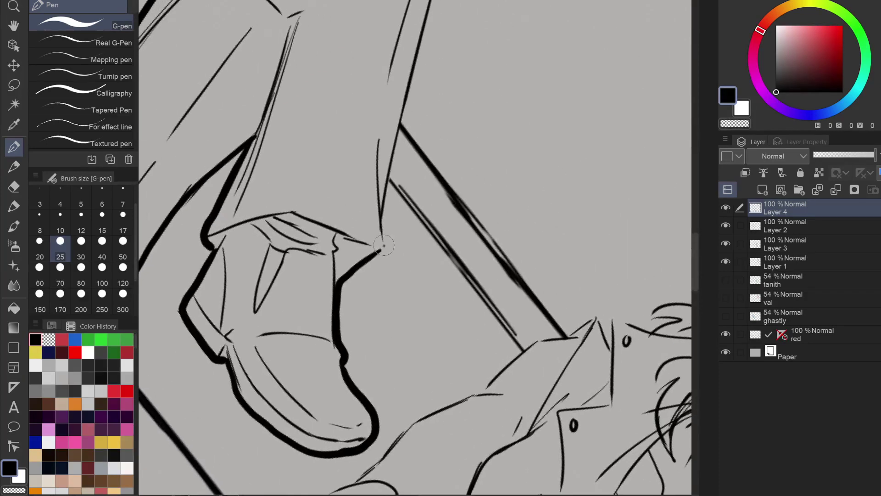
Trace the thick outline up the crossed leg's outer edge, around the knee and up to the bald man's sleeve, redrawing one misplaced stroke.
mouse_move(383, 245)
mouse_down()
mouse_move(429, 25)
mouse_move(339, 223)
mouse_up()
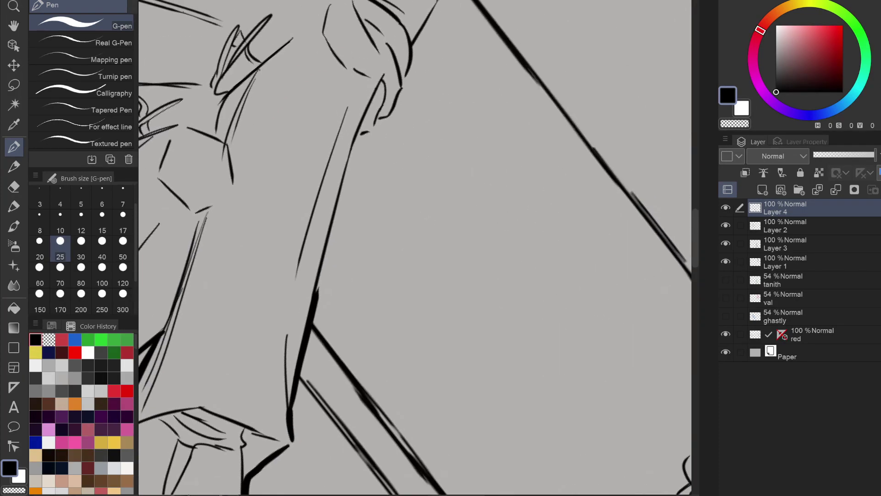
mouse_move(356, 134)
mouse_down()
mouse_move(391, 109)
mouse_move(413, 75)
mouse_move(427, 12)
mouse_move(396, 101)
mouse_move(360, 137)
mouse_move(305, 330)
mouse_up()
key(ctrl+z)
drag(345, 184, 235, 375)
drag(325, 197, 340, 129)
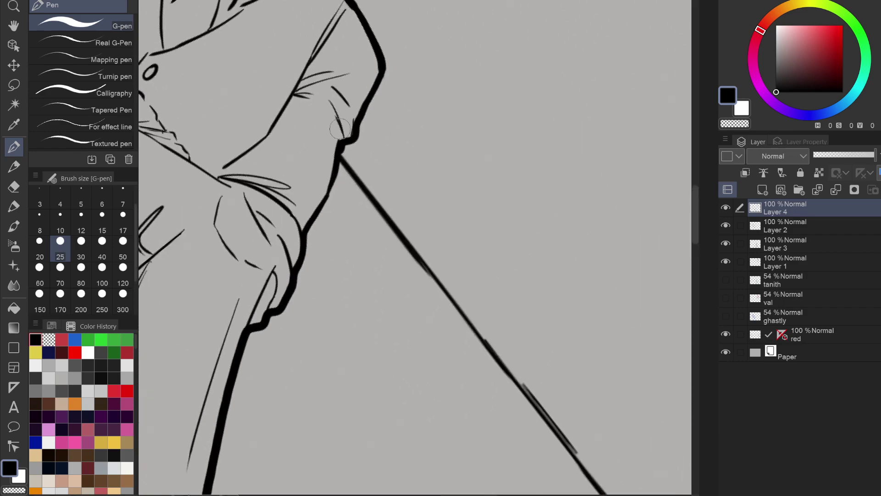
Trace the thick outline at the long-haired figure's ear, jacket collar and shoulder on the side nearest the bald man, redrawing misplaced strokes.
scroll(340, 129, down, 6)
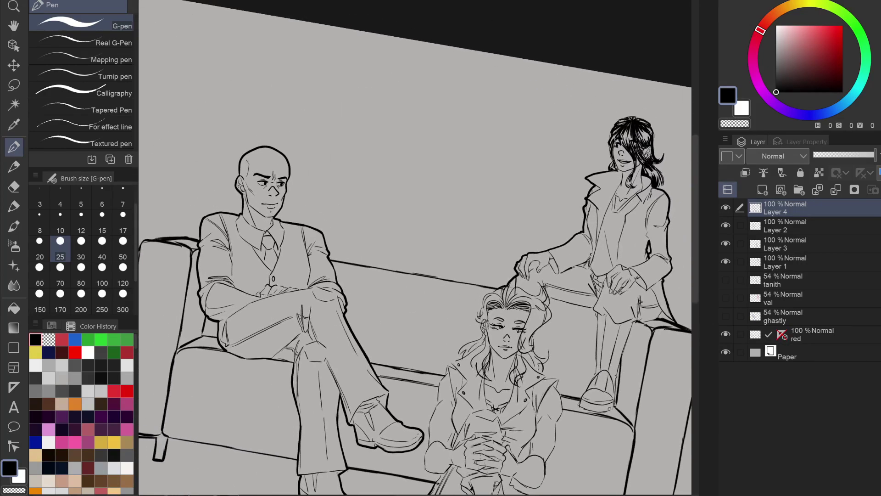
drag(542, 355, 477, 257)
scroll(478, 257, up, 6)
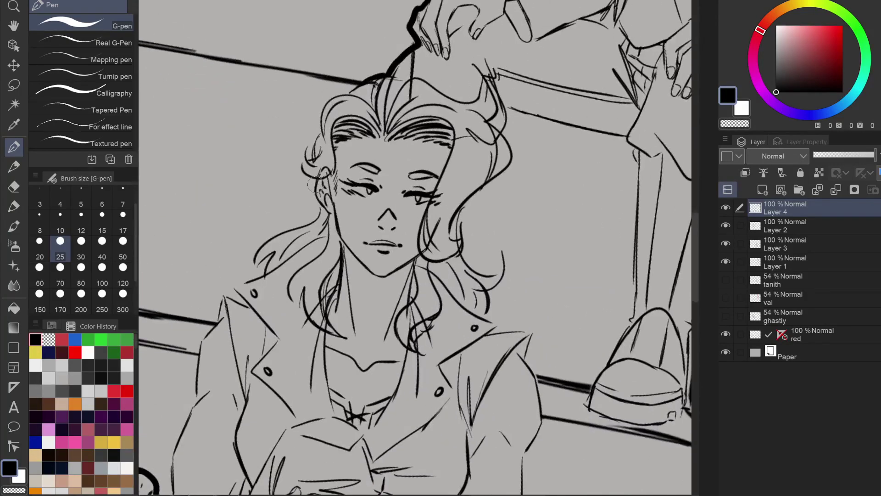
drag(321, 177, 320, 206)
mouse_move(265, 274)
mouse_down()
mouse_move(234, 287)
mouse_move(249, 306)
mouse_move(223, 296)
mouse_move(197, 396)
mouse_up()
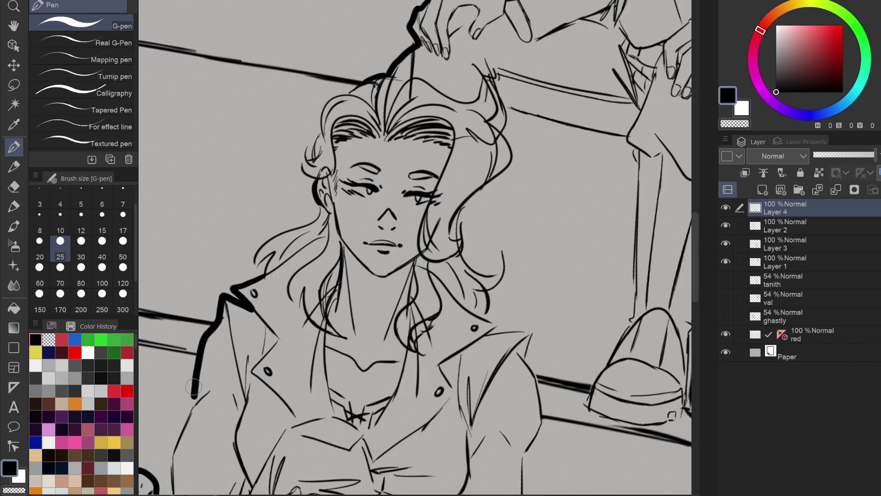
mouse_move(146, 450)
mouse_down()
mouse_move(194, 388)
mouse_move(270, 334)
mouse_up()
key(ctrl+z)
scroll(194, 386, up, 2)
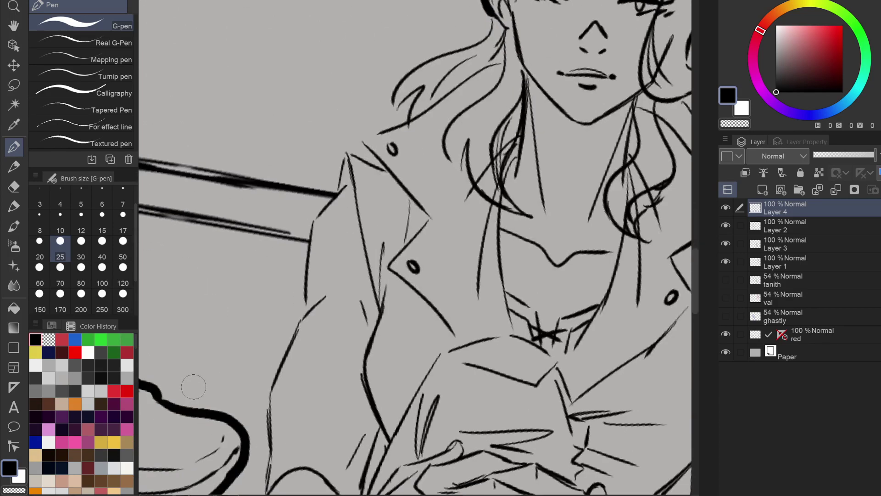
mouse_move(346, 154)
mouse_down()
mouse_move(337, 190)
mouse_move(315, 215)
mouse_move(305, 309)
mouse_up()
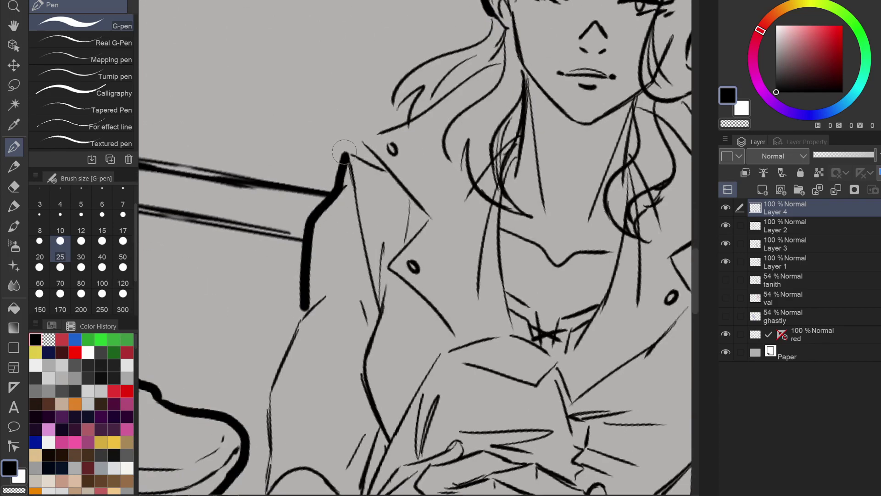
mouse_move(345, 154)
mouse_down()
mouse_move(375, 170)
mouse_move(382, 165)
mouse_move(361, 140)
mouse_move(408, 123)
mouse_up()
mouse_move(306, 307)
mouse_down()
mouse_move(277, 356)
mouse_move(266, 448)
mouse_move(313, 283)
mouse_up()
key(ctrl+z)
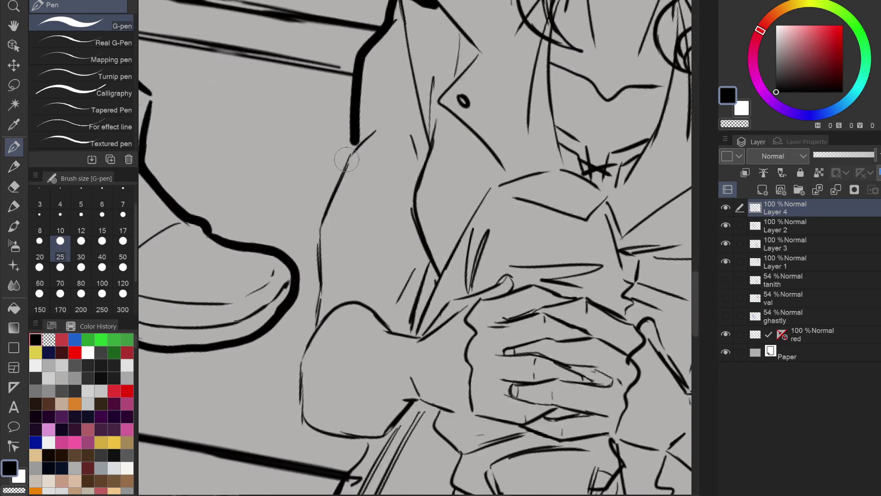
Continue the thick outline down the same jacket sleeve and around its bent elbow.
mouse_move(351, 146)
mouse_down()
mouse_move(317, 219)
mouse_move(315, 327)
mouse_move(294, 427)
mouse_move(335, 441)
mouse_move(374, 200)
mouse_move(386, 228)
mouse_up()
mouse_move(351, 183)
mouse_down()
mouse_move(407, 193)
mouse_move(325, 96)
mouse_move(143, 106)
mouse_move(111, 98)
mouse_move(5, 197)
mouse_up()
drag(253, 251, 234, 322)
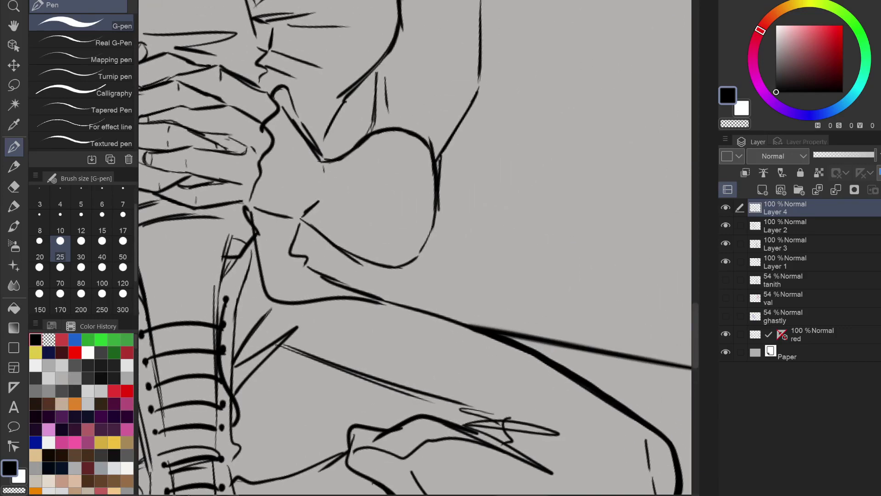
Trace the thick outline around the long-haired figure's opposite elbow and the gap beside the torso, and along the thigh's upper edge.
mouse_move(302, 220)
mouse_down()
mouse_move(292, 250)
mouse_move(313, 260)
mouse_up()
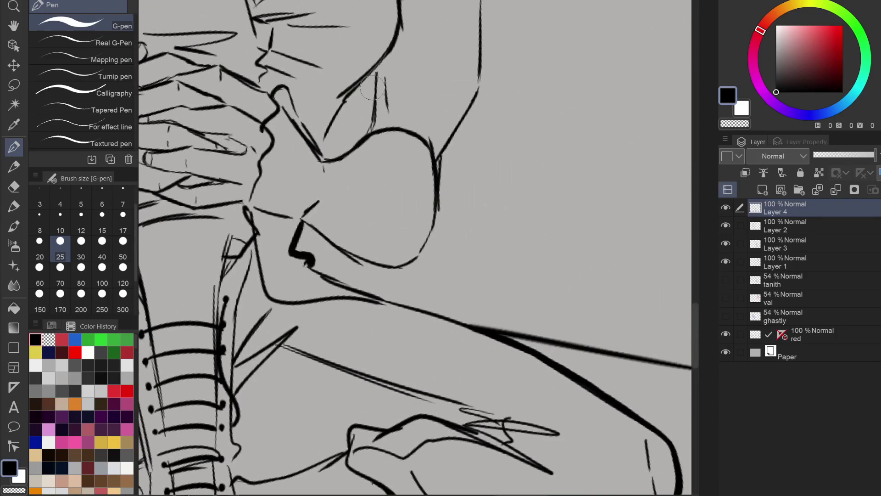
mouse_move(375, 73)
mouse_down()
mouse_move(368, 133)
mouse_move(326, 158)
mouse_move(351, 94)
mouse_move(382, 70)
mouse_move(361, 146)
mouse_up()
key(ctrl+z)
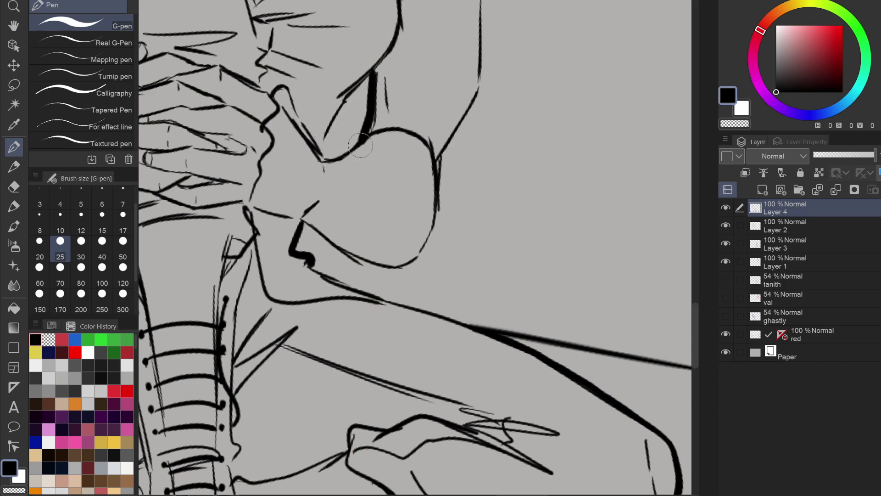
mouse_move(480, 90)
mouse_down()
mouse_move(436, 160)
mouse_move(419, 238)
mouse_up()
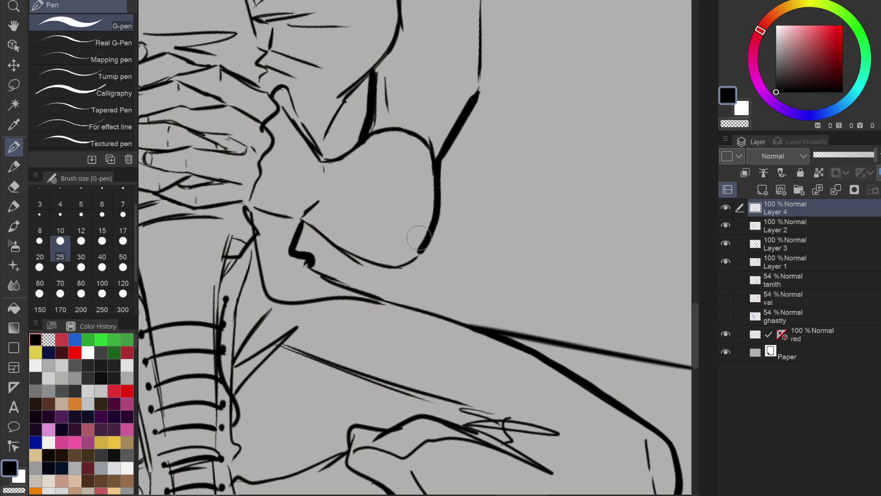
mouse_move(302, 221)
mouse_down()
mouse_move(363, 267)
mouse_move(421, 258)
mouse_up()
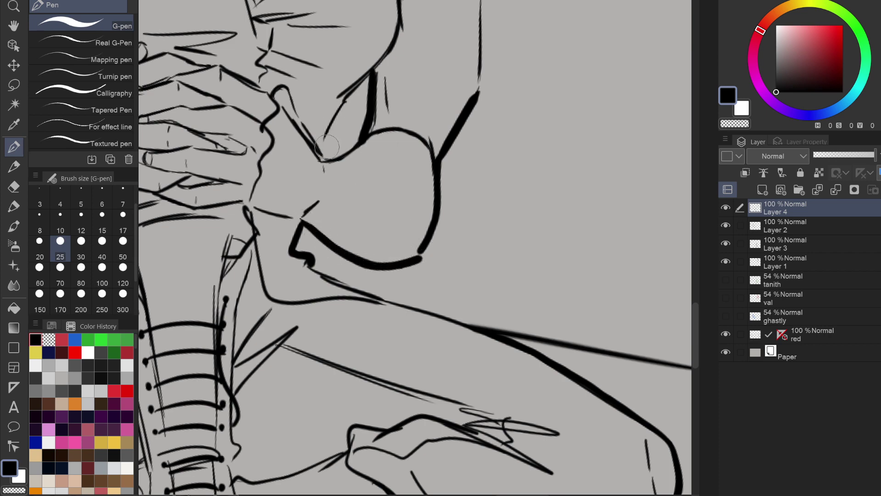
drag(321, 155, 372, 73)
drag(319, 160, 369, 137)
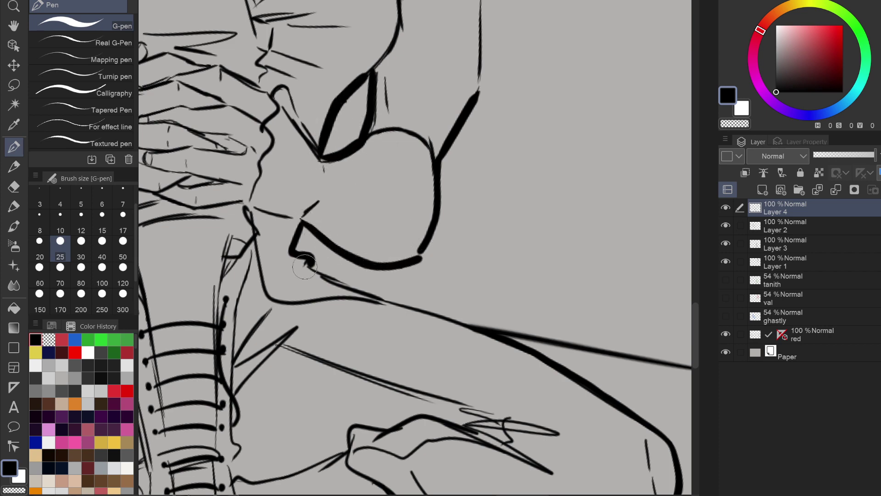
drag(304, 266, 494, 334)
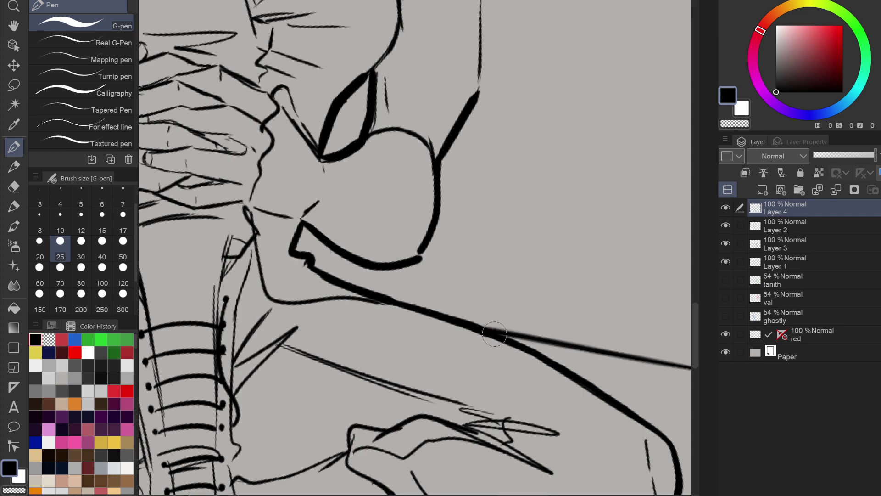
Trace the thick outline up the outer edge of the opposite sleeve toward the jacket shoulder, undoing and redrawing misplaced strokes.
drag(482, 138, 417, 394)
mouse_move(418, 104)
mouse_down()
mouse_move(435, 132)
mouse_move(444, 207)
mouse_move(418, 271)
mouse_move(405, 371)
mouse_move(417, 244)
mouse_move(410, 355)
mouse_move(417, 248)
mouse_move(444, 203)
mouse_up()
key(ctrl+z)
key(ctrl+z)
drag(435, 134, 444, 202)
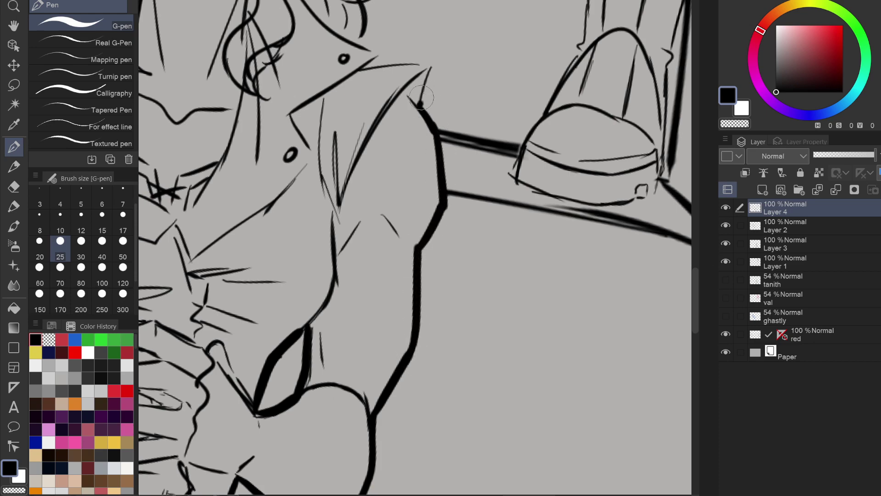
Finish the thick outline at the pointed tip of the long-haired figure's jacket shoulder, on the side toward the dark-haired figure.
drag(420, 106, 431, 69)
drag(431, 35, 387, 208)
drag(313, 217, 390, 242)
scroll(353, 207, down, 3)
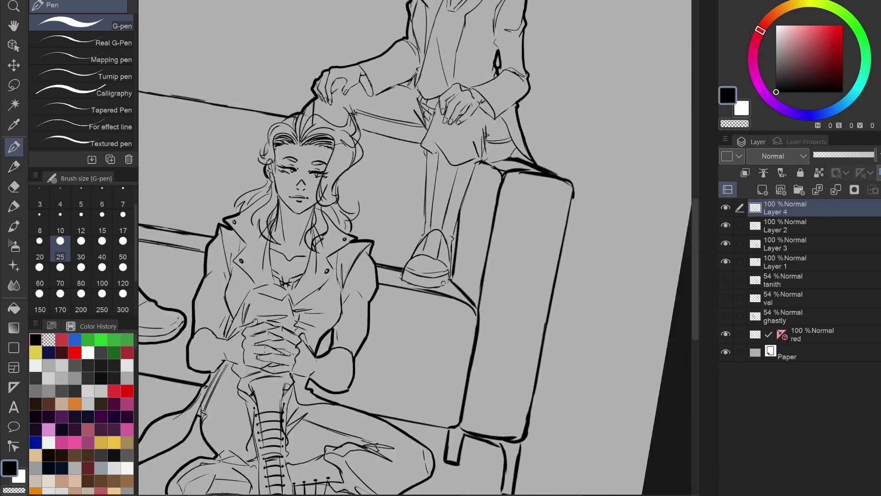
Trace the thick outline down both sides of the dark-haired figure's lower leg and around the shoe.
key(ctrl+@)
scroll(467, 134, down, 2)
scroll(467, 134, up, 5)
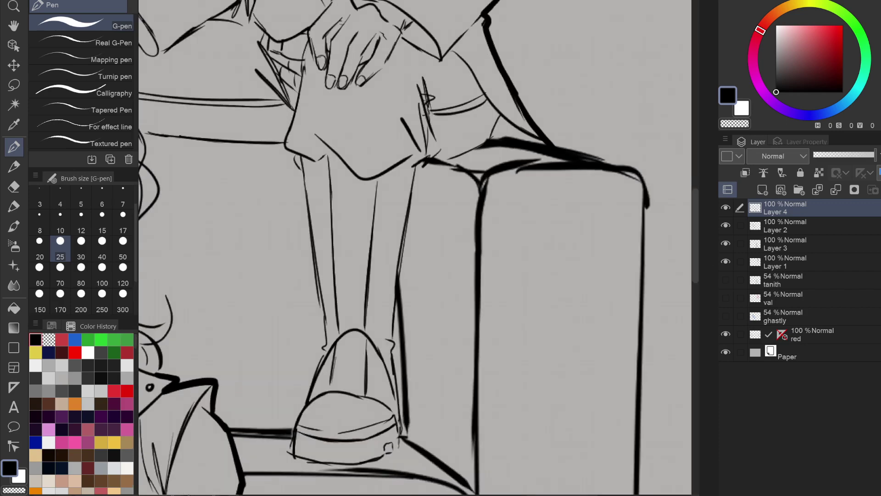
mouse_move(417, 165)
mouse_down()
mouse_move(394, 337)
mouse_move(401, 419)
mouse_up()
mouse_move(295, 160)
mouse_down()
mouse_move(323, 356)
mouse_move(294, 452)
mouse_up()
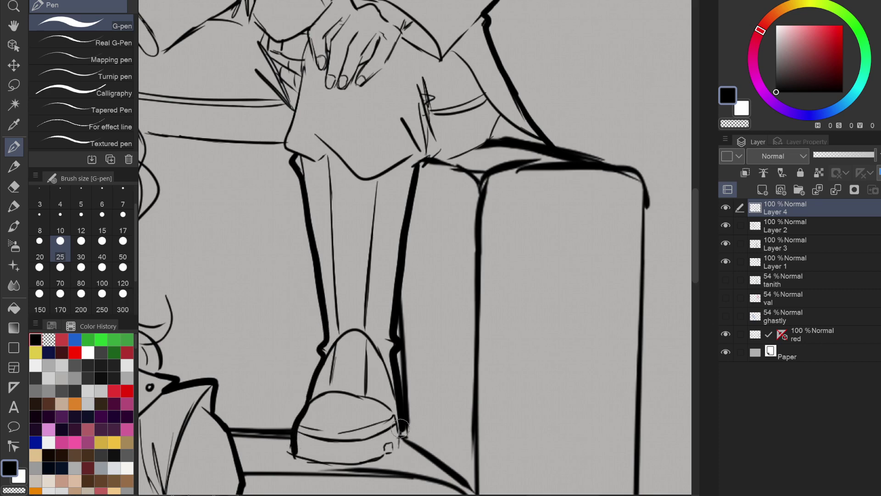
mouse_move(400, 429)
mouse_down()
mouse_move(398, 449)
mouse_move(354, 465)
mouse_move(294, 443)
mouse_move(278, 299)
mouse_move(376, 313)
mouse_move(387, 303)
mouse_up()
key(ctrl+z)
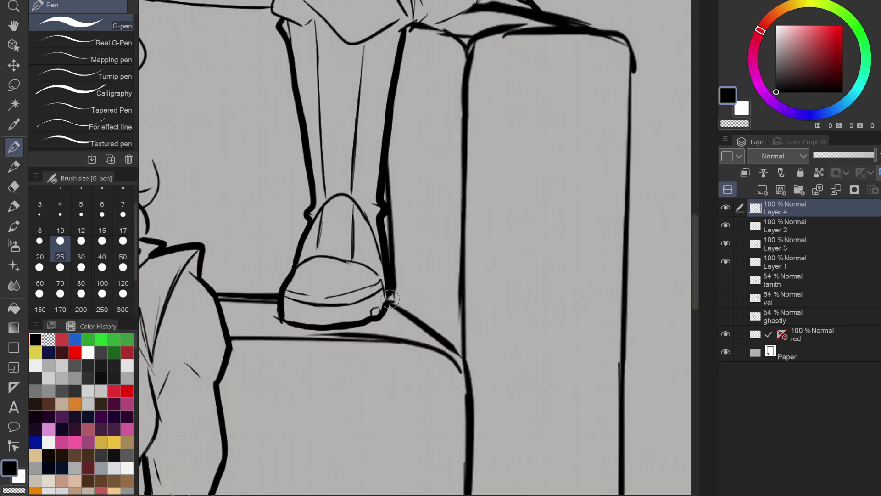
mouse_move(403, 232)
mouse_down()
mouse_move(427, 313)
mouse_move(439, 463)
mouse_up()
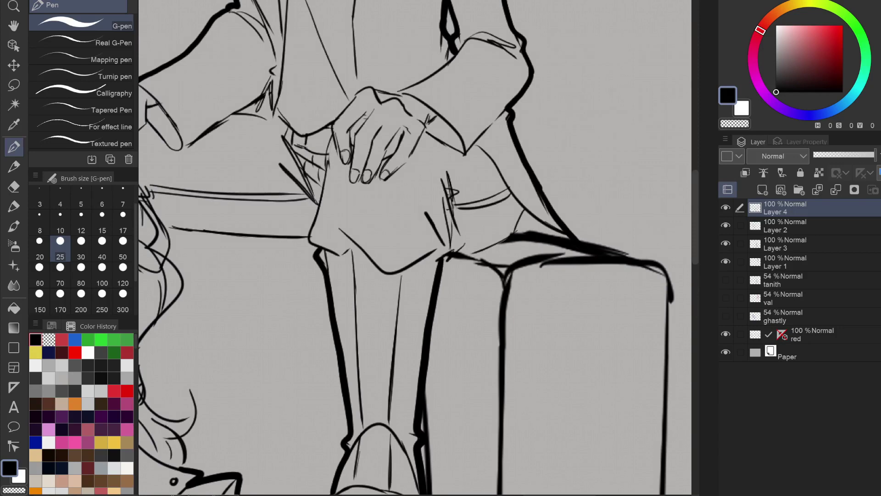
Trace the thick outline along the undersides of the dark-haired figure's thighs, joining them at the knee and the sofa arm.
drag(306, 239, 323, 247)
drag(164, 204, 279, 216)
mouse_move(273, 279)
mouse_down()
mouse_move(284, 249)
mouse_move(277, 228)
mouse_move(358, 246)
mouse_move(410, 244)
mouse_move(177, 254)
mouse_move(197, 481)
mouse_move(261, 292)
mouse_up()
scroll(413, 248, down, 2)
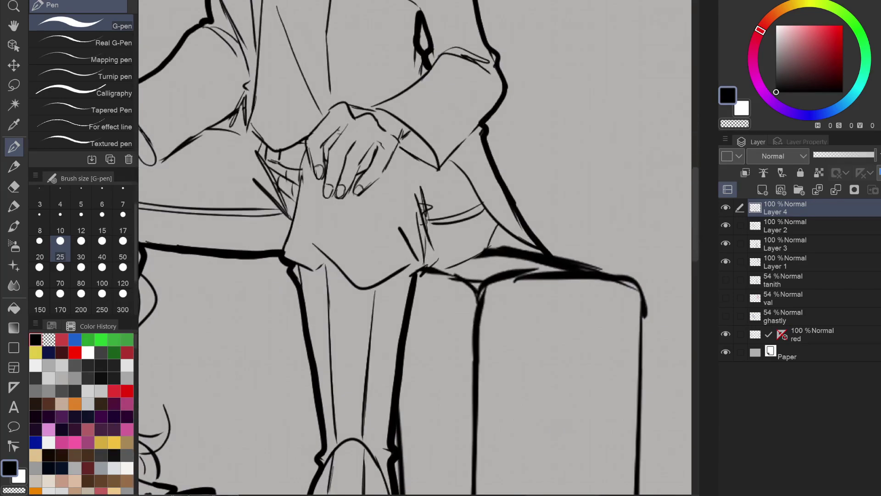
drag(429, 271, 497, 241)
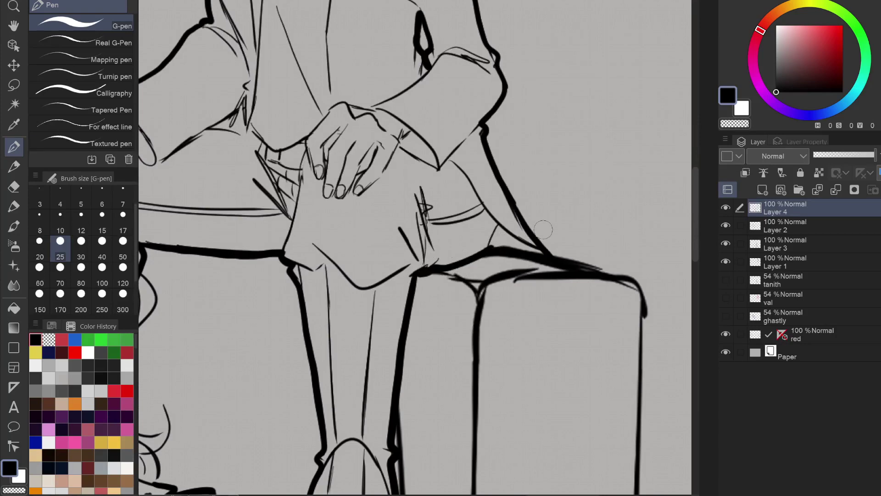
scroll(543, 229, down, 3)
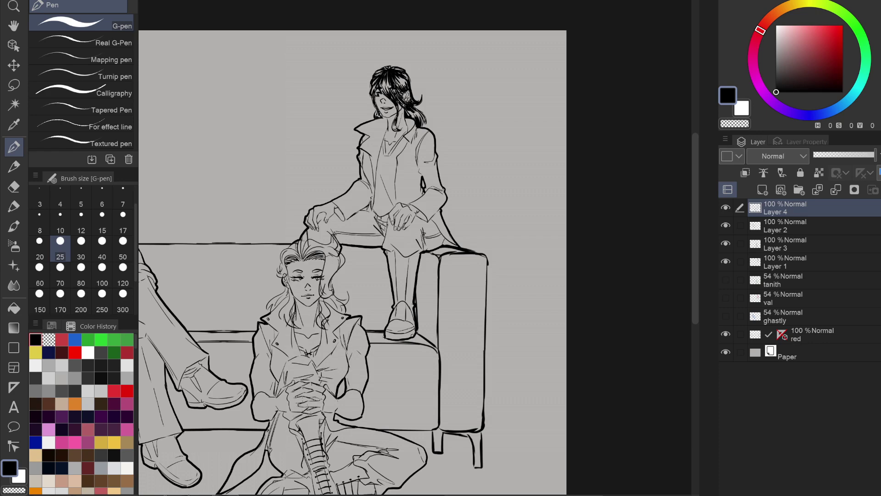
drag(412, 336, 488, 245)
Trace the thick outline along both upper edges of the long-haired figure's jacket collar, from the neck to the collar points.
scroll(362, 250, up, 5)
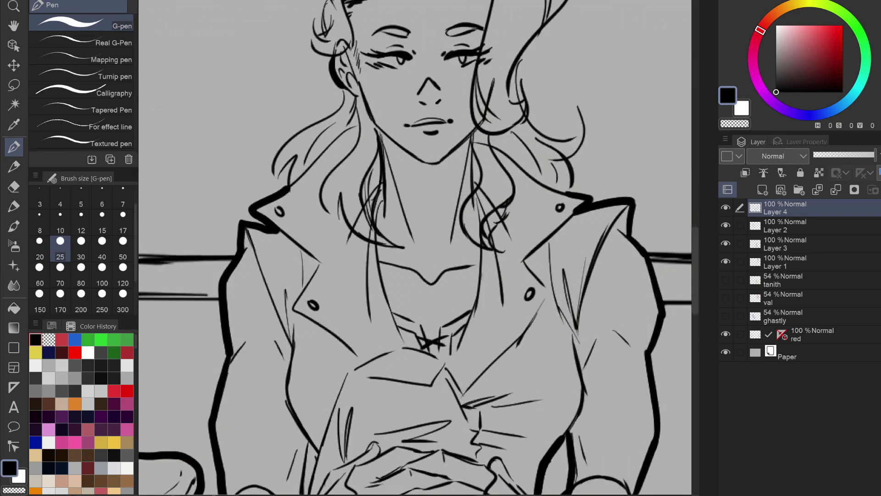
drag(349, 130, 275, 196)
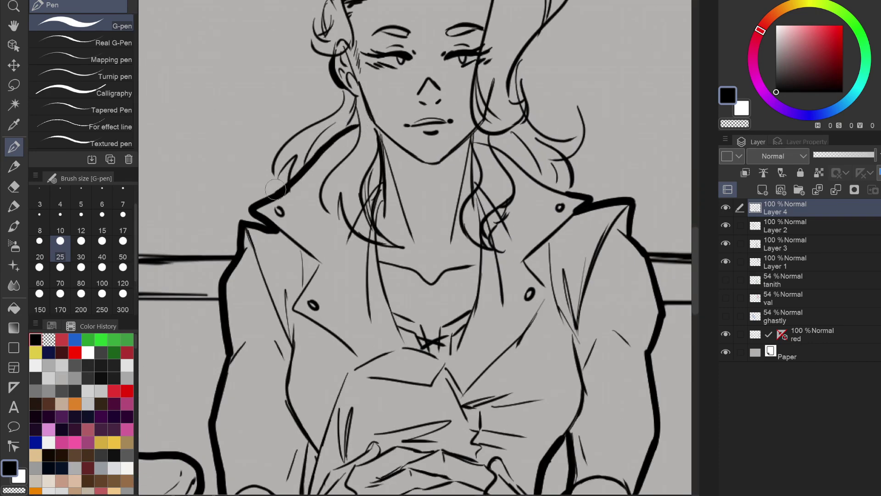
drag(491, 146, 586, 198)
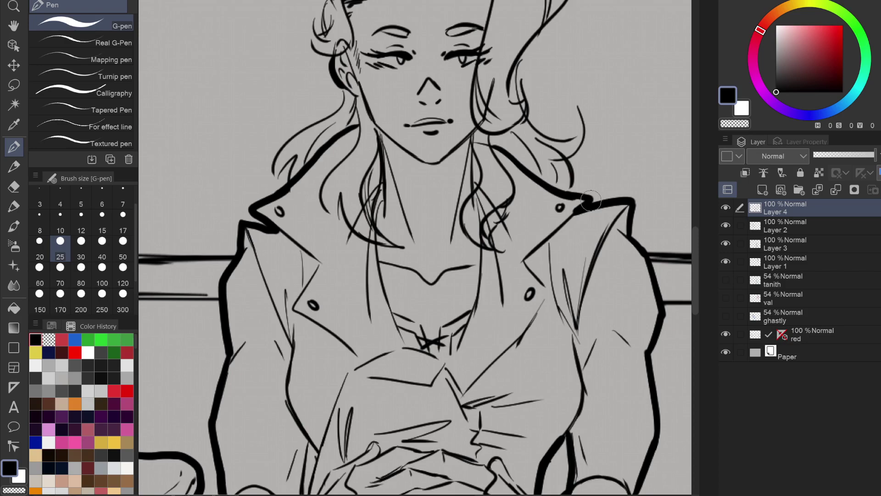
scroll(381, 312, down, 4)
drag(381, 313, 295, 467)
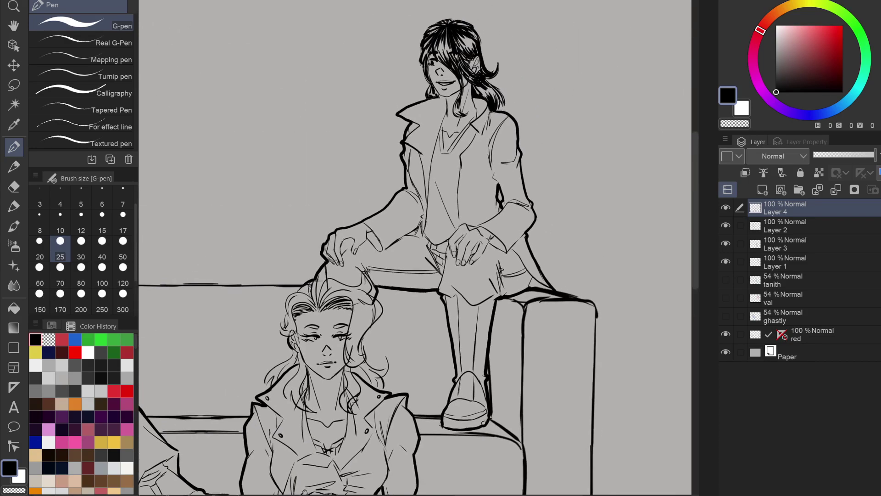
scroll(608, 58, down, 6)
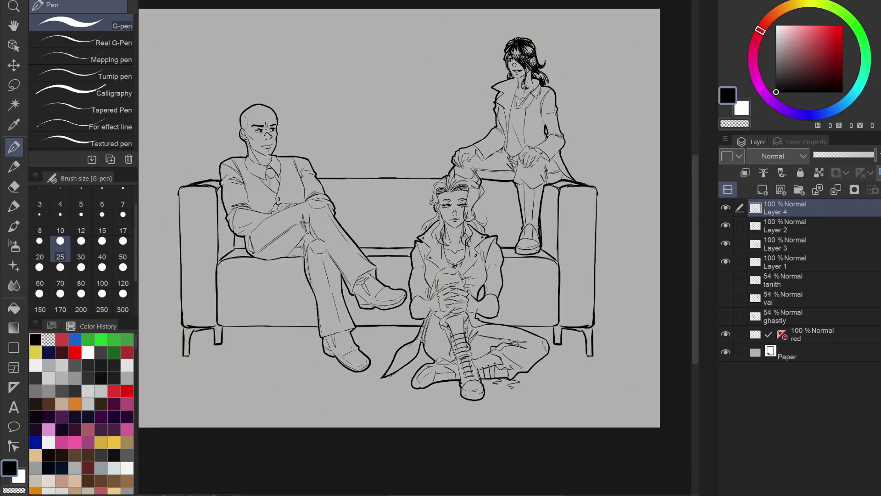
scroll(493, 199, up, 5)
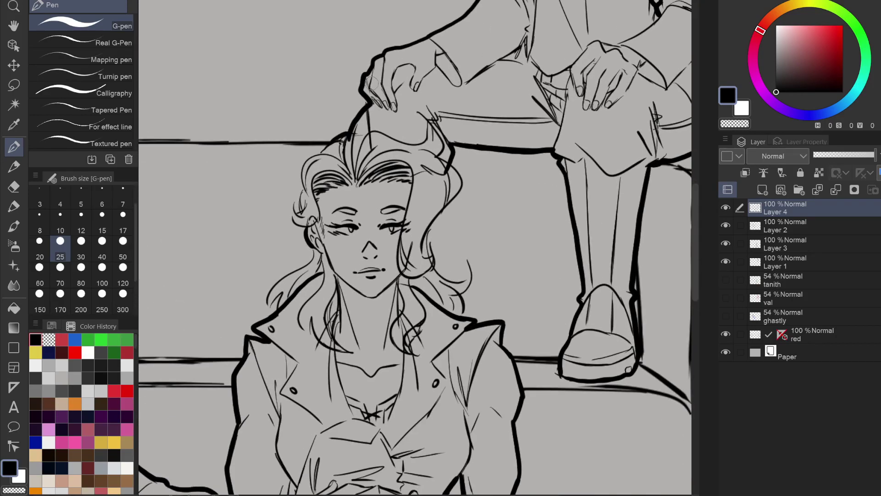
scroll(372, 83, down, 5)
scroll(372, 83, left, 2)
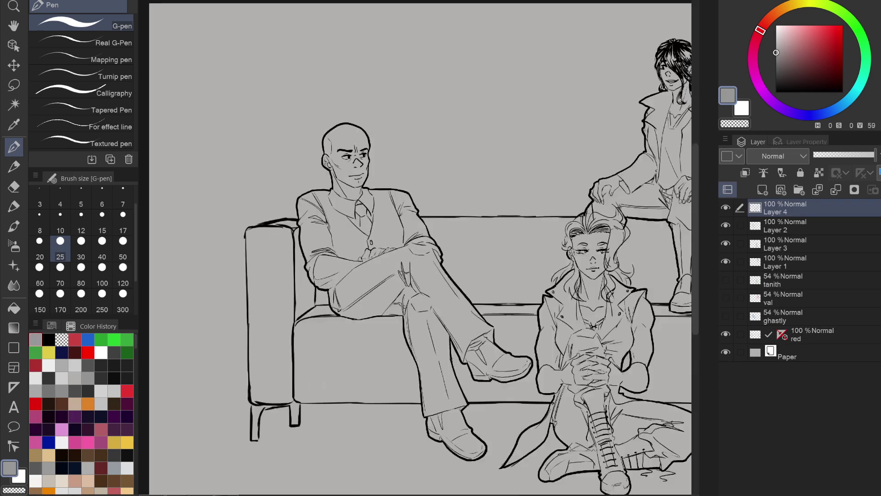
Add a new layer between Layer 1 and the tanith sketch layer, and set the G-pen brush size to 200.
scroll(361, 237, up, 2)
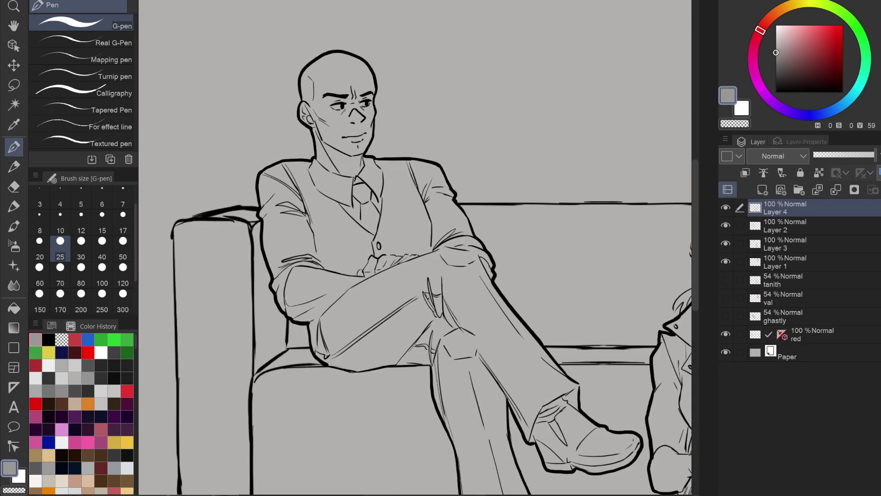
click(784, 280)
click(763, 190)
click(81, 274)
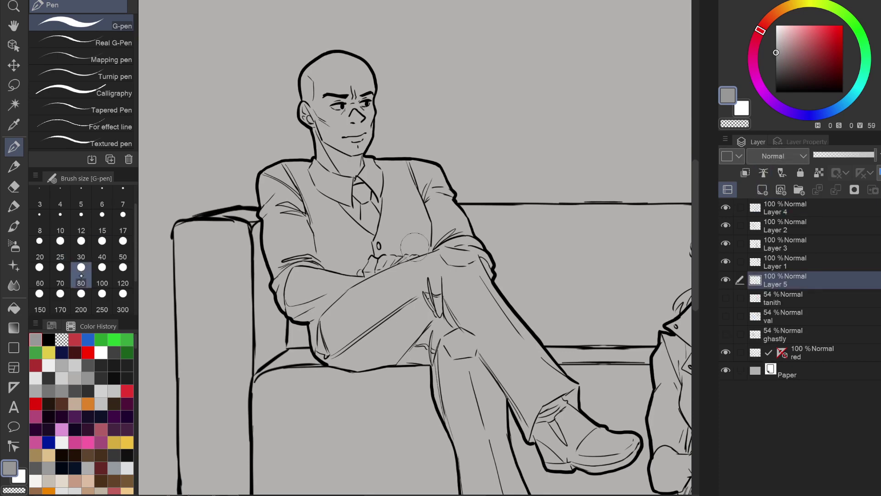
click(81, 303)
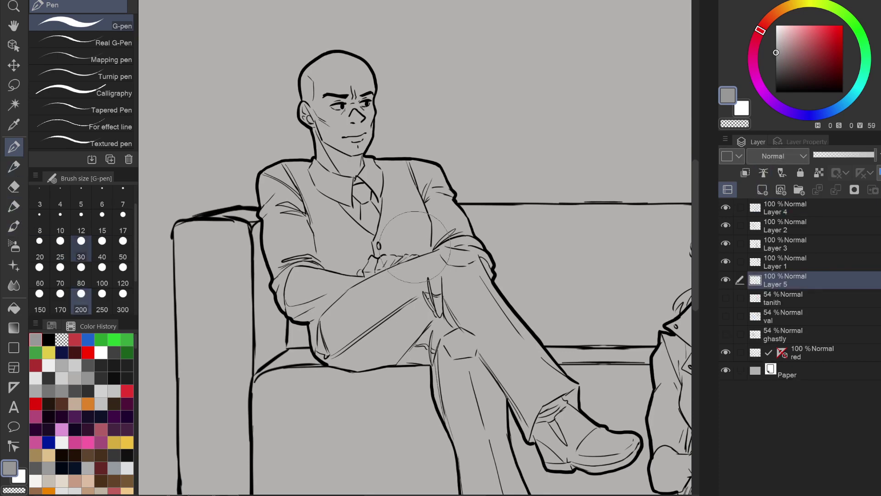
Roughly block in the bald man's face, neck, forearm and hand with the mid grey skin tone.
mouse_move(326, 88)
mouse_down()
mouse_move(322, 81)
mouse_move(335, 177)
mouse_up()
drag(339, 102, 344, 80)
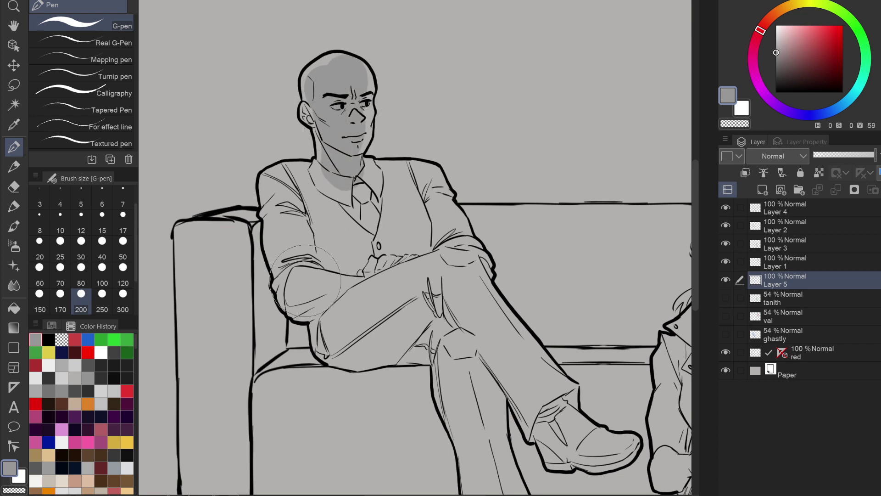
mouse_move(304, 275)
mouse_down()
mouse_move(314, 306)
mouse_move(368, 272)
mouse_move(425, 260)
mouse_move(450, 314)
mouse_up()
Fill the bald man's ear, neck, scalp and face in grey up to the outlines, using brush sizes 80 and 30.
scroll(372, 174, up, 4)
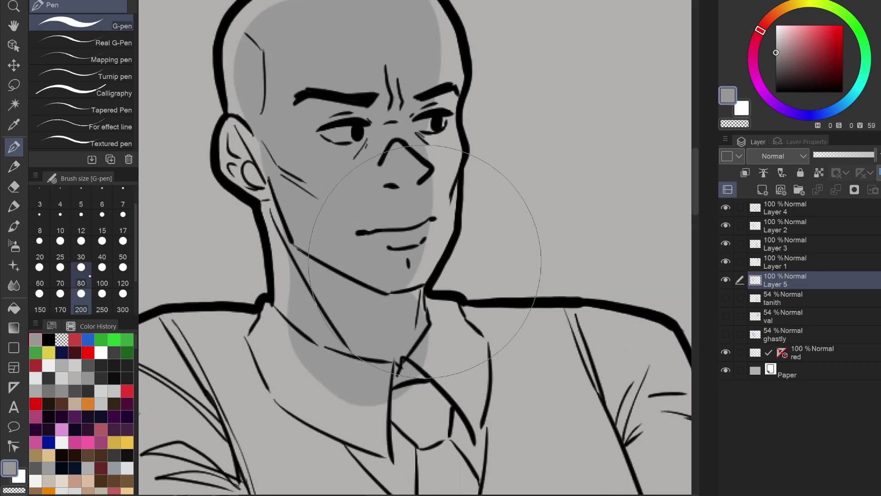
click(89, 276)
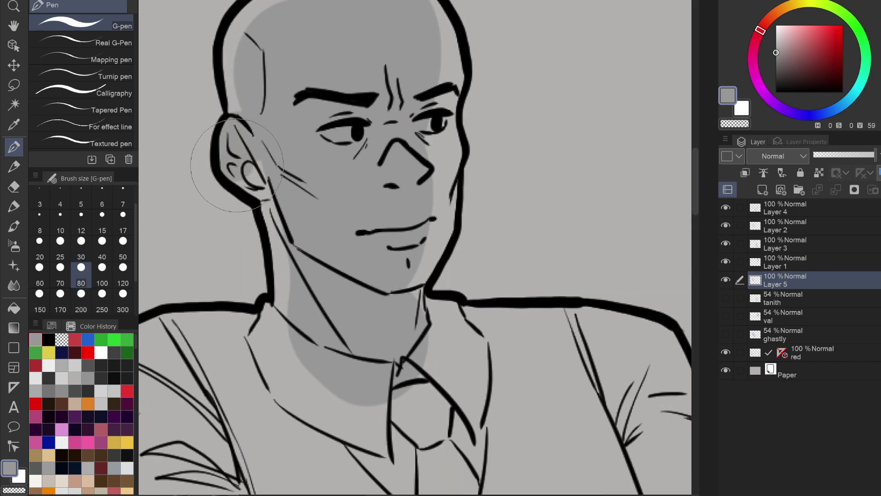
mouse_move(237, 165)
mouse_down()
mouse_move(272, 194)
mouse_move(275, 187)
mouse_move(290, 324)
mouse_up()
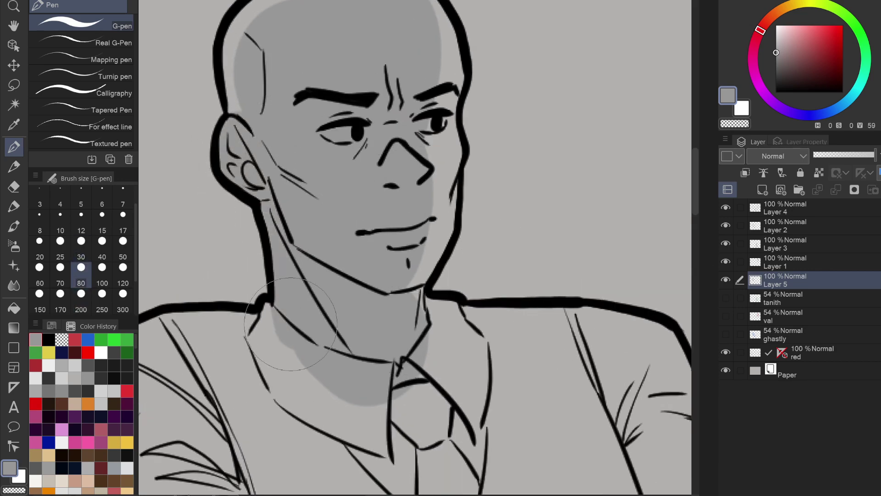
click(81, 249)
mouse_move(257, 30)
mouse_down()
mouse_move(235, 38)
mouse_move(227, 52)
mouse_move(242, 122)
mouse_up()
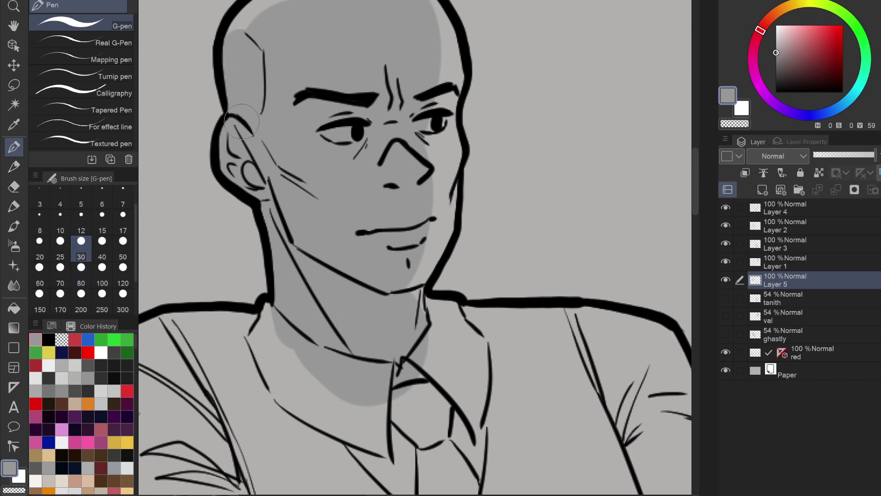
drag(244, 4, 254, 153)
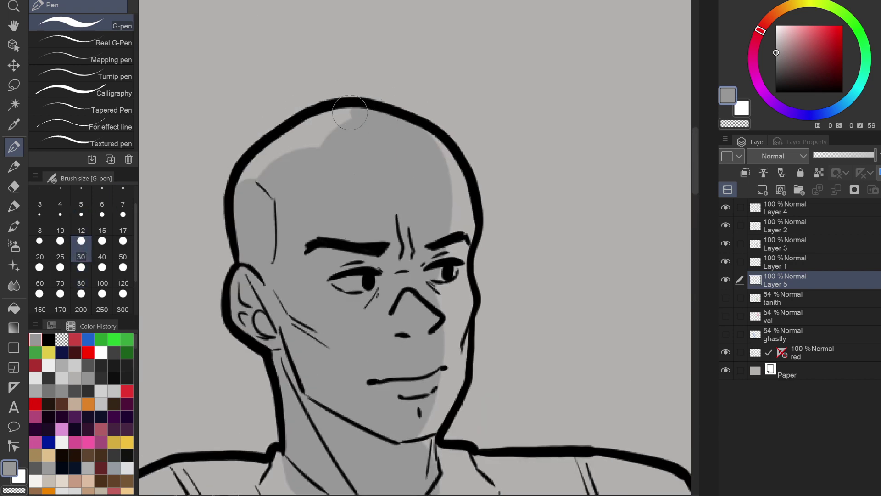
mouse_move(350, 113)
mouse_down()
mouse_move(304, 126)
mouse_move(256, 160)
mouse_move(332, 125)
mouse_up()
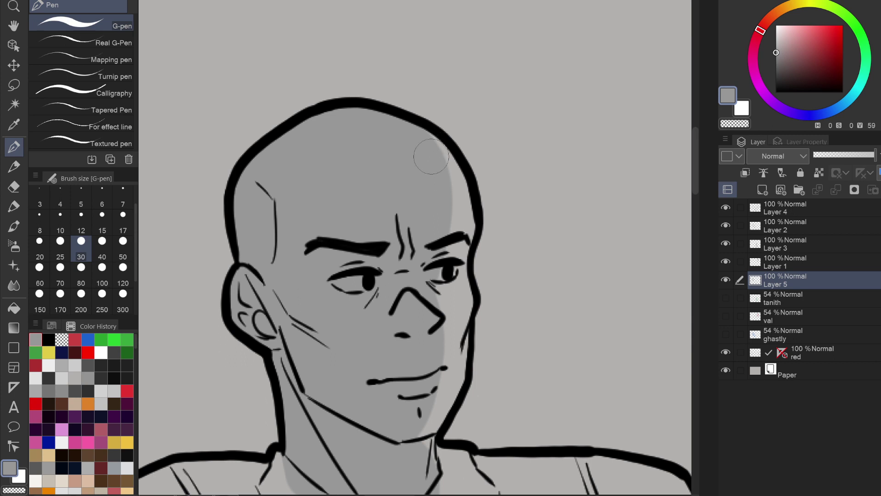
mouse_move(431, 157)
mouse_down()
mouse_move(450, 159)
mouse_move(467, 211)
mouse_move(452, 263)
mouse_move(448, 174)
mouse_move(435, 335)
mouse_move(451, 304)
mouse_move(458, 256)
mouse_move(462, 319)
mouse_move(446, 349)
mouse_move(460, 369)
mouse_move(454, 392)
mouse_move(449, 369)
mouse_up()
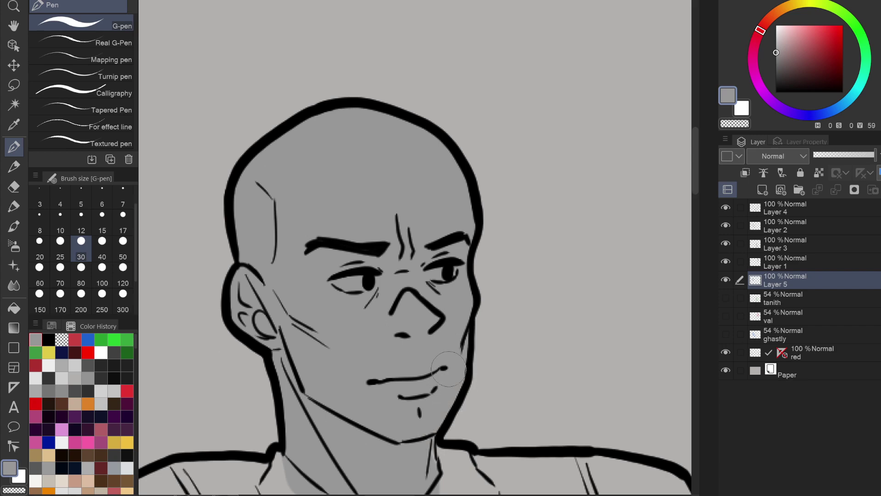
Paint the small area between the bald man's rolled sleeve and his raised knee in the same grey.
scroll(450, 288, down, 3)
drag(415, 405, 380, 224)
scroll(425, 410, down, 2)
scroll(426, 410, down, 3)
scroll(426, 410, up, 4)
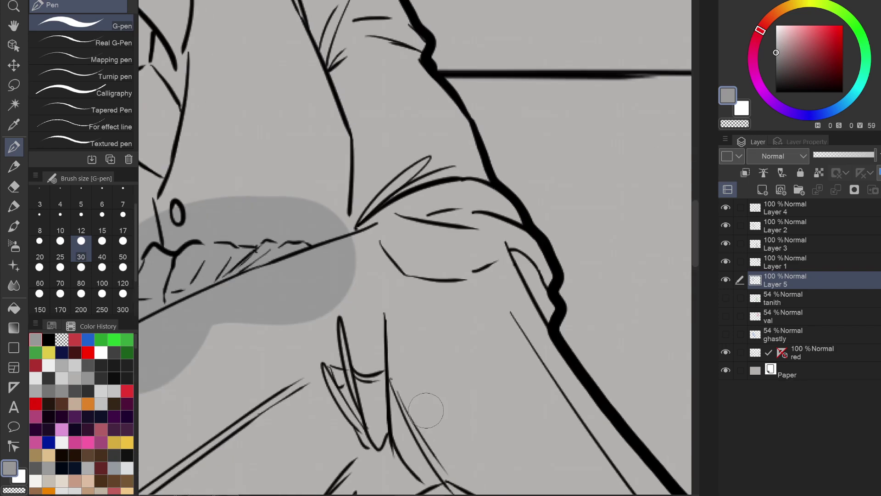
mouse_move(518, 269)
mouse_down()
mouse_move(542, 331)
mouse_move(520, 274)
mouse_up()
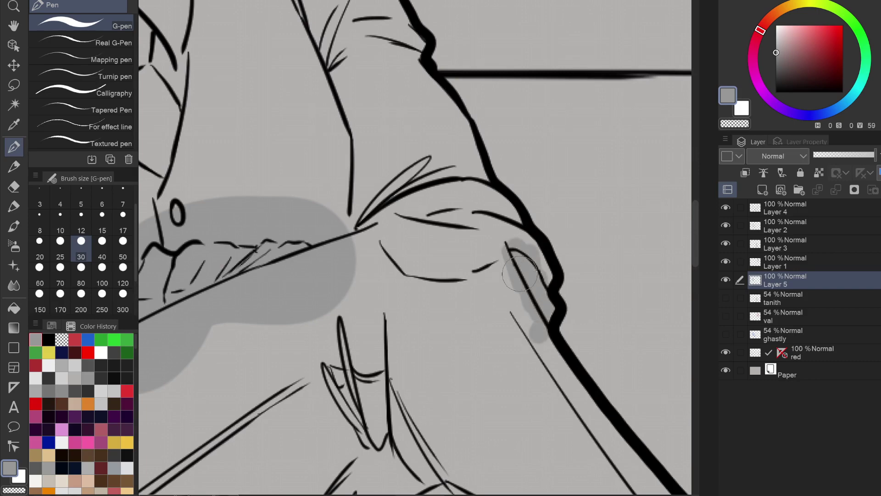
scroll(520, 274, down, 5)
scroll(328, 308, up, 5)
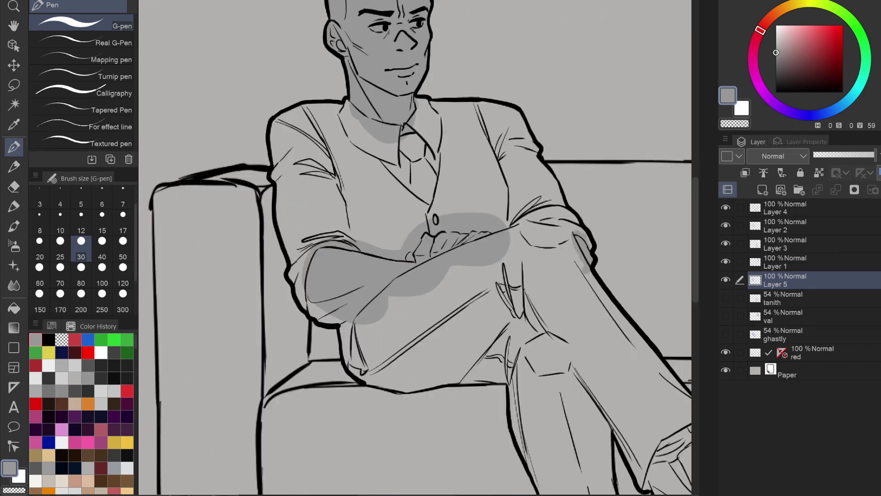
mouse_move(295, 326)
mouse_down()
mouse_move(362, 347)
mouse_move(278, 290)
mouse_up()
Sample the lighter Val skin grey from the character palette sheet and return to the sofa drawing.
scroll(394, 320, down, 8)
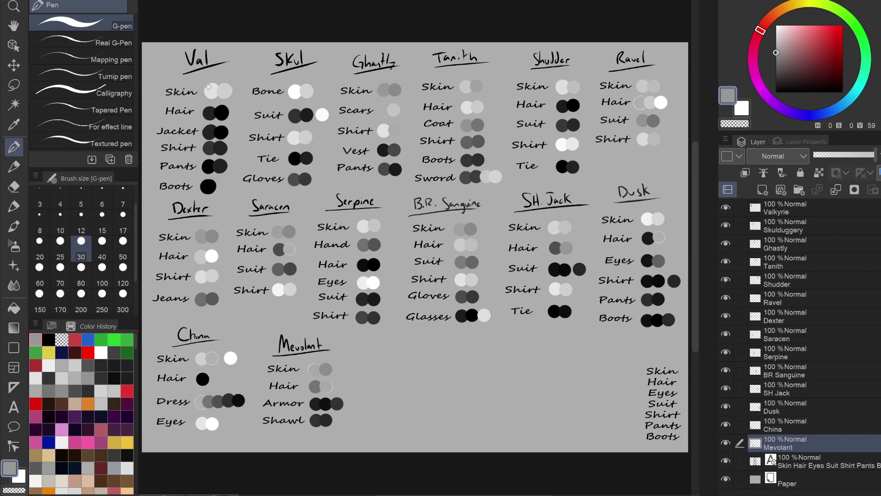
alt+click(209, 87)
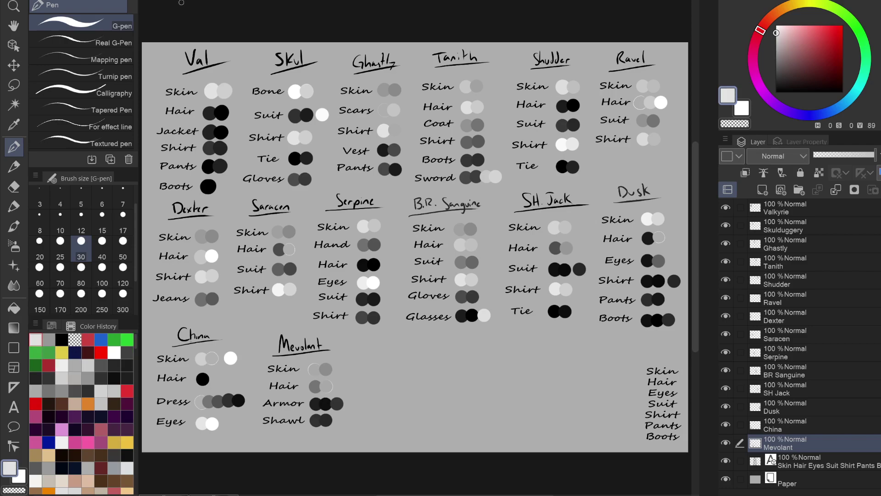
click(181, 2)
Fill the dark-haired figure's neck and V-shaped chest opening with light skin grey and edge the face in the same tone.
drag(558, 184, 273, 312)
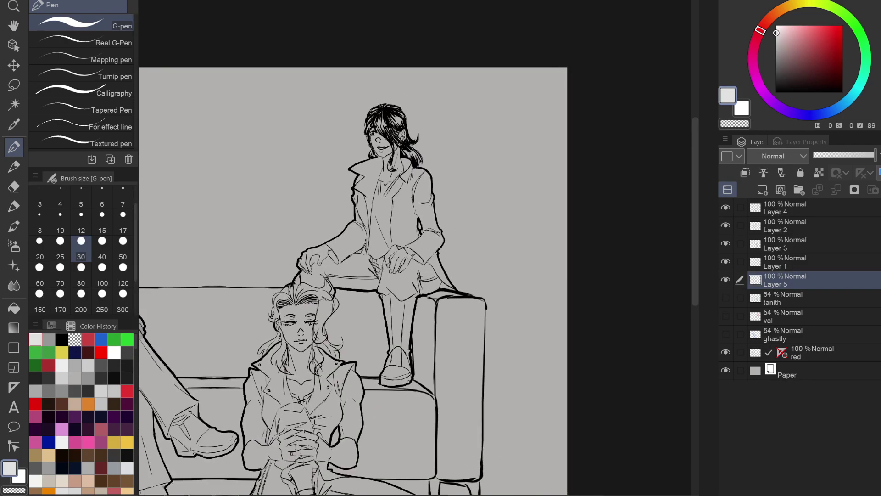
scroll(370, 195, up, 5)
drag(395, 184, 330, 344)
scroll(401, 270, up, 3)
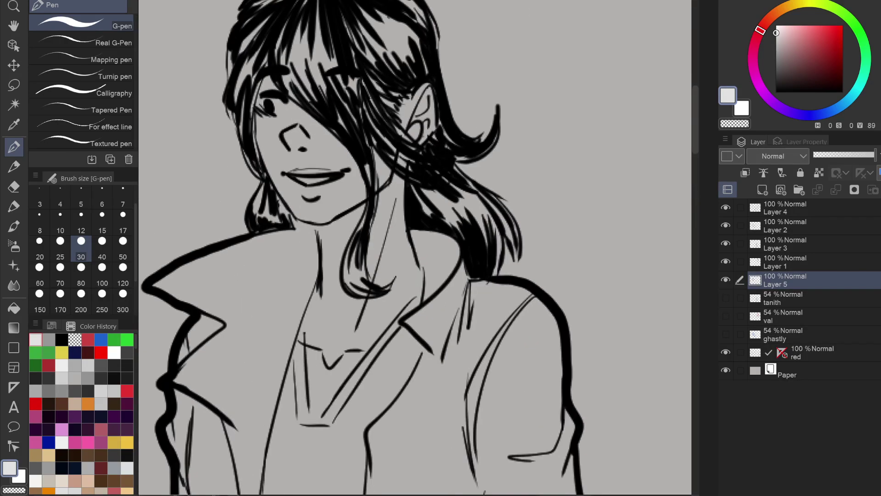
mouse_move(299, 301)
mouse_down()
mouse_move(317, 423)
mouse_move(423, 276)
mouse_move(402, 206)
mouse_up()
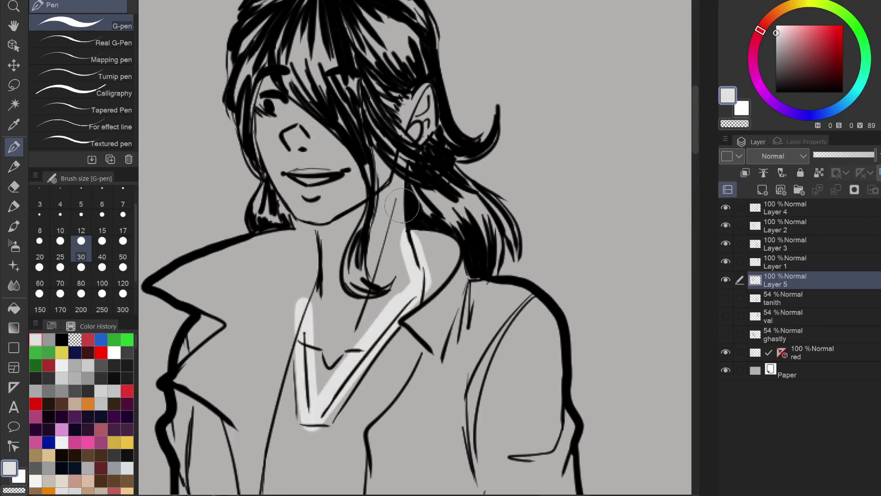
mouse_move(408, 261)
mouse_down()
mouse_move(401, 167)
mouse_move(380, 164)
mouse_move(373, 240)
mouse_move(387, 282)
mouse_move(391, 268)
mouse_move(383, 267)
mouse_move(401, 279)
mouse_move(374, 319)
mouse_up()
mouse_move(335, 229)
mouse_down()
mouse_move(310, 276)
mouse_move(314, 214)
mouse_move(287, 193)
mouse_move(250, 119)
mouse_move(308, 110)
mouse_move(358, 193)
mouse_move(338, 290)
mouse_move(330, 294)
mouse_up()
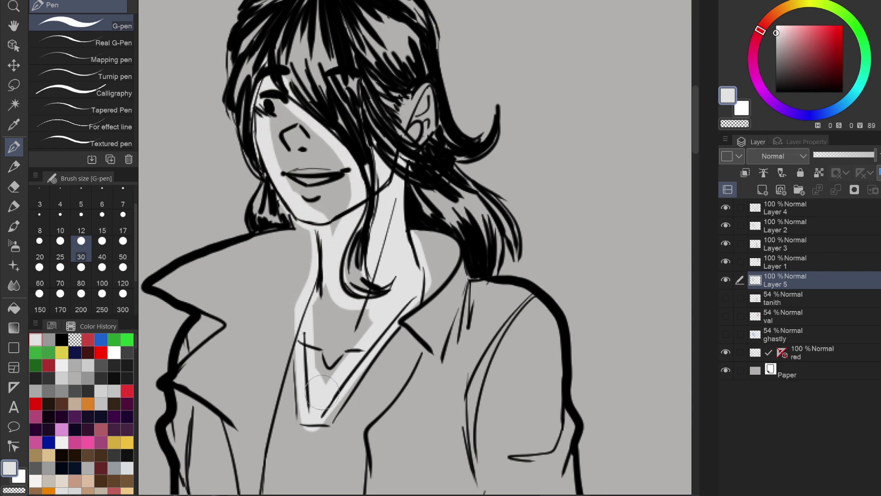
mouse_move(321, 392)
mouse_down()
mouse_move(317, 286)
mouse_move(340, 296)
mouse_move(372, 317)
mouse_up()
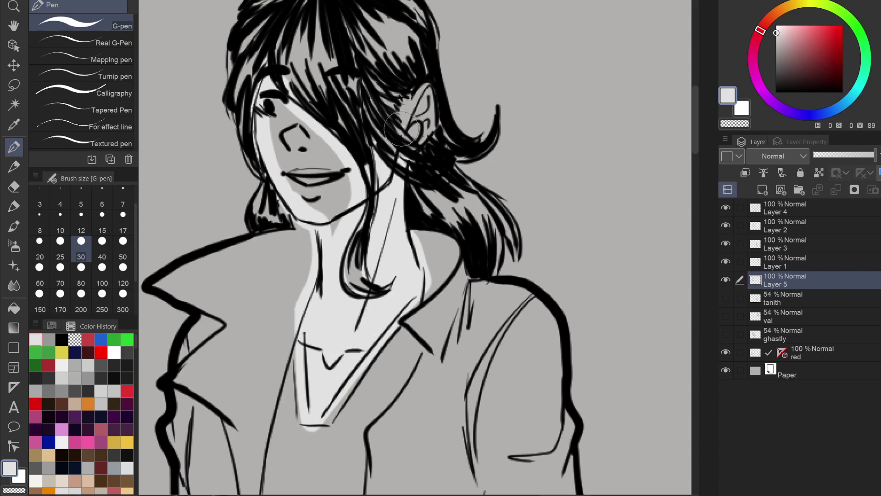
Paint the dark-haired figure's ear and fill the rest of the face with the light skin grey.
mouse_move(401, 130)
mouse_down()
mouse_move(403, 107)
mouse_move(429, 96)
mouse_move(416, 138)
mouse_move(421, 107)
mouse_move(405, 120)
mouse_up()
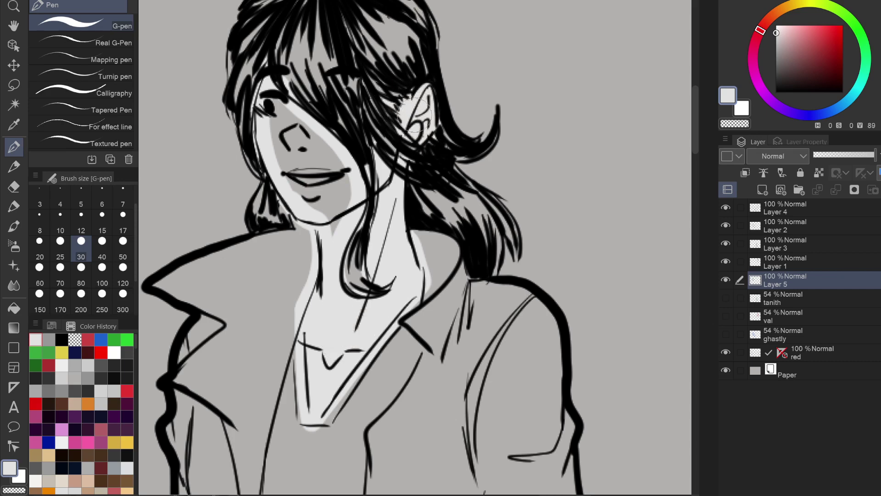
mouse_move(268, 104)
mouse_down()
mouse_move(316, 193)
mouse_move(340, 212)
mouse_move(343, 155)
mouse_up()
mouse_move(326, 246)
mouse_down()
mouse_move(345, 269)
mouse_move(349, 306)
mouse_move(360, 246)
mouse_move(375, 274)
mouse_up()
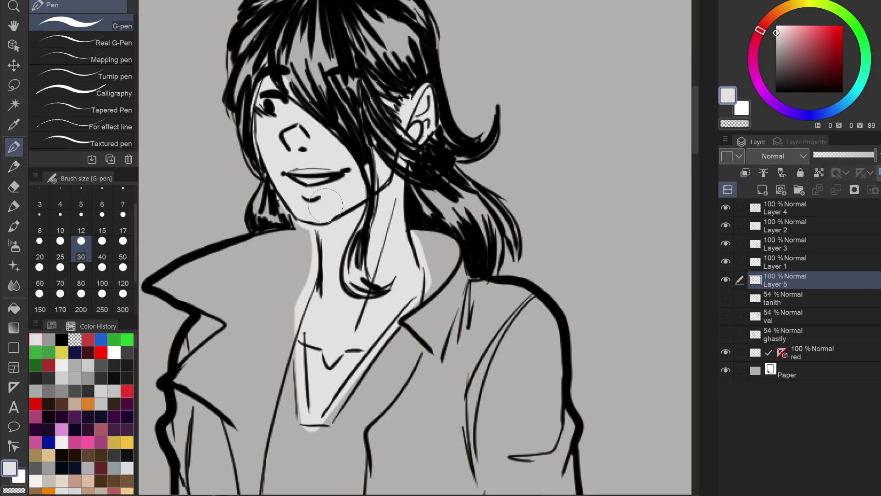
Fill both of the dark-haired figure's hands resting on the knees with the light skin grey.
scroll(326, 205, down, 3)
scroll(325, 206, down, 5)
scroll(326, 205, up, 5)
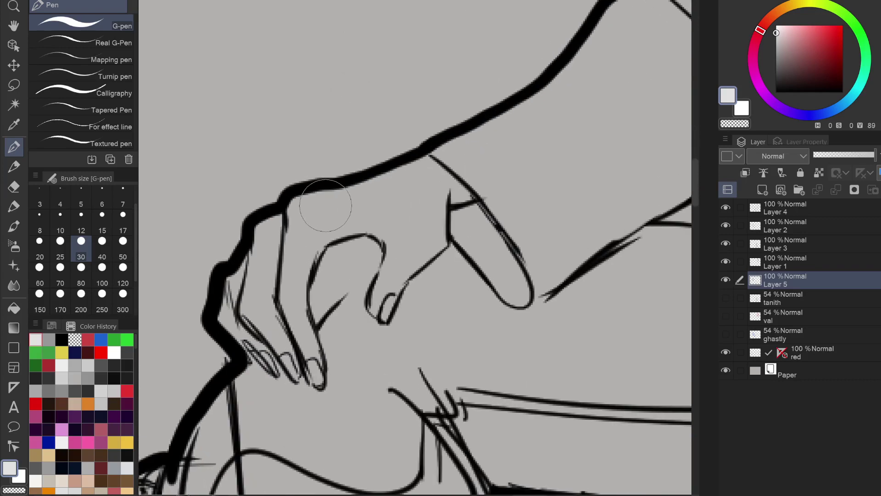
mouse_move(437, 158)
mouse_down()
mouse_move(336, 198)
mouse_move(308, 198)
mouse_move(289, 221)
mouse_move(265, 225)
mouse_move(228, 306)
mouse_move(262, 359)
mouse_move(318, 386)
mouse_move(320, 328)
mouse_move(371, 255)
mouse_move(371, 279)
mouse_move(399, 306)
mouse_move(448, 242)
mouse_move(470, 191)
mouse_move(412, 187)
mouse_move(297, 233)
mouse_move(248, 288)
mouse_move(253, 326)
mouse_move(265, 305)
mouse_move(276, 304)
mouse_move(289, 309)
mouse_move(306, 341)
mouse_move(297, 287)
mouse_move(307, 266)
mouse_move(356, 248)
mouse_move(389, 266)
mouse_move(380, 304)
mouse_move(424, 260)
mouse_move(447, 151)
mouse_up()
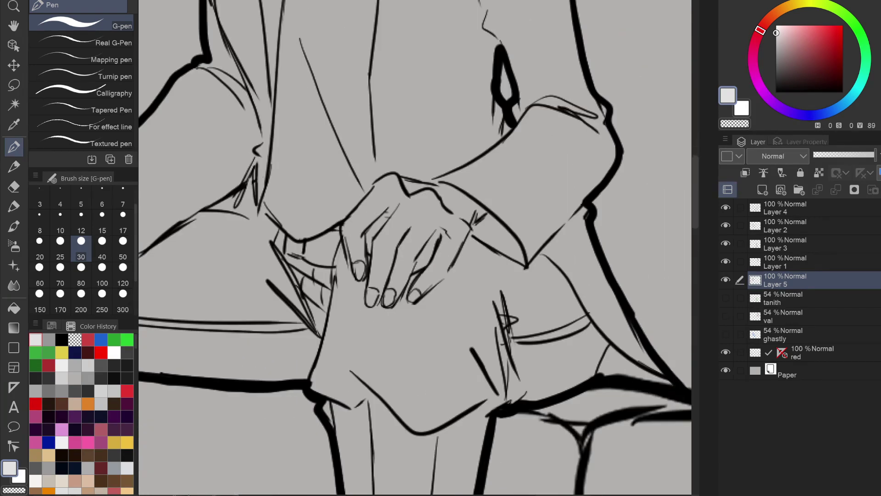
mouse_move(435, 183)
mouse_down()
mouse_move(351, 208)
mouse_move(352, 250)
mouse_move(364, 270)
mouse_move(371, 219)
mouse_move(389, 218)
mouse_move(364, 279)
mouse_move(388, 307)
mouse_move(421, 252)
mouse_move(443, 238)
mouse_move(406, 301)
mouse_move(438, 282)
mouse_move(485, 209)
mouse_move(437, 182)
mouse_move(363, 227)
mouse_move(368, 207)
mouse_move(389, 190)
mouse_move(378, 267)
mouse_move(415, 229)
mouse_move(466, 210)
mouse_up()
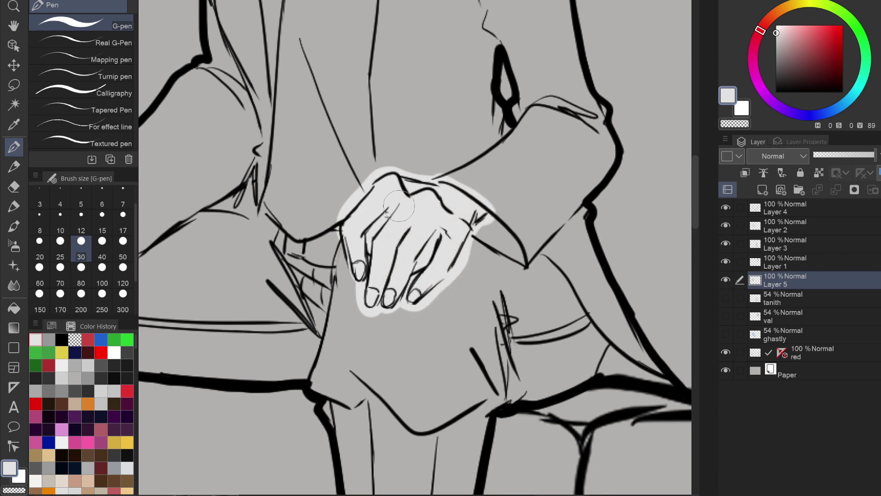
Sample the Tanith skin grey from the character palette sheet and return to the sofa drawing.
scroll(423, 243, down, 5)
drag(424, 243, 500, 124)
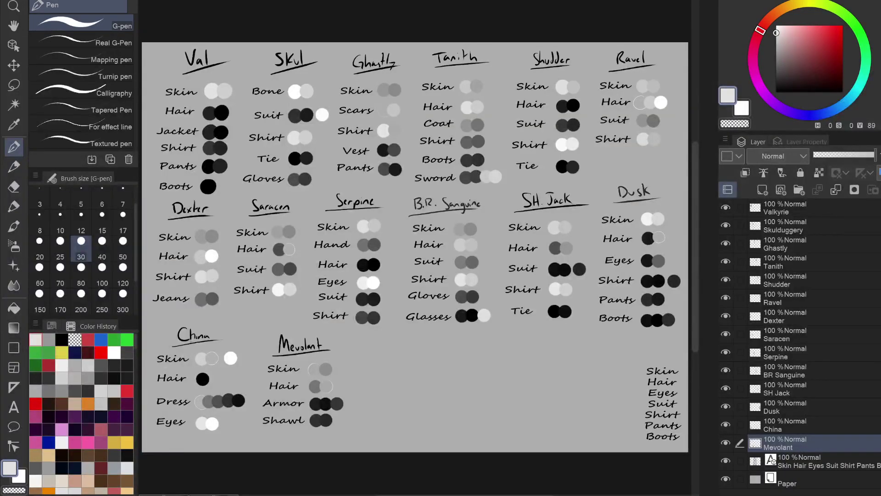
alt+click(459, 81)
key(ctrl+Tab)
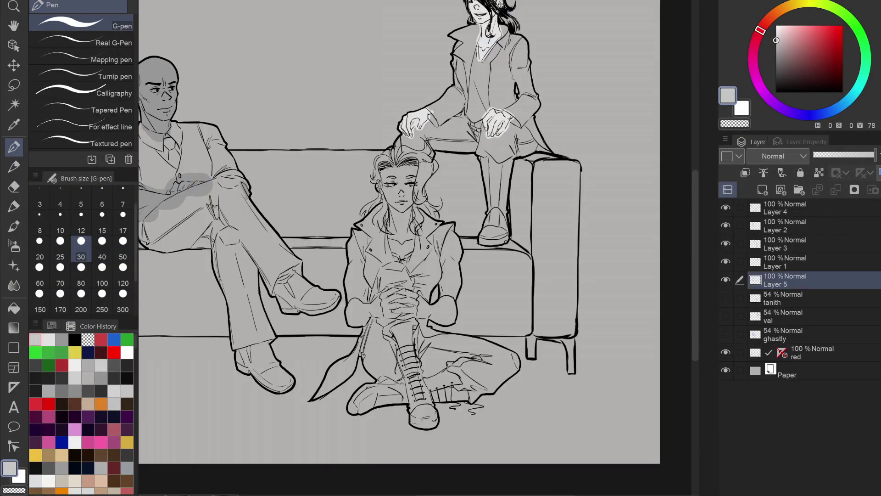
Fill the face, neck and chest of the woman seated on the floor with the sampled grey at brush size 80.
scroll(427, 235, up, 3)
click(80, 275)
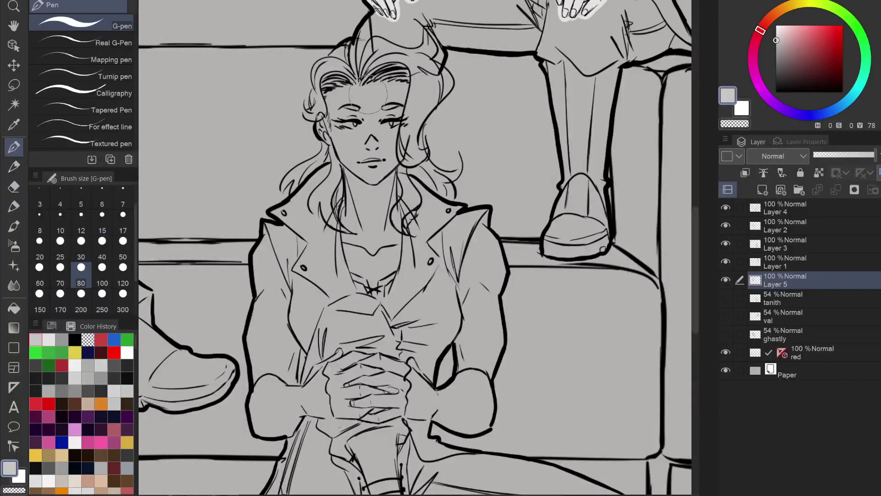
mouse_move(364, 91)
mouse_down()
mouse_move(339, 91)
mouse_move(321, 124)
mouse_move(339, 165)
mouse_move(357, 272)
mouse_move(374, 305)
mouse_move(402, 251)
mouse_move(390, 174)
mouse_move(400, 109)
mouse_move(344, 92)
mouse_move(349, 147)
mouse_move(391, 92)
mouse_move(388, 123)
mouse_up()
mouse_move(356, 210)
mouse_down()
mouse_move(357, 247)
mouse_move(374, 261)
mouse_move(388, 246)
mouse_up()
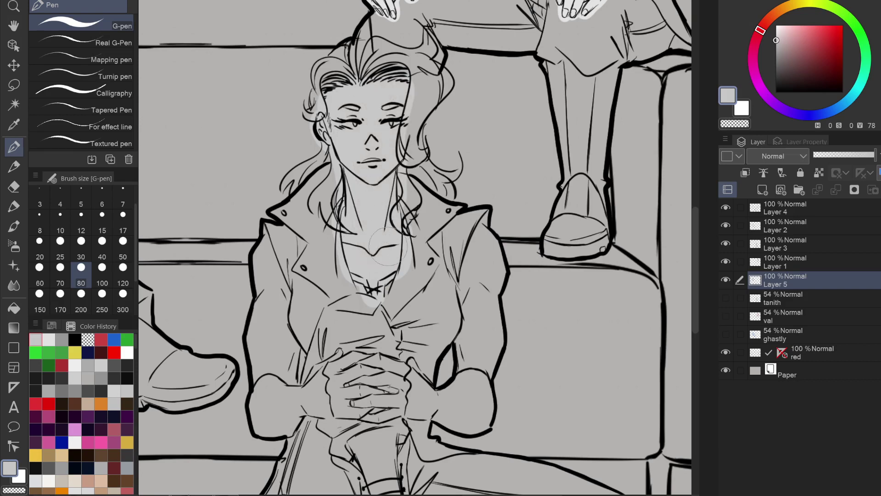
Erase the grey spill beside the floor-seated woman's ear with the transparent pen at brush size 30.
drag(344, 120, 404, 10)
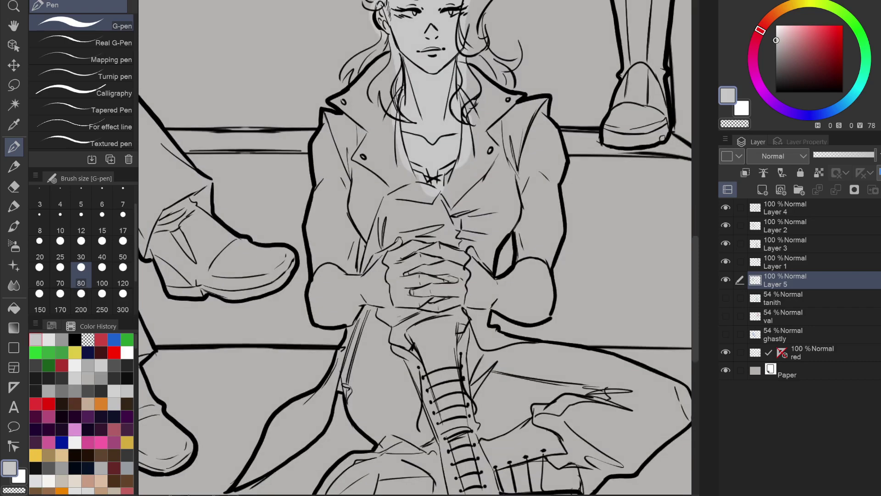
click(81, 248)
drag(200, 141, 415, 247)
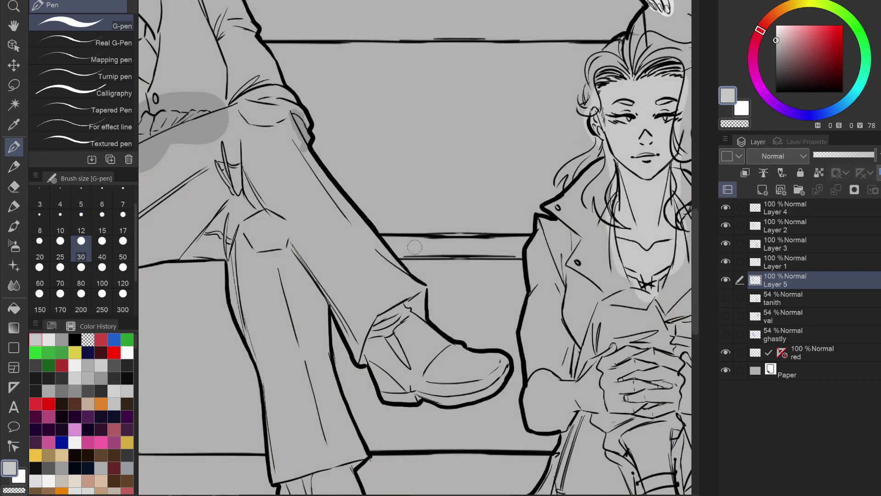
scroll(414, 247, down, 2)
scroll(415, 247, up, 3)
scroll(415, 247, right, 5)
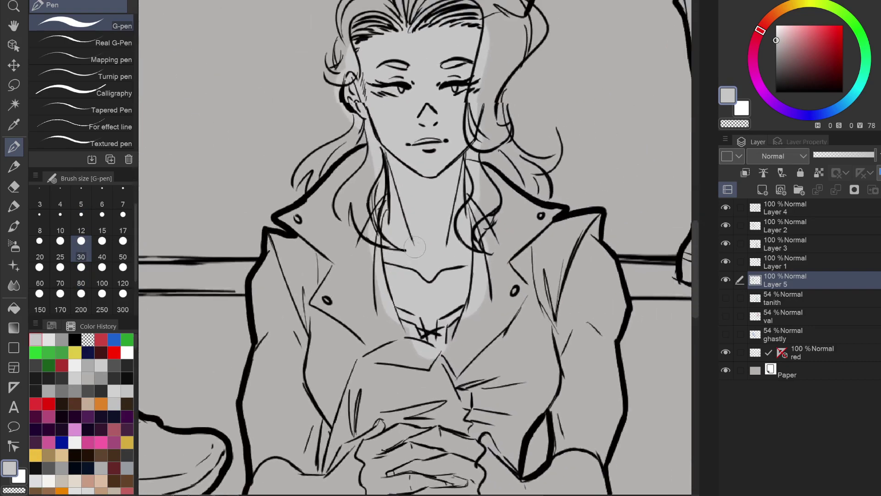
key(c)
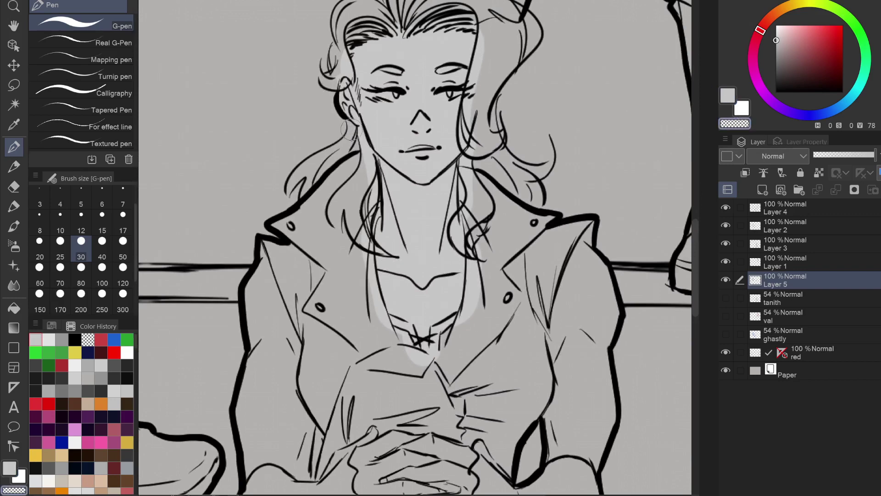
drag(349, 129, 357, 137)
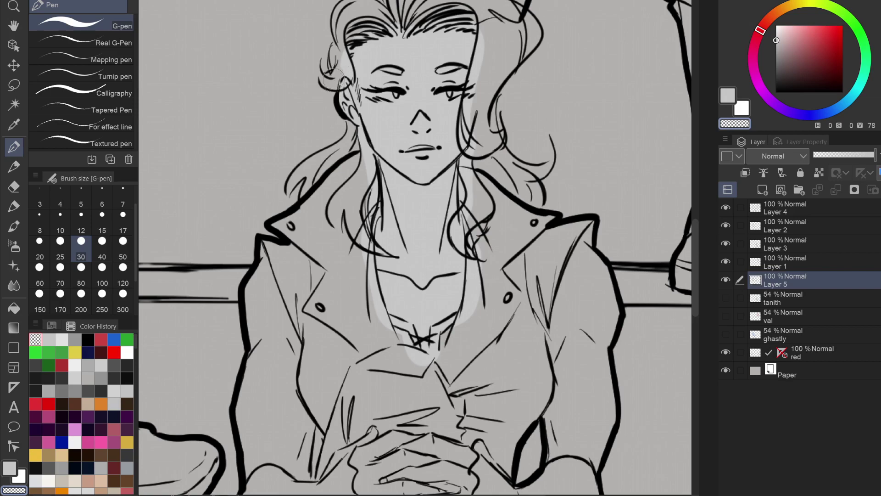
key(c)
Paint skin grey along the outer edge of the floor-seated woman's right upper arm.
drag(267, 286, 313, 130)
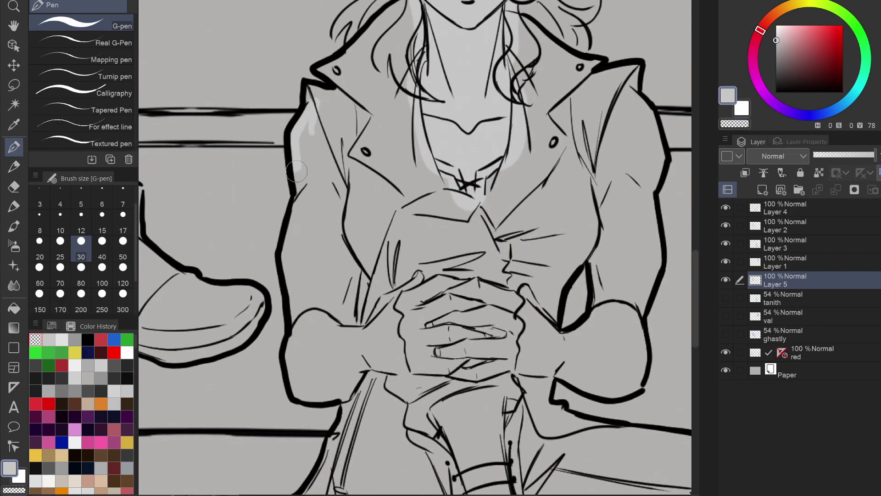
drag(287, 281, 281, 248)
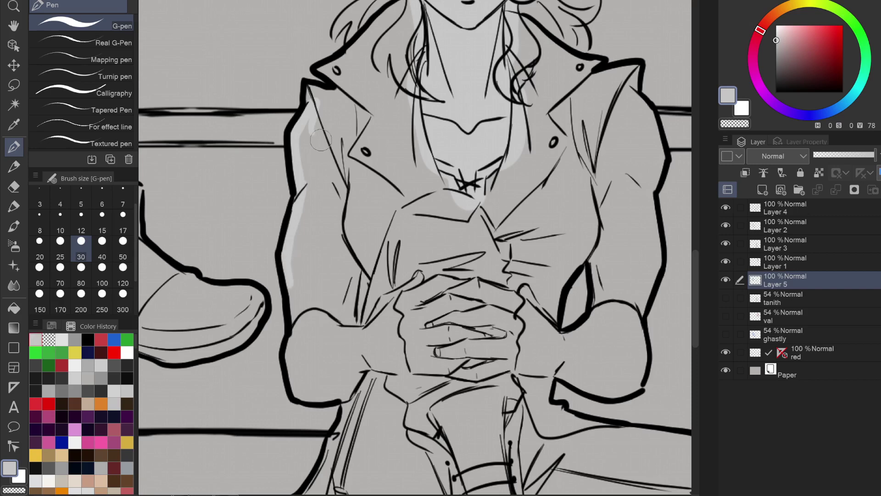
mouse_move(317, 99)
mouse_down()
mouse_move(347, 193)
mouse_move(343, 237)
mouse_up()
drag(358, 268, 347, 323)
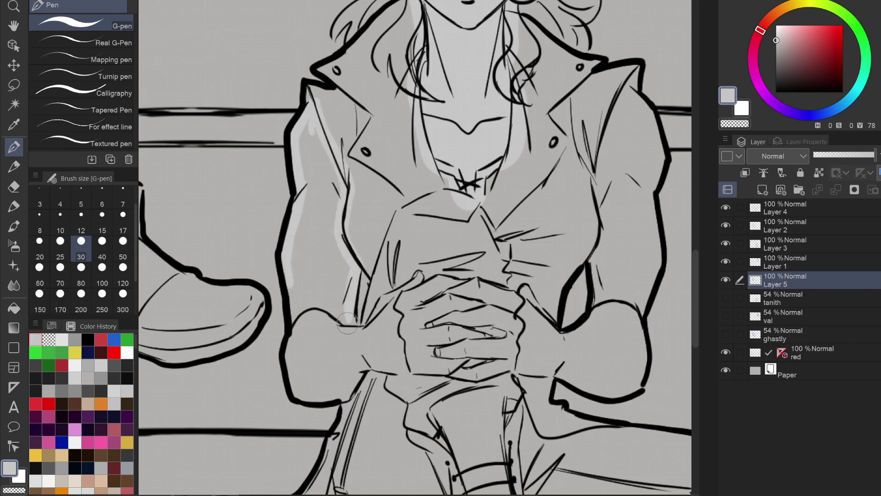
key(ctrl+z)
key(ctrl+z)
Edge the woman's right arm in skin grey along its inner contour, outer contour and bent elbow.
scroll(368, 287, up, 2)
mouse_move(284, 36)
mouse_down()
mouse_move(333, 139)
mouse_move(326, 203)
mouse_move(350, 253)
mouse_up()
mouse_move(256, 349)
mouse_down()
mouse_move(257, 413)
mouse_move(275, 448)
mouse_move(342, 455)
mouse_move(384, 381)
mouse_up()
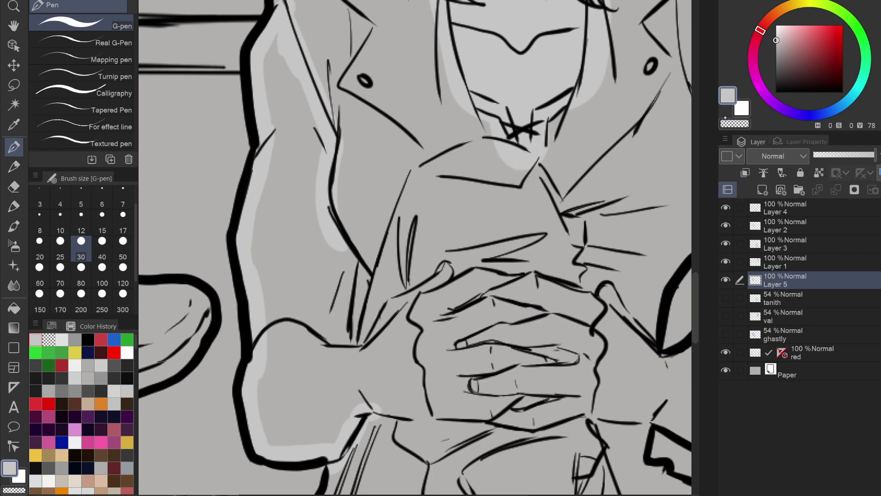
Paint skin grey along the borders of the woman's clasped hands and the inner edge of her right forearm.
click(731, 124)
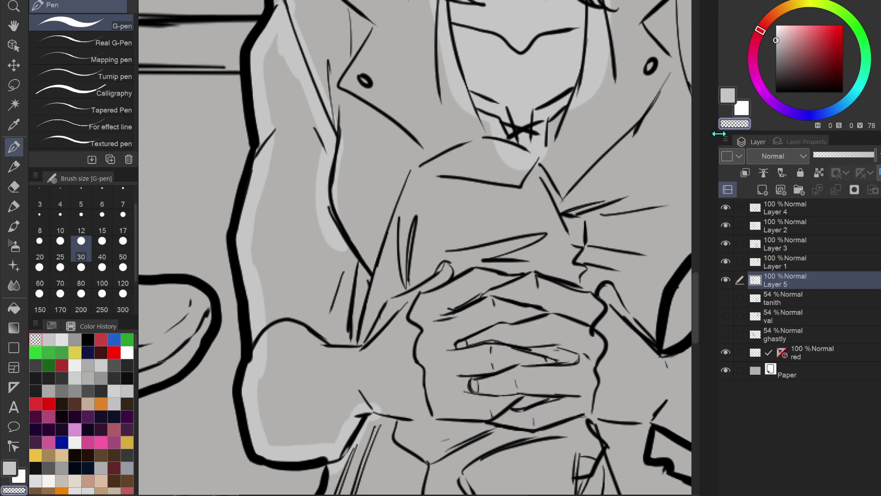
key(c)
mouse_move(360, 417)
mouse_down()
mouse_move(379, 412)
mouse_move(423, 425)
mouse_move(478, 421)
mouse_move(533, 433)
mouse_move(589, 416)
mouse_up()
drag(361, 354, 449, 266)
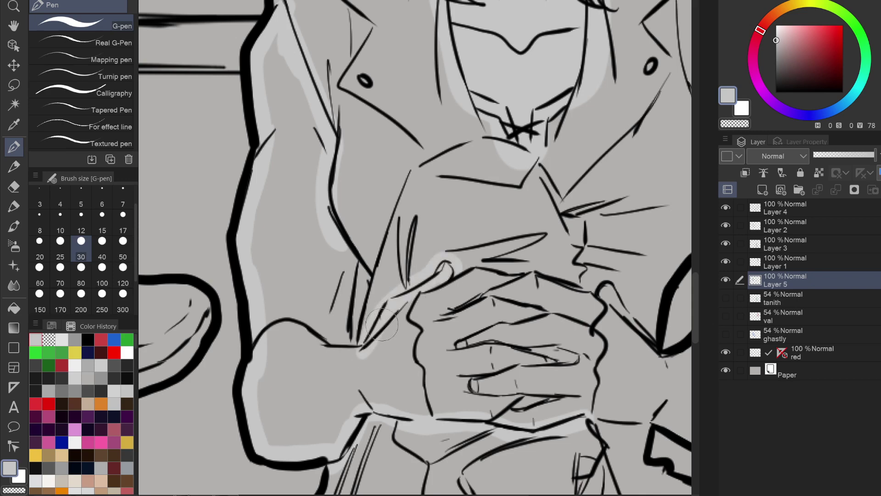
mouse_move(356, 353)
mouse_down()
mouse_move(343, 357)
mouse_move(335, 322)
mouse_up()
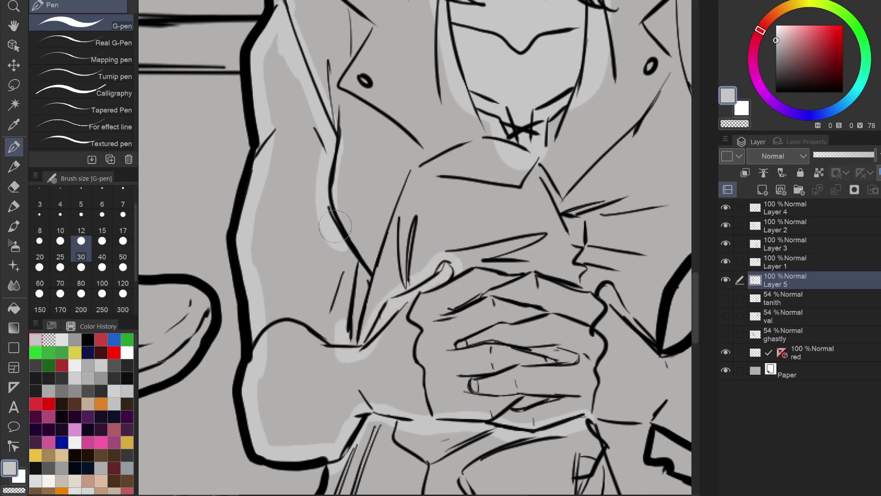
mouse_move(335, 227)
mouse_down()
mouse_move(345, 285)
mouse_move(334, 320)
mouse_up()
Fill the interior of the woman's right arm and clasped hands with skin grey at brush size 80.
click(81, 270)
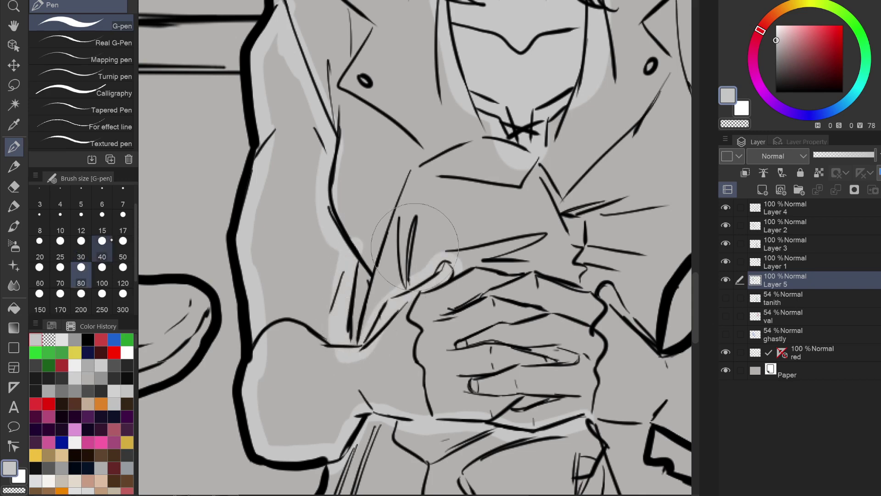
mouse_move(294, 104)
mouse_down()
mouse_move(298, 53)
mouse_move(274, 244)
mouse_move(303, 101)
mouse_move(275, 257)
mouse_move(291, 363)
mouse_move(280, 390)
mouse_move(286, 428)
mouse_move(322, 376)
mouse_move(383, 361)
mouse_move(404, 285)
mouse_move(528, 266)
mouse_move(611, 358)
mouse_move(477, 418)
mouse_move(399, 376)
mouse_move(455, 321)
mouse_move(528, 349)
mouse_move(506, 386)
mouse_move(582, 349)
mouse_move(457, 386)
mouse_up()
Fill the woman's left forearm and upper arm with skin grey, finishing the outer edge at brush size 30.
drag(517, 249, 245, 217)
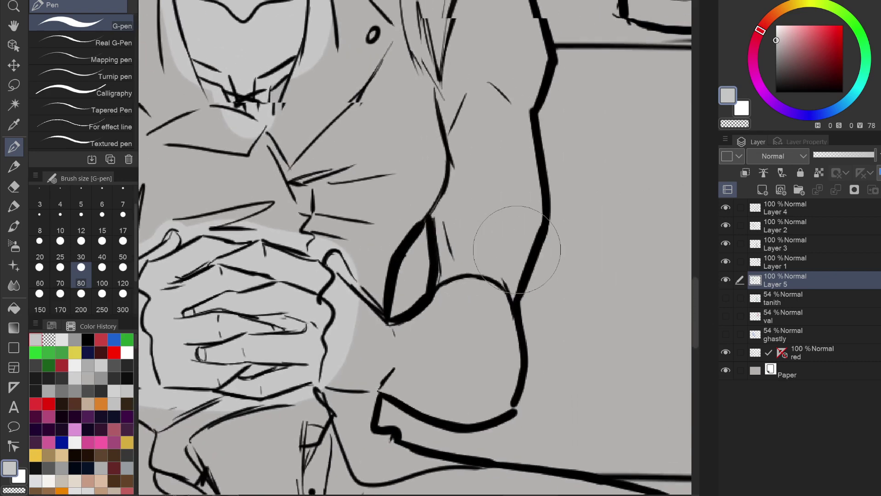
drag(454, 236, 442, 225)
mouse_move(431, 219)
mouse_down()
mouse_move(437, 252)
mouse_move(426, 313)
mouse_move(392, 337)
mouse_move(364, 340)
mouse_move(342, 297)
mouse_move(354, 329)
mouse_move(347, 353)
mouse_move(321, 374)
mouse_move(334, 383)
mouse_move(379, 363)
mouse_move(379, 381)
mouse_move(422, 400)
mouse_move(476, 403)
mouse_move(404, 355)
mouse_move(415, 339)
mouse_move(437, 348)
mouse_move(458, 285)
mouse_move(464, 352)
mouse_move(485, 358)
mouse_move(486, 330)
mouse_move(483, 395)
mouse_move(450, 335)
mouse_move(443, 251)
mouse_move(467, 274)
mouse_move(518, 189)
mouse_move(519, 211)
mouse_move(479, 335)
mouse_up()
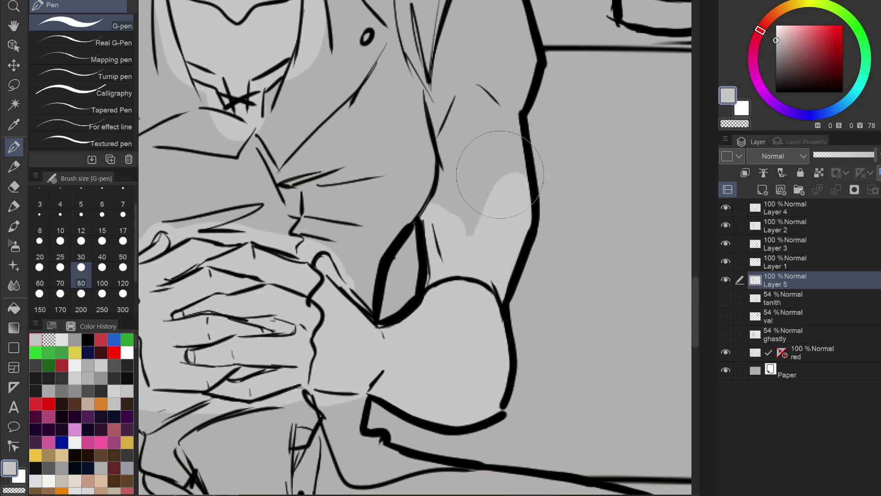
drag(498, 178, 407, 305)
mouse_move(380, 91)
mouse_down()
mouse_move(354, 138)
mouse_move(333, 223)
mouse_move(347, 295)
mouse_move(343, 325)
mouse_move(376, 326)
mouse_move(365, 163)
mouse_move(360, 283)
mouse_move(369, 133)
mouse_move(387, 103)
mouse_move(409, 128)
mouse_move(403, 115)
mouse_move(412, 144)
mouse_move(392, 139)
mouse_move(400, 199)
mouse_up()
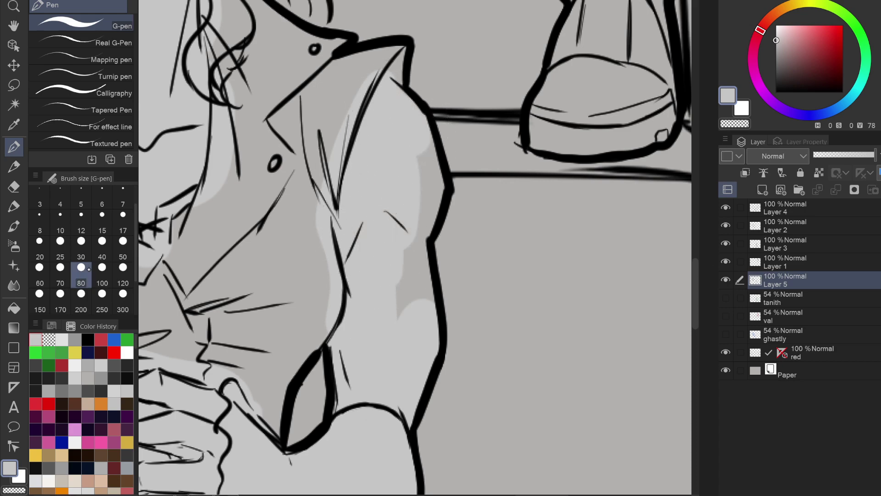
click(81, 248)
mouse_move(435, 164)
mouse_down()
mouse_move(440, 184)
mouse_move(422, 247)
mouse_move(429, 322)
mouse_move(393, 283)
mouse_move(406, 288)
mouse_move(414, 279)
mouse_move(422, 201)
mouse_move(431, 192)
mouse_move(419, 276)
mouse_up()
Add a new layer clipped to the skin flats layer and select the Watercolor brush at size 60.
scroll(375, 258, down, 2)
scroll(448, 228, down, 6)
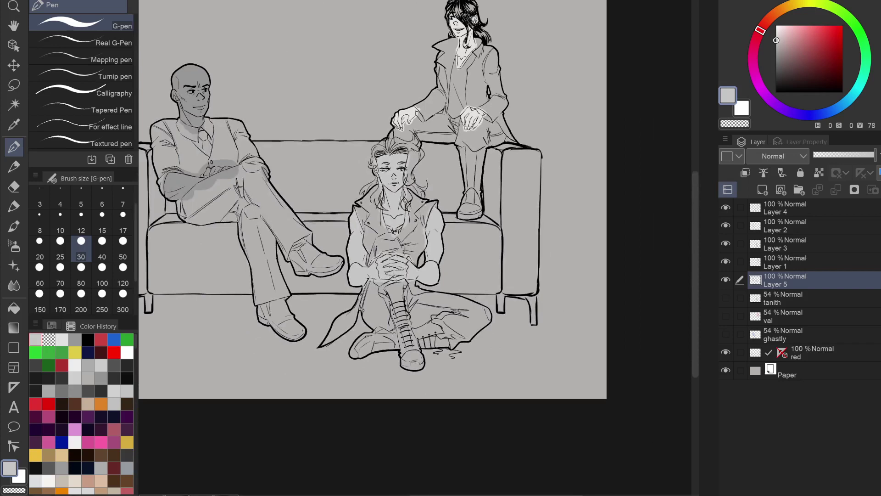
drag(373, 199, 418, 249)
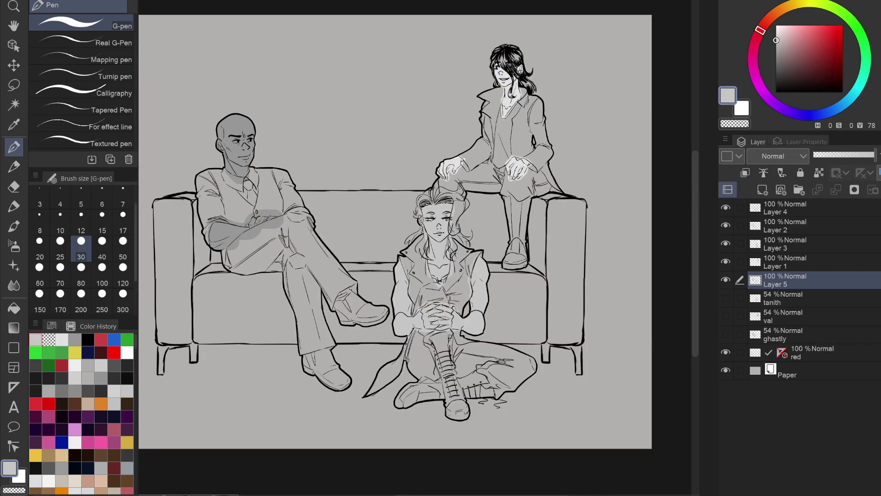
click(763, 189)
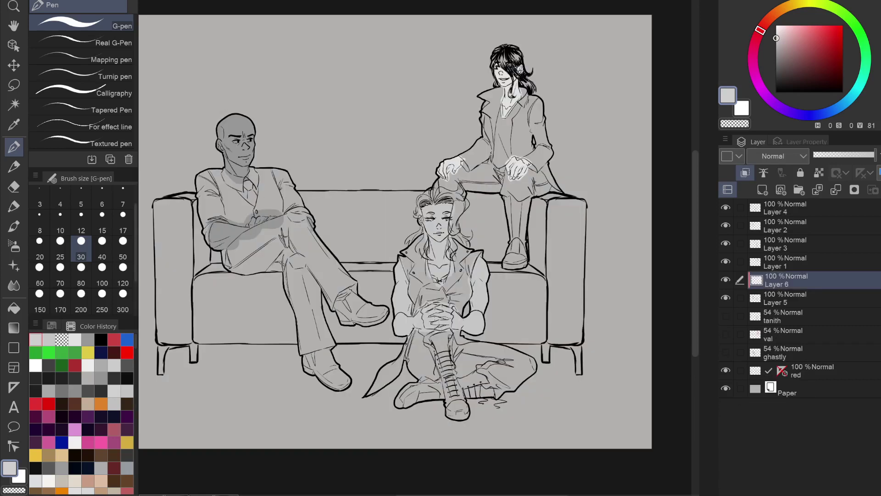
mouse_move(533, 124)
mouse_down()
mouse_move(408, 224)
mouse_move(460, 269)
mouse_up()
scroll(407, 224, up, 4)
key(b)
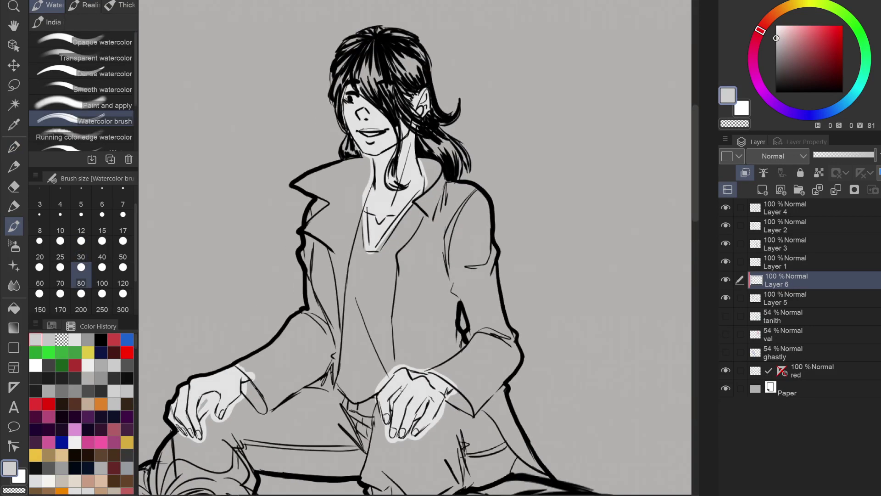
click(39, 275)
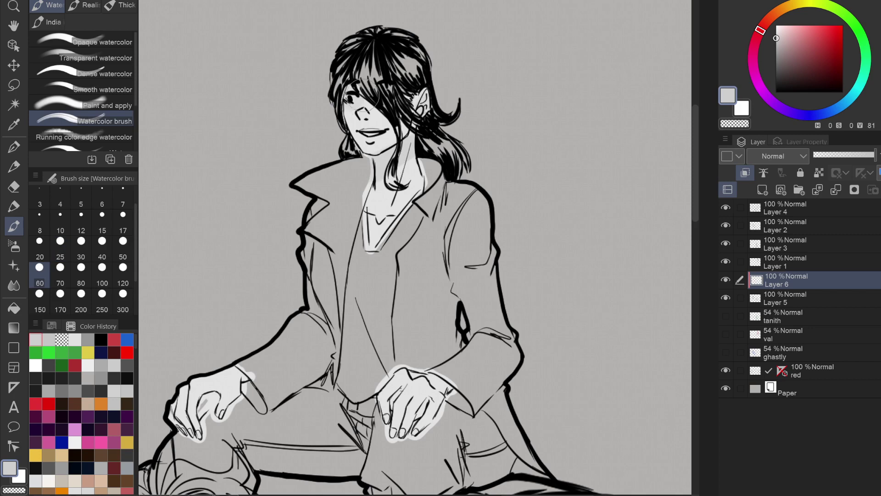
Set the brush size to 30 and shade the neck and right hand of the figure perched on the sofa's arm.
key(bracketleft)
key(bracketleft)
key(bracketleft)
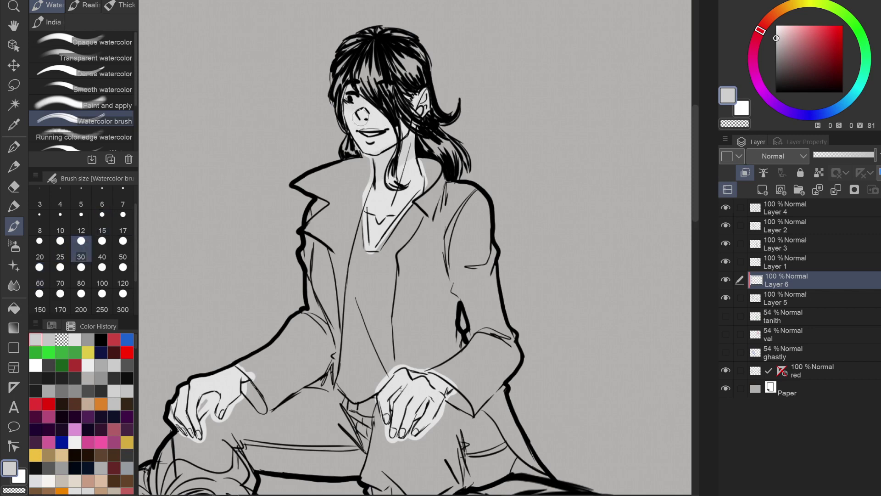
scroll(366, 120, up, 2)
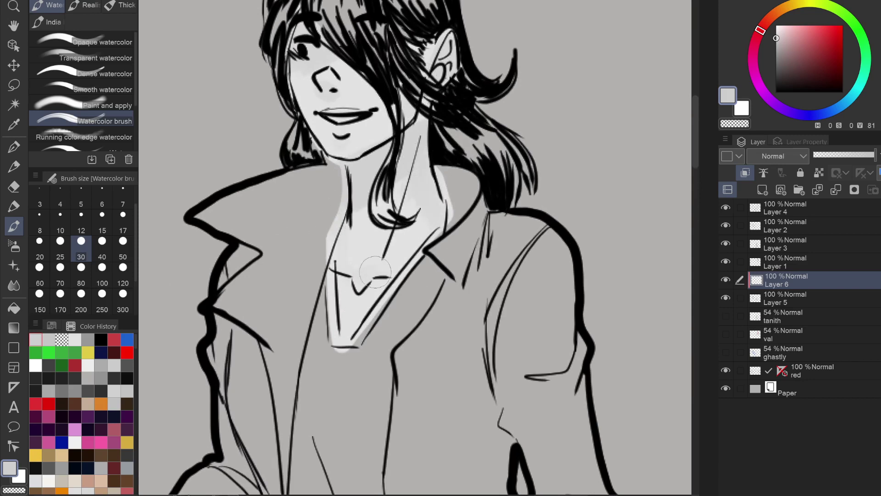
scroll(312, 268, down, 3)
drag(452, 293, 463, 160)
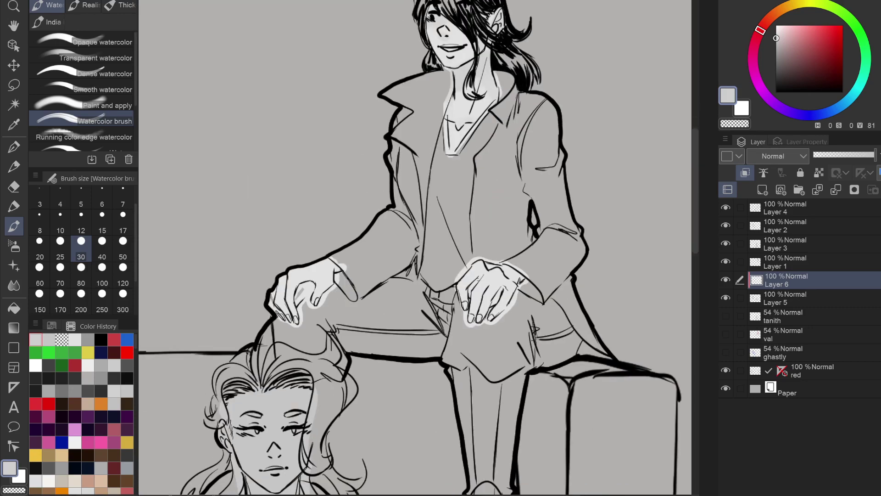
scroll(356, 313, up, 4)
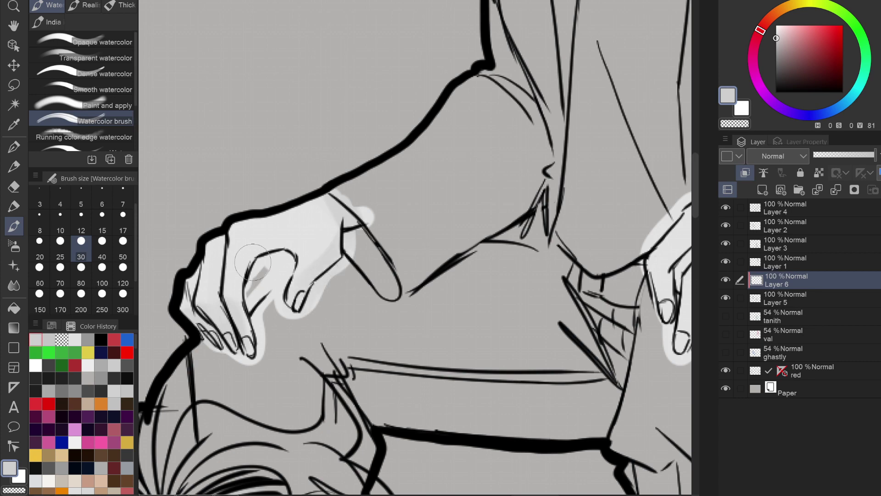
Shade the knuckles and fingers of the perched figure's left hand with soft light-grey strokes.
scroll(439, 260, down, 5)
drag(551, 264, 452, 237)
scroll(452, 237, up, 6)
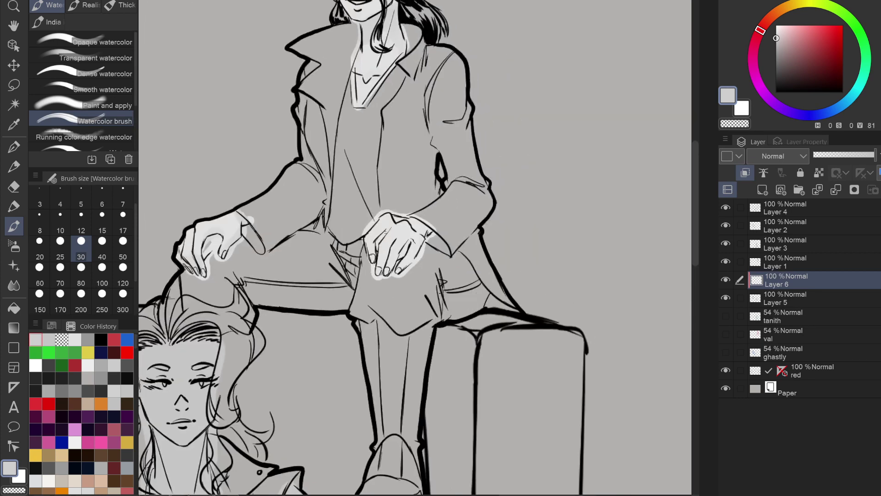
mouse_move(417, 214)
mouse_down()
mouse_move(424, 197)
mouse_move(392, 203)
mouse_up()
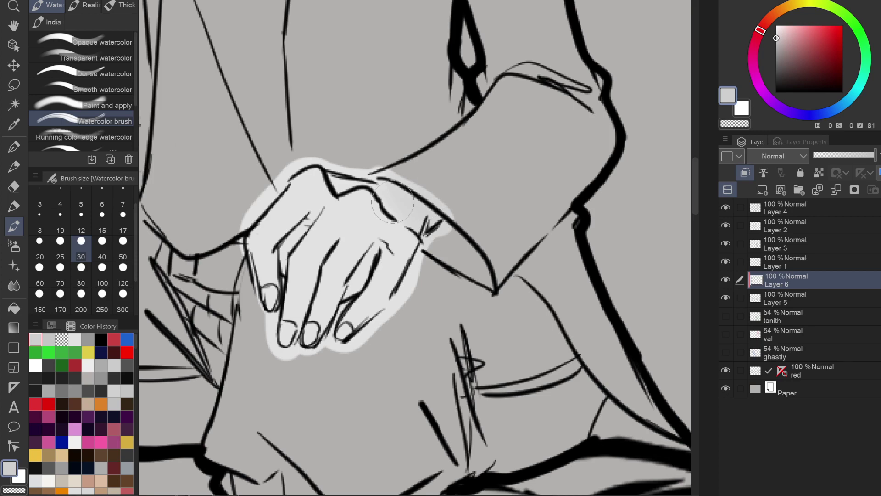
mouse_move(263, 283)
mouse_down()
mouse_move(290, 294)
mouse_move(325, 303)
mouse_move(334, 353)
mouse_move(379, 262)
mouse_move(360, 262)
mouse_up()
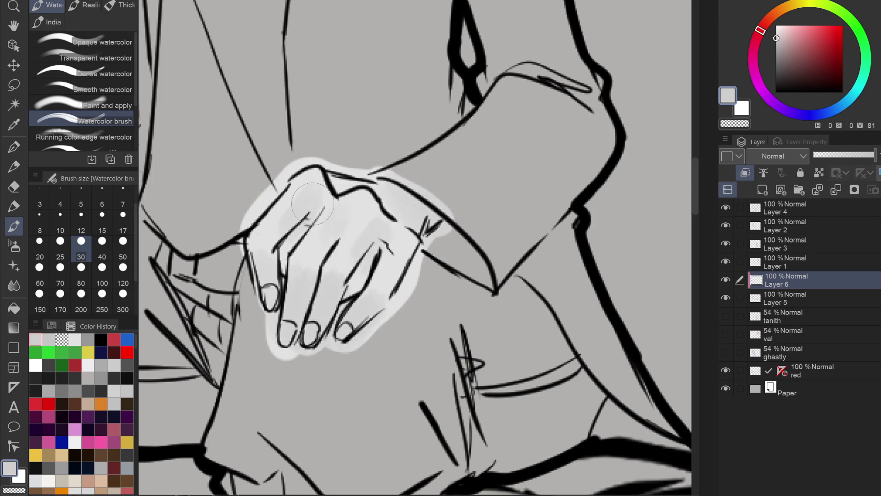
scroll(344, 193, down, 2)
scroll(415, 243, down, 2)
scroll(416, 243, up, 3)
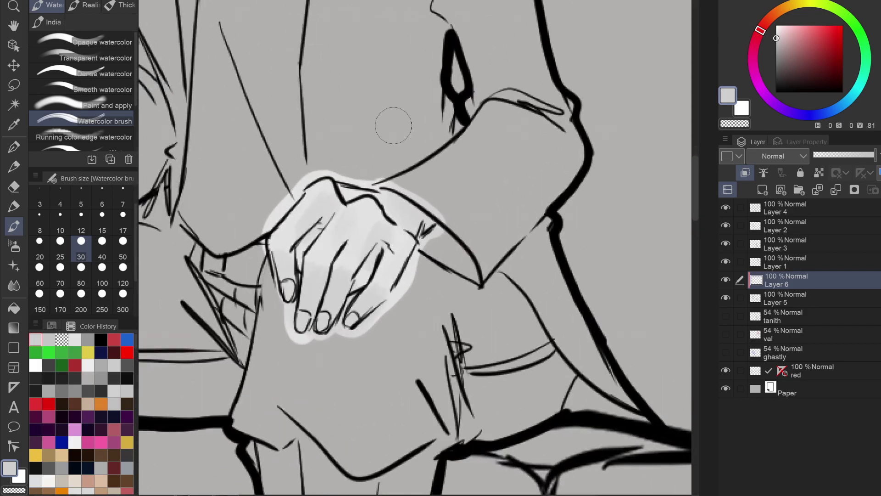
Switch to a darker grey with value 64 and shade the seated woman's neck under the chin, eye sockets and area below the nose.
scroll(431, 260, down, 5)
drag(430, 261, 540, 178)
scroll(393, 248, down, 2)
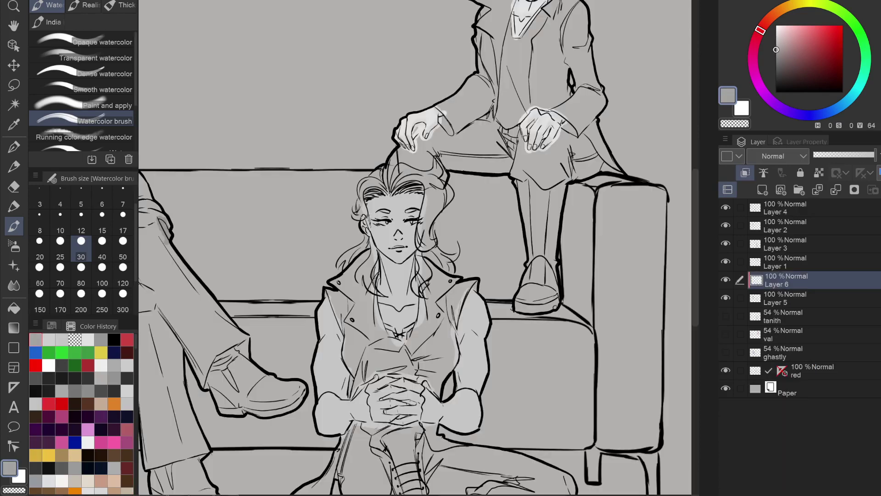
scroll(398, 248, up, 2)
mouse_move(362, 262)
mouse_down()
mouse_move(438, 293)
mouse_move(350, 248)
mouse_move(425, 280)
mouse_move(430, 261)
mouse_up()
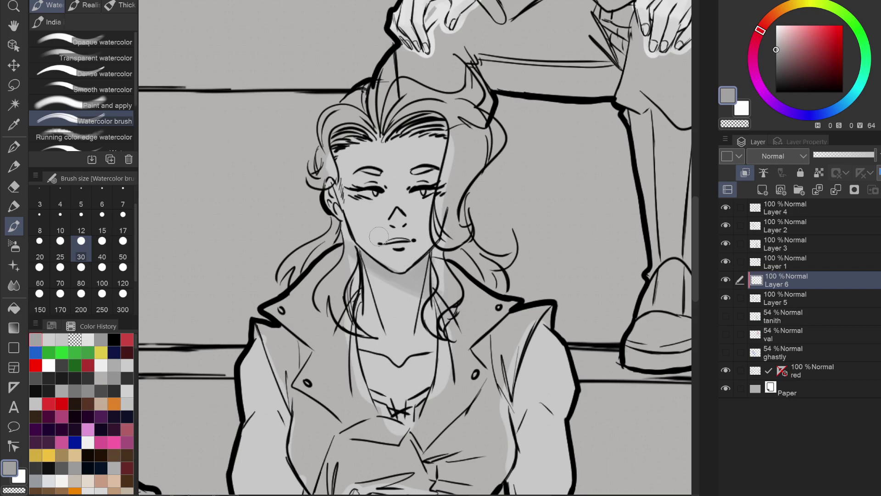
drag(358, 183, 389, 179)
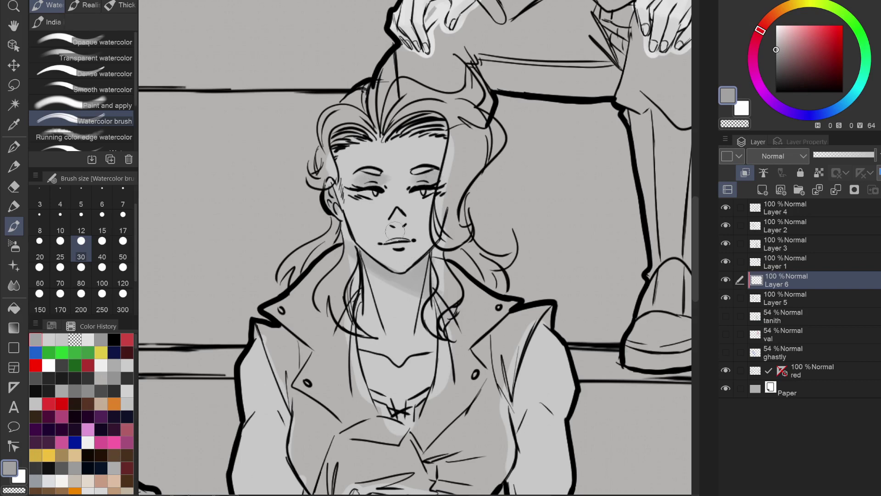
drag(394, 231, 401, 227)
Shade the area beneath the woman's lower lip, her right cheek along the jaw and her right eyelid.
key(ctrl+plus)
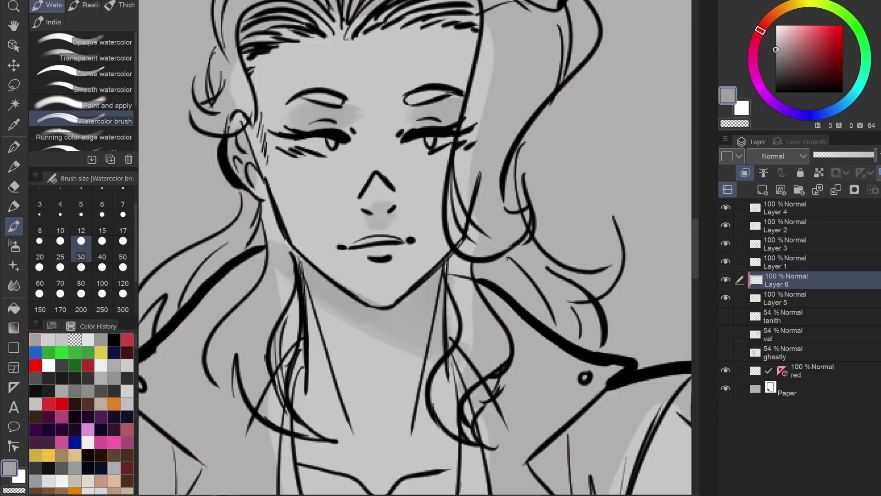
drag(382, 270, 386, 271)
drag(251, 172, 309, 258)
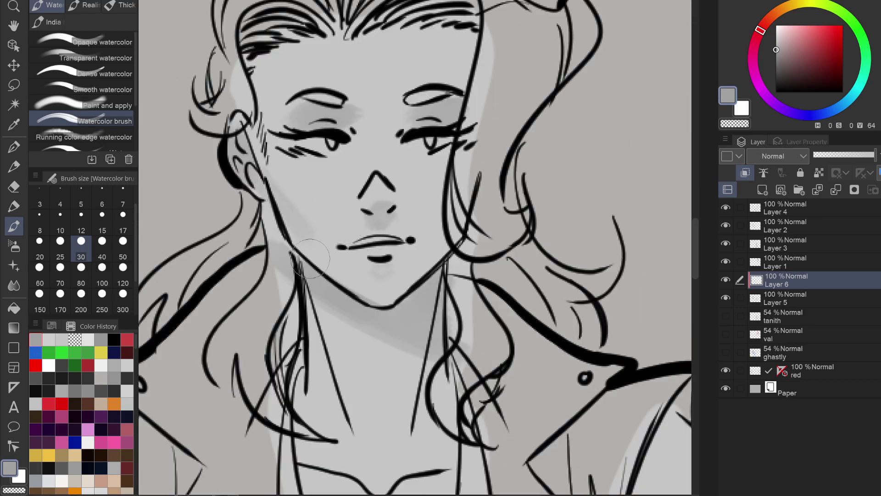
mouse_move(293, 119)
mouse_down()
mouse_move(360, 115)
mouse_move(339, 112)
mouse_move(354, 115)
mouse_move(340, 67)
mouse_move(421, 119)
mouse_move(290, 111)
mouse_up()
Shade the woman's neck, collarbones and right upper arm with soft grey strokes.
scroll(426, 189, down, 5)
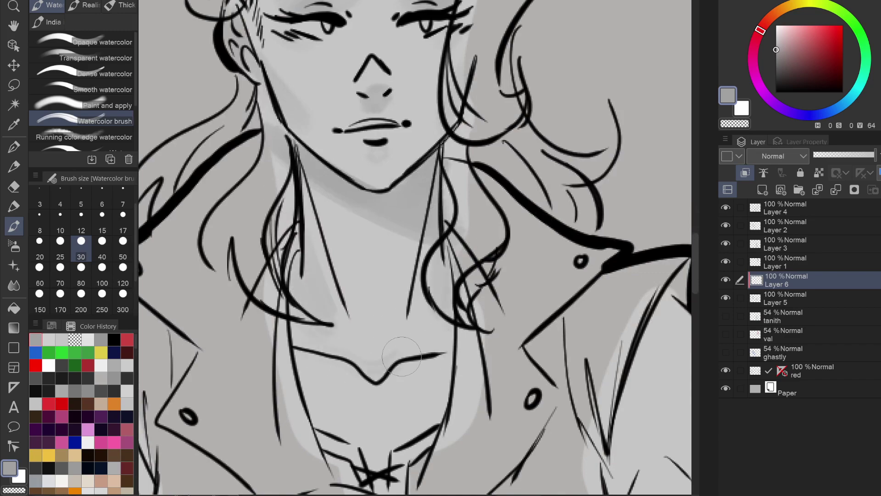
scroll(433, 337, down, 4)
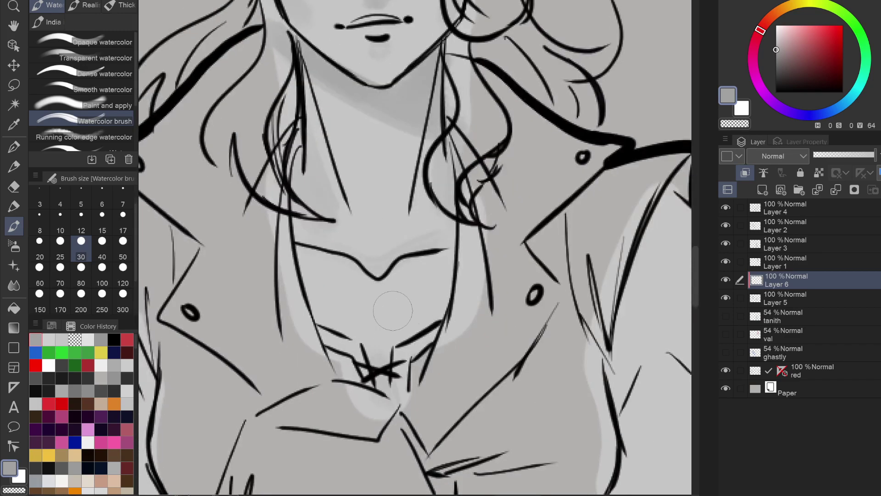
scroll(391, 311, down, 4)
scroll(368, 268, up, 1)
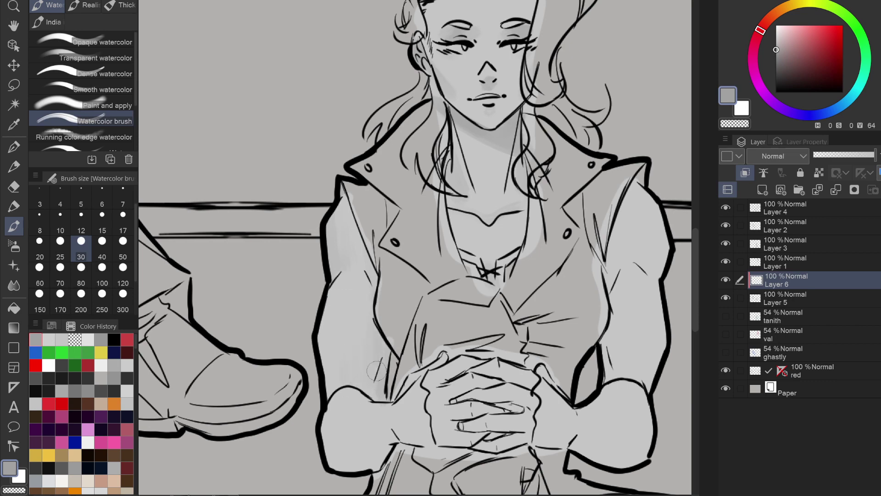
Shade the woman's right forearm, clasped fingers and the lower edge of her left forearm.
drag(338, 461, 365, 457)
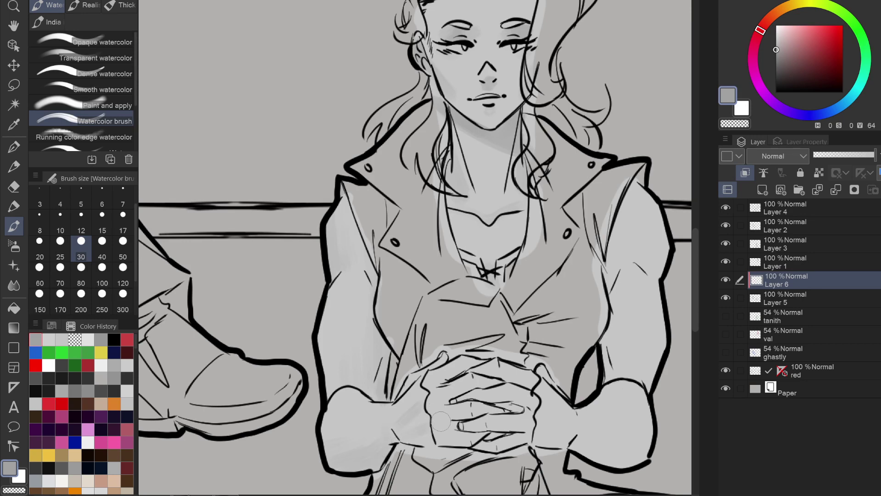
drag(396, 391, 470, 352)
mouse_move(441, 377)
mouse_down()
mouse_move(489, 358)
mouse_move(490, 371)
mouse_move(523, 379)
mouse_move(449, 394)
mouse_move(493, 385)
mouse_move(512, 394)
mouse_move(475, 412)
mouse_move(479, 425)
mouse_move(520, 426)
mouse_move(492, 443)
mouse_move(474, 435)
mouse_move(478, 446)
mouse_move(525, 443)
mouse_up()
mouse_move(479, 419)
mouse_down()
mouse_move(478, 376)
mouse_move(503, 408)
mouse_up()
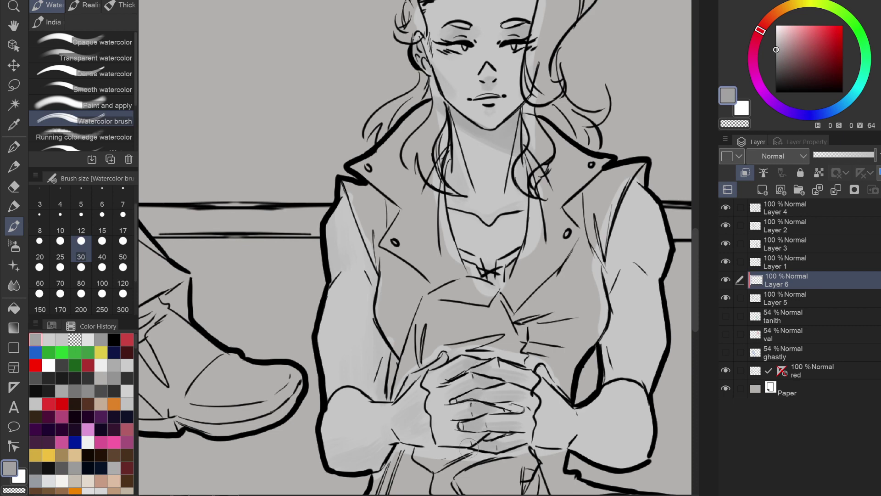
mouse_move(468, 446)
mouse_down()
mouse_move(443, 442)
mouse_move(469, 423)
mouse_up()
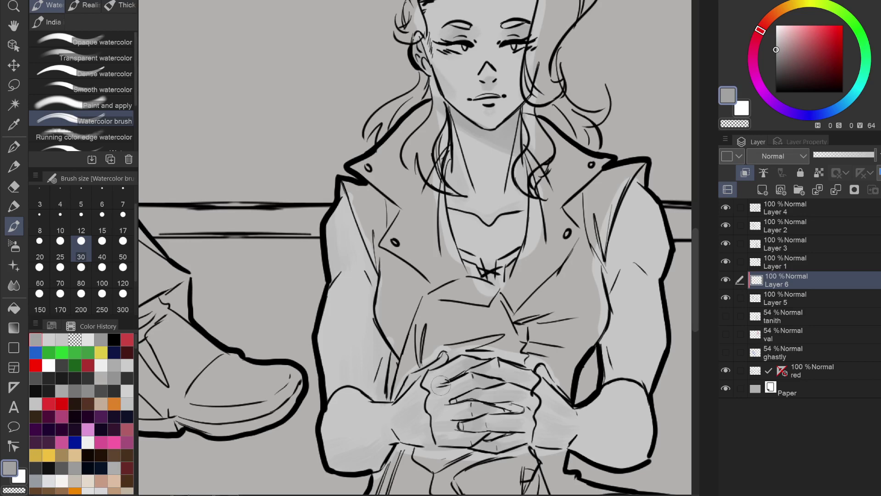
drag(487, 395, 397, 329)
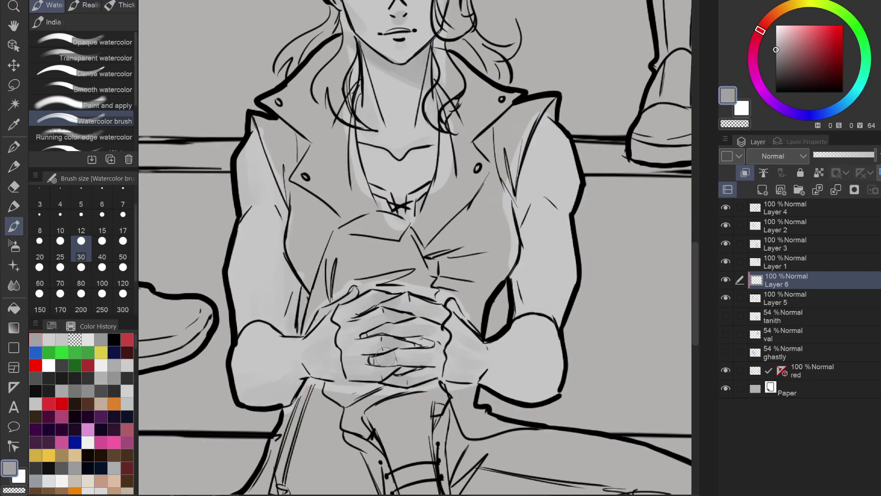
mouse_move(490, 390)
mouse_down()
mouse_move(552, 396)
mouse_move(491, 379)
mouse_move(574, 381)
mouse_up()
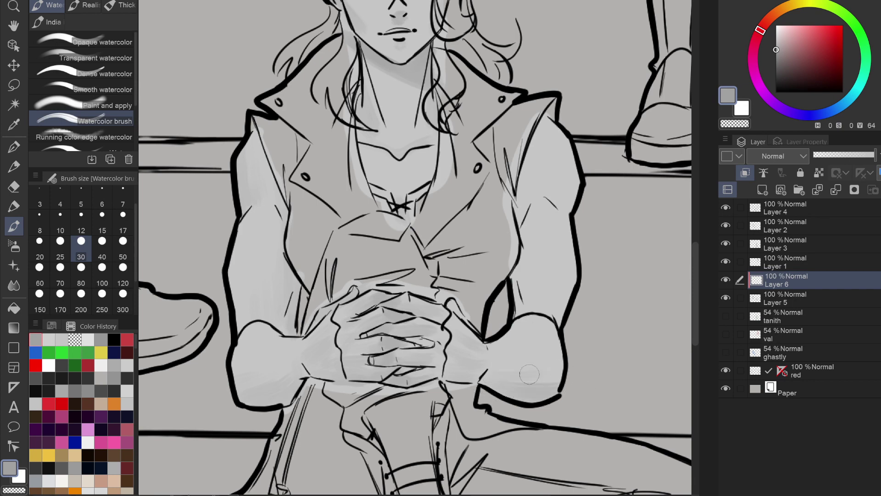
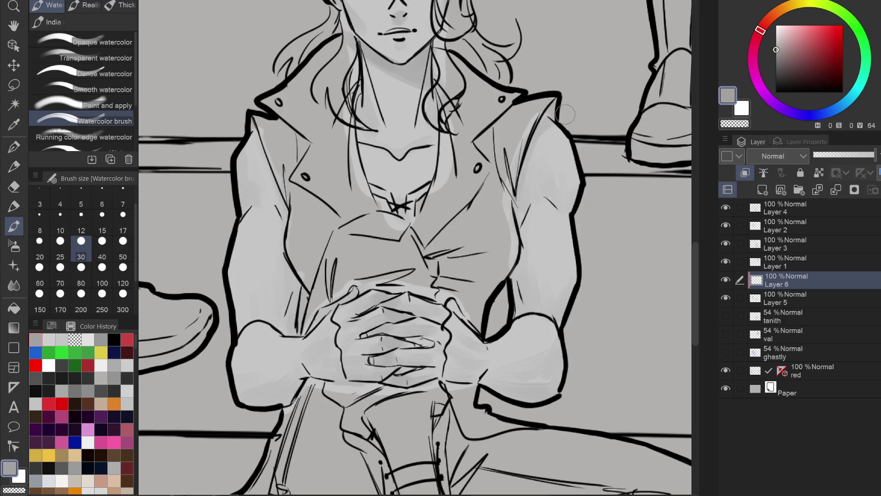
Shade the long-haired seated figure's upper arm and both forearms in soft grey with the Watercolor brush.
drag(546, 118, 531, 152)
drag(516, 390, 553, 389)
drag(266, 395, 248, 400)
scroll(301, 368, down, 5)
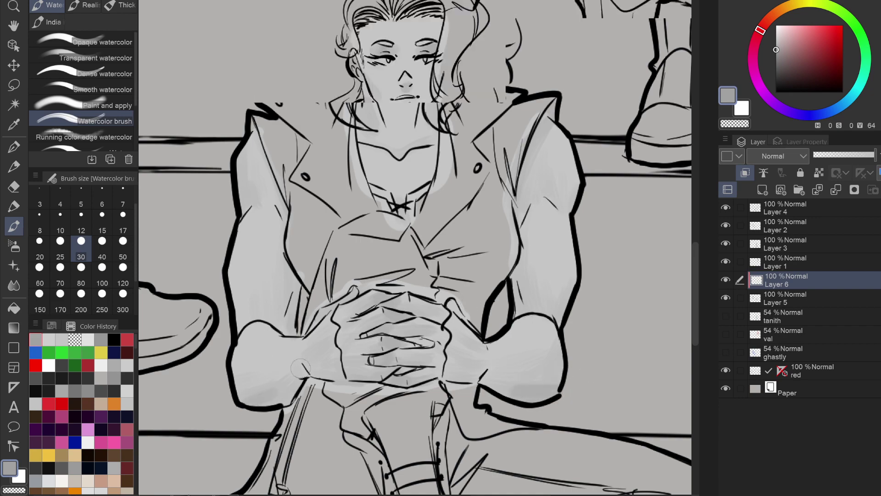
scroll(461, 330, up, 5)
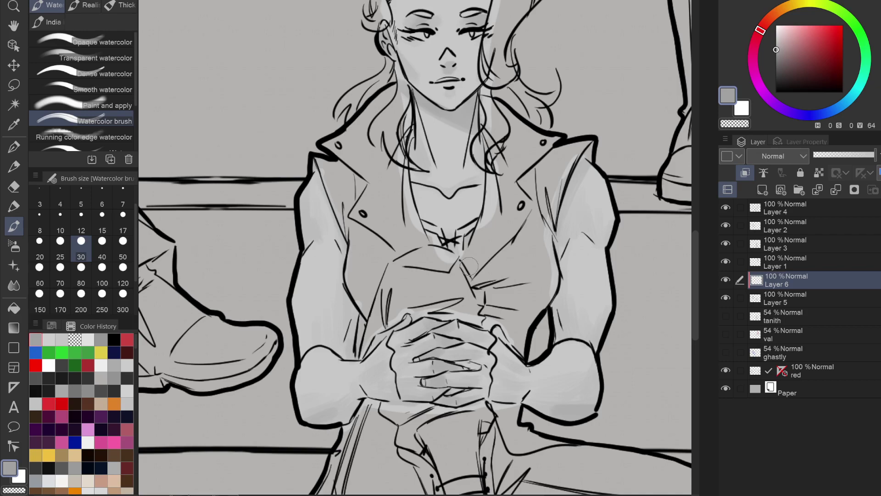
Sample the Ghastly skin shadow grey from the palette sheet and shade the bald man's cheek, upper lip and eyelids.
mouse_move(469, 266)
mouse_down()
mouse_move(772, 413)
mouse_move(869, 479)
mouse_up()
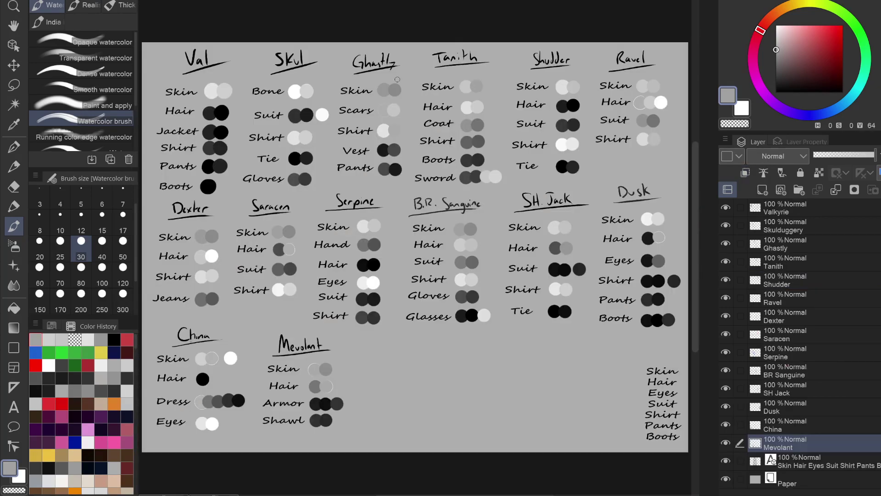
alt+click(386, 82)
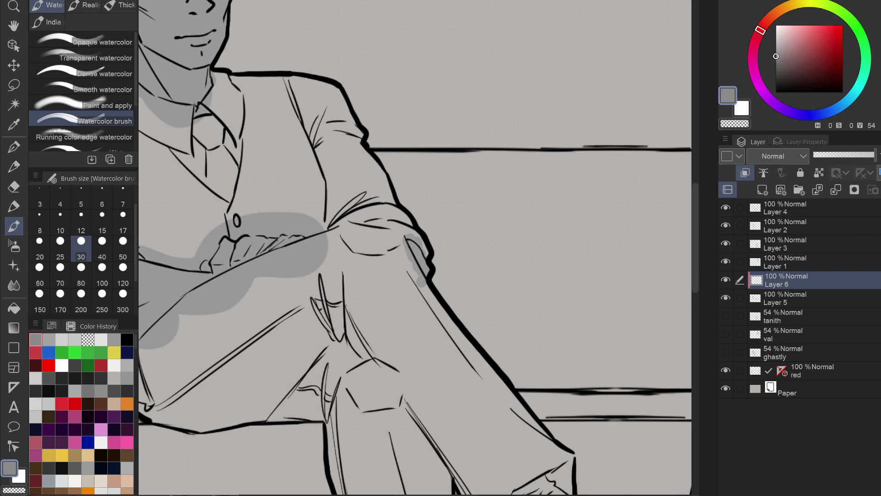
scroll(416, 248, up, 5)
scroll(415, 248, up, 3)
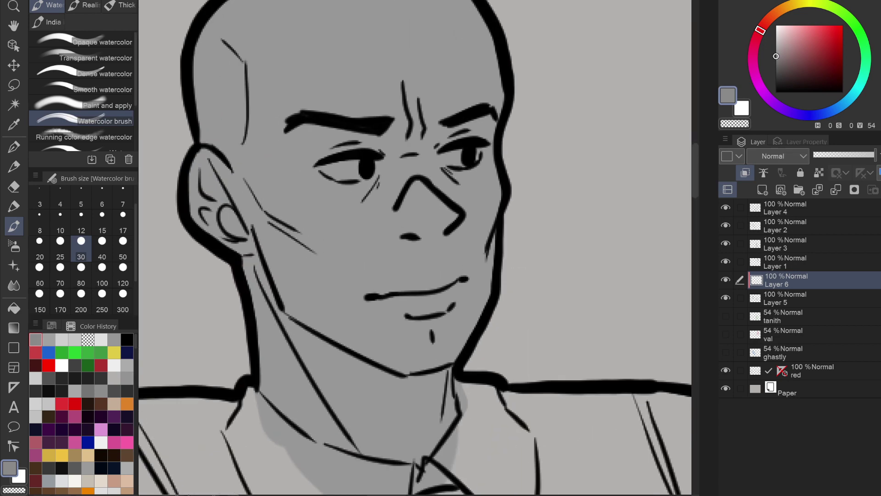
mouse_move(270, 259)
mouse_down()
mouse_move(301, 264)
mouse_move(324, 312)
mouse_up()
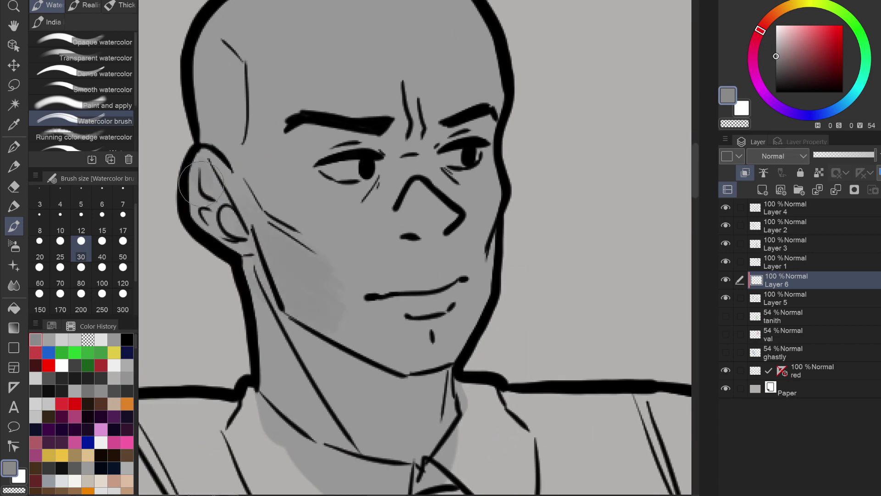
drag(250, 216, 300, 278)
mouse_move(429, 240)
mouse_down()
mouse_move(433, 248)
mouse_move(436, 240)
mouse_up()
drag(337, 145, 314, 138)
drag(475, 124, 448, 128)
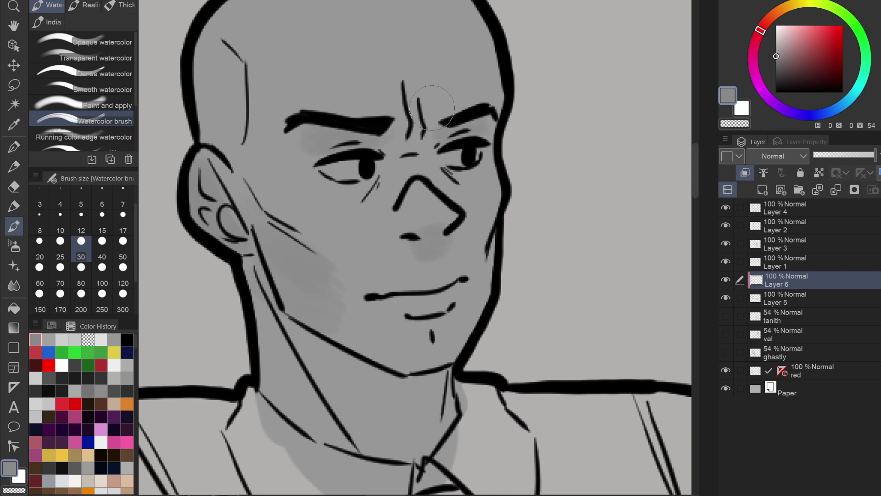
Shade the side of the bald man's head, his chin and both sides of the jaw.
mouse_move(201, 65)
mouse_down()
mouse_move(203, 135)
mouse_move(209, 62)
mouse_move(195, 43)
mouse_up()
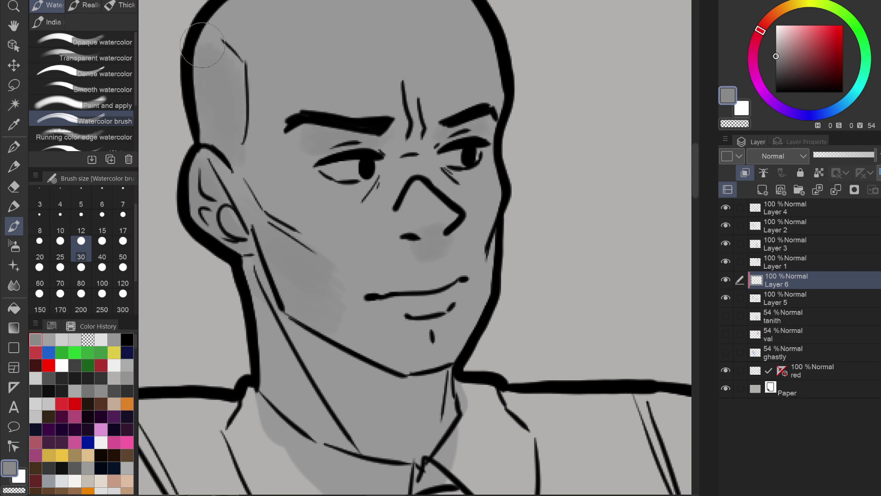
drag(439, 325, 430, 335)
mouse_move(489, 269)
mouse_down()
mouse_move(493, 303)
mouse_move(473, 340)
mouse_up()
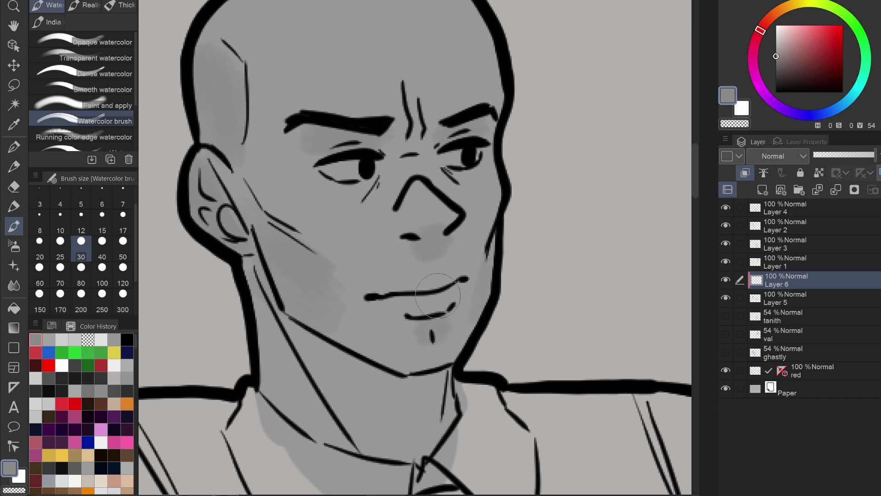
mouse_move(339, 326)
mouse_down()
mouse_move(320, 273)
mouse_move(340, 321)
mouse_up()
Shade around the bald man's eyes and brow, across the forehead and on the upper cheek.
drag(374, 183, 331, 202)
mouse_move(455, 181)
mouse_down()
mouse_move(489, 170)
mouse_move(456, 170)
mouse_up()
drag(380, 182, 402, 159)
mouse_move(303, 147)
mouse_down()
mouse_move(304, 175)
mouse_move(312, 163)
mouse_move(275, 173)
mouse_move(296, 138)
mouse_up()
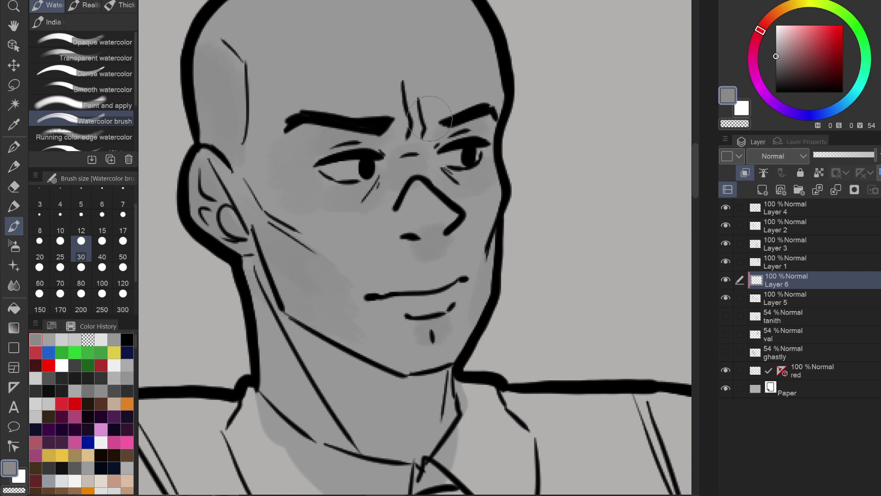
mouse_move(404, 84)
mouse_down()
mouse_move(430, 115)
mouse_move(381, 91)
mouse_move(382, 61)
mouse_move(371, 103)
mouse_move(437, 70)
mouse_move(326, 75)
mouse_move(507, 45)
mouse_up()
drag(367, 207, 315, 217)
Shade the bald man's neck under the jaw and his crossed forearm with the same grey.
scroll(436, 245, down, 5)
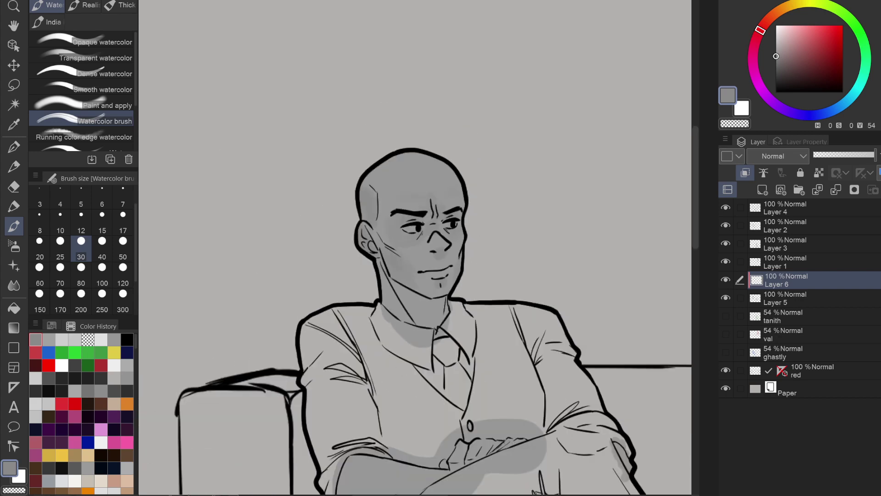
drag(443, 321, 433, 259)
scroll(436, 259, up, 2)
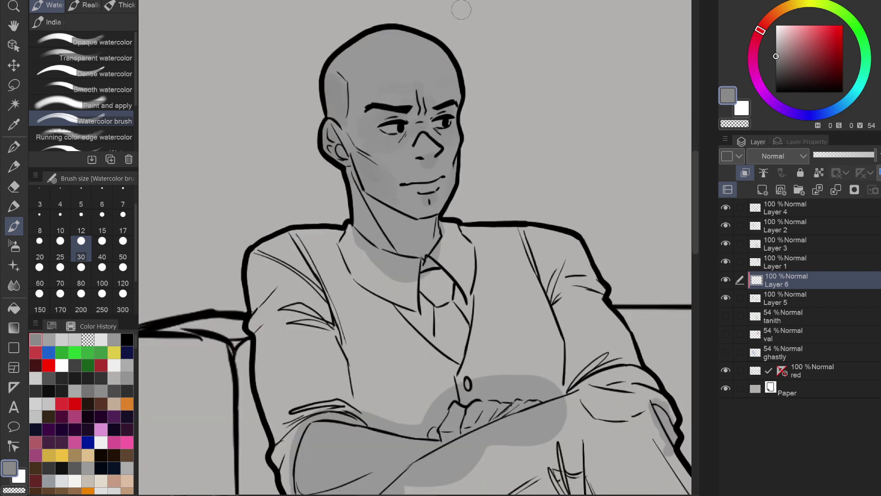
scroll(461, 10, down, 3)
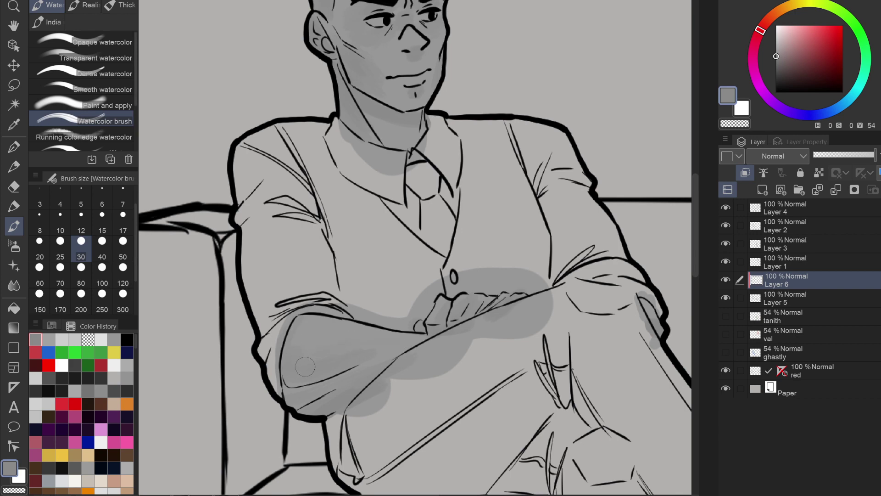
drag(305, 367, 295, 437)
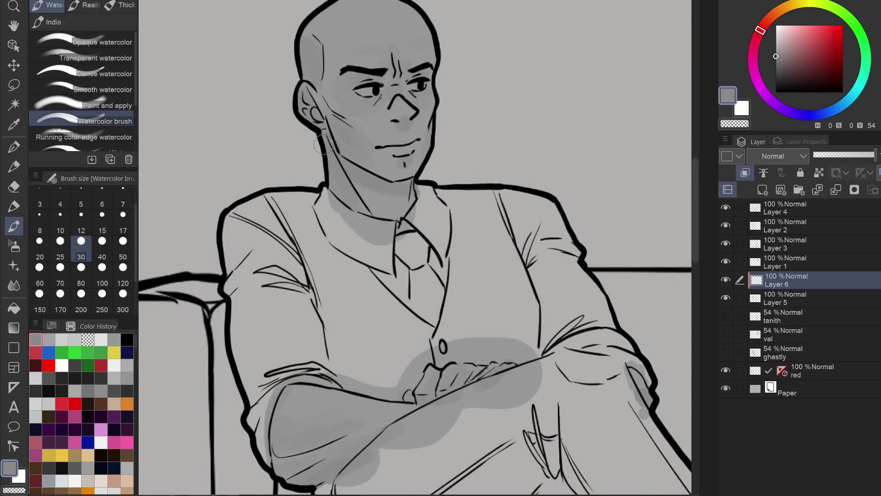
drag(322, 144, 320, 224)
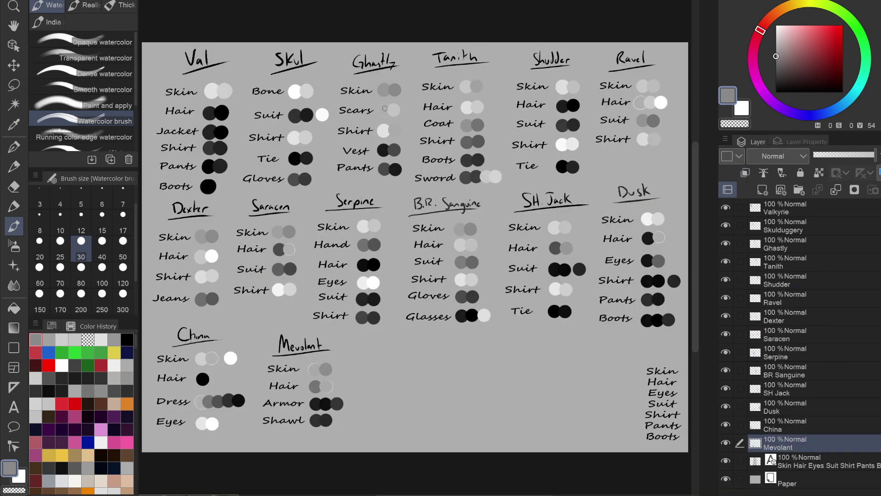
Sample the Ghastly scars grey and, with the G-pen at size 17, draw a tapered scar from the scalp across the nose bridge.
alt+click(384, 109)
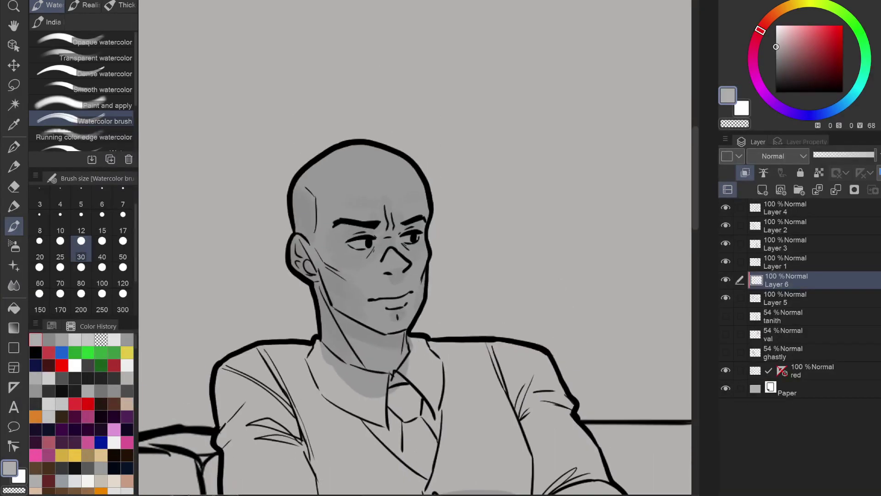
click(14, 147)
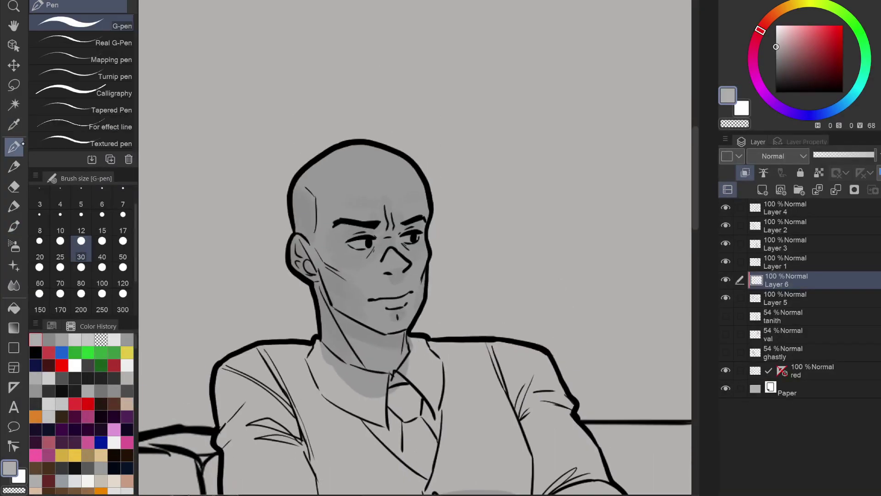
click(122, 237)
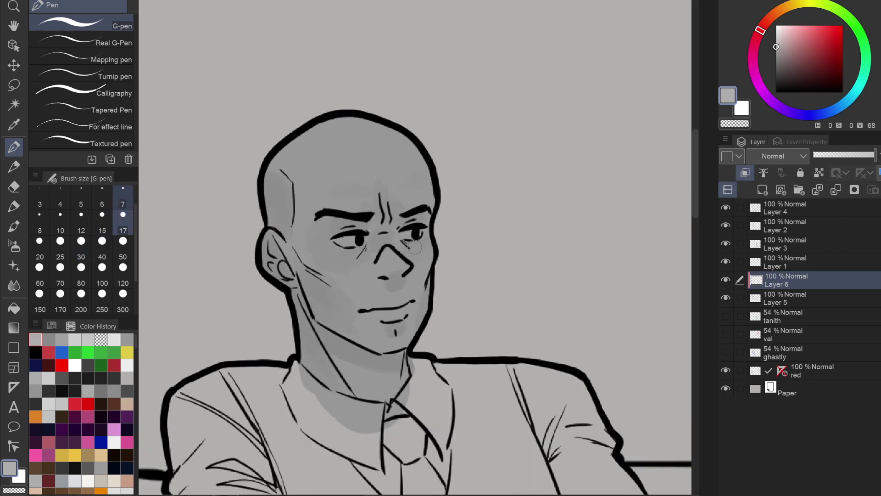
scroll(415, 247, up, 2)
mouse_move(239, 89)
mouse_down()
mouse_move(373, 198)
mouse_move(424, 259)
mouse_up()
key(ctrl+z)
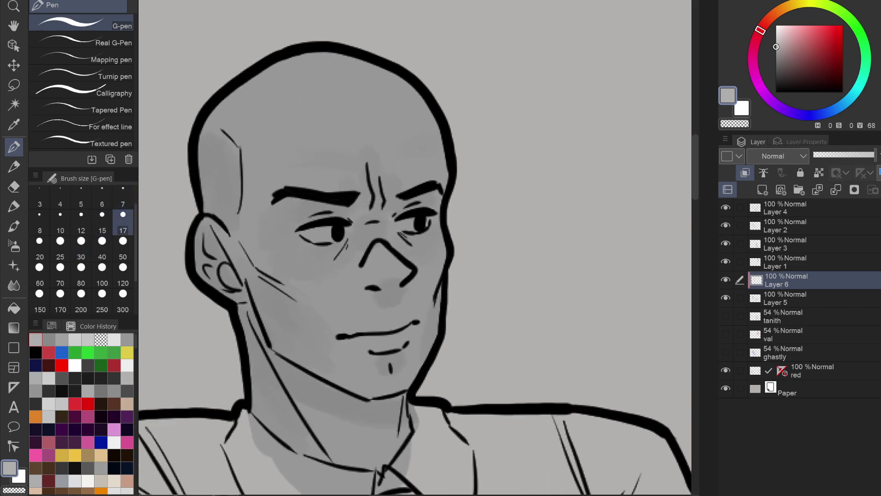
drag(726, 225, 726, 261)
drag(243, 89, 421, 253)
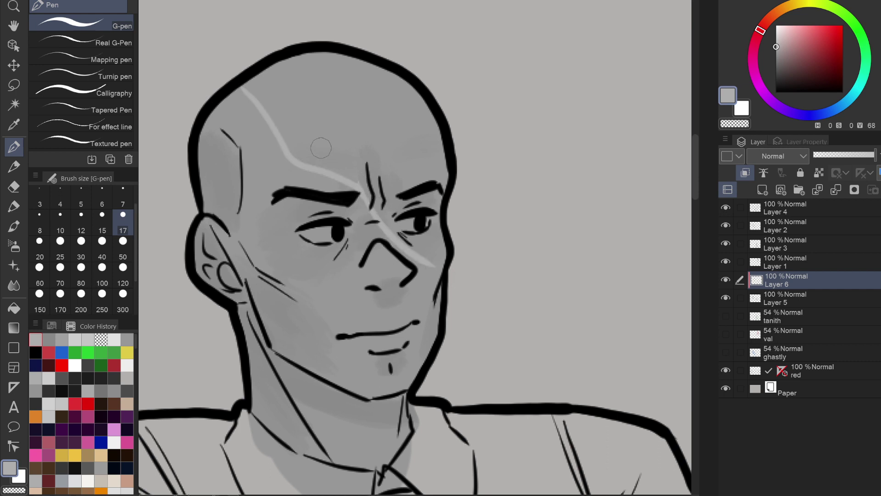
mouse_move(251, 88)
mouse_down()
mouse_move(303, 165)
mouse_move(316, 166)
mouse_move(250, 90)
mouse_move(363, 200)
mouse_up()
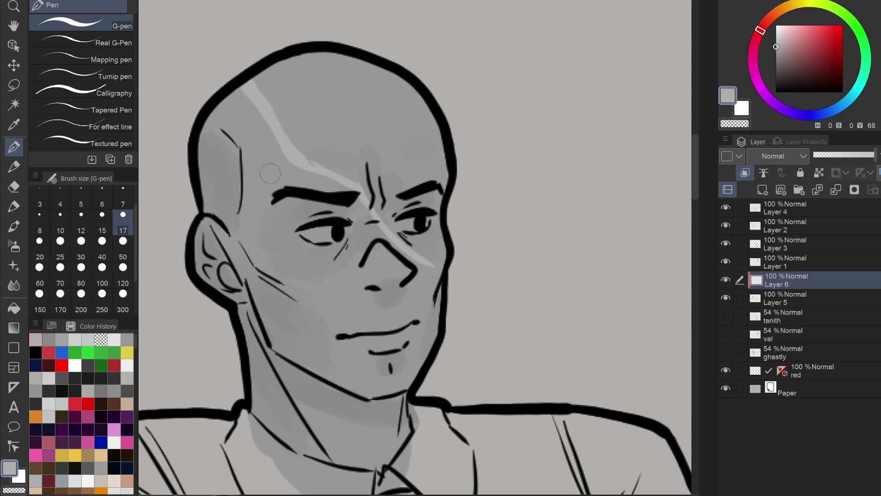
Draw a scar from the scalp past the outer eyebrow to the cheek, plus two scars from the crown down the forehead.
mouse_move(221, 113)
mouse_down()
mouse_move(288, 204)
mouse_move(285, 280)
mouse_move(305, 339)
mouse_up()
mouse_move(214, 105)
mouse_down()
mouse_move(276, 181)
mouse_move(289, 240)
mouse_up()
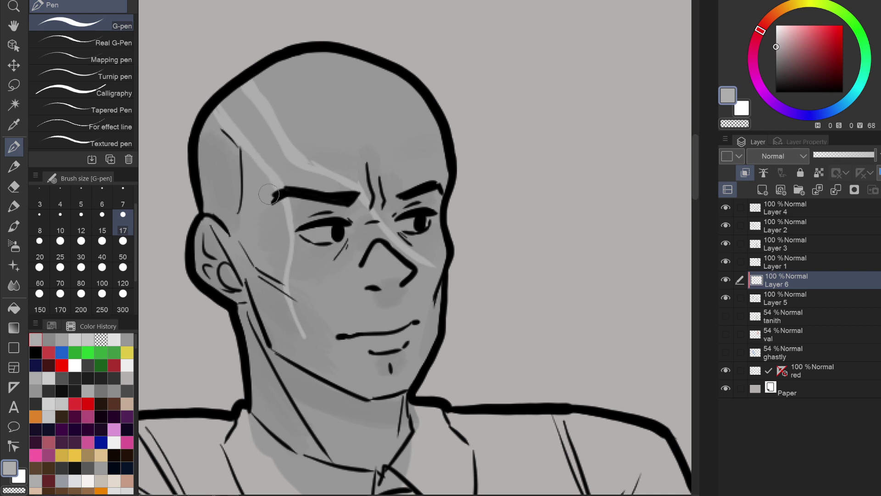
drag(307, 60, 393, 211)
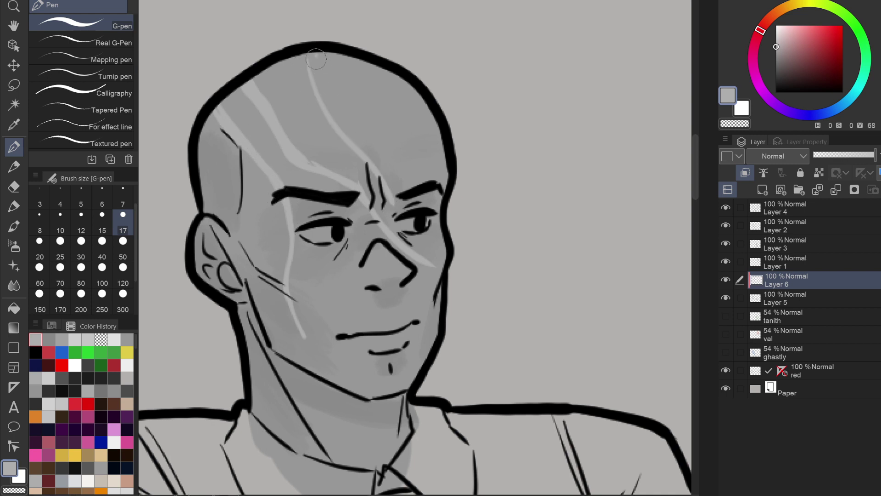
drag(316, 59, 329, 115)
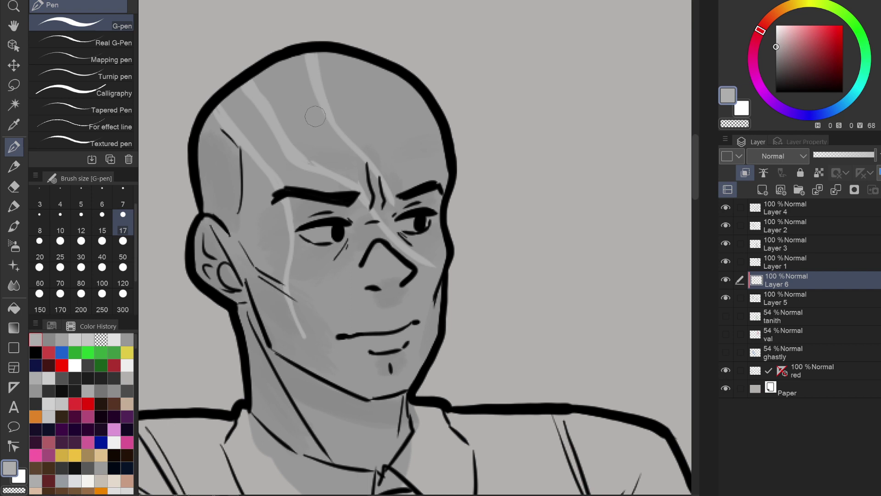
mouse_move(275, 67)
mouse_down()
mouse_move(330, 156)
mouse_move(314, 137)
mouse_up()
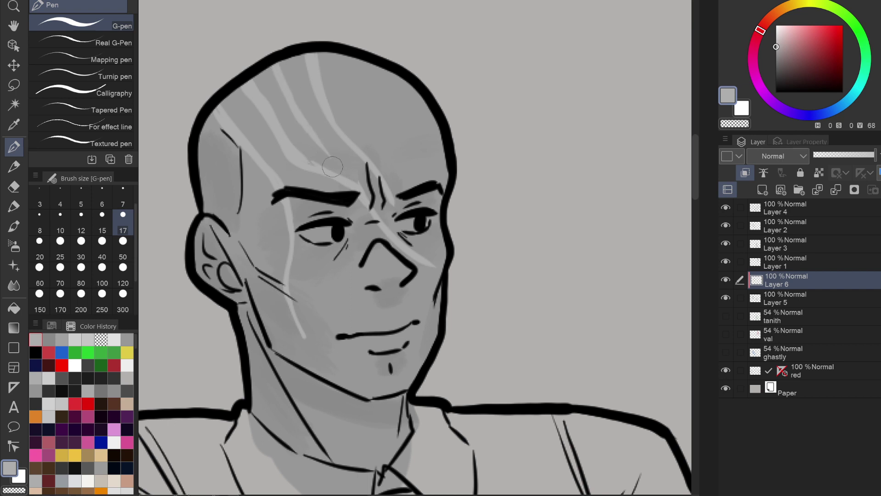
Draw a scar down to the far eyebrow and another from above the ear down to the jaw, thickening their upper ends.
drag(367, 55, 413, 197)
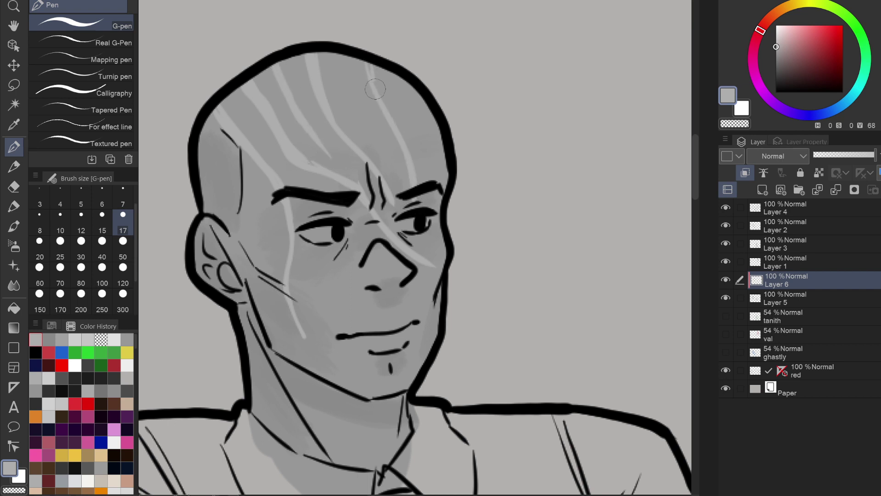
drag(368, 63, 377, 102)
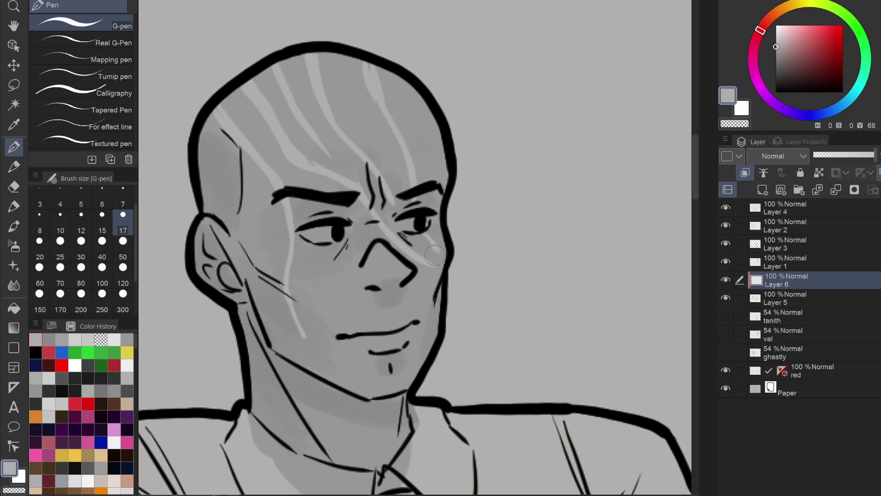
mouse_move(212, 191)
mouse_down()
mouse_move(257, 205)
mouse_move(276, 312)
mouse_up()
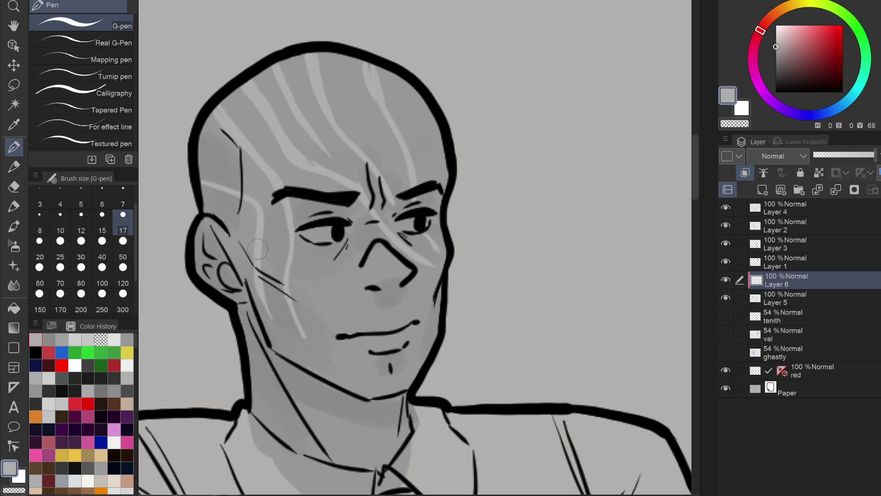
drag(199, 177, 248, 198)
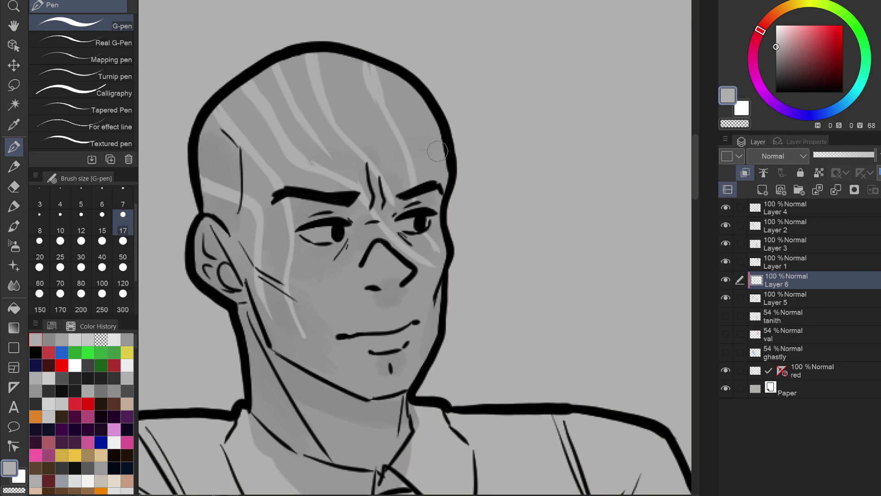
Fill the gaps with extra scars on the far side of the forehead and on the crown.
drag(432, 108, 439, 181)
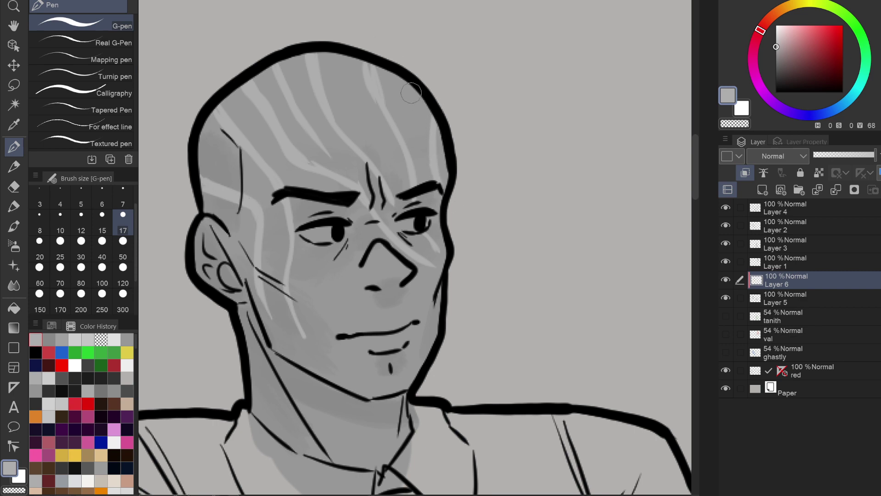
drag(411, 93, 417, 174)
mouse_move(343, 68)
mouse_down()
mouse_move(366, 139)
mouse_move(344, 66)
mouse_move(391, 173)
mouse_move(339, 53)
mouse_move(361, 117)
mouse_up()
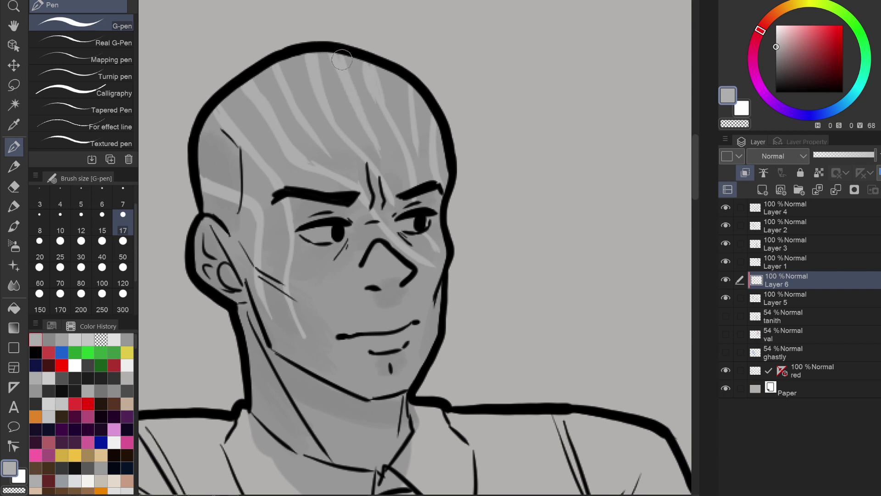
Draw scars rising from the jawline over the lower cheek and chin, and beside the mouth and nose.
mouse_move(328, 374)
mouse_down()
mouse_move(309, 294)
mouse_move(313, 321)
mouse_up()
mouse_move(292, 359)
mouse_down()
mouse_move(273, 273)
mouse_move(293, 346)
mouse_move(281, 317)
mouse_up()
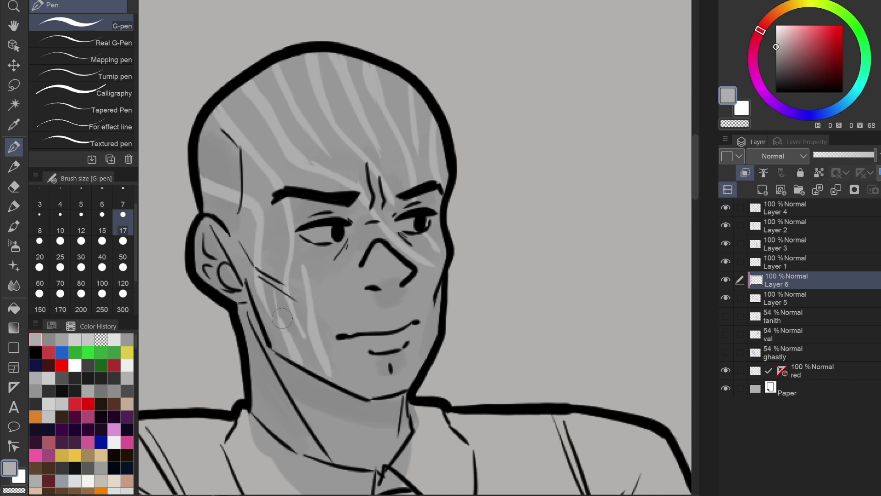
drag(403, 382, 399, 316)
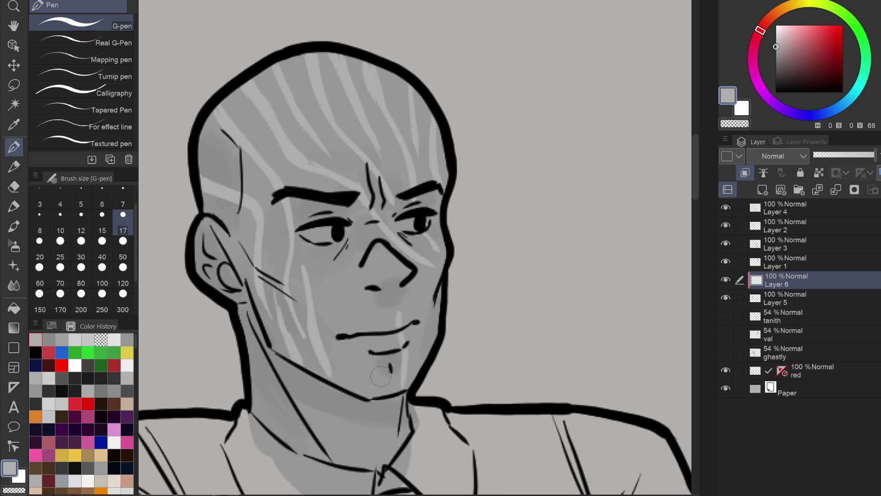
mouse_move(365, 393)
mouse_down()
mouse_move(341, 261)
mouse_move(387, 251)
mouse_up()
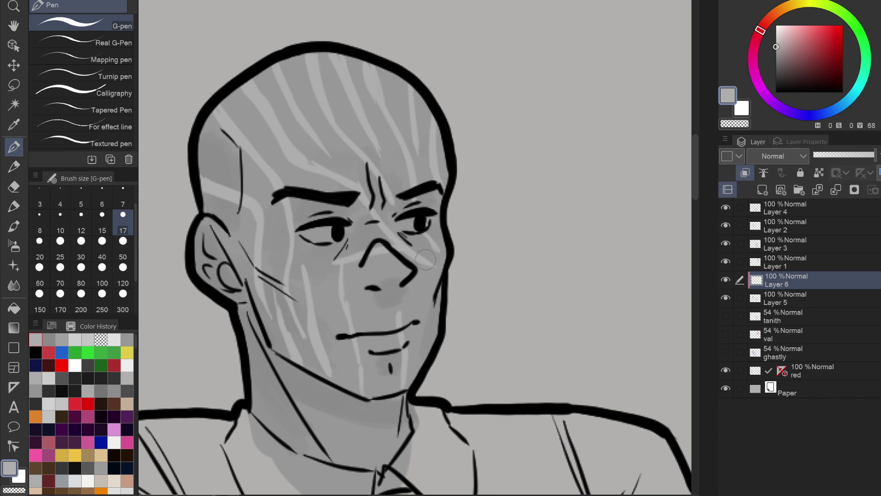
Draw a scar up the far cheek and thin scars crossing the existing ones over the bald man's temple, crown and forehead.
drag(432, 353, 430, 307)
drag(200, 138, 276, 131)
drag(259, 75, 388, 121)
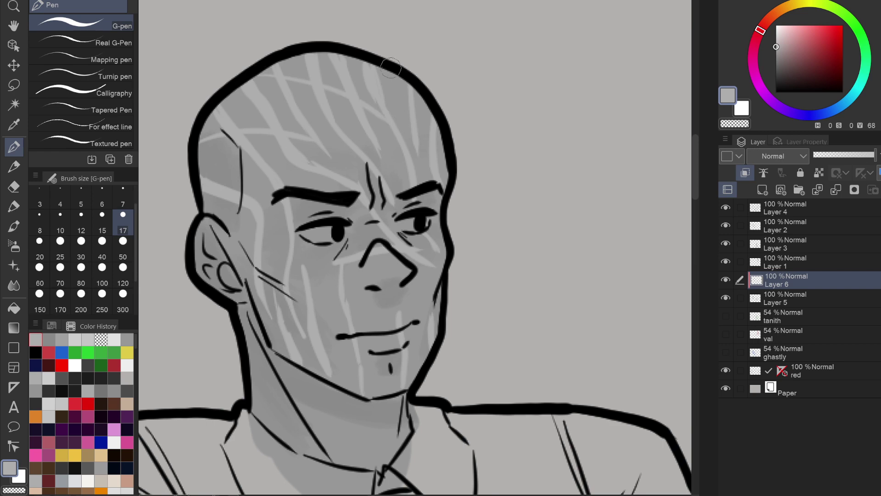
drag(409, 88, 425, 109)
drag(334, 57, 288, 116)
drag(250, 92, 239, 113)
drag(439, 130, 422, 166)
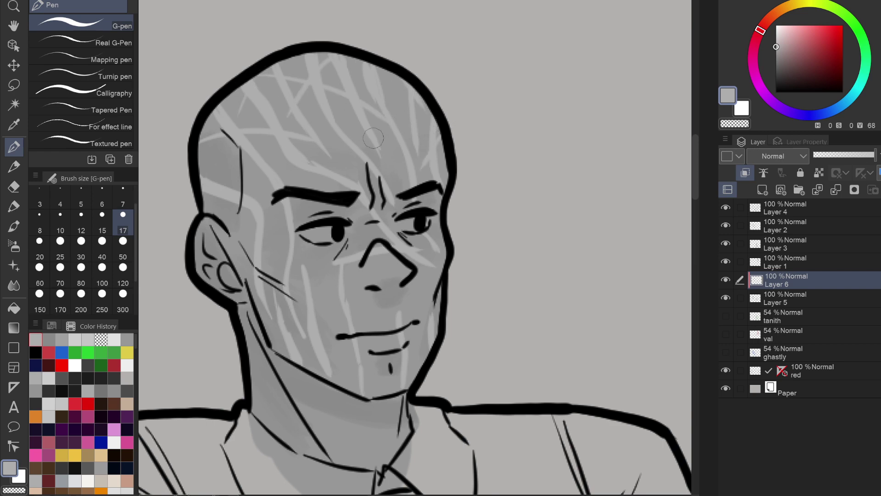
Add crossing scars over the brow, around the eye, and along the near cheek, jaw and chin.
drag(310, 161, 324, 278)
drag(349, 169, 430, 177)
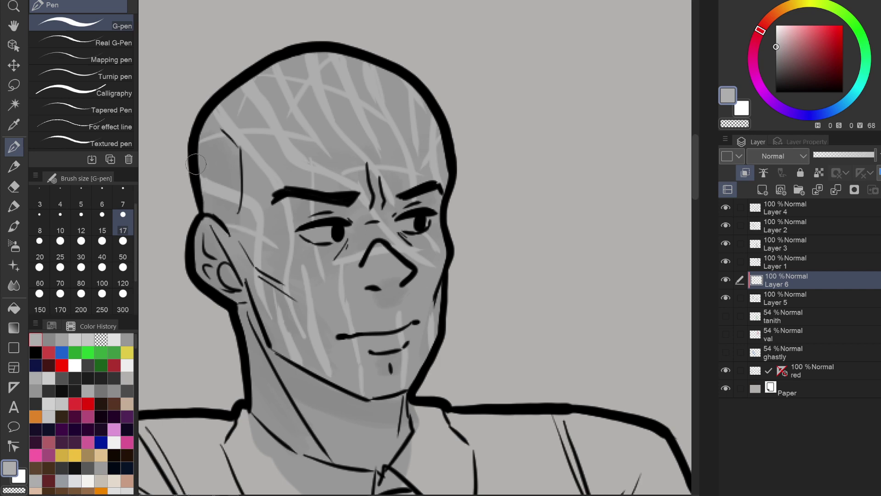
drag(267, 341, 309, 298)
drag(340, 384, 372, 362)
scroll(405, 327, up, 2)
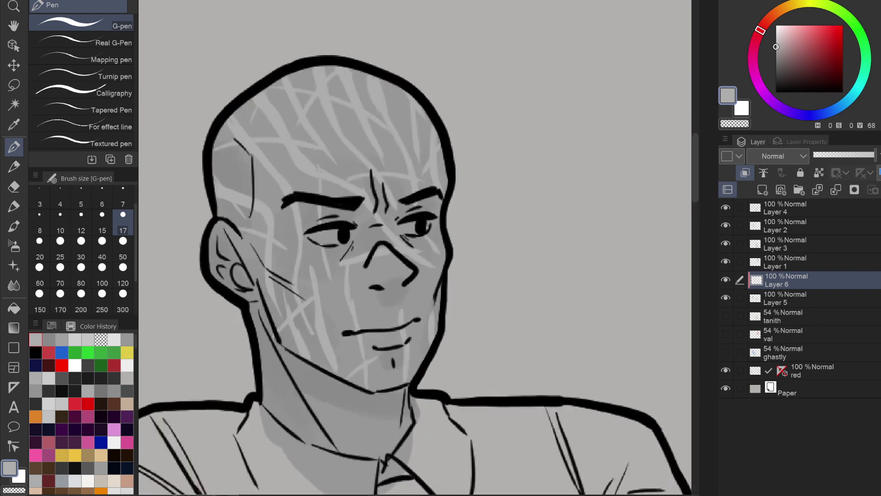
drag(410, 364, 425, 349)
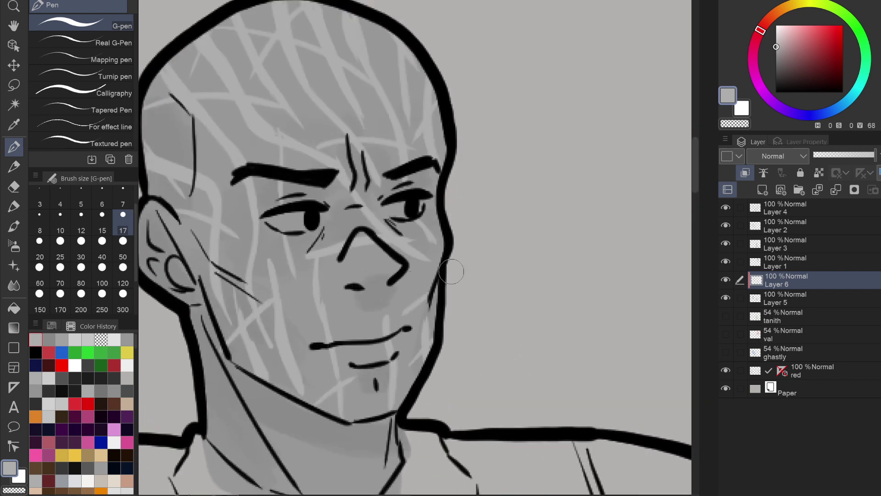
Create a new layer above the scars and sample the lighter shirt grey from Ghastly's palette swatches.
scroll(452, 271, down, 5)
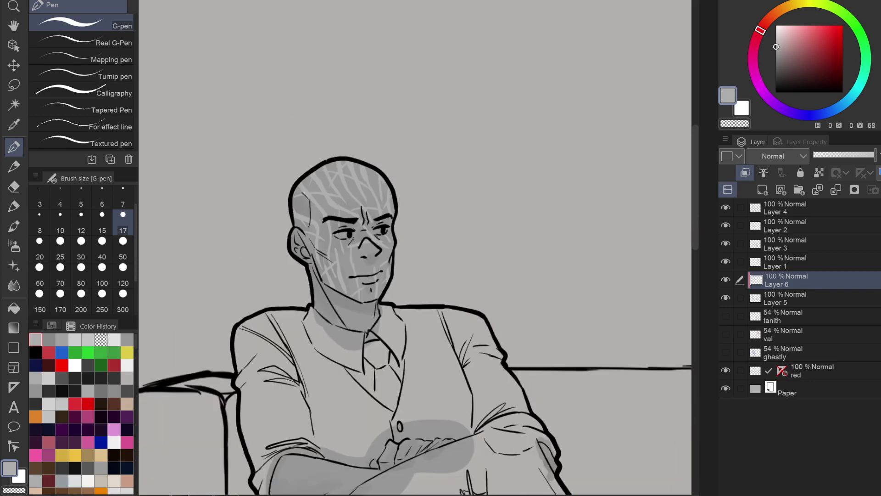
scroll(362, 220, up, 3)
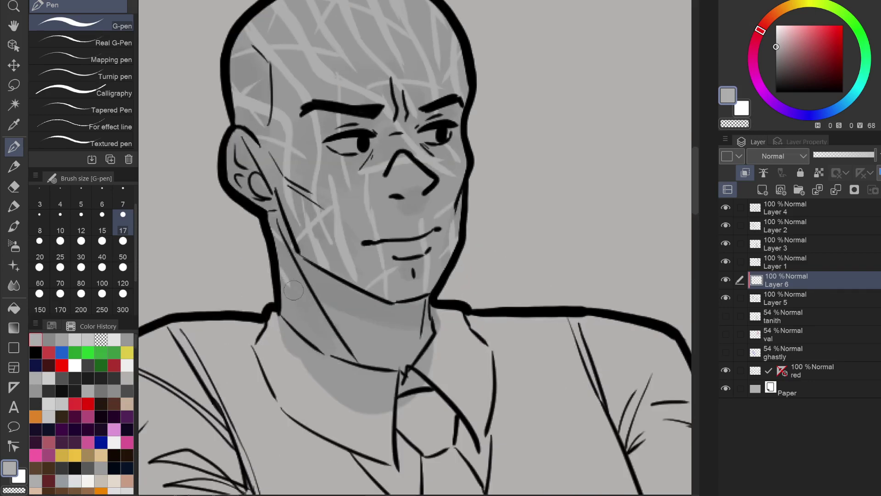
scroll(400, 242, down, 3)
drag(400, 242, 351, 222)
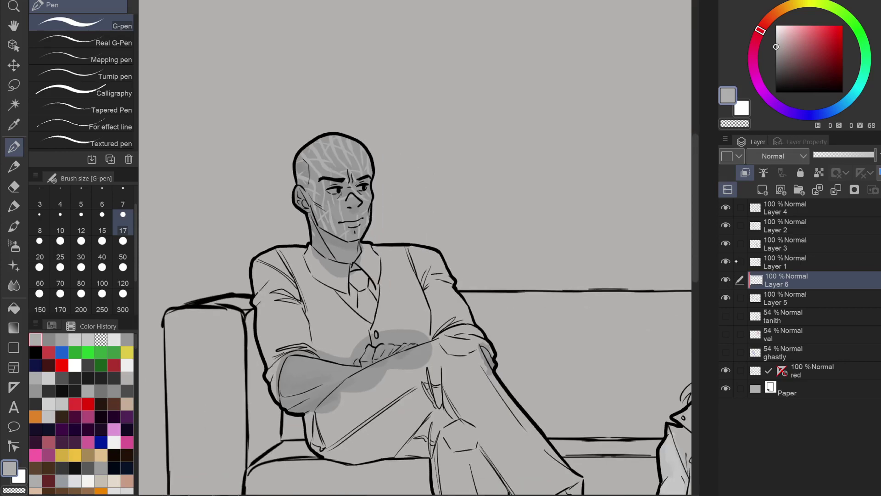
scroll(216, 257, down, 4)
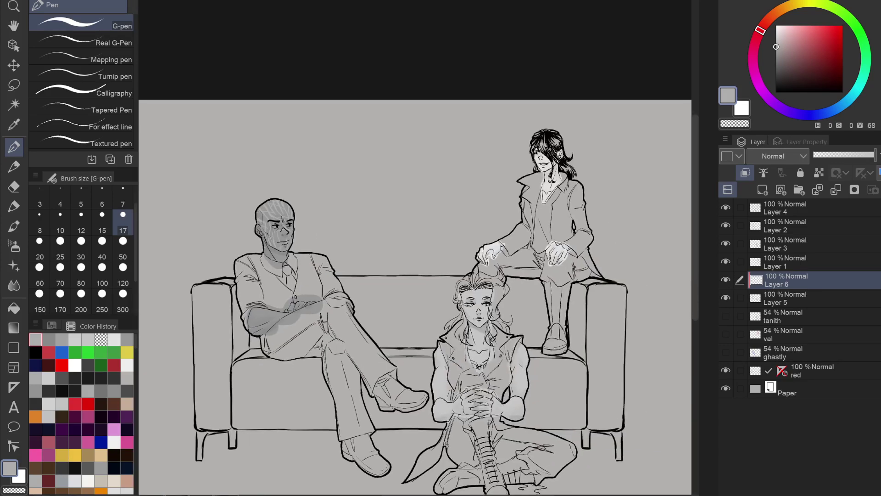
key(ctrl+shift+n)
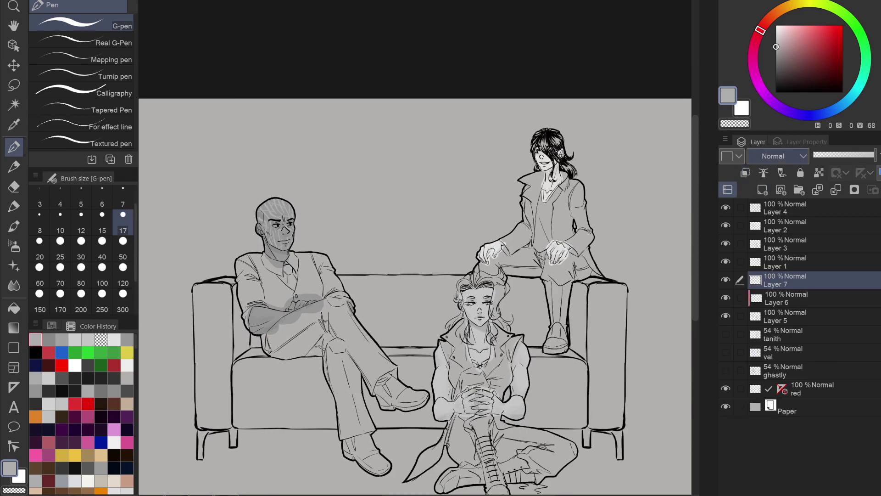
key(ctrl+Tab)
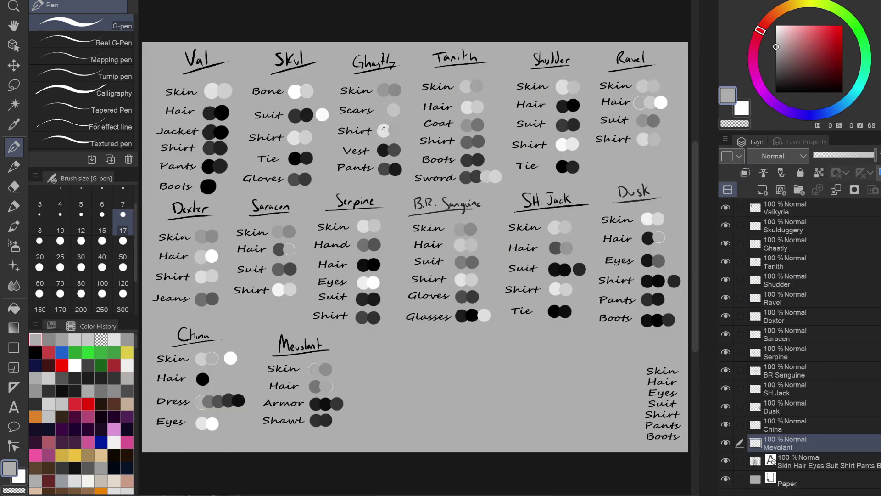
alt+click(381, 125)
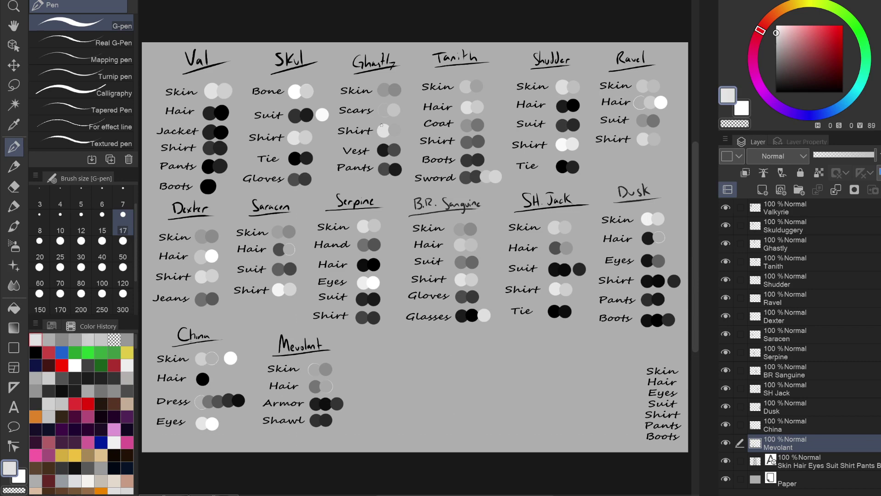
key(ctrl+Tab)
Paint the bald man's shirt sleeves, collar and far cuff in the light grey with the Marker pen at size 80.
scroll(292, 293, up, 3)
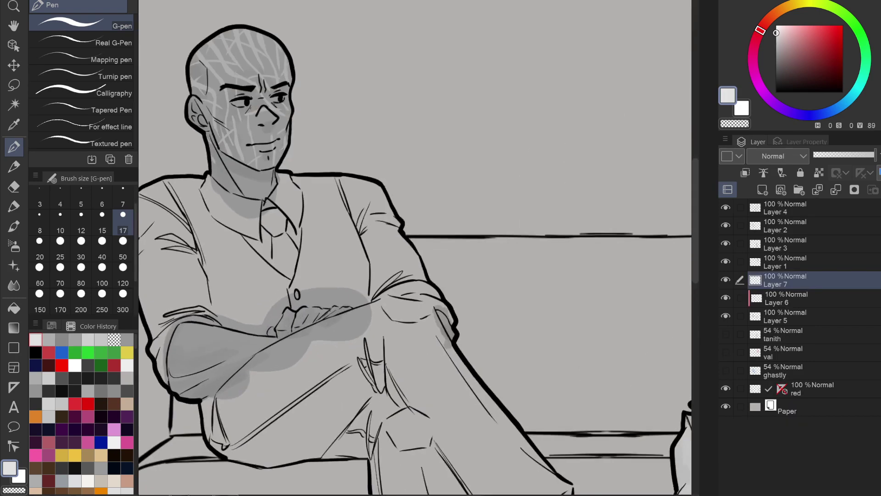
drag(292, 292, 384, 264)
click(17, 206)
click(81, 276)
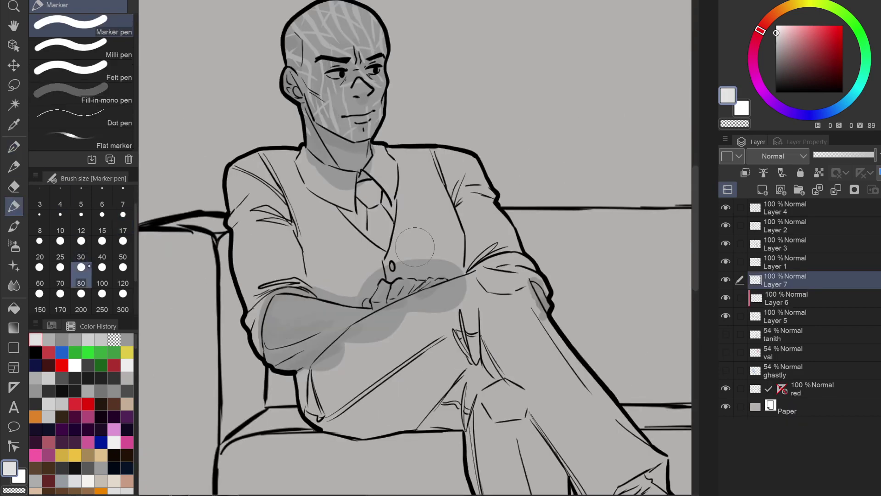
mouse_move(269, 168)
mouse_down()
mouse_move(250, 204)
mouse_move(264, 258)
mouse_move(292, 272)
mouse_move(274, 172)
mouse_up()
mouse_move(435, 169)
mouse_down()
mouse_move(464, 203)
mouse_move(467, 229)
mouse_up()
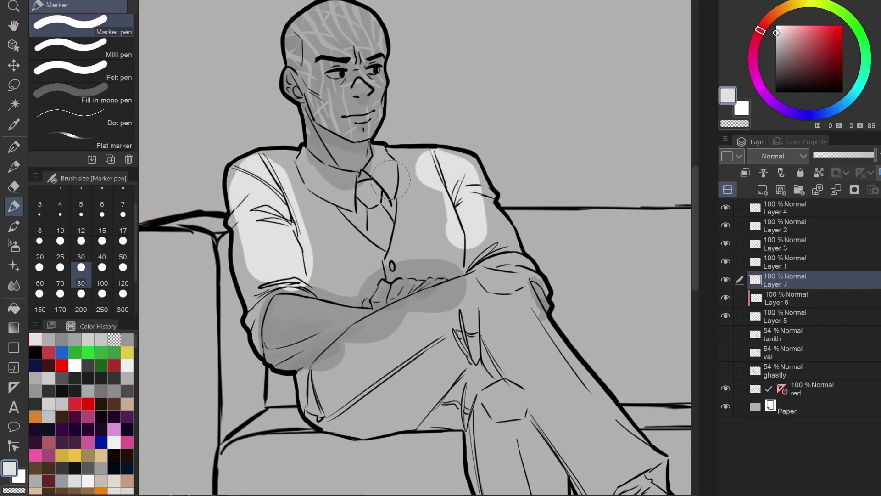
mouse_move(393, 170)
mouse_down()
mouse_move(395, 203)
mouse_move(338, 202)
mouse_move(394, 210)
mouse_move(384, 172)
mouse_move(351, 193)
mouse_move(296, 173)
mouse_move(399, 179)
mouse_move(404, 165)
mouse_up()
mouse_move(477, 248)
mouse_down()
mouse_move(521, 294)
mouse_move(496, 242)
mouse_move(477, 245)
mouse_move(471, 232)
mouse_up()
key(ctrl+z)
mouse_move(280, 266)
mouse_down()
mouse_move(259, 274)
mouse_move(250, 262)
mouse_move(251, 173)
mouse_up()
Fill the near cuff and the outer edges of both sleeves with the Marker pen at size 30.
key(bracketleft)
key(bracketleft)
key(bracketleft)
key(bracketleft)
key(bracketleft)
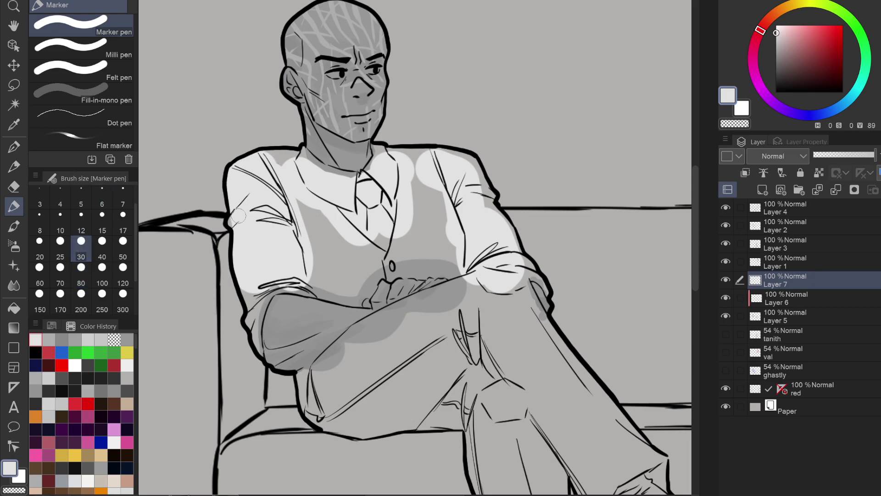
mouse_move(246, 285)
mouse_down()
mouse_move(255, 327)
mouse_move(278, 278)
mouse_move(271, 284)
mouse_move(317, 276)
mouse_up()
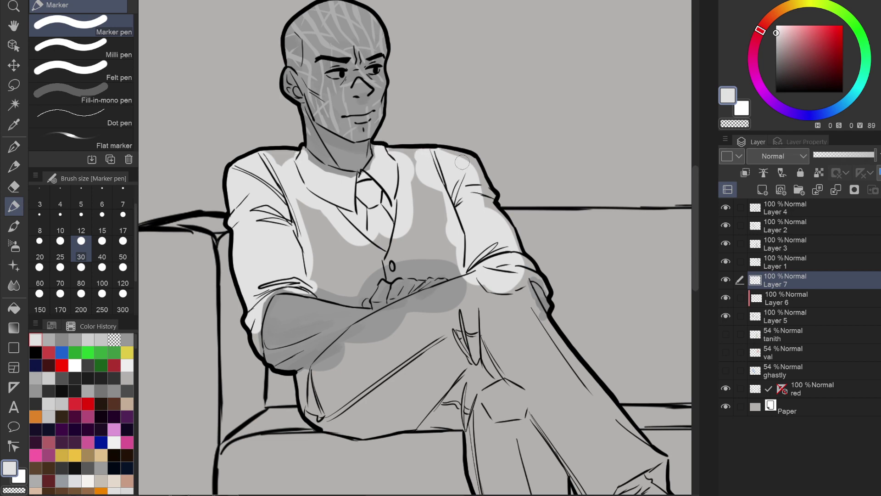
drag(443, 152, 474, 169)
Fill the remaining gaps along the far sleeve's outline and rolled cuff, reducing the marker to size 12.
scroll(549, 284, up, 5)
mouse_move(452, 207)
mouse_down()
mouse_move(483, 221)
mouse_move(486, 252)
mouse_move(453, 239)
mouse_move(417, 112)
mouse_move(469, 212)
mouse_move(447, 391)
mouse_up()
mouse_move(316, 167)
mouse_down()
mouse_move(335, 171)
mouse_move(315, 199)
mouse_move(371, 255)
mouse_move(390, 290)
mouse_up()
click(81, 221)
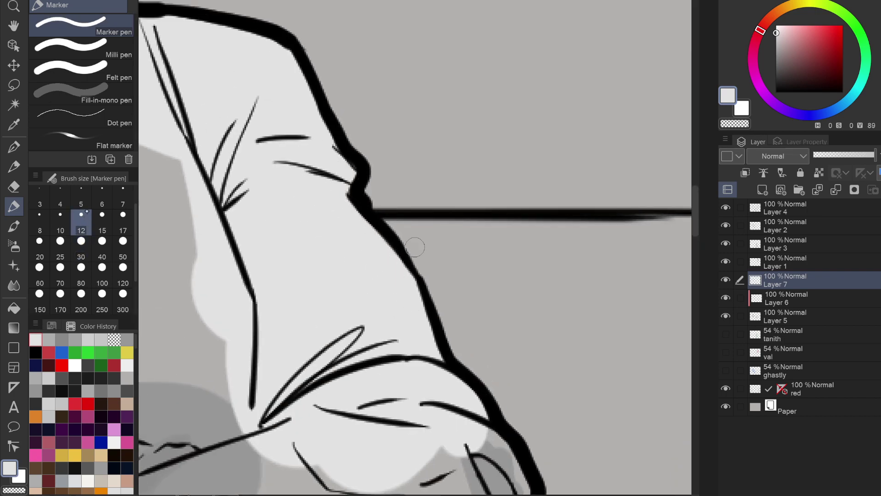
drag(553, 399, 415, 247)
mouse_move(342, 282)
mouse_down()
mouse_move(340, 293)
mouse_move(366, 309)
mouse_move(388, 340)
mouse_move(349, 282)
mouse_move(593, 346)
mouse_up()
Fill in the near cuff around the forearm and cover the skin shading that spills onto the collar.
scroll(350, 282, down, 5)
scroll(376, 327, up, 5)
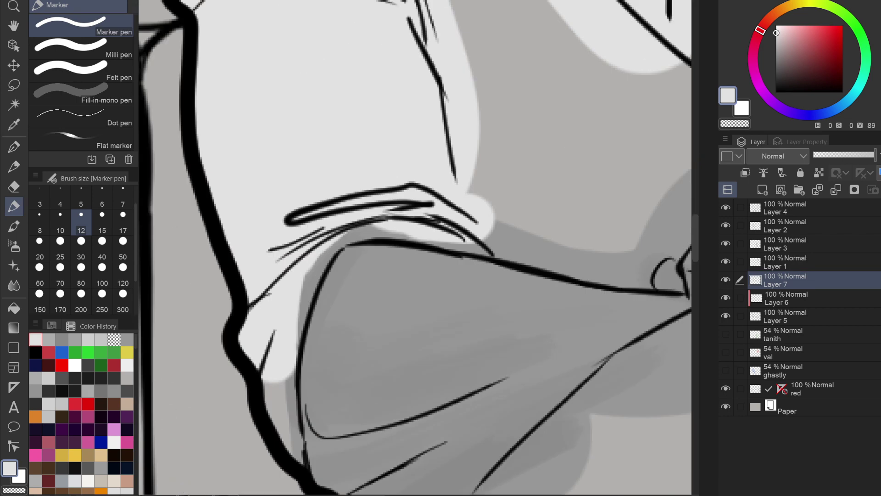
mouse_move(268, 385)
mouse_down()
mouse_move(296, 459)
mouse_move(285, 381)
mouse_move(296, 436)
mouse_move(293, 345)
mouse_move(345, 235)
mouse_move(304, 271)
mouse_move(381, 207)
mouse_move(339, 238)
mouse_move(445, 237)
mouse_move(493, 253)
mouse_move(473, 212)
mouse_up()
scroll(473, 212, up, 10)
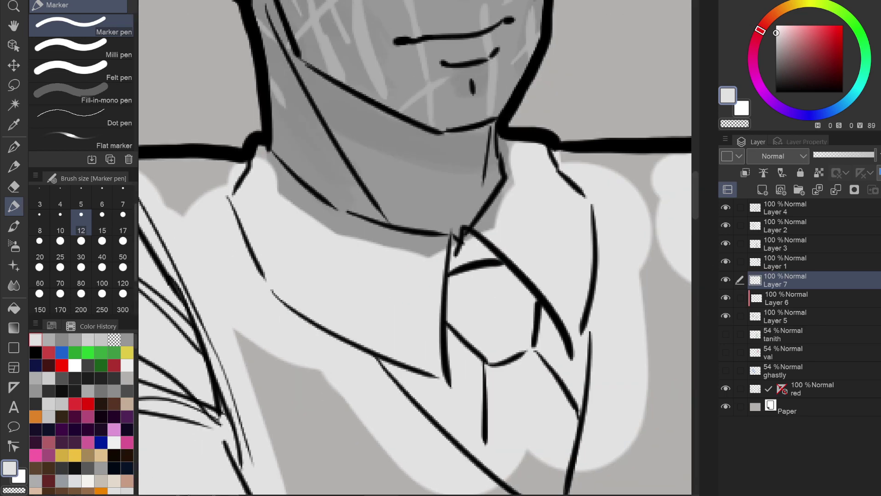
mouse_move(303, 202)
mouse_down()
mouse_move(354, 236)
mouse_move(326, 219)
mouse_move(454, 245)
mouse_move(364, 240)
mouse_move(470, 242)
mouse_move(509, 188)
mouse_move(507, 159)
mouse_move(546, 147)
mouse_move(540, 135)
mouse_up()
Sample Tanith's first shirt grey from the palette and paint the laced neckline of the floor-seated figure's top.
scroll(521, 247, down, 3)
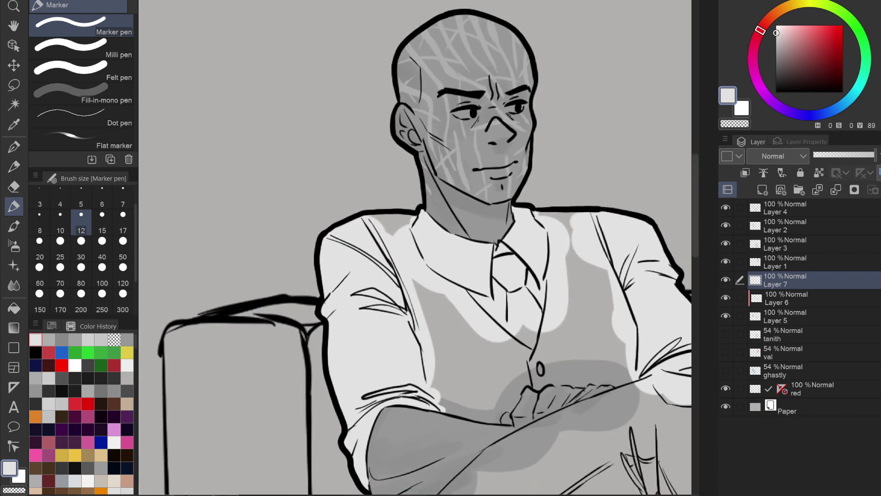
drag(609, 422, 479, 296)
scroll(480, 296, down, 2)
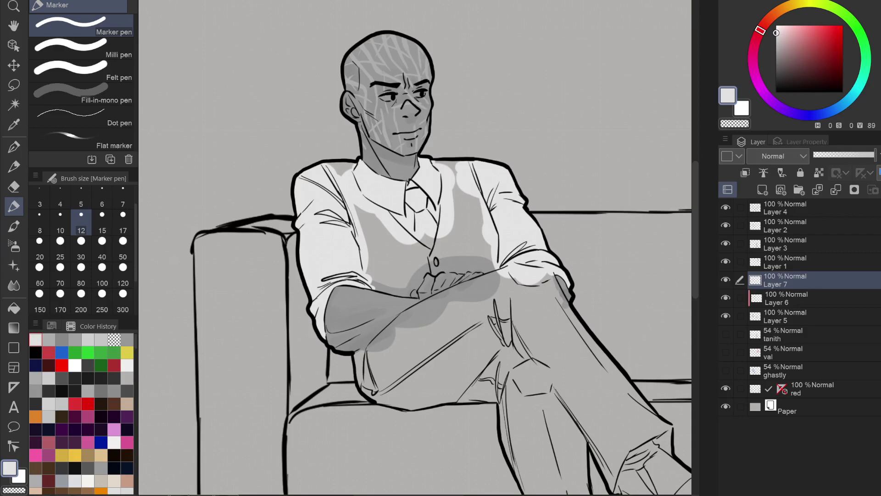
drag(494, 248, 230, 219)
scroll(442, 292, down, 3)
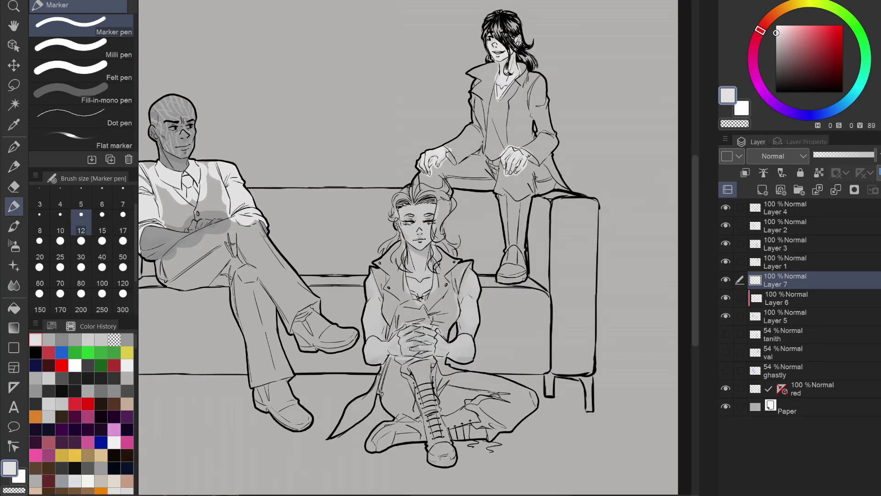
key(ctrl+Tab)
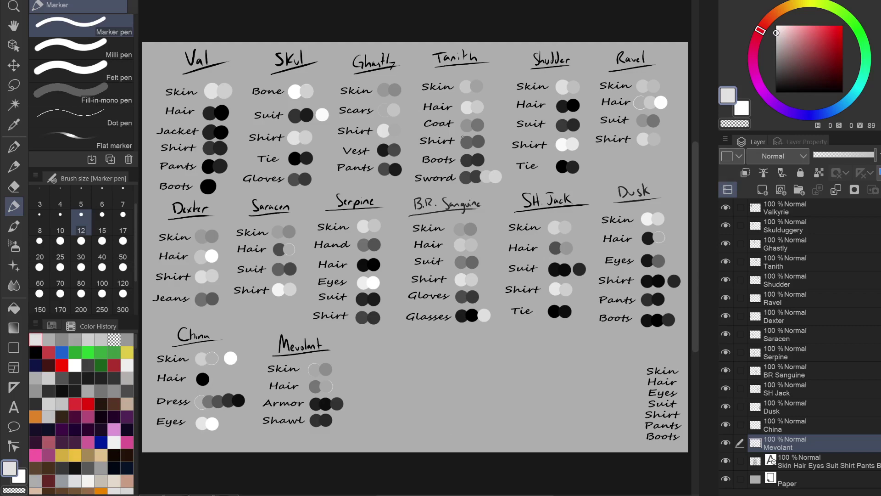
alt+click(463, 141)
key(ctrl+Tab)
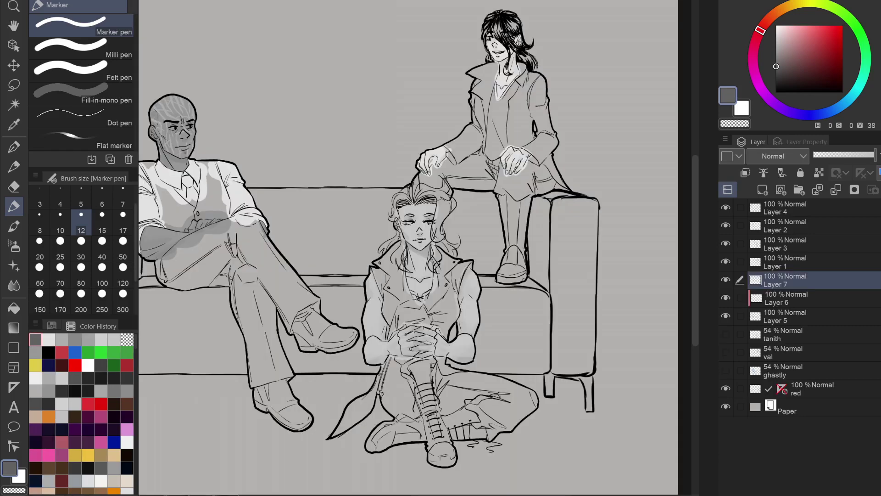
scroll(415, 248, up, 5)
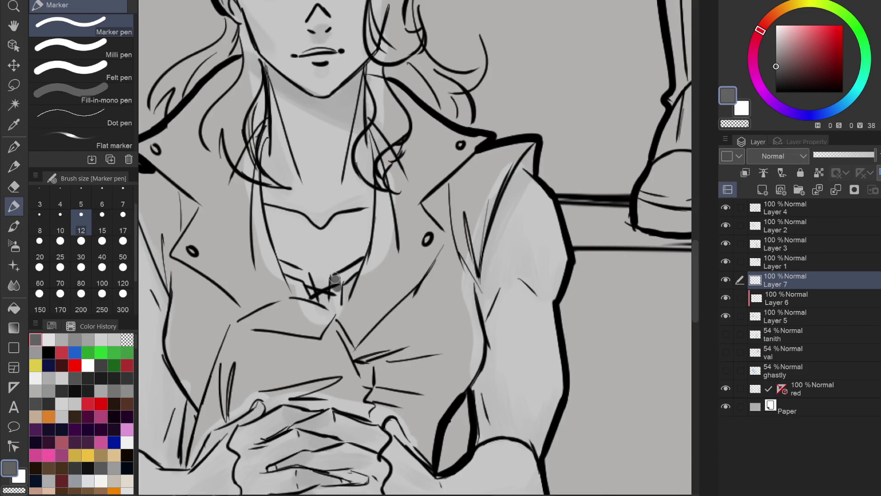
mouse_move(334, 278)
mouse_down()
mouse_move(333, 321)
mouse_move(365, 260)
mouse_move(342, 280)
mouse_move(359, 258)
mouse_up()
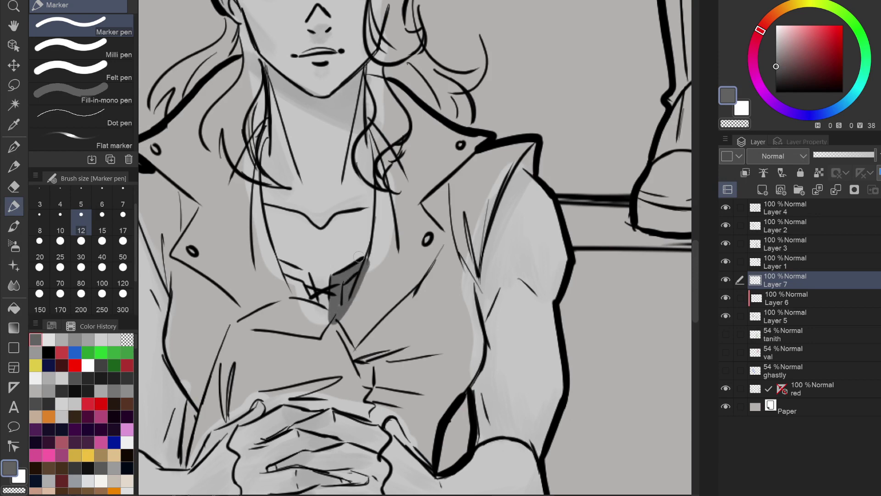
mouse_move(291, 271)
mouse_down()
mouse_move(277, 264)
mouse_move(303, 275)
mouse_move(317, 307)
mouse_move(295, 286)
mouse_move(290, 296)
mouse_up()
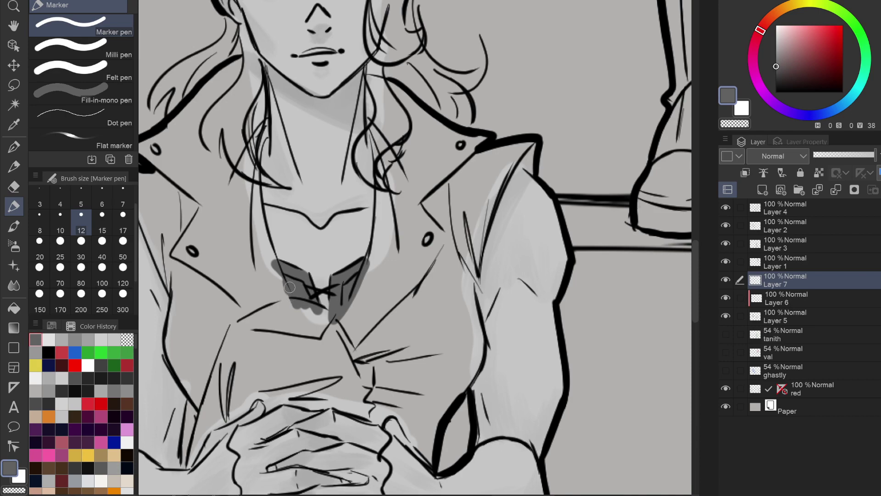
Sample a dark grey from Val's swatches and paint the shirt of the figure perched on the sofa at marker size 30.
key(ctrl+minus)
key(ctrl+minus)
key(ctrl+minus)
key(ctrl+minus)
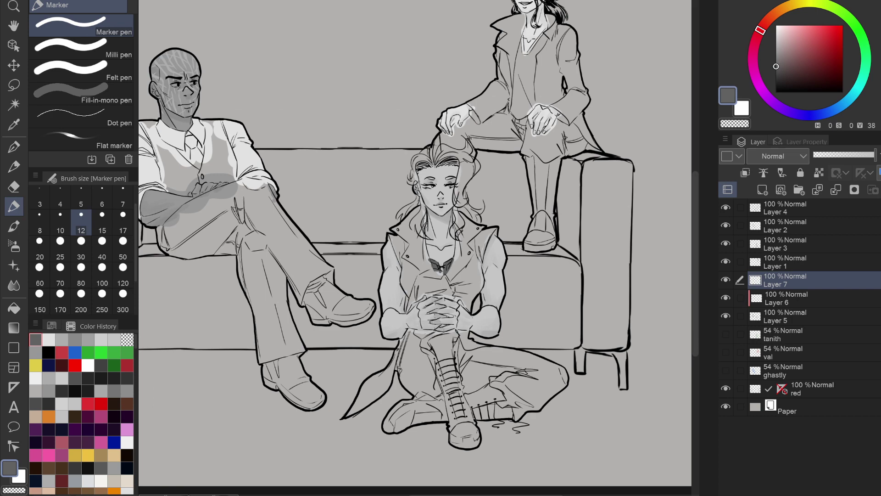
drag(565, 72, 459, 261)
scroll(459, 261, up, 3)
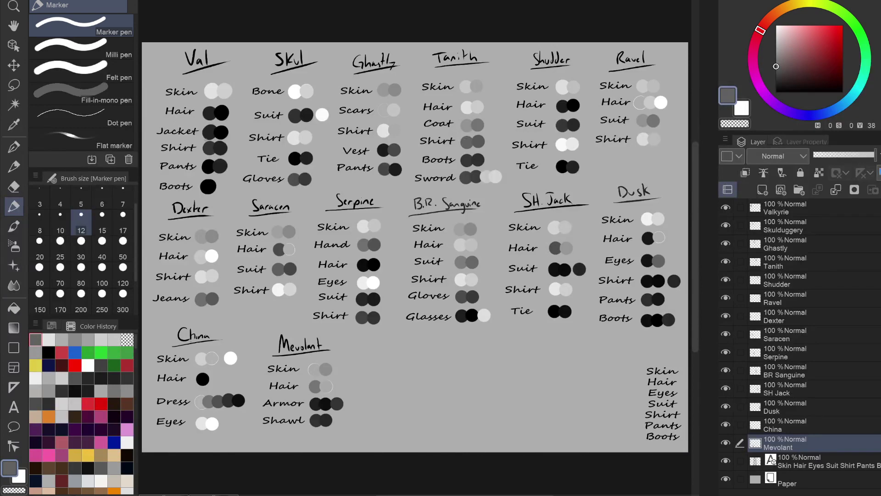
alt+click(208, 132)
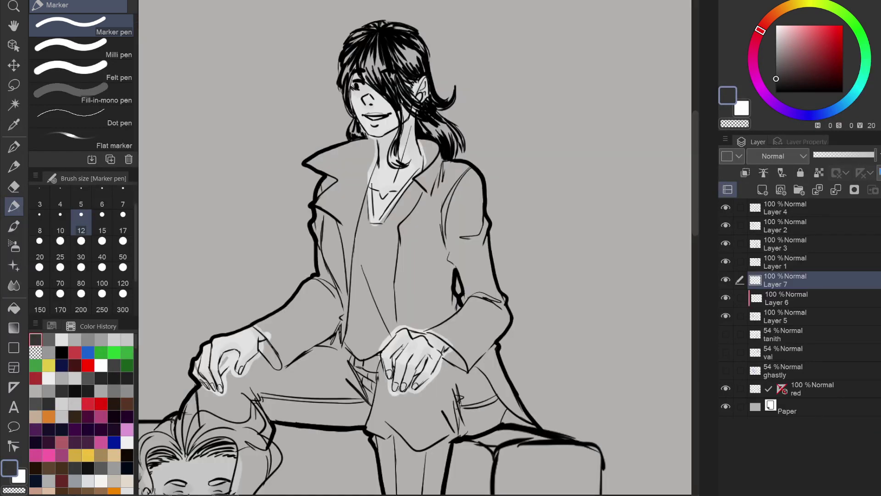
scroll(423, 240, up, 3)
click(81, 248)
mouse_move(410, 140)
mouse_down()
mouse_move(422, 114)
mouse_move(372, 188)
mouse_move(382, 161)
mouse_move(345, 236)
mouse_move(395, 151)
mouse_move(354, 252)
mouse_move(361, 294)
mouse_up()
mouse_move(304, 120)
mouse_down()
mouse_move(305, 166)
mouse_move(305, 116)
mouse_move(315, 215)
mouse_move(309, 109)
mouse_move(331, 222)
mouse_move(324, 235)
mouse_move(292, 238)
mouse_move(310, 240)
mouse_move(334, 313)
mouse_move(356, 322)
mouse_move(369, 376)
mouse_move(367, 397)
mouse_move(314, 464)
mouse_move(277, 435)
mouse_move(280, 356)
mouse_move(288, 408)
mouse_move(303, 300)
mouse_move(330, 387)
mouse_move(357, 377)
mouse_up()
scroll(338, 303, down, 1)
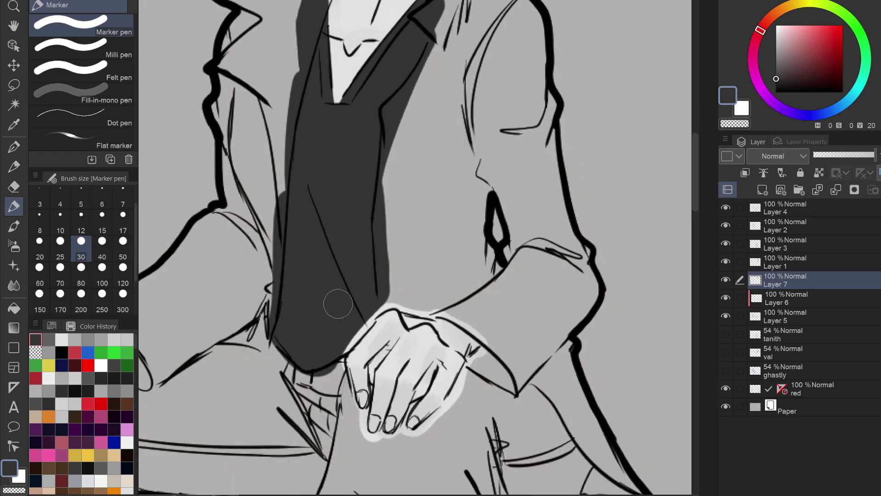
Fill the lower edge of the dark shirt beside the resting hand with the marker at size 12.
scroll(338, 304, up, 5)
click(81, 222)
mouse_move(337, 346)
mouse_down()
mouse_move(360, 334)
mouse_move(311, 386)
mouse_move(313, 376)
mouse_move(259, 408)
mouse_up()
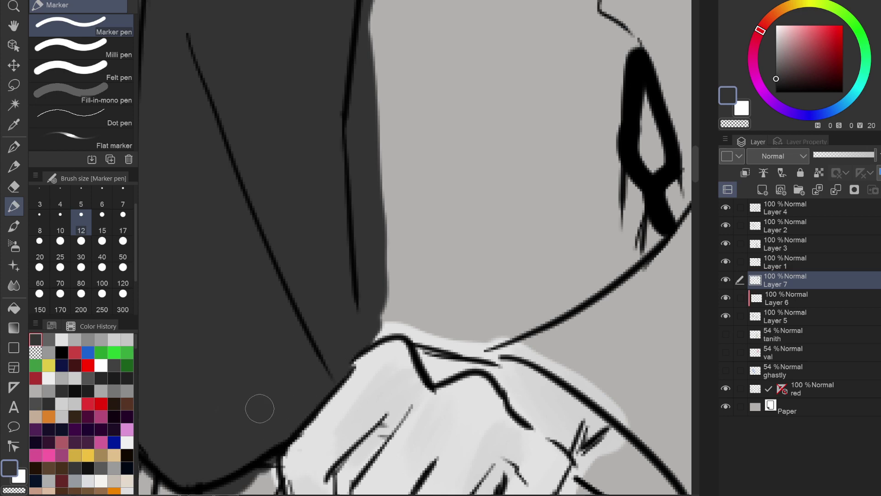
scroll(260, 408, down, 1)
scroll(370, 204, down, 4)
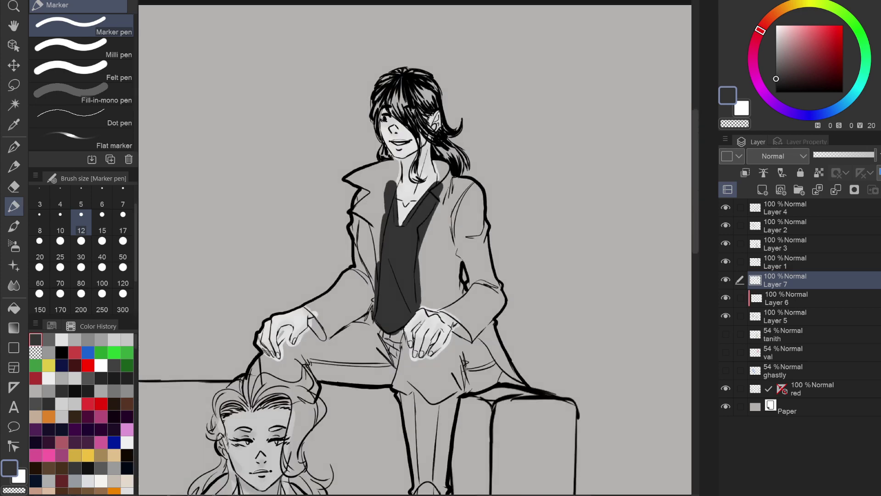
scroll(565, 214, down, 4)
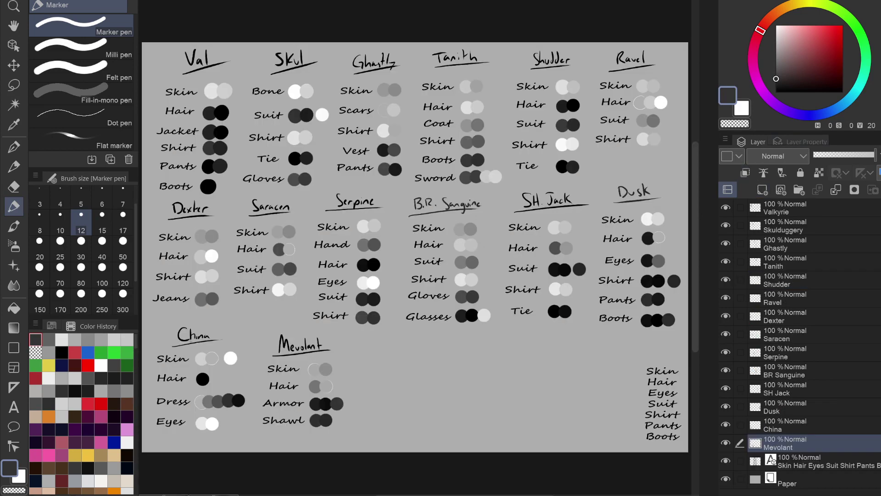
Sample Val's second shirt grey from the palette and shade the perched figure's dark shirt with the Watercolor brush at size 80.
alt+click(220, 144)
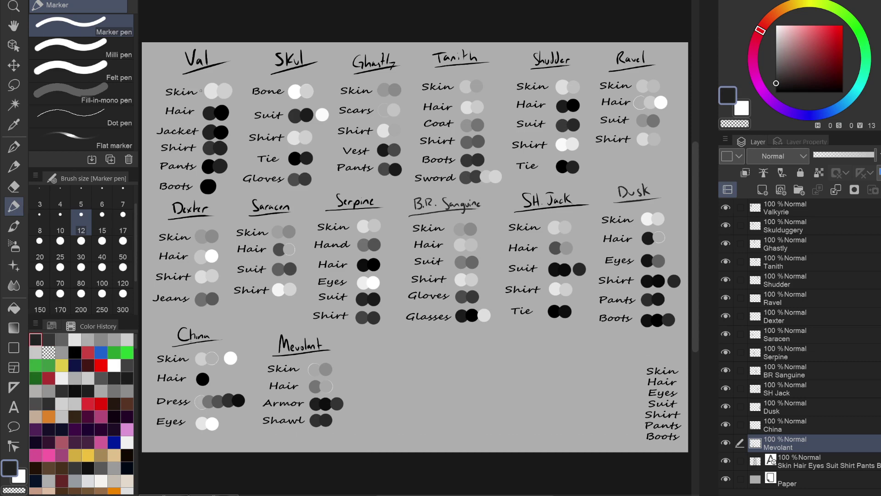
key(b)
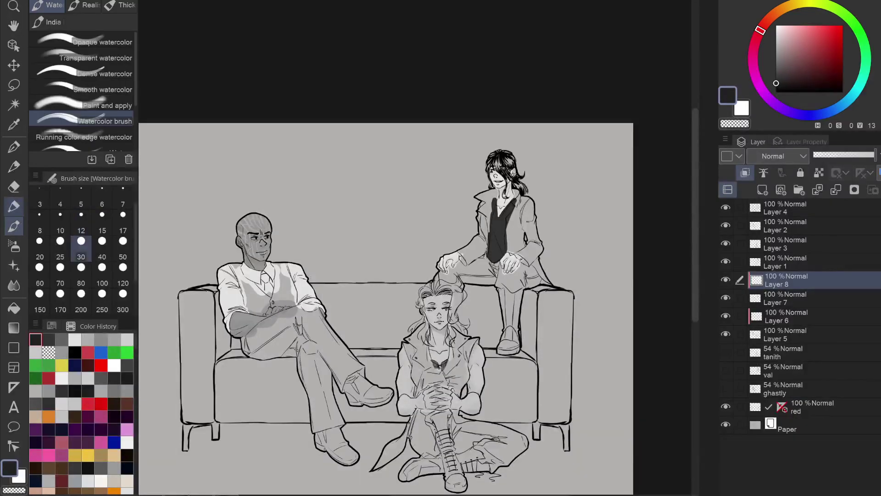
scroll(367, 257, up, 3)
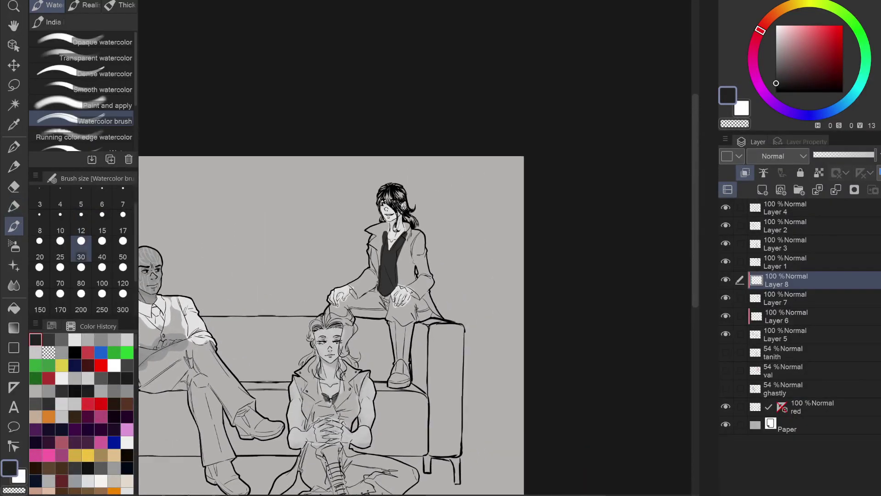
scroll(454, 271, up, 3)
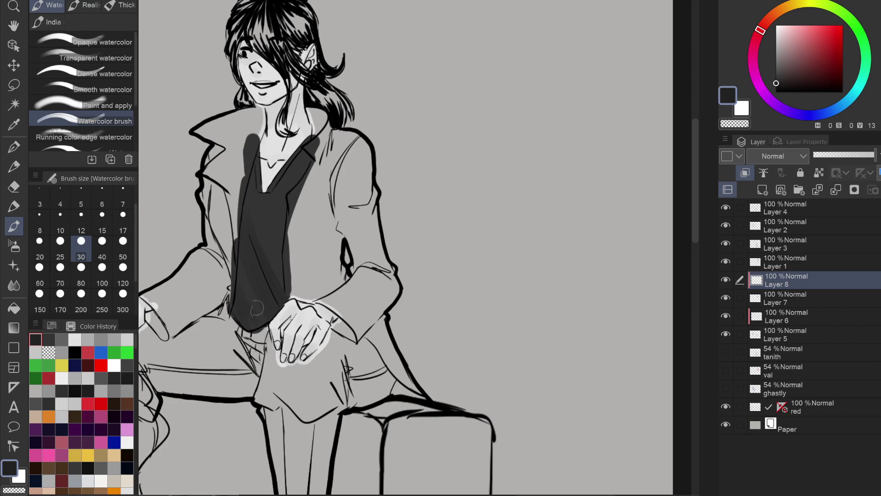
click(81, 272)
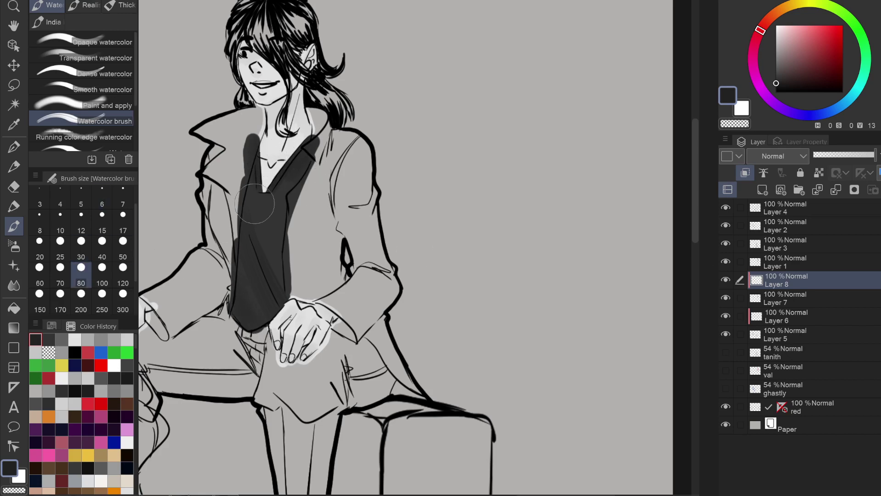
drag(255, 203, 289, 281)
mouse_move(291, 208)
mouse_down()
mouse_move(285, 183)
mouse_move(267, 193)
mouse_up()
mouse_move(267, 259)
mouse_down()
mouse_move(249, 276)
mouse_move(240, 248)
mouse_up()
mouse_move(262, 277)
mouse_down()
mouse_move(273, 253)
mouse_move(294, 297)
mouse_move(262, 213)
mouse_up()
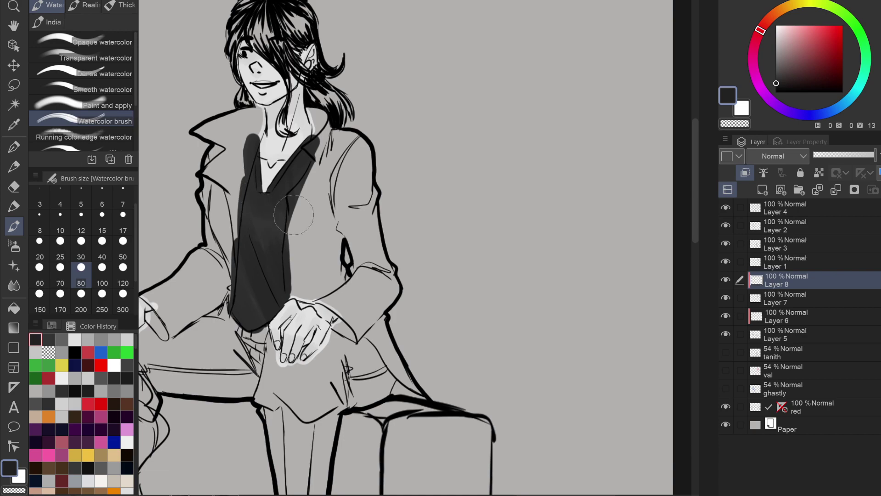
Sample Tanith's second shirt grey and shade the laced neckline of the floor-seated figure's top with the Watercolor brush at size 30.
drag(257, 367, 511, 54)
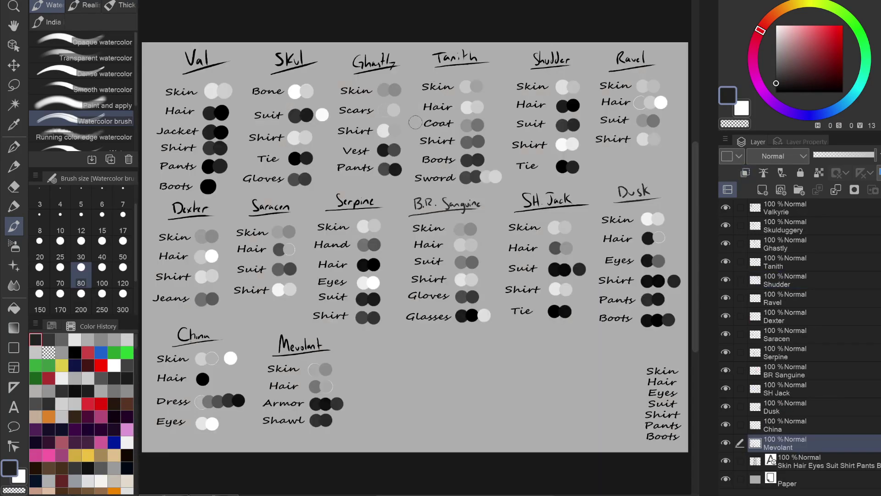
alt+click(478, 142)
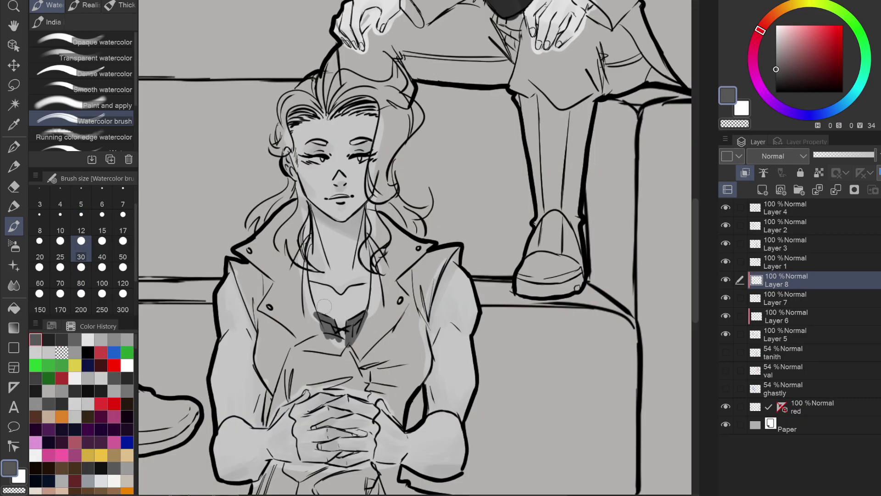
drag(324, 306, 737, 459)
drag(324, 275, 508, 280)
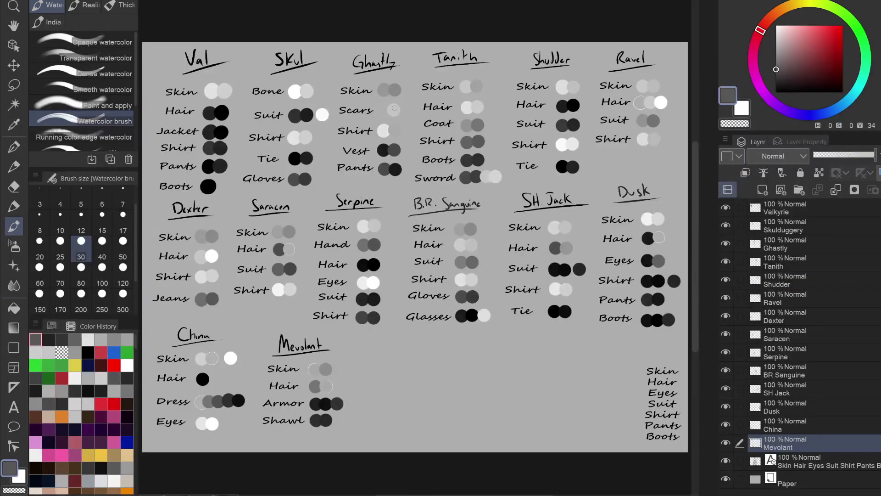
Sample Ghastly's second shirt grey and shade the bald man's shirt, using brush size 80 for the sleeves and 30 around the collar.
alt+click(394, 109)
alt+click(396, 128)
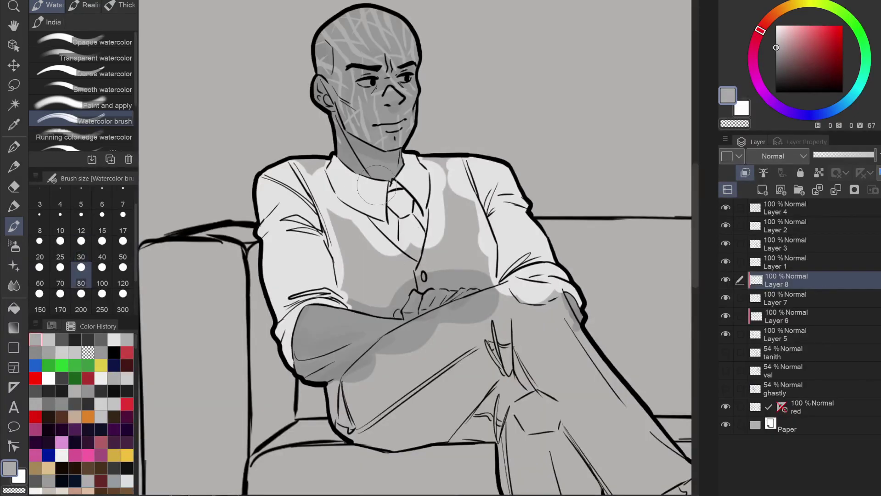
mouse_move(297, 228)
mouse_down()
mouse_move(278, 202)
mouse_move(350, 286)
mouse_move(335, 290)
mouse_move(320, 318)
mouse_move(287, 295)
mouse_move(281, 351)
mouse_move(328, 306)
mouse_move(291, 317)
mouse_move(264, 268)
mouse_move(269, 231)
mouse_move(245, 238)
mouse_move(295, 175)
mouse_move(324, 186)
mouse_move(283, 163)
mouse_move(280, 187)
mouse_up()
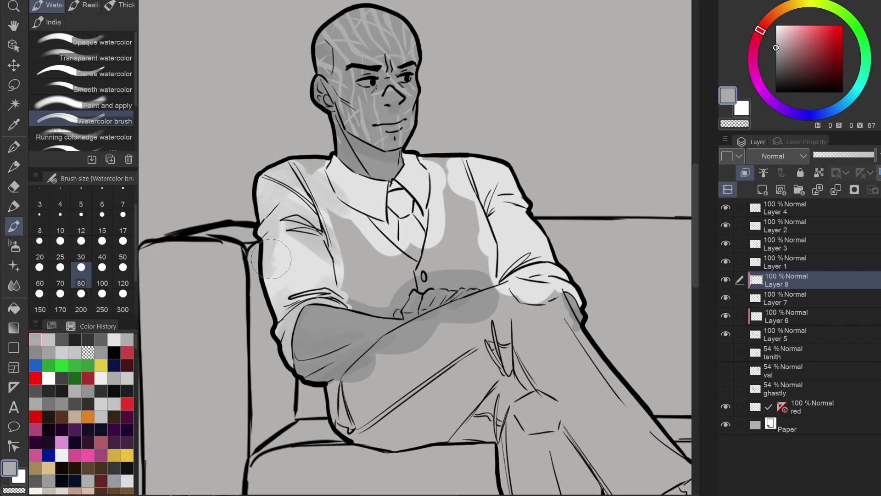
mouse_move(271, 258)
mouse_down()
mouse_move(281, 233)
mouse_move(327, 279)
mouse_up()
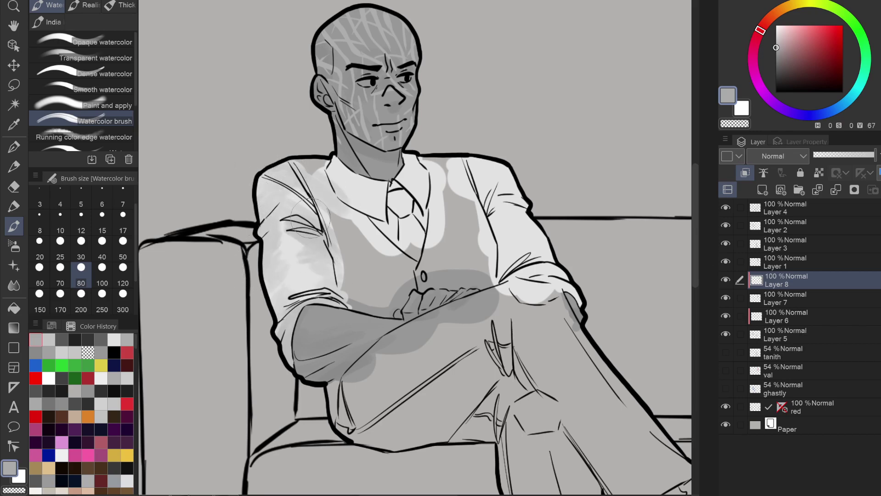
mouse_move(482, 183)
mouse_down()
mouse_move(518, 193)
mouse_move(505, 171)
mouse_move(480, 190)
mouse_move(508, 256)
mouse_move(501, 292)
mouse_move(526, 283)
mouse_move(553, 300)
mouse_up()
drag(528, 225, 489, 209)
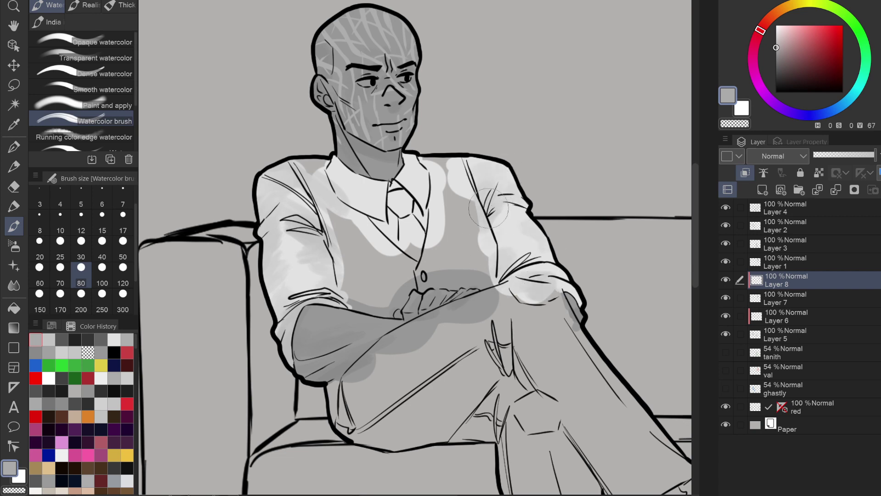
click(81, 249)
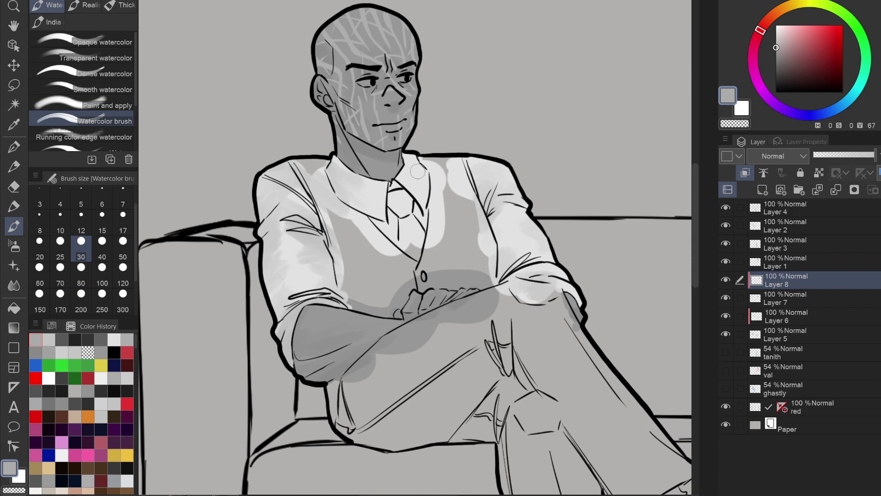
drag(391, 187, 423, 223)
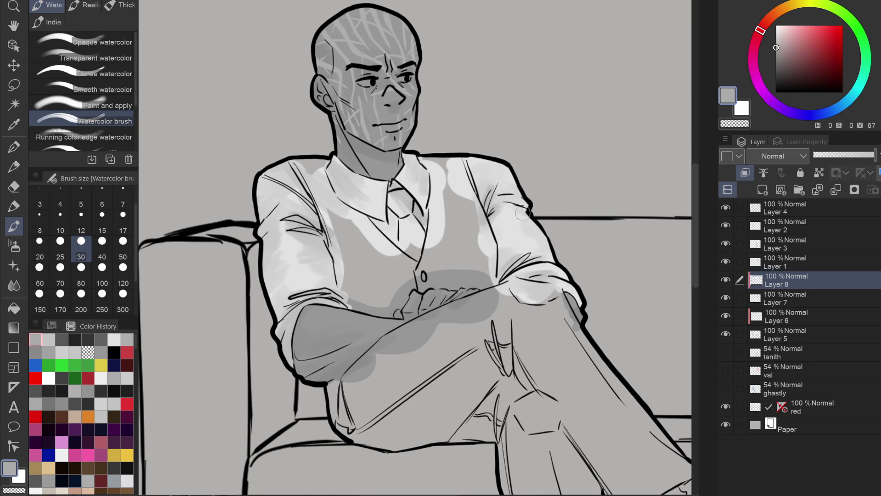
scroll(477, 271, down, 2)
drag(590, 331, 351, 270)
scroll(473, 271, up, 1)
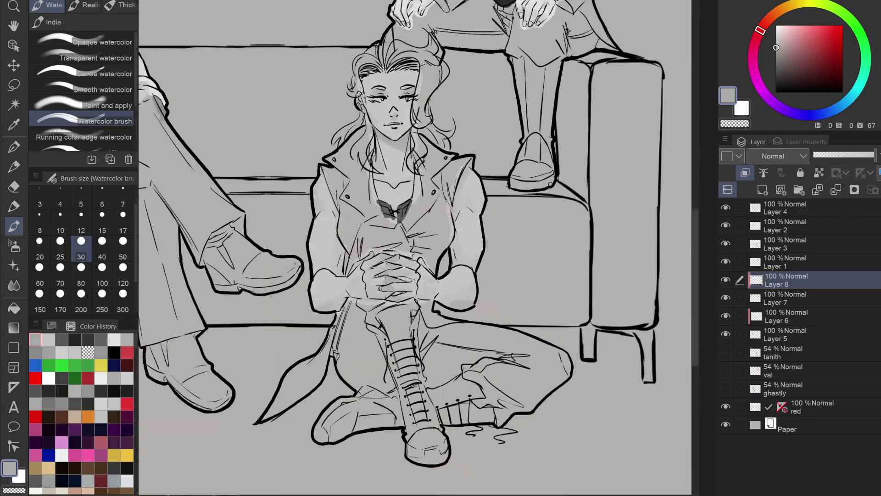
scroll(415, 248, up, 1)
mouse_move(413, 184)
mouse_down()
mouse_move(462, 335)
mouse_move(452, 354)
mouse_up()
scroll(415, 248, down, 3)
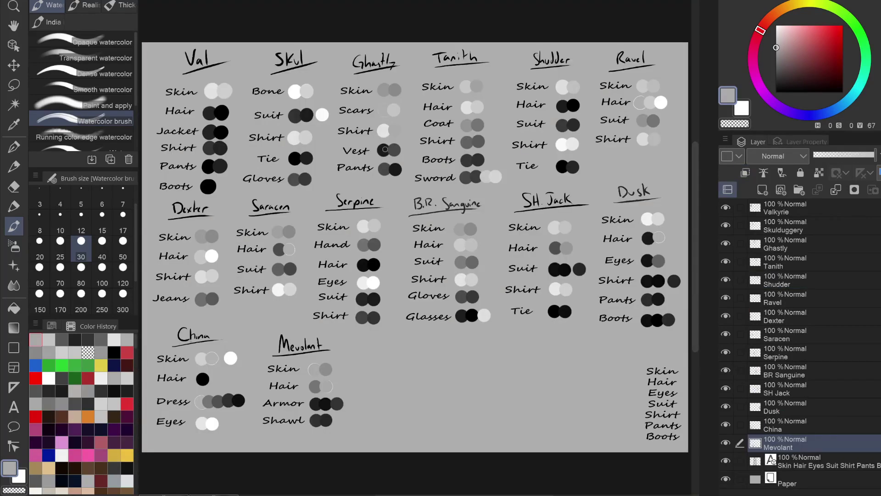
Sample Ghastly's first vest grey from the palette and add a new layer above the shirt colour layer.
alt+click(384, 150)
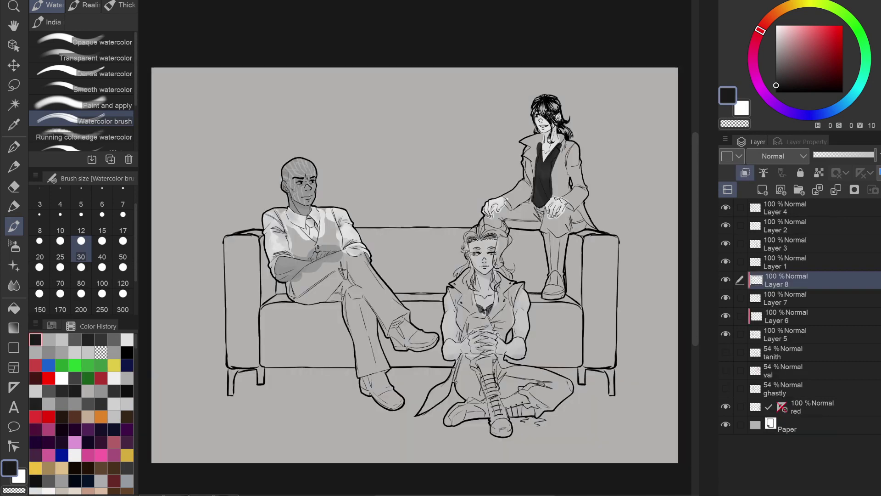
scroll(456, 289, up, 2)
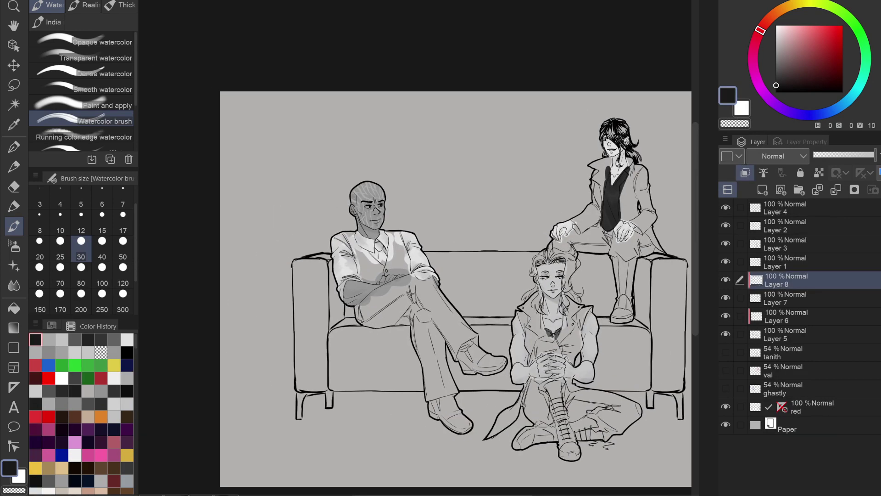
click(762, 190)
click(81, 272)
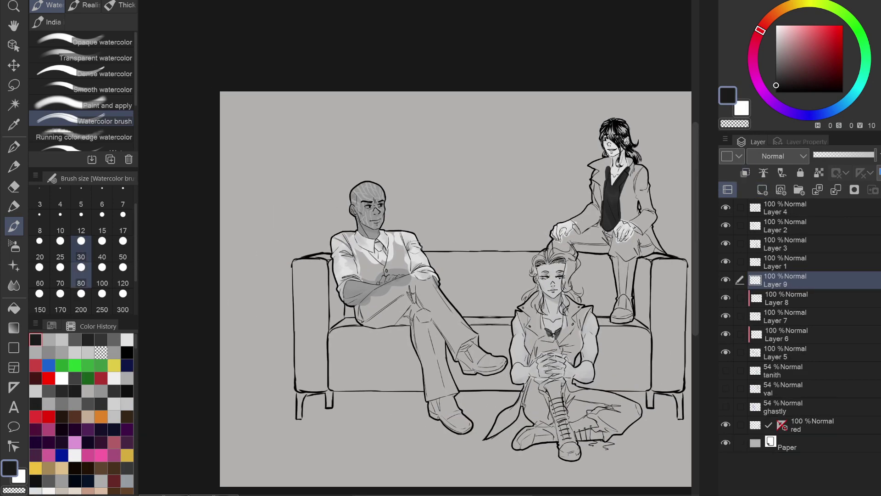
Block in both halves of the bald man's vest with the G-pen at size 80.
scroll(385, 266, up, 3)
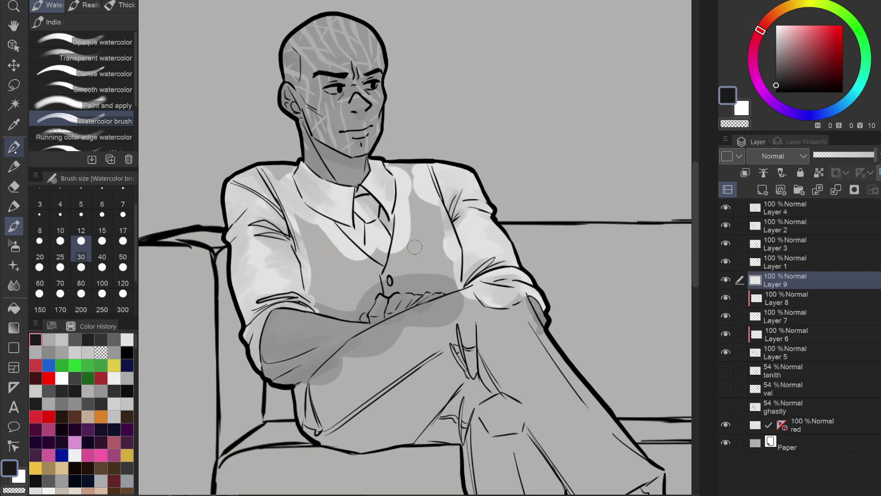
click(14, 148)
click(81, 268)
mouse_move(275, 174)
mouse_down()
mouse_move(327, 298)
mouse_move(347, 307)
mouse_move(373, 278)
mouse_move(305, 217)
mouse_move(324, 271)
mouse_move(345, 294)
mouse_move(361, 283)
mouse_move(323, 240)
mouse_move(363, 289)
mouse_up()
mouse_move(406, 227)
mouse_down()
mouse_move(402, 181)
mouse_move(417, 176)
mouse_move(445, 262)
mouse_move(435, 277)
mouse_move(400, 275)
mouse_move(404, 240)
mouse_move(409, 267)
mouse_move(418, 229)
mouse_move(414, 181)
mouse_move(423, 263)
mouse_move(429, 238)
mouse_move(436, 251)
mouse_move(417, 181)
mouse_move(446, 275)
mouse_move(404, 226)
mouse_up()
Fill the vest up to the shirt collar and along both edges of the V-neck with the G-pen at size 30.
scroll(339, 229, up, 3)
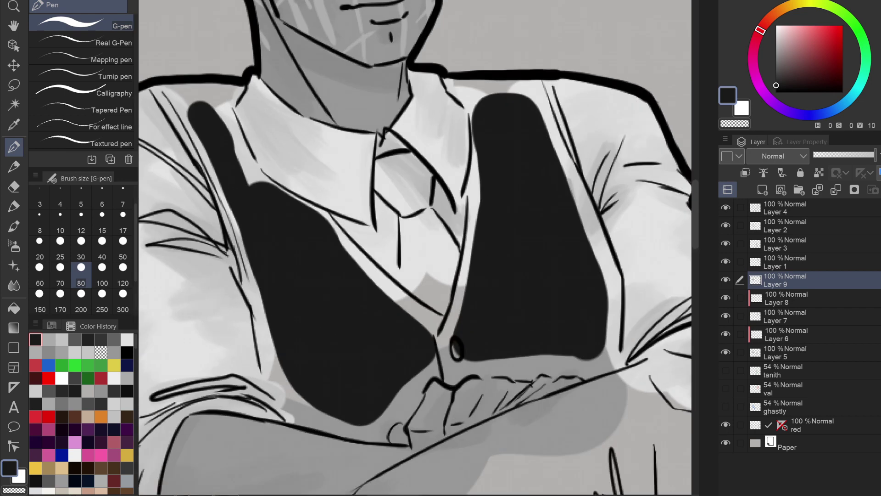
click(81, 248)
mouse_move(229, 95)
mouse_down()
mouse_move(228, 133)
mouse_move(235, 139)
mouse_move(227, 109)
mouse_move(269, 196)
mouse_up()
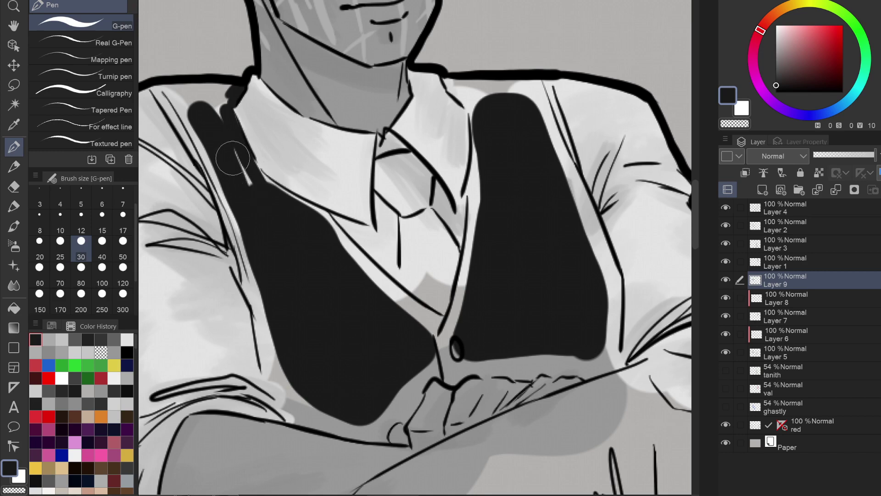
mouse_move(233, 158)
mouse_down()
mouse_move(274, 200)
mouse_move(241, 159)
mouse_move(324, 215)
mouse_move(307, 209)
mouse_move(434, 332)
mouse_move(362, 270)
mouse_move(458, 331)
mouse_move(395, 291)
mouse_move(416, 305)
mouse_up()
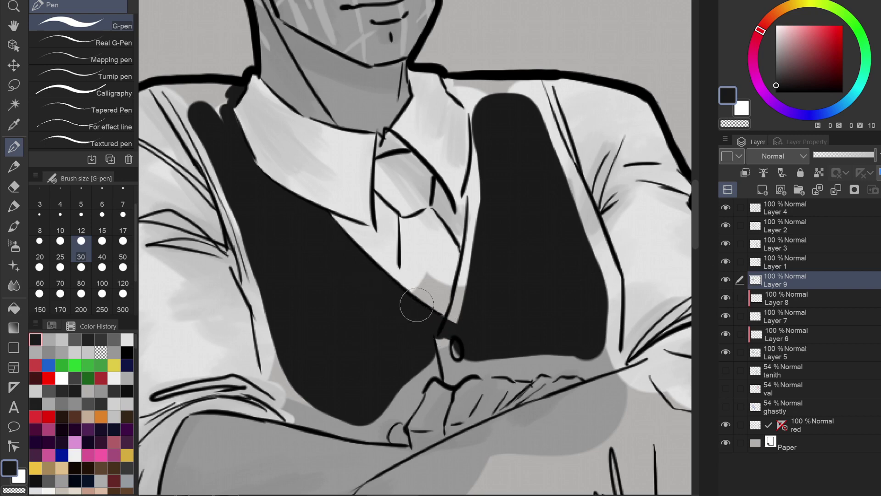
mouse_move(476, 138)
mouse_down()
mouse_move(472, 240)
mouse_move(453, 325)
mouse_move(486, 141)
mouse_up()
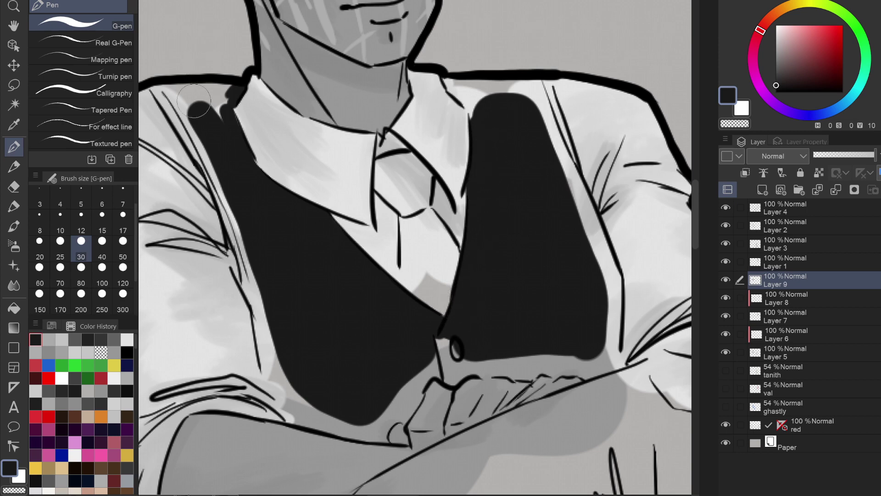
Fill the shoulder, armhole and forearm edge on the half of the vest nearest the sofa arm.
mouse_move(194, 100)
mouse_down()
mouse_move(155, 88)
mouse_move(206, 153)
mouse_move(169, 106)
mouse_move(213, 170)
mouse_move(181, 125)
mouse_move(228, 202)
mouse_move(216, 182)
mouse_move(249, 269)
mouse_move(229, 202)
mouse_move(251, 260)
mouse_move(246, 246)
mouse_move(270, 381)
mouse_move(294, 419)
mouse_move(251, 289)
mouse_up()
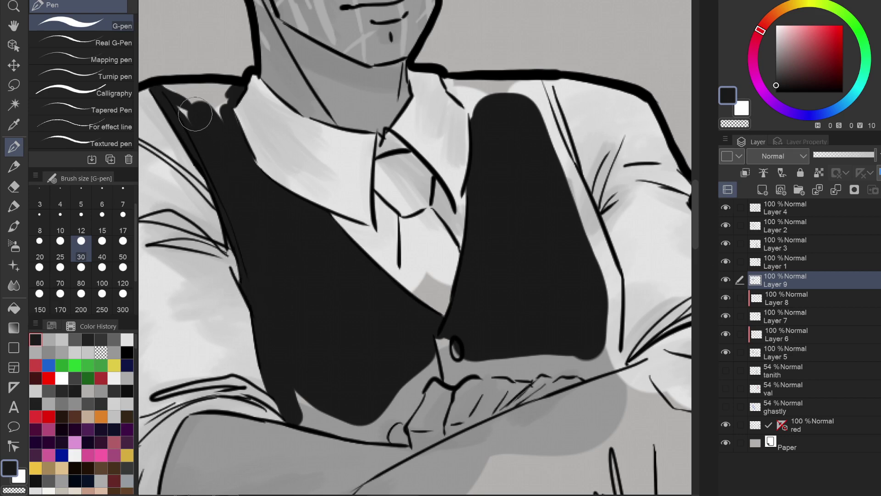
mouse_move(195, 114)
mouse_down()
mouse_move(168, 88)
mouse_move(185, 109)
mouse_move(180, 88)
mouse_move(230, 86)
mouse_move(220, 115)
mouse_move(193, 89)
mouse_up()
mouse_move(304, 403)
mouse_down()
mouse_move(301, 420)
mouse_move(374, 434)
mouse_up()
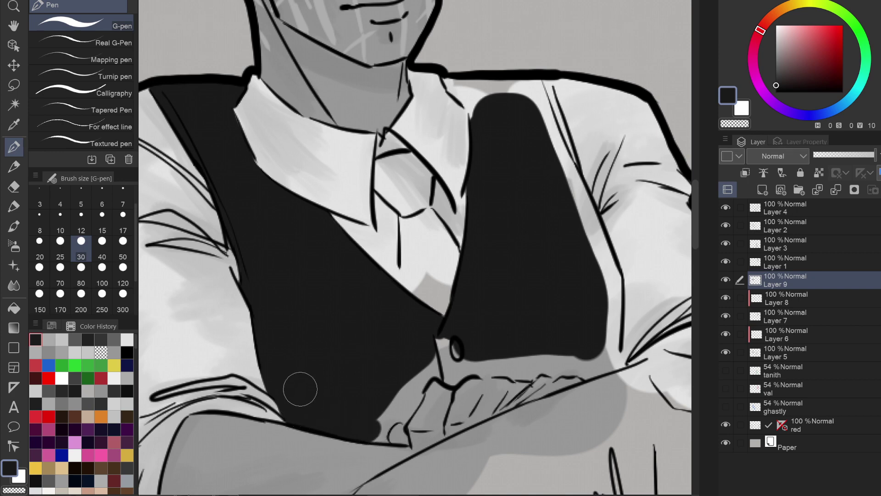
Fill the buttoned half of the vest out to its lower edge, armhole and shoulder.
mouse_move(466, 328)
mouse_down()
mouse_move(474, 345)
mouse_move(453, 359)
mouse_move(467, 363)
mouse_move(591, 344)
mouse_up()
mouse_move(565, 202)
mouse_down()
mouse_move(567, 184)
mouse_move(548, 104)
mouse_move(613, 277)
mouse_move(578, 206)
mouse_move(605, 302)
mouse_move(615, 280)
mouse_move(615, 364)
mouse_move(597, 370)
mouse_move(600, 335)
mouse_up()
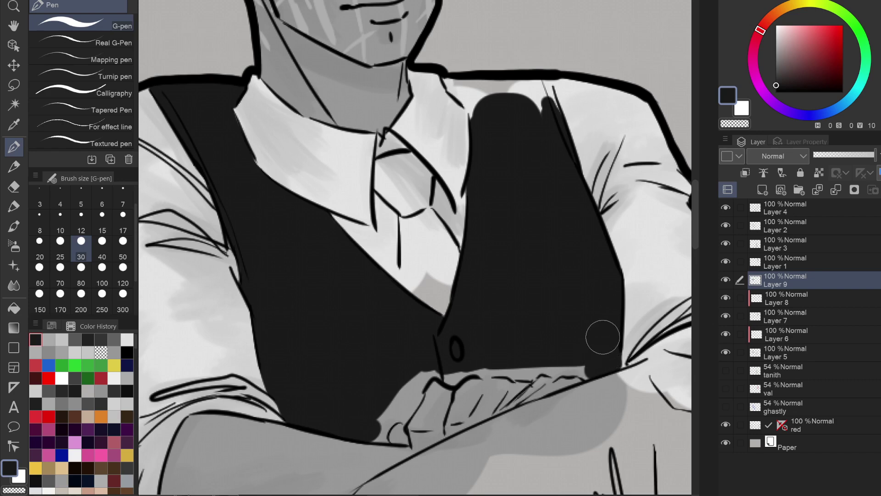
mouse_move(454, 85)
mouse_down()
mouse_move(475, 125)
mouse_move(464, 80)
mouse_move(544, 82)
mouse_move(556, 120)
mouse_up()
mouse_move(546, 81)
mouse_down()
mouse_move(542, 106)
mouse_move(511, 90)
mouse_move(502, 104)
mouse_move(507, 75)
mouse_up()
Extend the dark vest colour down to the outline of the bald man's tucked hand.
drag(423, 460, 416, 337)
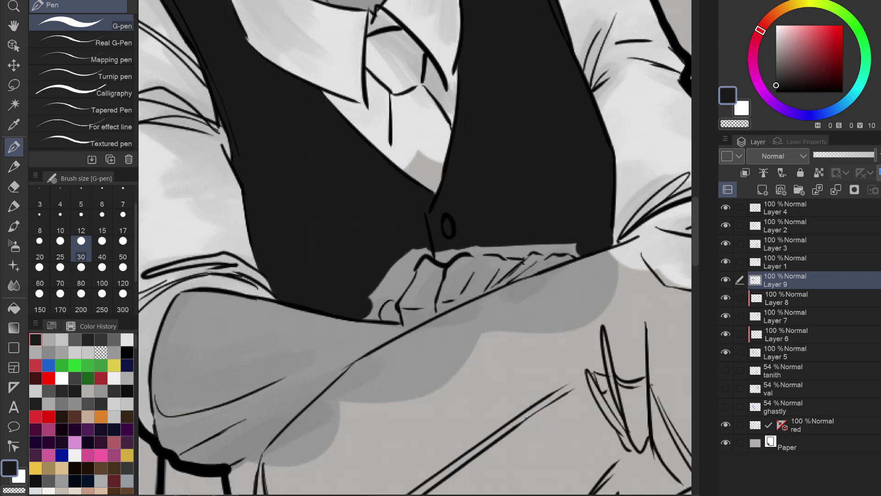
scroll(417, 337, up, 3)
mouse_move(291, 274)
mouse_down()
mouse_move(320, 270)
mouse_move(381, 215)
mouse_move(404, 177)
mouse_move(398, 149)
mouse_move(314, 280)
mouse_move(311, 250)
mouse_move(379, 148)
mouse_move(341, 232)
mouse_move(331, 199)
mouse_move(449, 129)
mouse_move(468, 142)
mouse_move(528, 118)
mouse_move(565, 130)
mouse_move(574, 122)
mouse_move(523, 120)
mouse_move(472, 84)
mouse_move(304, 162)
mouse_up()
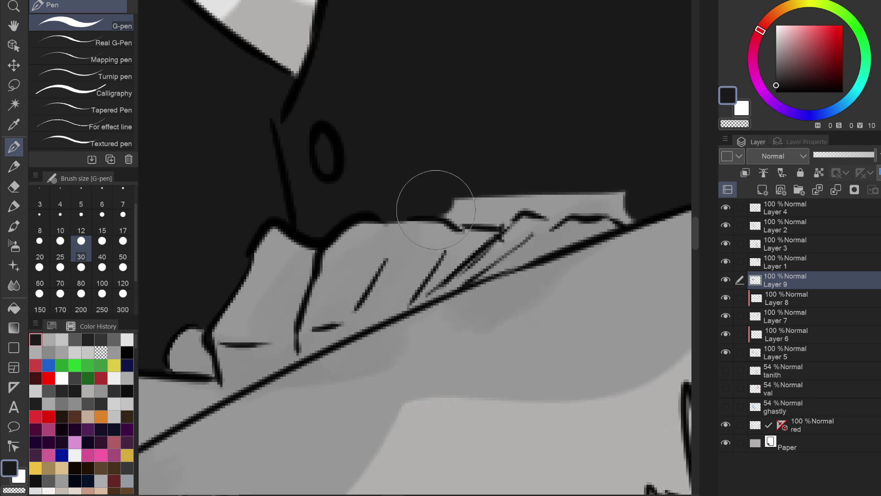
mouse_move(434, 201)
mouse_down()
mouse_move(502, 215)
mouse_move(538, 206)
mouse_move(628, 214)
mouse_move(434, 171)
mouse_up()
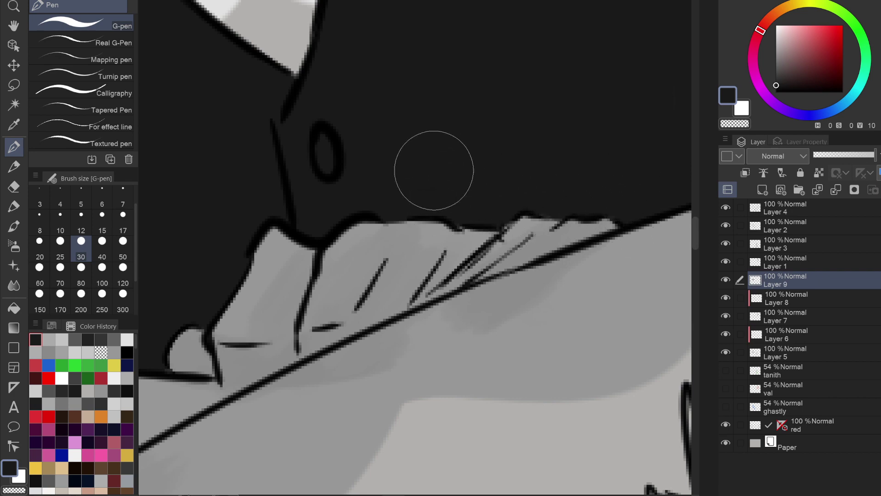
Paint the small section of vest visible below the bald man's elbow, beside the waist.
scroll(464, 250, down, 5)
scroll(381, 325, up, 4)
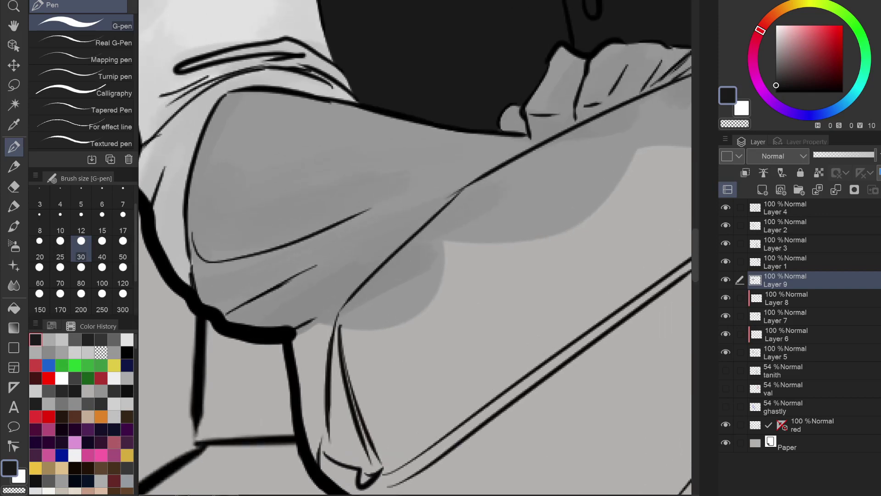
drag(381, 325, 413, 219)
mouse_move(327, 226)
mouse_down()
mouse_move(368, 202)
mouse_move(347, 301)
mouse_up()
mouse_move(349, 260)
mouse_down()
mouse_move(344, 345)
mouse_move(334, 264)
mouse_move(338, 236)
mouse_move(353, 219)
mouse_up()
scroll(354, 228, down, 6)
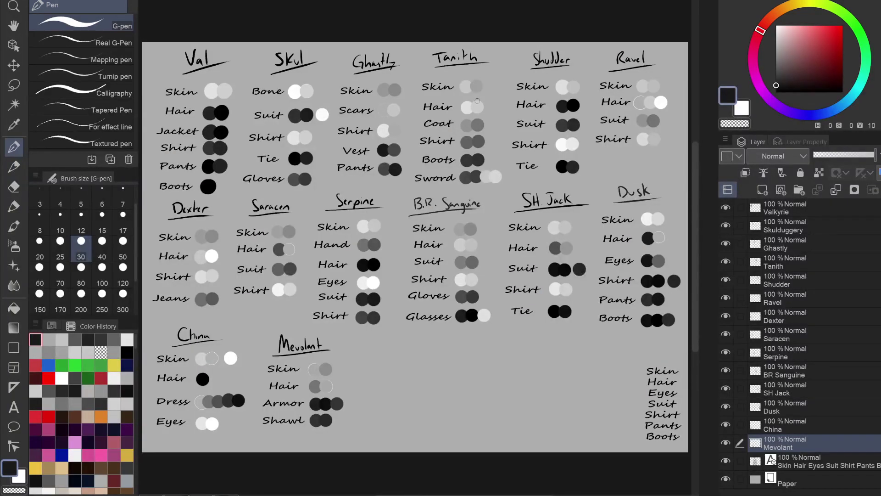
Sample the lighter Coat grey from the Tanith palette and block in the floor-seated figure's coat front nearest the bald man, using brush size 80.
alt+click(466, 124)
key(ctrl+Tab)
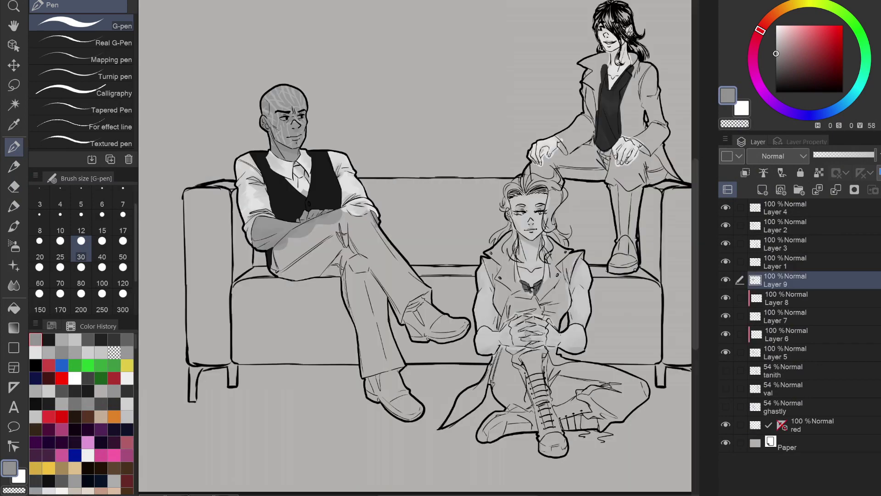
scroll(415, 247, up, 5)
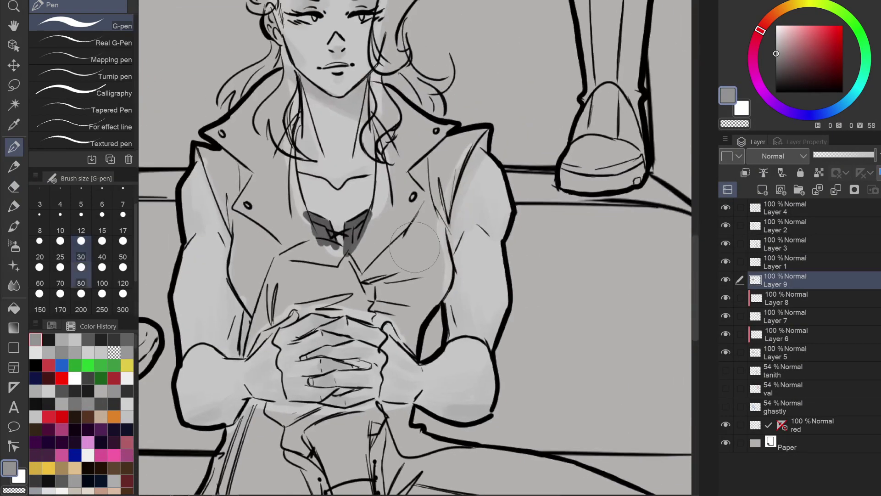
mouse_move(276, 78)
mouse_down()
mouse_move(227, 140)
mouse_move(236, 161)
mouse_move(218, 160)
mouse_move(253, 289)
mouse_move(294, 242)
mouse_move(276, 192)
mouse_move(281, 82)
mouse_up()
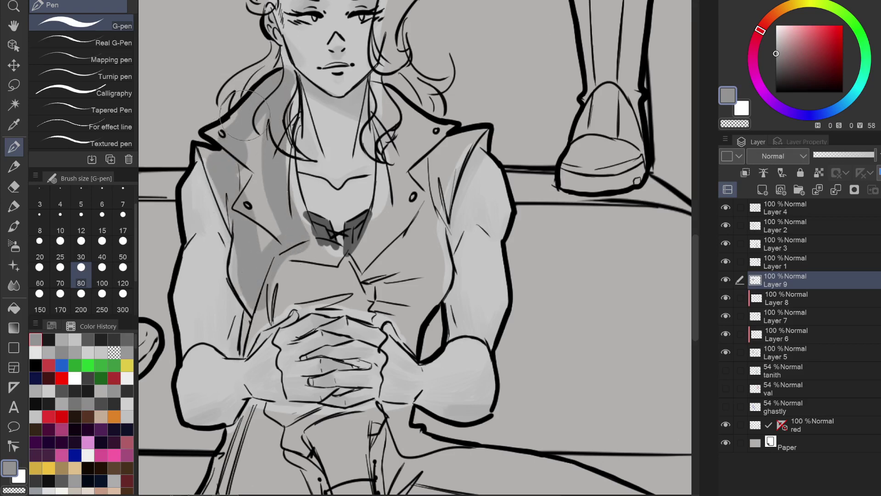
mouse_move(229, 168)
mouse_down()
mouse_move(257, 133)
mouse_move(274, 219)
mouse_up()
drag(249, 142, 337, 211)
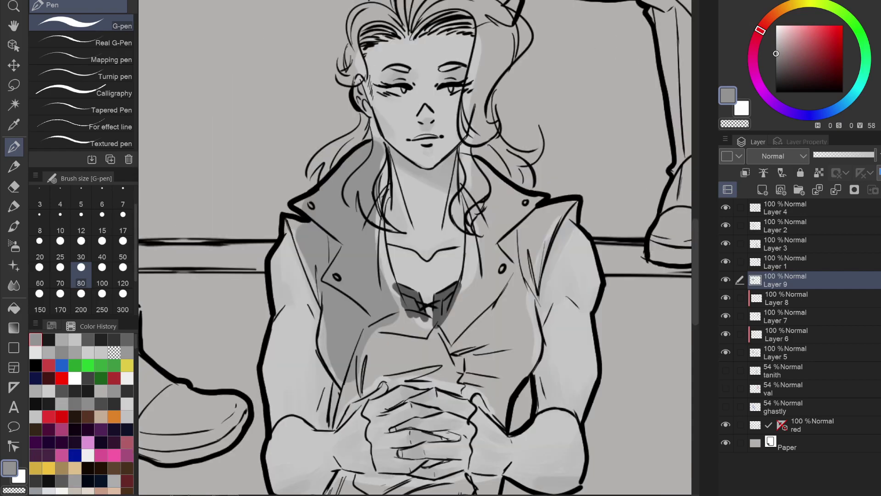
Fill the shoulder, armhole and side of that coat half down to its waist point with brush size 30.
scroll(284, 203, up, 3)
click(80, 249)
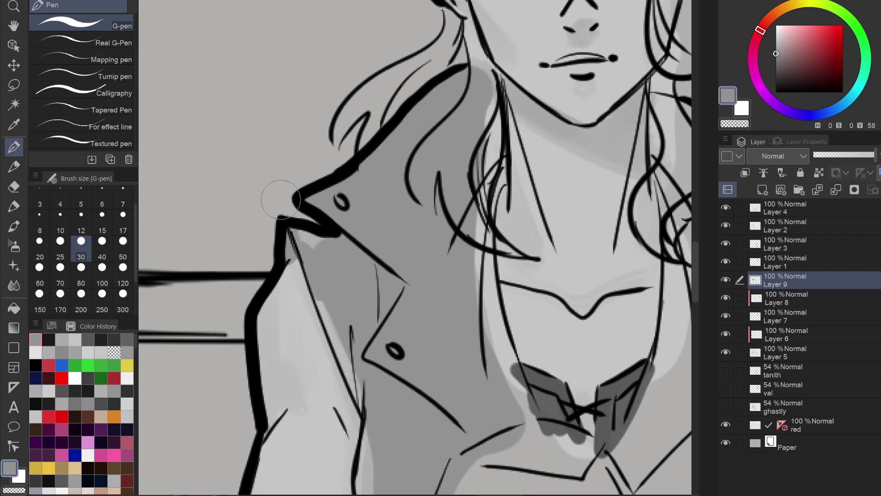
key(ctrl+z)
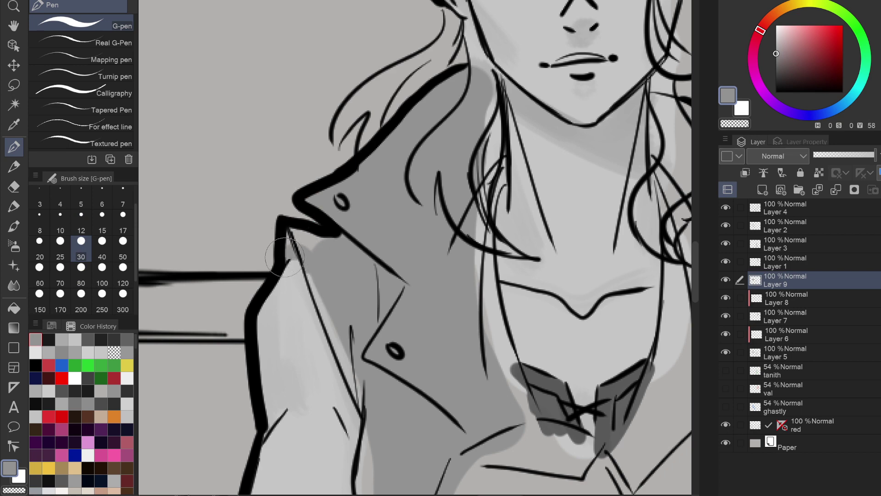
mouse_move(313, 272)
mouse_down()
mouse_move(341, 344)
mouse_move(342, 335)
mouse_move(363, 364)
mouse_move(339, 341)
mouse_move(379, 426)
mouse_up()
scroll(346, 235, down, 3)
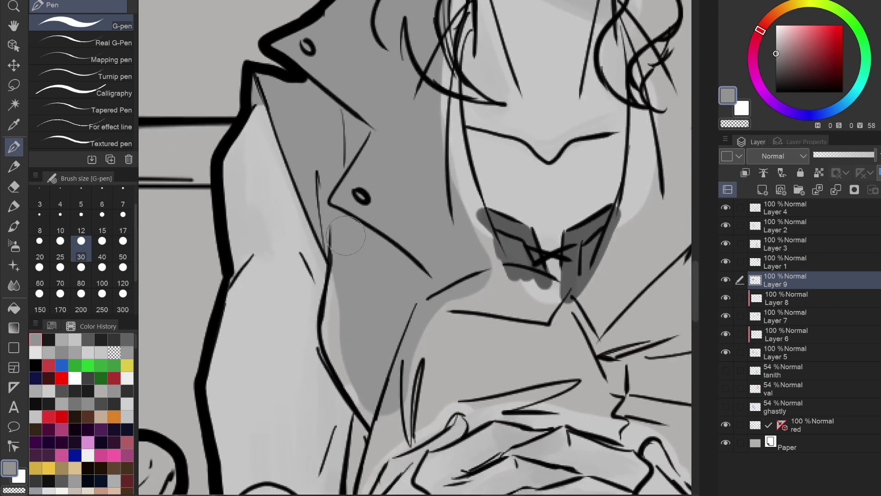
mouse_move(343, 289)
mouse_down()
mouse_move(330, 321)
mouse_move(340, 361)
mouse_move(381, 424)
mouse_up()
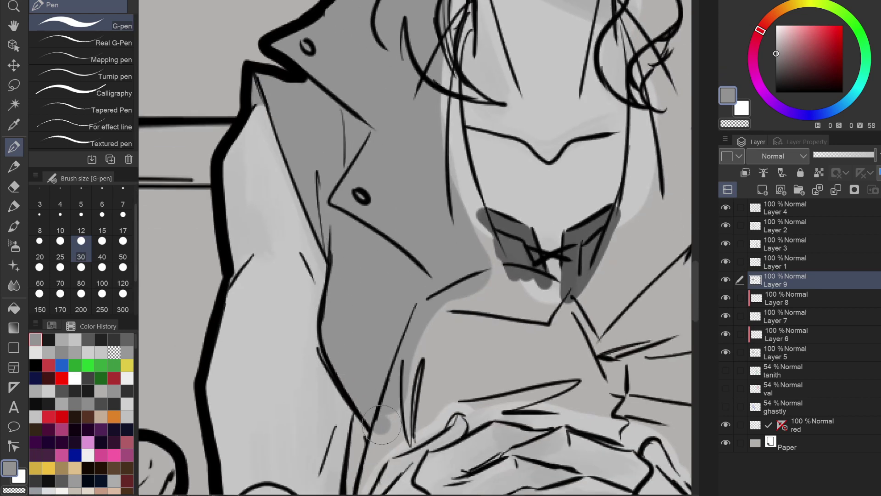
Extend the coat grey along the inner lapel edge, from the neckline up under the hair strands.
mouse_move(484, 82)
mouse_down()
mouse_move(327, 269)
mouse_move(360, 356)
mouse_up()
mouse_move(329, 258)
mouse_down()
mouse_move(383, 407)
mouse_move(330, 283)
mouse_move(369, 385)
mouse_up()
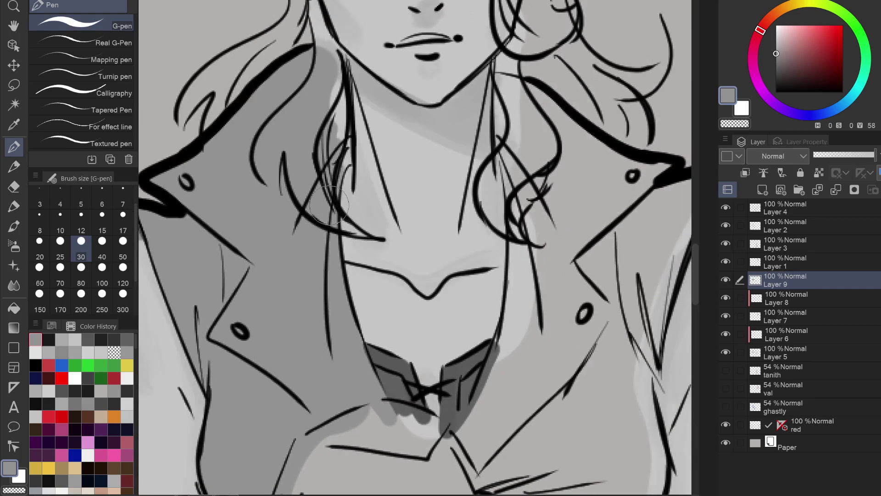
drag(343, 123, 336, 76)
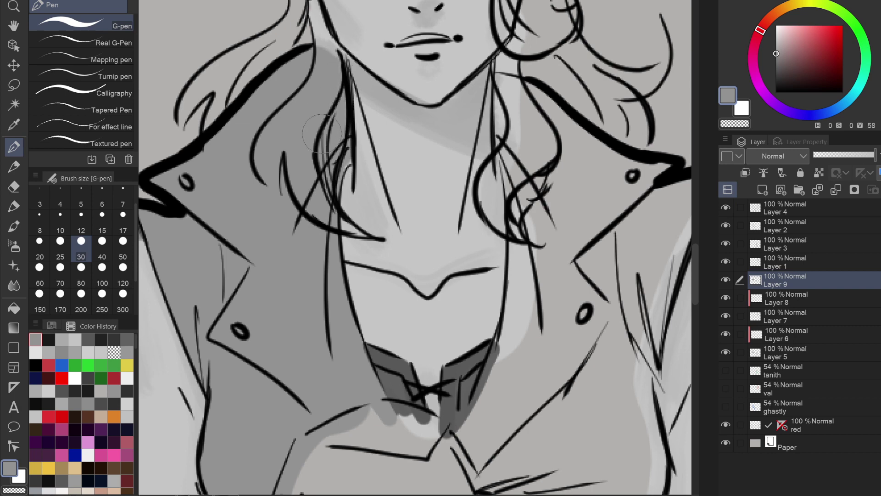
Paint the coat grey along the other half's inner lapel, collar top and shoulder, starting inward over the lapel.
drag(321, 134, 187, 191)
mouse_move(375, 158)
mouse_down()
mouse_move(366, 132)
mouse_move(369, 204)
mouse_move(396, 261)
mouse_move(375, 223)
mouse_move(384, 321)
mouse_up()
mouse_move(382, 281)
mouse_down()
mouse_move(380, 383)
mouse_move(381, 316)
mouse_up()
drag(382, 359, 375, 389)
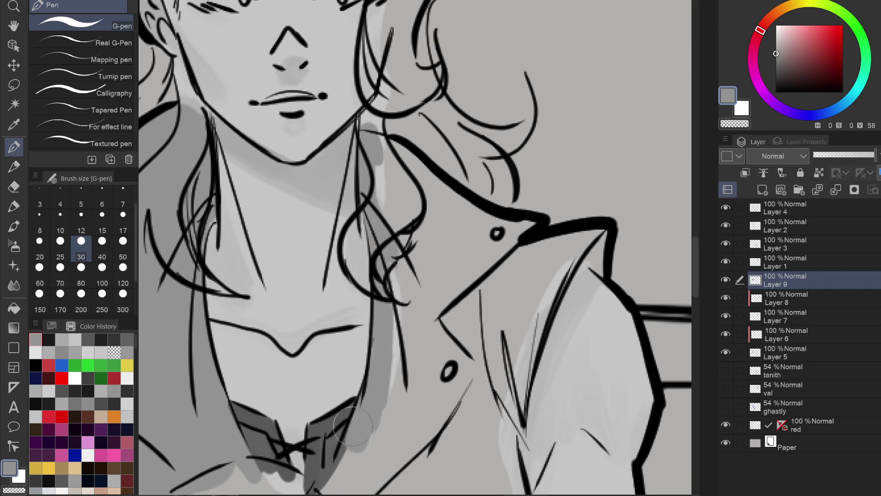
mouse_move(382, 132)
mouse_down()
mouse_move(458, 199)
mouse_move(503, 226)
mouse_move(529, 224)
mouse_up()
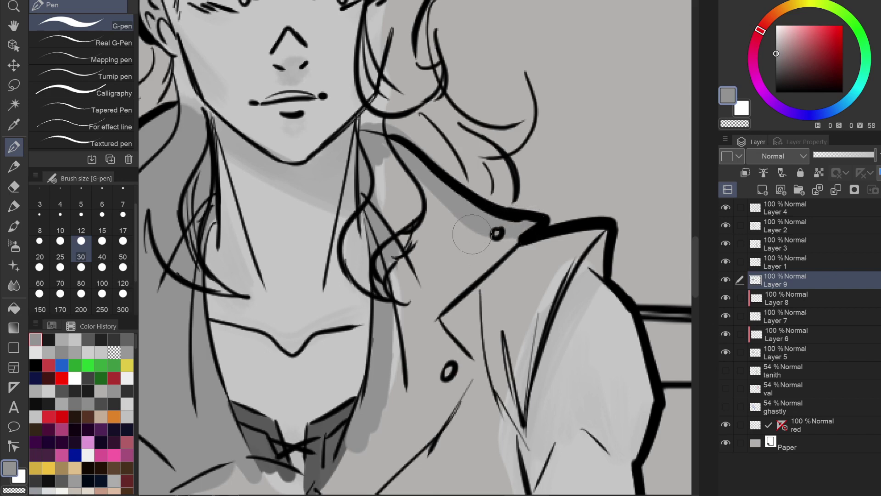
mouse_move(483, 281)
mouse_down()
mouse_move(549, 234)
mouse_move(603, 246)
mouse_move(553, 260)
mouse_move(570, 249)
mouse_up()
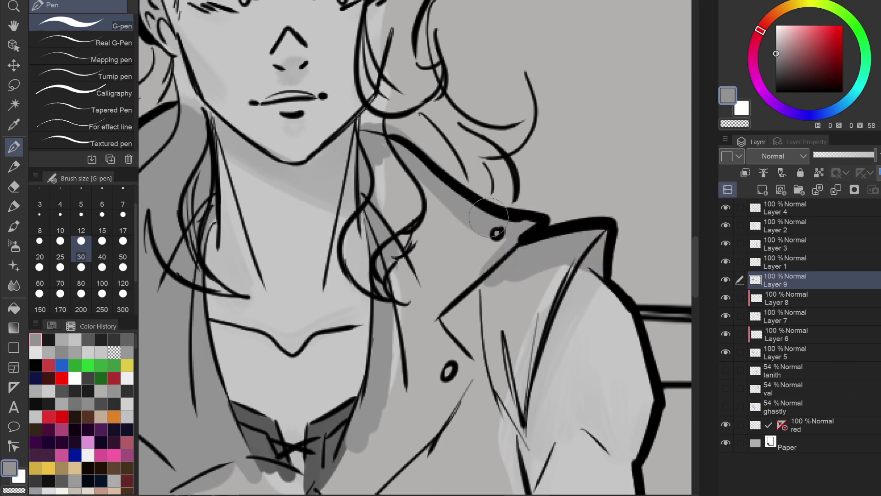
mouse_move(415, 202)
mouse_down()
mouse_move(443, 238)
mouse_move(398, 328)
mouse_move(408, 277)
mouse_move(416, 342)
mouse_up()
Fill the rest of that lapel and chest with brush size 80, then its armhole edge with size 30.
click(81, 273)
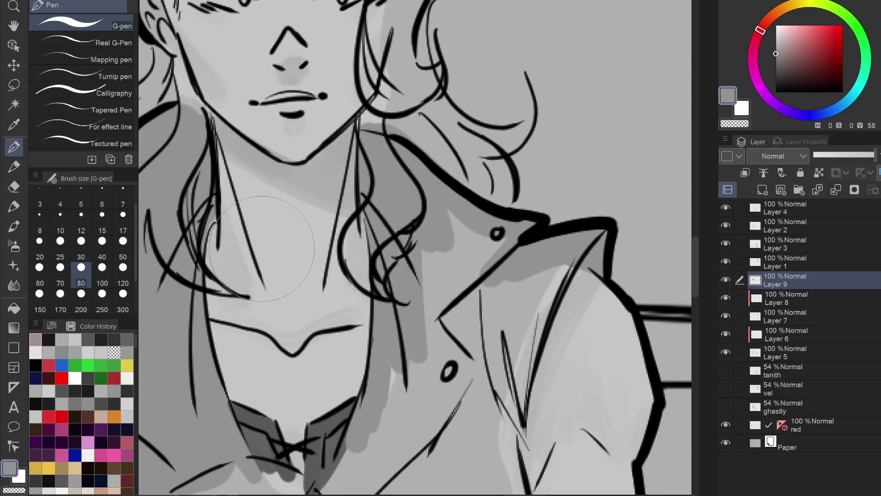
mouse_move(454, 238)
mouse_down()
mouse_move(441, 339)
mouse_move(486, 285)
mouse_move(473, 412)
mouse_move(413, 418)
mouse_up()
click(81, 248)
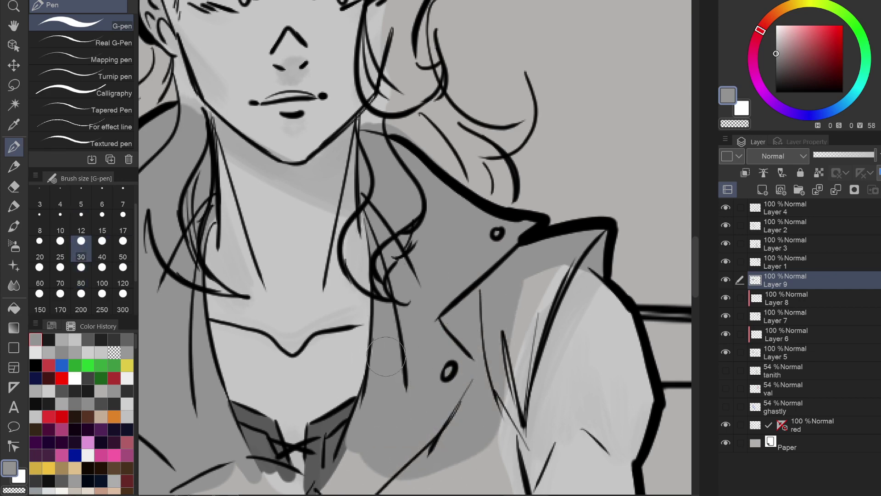
mouse_move(535, 307)
mouse_down()
mouse_move(510, 329)
mouse_move(536, 295)
mouse_move(535, 311)
mouse_move(569, 257)
mouse_move(535, 329)
mouse_move(519, 393)
mouse_move(526, 340)
mouse_move(517, 364)
mouse_move(500, 462)
mouse_up()
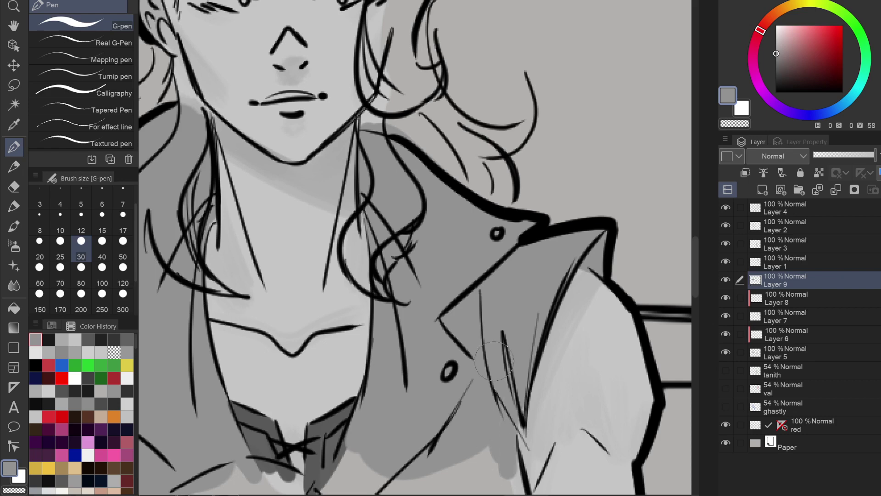
Edge and fill the lower front of that coat half, from the closure and clasped hands out to the side seam.
drag(494, 361, 516, 88)
mouse_move(374, 182)
mouse_down()
mouse_move(366, 199)
mouse_move(397, 142)
mouse_move(379, 190)
mouse_move(392, 174)
mouse_move(384, 198)
mouse_move(410, 182)
mouse_up()
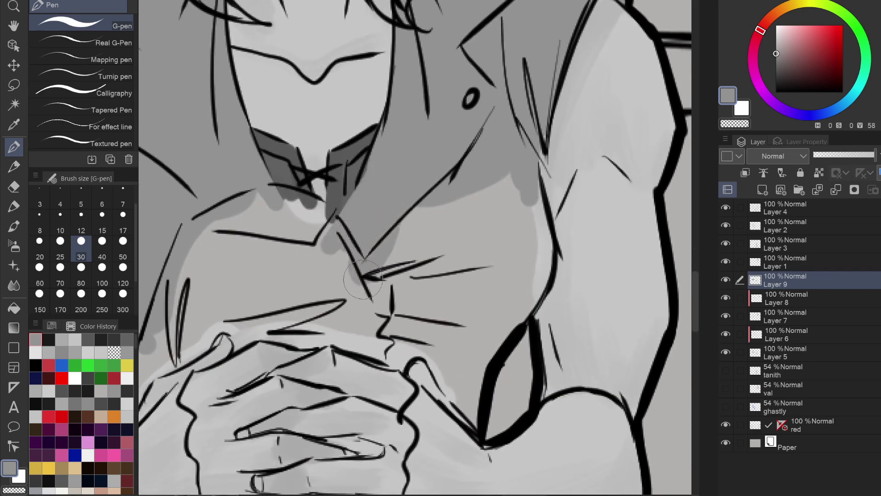
drag(363, 279, 396, 362)
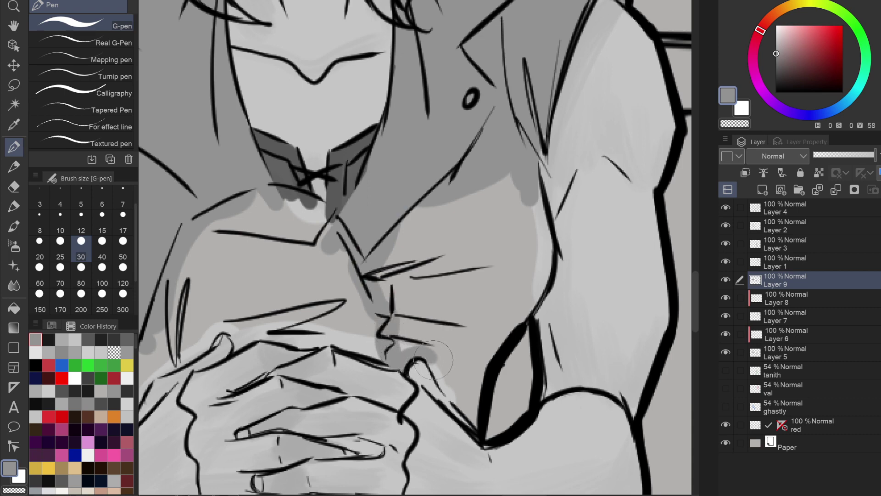
mouse_move(446, 384)
mouse_down()
mouse_move(474, 419)
mouse_move(490, 337)
mouse_move(476, 390)
mouse_move(494, 337)
mouse_move(530, 290)
mouse_up()
mouse_move(534, 218)
mouse_down()
mouse_move(532, 175)
mouse_move(543, 274)
mouse_up()
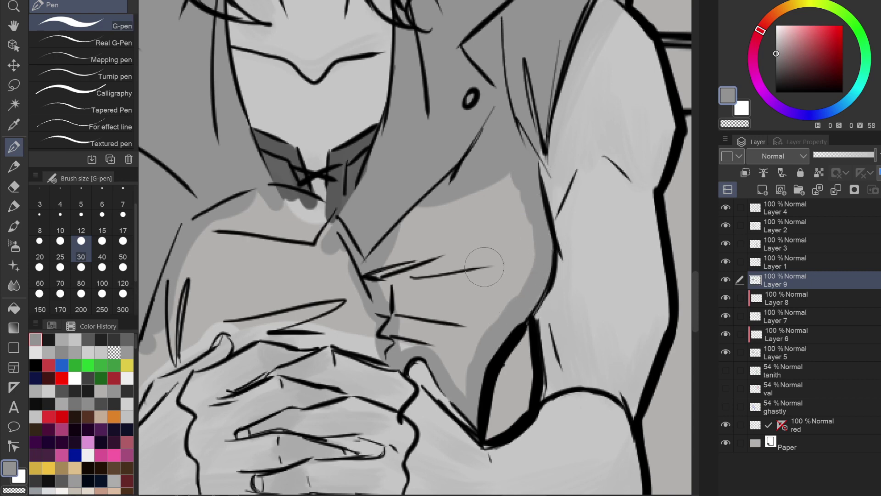
click(80, 274)
mouse_move(454, 212)
mouse_down()
mouse_move(501, 178)
mouse_move(425, 207)
mouse_move(392, 259)
mouse_move(406, 330)
mouse_move(441, 342)
mouse_move(466, 381)
mouse_move(507, 284)
mouse_move(515, 212)
mouse_move(446, 231)
mouse_move(495, 247)
mouse_move(474, 242)
mouse_up()
Block in the middle of the coat tail spread on the floor beside the seated figure.
key(ctrl+minus)
key(ctrl+minus)
key(ctrl+minus)
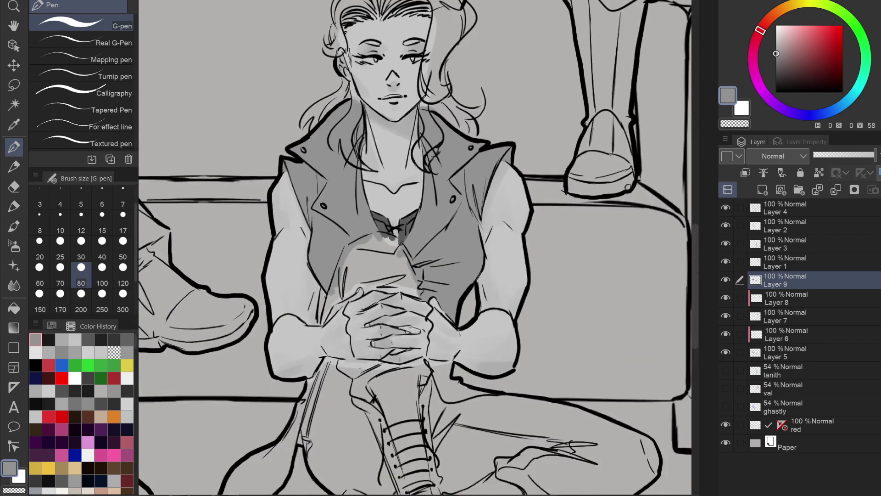
drag(436, 321, 478, 127)
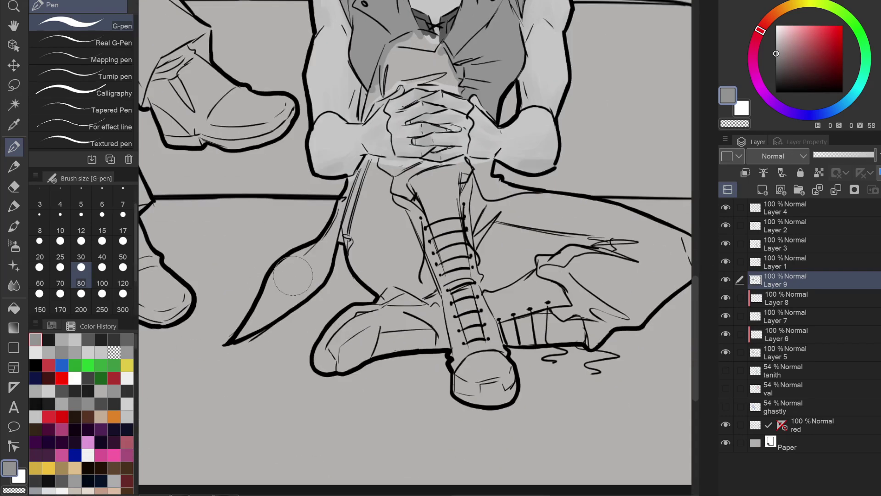
mouse_move(293, 275)
mouse_down()
mouse_move(276, 301)
mouse_move(311, 276)
mouse_move(305, 266)
mouse_move(251, 325)
mouse_up()
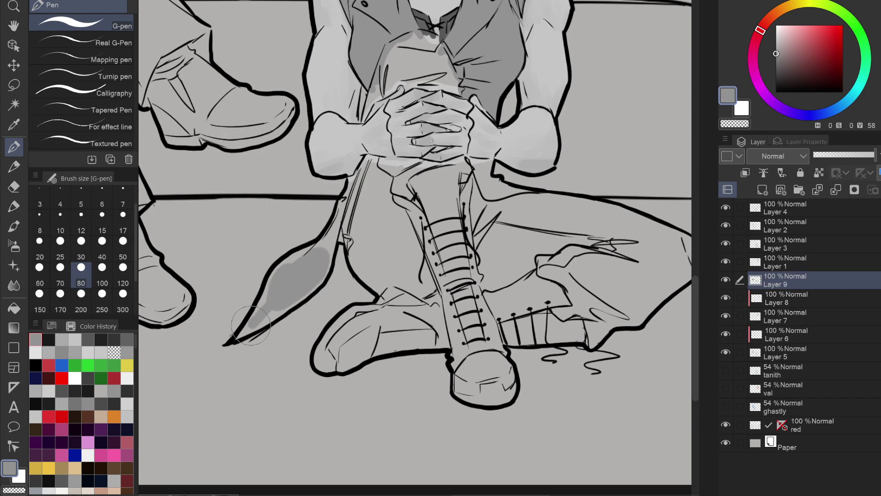
Paint the narrow coat strip from below the forearm down to the coat tail with brush size 30.
click(81, 240)
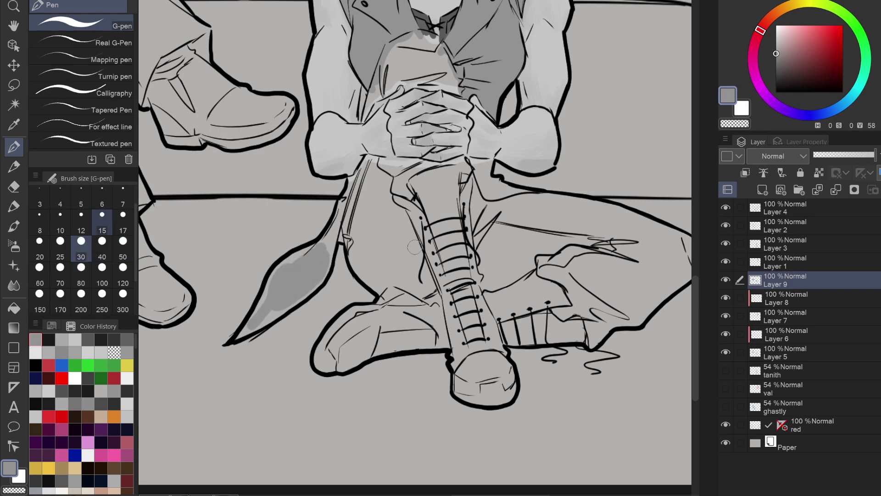
scroll(411, 244, up, 3)
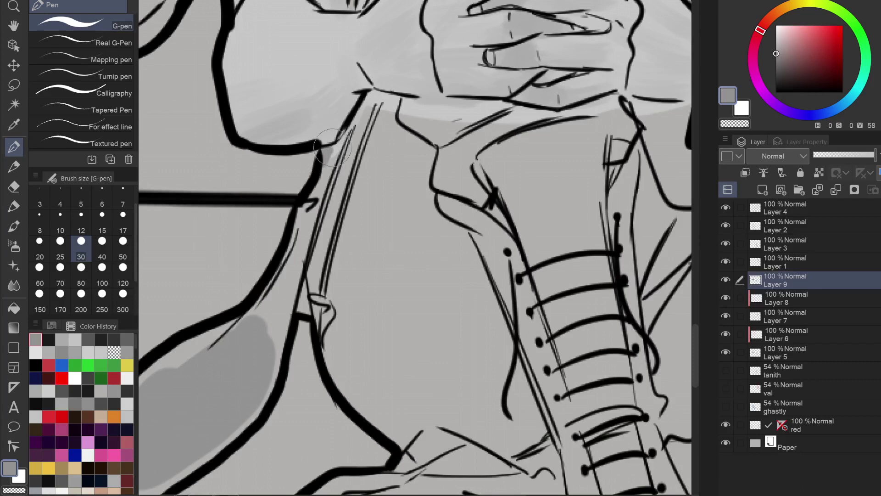
drag(349, 127, 312, 215)
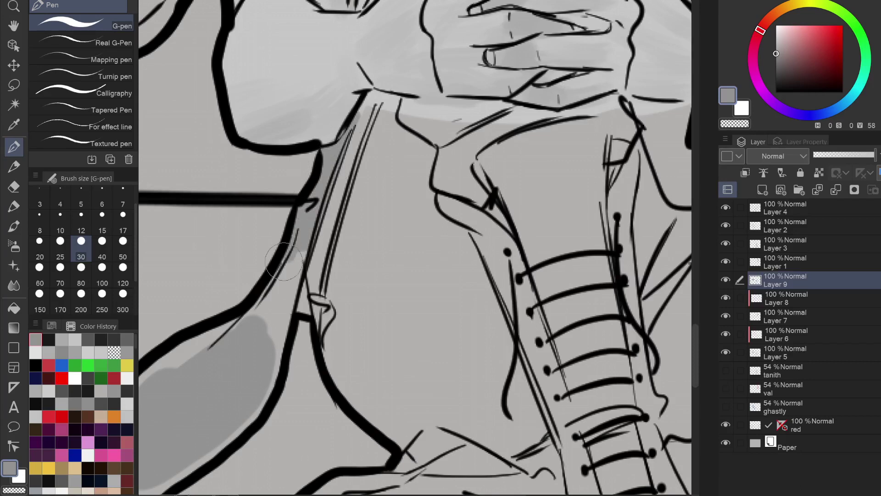
mouse_move(283, 262)
mouse_down()
mouse_move(297, 245)
mouse_move(278, 342)
mouse_up()
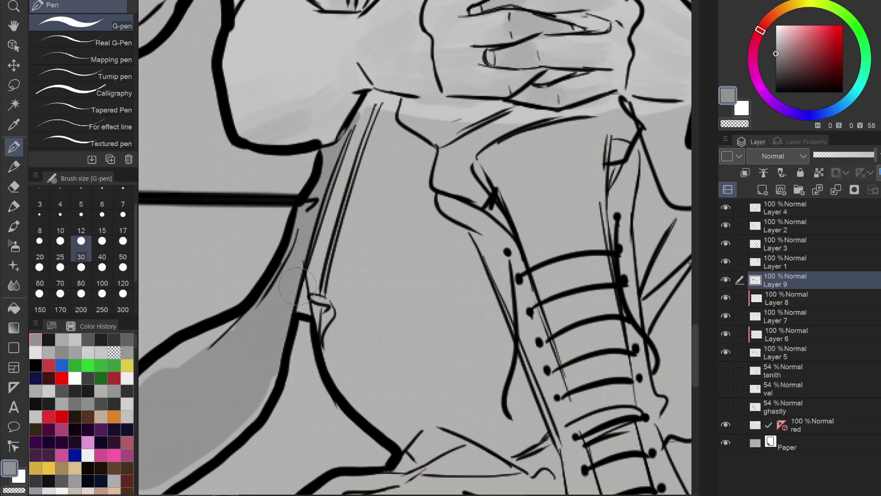
Fill the coat tail's remaining edges out to the outline, down to its pointed tip.
drag(290, 286, 336, 265)
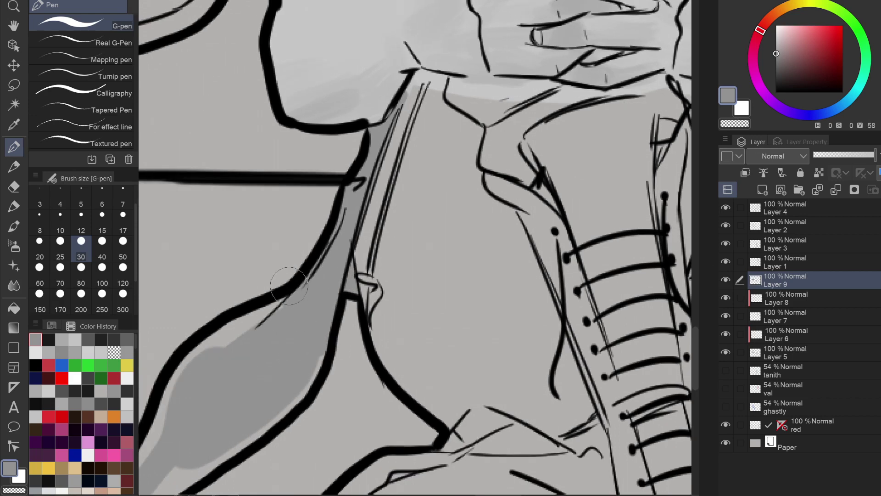
mouse_move(213, 340)
mouse_down()
mouse_move(253, 327)
mouse_move(367, 150)
mouse_up()
mouse_move(277, 319)
mouse_down()
mouse_move(236, 358)
mouse_move(297, 266)
mouse_move(330, 193)
mouse_up()
drag(290, 331, 373, 266)
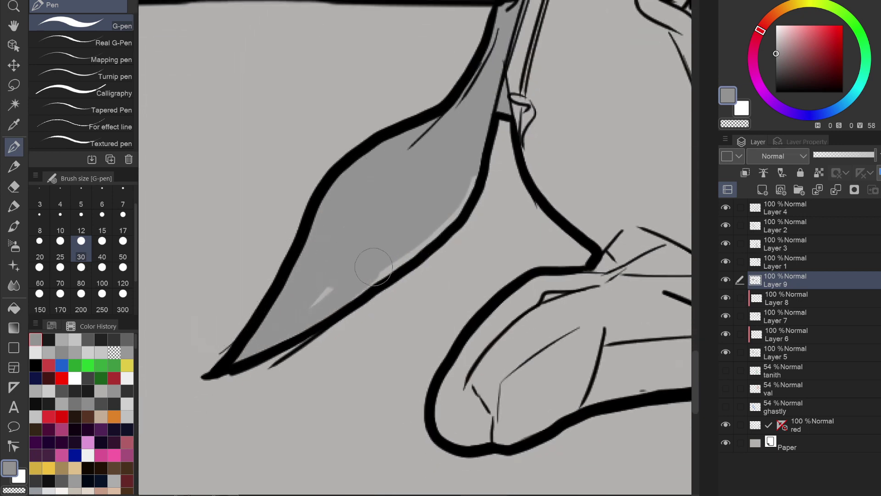
mouse_move(474, 169)
mouse_down()
mouse_move(471, 189)
mouse_move(427, 238)
mouse_move(316, 270)
mouse_up()
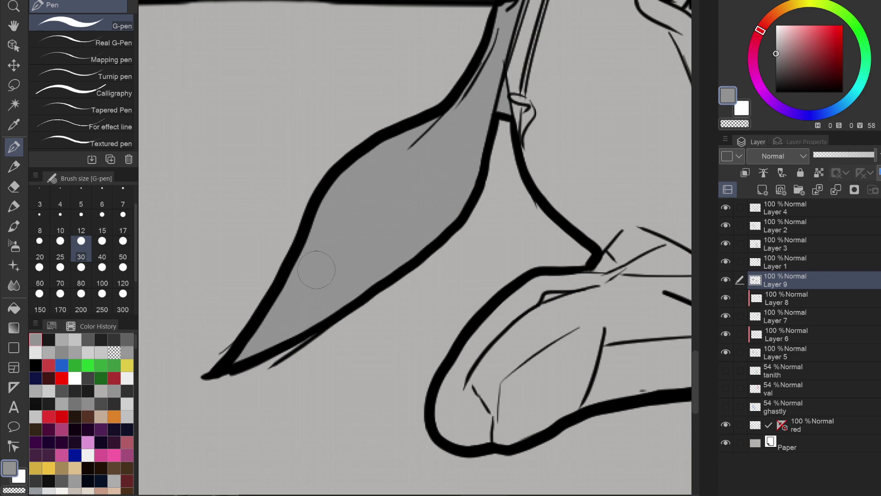
Paint the small piece of coat showing beneath the other forearm, above the folded leg.
scroll(316, 270, down, 4)
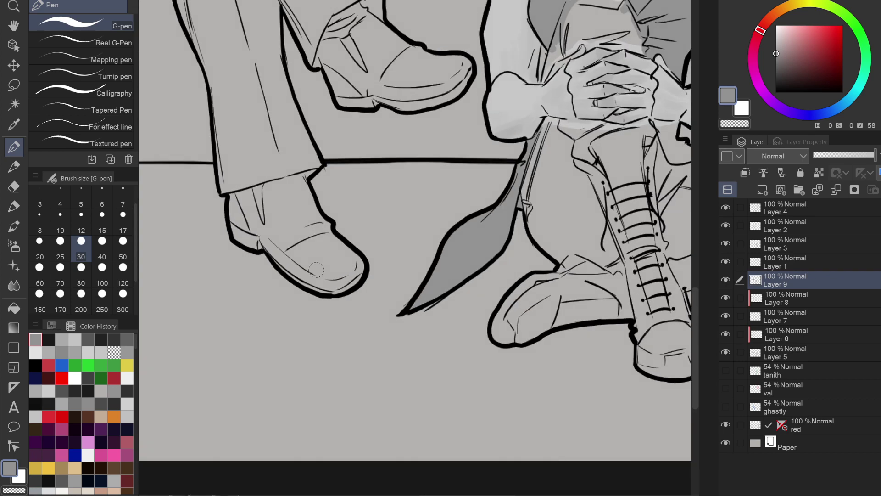
scroll(316, 269, right, 4)
scroll(317, 270, up, 2)
scroll(316, 270, up, 5)
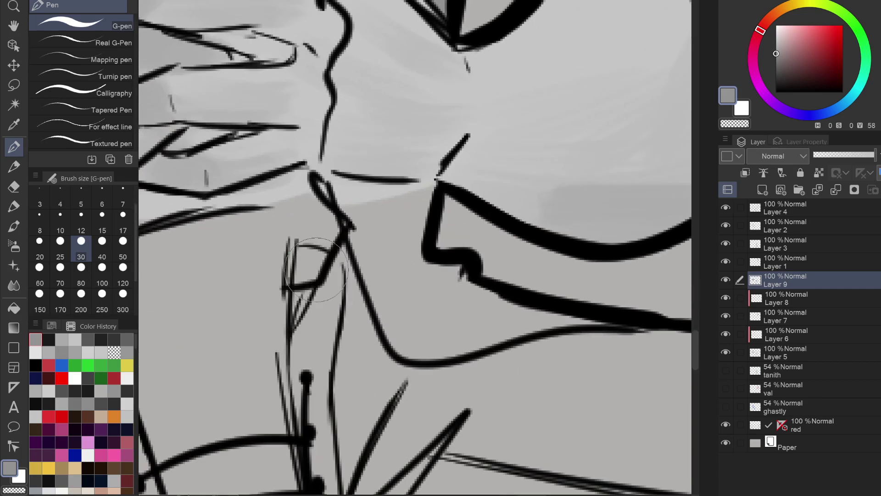
mouse_move(349, 188)
mouse_down()
mouse_move(344, 196)
mouse_move(391, 294)
mouse_move(374, 191)
mouse_move(438, 205)
mouse_move(455, 282)
mouse_move(413, 312)
mouse_move(404, 201)
mouse_move(392, 299)
mouse_move(413, 349)
mouse_move(477, 323)
mouse_move(443, 346)
mouse_move(514, 321)
mouse_move(600, 315)
mouse_move(460, 350)
mouse_up()
mouse_move(422, 307)
mouse_down()
mouse_move(460, 291)
mouse_move(537, 314)
mouse_move(455, 332)
mouse_move(438, 327)
mouse_move(445, 307)
mouse_up()
scroll(544, 275, down, 10)
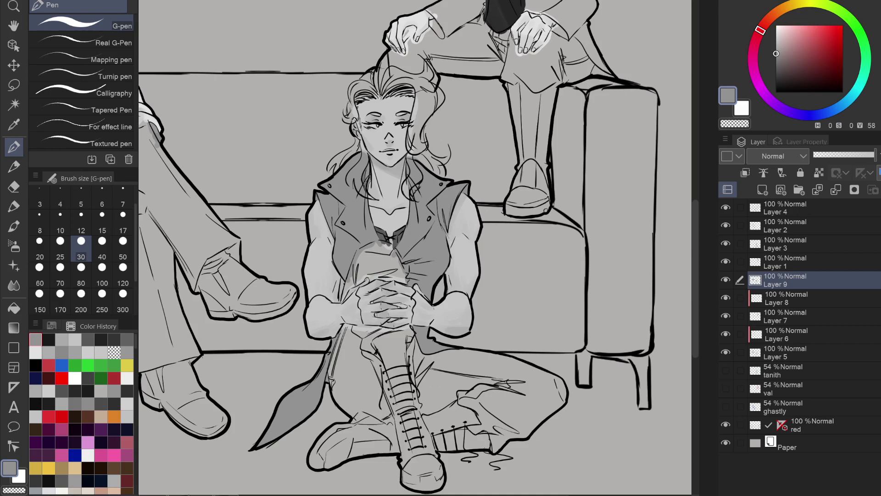
Sample the first Jacket swatch from the Val palette and block in the dark-haired figure's jacket front and forearms with brush size 80.
drag(459, 151, 368, 351)
key(ctrl+Tab)
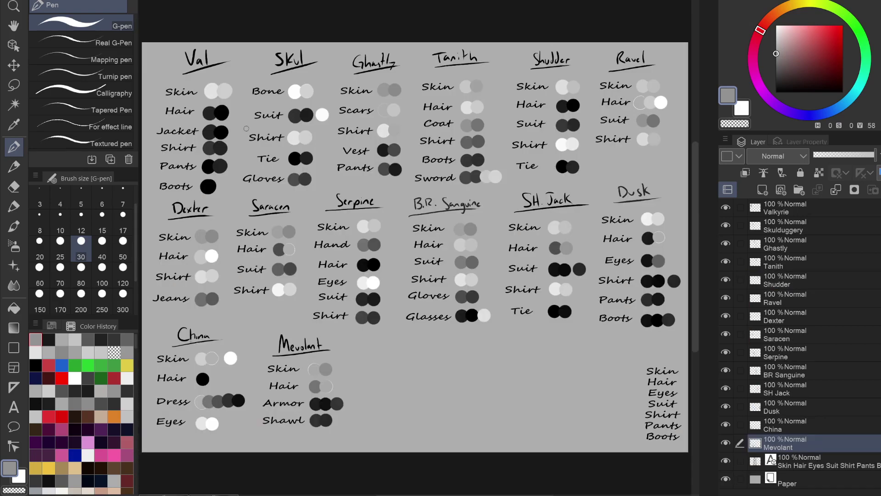
alt+click(209, 126)
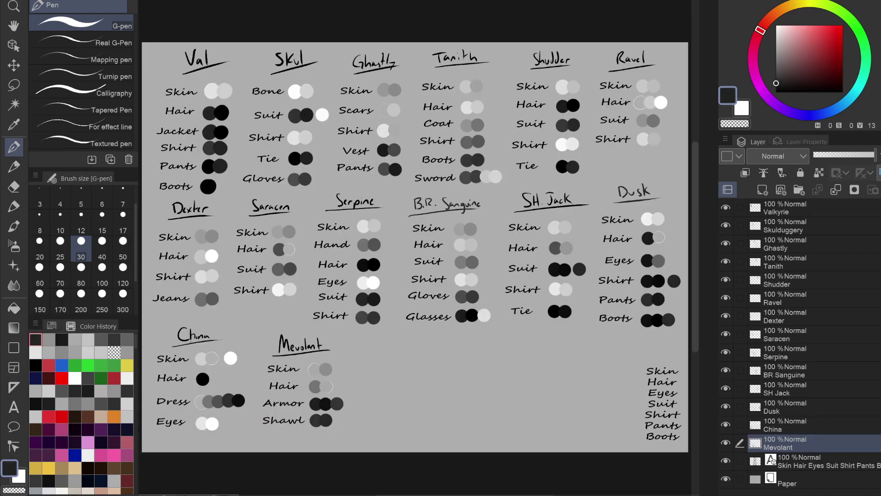
key(ctrl+Tab)
scroll(417, 149, up, 3)
click(81, 274)
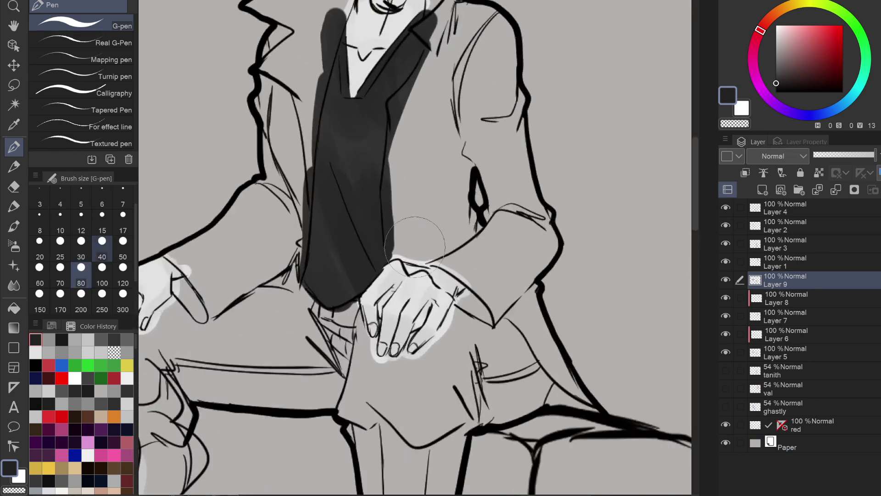
mouse_move(411, 130)
mouse_down()
mouse_move(404, 229)
mouse_move(473, 267)
mouse_move(488, 300)
mouse_move(513, 301)
mouse_move(525, 260)
mouse_move(506, 316)
mouse_move(535, 356)
mouse_move(473, 311)
mouse_move(494, 281)
mouse_move(447, 211)
mouse_move(442, 156)
mouse_move(476, 135)
mouse_move(503, 179)
mouse_move(500, 238)
mouse_move(516, 256)
mouse_move(528, 229)
mouse_move(498, 155)
mouse_move(490, 71)
mouse_move(476, 34)
mouse_move(453, 31)
mouse_move(442, 70)
mouse_move(417, 172)
mouse_move(428, 224)
mouse_move(444, 96)
mouse_move(453, 114)
mouse_move(478, 119)
mouse_move(451, 204)
mouse_move(443, 142)
mouse_up()
mouse_move(293, 134)
mouse_down()
mouse_move(290, 210)
mouse_move(259, 278)
mouse_move(216, 308)
mouse_move(189, 292)
mouse_move(199, 282)
mouse_move(199, 252)
mouse_move(279, 190)
mouse_move(256, 253)
mouse_move(214, 284)
mouse_move(263, 228)
mouse_move(257, 276)
mouse_move(285, 241)
mouse_move(267, 274)
mouse_up()
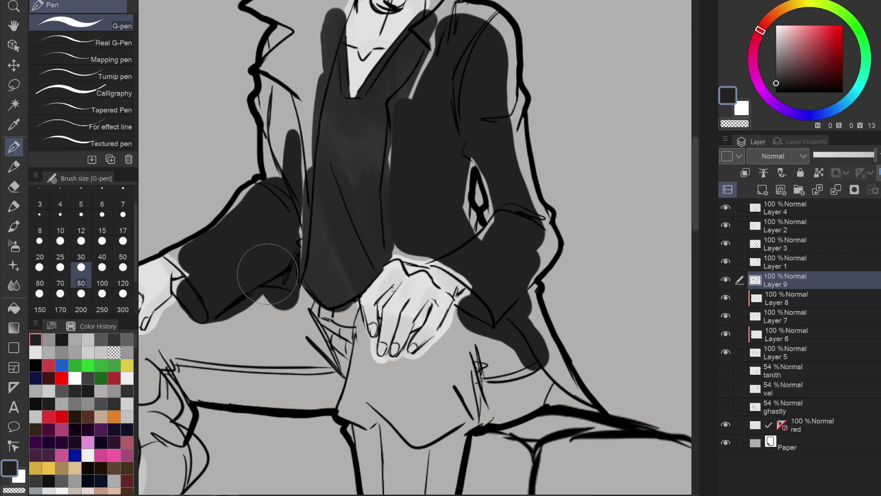
Fill the jacket's sleeve, lapel and raised pointed collar on the side of the arm reaching to the knee.
mouse_move(279, 190)
mouse_down()
mouse_move(280, 78)
mouse_move(289, 137)
mouse_move(303, 63)
mouse_up()
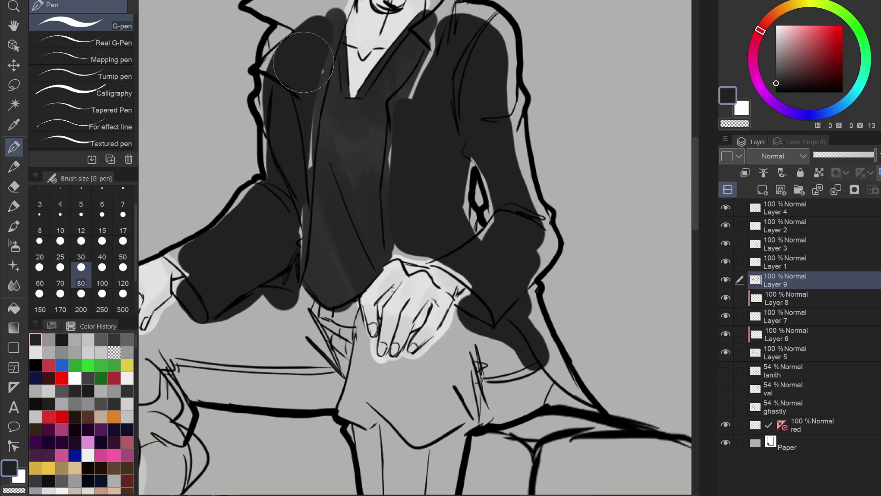
mouse_move(302, 33)
mouse_down()
mouse_move(317, 162)
mouse_move(294, 120)
mouse_move(324, 138)
mouse_move(292, 179)
mouse_move(285, 297)
mouse_up()
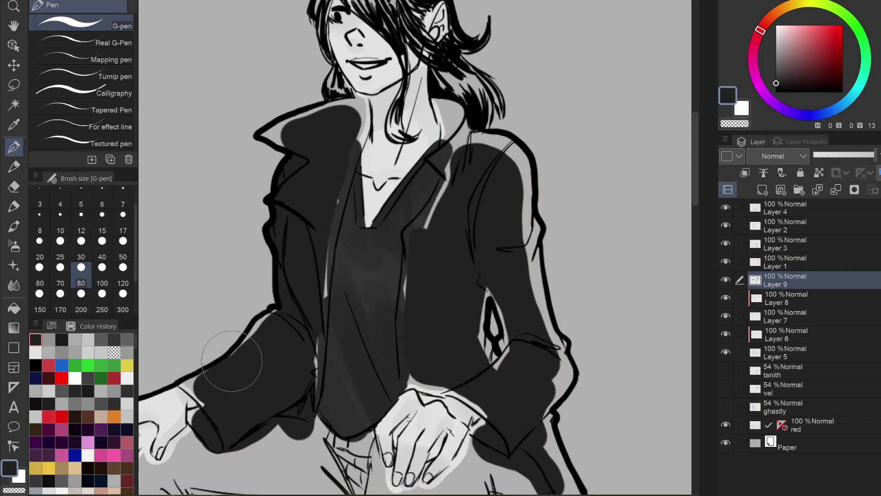
mouse_move(232, 361)
mouse_down()
mouse_move(275, 305)
mouse_move(303, 294)
mouse_up()
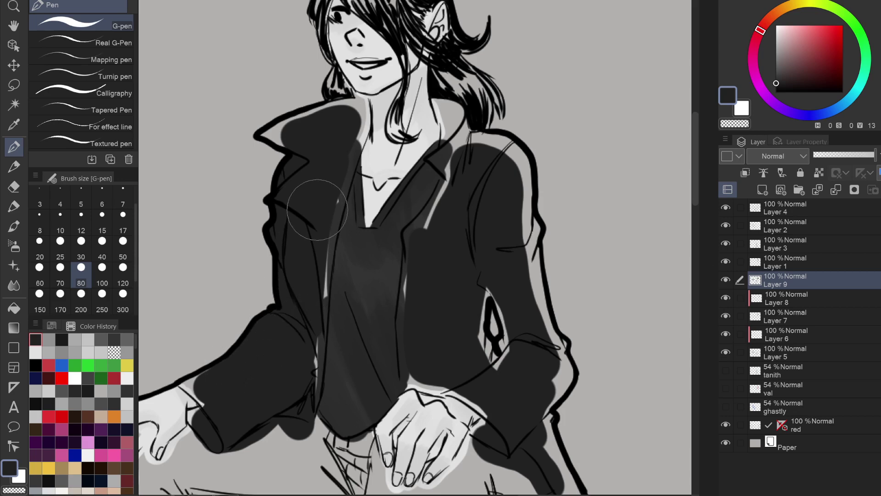
drag(317, 209, 314, 246)
mouse_move(304, 122)
mouse_down()
mouse_move(275, 137)
mouse_move(298, 137)
mouse_move(308, 121)
mouse_move(357, 107)
mouse_move(336, 157)
mouse_up()
Paint the other side's collar, shoulder and bent sleeve out to the jacket's outline.
mouse_move(449, 115)
mouse_down()
mouse_move(469, 122)
mouse_move(470, 138)
mouse_move(411, 241)
mouse_up()
key(ctrl+z)
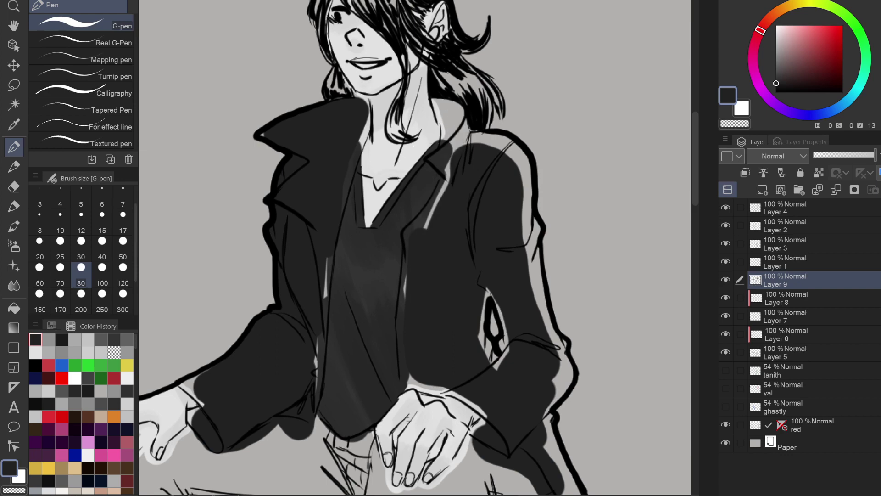
mouse_move(462, 161)
mouse_down()
mouse_move(444, 162)
mouse_move(462, 112)
mouse_move(471, 143)
mouse_move(502, 145)
mouse_move(518, 159)
mouse_move(520, 216)
mouse_move(452, 186)
mouse_move(444, 168)
mouse_move(417, 299)
mouse_up()
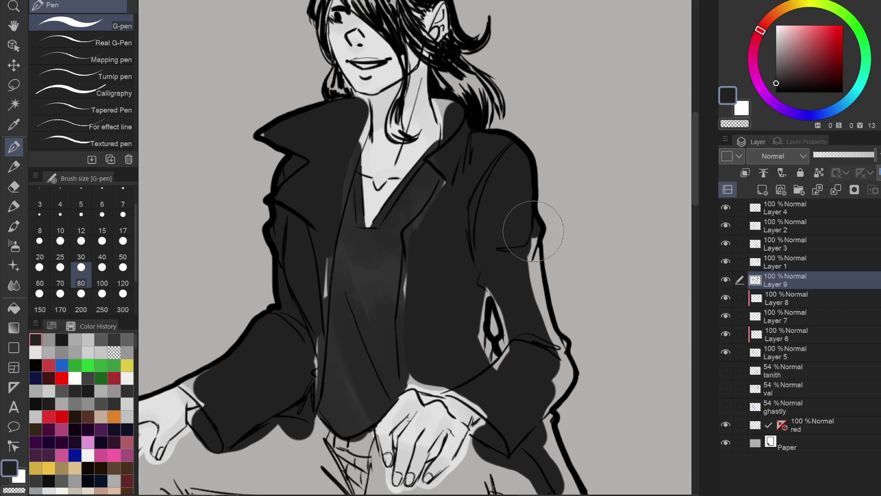
mouse_move(522, 226)
mouse_down()
mouse_move(515, 246)
mouse_move(528, 248)
mouse_move(523, 275)
mouse_move(537, 329)
mouse_move(534, 278)
mouse_up()
mouse_move(520, 320)
mouse_down()
mouse_move(514, 349)
mouse_move(482, 358)
mouse_move(478, 281)
mouse_move(507, 296)
mouse_move(509, 321)
mouse_move(491, 362)
mouse_move(464, 305)
mouse_move(499, 275)
mouse_move(541, 350)
mouse_move(560, 338)
mouse_move(564, 374)
mouse_move(531, 368)
mouse_up()
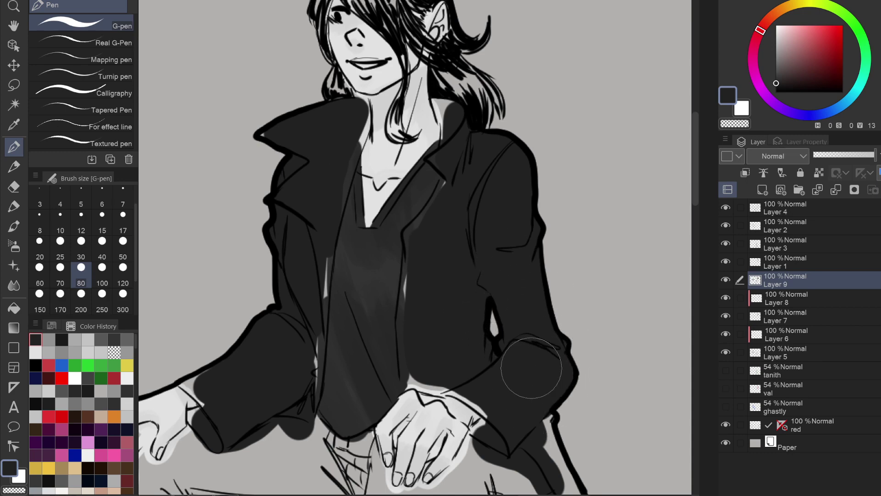
Extend the jacket colour down the tail beneath the bent elbow towards the sofa arm.
scroll(531, 369, down, 5)
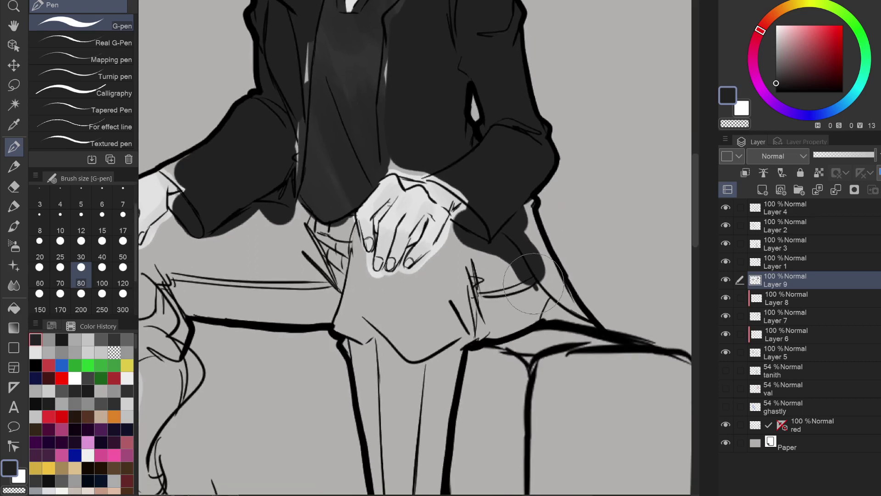
mouse_move(533, 283)
mouse_down()
mouse_move(551, 321)
mouse_move(544, 256)
mouse_up()
mouse_move(543, 296)
mouse_down()
mouse_move(521, 216)
mouse_move(529, 202)
mouse_move(527, 235)
mouse_move(529, 226)
mouse_move(564, 305)
mouse_up()
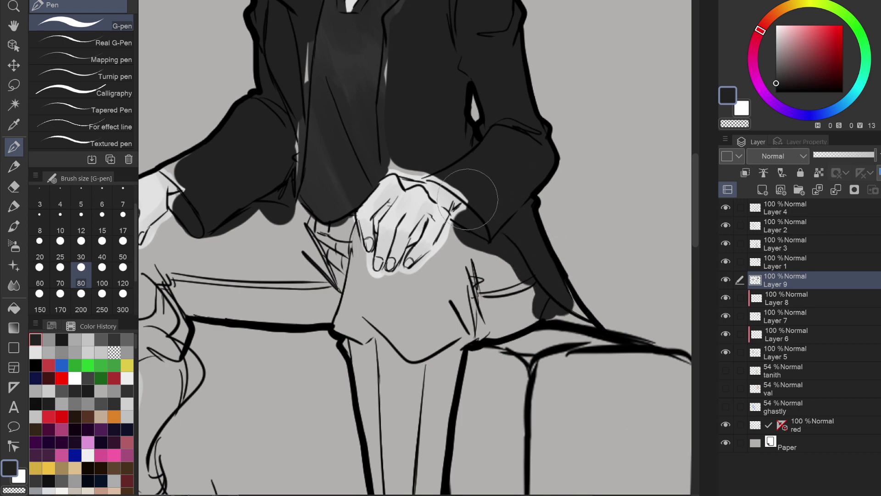
Fill the sleeve's remaining edge and cuff beside the hand resting on the far knee, using brush size 30 for the details.
drag(501, 192, 587, 260)
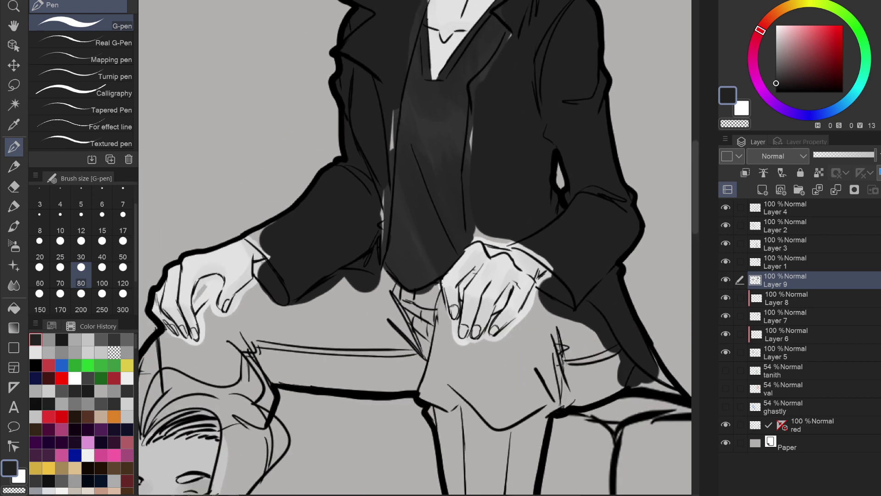
mouse_move(275, 216)
mouse_down()
mouse_move(255, 221)
mouse_move(276, 236)
mouse_up()
click(81, 248)
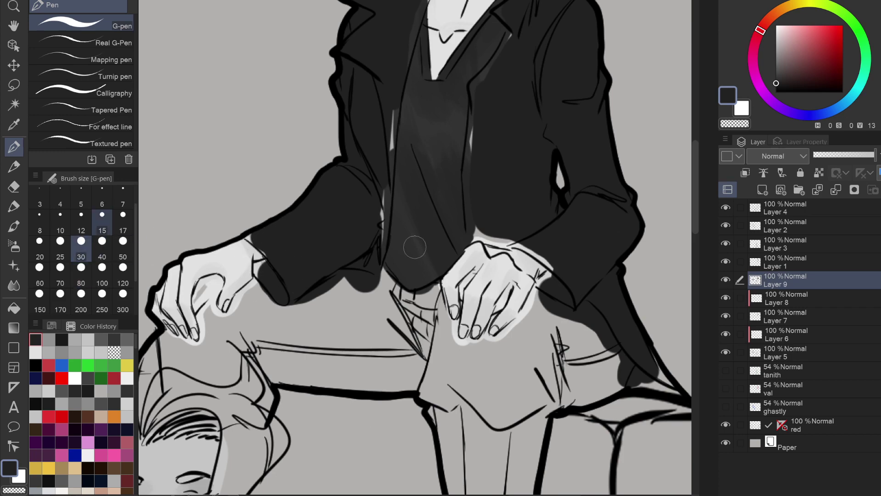
scroll(240, 244, up, 3)
mouse_move(284, 217)
mouse_down()
mouse_move(257, 224)
mouse_move(331, 285)
mouse_move(330, 297)
mouse_move(312, 290)
mouse_move(282, 300)
mouse_move(288, 325)
mouse_move(295, 275)
mouse_up()
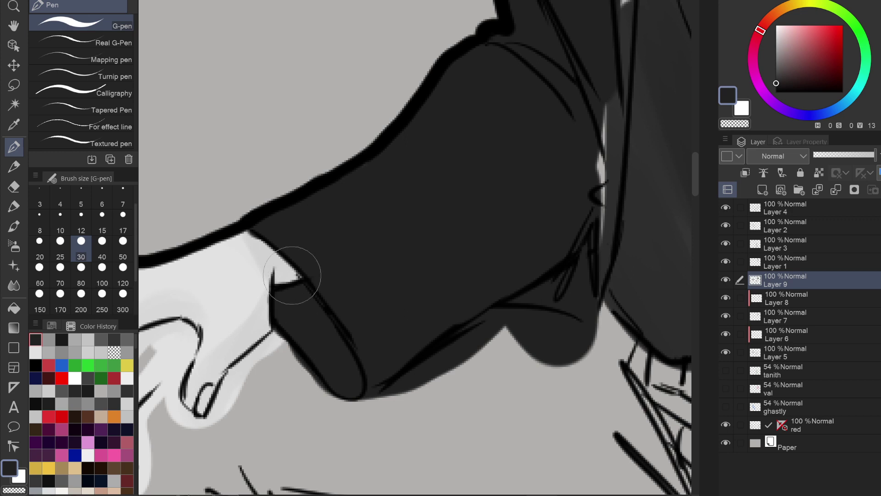
drag(413, 184, 173, 407)
mouse_move(388, 129)
mouse_down()
mouse_move(386, 236)
mouse_move(376, 179)
mouse_move(373, 348)
mouse_move(380, 238)
mouse_move(362, 409)
mouse_up()
Close the light gaps between the jacket's front edges and the shirt, and above the hand's cuff.
scroll(338, 260, down, 3)
mouse_move(366, 181)
mouse_down()
mouse_move(359, 273)
mouse_move(331, 281)
mouse_up()
drag(585, 92, 345, 228)
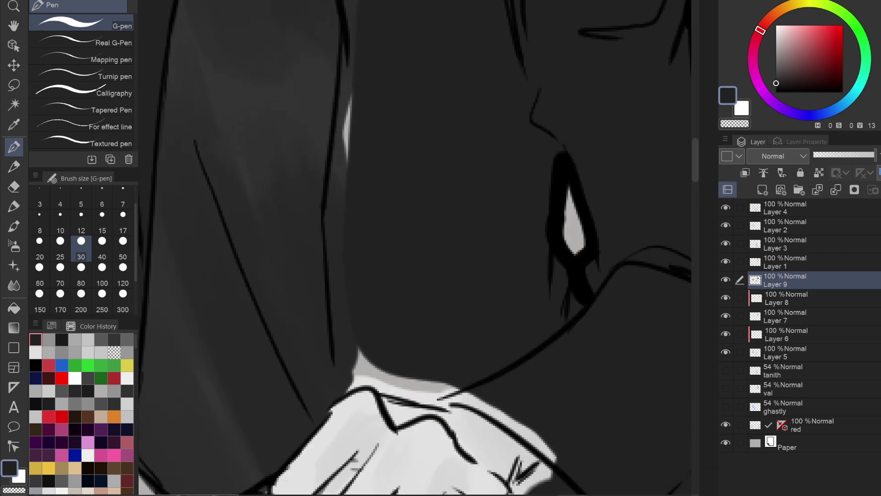
mouse_move(351, 133)
mouse_down()
mouse_move(337, 222)
mouse_move(346, 373)
mouse_move(334, 350)
mouse_up()
mouse_move(551, 449)
mouse_down()
mouse_move(549, 468)
mouse_move(531, 482)
mouse_move(554, 458)
mouse_move(506, 412)
mouse_move(379, 347)
mouse_move(386, 374)
mouse_move(399, 365)
mouse_move(363, 368)
mouse_move(358, 378)
mouse_move(427, 392)
mouse_up()
Fill the inside of the collar and lapel edges around the neck up to the line art.
drag(361, 56, 377, 238)
mouse_move(377, 192)
mouse_down()
mouse_move(372, 279)
mouse_move(369, 175)
mouse_move(419, 128)
mouse_move(368, 243)
mouse_move(417, 122)
mouse_move(477, 21)
mouse_move(458, 231)
mouse_up()
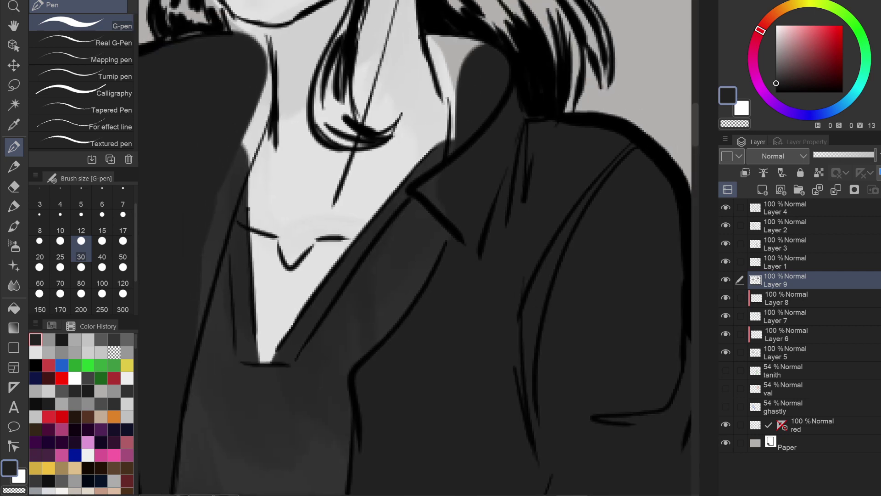
mouse_move(458, 173)
mouse_down()
mouse_move(459, 58)
mouse_move(434, 43)
mouse_move(449, 81)
mouse_move(454, 151)
mouse_up()
mouse_move(443, 61)
mouse_down()
mouse_move(470, 60)
mouse_move(461, 75)
mouse_move(547, 83)
mouse_up()
mouse_move(304, 52)
mouse_down()
mouse_move(342, 53)
mouse_move(346, 97)
mouse_move(285, 240)
mouse_up()
mouse_move(326, 157)
mouse_down()
mouse_move(301, 236)
mouse_move(335, 122)
mouse_move(292, 240)
mouse_up()
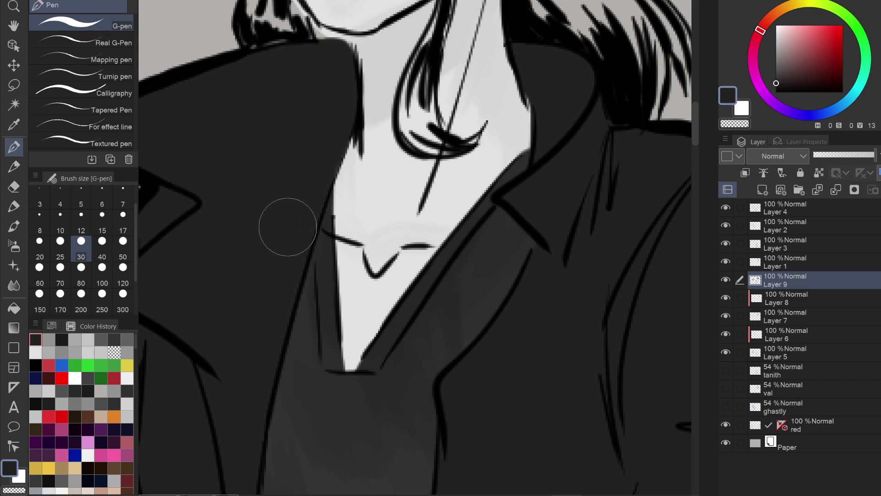
Paint the small unfilled cuff corner beside the hand resting on the thigh.
mouse_move(413, 390)
mouse_down()
mouse_move(464, 89)
mouse_move(313, 95)
mouse_move(214, 62)
mouse_up()
scroll(418, 248, down, 10)
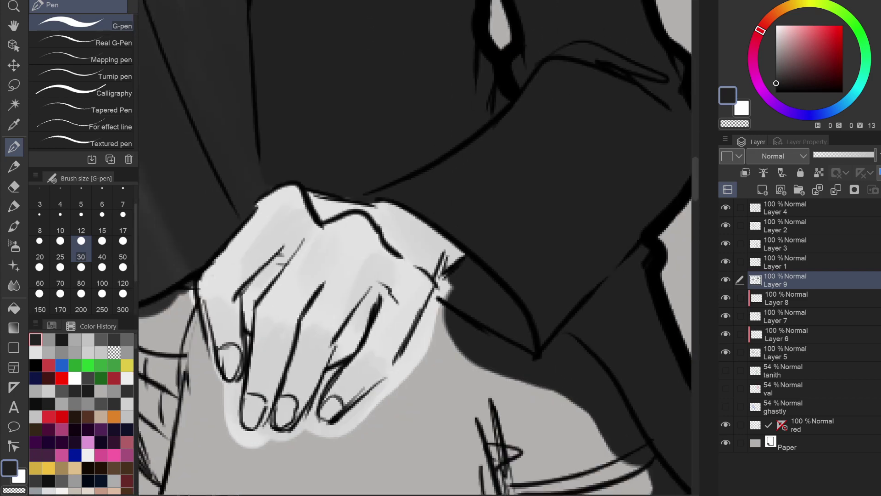
mouse_move(443, 280)
mouse_down()
mouse_move(448, 266)
mouse_move(436, 305)
mouse_up()
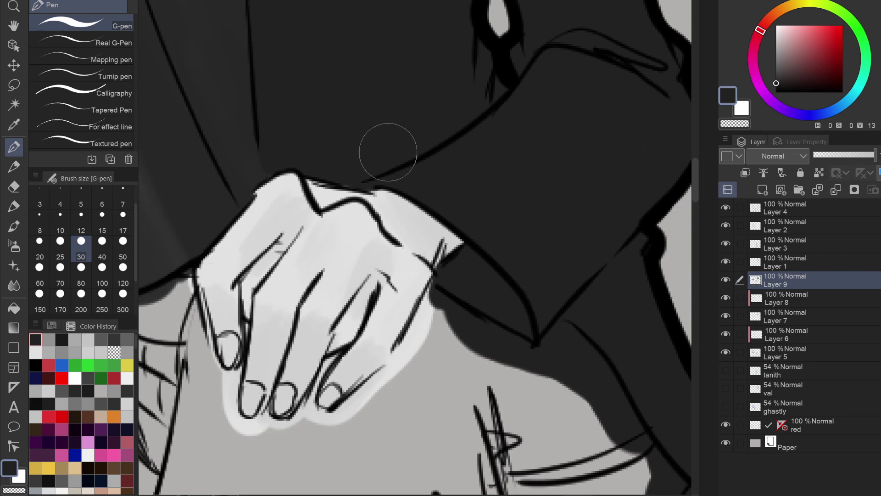
Fill the jacket tail to its pointed end where it meets the sofa arm.
scroll(335, 262, down, 6)
scroll(335, 262, up, 2)
drag(388, 220, 436, 232)
scroll(415, 248, down, 2)
scroll(415, 248, up, 5)
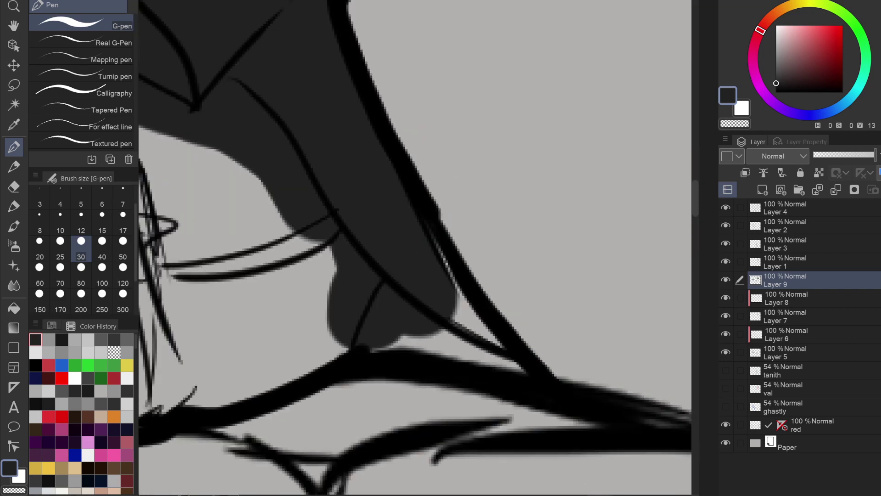
mouse_move(440, 262)
mouse_down()
mouse_move(461, 304)
mouse_move(519, 362)
mouse_move(387, 340)
mouse_move(360, 322)
mouse_move(407, 290)
mouse_move(435, 294)
mouse_move(412, 220)
mouse_up()
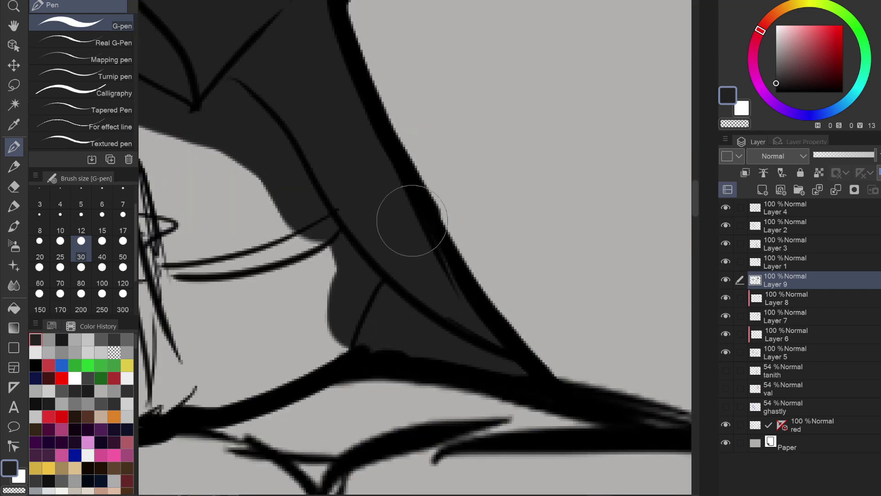
Touch up the unpainted tip of the jacket's pointed collar.
scroll(412, 221, down, 5)
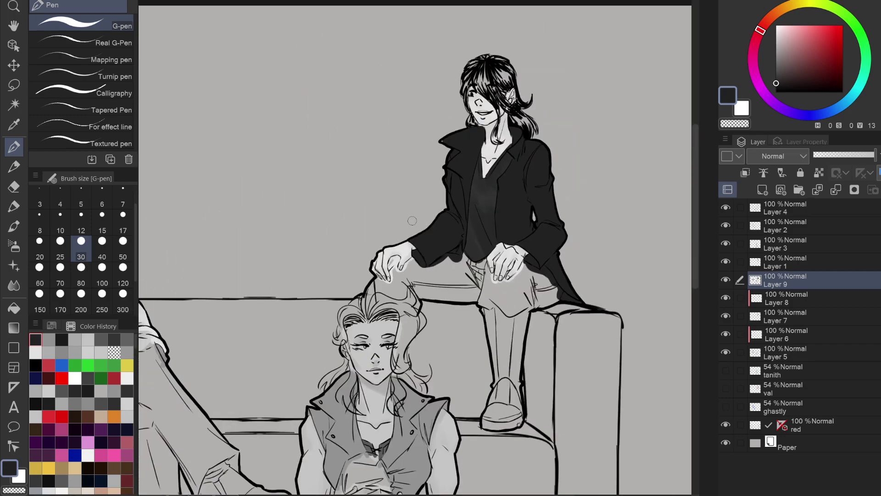
scroll(412, 221, up, 5)
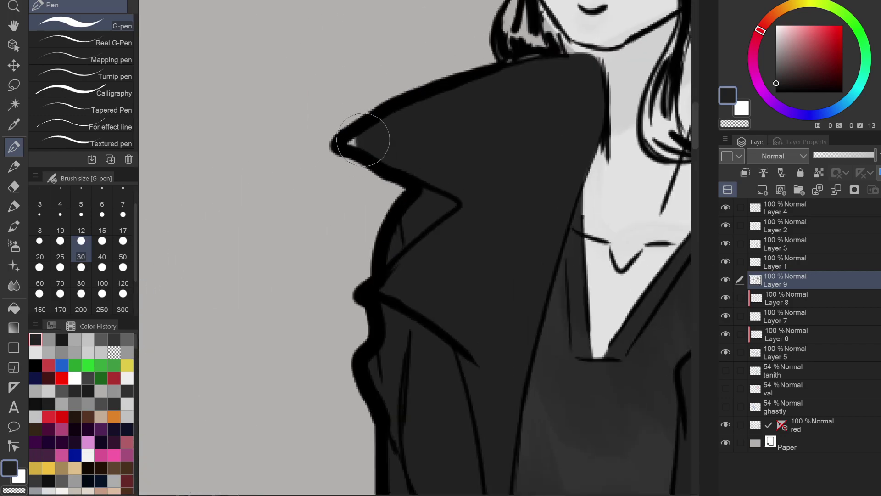
drag(363, 134, 390, 121)
scroll(390, 121, down, 5)
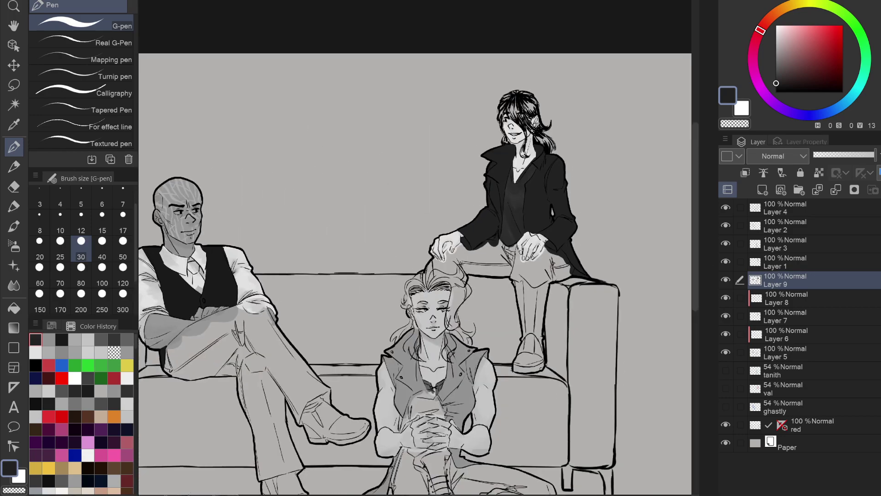
Add a clipped layer above Layer 9 and shade the jacket's tail and cuffs in black with the Watercolor brush at size 80.
click(762, 190)
click(745, 173)
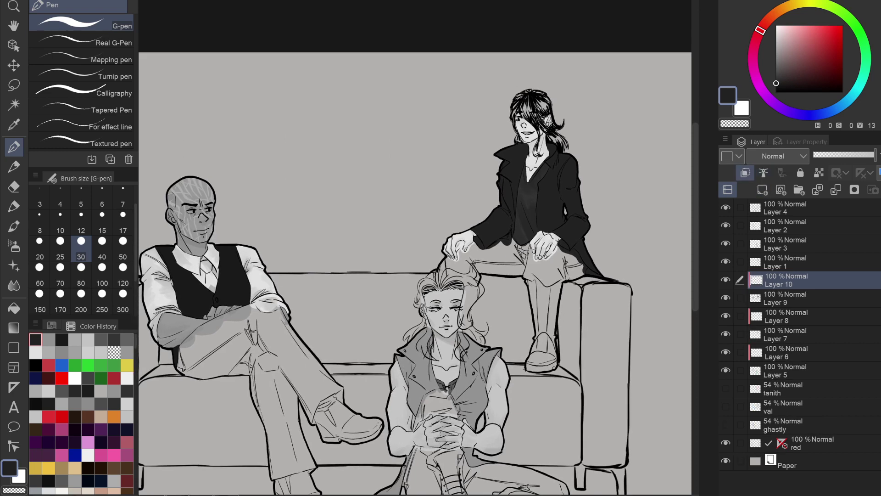
drag(780, 86, 716, 145)
scroll(670, 225, up, 4)
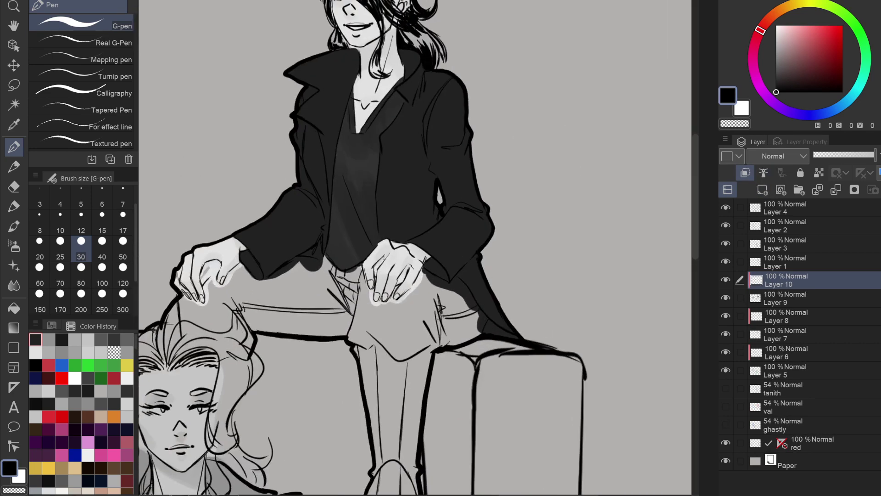
key(b)
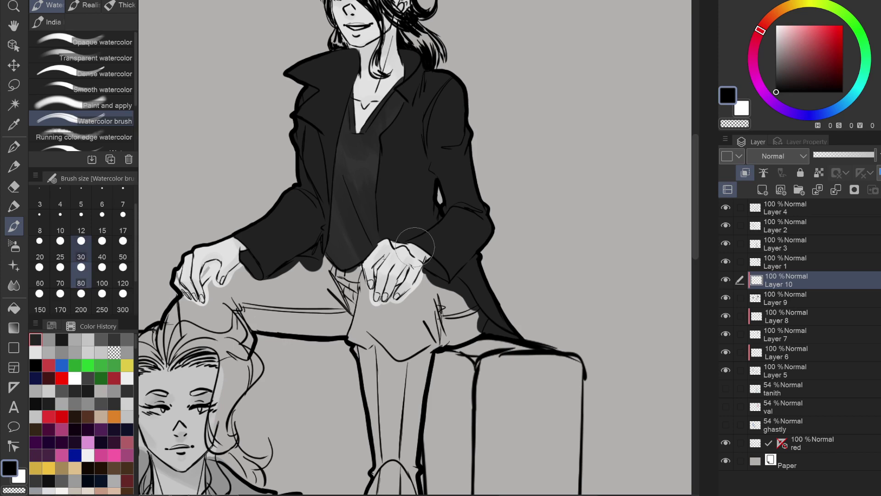
mouse_move(475, 329)
mouse_down()
mouse_move(508, 347)
mouse_move(491, 329)
mouse_up()
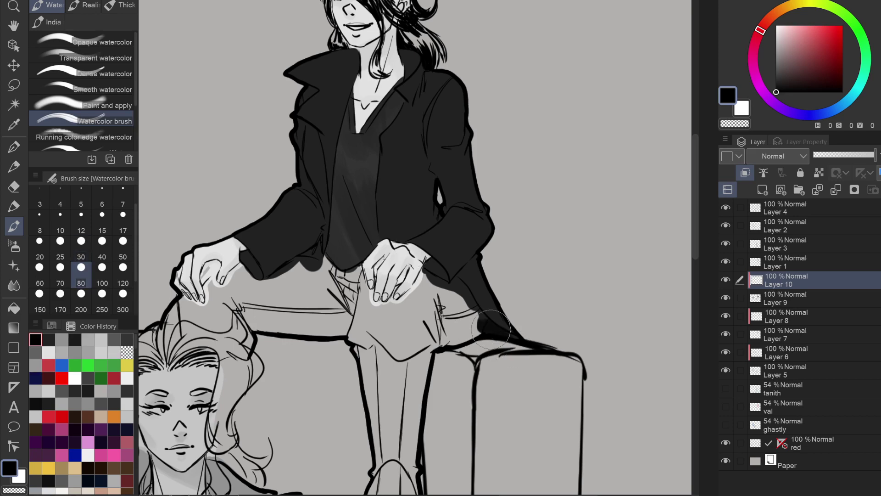
drag(252, 282, 241, 259)
drag(423, 265, 439, 283)
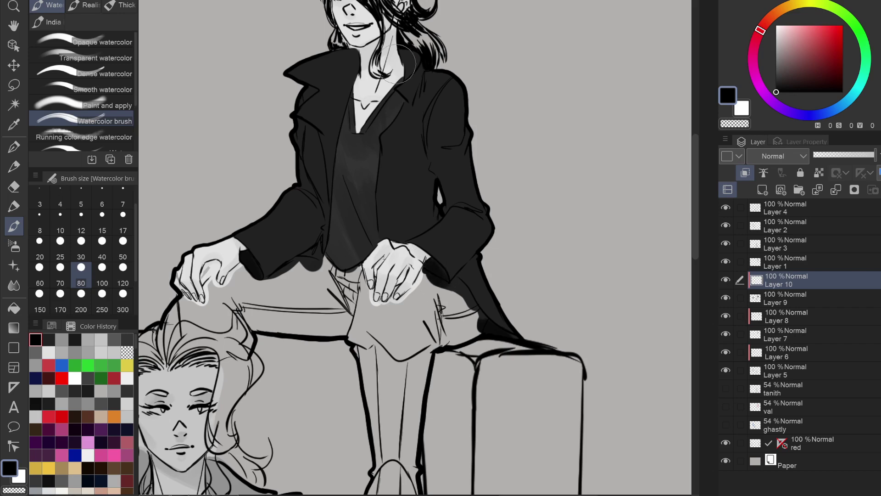
Shade the jacket's collar and lapel, the area under the arm and the bent sleeve.
mouse_move(397, 64)
mouse_down()
mouse_move(411, 57)
mouse_move(404, 67)
mouse_up()
mouse_move(332, 69)
mouse_down()
mouse_move(366, 63)
mouse_move(334, 174)
mouse_move(345, 118)
mouse_move(319, 105)
mouse_move(334, 89)
mouse_move(313, 74)
mouse_move(357, 54)
mouse_move(323, 74)
mouse_move(339, 191)
mouse_move(319, 111)
mouse_move(292, 142)
mouse_move(328, 250)
mouse_move(314, 225)
mouse_move(268, 262)
mouse_move(286, 240)
mouse_move(304, 240)
mouse_move(284, 207)
mouse_move(250, 237)
mouse_move(257, 218)
mouse_move(296, 210)
mouse_move(309, 196)
mouse_move(290, 155)
mouse_move(312, 141)
mouse_move(297, 122)
mouse_up()
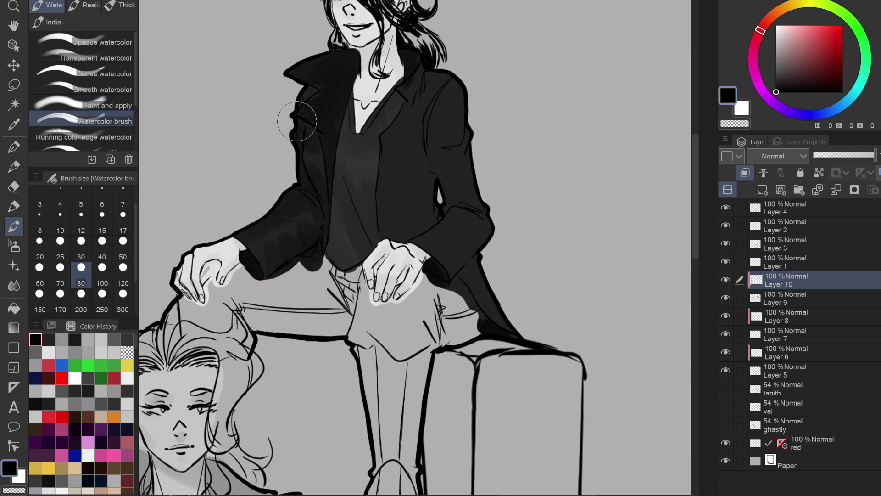
mouse_move(425, 181)
mouse_down()
mouse_move(431, 195)
mouse_move(427, 226)
mouse_move(406, 247)
mouse_move(444, 237)
mouse_move(455, 215)
mouse_move(481, 229)
mouse_move(464, 250)
mouse_move(469, 221)
mouse_up()
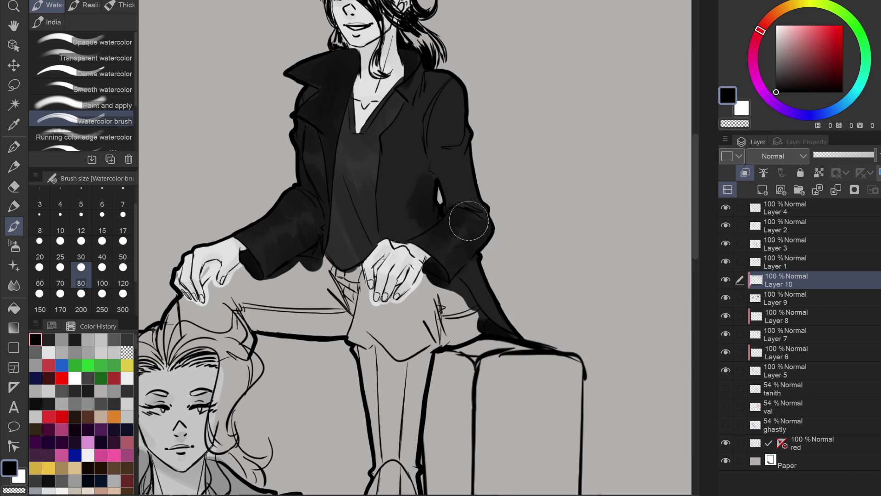
mouse_move(479, 138)
mouse_down()
mouse_move(446, 139)
mouse_move(440, 127)
mouse_move(453, 98)
mouse_move(438, 151)
mouse_move(445, 190)
mouse_move(474, 166)
mouse_up()
Deepen the black shading along the jacket's front, the lapel below the neck and the tail.
mouse_move(435, 102)
mouse_down()
mouse_move(444, 65)
mouse_move(417, 83)
mouse_move(419, 120)
mouse_move(396, 124)
mouse_move(399, 112)
mouse_move(411, 146)
mouse_move(377, 223)
mouse_move(396, 173)
mouse_move(405, 192)
mouse_move(389, 227)
mouse_move(406, 232)
mouse_move(415, 211)
mouse_move(399, 233)
mouse_move(416, 199)
mouse_move(427, 214)
mouse_move(423, 134)
mouse_move(427, 156)
mouse_move(406, 162)
mouse_move(383, 131)
mouse_move(321, 204)
mouse_up()
mouse_move(326, 253)
mouse_down()
mouse_move(327, 201)
mouse_move(316, 194)
mouse_move(335, 216)
mouse_move(322, 159)
mouse_move(335, 116)
mouse_up()
mouse_move(343, 75)
mouse_down()
mouse_move(347, 131)
mouse_move(339, 65)
mouse_move(345, 146)
mouse_up()
mouse_move(488, 280)
mouse_down()
mouse_move(509, 329)
mouse_move(465, 283)
mouse_move(486, 254)
mouse_up()
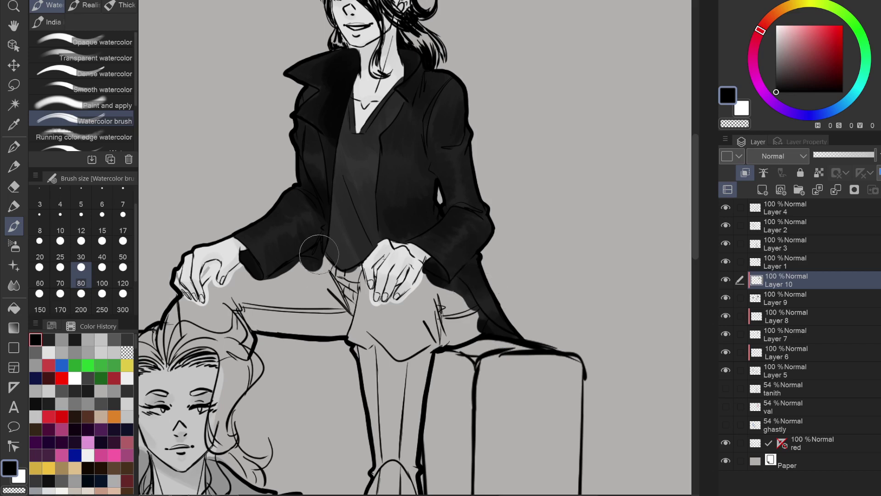
drag(388, 211, 468, 239)
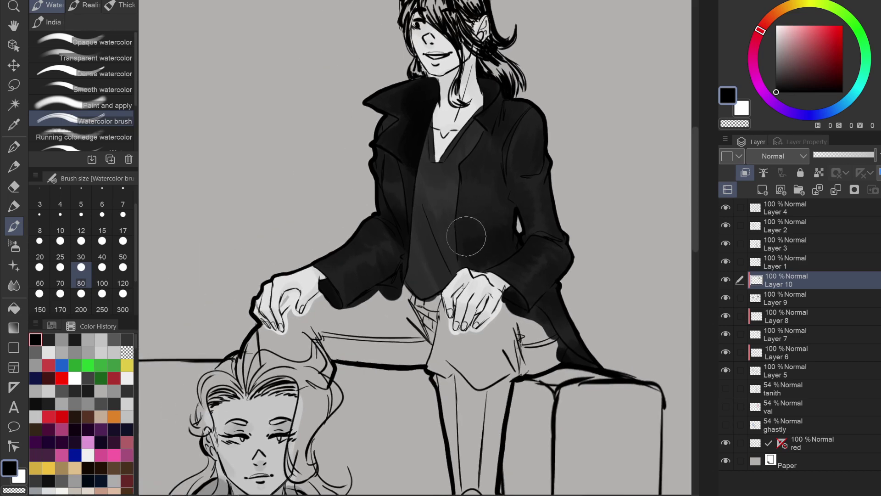
scroll(499, 219, down, 3)
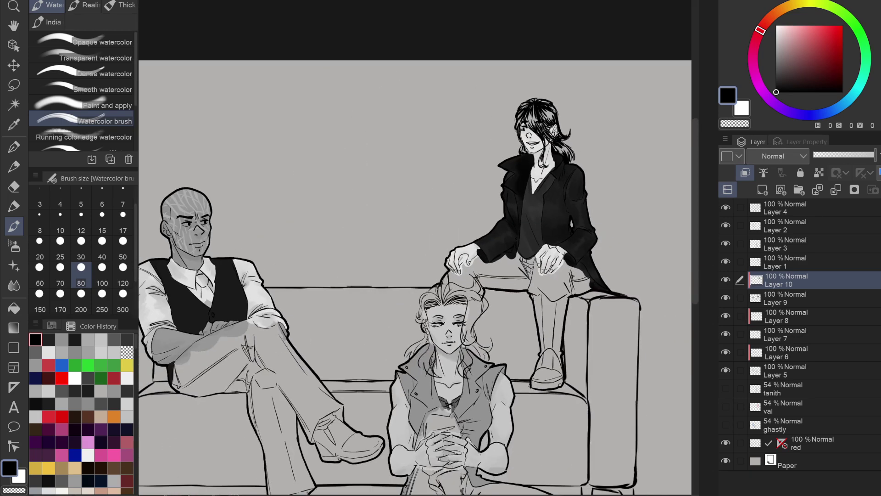
Sample the lighter Ghastly vest grey from the palette and brush highlights onto both sides of the bald man's vest at size 30.
scroll(416, 275, down, 2)
scroll(365, 295, up, 4)
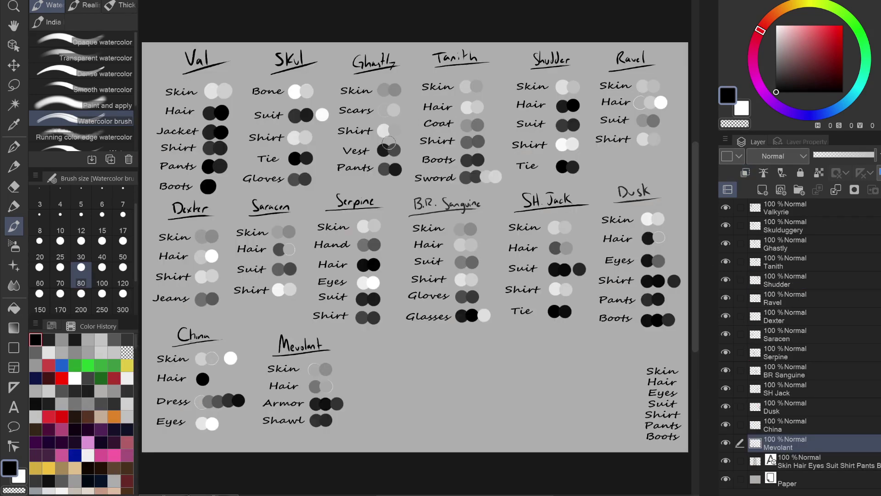
alt+click(393, 146)
key(ctrl+Tab)
key(bracketleft)
key(bracketleft)
key(bracketleft)
key(bracketleft)
key(bracketleft)
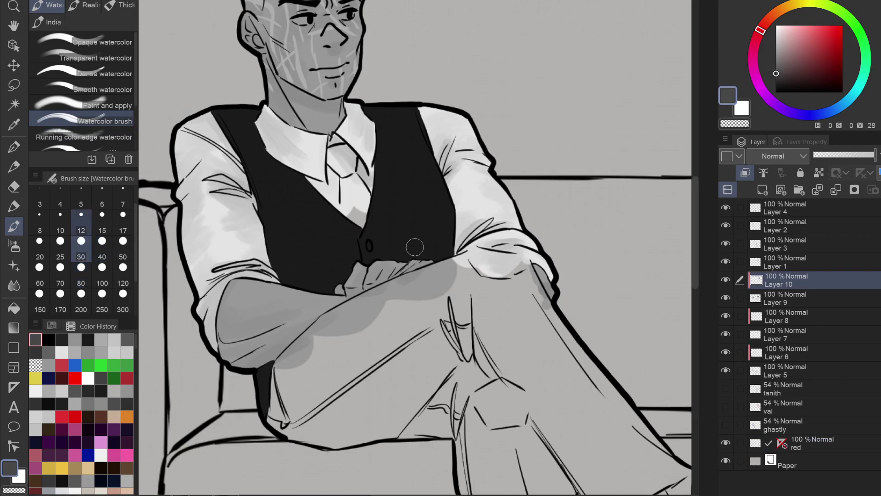
mouse_move(395, 117)
mouse_down()
mouse_move(411, 190)
mouse_move(394, 205)
mouse_move(431, 217)
mouse_move(418, 229)
mouse_move(427, 248)
mouse_up()
mouse_move(261, 149)
mouse_down()
mouse_move(325, 229)
mouse_move(313, 242)
mouse_move(320, 271)
mouse_up()
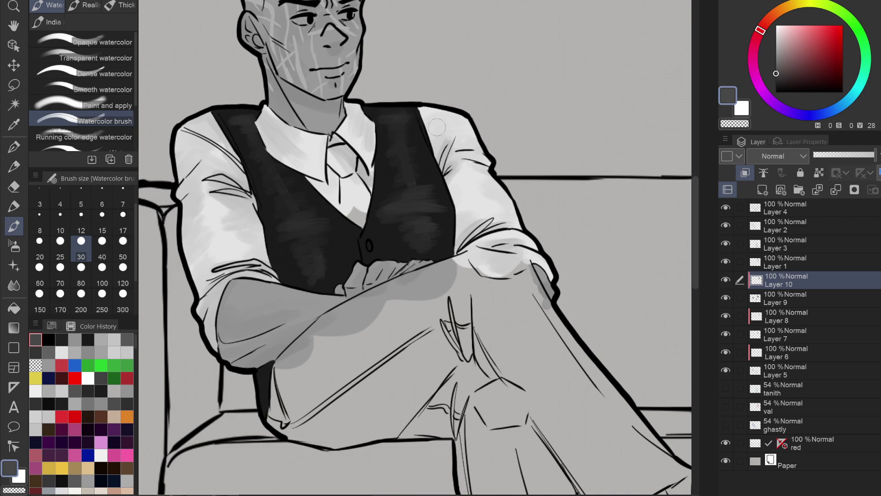
Add more grey highlight strokes across the chest of the vest, on the side of his bent arm.
scroll(431, 252, down, 4)
scroll(429, 264, up, 5)
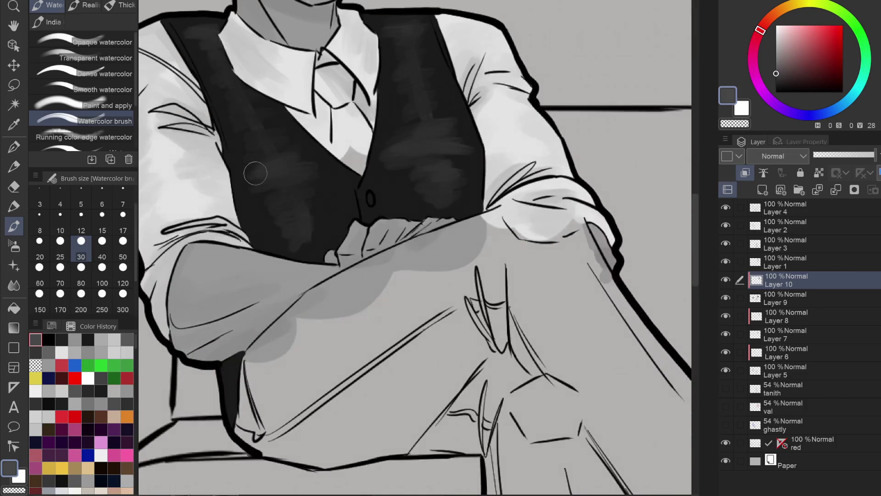
drag(255, 174, 305, 177)
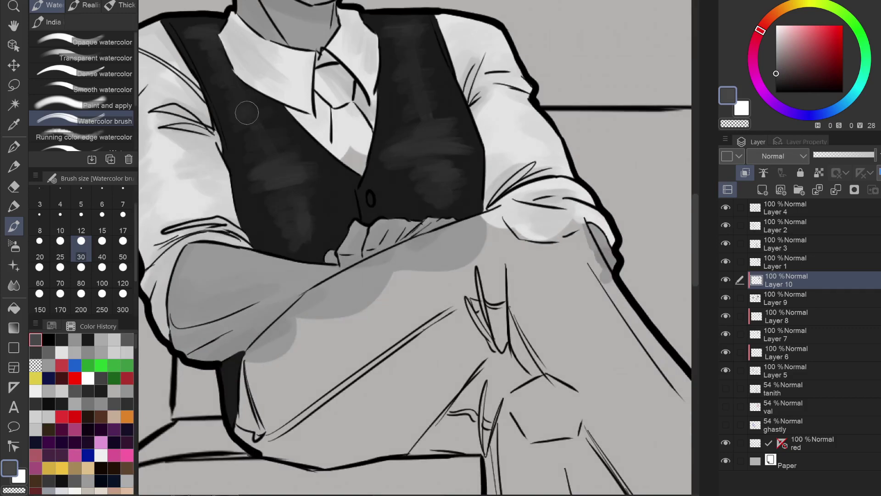
Sample the darker Tanith coat grey and shade the side of the floor-sitting woman's sleeveless coat with the Watercolor brush at size 80.
scroll(451, 227, down, 5)
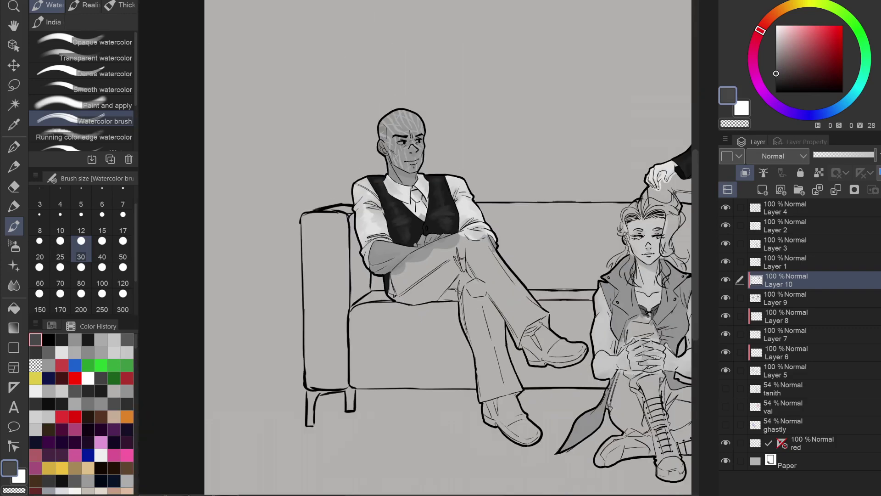
drag(451, 227, 257, 181)
scroll(499, 274, up, 2)
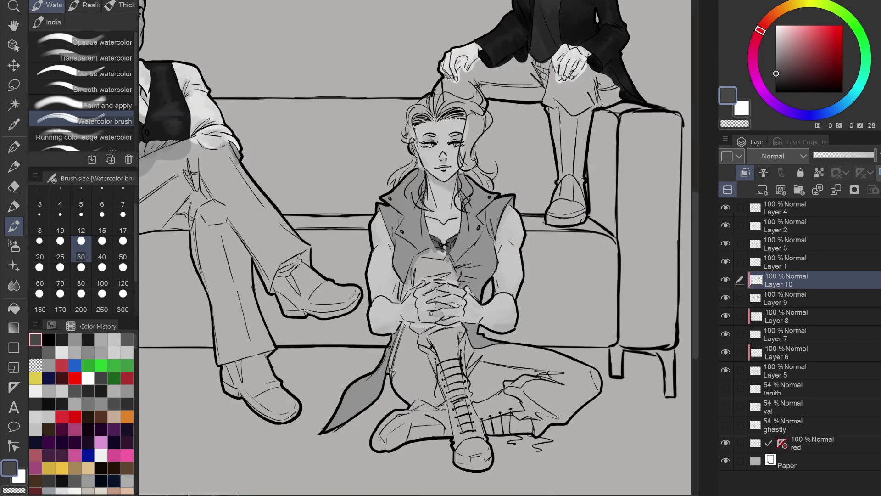
key(ctrl+Tab)
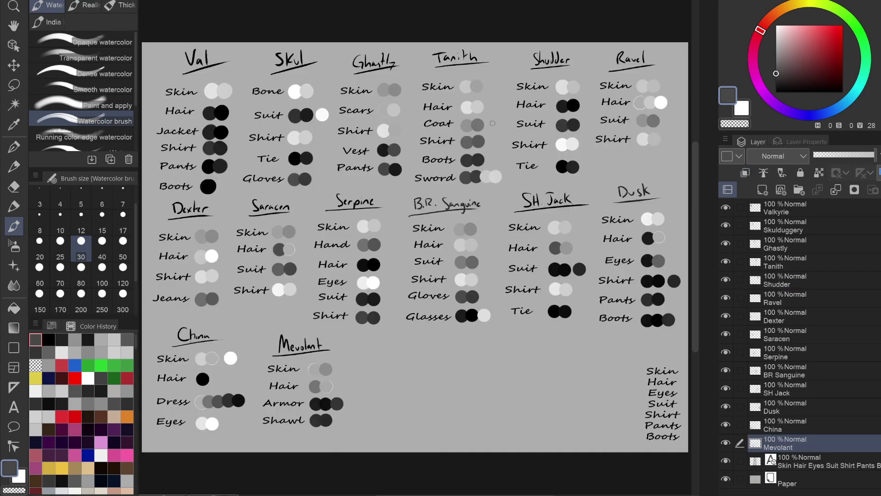
alt+click(474, 123)
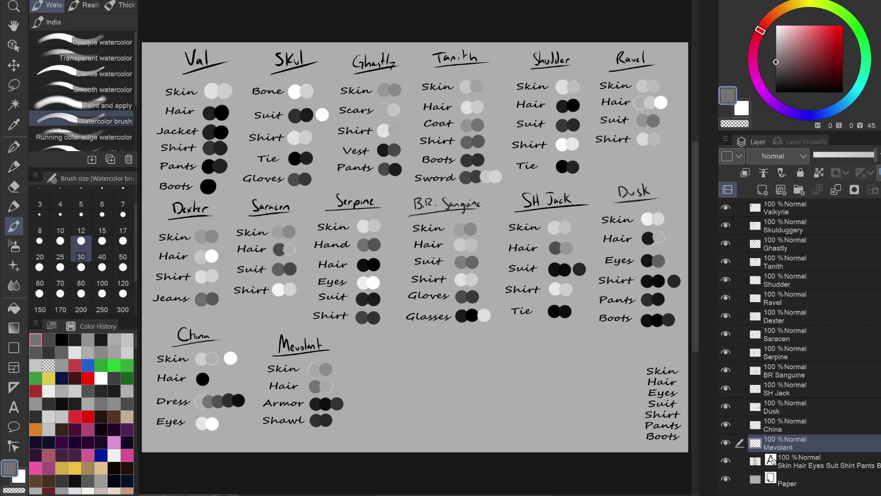
key(ctrl+Tab)
drag(471, 303, 431, 245)
scroll(431, 245, up, 3)
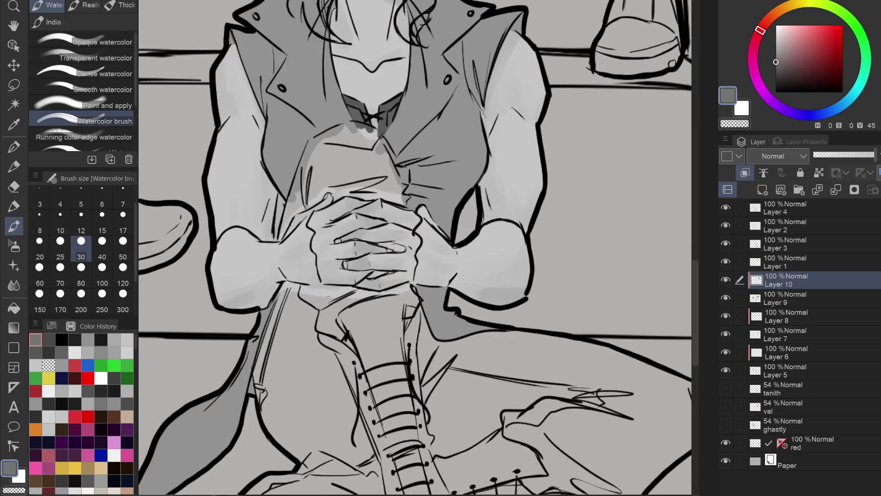
click(81, 272)
mouse_move(370, 192)
mouse_down()
mouse_move(438, 214)
mouse_move(427, 183)
mouse_move(453, 155)
mouse_up()
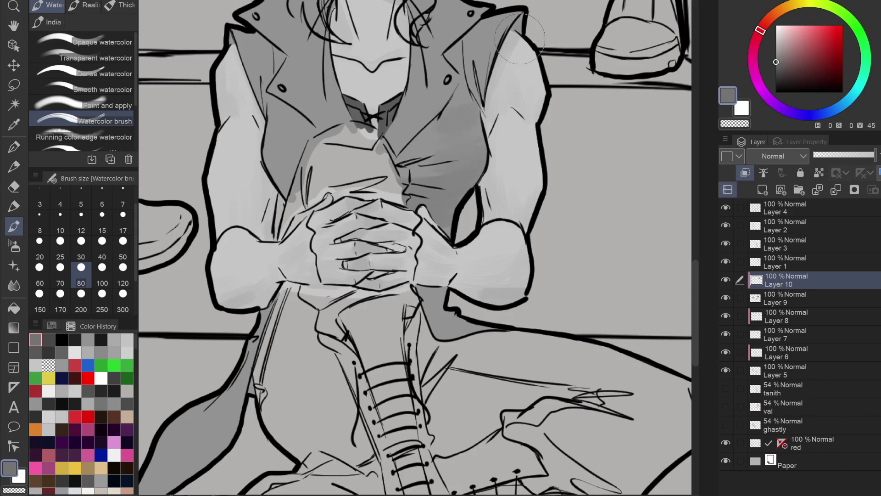
Shade the sleeveless coat's armholes, lapels and front panels in the same grey.
mouse_move(242, 97)
mouse_down()
mouse_move(241, 51)
mouse_move(262, 68)
mouse_up()
mouse_move(514, 81)
mouse_down()
mouse_move(489, 55)
mouse_move(502, 63)
mouse_up()
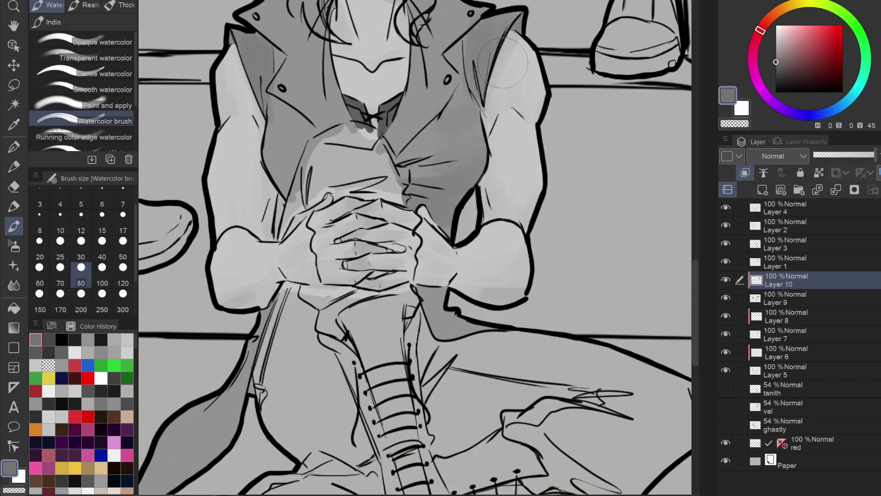
mouse_move(276, 157)
mouse_down()
mouse_move(294, 179)
mouse_move(291, 111)
mouse_up()
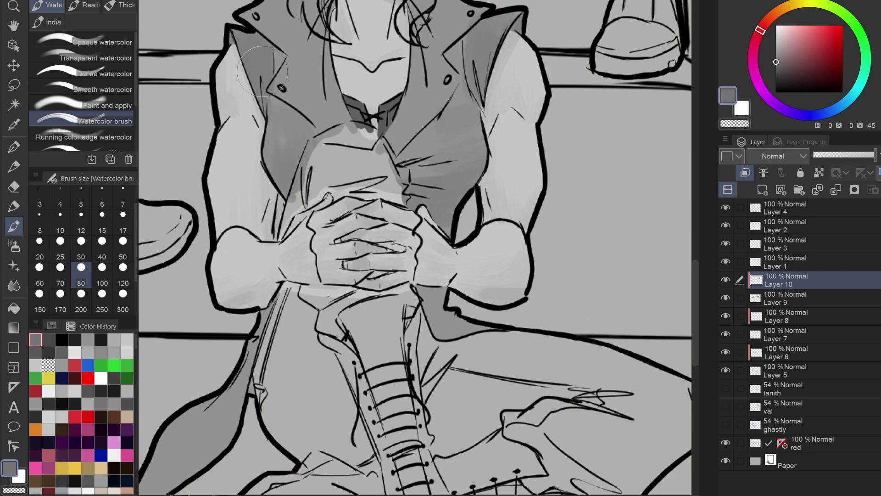
drag(262, 71, 344, 63)
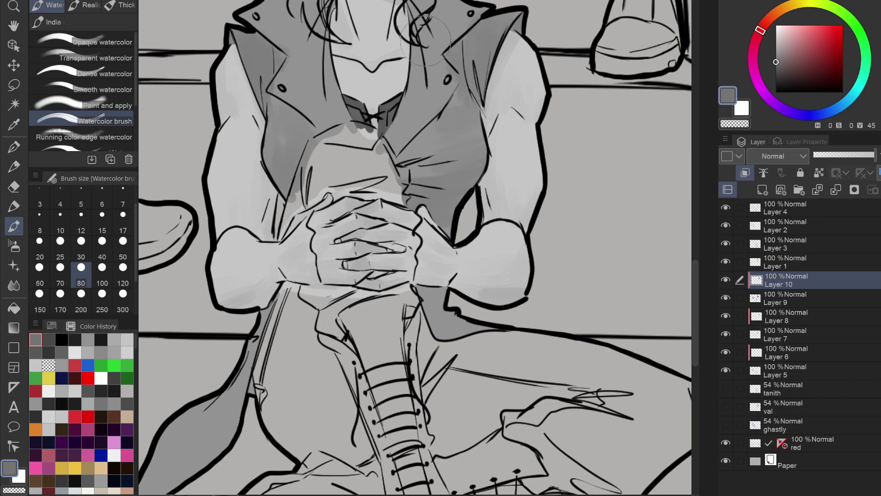
drag(426, 41, 437, 140)
mouse_move(329, 71)
mouse_down()
mouse_move(303, 138)
mouse_move(342, 216)
mouse_move(276, 133)
mouse_move(314, 171)
mouse_up()
mouse_move(436, 92)
mouse_down()
mouse_move(449, 123)
mouse_move(438, 130)
mouse_move(404, 213)
mouse_move(408, 95)
mouse_move(473, 122)
mouse_move(410, 213)
mouse_up()
Shade the coat's pointed tail and the coat section below her elbow.
mouse_move(287, 477)
mouse_down()
mouse_move(371, 256)
mouse_move(403, 222)
mouse_up()
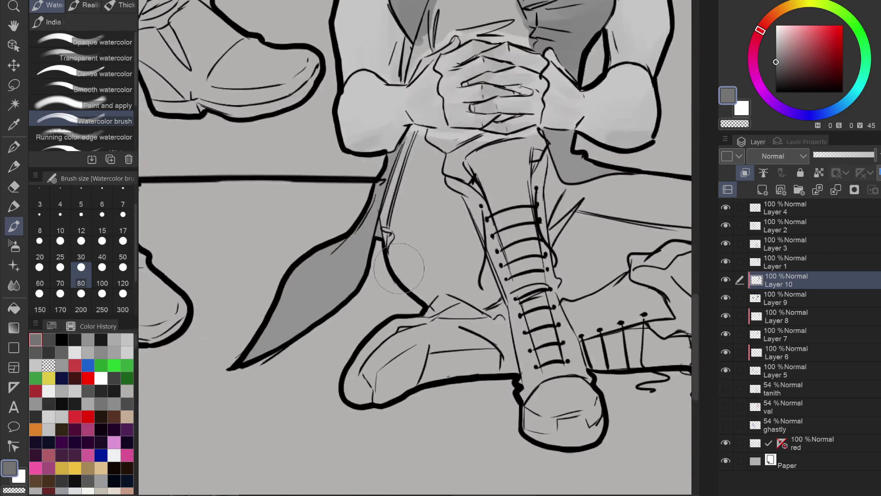
mouse_move(366, 198)
mouse_down()
mouse_move(322, 278)
mouse_move(271, 317)
mouse_move(299, 315)
mouse_move(368, 220)
mouse_up()
mouse_move(555, 165)
mouse_down()
mouse_move(574, 149)
mouse_move(599, 161)
mouse_up()
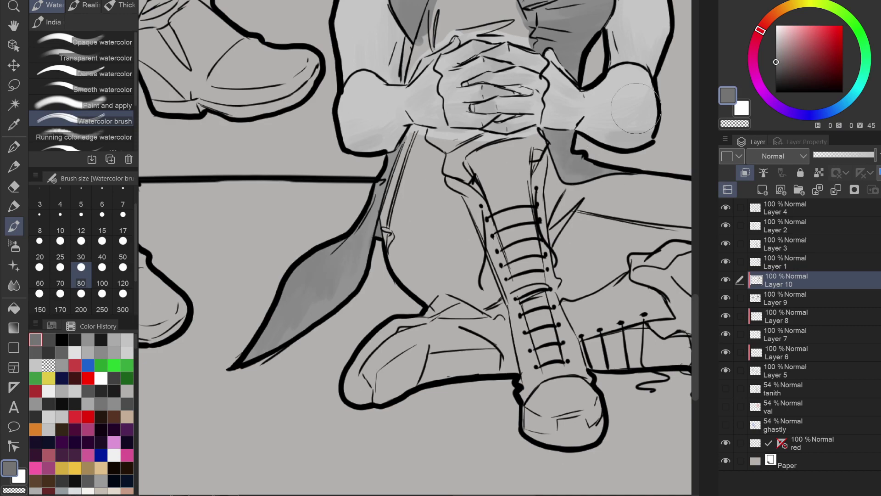
drag(637, 108, 455, 294)
scroll(636, 108, down, 3)
scroll(636, 109, up, 4)
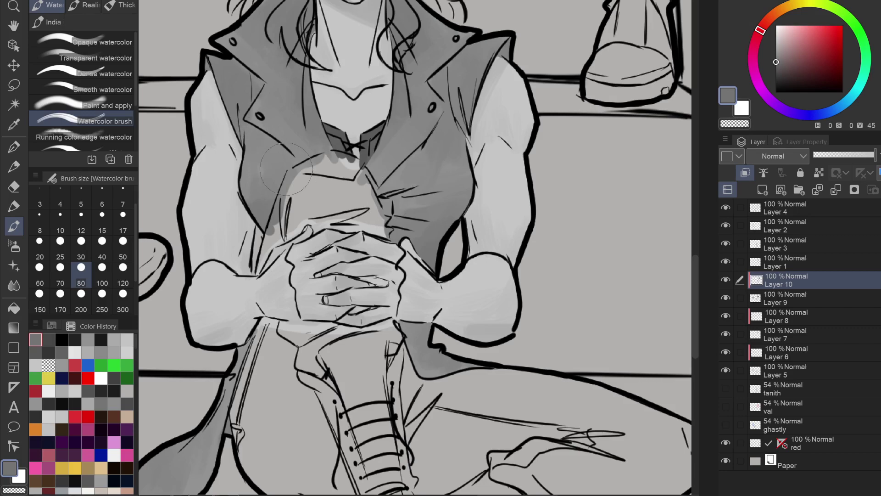
scroll(454, 238, down, 5)
drag(413, 234, 455, 269)
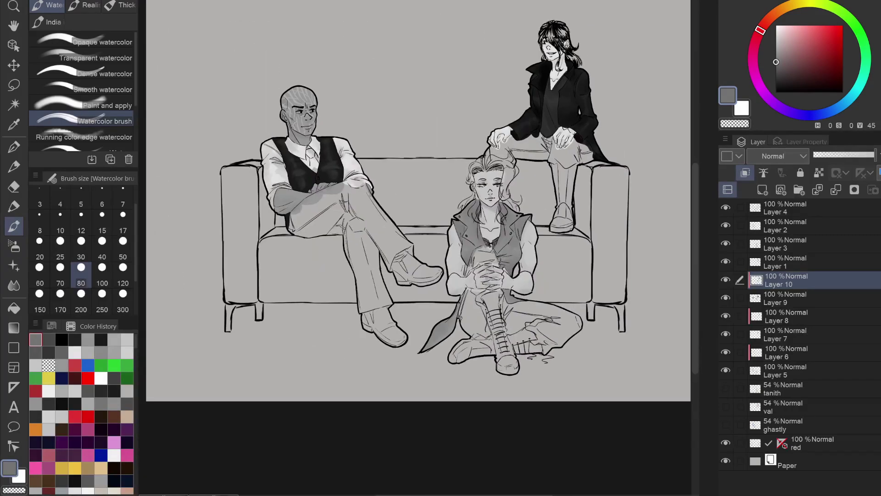
Add a new layer above Layer 10 and block in the bald man's trousers in the lighter Ghastly pants grey with the Marker pen at size 80.
scroll(455, 269, up, 1)
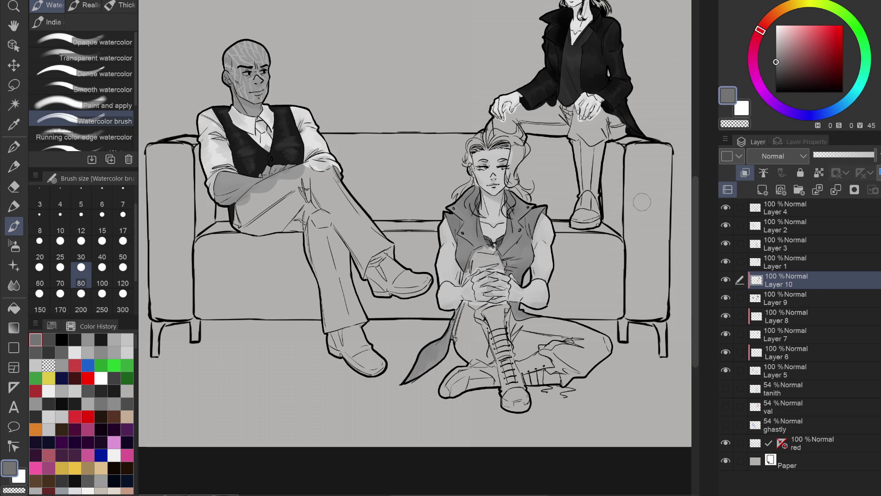
key(ctrl+shift+n)
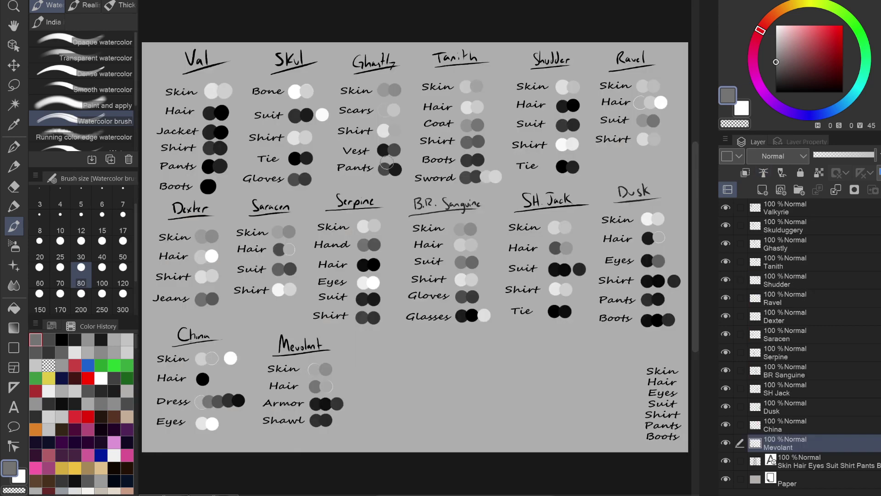
alt+click(386, 164)
key(ctrl+Tab)
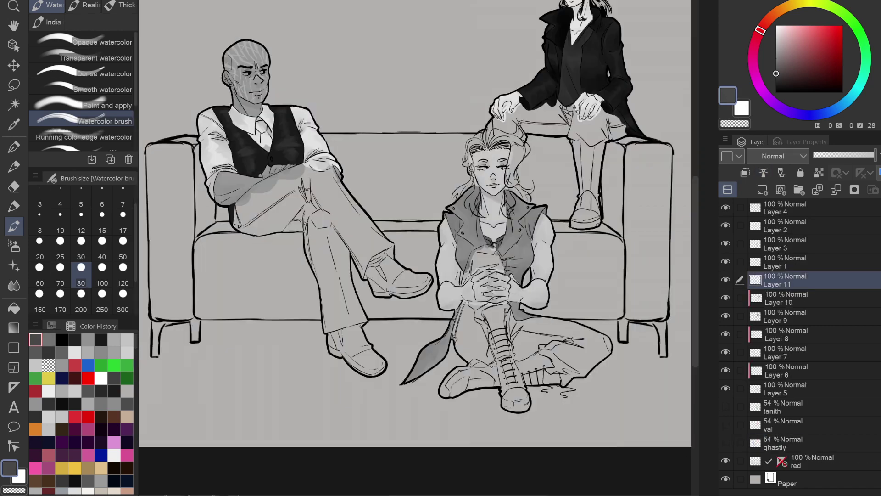
scroll(316, 251, up, 3)
click(14, 207)
click(80, 274)
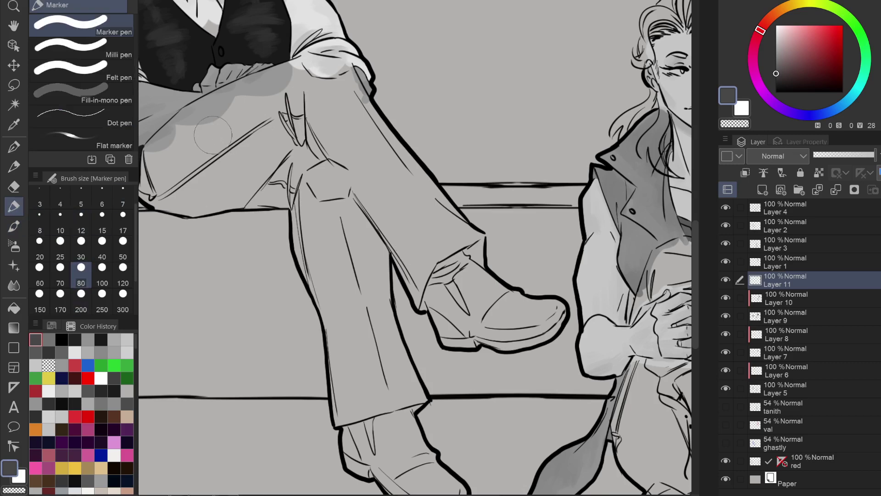
mouse_move(246, 99)
mouse_down()
mouse_move(186, 177)
mouse_move(321, 216)
mouse_move(353, 381)
mouse_move(370, 269)
mouse_up()
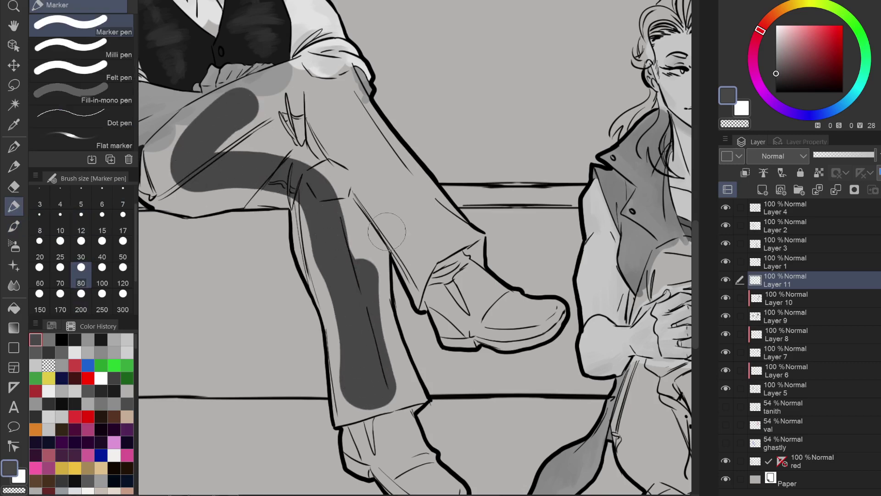
mouse_move(427, 287)
mouse_down()
mouse_move(443, 271)
mouse_move(423, 199)
mouse_move(337, 103)
mouse_move(290, 84)
mouse_move(222, 142)
mouse_move(374, 177)
mouse_move(417, 235)
mouse_up()
mouse_move(315, 207)
mouse_down()
mouse_move(350, 330)
mouse_move(387, 380)
mouse_move(374, 409)
mouse_move(350, 290)
mouse_up()
mouse_move(217, 128)
mouse_down()
mouse_move(175, 154)
mouse_move(242, 183)
mouse_move(293, 190)
mouse_up()
mouse_move(313, 151)
mouse_down()
mouse_move(405, 186)
mouse_move(339, 156)
mouse_up()
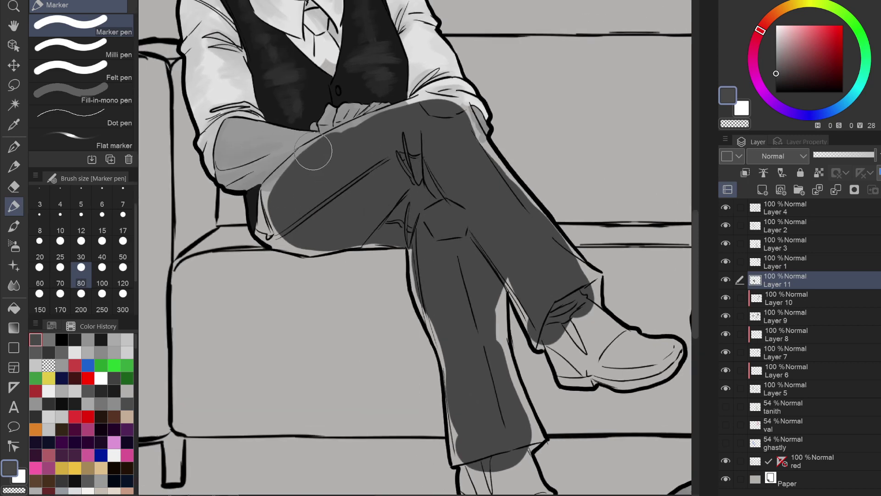
Fill the trousers up to the outline at the hip and under the thigh with the Marker pen at size 30.
scroll(303, 152, up, 5)
click(81, 248)
mouse_move(261, 165)
mouse_down()
mouse_move(221, 132)
mouse_move(306, 46)
mouse_move(215, 150)
mouse_move(208, 275)
mouse_move(240, 296)
mouse_move(202, 267)
mouse_move(221, 214)
mouse_move(235, 210)
mouse_move(294, 287)
mouse_move(289, 271)
mouse_move(245, 300)
mouse_move(347, 319)
mouse_move(401, 304)
mouse_up()
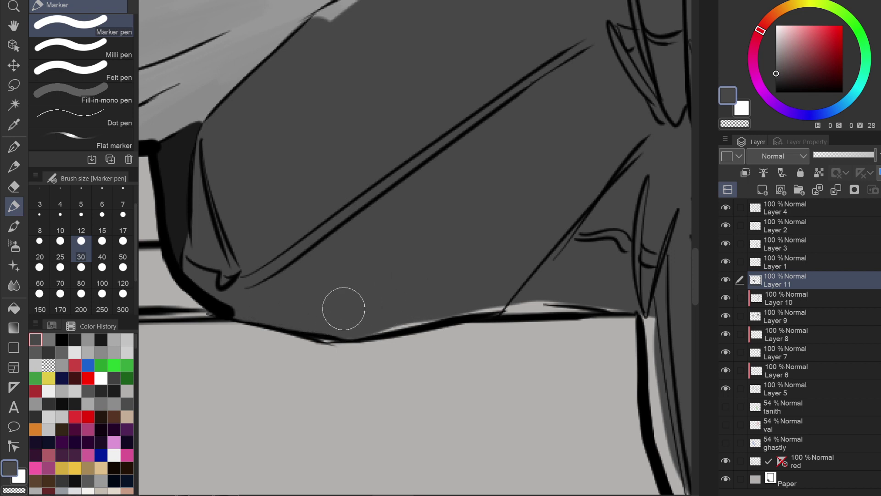
drag(355, 321, 435, 303)
drag(331, 339, 436, 322)
Rotate the canvas and fill the remaining gaps along the thigh's underside as far as the knee crease.
key(asciicircum)
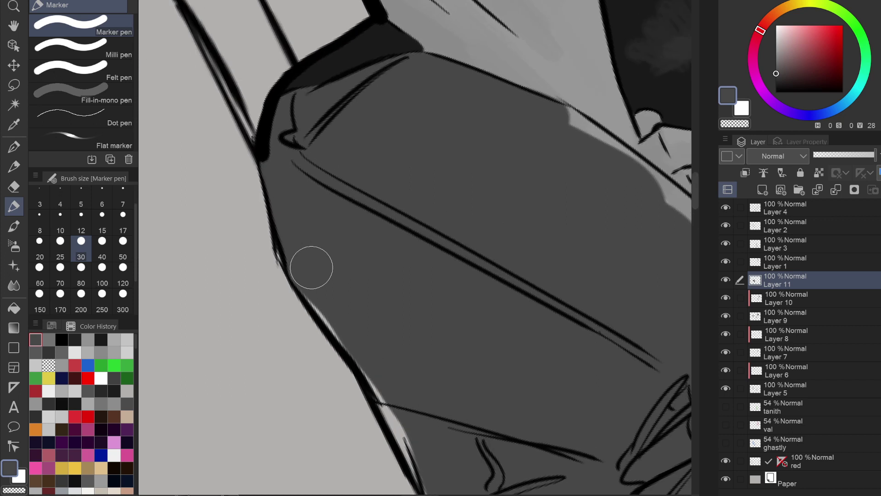
drag(313, 265, 340, 317)
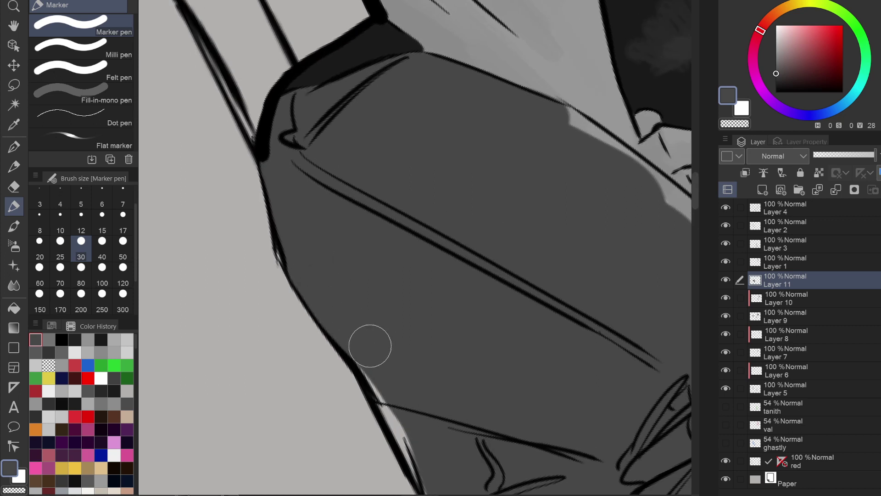
drag(370, 345, 432, 460)
drag(370, 406, 278, 231)
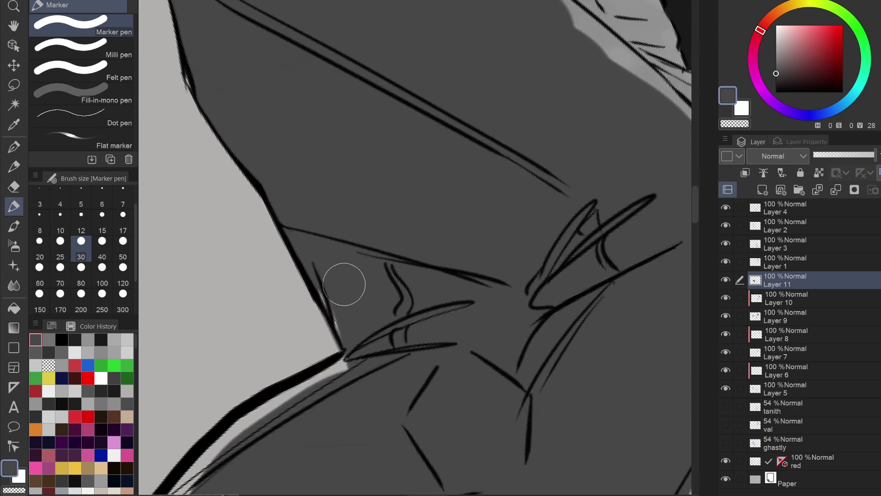
drag(344, 284, 363, 337)
Fill the outer edge of the planted trouser leg from the knee down to the hem.
scroll(336, 302, down, 5)
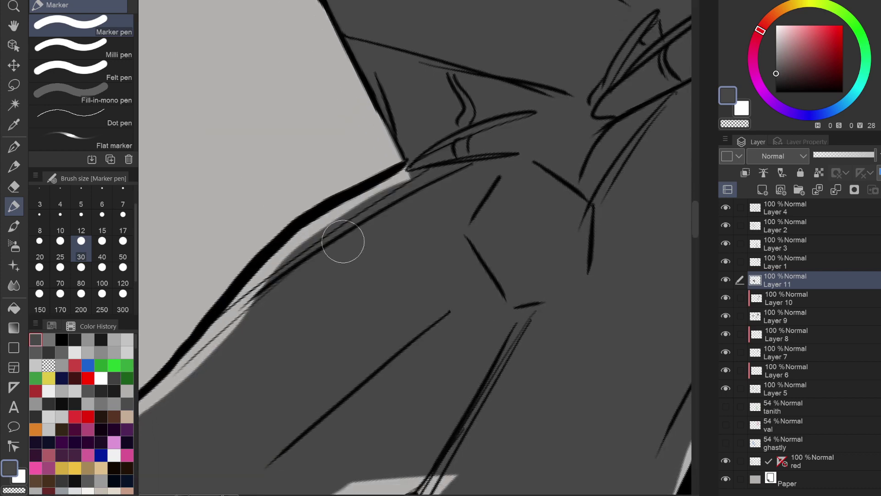
mouse_move(344, 240)
mouse_down()
mouse_move(324, 235)
mouse_move(433, 175)
mouse_move(290, 262)
mouse_move(238, 318)
mouse_move(187, 353)
mouse_up()
scroll(187, 353, down, 5)
scroll(429, 173, down, 3)
mouse_move(428, 173)
mouse_down()
mouse_move(412, 162)
mouse_move(365, 201)
mouse_move(211, 289)
mouse_move(166, 329)
mouse_up()
scroll(210, 222, down, 3)
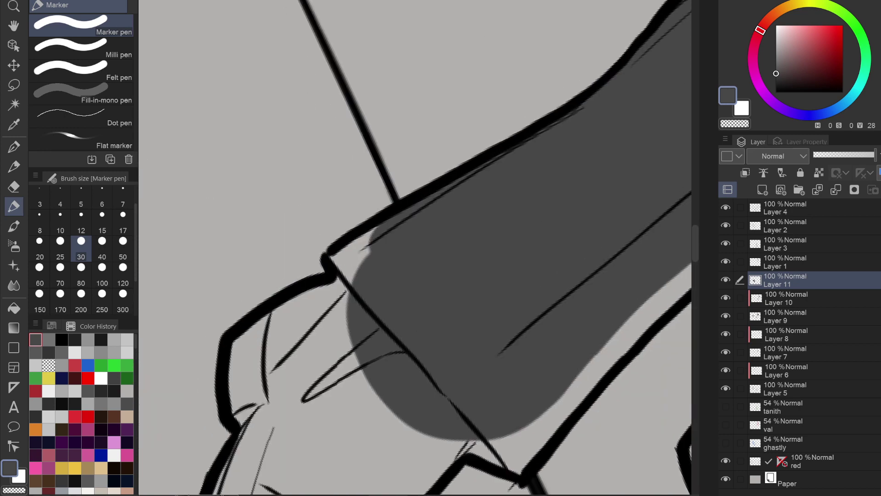
mouse_move(410, 220)
mouse_down()
mouse_move(355, 264)
mouse_move(483, 425)
mouse_move(523, 456)
mouse_move(634, 243)
mouse_move(378, 241)
mouse_up()
Fill the unpainted inner edge of the planted trouser leg up to where the crossed leg overlaps it.
mouse_move(655, 181)
mouse_down()
mouse_move(641, 184)
mouse_move(531, 315)
mouse_move(530, 350)
mouse_up()
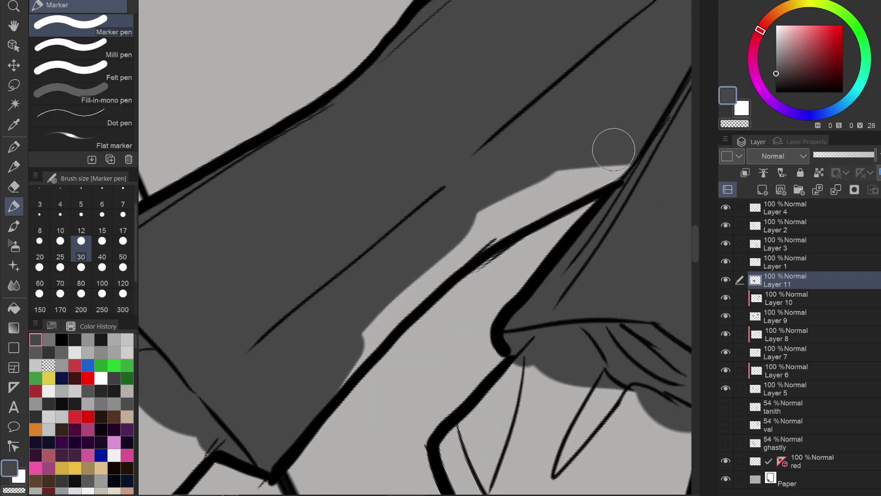
mouse_move(612, 147)
mouse_down()
mouse_move(400, 273)
mouse_move(348, 327)
mouse_move(317, 384)
mouse_move(458, 241)
mouse_move(404, 299)
mouse_move(502, 212)
mouse_move(431, 266)
mouse_move(567, 178)
mouse_move(540, 165)
mouse_up()
scroll(505, 321, down, 3)
drag(519, 303, 289, 321)
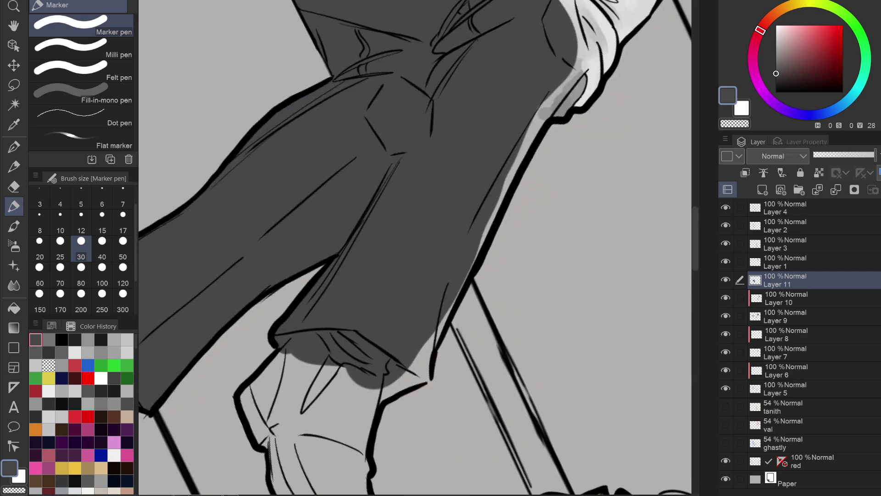
Fill the outer edge of the crossed trouser leg between the hem and the knee.
scroll(436, 312, up, 3)
mouse_move(348, 413)
mouse_down()
mouse_move(337, 442)
mouse_move(421, 391)
mouse_move(432, 271)
mouse_move(427, 347)
mouse_move(476, 238)
mouse_move(417, 388)
mouse_move(423, 395)
mouse_move(496, 175)
mouse_move(492, 201)
mouse_move(549, 76)
mouse_up()
mouse_move(563, 35)
mouse_down()
mouse_move(440, 157)
mouse_move(388, 188)
mouse_up()
mouse_move(463, 87)
mouse_down()
mouse_move(419, 142)
mouse_move(385, 230)
mouse_up()
Fill the trouser edge around the crossed knee where it meets the rolled shirt sleeve and the vest.
scroll(379, 196, up, 4)
scroll(379, 196, right, 2)
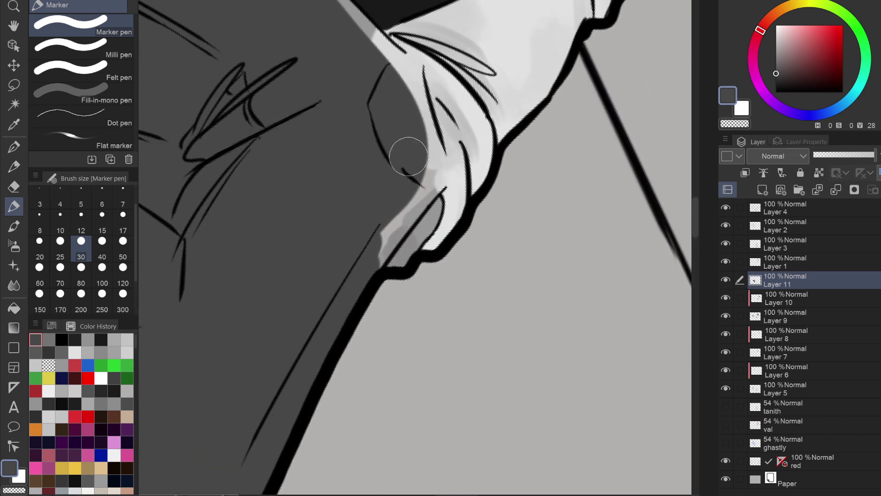
mouse_move(408, 156)
mouse_down()
mouse_move(421, 173)
mouse_move(351, 281)
mouse_up()
drag(426, 169, 365, 255)
scroll(332, 207, up, 5)
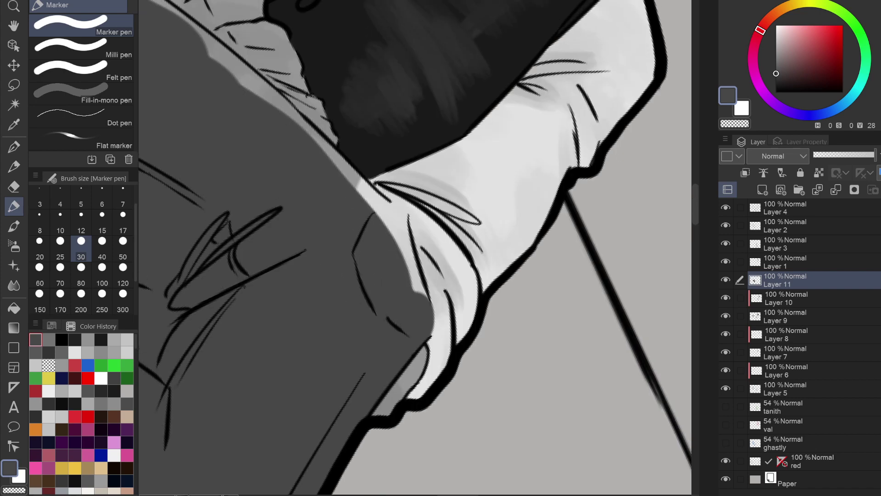
mouse_move(286, 141)
mouse_down()
mouse_move(386, 225)
mouse_move(394, 263)
mouse_move(451, 376)
mouse_up()
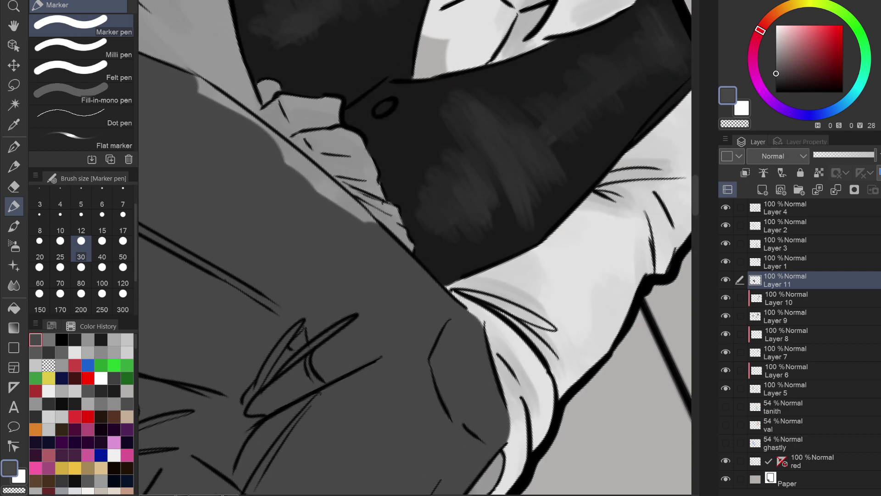
Fill the remaining upper edge of the crossed thigh where it meets the man's forearm and folded hands.
mouse_move(261, 158)
mouse_down()
mouse_move(344, 218)
mouse_move(295, 172)
mouse_move(337, 215)
mouse_up()
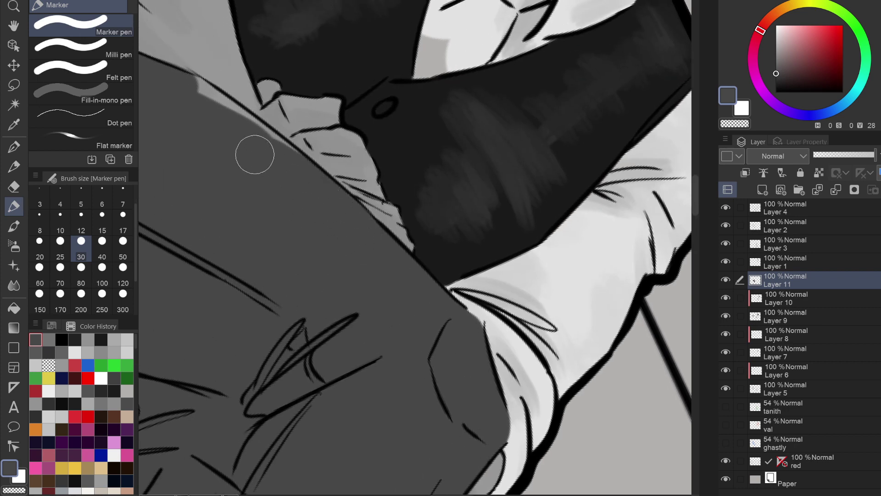
mouse_move(180, 92)
mouse_down()
mouse_move(256, 144)
mouse_move(223, 125)
mouse_move(291, 167)
mouse_up()
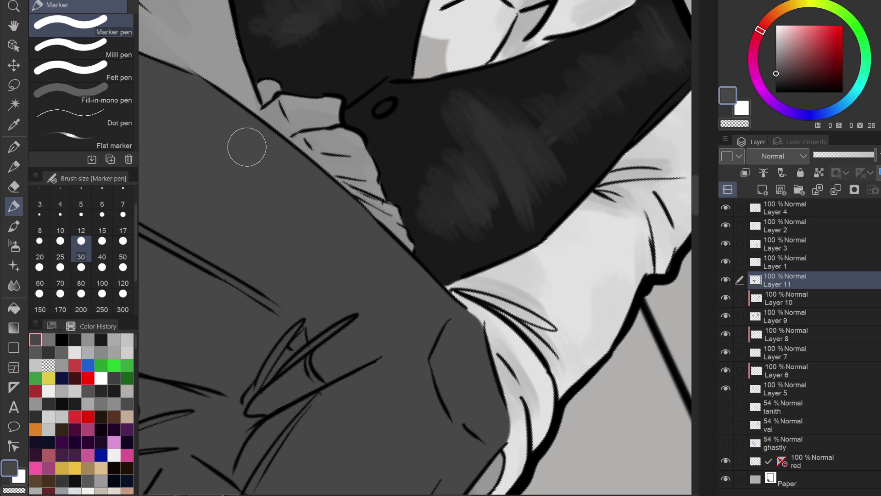
scroll(247, 147, down, 5)
key(minus)
key(minus)
key(minus)
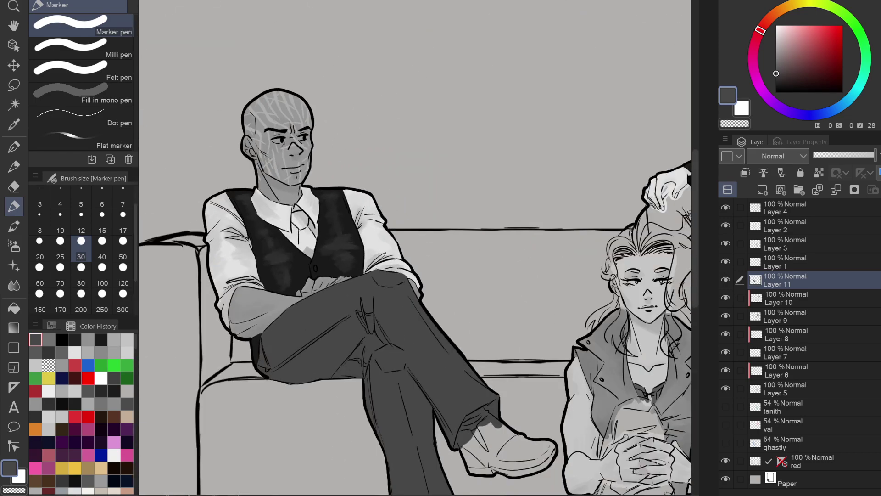
On Layer 4, thicken the outline under the man's thigh with a black G-pen, from the hip to the planted leg.
drag(378, 290, 453, 207)
click(774, 207)
drag(780, 87, 751, 115)
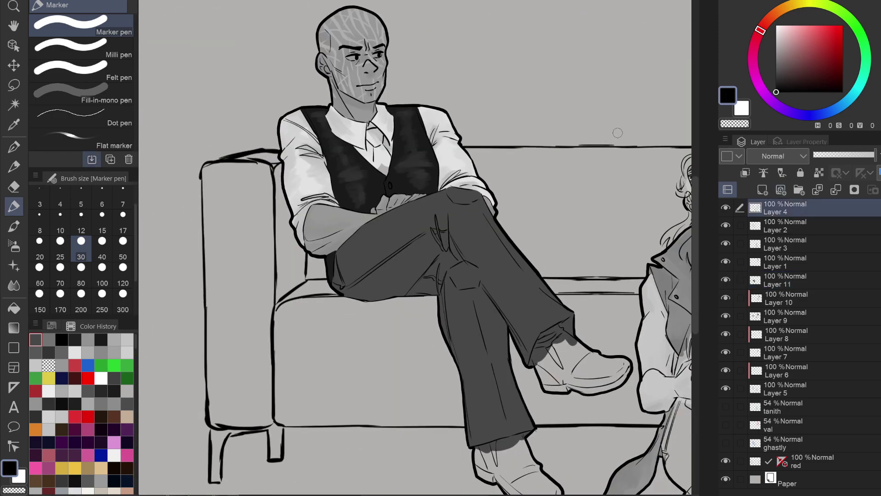
key(p)
scroll(408, 298, up, 5)
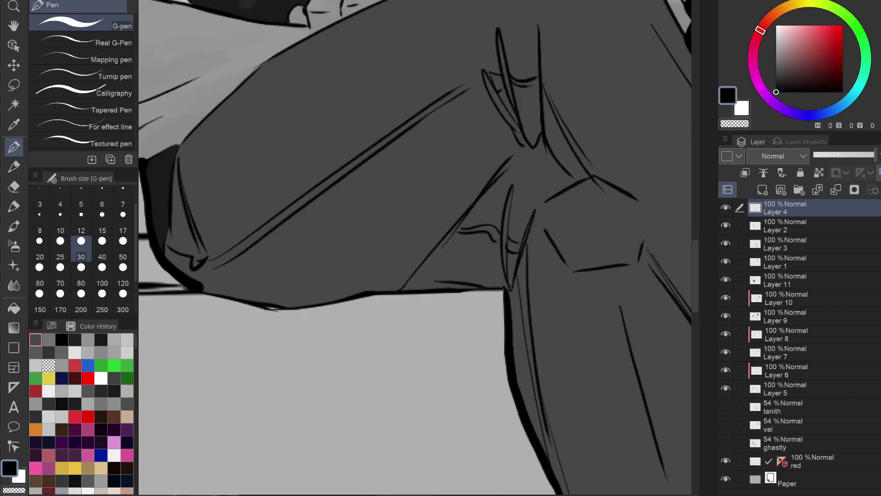
mouse_move(208, 288)
mouse_down()
mouse_move(271, 304)
mouse_move(368, 298)
mouse_up()
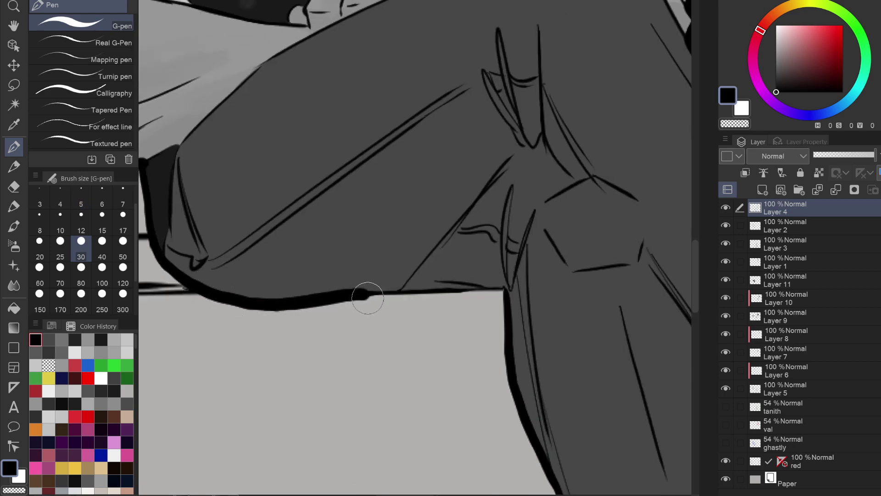
key(ctrl+z)
mouse_move(177, 274)
mouse_down()
mouse_move(241, 304)
mouse_move(494, 290)
mouse_up()
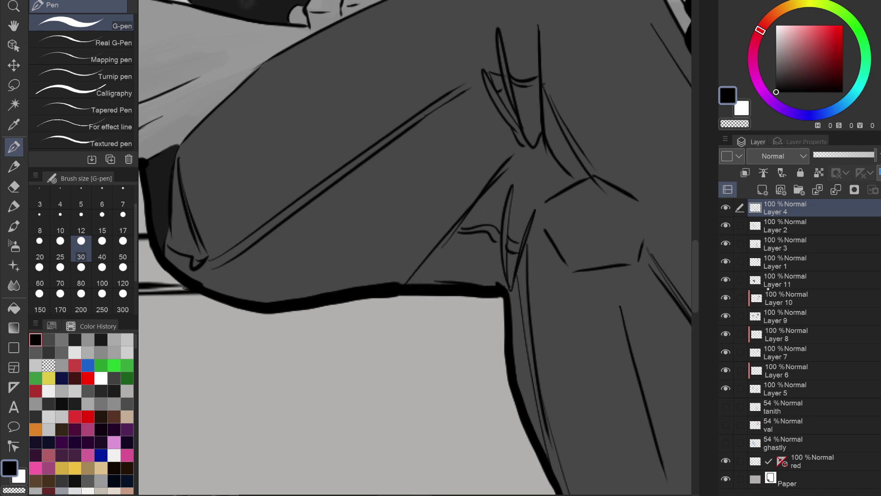
Make Layer 11 active again and sample a dark grey from Tanith's swatches in the palette document.
click(768, 286)
scroll(438, 229, down, 6)
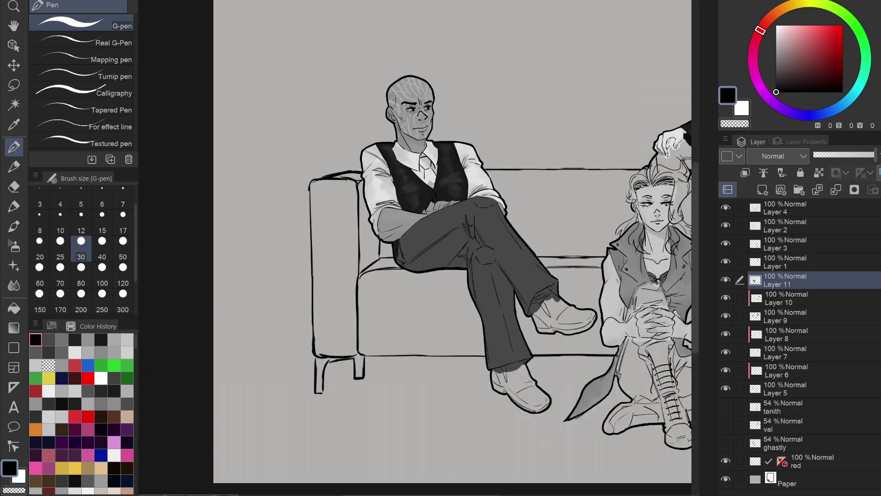
scroll(439, 230, up, 1)
drag(438, 229, 239, 201)
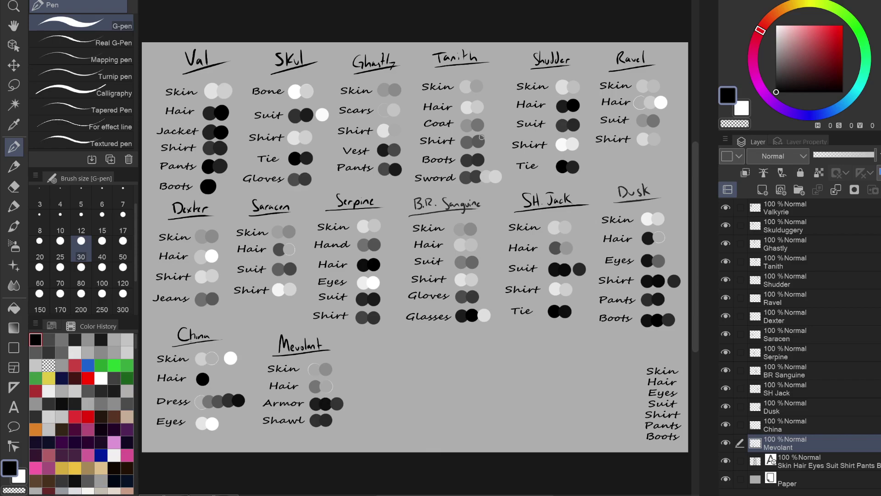
alt+click(478, 123)
click(175, 0)
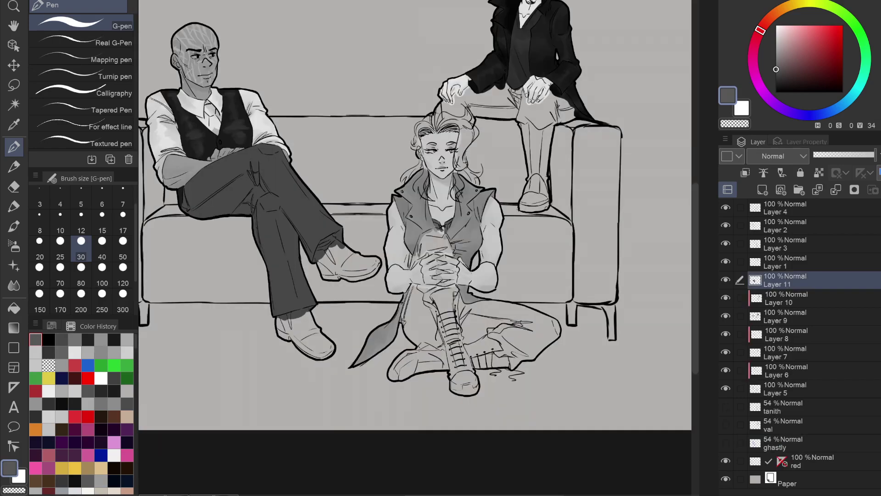
Block in the floor-seated woman's trousers on both sides of the raised laced boot with a size 80 G-pen.
drag(478, 332, 448, 251)
scroll(447, 251, up, 4)
click(81, 270)
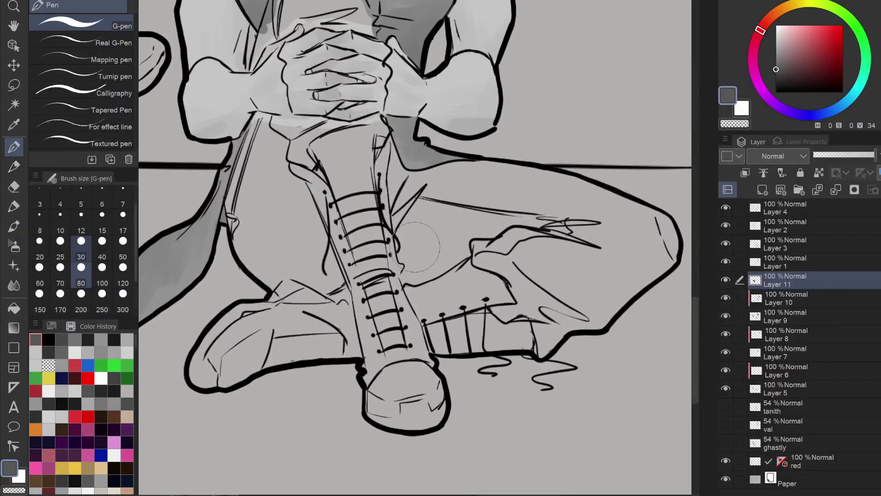
mouse_move(268, 135)
mouse_down()
mouse_move(252, 197)
mouse_move(259, 249)
mouse_move(280, 256)
mouse_move(301, 286)
mouse_move(307, 259)
mouse_move(312, 284)
mouse_move(341, 284)
mouse_move(305, 179)
mouse_move(278, 144)
mouse_move(285, 239)
mouse_move(314, 257)
mouse_up()
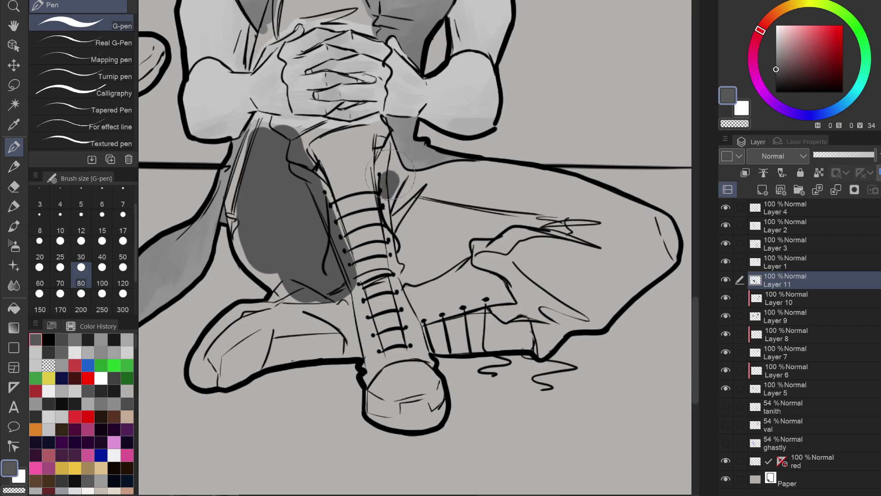
mouse_move(388, 166)
mouse_down()
mouse_move(489, 176)
mouse_move(603, 210)
mouse_move(647, 243)
mouse_move(543, 325)
mouse_move(522, 324)
mouse_move(490, 305)
mouse_move(516, 294)
mouse_move(476, 265)
mouse_move(459, 262)
mouse_move(414, 284)
mouse_move(400, 269)
mouse_move(390, 212)
mouse_move(398, 223)
mouse_move(421, 220)
mouse_move(432, 243)
mouse_move(448, 245)
mouse_move(519, 197)
mouse_move(546, 204)
mouse_move(547, 237)
mouse_move(584, 228)
mouse_move(603, 237)
mouse_move(616, 220)
mouse_up()
Fill the outer edge of the raised trouser leg from the forearm down to the hip with a size 30 brush.
scroll(271, 225, up, 3)
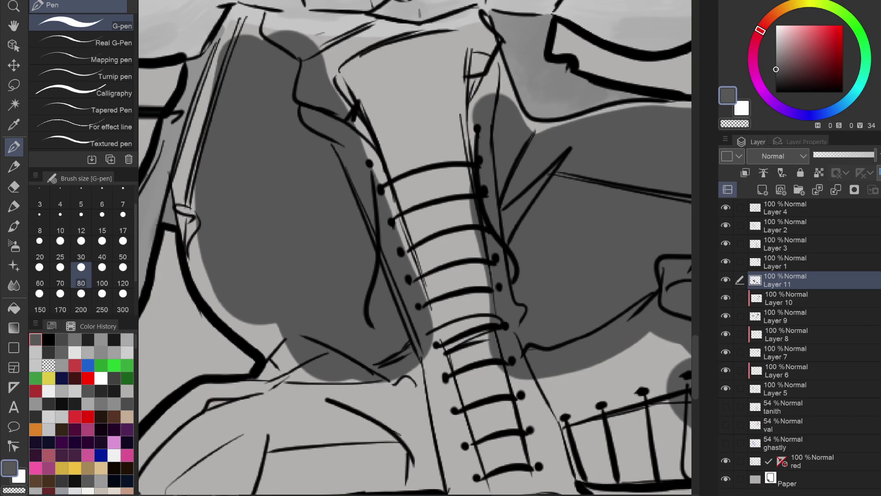
drag(345, 206, 418, 240)
click(81, 248)
drag(301, 67, 305, 45)
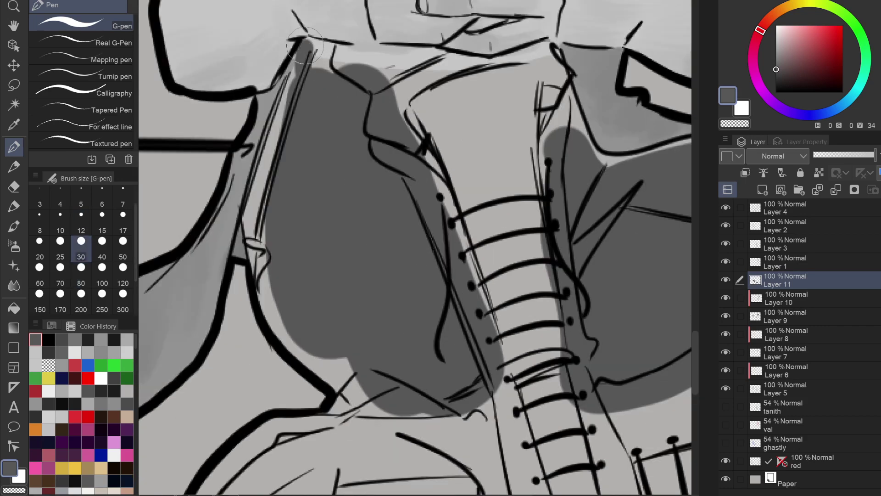
drag(289, 99, 248, 223)
mouse_move(280, 176)
mouse_down()
mouse_move(250, 230)
mouse_move(266, 296)
mouse_move(293, 348)
mouse_move(338, 381)
mouse_move(338, 353)
mouse_move(339, 370)
mouse_move(276, 273)
mouse_up()
mouse_move(303, 60)
mouse_down()
mouse_move(312, 49)
mouse_move(354, 63)
mouse_move(291, 114)
mouse_move(324, 233)
mouse_up()
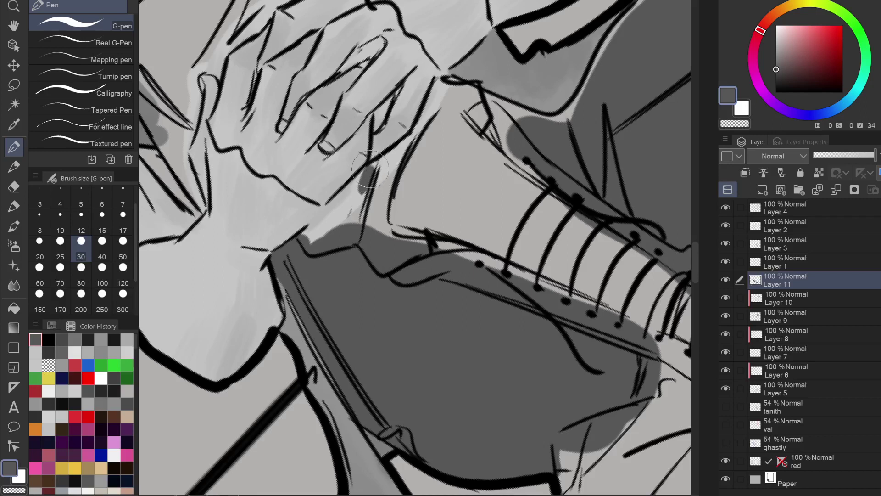
Fill the trouser fabric below the clasped hands and around the upper rim of the raised boot.
mouse_move(371, 168)
mouse_down()
mouse_move(305, 238)
mouse_move(336, 209)
mouse_up()
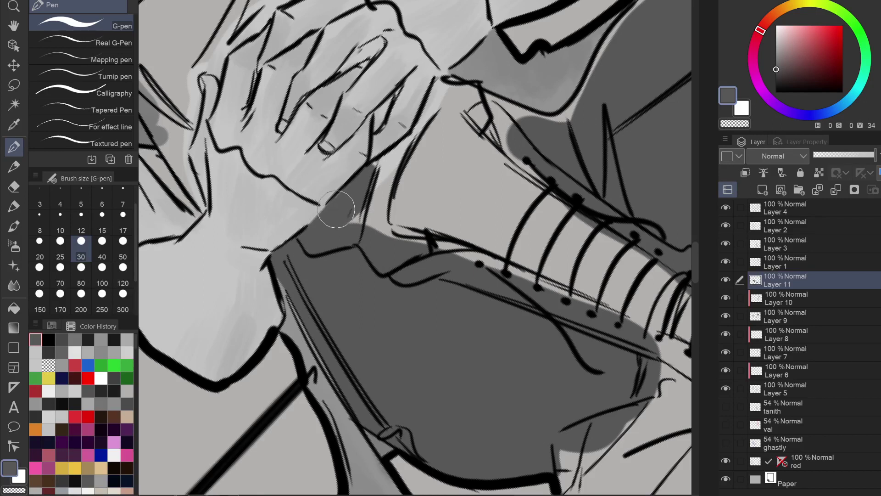
mouse_move(366, 182)
mouse_down()
mouse_move(425, 94)
mouse_move(443, 85)
mouse_up()
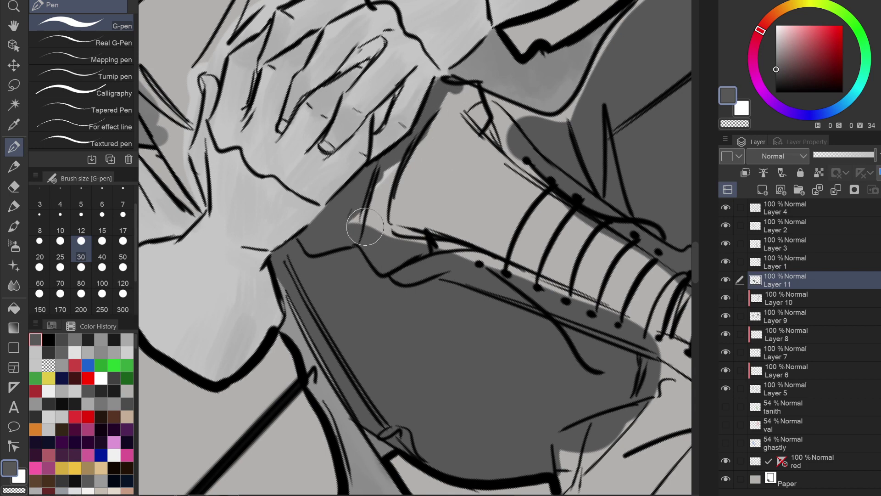
mouse_move(365, 227)
mouse_down()
mouse_move(351, 230)
mouse_move(441, 243)
mouse_move(538, 277)
mouse_up()
drag(507, 201, 415, 248)
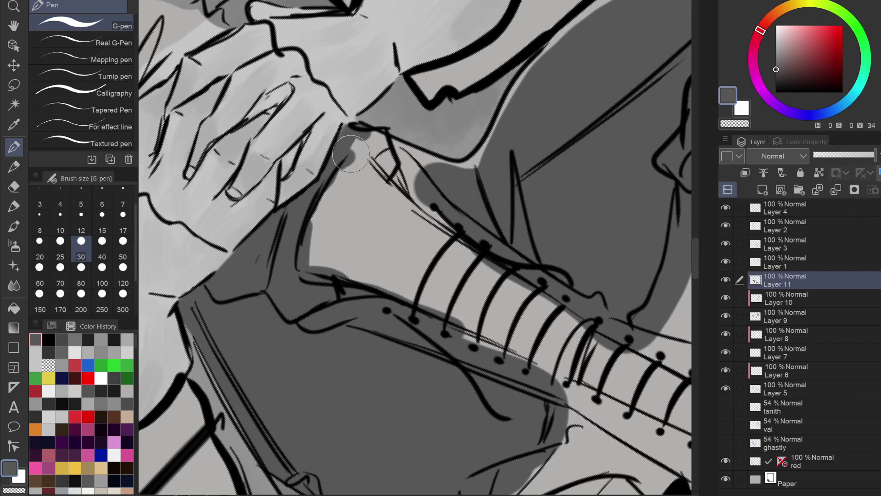
mouse_move(350, 153)
mouse_down()
mouse_move(404, 189)
mouse_move(376, 147)
mouse_move(414, 174)
mouse_move(395, 149)
mouse_up()
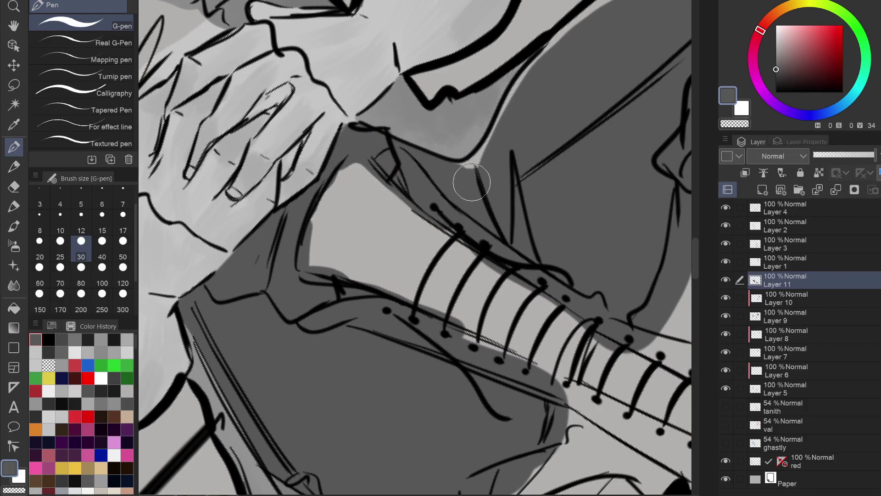
Fill the outer edge of the folded trouser leg from the coat over the thigh and knee to the hem.
mouse_move(460, 167)
mouse_down()
mouse_move(508, 128)
mouse_move(516, 95)
mouse_move(578, 23)
mouse_move(364, 203)
mouse_move(436, 146)
mouse_move(518, 105)
mouse_up()
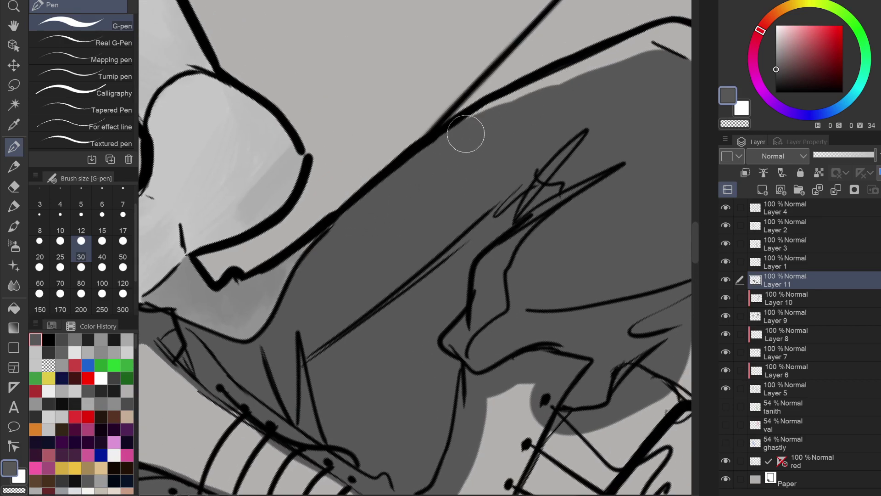
mouse_move(467, 132)
mouse_down()
mouse_move(610, 50)
mouse_move(672, 29)
mouse_move(479, 160)
mouse_up()
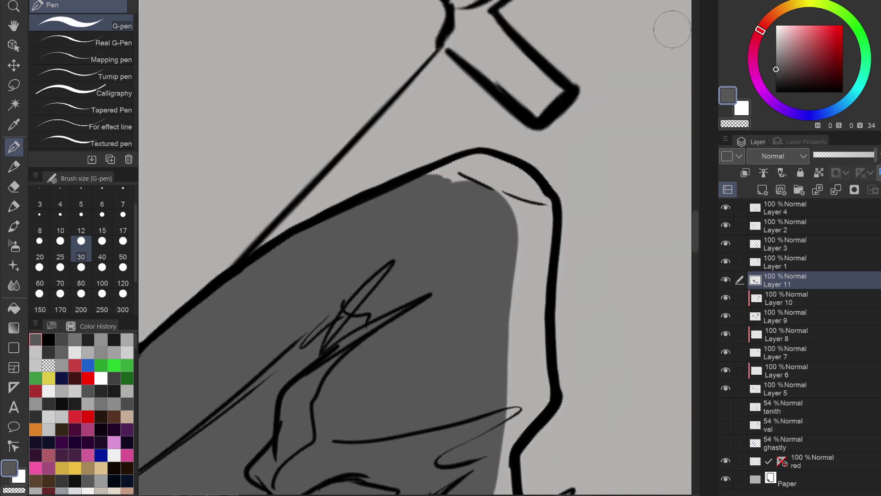
mouse_move(423, 183)
mouse_down()
mouse_move(498, 164)
mouse_move(537, 191)
mouse_move(548, 215)
mouse_move(540, 386)
mouse_move(529, 420)
mouse_move(503, 362)
mouse_up()
mouse_move(456, 172)
mouse_down()
mouse_move(482, 168)
mouse_move(536, 216)
mouse_move(527, 289)
mouse_move(502, 350)
mouse_move(522, 403)
mouse_move(527, 258)
mouse_up()
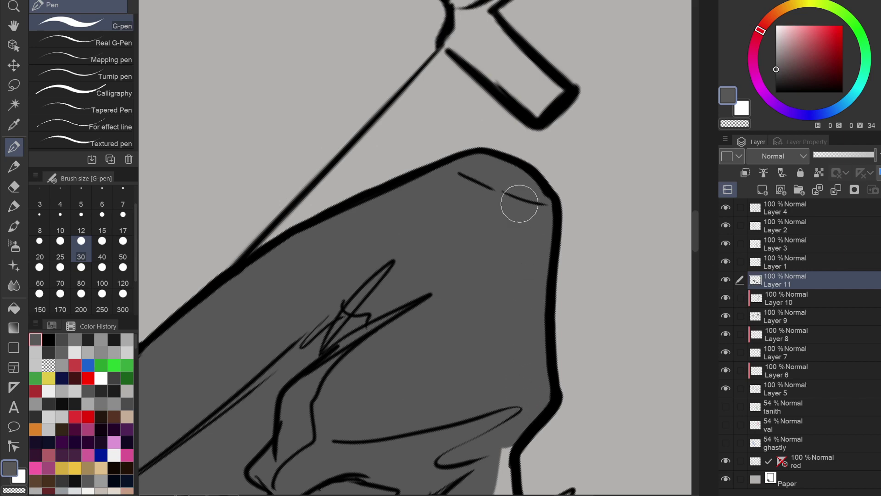
drag(519, 204, 381, 0)
mouse_move(344, 296)
mouse_down()
mouse_move(363, 294)
mouse_move(362, 232)
mouse_move(341, 286)
mouse_up()
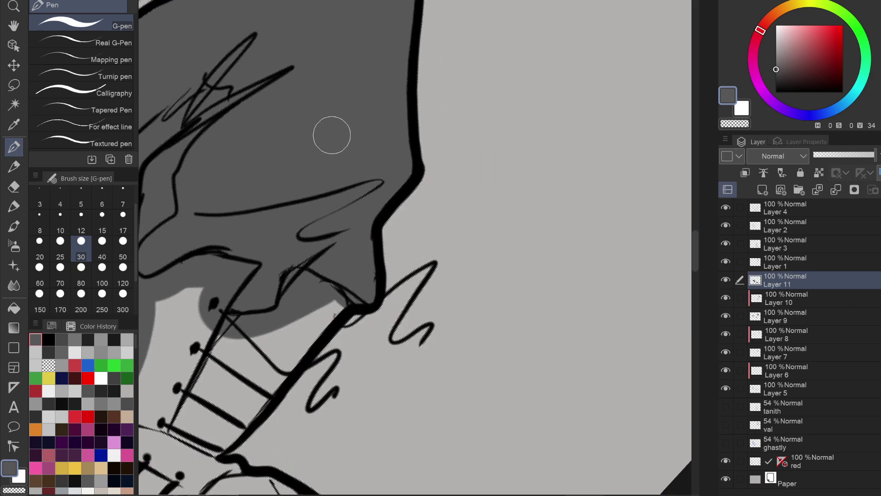
Undo a stray stroke and clean the trouser grey off the raised laced boot with the transparent colour.
scroll(332, 135, down, 4)
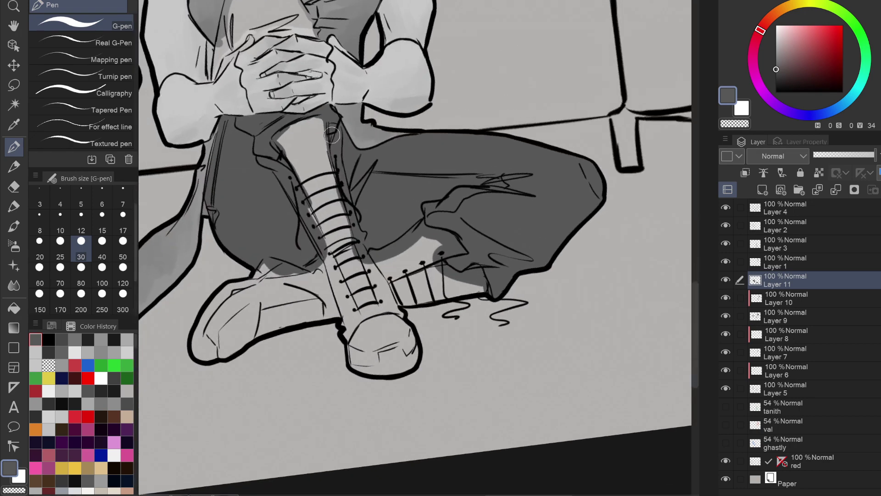
scroll(331, 135, up, 5)
mouse_move(270, 259)
mouse_down()
mouse_move(277, 262)
mouse_move(291, 239)
mouse_move(232, 276)
mouse_up()
key(ctrl+z)
key(c)
scroll(487, 254, down, 4)
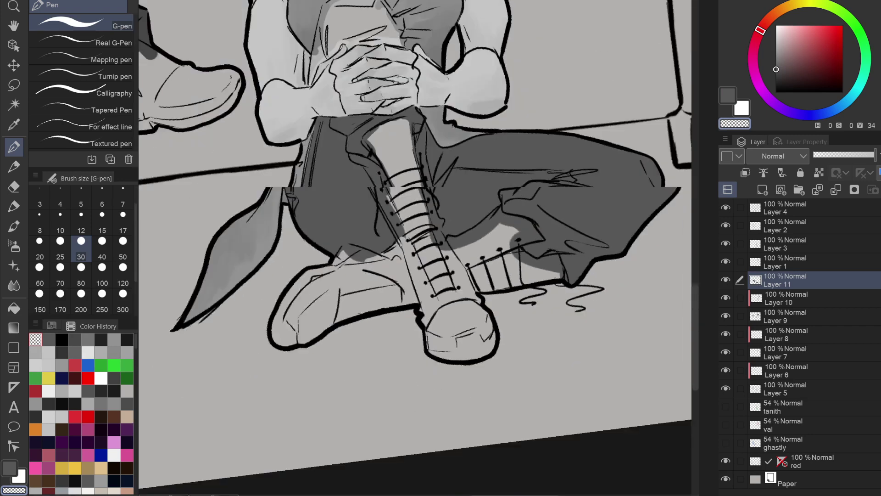
key(ctrl+minus)
key(ctrl+minus)
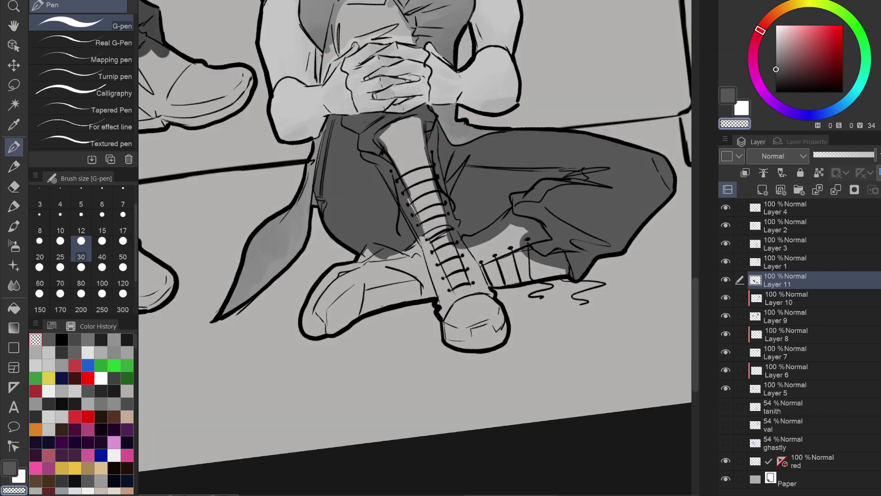
key(ctrl+at)
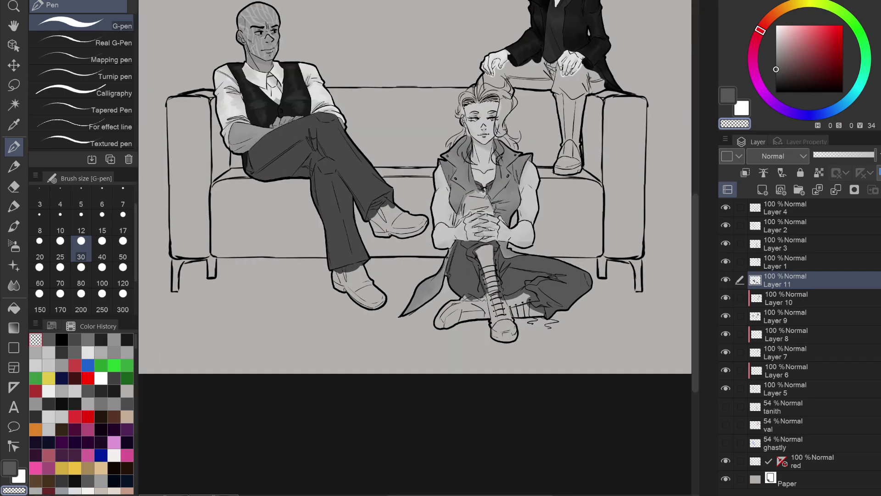
Check which line art Layer 1 holds by toggling its visibility, then add a clipped layer above it.
drag(562, 160, 503, 292)
scroll(502, 292, up, 3)
click(776, 92)
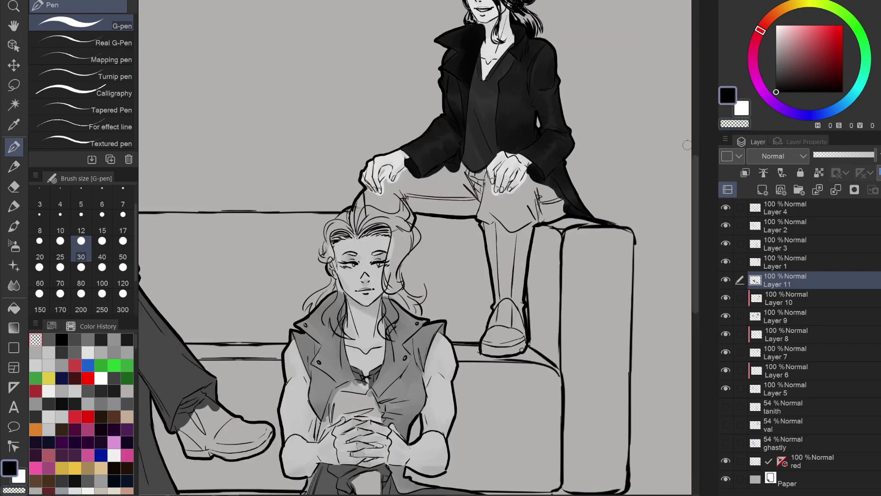
click(726, 262)
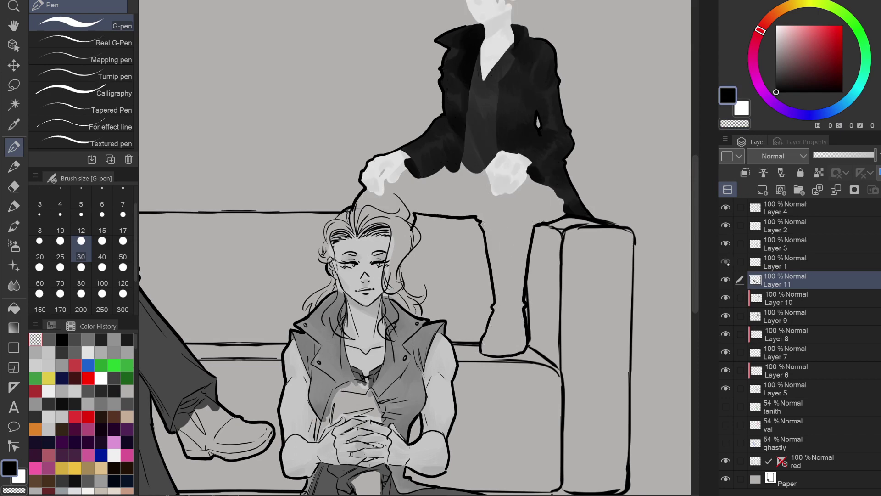
click(726, 261)
click(781, 262)
click(762, 190)
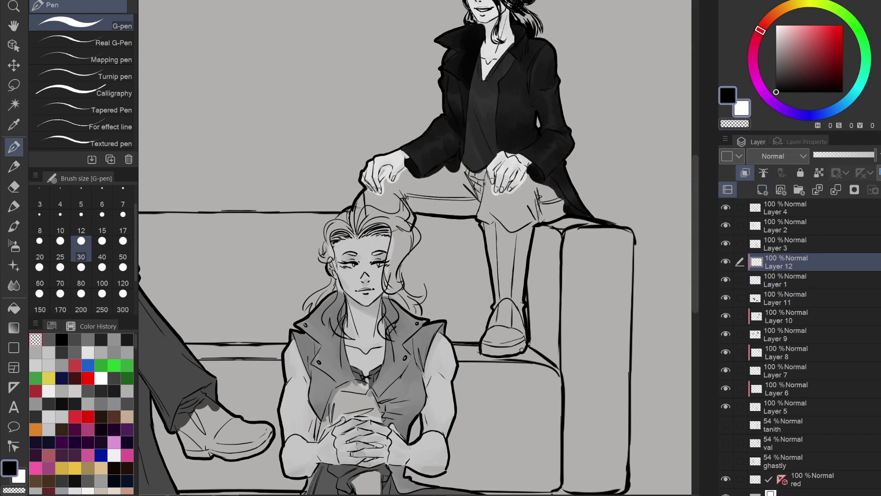
Sample the lighter pants grey from Val's swatches in the palette document.
key(ctrl+Tab)
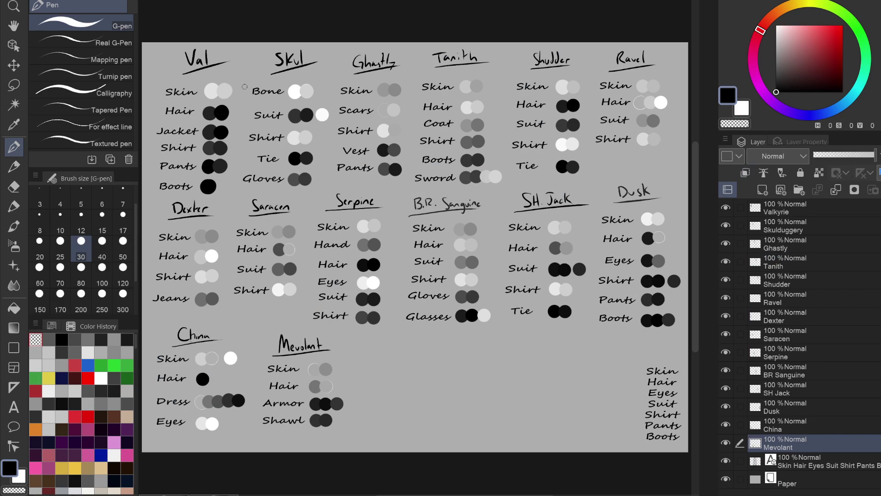
alt+click(219, 166)
key(ctrl+Tab)
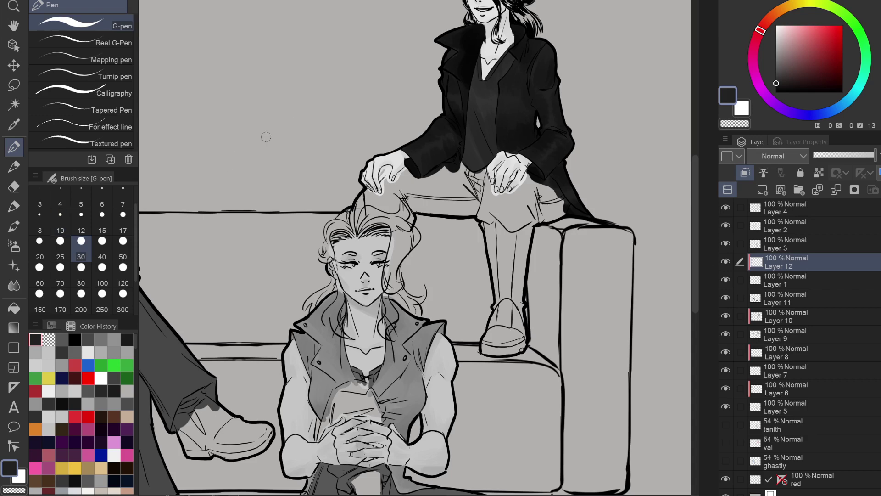
Recolour the line art of the waist folds and thigh seam blue on Layer 12 with the Marker pen.
click(809, 46)
scroll(517, 233, up, 3)
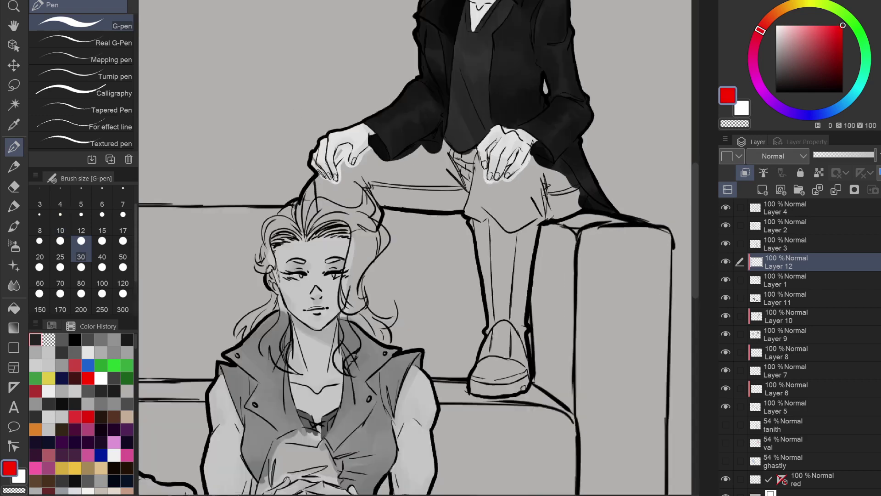
click(85, 365)
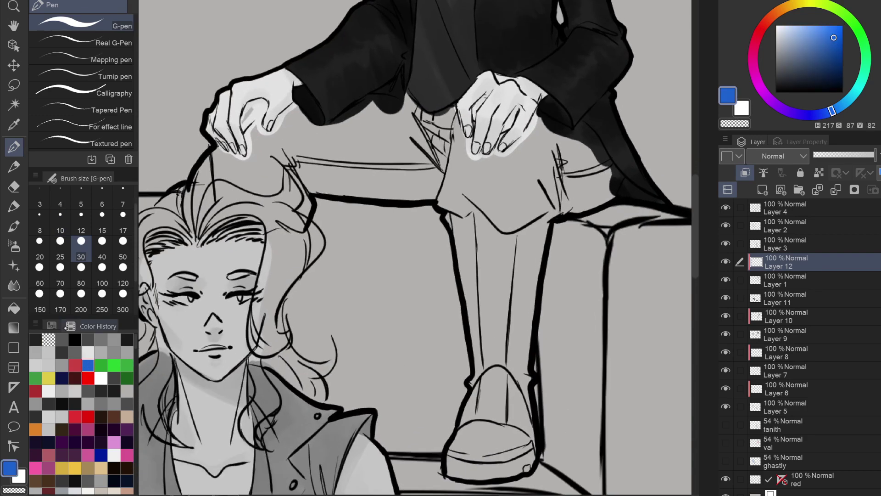
click(14, 187)
click(14, 206)
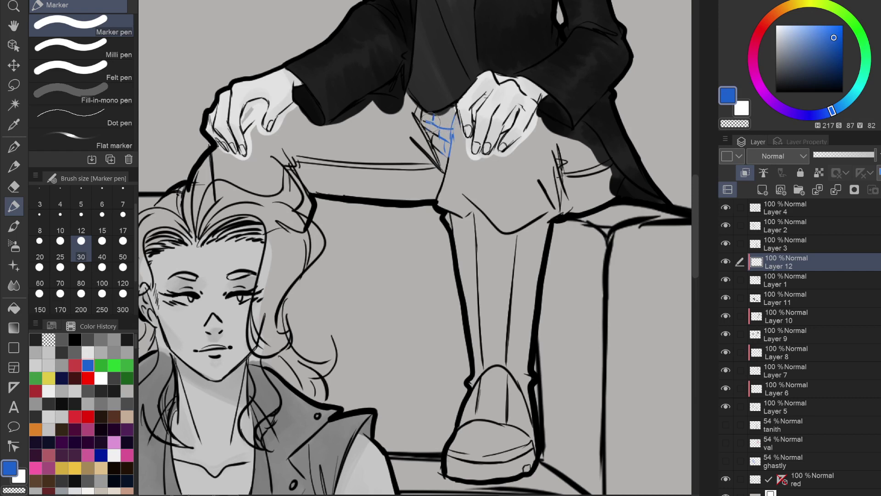
mouse_move(414, 130)
mouse_down()
mouse_move(441, 131)
mouse_move(431, 164)
mouse_move(298, 165)
mouse_up()
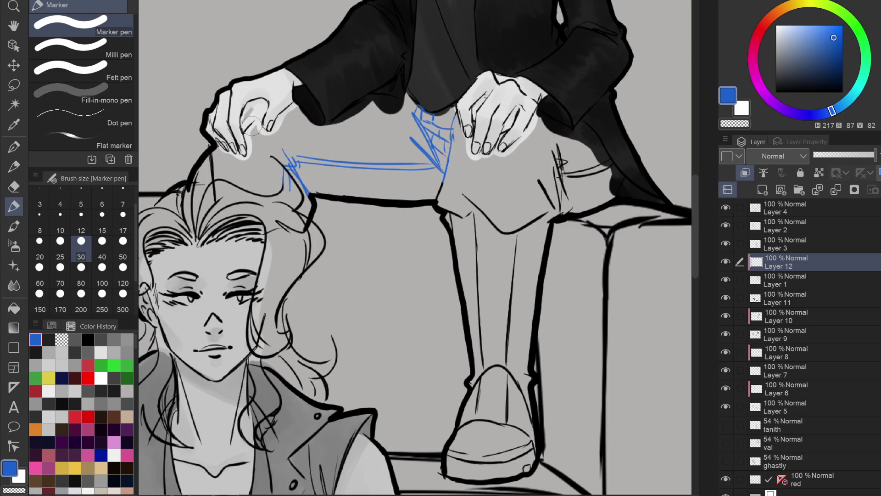
Recolour the crease inside the curled hand and the seams and folds of the other knee blue at brush size 12.
click(81, 222)
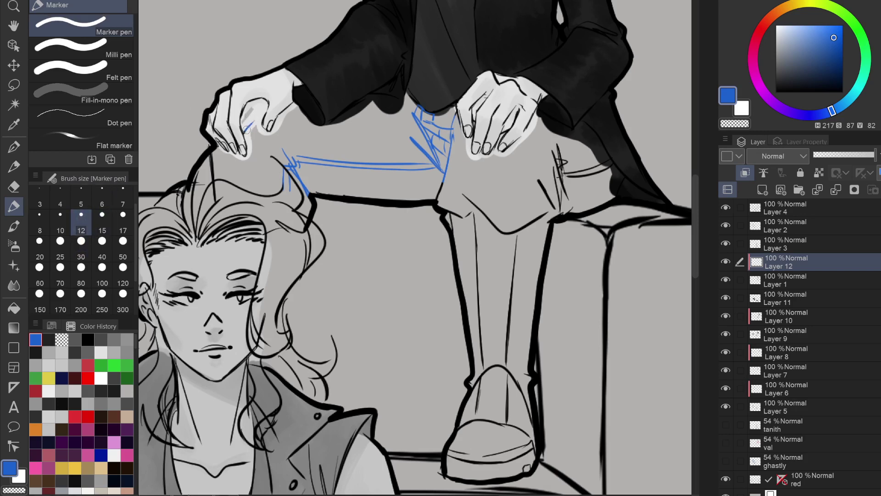
drag(248, 120, 179, 148)
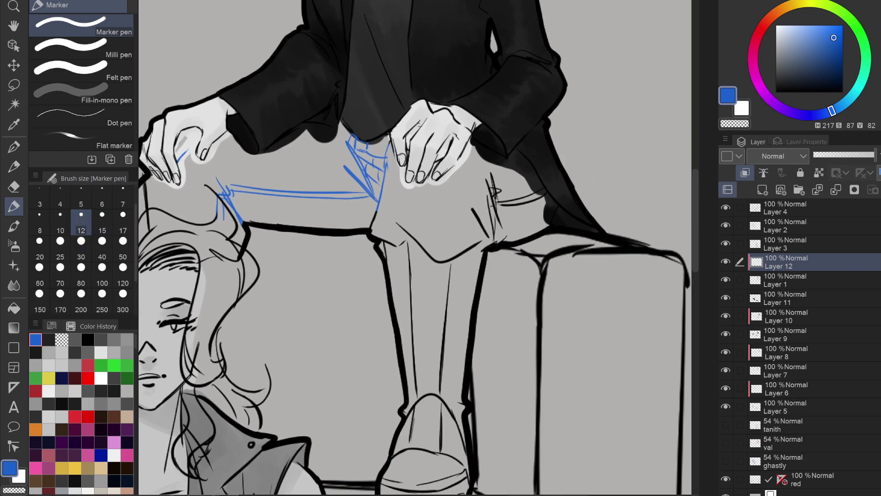
key(ctrl+plus)
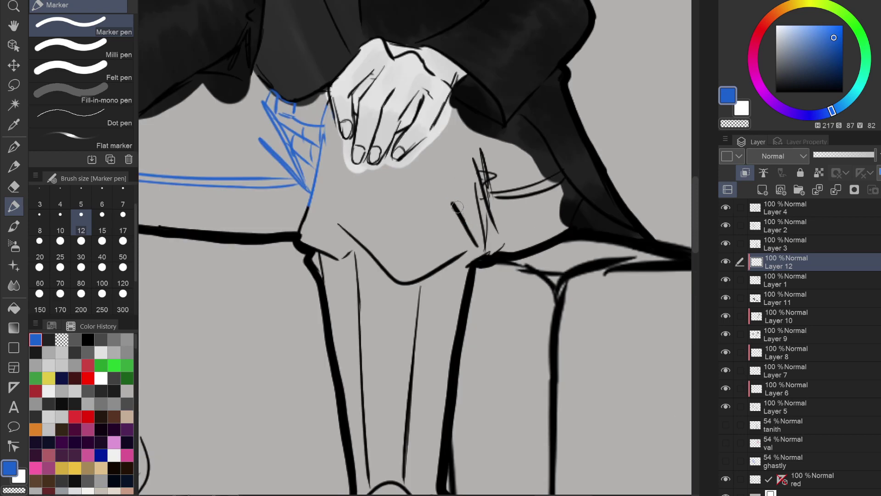
drag(497, 234, 474, 153)
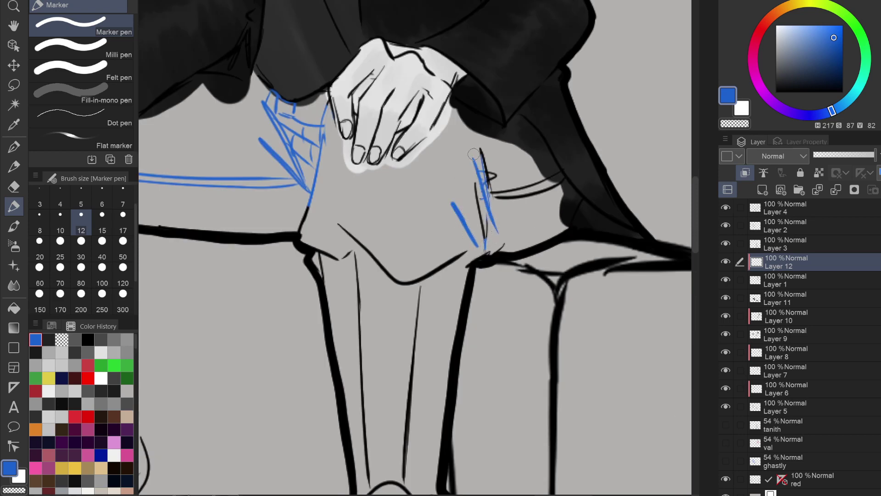
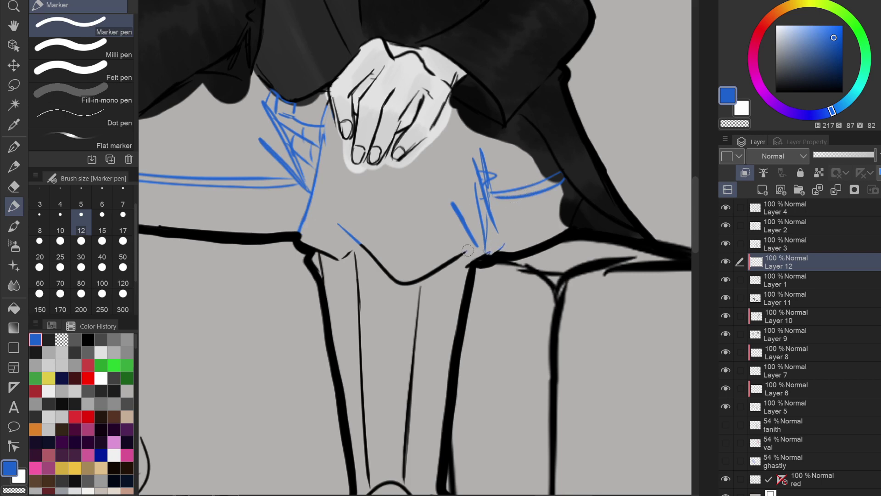
scroll(402, 260, down, 1)
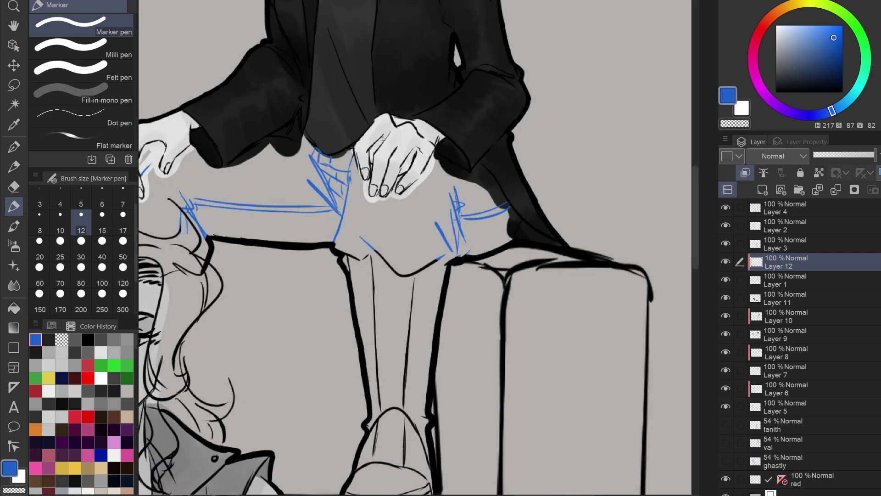
Switch to black and repaint the outlines of the resting hand and the shirt hem on Layer 12.
drag(396, 205, 408, 221)
scroll(409, 221, up, 3)
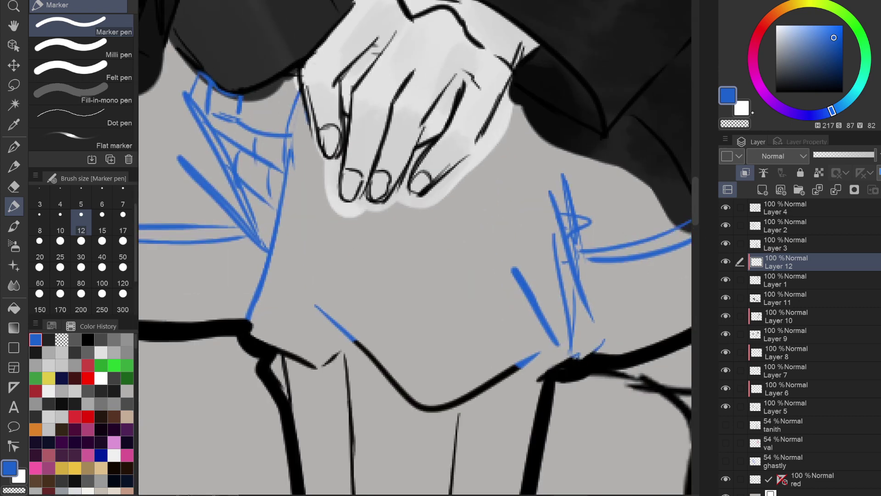
drag(780, 88, 732, 140)
drag(313, 133, 324, 145)
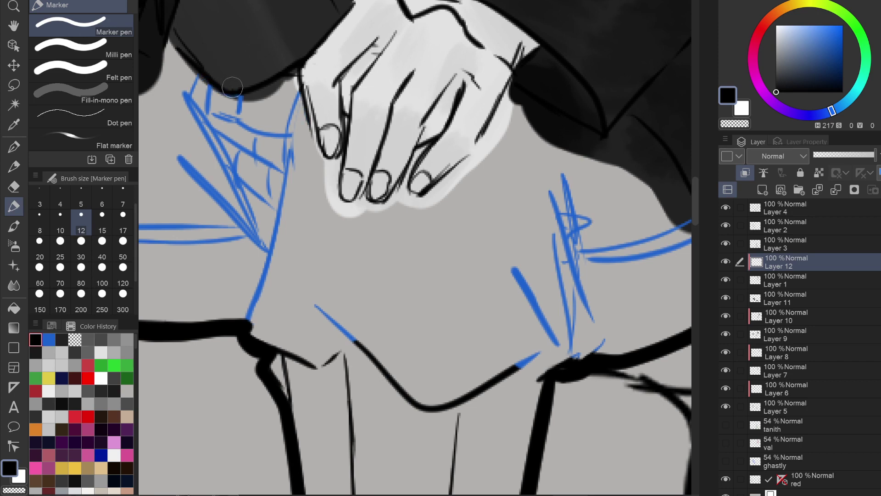
scroll(370, 218, down, 3)
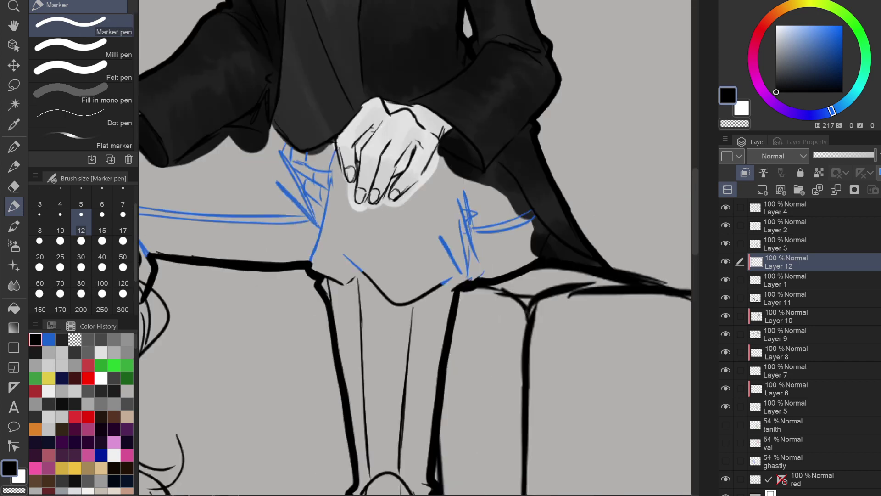
Unclip Layer 12, add a clipped layer above it, and paint over the blue trouser marks in dark grey at brush size 120.
drag(370, 218, 550, 225)
drag(595, 336, 520, 263)
scroll(520, 263, down, 2)
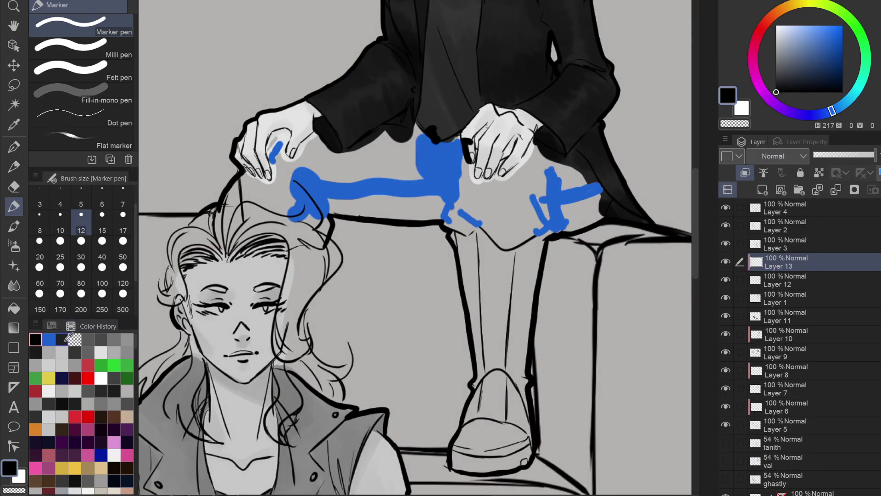
click(62, 340)
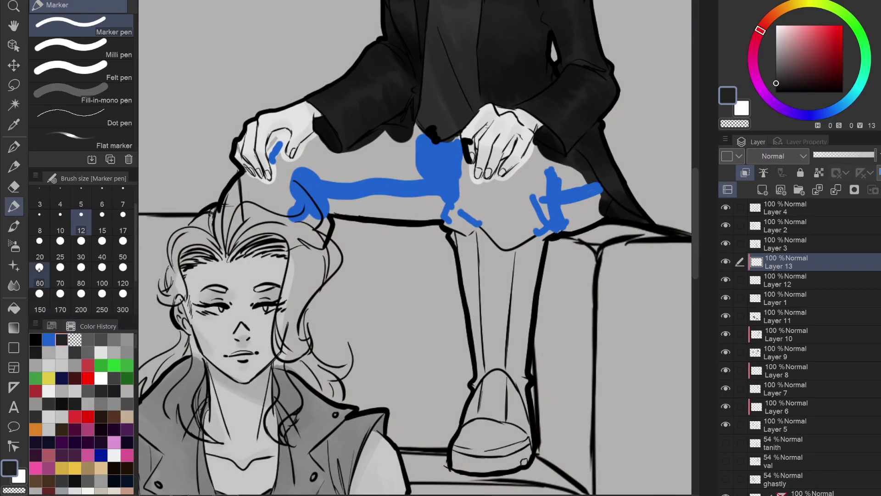
click(122, 289)
mouse_move(275, 148)
mouse_down()
mouse_move(283, 195)
mouse_move(324, 216)
mouse_move(537, 165)
mouse_move(615, 171)
mouse_move(598, 215)
mouse_move(503, 255)
mouse_move(580, 170)
mouse_up()
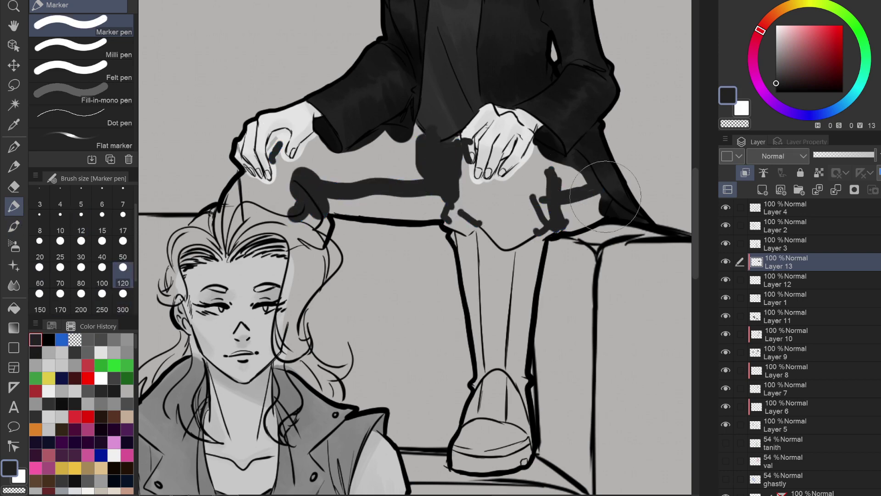
Merge Layer 13 down, clip Layer 12 to Layer 1, merge them, and check the result by toggling its visibility.
click(835, 189)
click(746, 173)
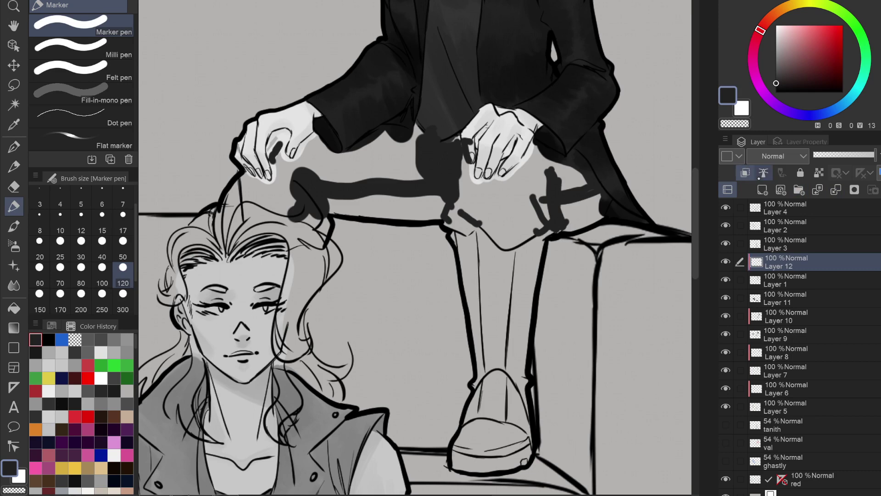
click(836, 189)
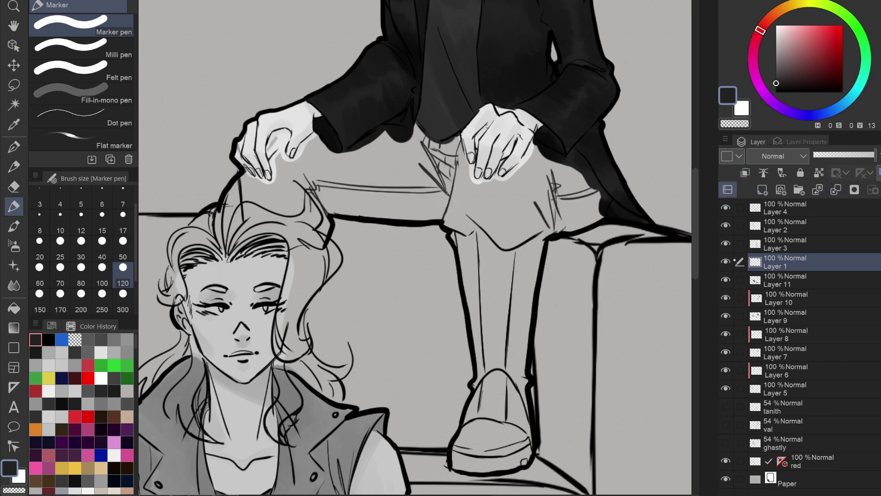
click(726, 261)
click(726, 262)
Undo the last merge, repaint the shirt hem outline black at brush size 30, and merge Layer 12 into Layer 1.
key(ctrl+z)
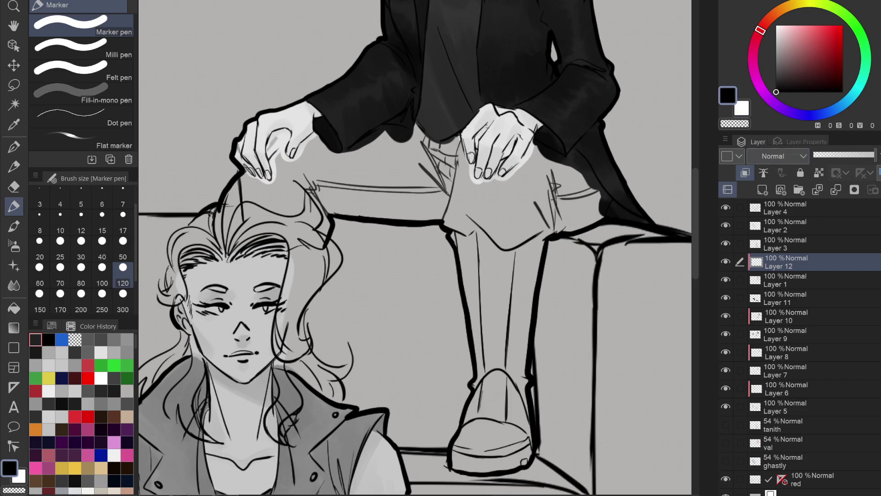
scroll(464, 138, up, 4)
click(80, 248)
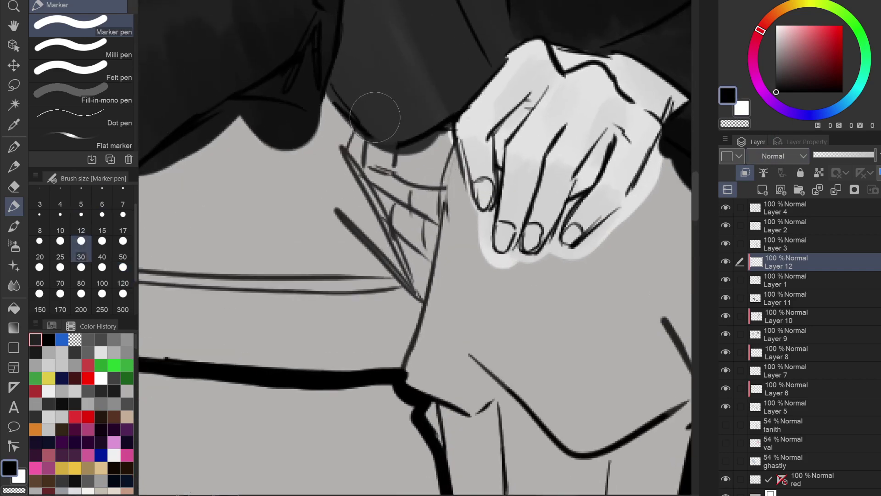
drag(357, 125, 396, 146)
click(836, 190)
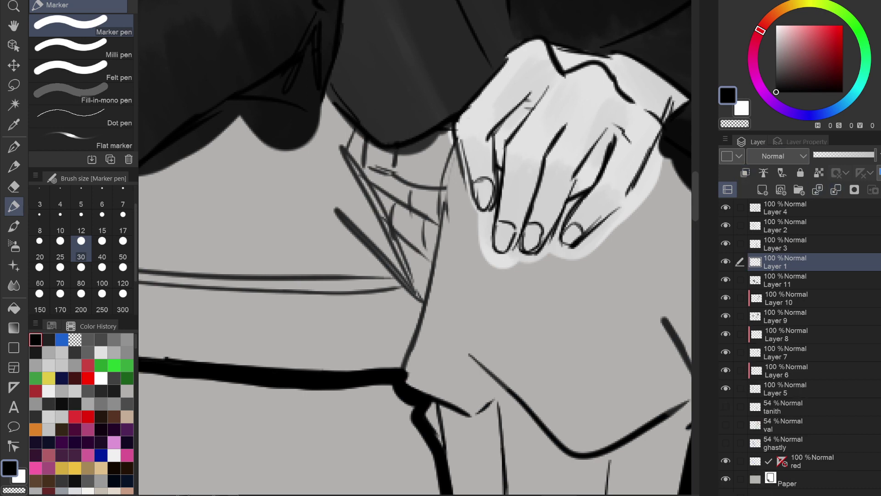
Block in the seated figure's thigh with black on Layer 11, using the Marker pen at size 80.
scroll(543, 265, down, 5)
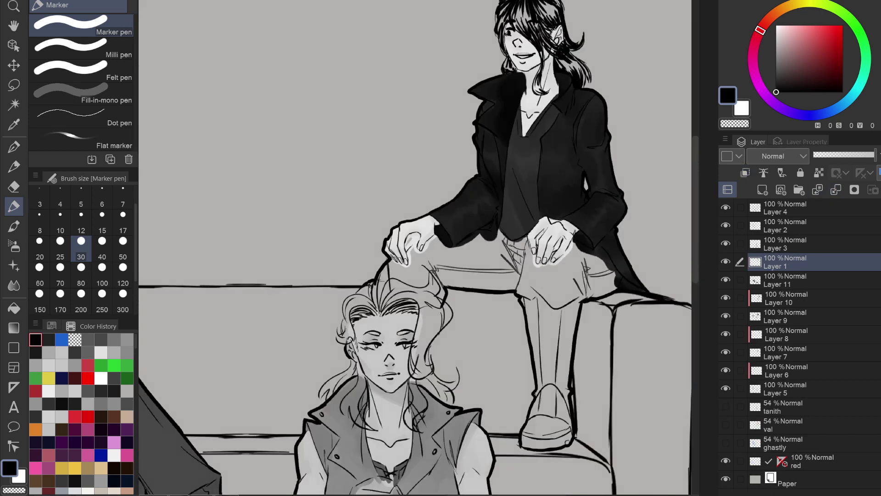
drag(544, 265, 578, 105)
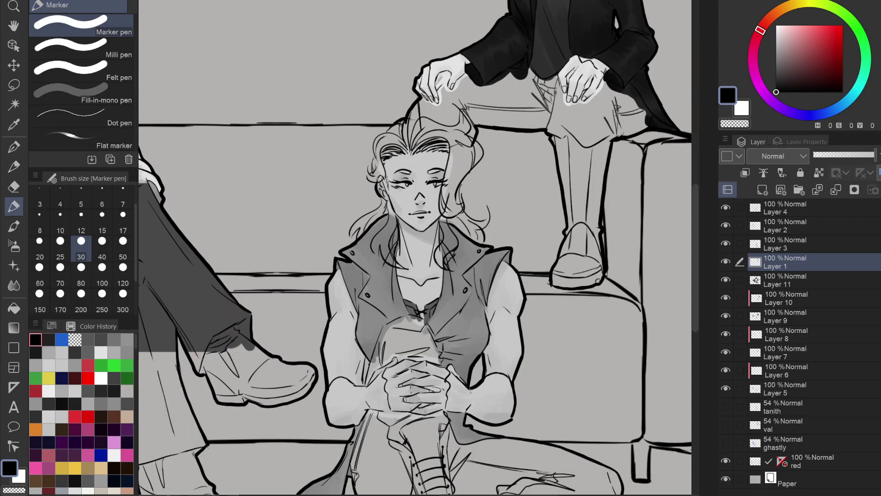
click(726, 280)
click(780, 280)
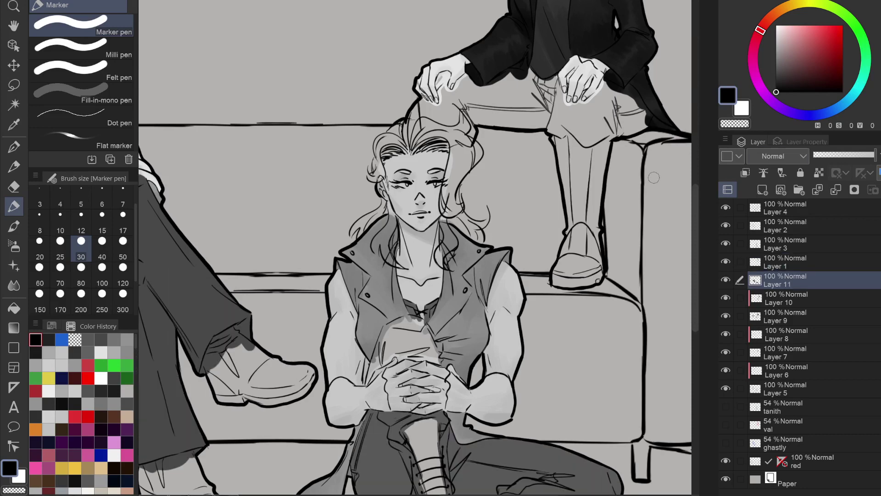
drag(654, 178, 434, 288)
key(bracketright)
key(bracketright)
key(bracketright)
key(bracketright)
key(bracketright)
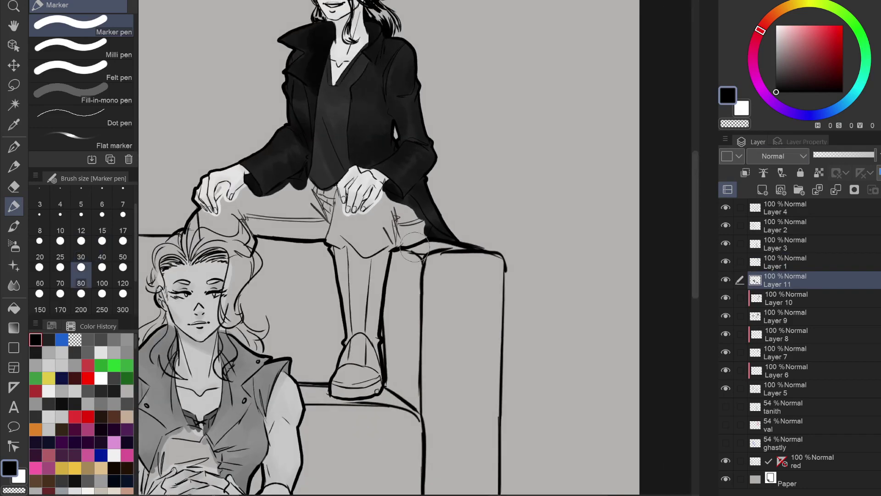
scroll(414, 247, up, 4)
mouse_move(321, 177)
mouse_down()
mouse_move(346, 196)
mouse_move(388, 203)
mouse_move(265, 201)
mouse_move(245, 232)
mouse_move(244, 224)
mouse_move(254, 255)
mouse_up()
Reduce the marker to size 30 and fill the trouser areas beside the knee, below the fingers and inside the curled hand.
key(bracketleft)
key(bracketleft)
key(bracketleft)
key(bracketleft)
key(bracketleft)
key(bracketleft)
key(bracketleft)
key(bracketleft)
key(bracketleft)
key(bracketleft)
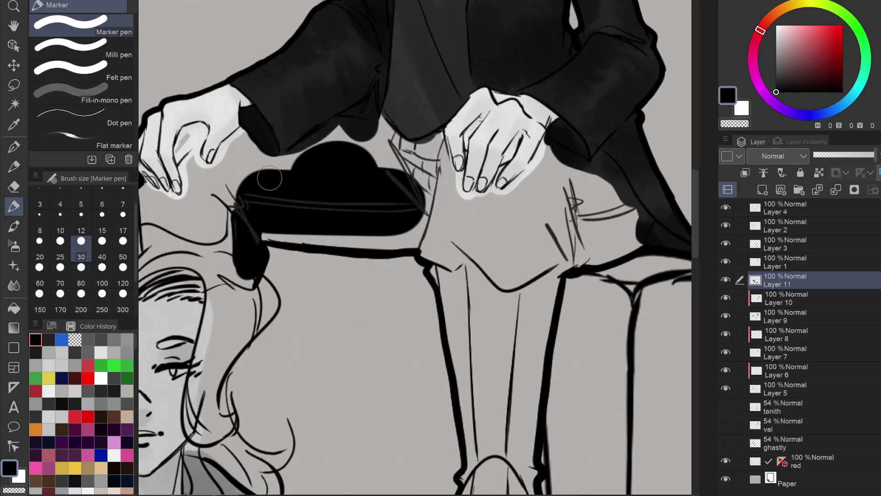
drag(270, 178, 359, 195)
mouse_move(239, 219)
mouse_down()
mouse_move(241, 250)
mouse_move(223, 206)
mouse_up()
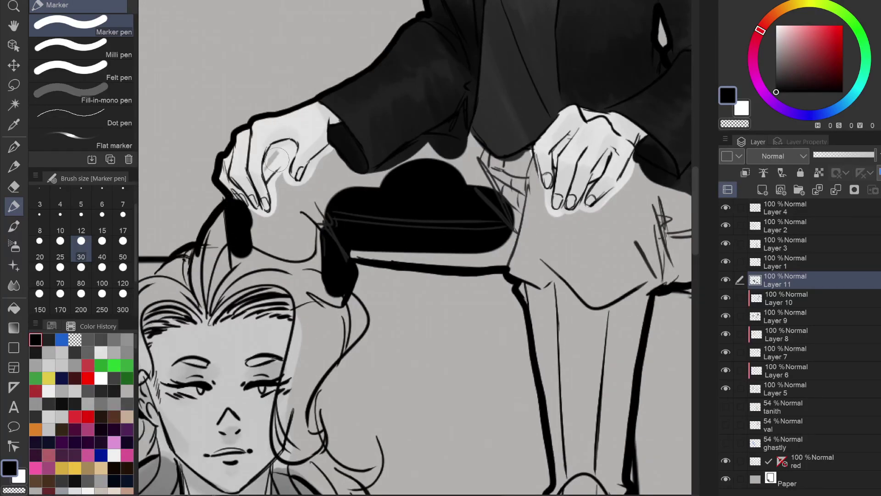
mouse_move(278, 167)
mouse_down()
mouse_move(278, 155)
mouse_move(279, 172)
mouse_move(384, 174)
mouse_up()
scroll(367, 247, up, 3)
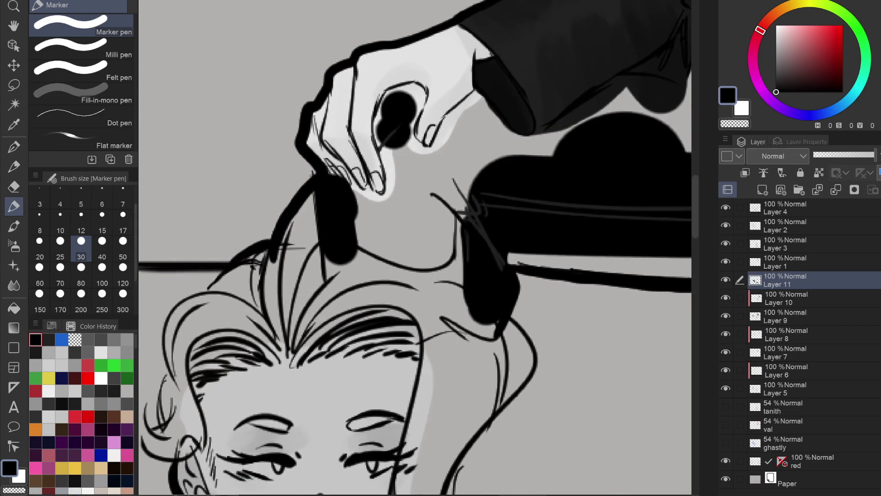
Erase the thick outline along the knee below the hand on Layer 4, using the G-pen with the transparent colour.
click(770, 205)
click(727, 208)
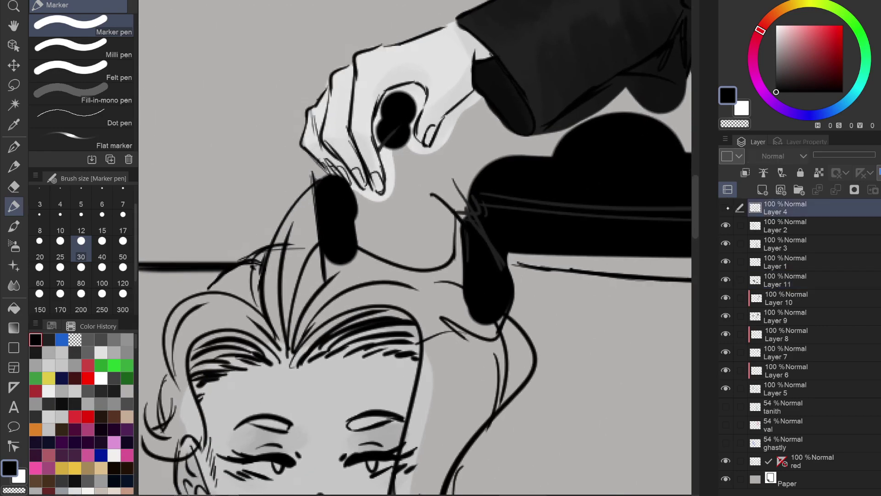
click(726, 207)
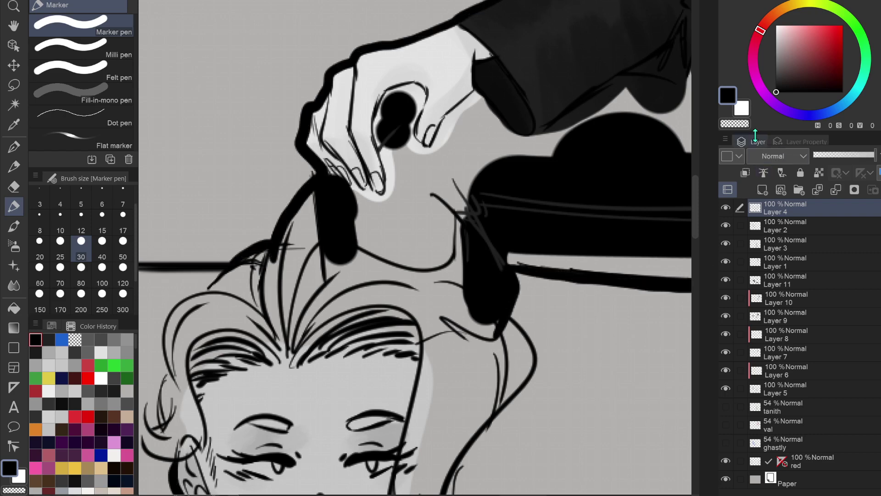
click(14, 147)
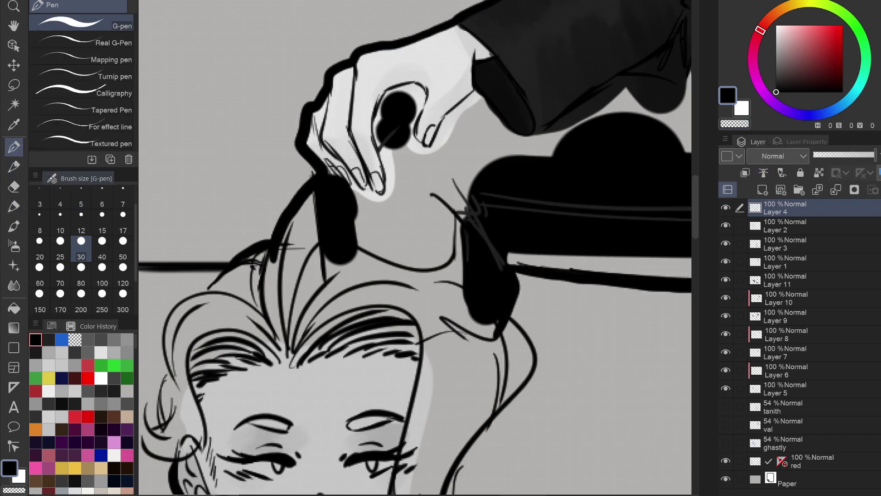
drag(302, 198, 301, 191)
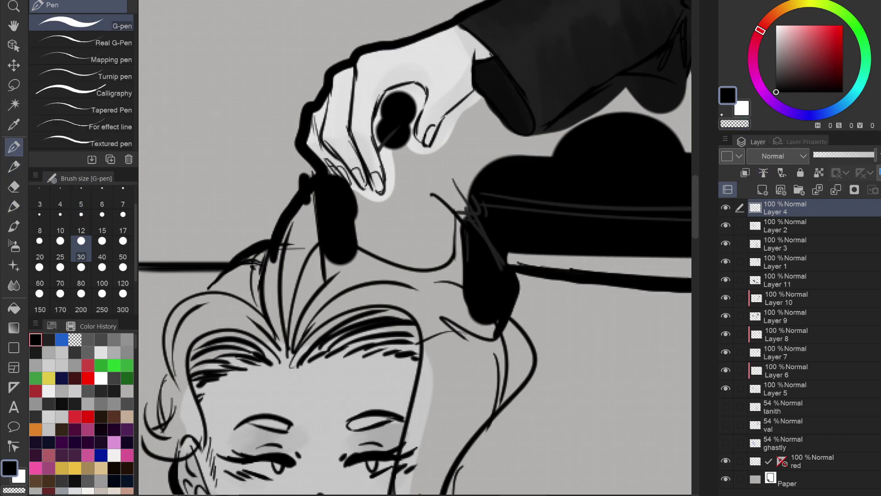
click(735, 123)
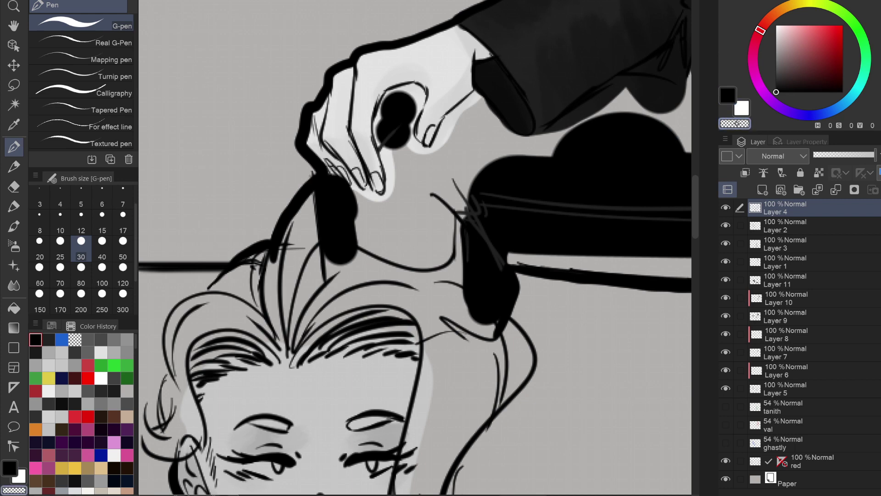
mouse_move(305, 179)
mouse_down()
mouse_move(276, 231)
mouse_move(287, 220)
mouse_up()
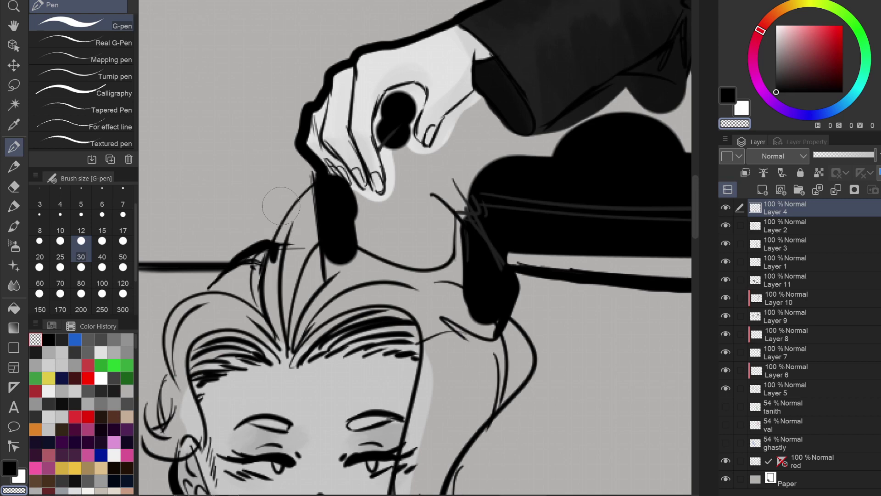
Fill the trouser area around and below the hand resting on the knee with black on Layer 11, using the G-pen.
click(780, 279)
key(c)
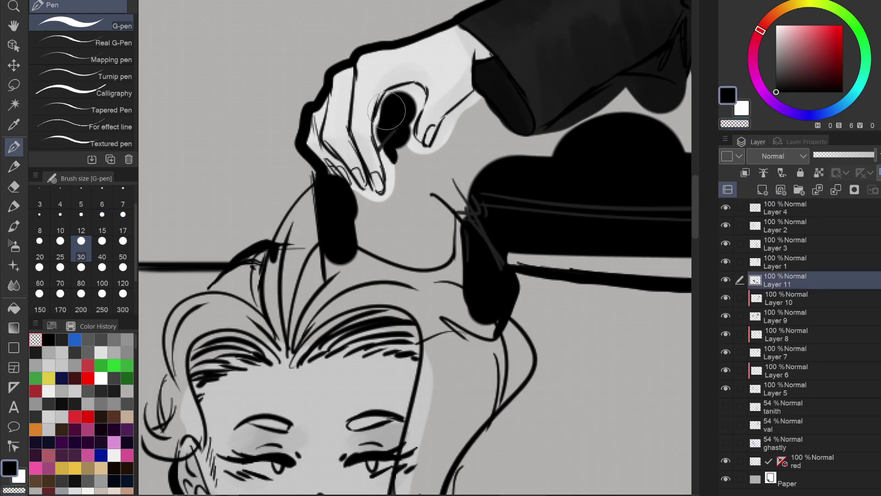
mouse_move(385, 108)
mouse_down()
mouse_move(391, 189)
mouse_move(380, 203)
mouse_up()
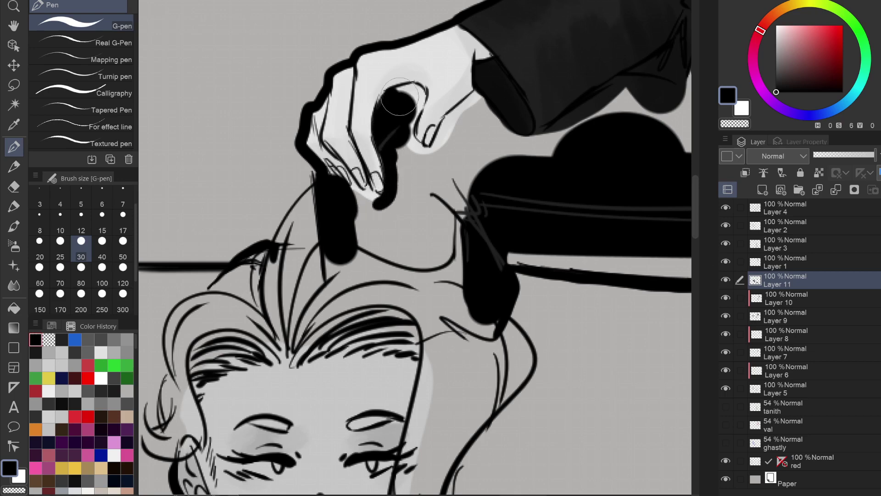
mouse_move(406, 90)
mouse_down()
mouse_move(416, 91)
mouse_move(406, 133)
mouse_up()
drag(474, 102, 422, 171)
mouse_move(406, 123)
mouse_down()
mouse_move(430, 156)
mouse_move(419, 168)
mouse_move(408, 149)
mouse_move(402, 189)
mouse_move(351, 205)
mouse_move(347, 197)
mouse_move(357, 189)
mouse_move(397, 195)
mouse_move(372, 214)
mouse_move(359, 202)
mouse_move(354, 245)
mouse_move(398, 262)
mouse_move(448, 260)
mouse_move(465, 226)
mouse_up()
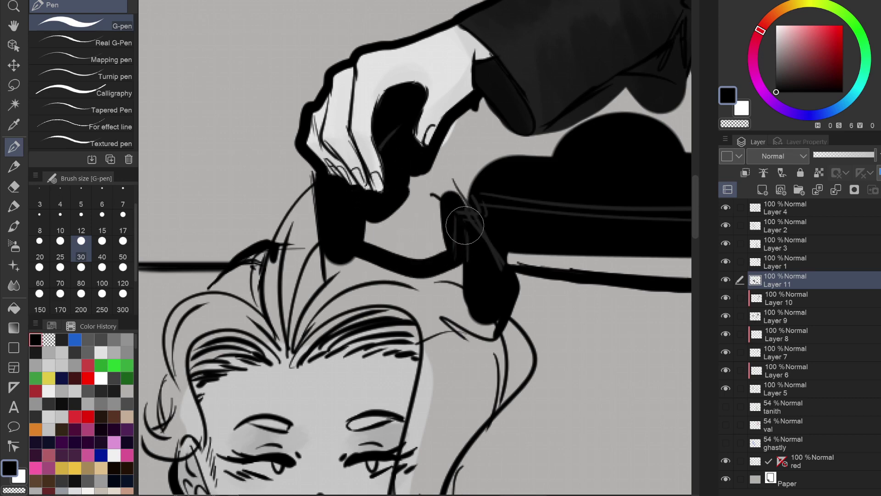
mouse_move(364, 214)
mouse_down()
mouse_move(383, 252)
mouse_move(401, 259)
mouse_move(419, 225)
mouse_move(444, 250)
mouse_move(412, 184)
mouse_move(476, 107)
mouse_move(488, 133)
mouse_move(476, 113)
mouse_move(508, 145)
mouse_move(499, 129)
mouse_move(553, 144)
mouse_move(532, 145)
mouse_move(592, 111)
mouse_move(518, 146)
mouse_move(566, 143)
mouse_move(524, 156)
mouse_move(473, 137)
mouse_move(476, 130)
mouse_move(447, 159)
mouse_move(433, 210)
mouse_move(450, 208)
mouse_move(456, 230)
mouse_up()
mouse_move(404, 197)
mouse_down()
mouse_move(492, 142)
mouse_move(514, 146)
mouse_move(485, 122)
mouse_move(457, 125)
mouse_up()
Fill the gaps between the sleeve, the thigh and the shirt hem with black, up to the second hand.
scroll(331, 189, up, 3)
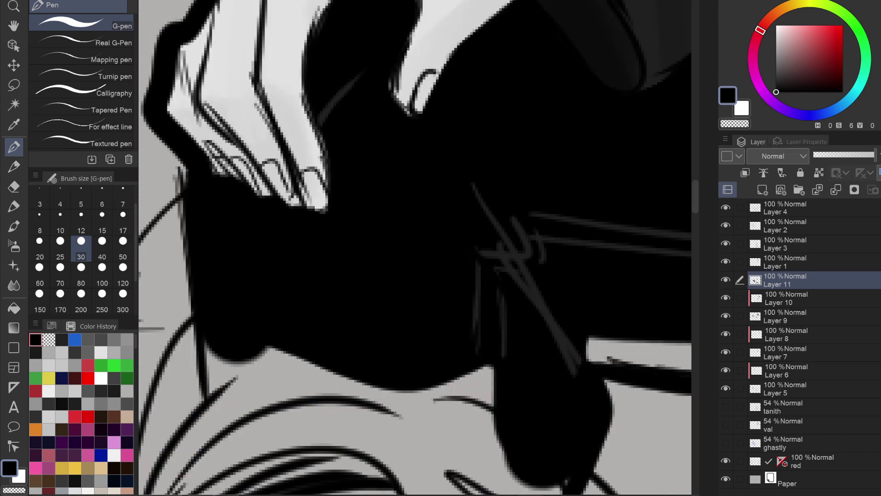
mouse_move(286, 211)
mouse_down()
mouse_move(302, 208)
mouse_move(287, 210)
mouse_move(300, 202)
mouse_move(293, 205)
mouse_up()
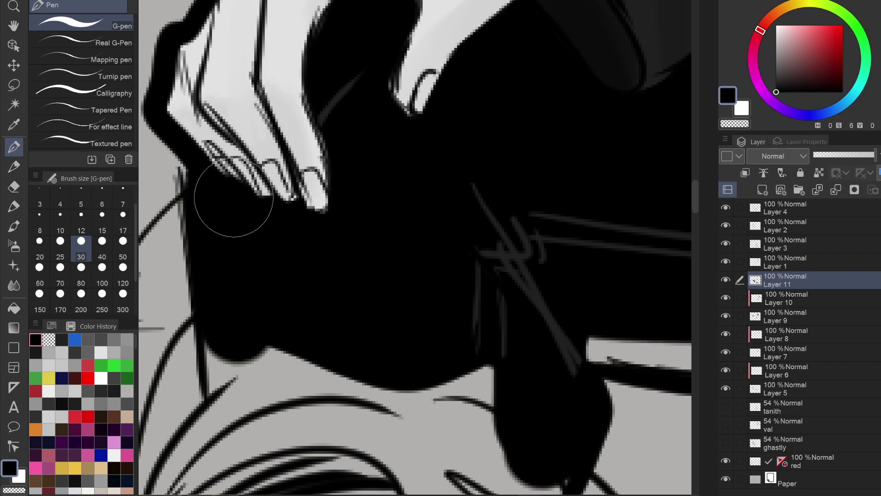
scroll(224, 186, down, 3)
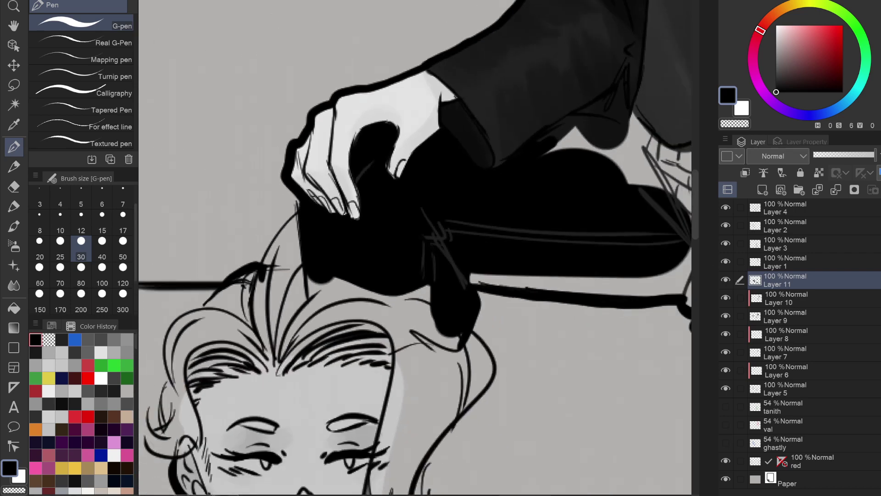
drag(224, 187, 178, 199)
scroll(224, 187, up, 3)
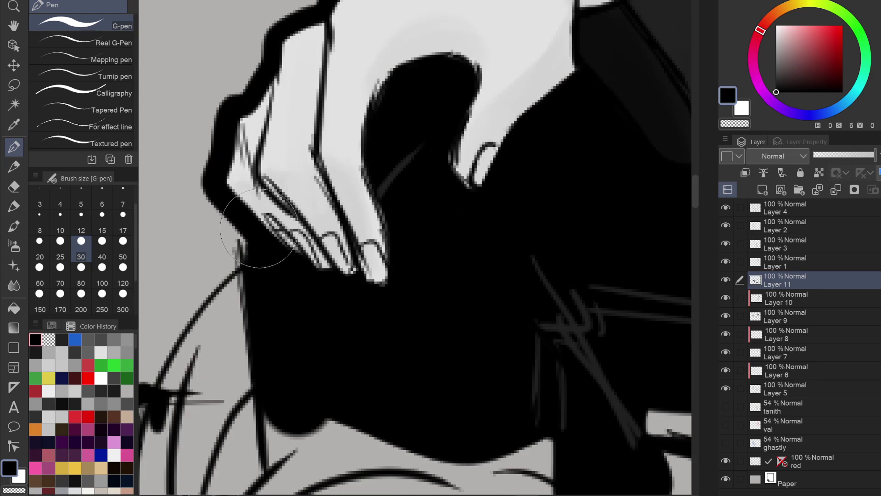
scroll(266, 247, down, 2)
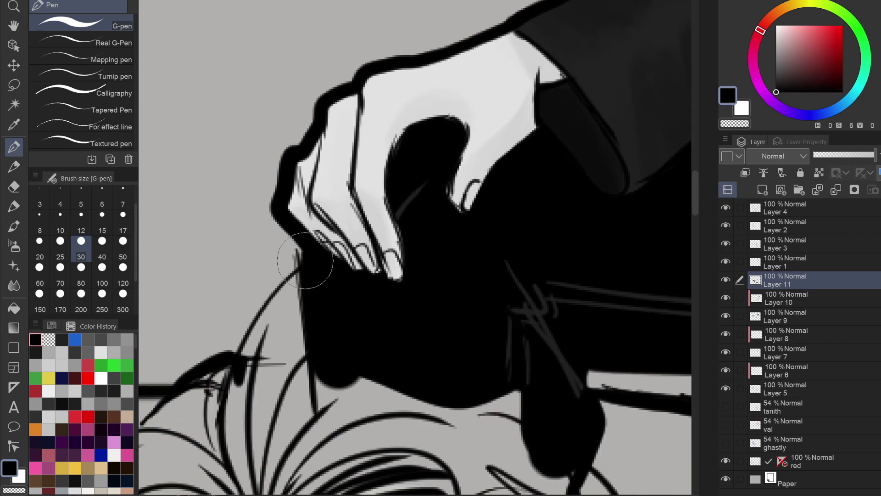
drag(303, 262, 112, 288)
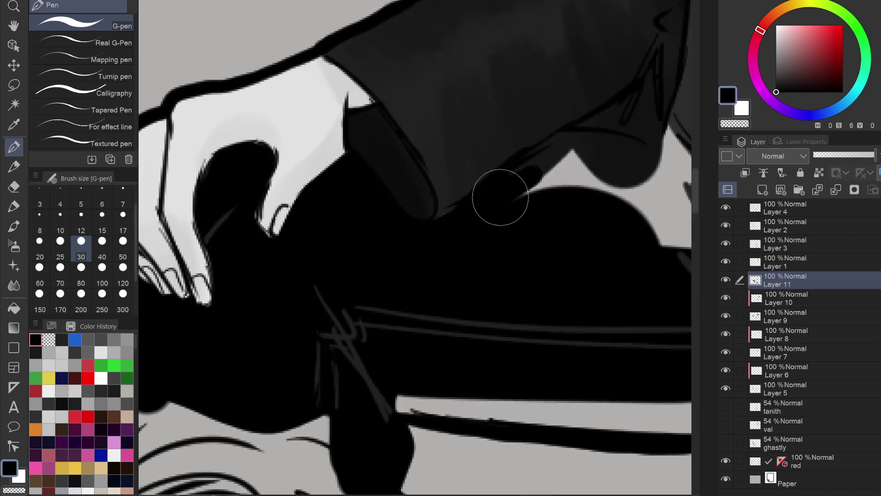
mouse_move(502, 198)
mouse_down()
mouse_move(543, 151)
mouse_move(610, 144)
mouse_move(653, 160)
mouse_move(459, 136)
mouse_move(510, 186)
mouse_move(525, 187)
mouse_move(448, 138)
mouse_move(335, 191)
mouse_move(457, 193)
mouse_move(334, 193)
mouse_move(434, 204)
mouse_move(457, 241)
mouse_move(579, 248)
mouse_move(574, 298)
mouse_move(550, 198)
mouse_move(610, 142)
mouse_move(586, 173)
mouse_move(610, 170)
mouse_move(633, 271)
mouse_move(606, 183)
mouse_move(626, 252)
mouse_move(622, 202)
mouse_move(625, 257)
mouse_move(645, 270)
mouse_move(660, 317)
mouse_up()
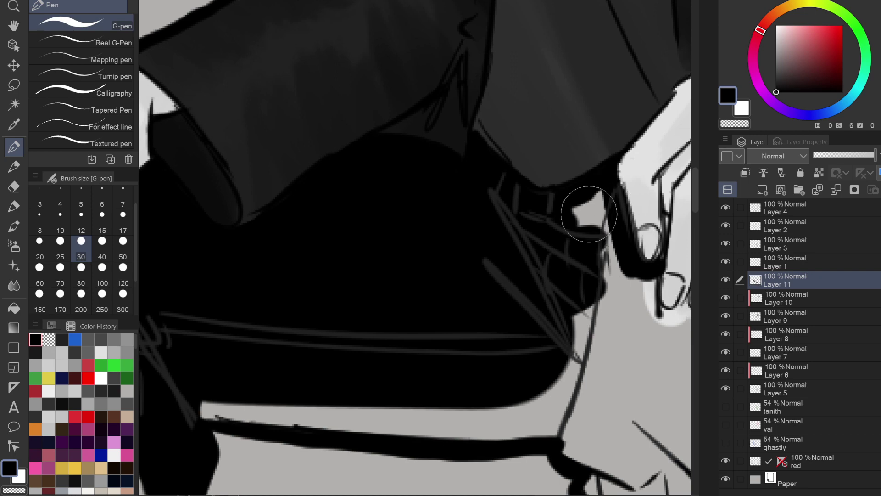
mouse_move(587, 197)
mouse_down()
mouse_move(584, 232)
mouse_move(624, 308)
mouse_move(647, 287)
mouse_move(660, 117)
mouse_move(420, 182)
mouse_up()
Undo the stroke crossing the second hand, reduce the G-pen to size 12, and fill between and around its fingers with black.
mouse_move(459, 202)
mouse_down()
mouse_move(441, 220)
mouse_move(442, 207)
mouse_move(424, 248)
mouse_move(427, 296)
mouse_up()
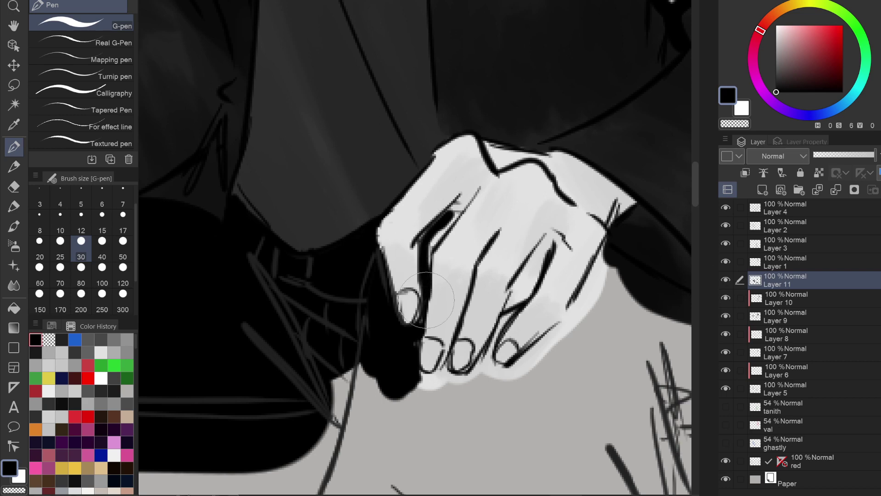
key(ctrl+z)
scroll(474, 261, up, 2)
click(81, 223)
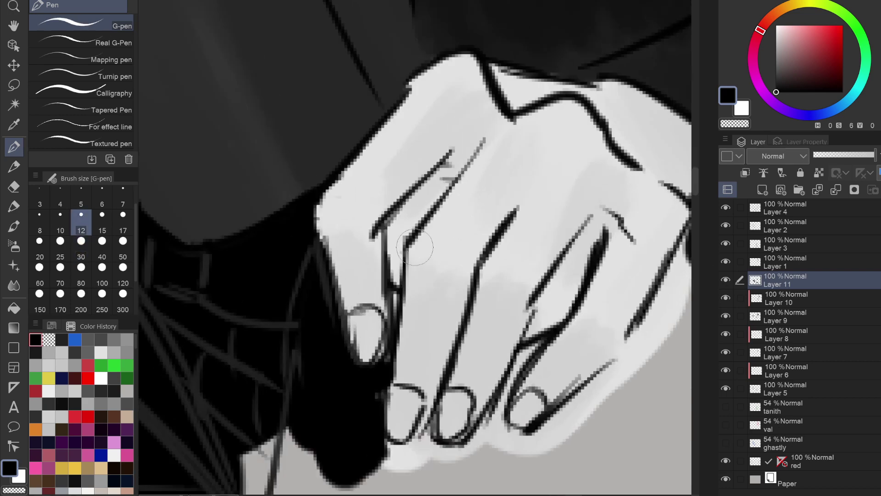
mouse_move(392, 229)
mouse_down()
mouse_move(393, 240)
mouse_move(393, 220)
mouse_move(435, 180)
mouse_move(404, 231)
mouse_move(393, 321)
mouse_up()
drag(397, 231, 409, 227)
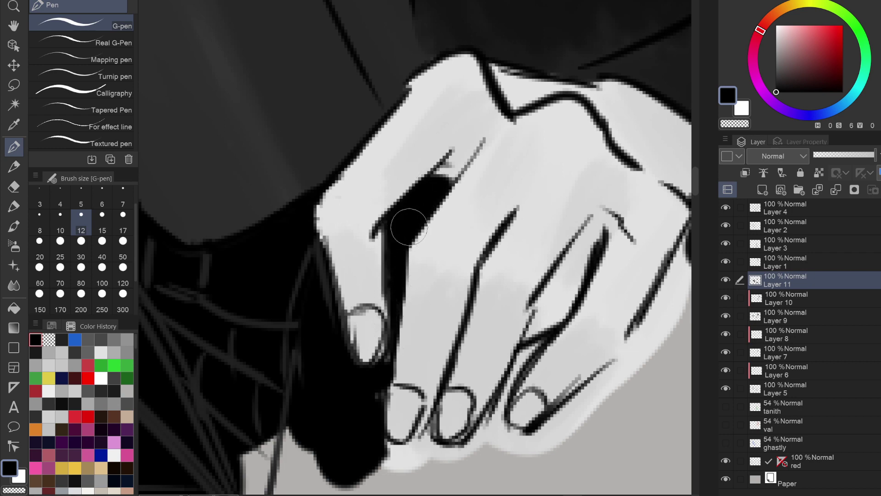
mouse_move(592, 257)
mouse_down()
mouse_move(597, 232)
mouse_move(571, 290)
mouse_move(590, 238)
mouse_move(554, 277)
mouse_move(512, 373)
mouse_move(578, 270)
mouse_move(544, 310)
mouse_move(552, 314)
mouse_move(572, 297)
mouse_move(463, 454)
mouse_move(462, 447)
mouse_move(437, 450)
mouse_move(426, 437)
mouse_move(410, 449)
mouse_move(386, 444)
mouse_move(372, 411)
mouse_move(399, 324)
mouse_up()
mouse_move(658, 279)
mouse_down()
mouse_move(534, 219)
mouse_move(554, 207)
mouse_move(556, 187)
mouse_move(494, 327)
mouse_move(510, 287)
mouse_move(413, 386)
mouse_move(395, 390)
mouse_move(423, 362)
mouse_move(395, 376)
mouse_move(402, 387)
mouse_up()
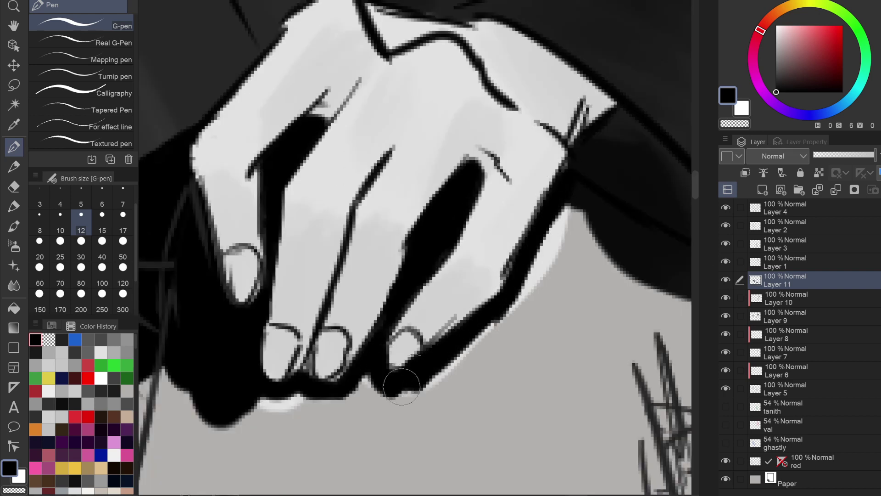
Enlarge the G-pen to size 30 and block in black beneath the second hand and along the jacket's inner edge.
click(81, 248)
mouse_move(338, 413)
mouse_down()
mouse_move(370, 403)
mouse_move(272, 403)
mouse_move(373, 404)
mouse_move(488, 350)
mouse_move(576, 209)
mouse_move(605, 217)
mouse_up()
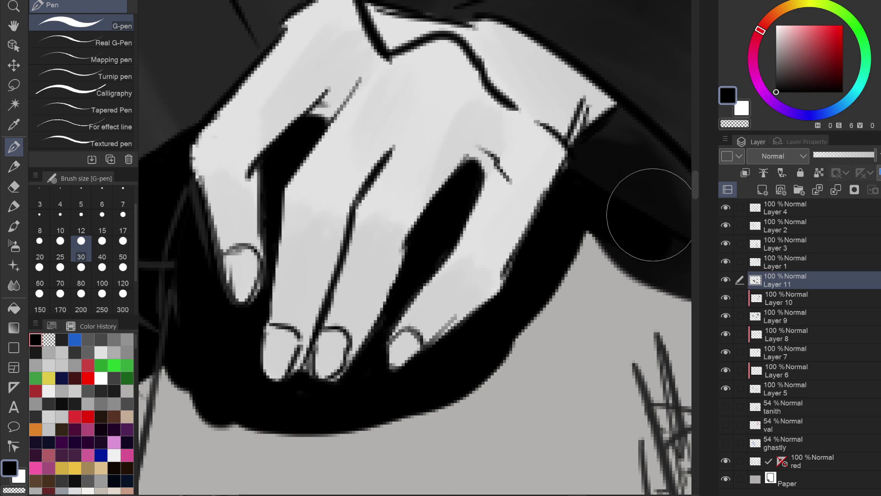
drag(653, 215, 434, 198)
mouse_move(540, 251)
mouse_down()
mouse_move(551, 225)
mouse_move(525, 259)
mouse_move(507, 259)
mouse_move(413, 222)
mouse_up()
mouse_move(568, 253)
mouse_down()
mouse_move(334, 204)
mouse_move(321, 183)
mouse_move(423, 335)
mouse_move(404, 262)
mouse_move(433, 321)
mouse_move(423, 360)
mouse_up()
click(331, 204)
scroll(422, 360, down, 5)
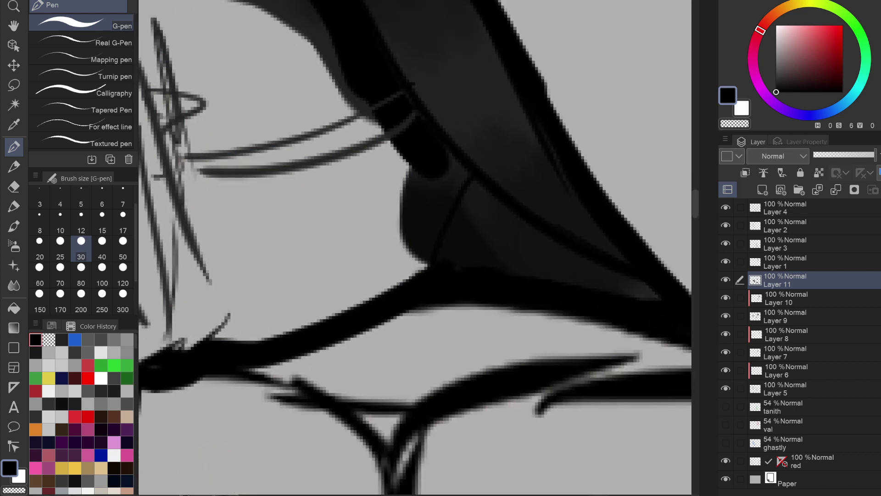
Fill the far thigh with black between the second hand, the jacket edge and the sofa arm, undoing a stray stroke.
scroll(512, 278, down, 2)
mouse_move(446, 203)
mouse_down()
mouse_move(453, 205)
mouse_move(443, 252)
mouse_move(410, 271)
mouse_move(331, 289)
mouse_move(317, 202)
mouse_up()
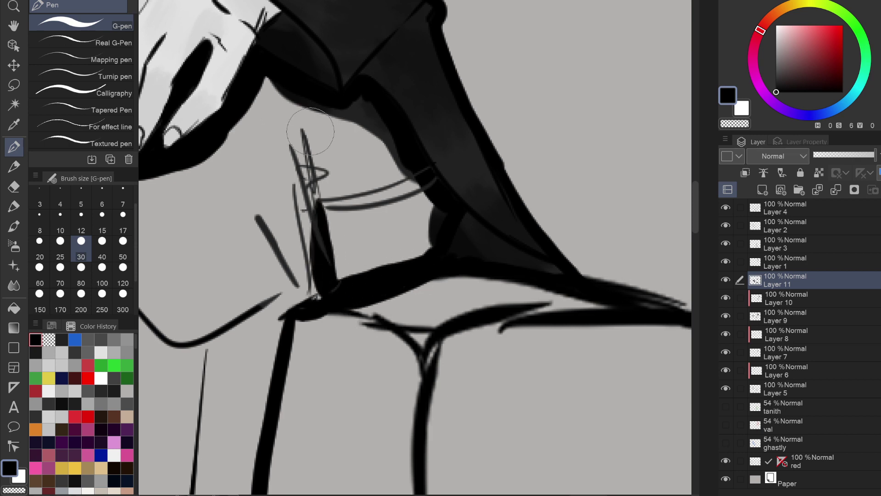
mouse_move(317, 282)
mouse_down()
mouse_move(281, 312)
mouse_move(268, 381)
mouse_up()
mouse_move(269, 92)
mouse_down()
mouse_move(308, 293)
mouse_move(277, 99)
mouse_move(329, 114)
mouse_move(362, 102)
mouse_move(365, 117)
mouse_move(293, 105)
mouse_move(313, 180)
mouse_move(322, 138)
mouse_move(339, 132)
mouse_move(366, 166)
mouse_move(389, 180)
mouse_move(414, 176)
mouse_move(433, 209)
mouse_move(429, 239)
mouse_move(364, 277)
mouse_move(331, 206)
mouse_move(358, 266)
mouse_move(378, 257)
mouse_move(400, 205)
mouse_move(418, 203)
mouse_move(408, 144)
mouse_up()
drag(349, 150, 407, 144)
mouse_move(311, 108)
mouse_down()
mouse_move(319, 84)
mouse_move(325, 113)
mouse_move(342, 117)
mouse_up()
drag(238, 294, 431, 123)
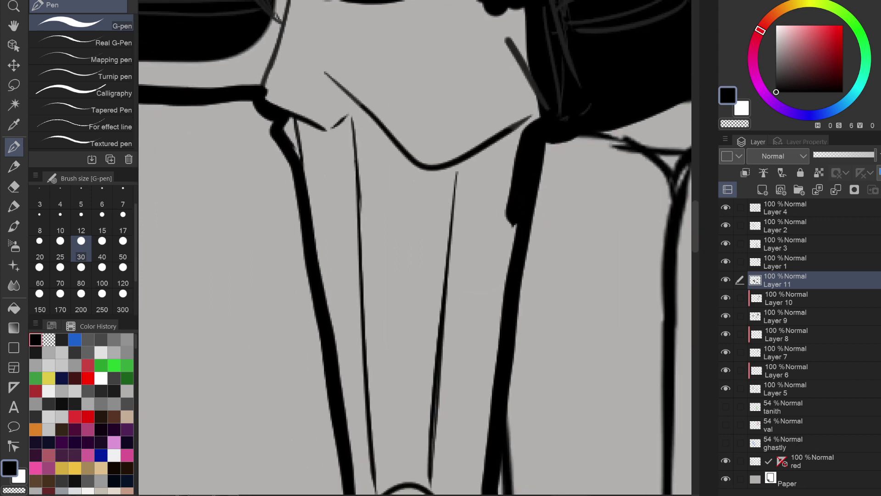
mouse_move(312, 101)
mouse_down()
mouse_move(288, 128)
mouse_move(329, 242)
mouse_up()
key(ctrl+z)
mouse_move(291, 48)
mouse_down()
mouse_move(279, 70)
mouse_move(303, 115)
mouse_move(400, 136)
mouse_move(521, 114)
mouse_move(541, 99)
mouse_move(351, 73)
mouse_move(444, 132)
mouse_move(473, 252)
mouse_up()
mouse_move(312, 159)
mouse_down()
mouse_move(336, 92)
mouse_move(315, 119)
mouse_move(296, 126)
mouse_move(352, 151)
mouse_move(318, 199)
mouse_move(354, 227)
mouse_up()
Enlarge the G-pen to size 80 and fill the remaining trouser gaps between the legs and beneath the raised thigh.
click(81, 274)
mouse_move(372, 157)
mouse_down()
mouse_move(377, 133)
mouse_move(549, 131)
mouse_move(499, 153)
mouse_move(365, 171)
mouse_move(359, 210)
mouse_move(441, 219)
mouse_move(512, 239)
mouse_move(434, 184)
mouse_up()
drag(321, 183, 651, 222)
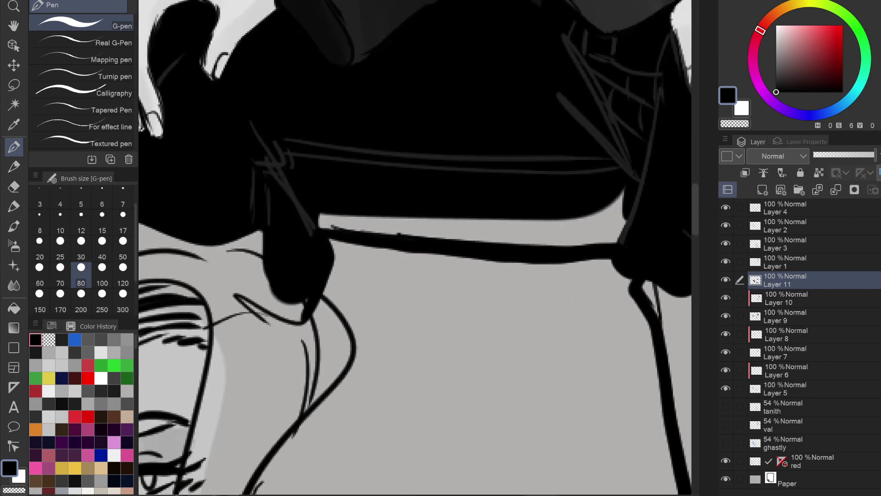
mouse_move(315, 201)
mouse_down()
mouse_move(491, 234)
mouse_move(613, 228)
mouse_move(631, 191)
mouse_up()
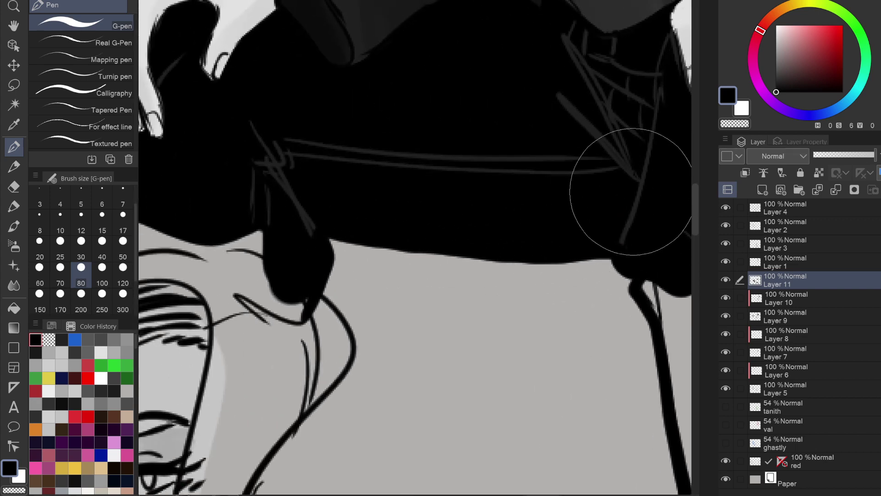
scroll(415, 248, down, 1)
drag(319, 296, 491, 275)
scroll(492, 275, down, 1)
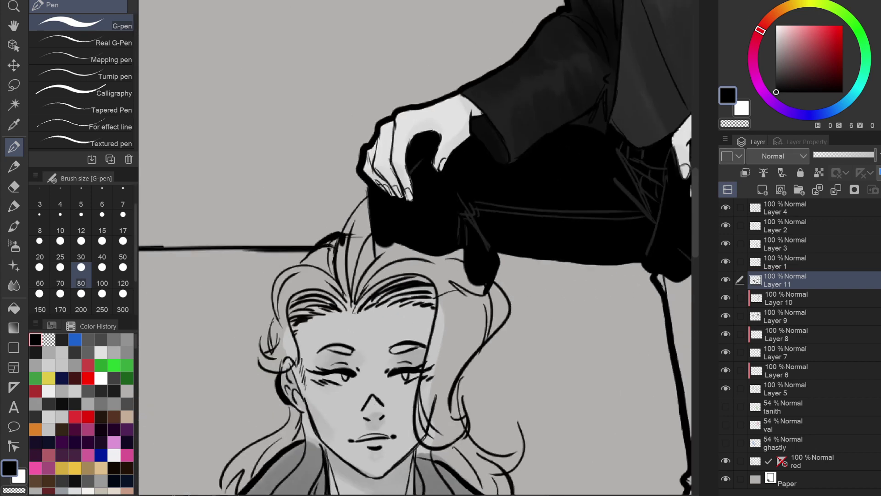
scroll(472, 275, down, 2)
scroll(494, 316, up, 2)
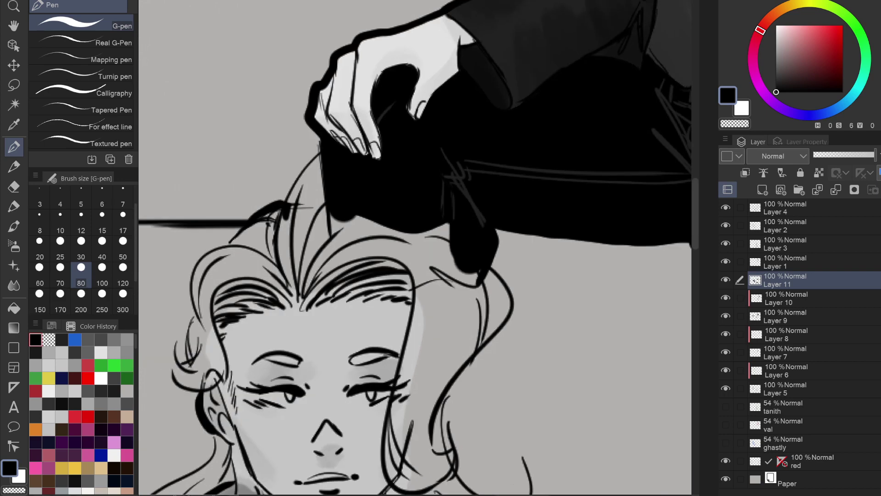
key(ctrl+0)
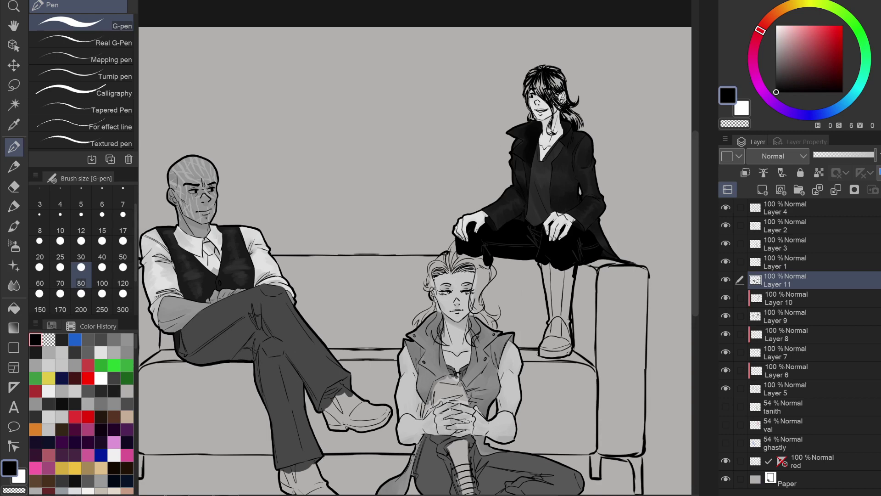
Add a clipped Layer 12 above Layer 11 and sample the darker Ghastly pants grey from the palette document.
drag(415, 260, 437, 210)
click(761, 193)
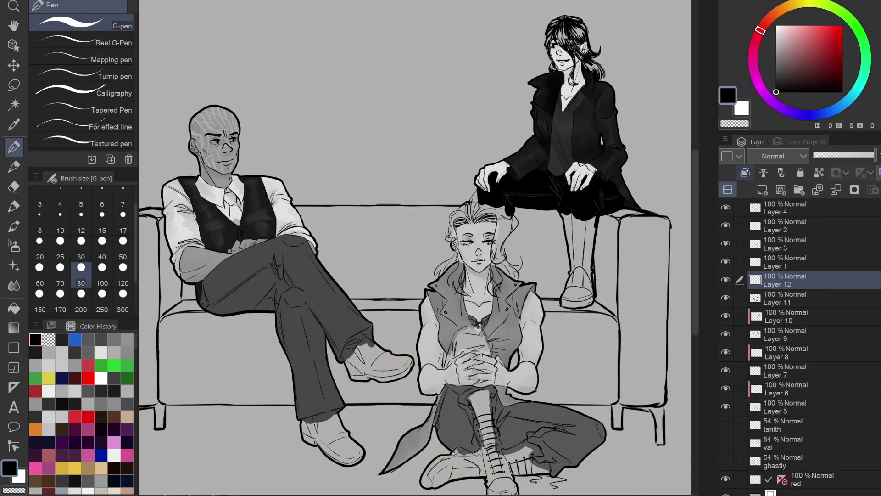
click(746, 173)
click(233, 1)
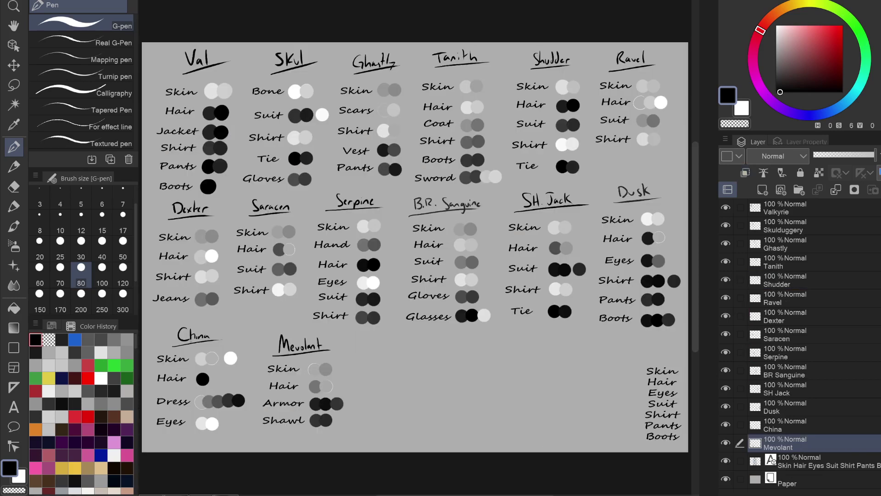
alt+click(393, 169)
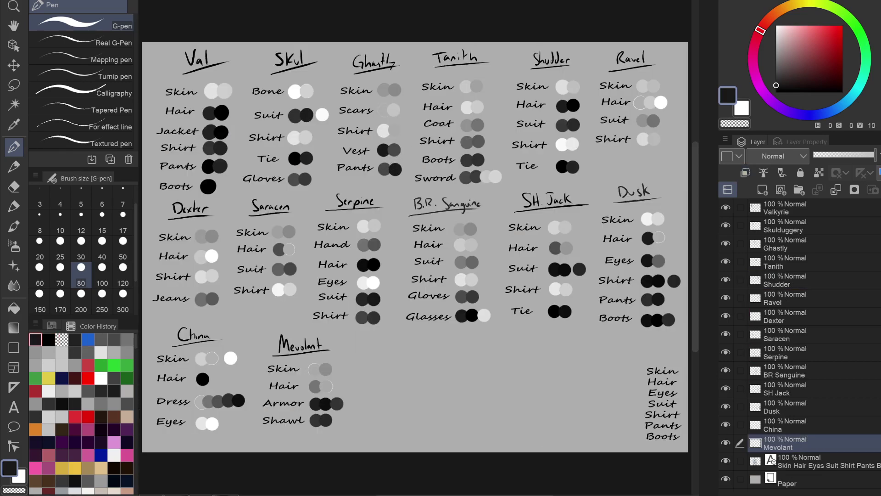
click(171, 1)
Shade the man in the vest's trousers behind the knee, along the calf and inside both hems with the Watercolor brush.
click(14, 225)
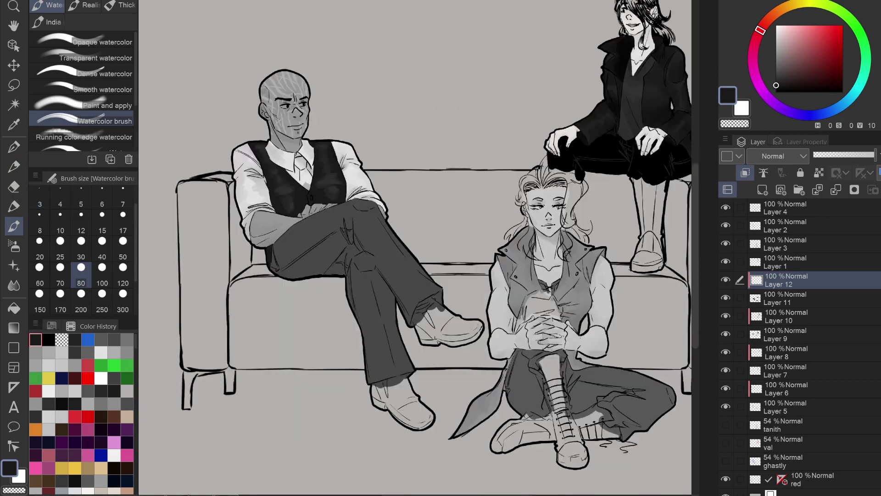
scroll(347, 264, up, 3)
mouse_move(363, 256)
mouse_down()
mouse_move(369, 227)
mouse_move(358, 257)
mouse_move(384, 216)
mouse_move(395, 218)
mouse_up()
drag(369, 281, 380, 327)
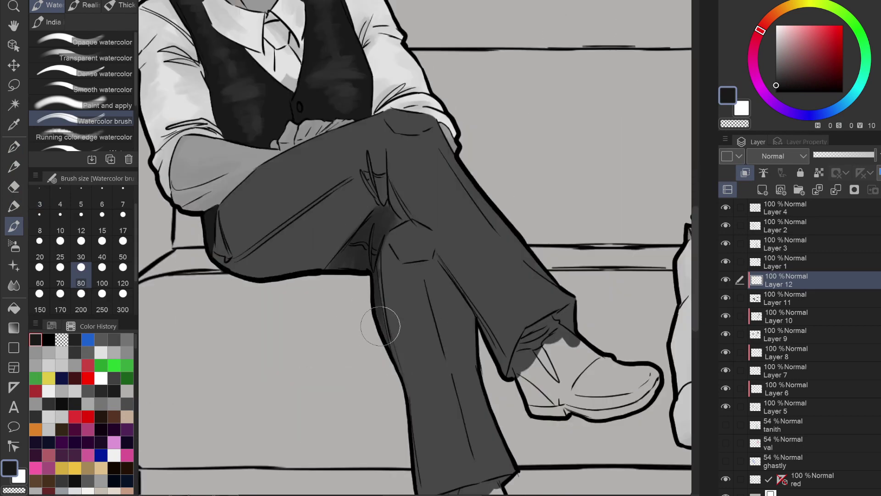
drag(371, 245, 394, 369)
drag(394, 157, 389, 92)
drag(407, 183, 388, 131)
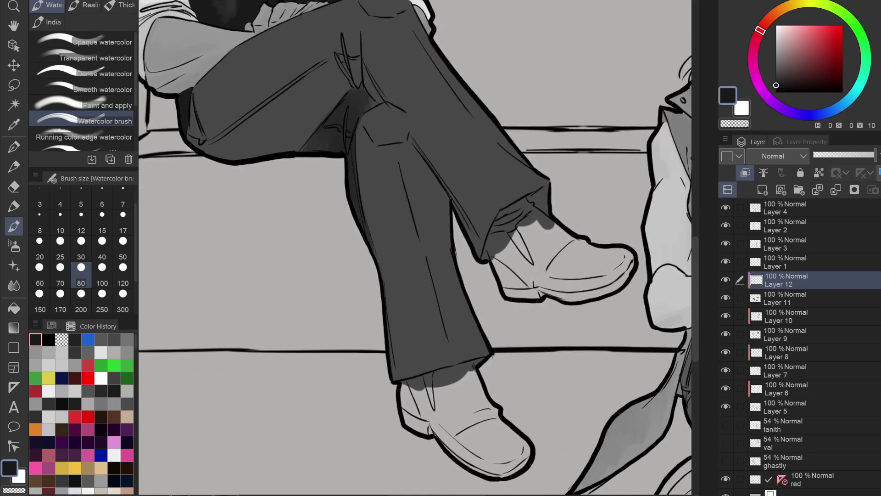
drag(463, 379, 390, 391)
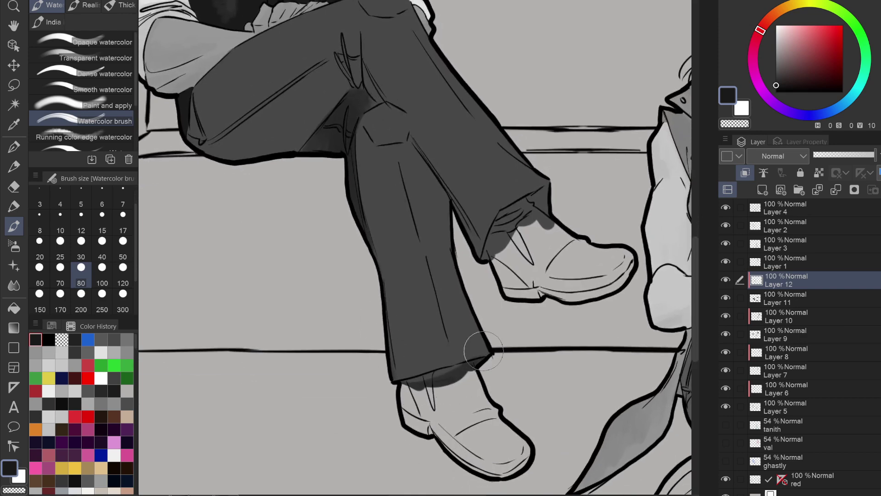
mouse_move(537, 205)
mouse_down()
mouse_move(521, 214)
mouse_move(493, 253)
mouse_up()
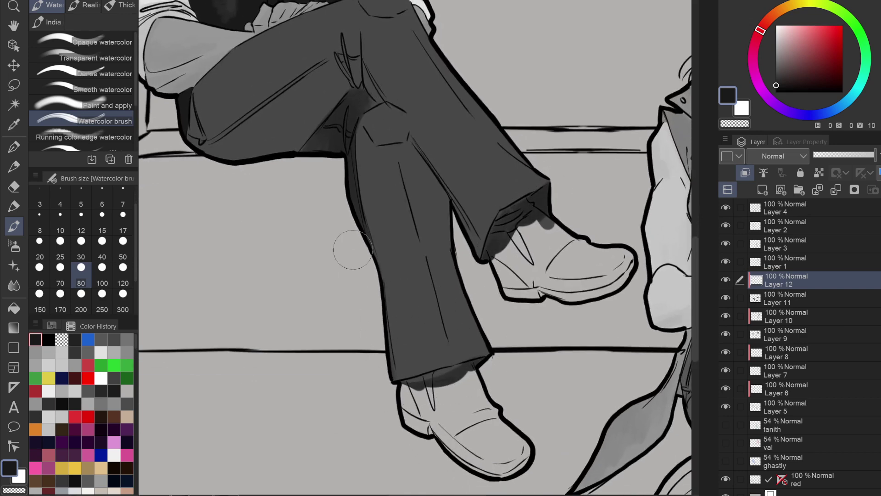
Shade the lower leg, knee and crossed shin of the same trousers with soft watercolour strokes at size 80.
mouse_move(360, 143)
mouse_down()
mouse_move(389, 289)
mouse_move(400, 300)
mouse_move(400, 243)
mouse_move(373, 195)
mouse_move(389, 260)
mouse_move(421, 270)
mouse_move(411, 152)
mouse_move(434, 222)
mouse_move(398, 140)
mouse_move(418, 184)
mouse_move(374, 133)
mouse_move(395, 125)
mouse_move(378, 152)
mouse_move(380, 139)
mouse_move(456, 276)
mouse_move(420, 338)
mouse_move(390, 336)
mouse_move(434, 382)
mouse_move(465, 380)
mouse_move(465, 346)
mouse_move(384, 204)
mouse_move(423, 254)
mouse_move(398, 307)
mouse_move(457, 353)
mouse_move(476, 336)
mouse_move(454, 287)
mouse_up()
mouse_move(430, 233)
mouse_down()
mouse_move(381, 174)
mouse_move(364, 176)
mouse_move(385, 268)
mouse_up()
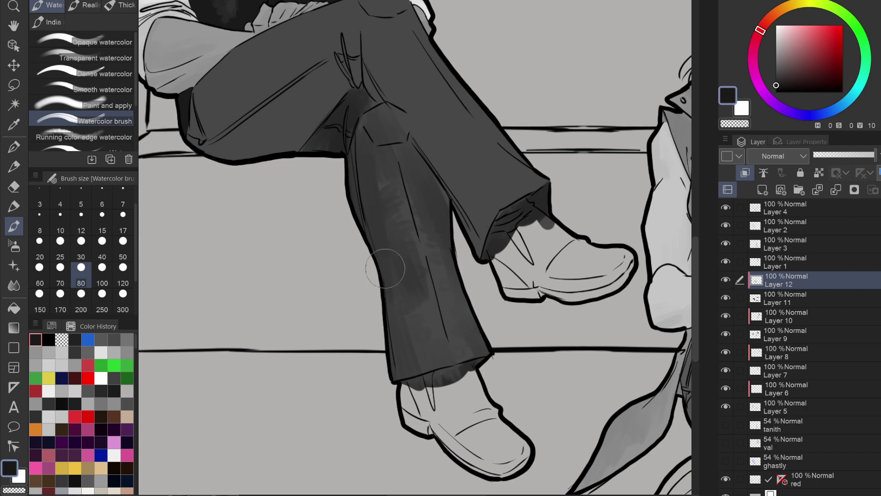
mouse_move(412, 367)
mouse_down()
mouse_move(416, 349)
mouse_move(380, 218)
mouse_move(376, 240)
mouse_up()
mouse_move(398, 180)
mouse_down()
mouse_move(383, 213)
mouse_move(408, 337)
mouse_move(424, 217)
mouse_move(433, 212)
mouse_move(462, 309)
mouse_move(425, 199)
mouse_up()
mouse_move(365, 51)
mouse_down()
mouse_move(365, 99)
mouse_move(355, 101)
mouse_move(365, 98)
mouse_move(370, 44)
mouse_move(444, 168)
mouse_move(419, 102)
mouse_move(462, 163)
mouse_move(489, 121)
mouse_move(513, 138)
mouse_move(518, 180)
mouse_move(416, 128)
mouse_move(473, 245)
mouse_move(453, 120)
mouse_move(480, 240)
mouse_move(518, 170)
mouse_move(480, 154)
mouse_move(479, 130)
mouse_move(441, 39)
mouse_move(403, 100)
mouse_move(413, 46)
mouse_move(417, 88)
mouse_move(428, 82)
mouse_move(445, 118)
mouse_move(440, 152)
mouse_up()
Shade the crossed leg's thigh from the knee folds to the hip with the same dark grey.
mouse_move(358, 76)
mouse_down()
mouse_move(353, 120)
mouse_move(350, 110)
mouse_move(345, 116)
mouse_move(355, 86)
mouse_move(186, 149)
mouse_move(283, 149)
mouse_move(214, 158)
mouse_move(306, 119)
mouse_move(216, 155)
mouse_move(188, 155)
mouse_move(282, 118)
mouse_move(309, 120)
mouse_move(271, 163)
mouse_move(265, 144)
mouse_move(306, 88)
mouse_up()
mouse_move(289, 120)
mouse_down()
mouse_move(327, 34)
mouse_move(187, 138)
mouse_move(334, 47)
mouse_up()
drag(211, 56, 216, 88)
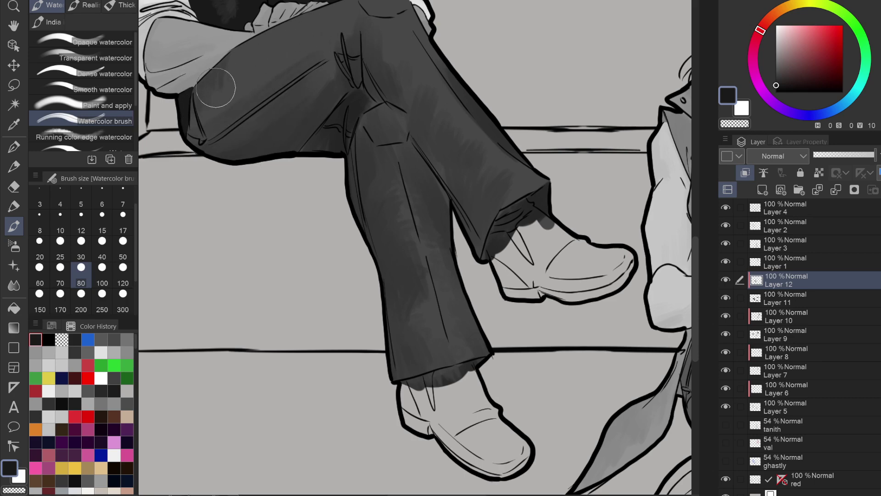
mouse_move(250, 38)
mouse_down()
mouse_move(208, 98)
mouse_move(204, 139)
mouse_move(221, 104)
mouse_move(232, 130)
mouse_up()
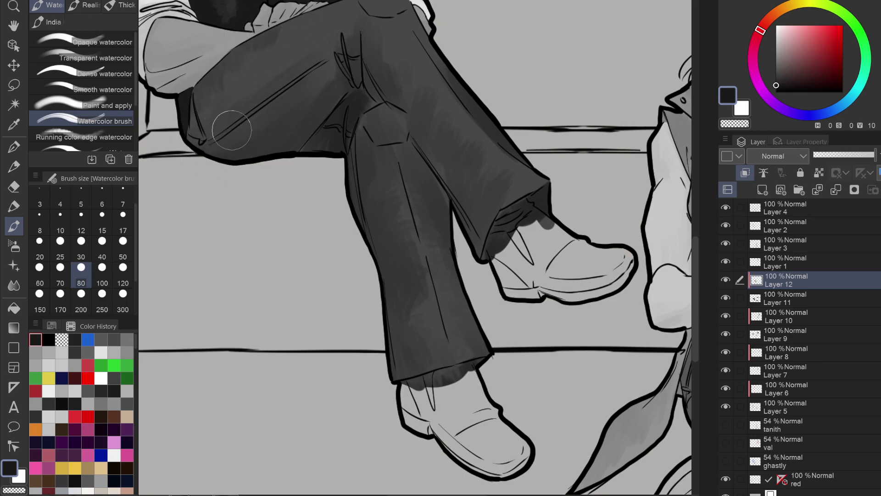
mouse_move(266, 82)
mouse_down()
mouse_move(316, 31)
mouse_move(299, 16)
mouse_up()
drag(231, 118, 215, 214)
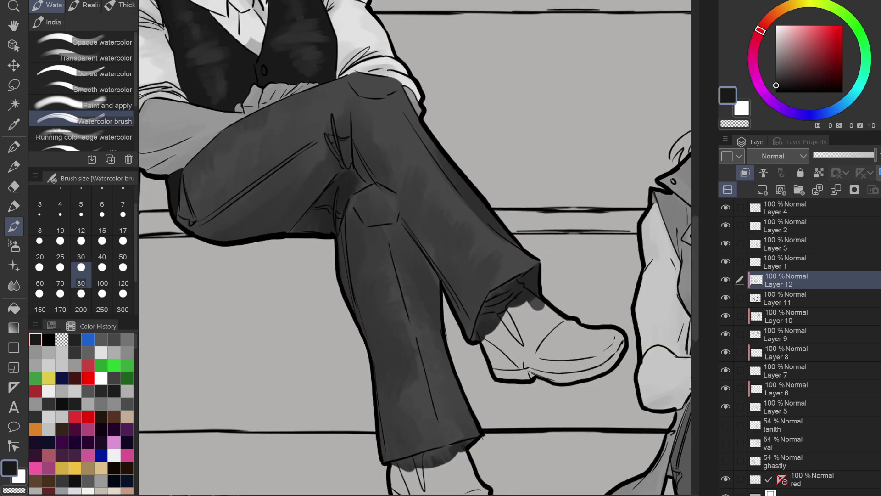
Shade the crossed leg's shin from the knee down to the hem with the dark grey watercolour brush.
mouse_move(360, 93)
mouse_down()
mouse_move(386, 99)
mouse_move(387, 115)
mouse_move(403, 111)
mouse_move(413, 129)
mouse_move(390, 108)
mouse_move(403, 130)
mouse_move(427, 138)
mouse_up()
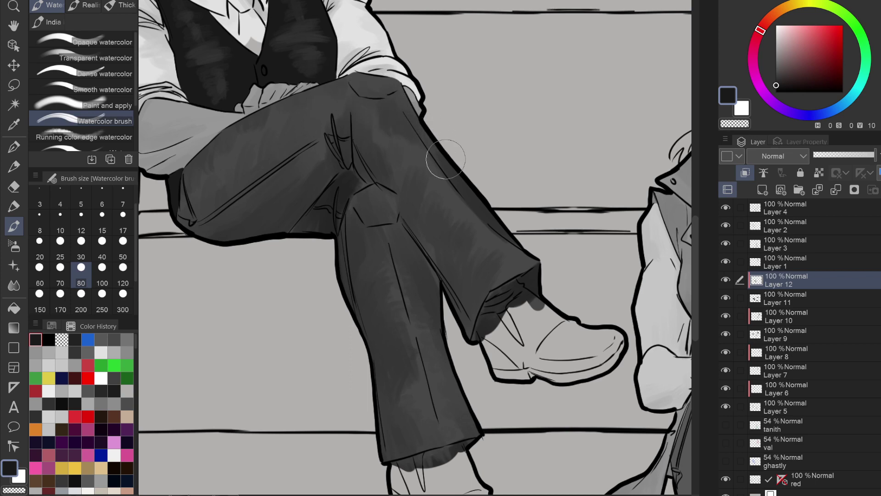
drag(524, 264, 509, 250)
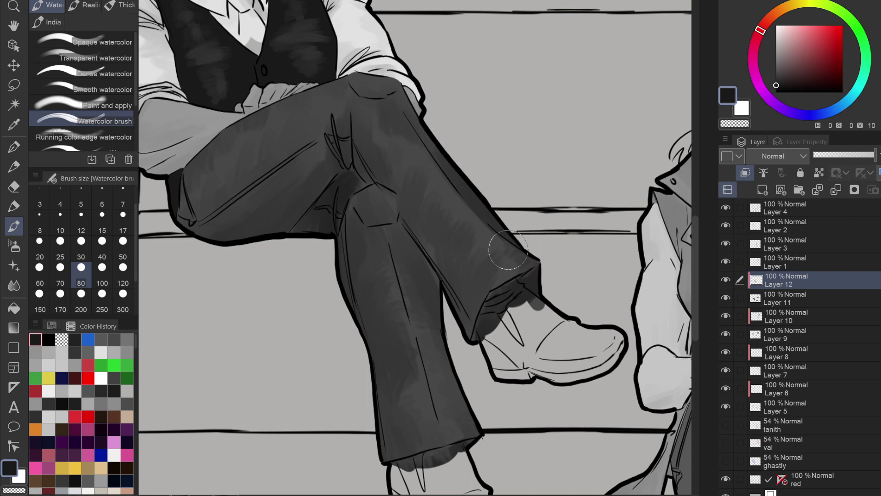
drag(532, 291, 506, 301)
Darken the underside of the crossed thigh and the standing leg beneath its knee with soft watercolour strokes.
scroll(401, 237, down, 2)
drag(324, 170, 326, 193)
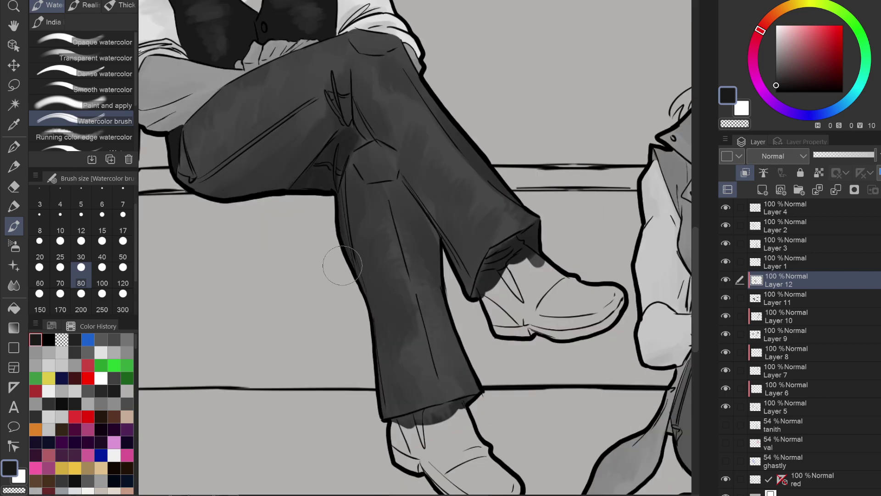
mouse_move(305, 163)
mouse_down()
mouse_move(334, 139)
mouse_move(251, 186)
mouse_move(352, 115)
mouse_move(328, 195)
mouse_move(344, 249)
mouse_up()
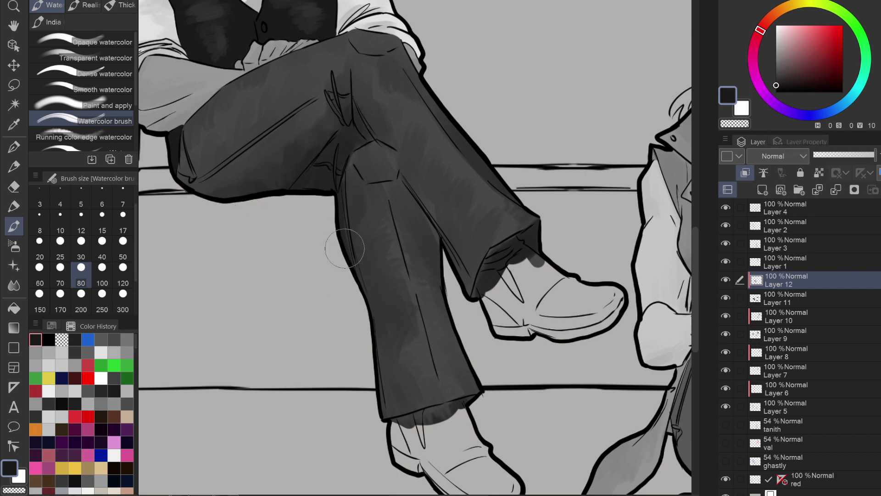
mouse_move(342, 173)
mouse_down()
mouse_move(354, 181)
mouse_move(360, 216)
mouse_move(394, 222)
mouse_move(356, 208)
mouse_move(393, 216)
mouse_move(364, 206)
mouse_move(440, 269)
mouse_up()
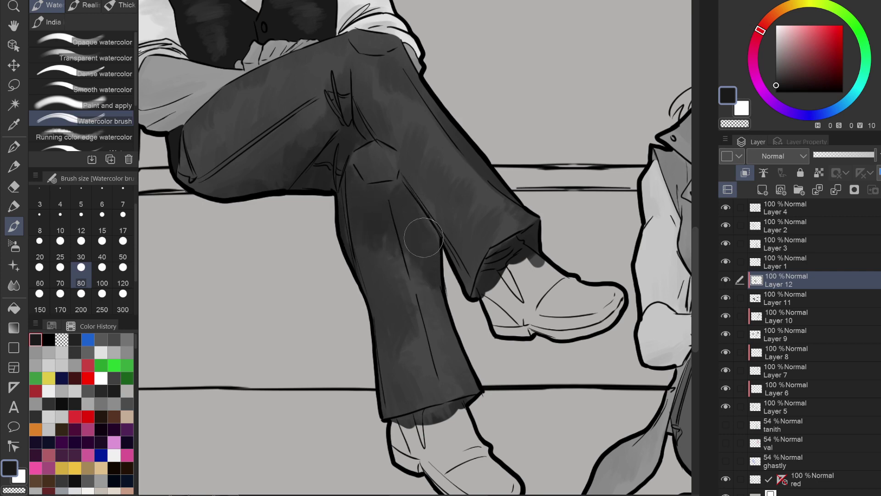
mouse_move(350, 167)
mouse_down()
mouse_move(374, 167)
mouse_move(354, 154)
mouse_up()
Sample the darker Tanith shirt grey from the palette document, darken it to a value of 28, and return to the drawing.
key(ctrl+minus)
key(ctrl+minus)
key(ctrl+minus)
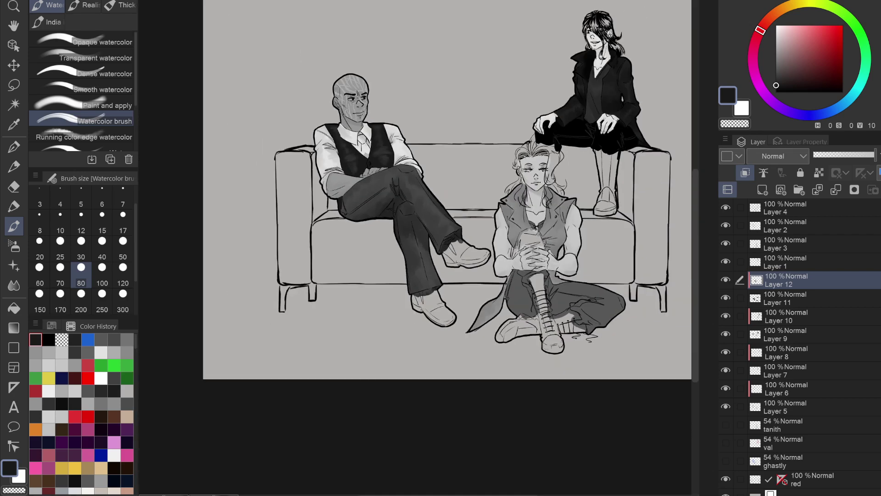
drag(622, 102, 562, 96)
key(ctrl+plus)
key(ctrl+plus)
key(ctrl+plus)
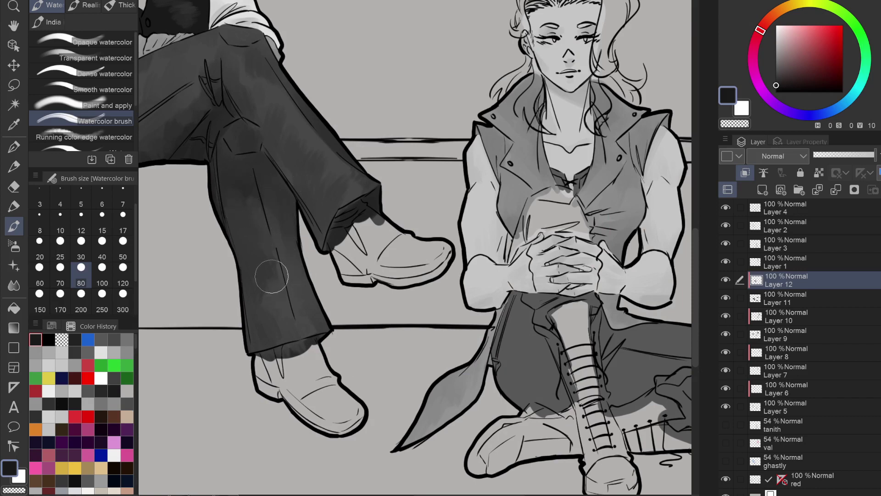
mouse_move(278, 62)
mouse_down()
mouse_move(424, 78)
mouse_move(106, 52)
mouse_up()
scroll(278, 62, down, 3)
scroll(279, 62, right, 2)
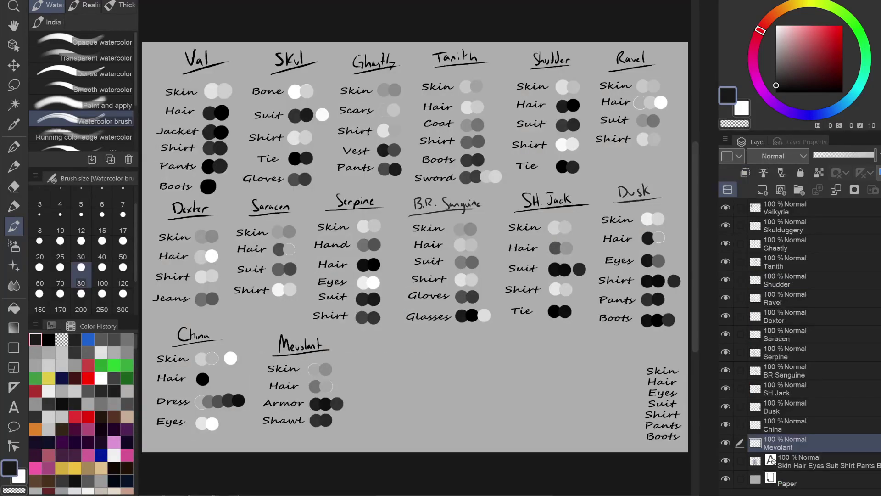
alt+click(480, 137)
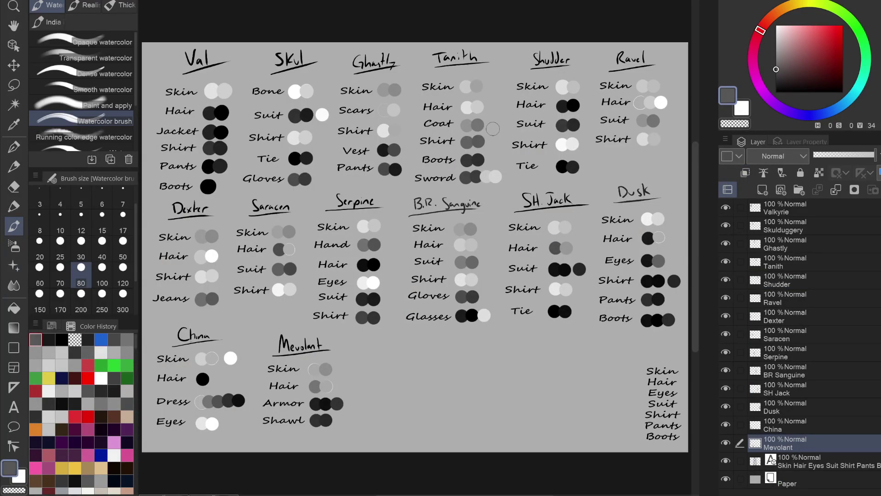
click(776, 73)
click(183, 1)
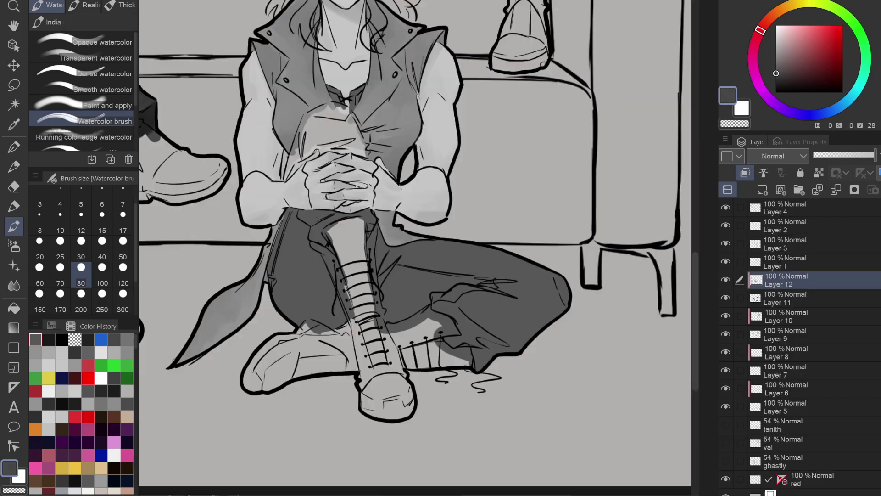
Shade the floor-seated figure's trousers along the bent knee, hem, thigh folds and opposite leg with the Watercolor brush at size 80.
mouse_move(380, 254)
mouse_down()
mouse_move(393, 315)
mouse_move(409, 295)
mouse_move(433, 294)
mouse_up()
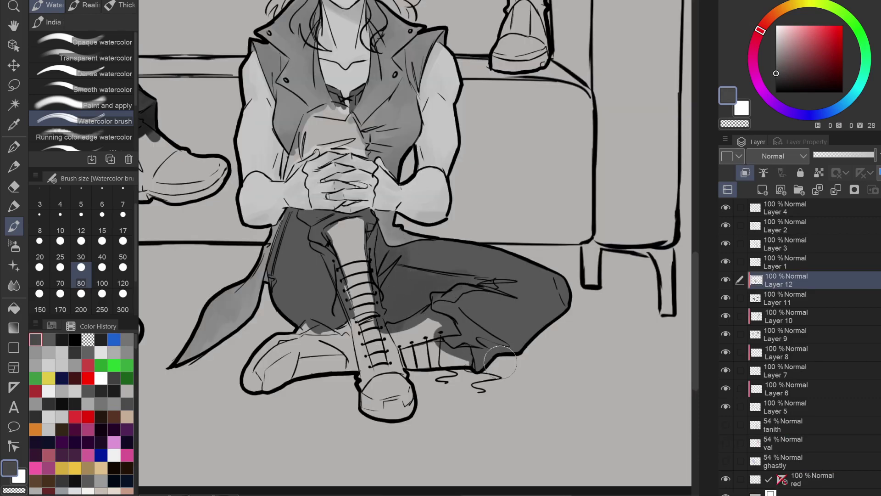
mouse_move(500, 363)
mouse_down()
mouse_move(459, 321)
mouse_move(556, 315)
mouse_move(562, 272)
mouse_up()
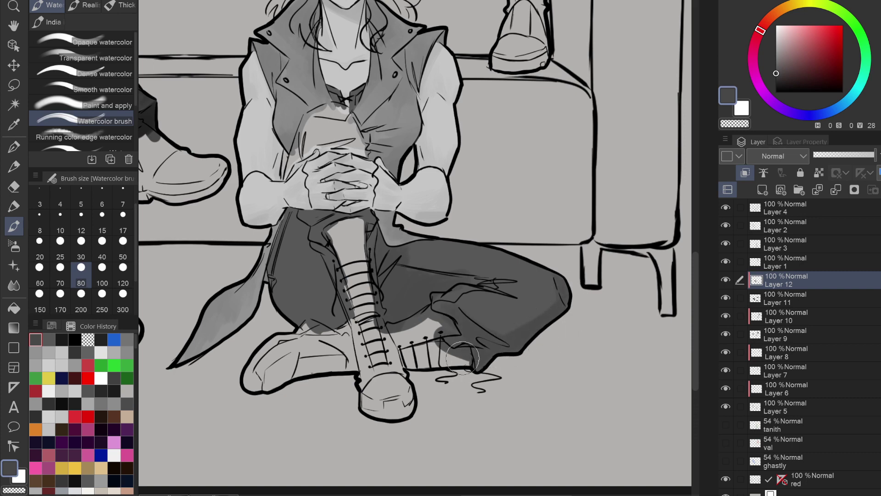
drag(537, 308, 411, 268)
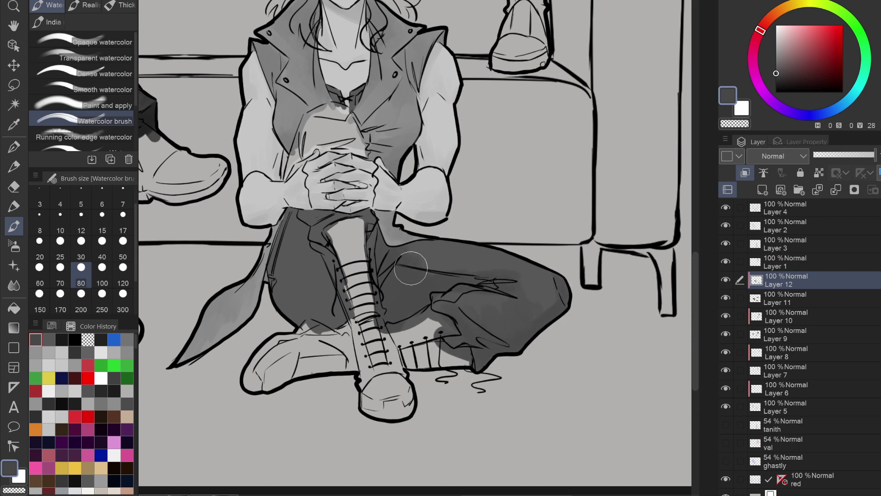
mouse_move(339, 324)
mouse_down()
mouse_move(283, 302)
mouse_move(314, 306)
mouse_move(303, 230)
mouse_up()
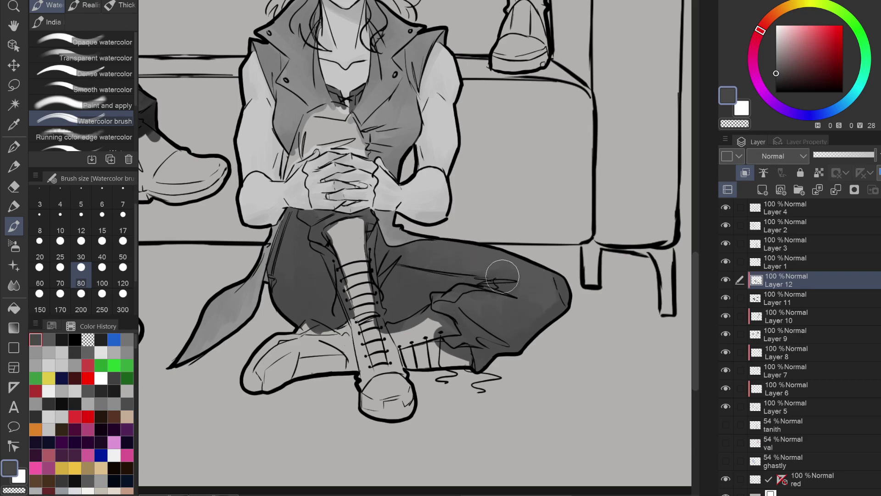
scroll(503, 277, down, 2)
drag(502, 277, 528, 349)
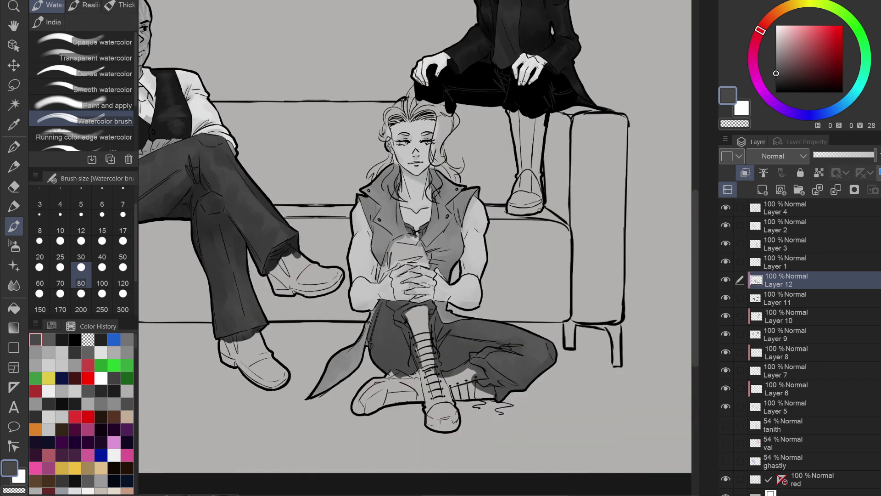
Add a new raster layer above Layer 12, and make Layer 12 active again.
scroll(415, 237, down, 3)
drag(415, 237, 456, 256)
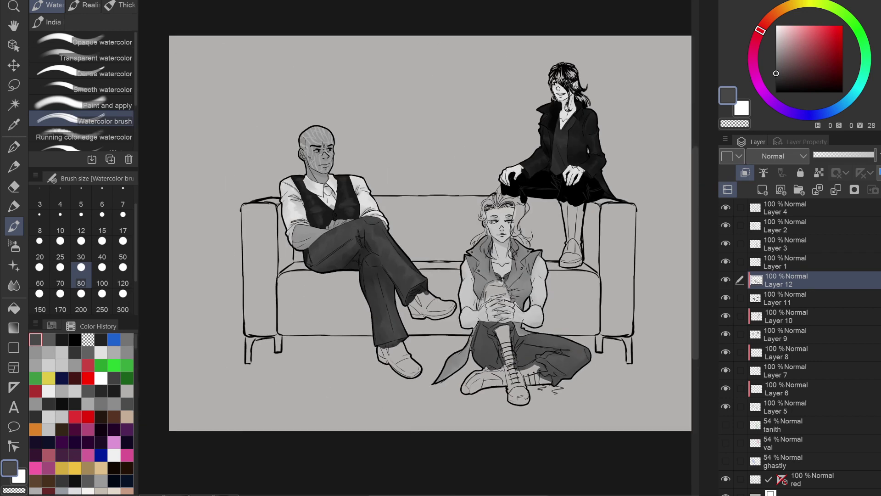
click(763, 189)
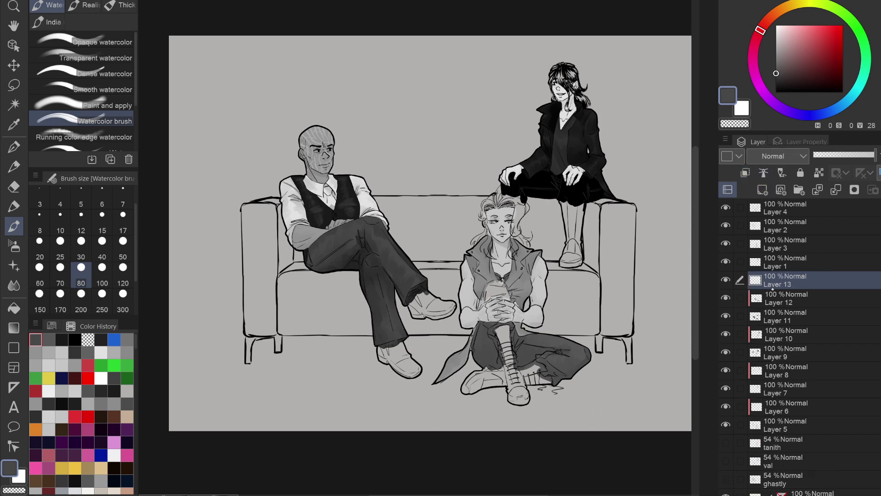
click(780, 298)
Draw white fold highlights on the sofa-arm figure's black trousers near the knee with the G-pen at size 12.
click(14, 147)
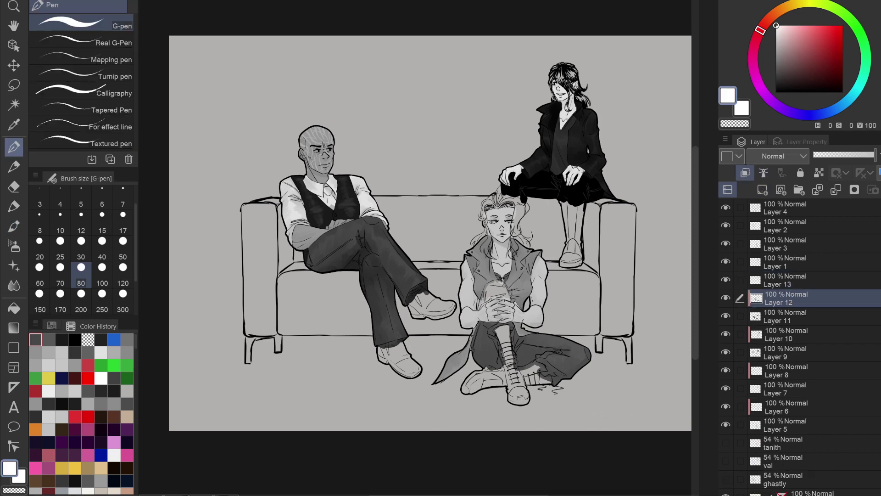
click(81, 222)
drag(475, 223, 415, 247)
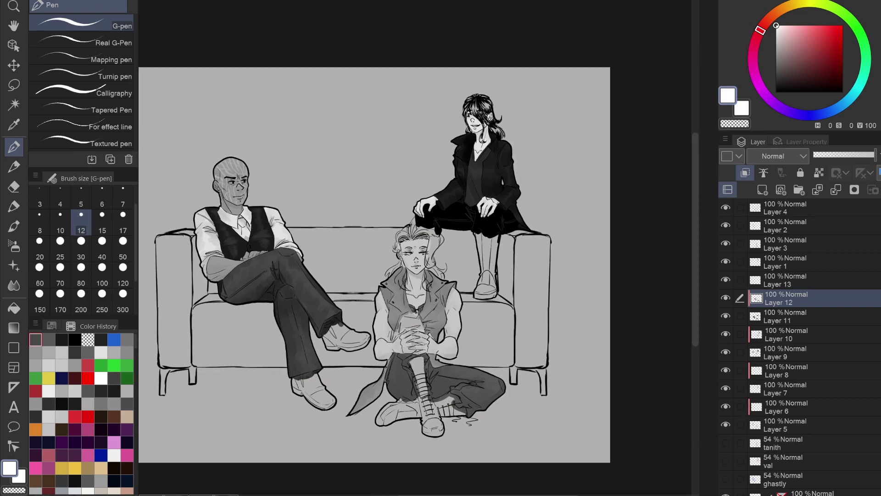
scroll(415, 247, up, 5)
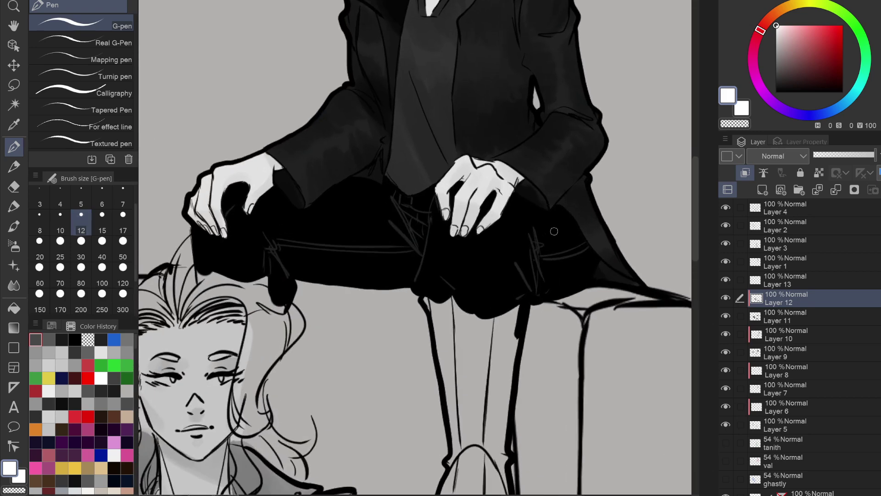
drag(520, 228, 519, 237)
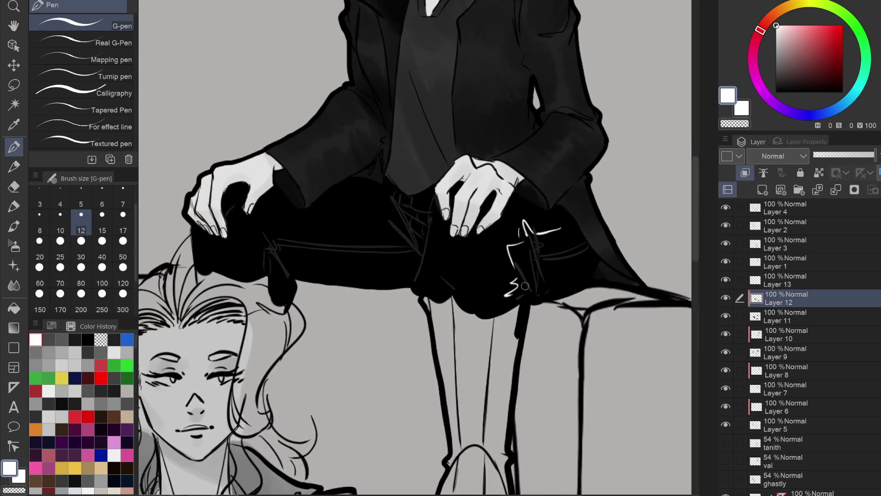
Draw white fold lines along the black trouser leg under the resting hand of the figure on the sofa arm, on Layer 12.
drag(362, 222, 263, 224)
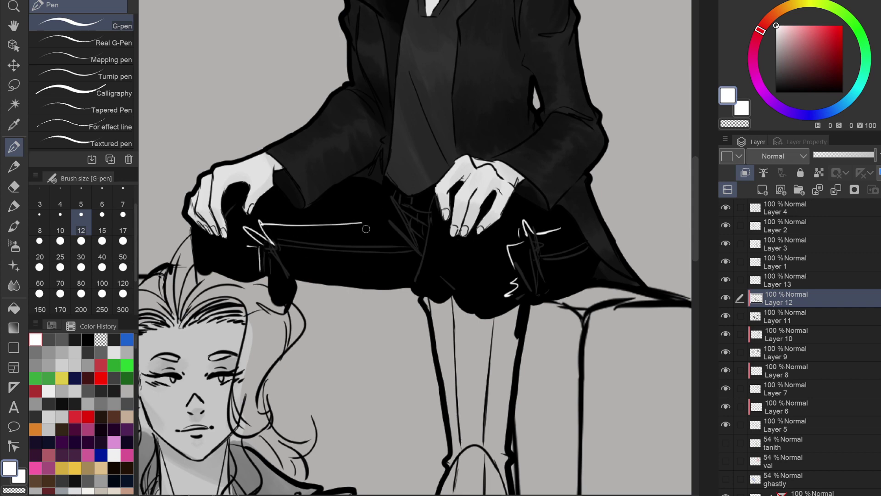
scroll(537, 250, down, 5)
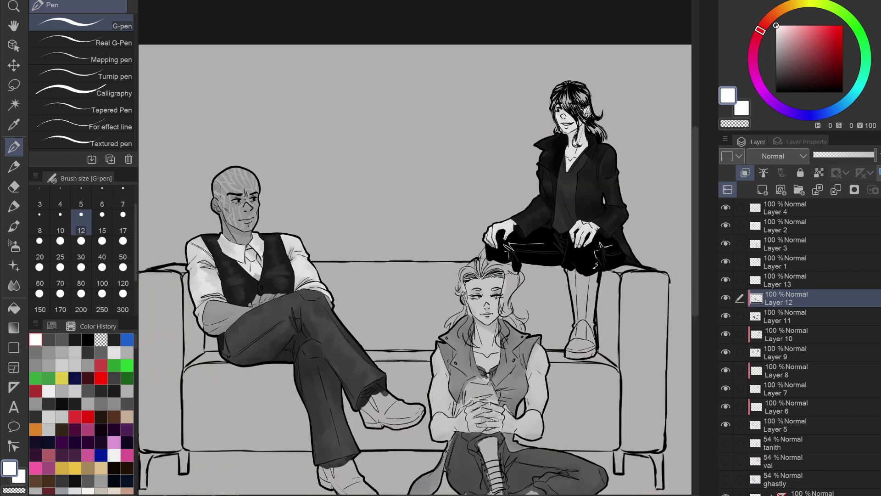
Block in the floor-seated woman's laced boots on Layer 13 at brush size 80, using the dark grey from Tanith's Boots swatch.
click(762, 284)
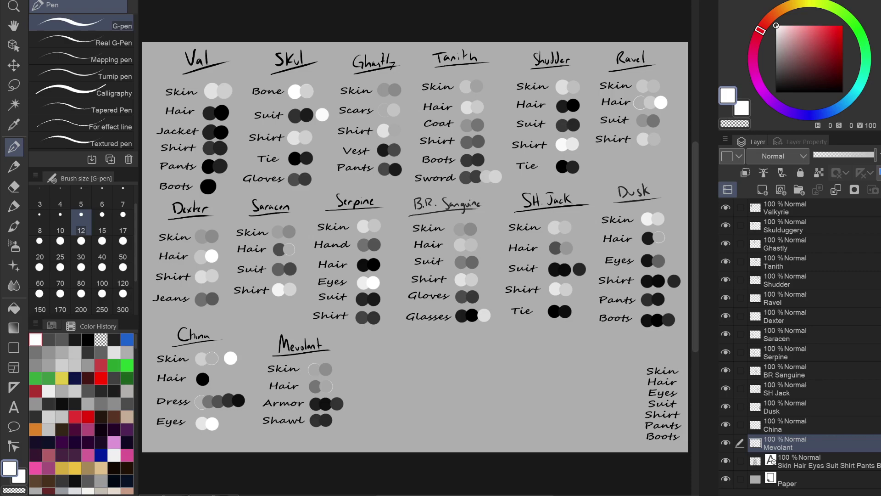
alt+click(465, 156)
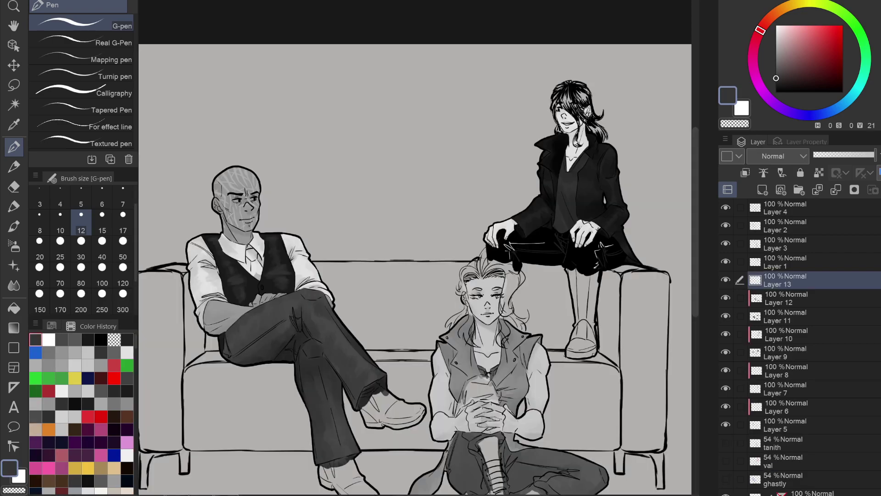
scroll(416, 248, up, 5)
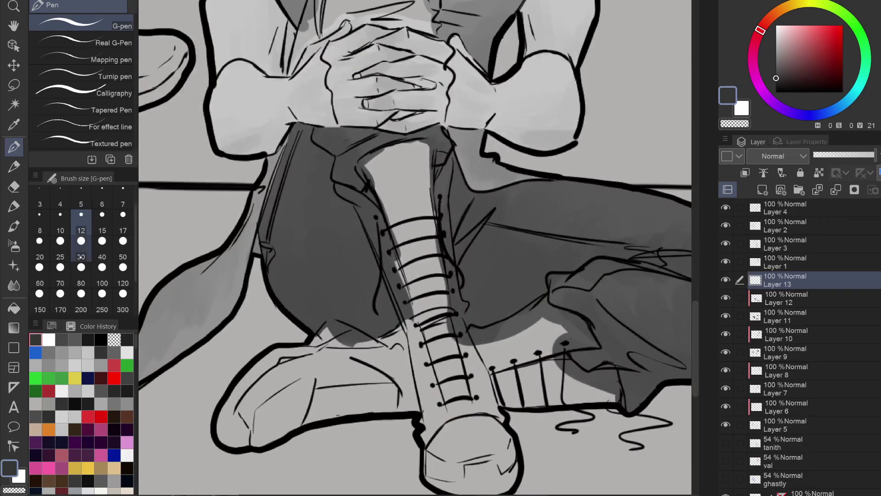
click(81, 276)
click(406, 170)
mouse_move(404, 165)
mouse_down()
mouse_move(392, 195)
mouse_move(397, 234)
mouse_move(386, 234)
mouse_move(430, 338)
mouse_move(407, 218)
mouse_move(444, 329)
mouse_move(421, 335)
mouse_move(397, 378)
mouse_move(432, 362)
mouse_move(379, 366)
mouse_move(341, 344)
mouse_move(257, 396)
mouse_move(257, 418)
mouse_move(398, 385)
mouse_move(373, 370)
mouse_up()
key(ctrl+z)
mouse_move(441, 342)
mouse_down()
mouse_move(479, 350)
mouse_move(544, 330)
mouse_move(532, 351)
mouse_move(560, 377)
mouse_move(473, 384)
mouse_move(478, 422)
mouse_move(458, 465)
mouse_move(437, 375)
mouse_move(471, 445)
mouse_move(514, 372)
mouse_up()
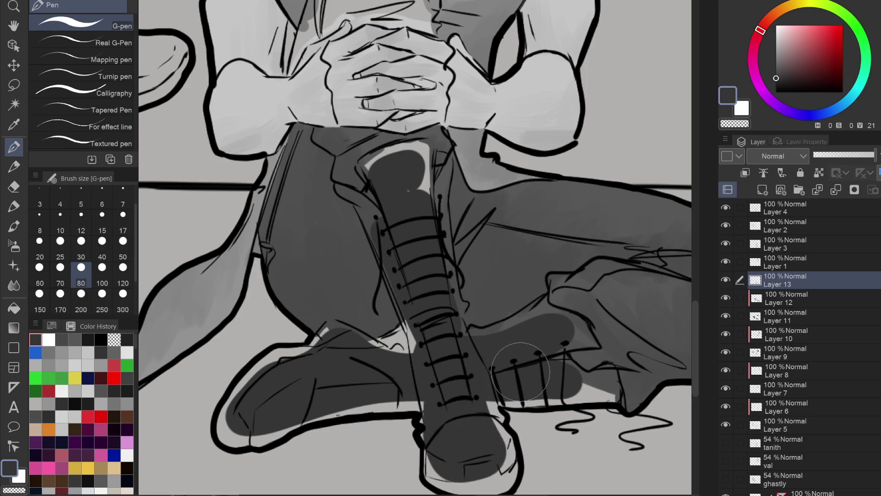
mouse_move(408, 197)
mouse_down()
mouse_move(435, 187)
mouse_move(422, 193)
mouse_up()
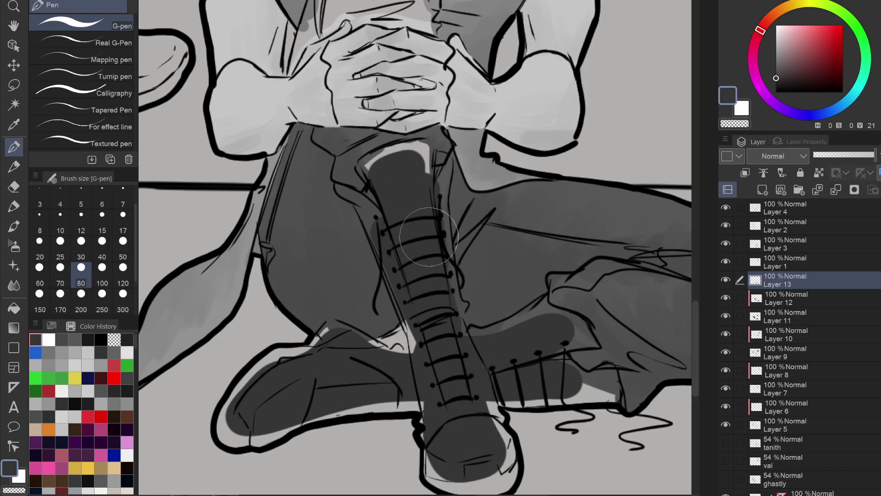
mouse_move(294, 297)
mouse_down()
mouse_move(275, 378)
mouse_move(279, 355)
mouse_move(223, 417)
mouse_move(230, 440)
mouse_move(267, 426)
mouse_move(259, 440)
mouse_move(291, 423)
mouse_move(330, 380)
mouse_move(286, 363)
mouse_move(288, 356)
mouse_move(311, 352)
mouse_move(332, 329)
mouse_move(277, 399)
mouse_move(356, 360)
mouse_move(359, 348)
mouse_move(399, 363)
mouse_move(417, 356)
mouse_move(424, 343)
mouse_move(417, 332)
mouse_move(428, 385)
mouse_move(396, 357)
mouse_move(303, 422)
mouse_move(438, 403)
mouse_move(424, 421)
mouse_move(437, 483)
mouse_move(496, 382)
mouse_move(480, 420)
mouse_move(489, 402)
mouse_move(508, 487)
mouse_up()
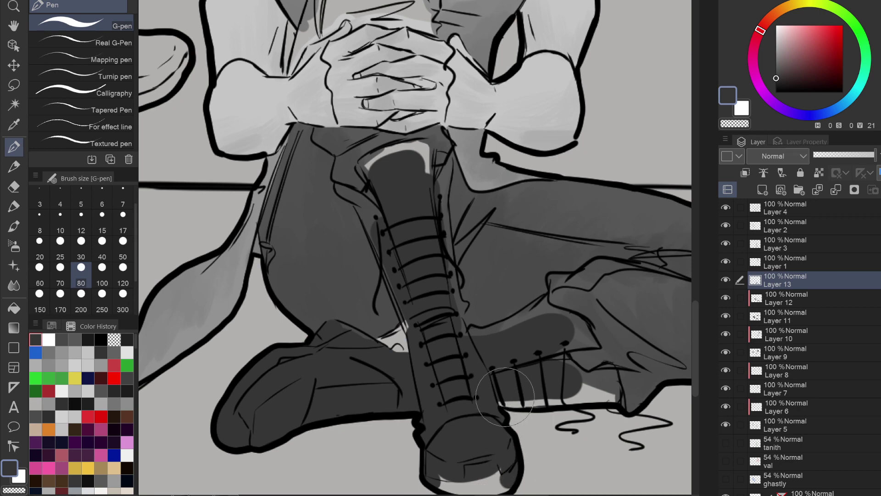
mouse_move(545, 402)
mouse_down()
mouse_move(595, 397)
mouse_move(605, 384)
mouse_move(561, 382)
mouse_move(516, 323)
mouse_move(532, 326)
mouse_move(539, 309)
mouse_move(473, 337)
mouse_up()
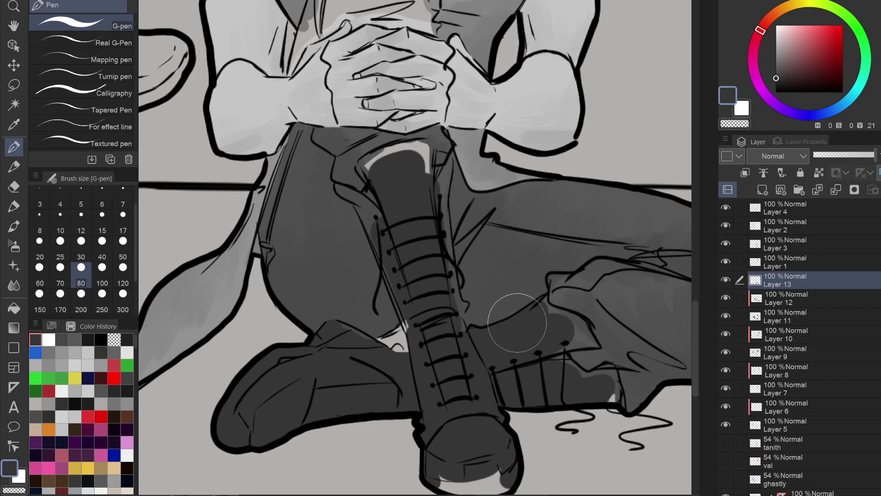
Fill the upright boot's knee opening and shaft edges with dark grey up to the outlines at brush size 30.
scroll(515, 285, up, 2)
drag(344, 164, 413, 247)
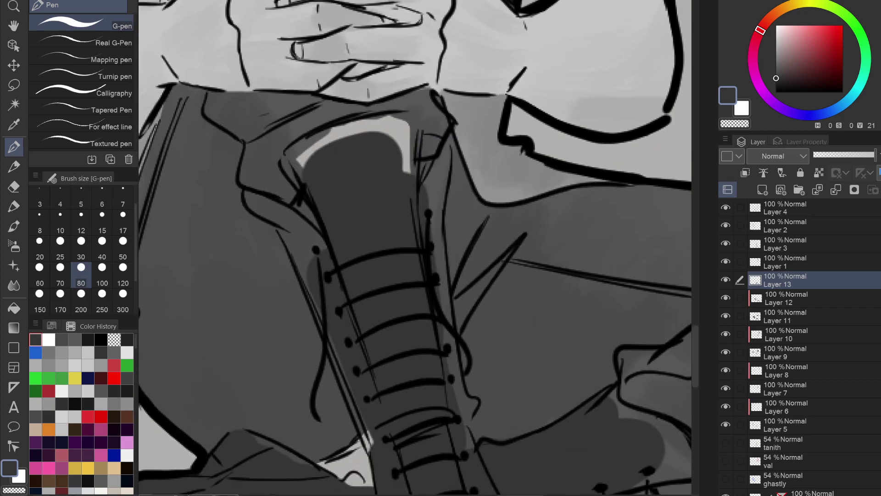
click(80, 247)
mouse_move(328, 140)
mouse_down()
mouse_move(294, 153)
mouse_move(292, 170)
mouse_move(322, 198)
mouse_move(353, 140)
mouse_move(336, 135)
mouse_move(409, 125)
mouse_move(404, 210)
mouse_move(389, 143)
mouse_up()
mouse_move(420, 169)
mouse_down()
mouse_move(443, 157)
mouse_move(428, 237)
mouse_move(426, 174)
mouse_move(434, 288)
mouse_up()
drag(433, 247, 454, 381)
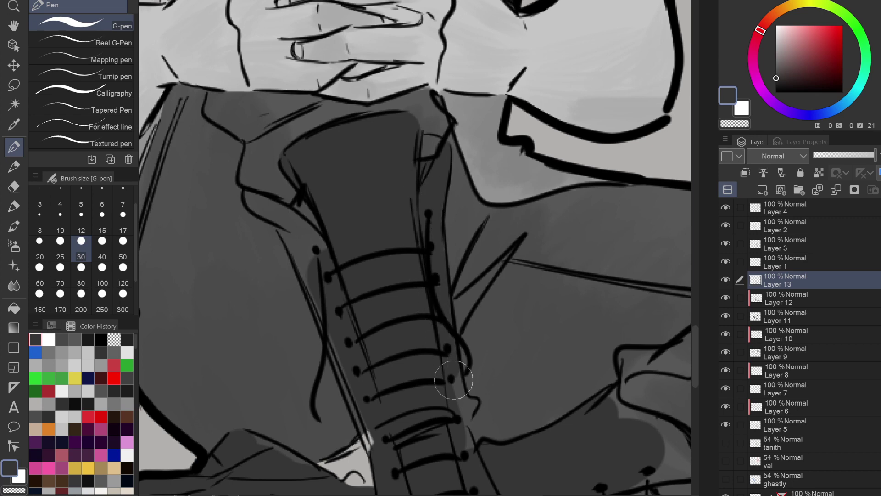
mouse_move(271, 178)
mouse_down()
mouse_move(261, 201)
mouse_move(249, 194)
mouse_move(278, 217)
mouse_move(267, 204)
mouse_move(294, 214)
mouse_move(311, 200)
mouse_move(287, 229)
mouse_move(326, 305)
mouse_move(315, 258)
mouse_move(353, 398)
mouse_up()
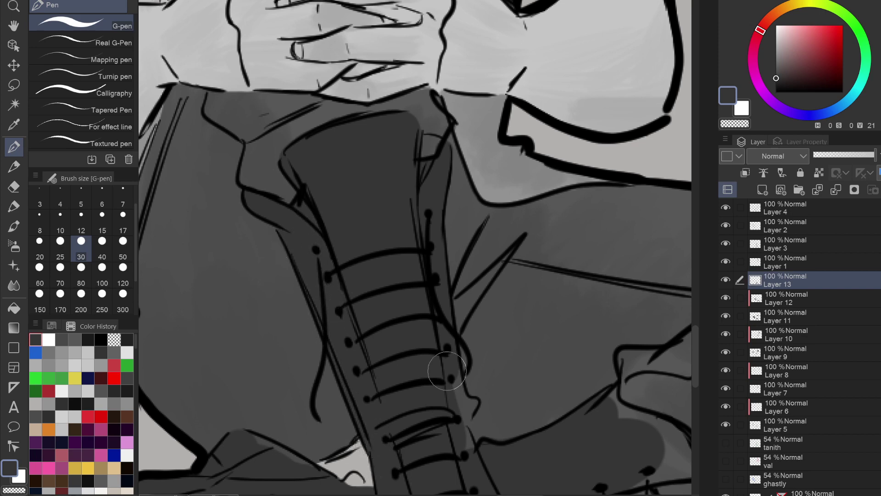
drag(447, 371, 452, 368)
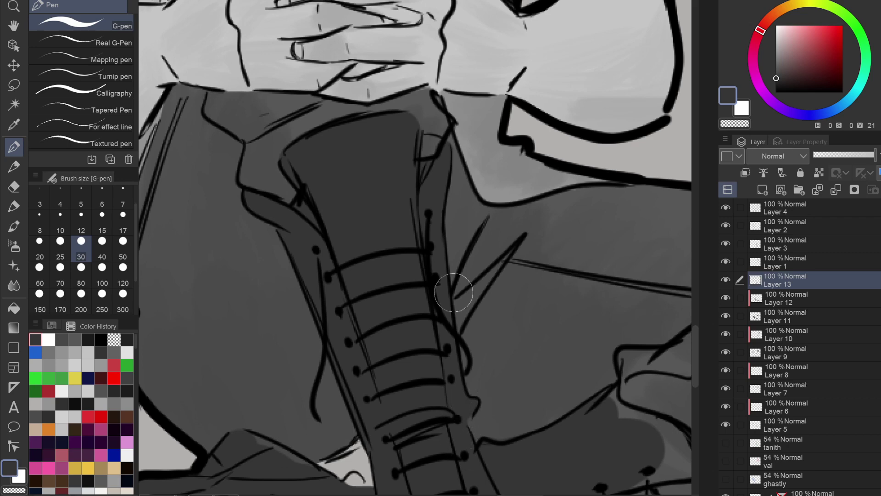
Fill the gap beside the upright boot and the ankle area of the folded leg's boot up to the trouser hem.
scroll(454, 292, down, 3)
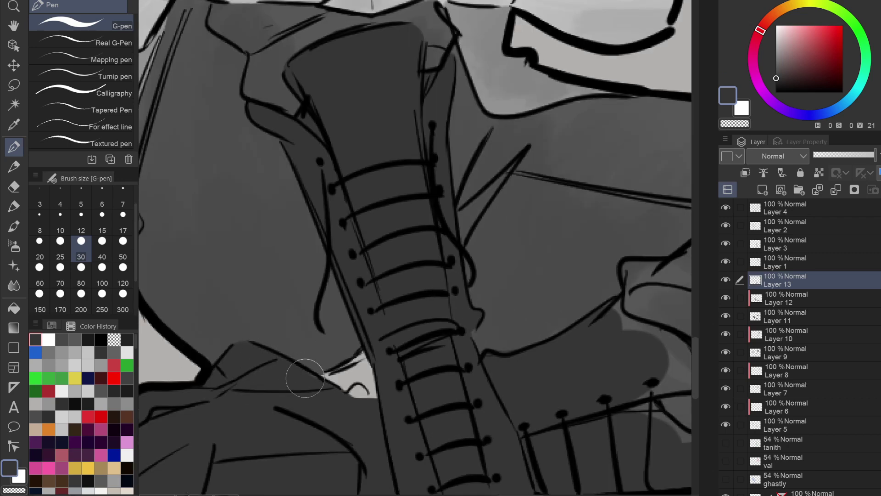
drag(353, 395, 369, 404)
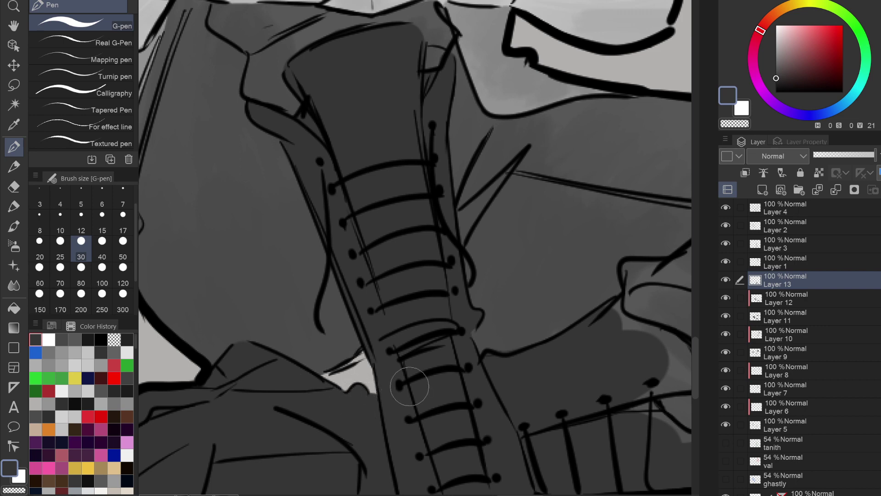
drag(630, 264, 519, 241)
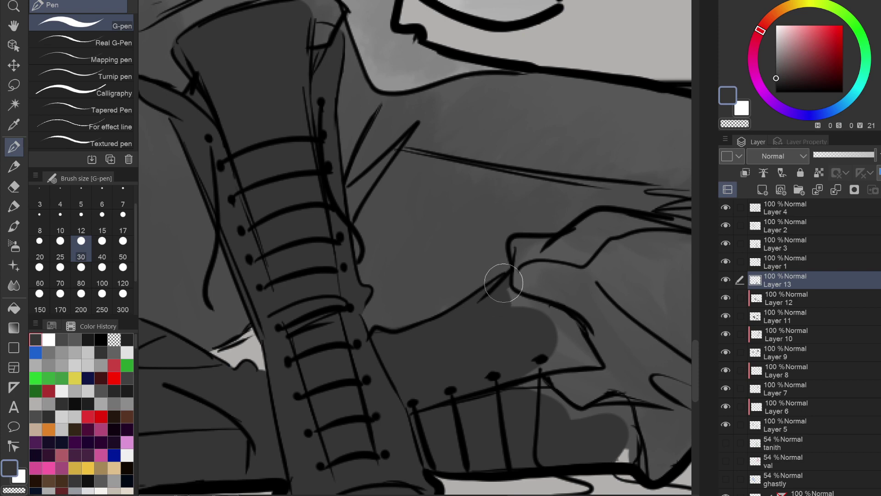
mouse_move(508, 295)
mouse_down()
mouse_move(569, 325)
mouse_move(551, 330)
mouse_move(508, 305)
mouse_move(555, 342)
mouse_move(560, 333)
mouse_move(577, 337)
mouse_move(595, 363)
mouse_move(493, 377)
mouse_move(542, 355)
mouse_move(560, 327)
mouse_move(580, 359)
mouse_up()
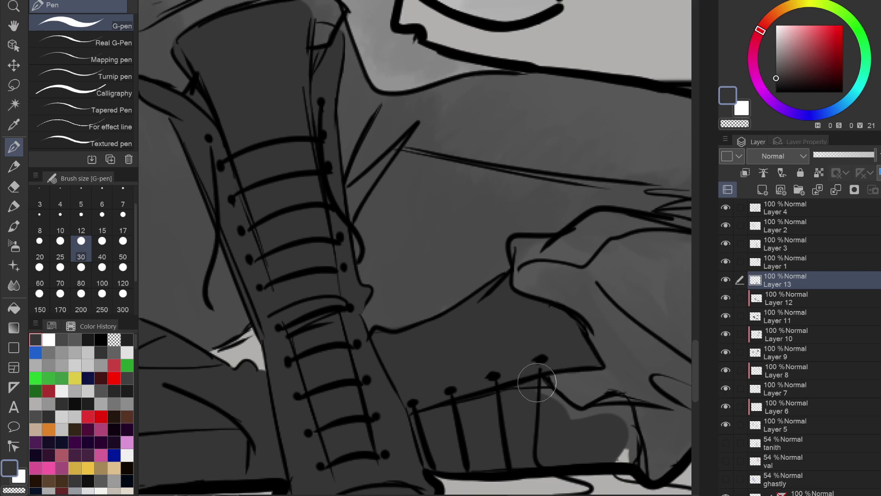
mouse_move(537, 382)
mouse_down()
mouse_move(560, 414)
mouse_move(623, 407)
mouse_move(621, 446)
mouse_up()
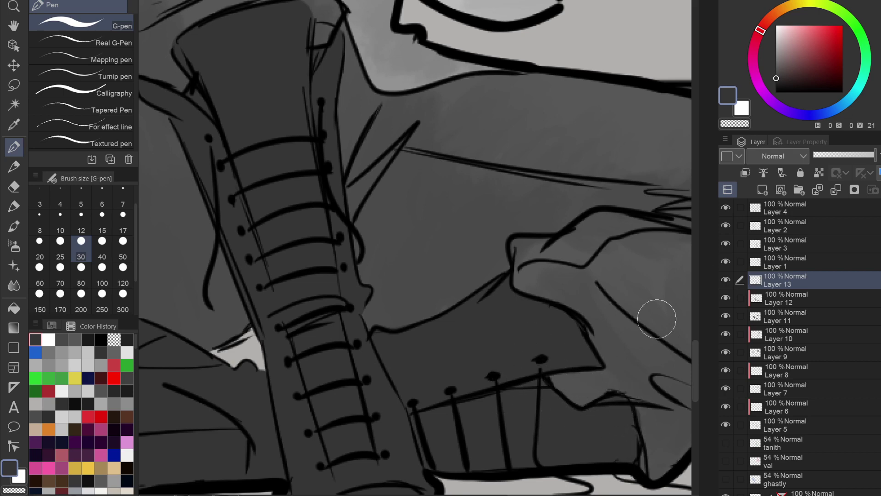
Fill the remaining unpainted toe area of the upright boot with the same dark grey.
scroll(505, 320, down, 3)
drag(443, 452, 438, 322)
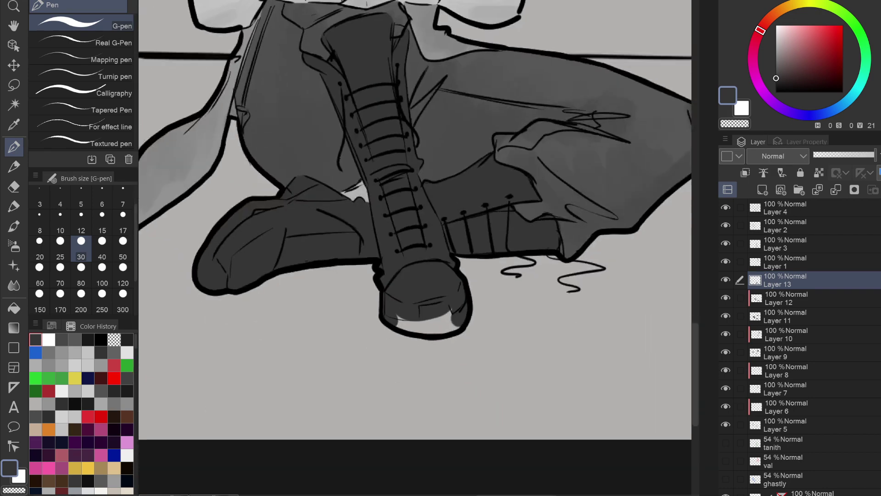
scroll(439, 322, up, 4)
mouse_move(458, 284)
mouse_down()
mouse_move(324, 289)
mouse_move(456, 305)
mouse_move(347, 331)
mouse_move(468, 327)
mouse_move(476, 270)
mouse_move(473, 420)
mouse_up()
scroll(476, 271, down, 5)
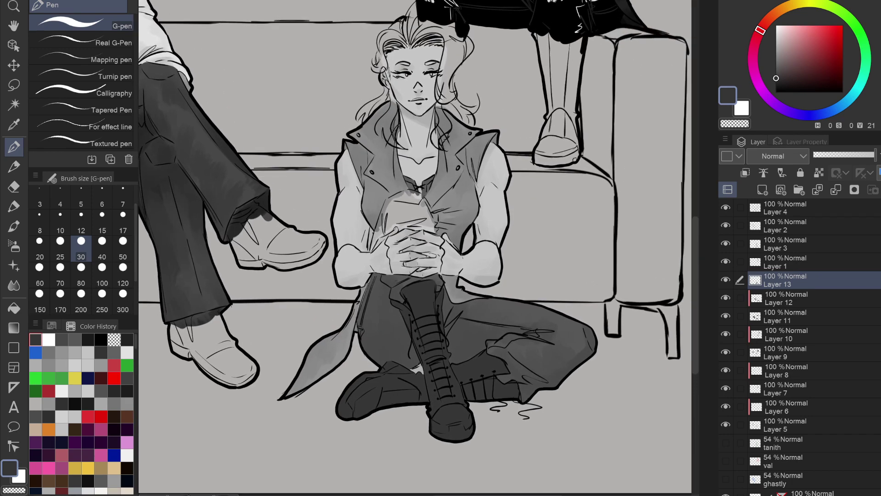
Set the brush size to 80 and add a new layer above Layer 1, clipped to the layer below.
drag(555, 113, 454, 268)
scroll(455, 269, up, 3)
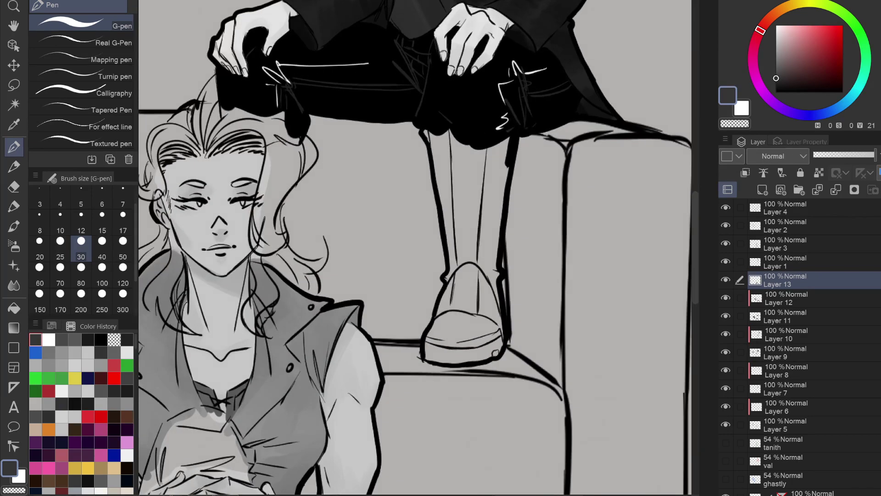
drag(784, 81, 776, 91)
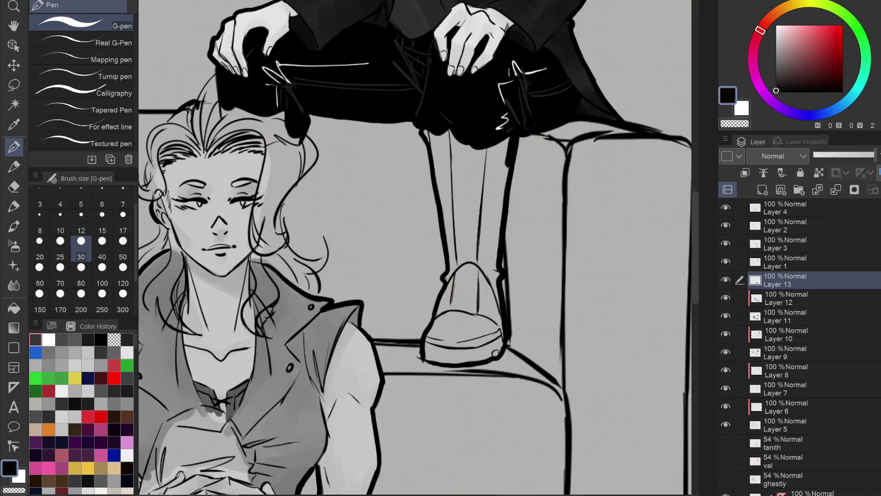
drag(464, 206, 448, 371)
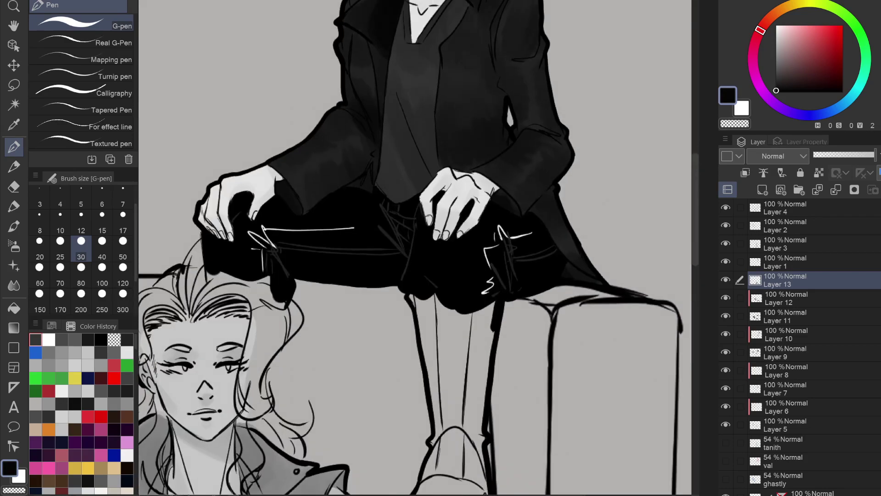
scroll(411, 248, down, 3)
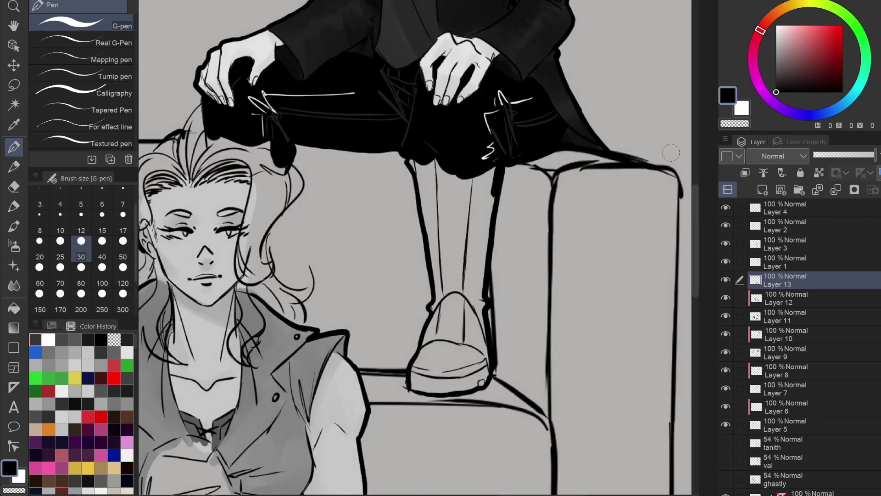
click(80, 274)
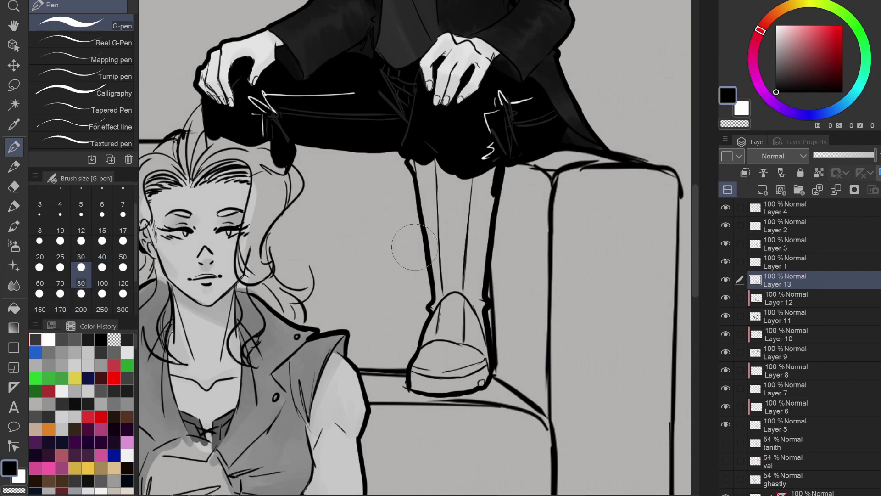
click(725, 261)
click(725, 261)
click(781, 262)
click(762, 190)
click(745, 172)
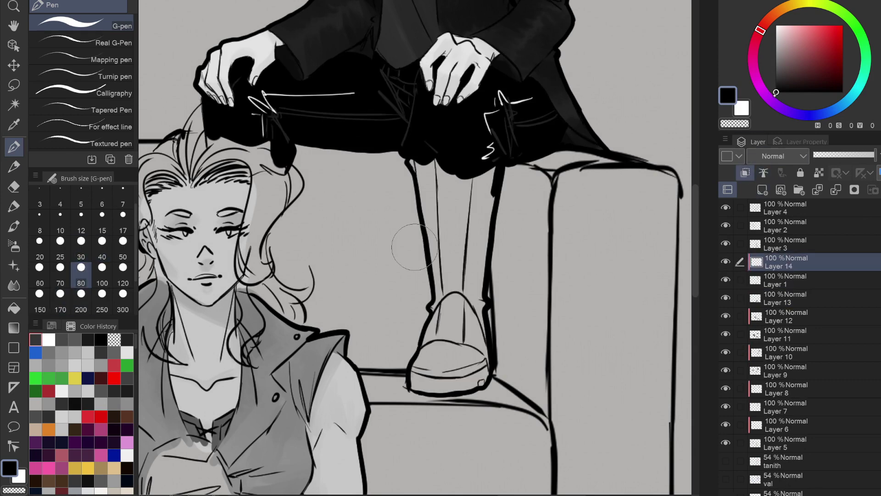
Recolour the inner line art of the sofa-arm figure's boot white on Layer 14, finishing the details at brush size 30.
drag(775, 94, 724, 4)
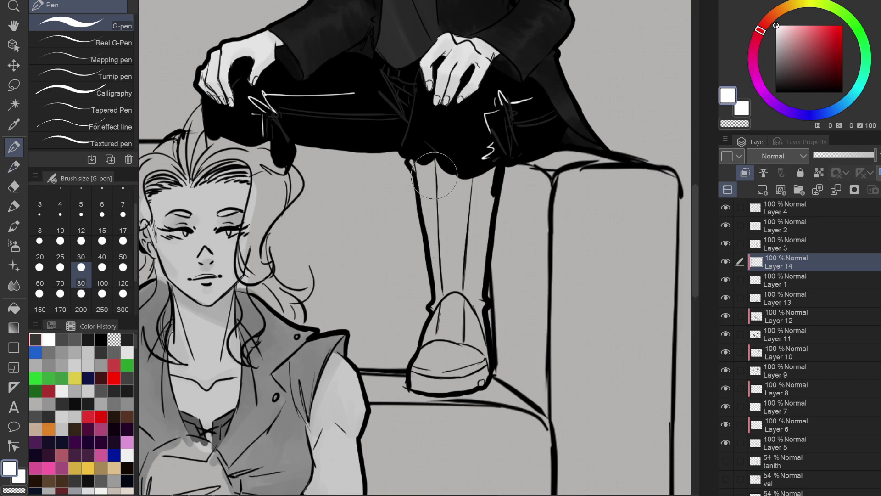
drag(438, 210, 445, 302)
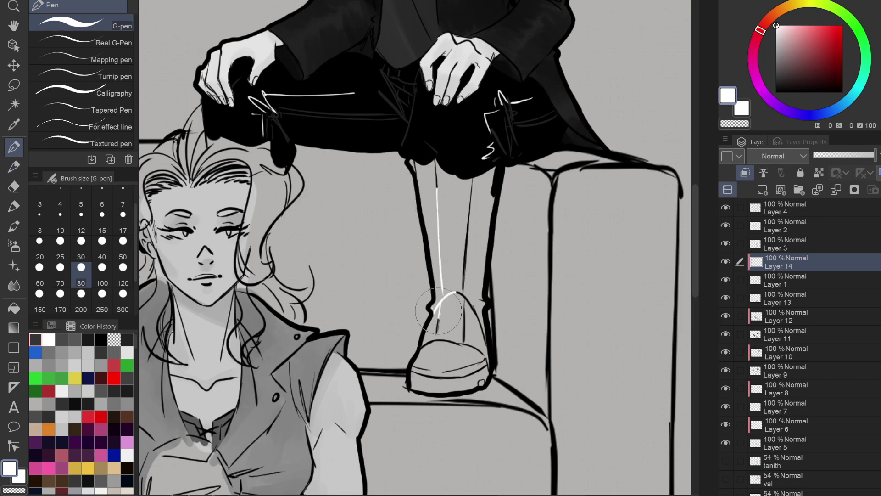
mouse_move(429, 352)
mouse_down()
mouse_move(452, 337)
mouse_move(462, 235)
mouse_up()
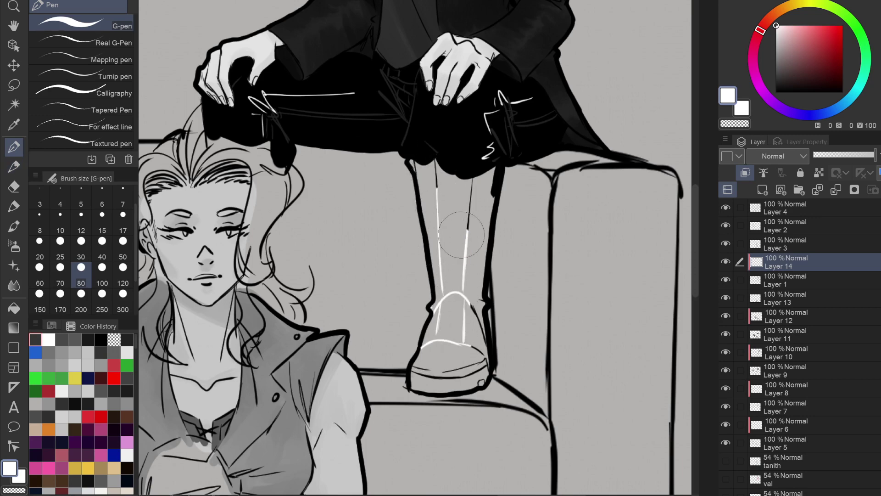
mouse_move(475, 184)
mouse_down()
mouse_move(448, 190)
mouse_move(402, 250)
mouse_up()
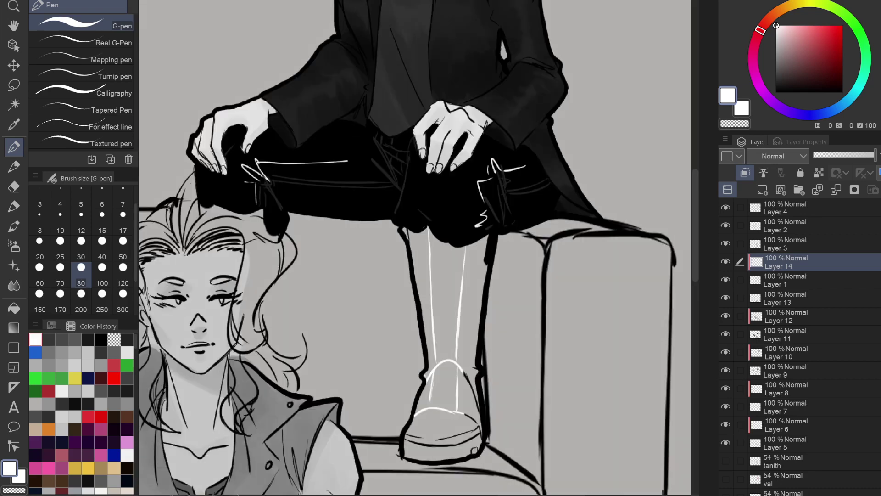
click(81, 248)
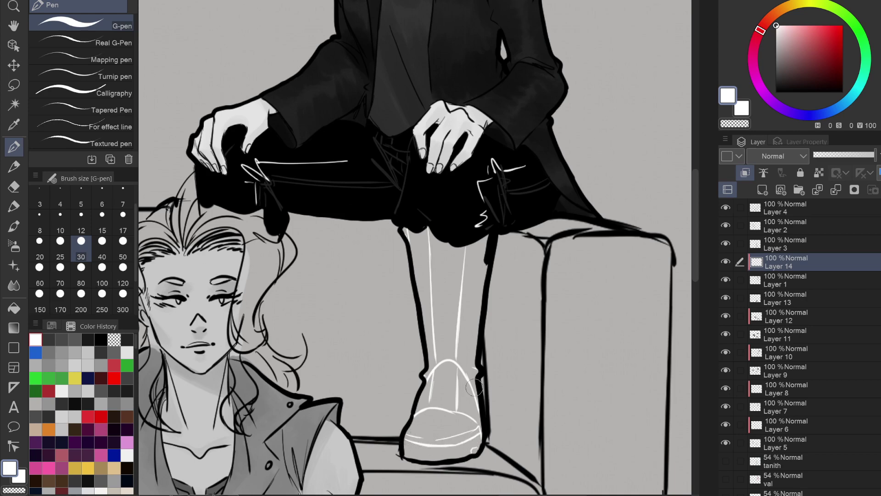
scroll(461, 281, down, 2)
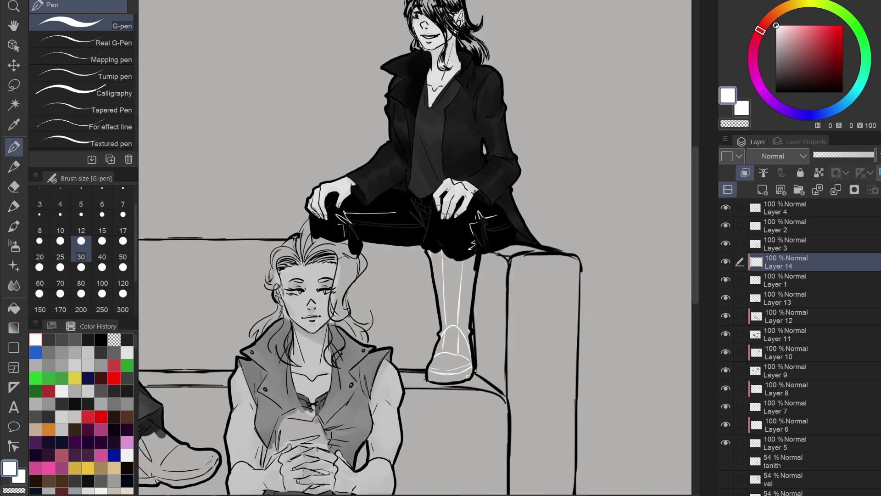
Fill the upper shaft of the sofa-arm figure's boot with black on Layer 13, below the trouser hem.
click(784, 280)
drag(800, 70, 776, 92)
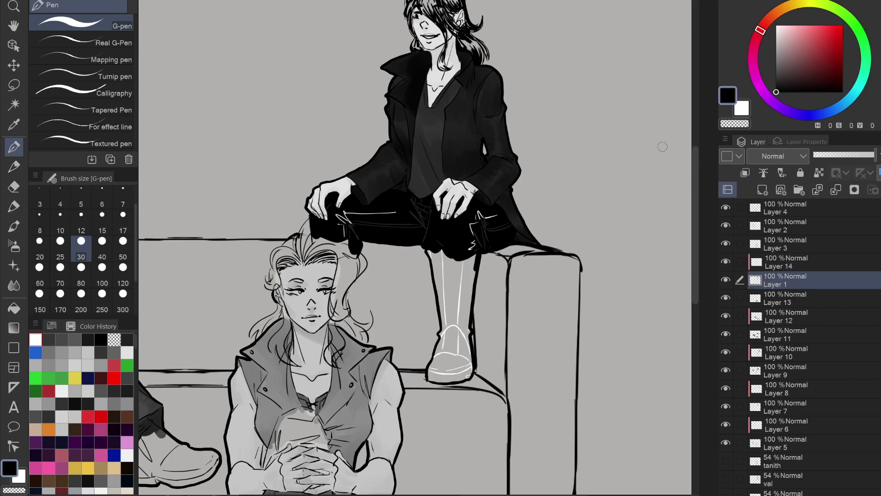
scroll(663, 147, up, 2)
key(alt+bracketleft)
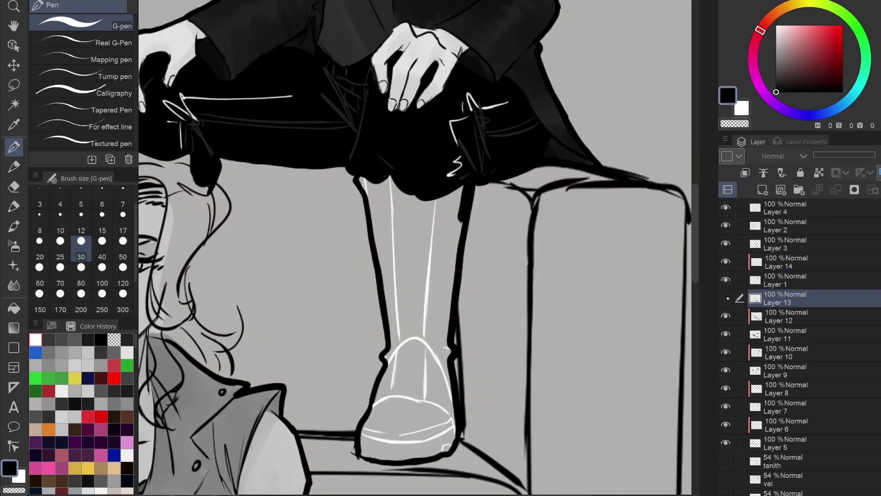
mouse_move(364, 177)
mouse_down()
mouse_move(384, 238)
mouse_move(376, 169)
mouse_move(392, 217)
mouse_move(374, 182)
mouse_move(389, 282)
mouse_move(391, 255)
mouse_move(403, 272)
mouse_move(419, 259)
mouse_move(429, 200)
mouse_move(449, 182)
mouse_move(451, 199)
mouse_up()
Redraw the trouser hem line above the sofa-arm figure's boot on Layer 14, using the dark grey sampled from the trouser line art.
click(775, 261)
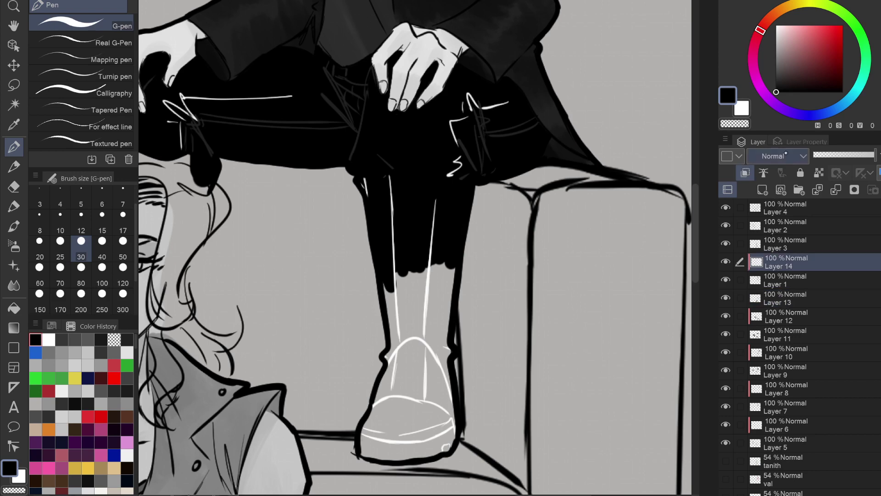
alt+click(461, 144)
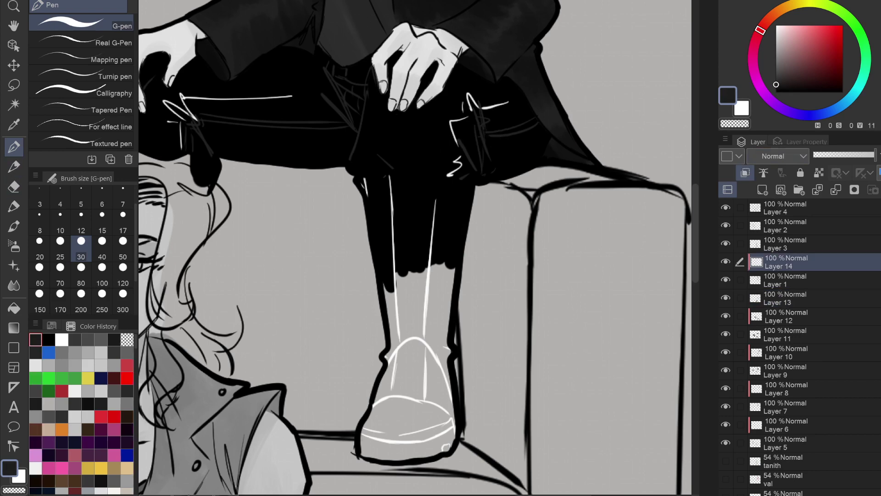
scroll(444, 231, up, 2)
mouse_move(348, 115)
mouse_down()
mouse_move(376, 139)
mouse_move(429, 149)
mouse_move(427, 156)
mouse_move(470, 142)
mouse_up()
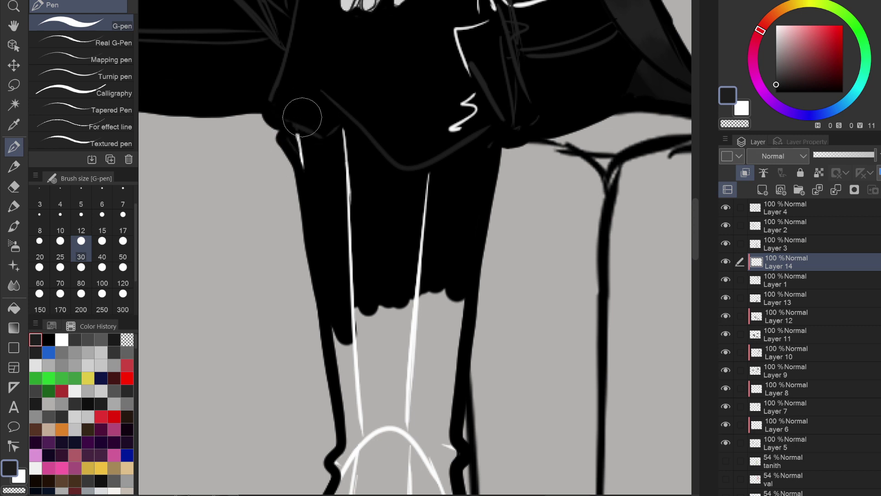
scroll(302, 118, down, 5)
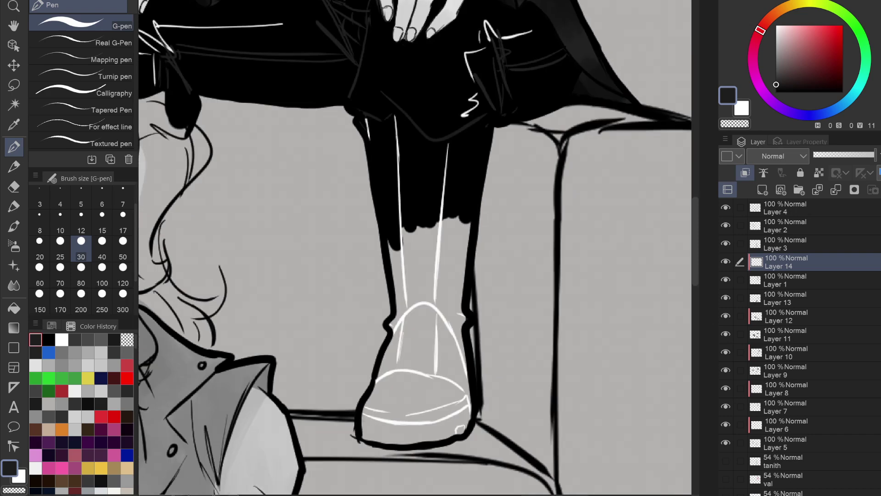
Fill the lower shaft of the sofa-arm figure's boot with black down to the ankle on Layer 13.
click(776, 276)
click(780, 298)
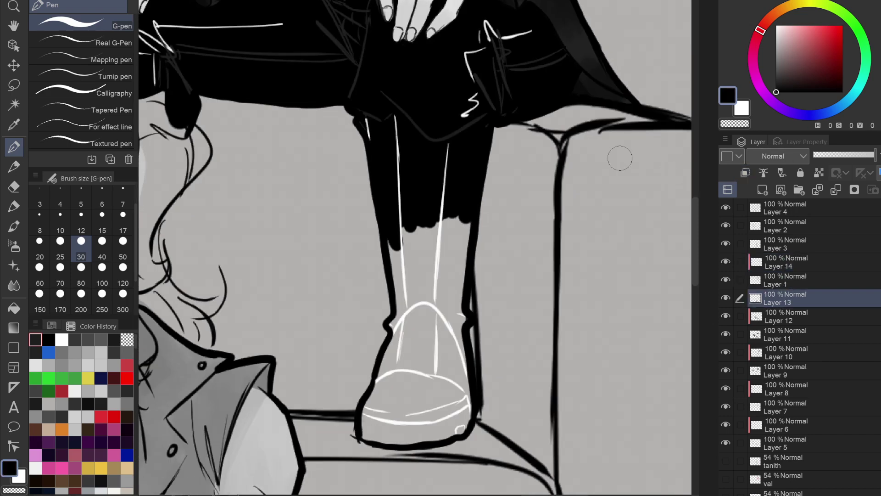
mouse_move(393, 263)
mouse_down()
mouse_move(391, 293)
mouse_move(409, 275)
mouse_move(422, 211)
mouse_move(444, 222)
mouse_move(459, 206)
mouse_move(455, 299)
mouse_up()
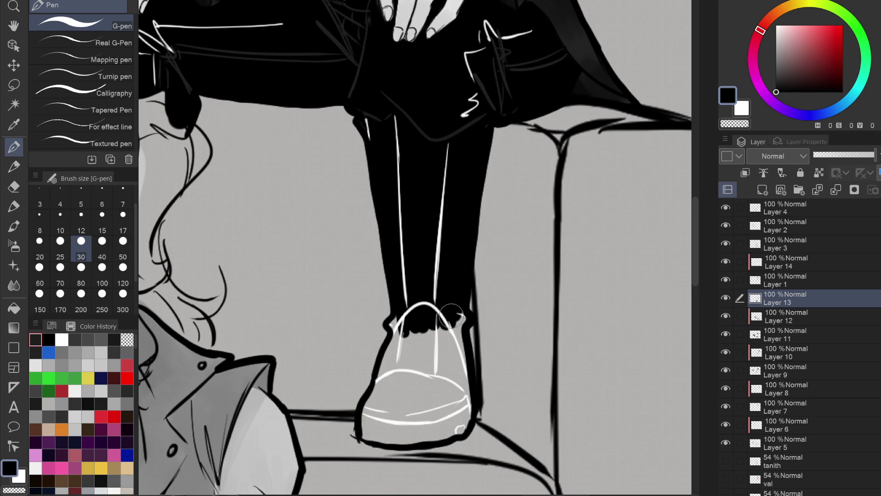
scroll(434, 217, down, 3)
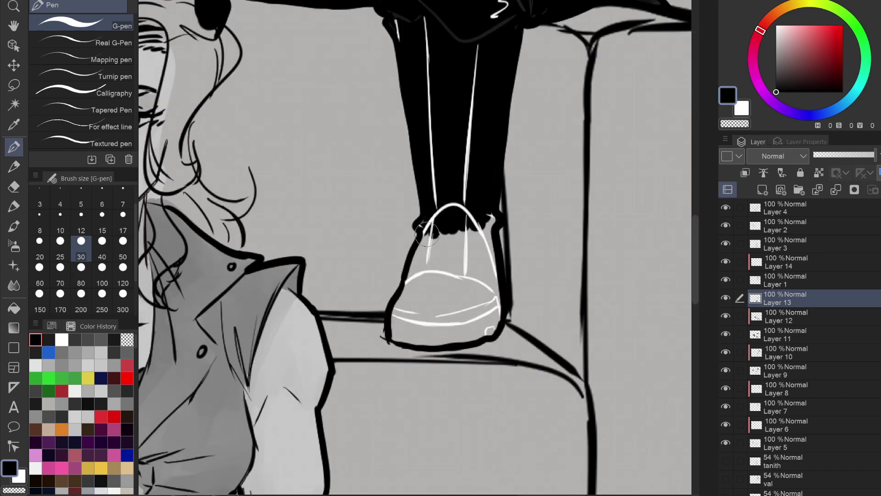
Fill the ankle, foot, toe and sole of the sofa-arm figure's boot with the same black.
drag(412, 267, 396, 314)
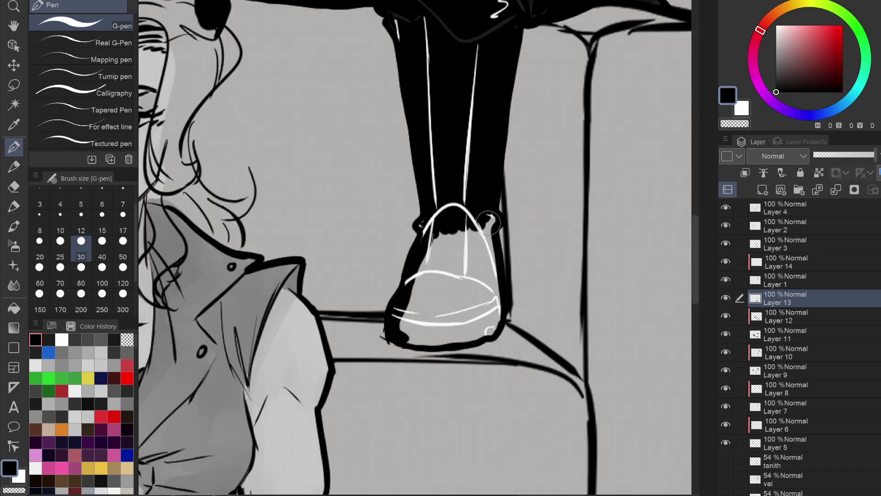
mouse_move(492, 219)
mouse_down()
mouse_move(491, 329)
mouse_move(417, 342)
mouse_up()
mouse_move(405, 309)
mouse_down()
mouse_move(428, 245)
mouse_move(452, 233)
mouse_move(459, 261)
mouse_move(480, 288)
mouse_up()
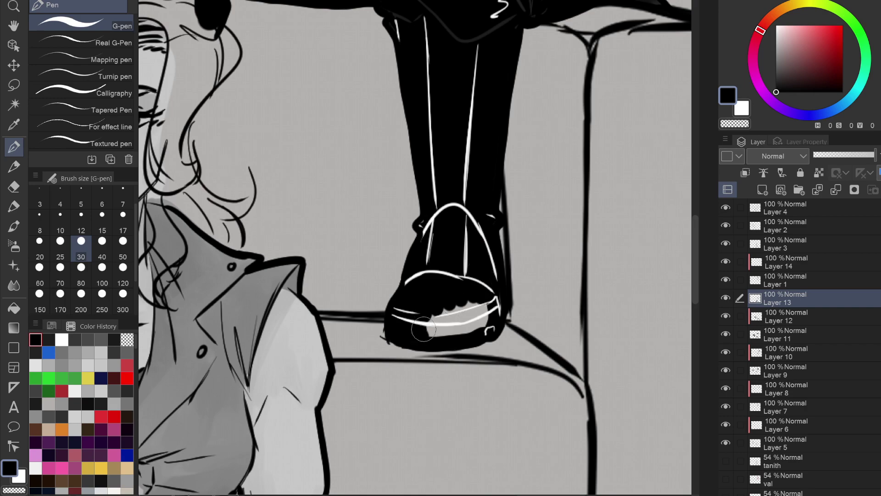
mouse_move(423, 330)
mouse_down()
mouse_move(433, 315)
mouse_move(458, 333)
mouse_move(482, 298)
mouse_move(489, 316)
mouse_up()
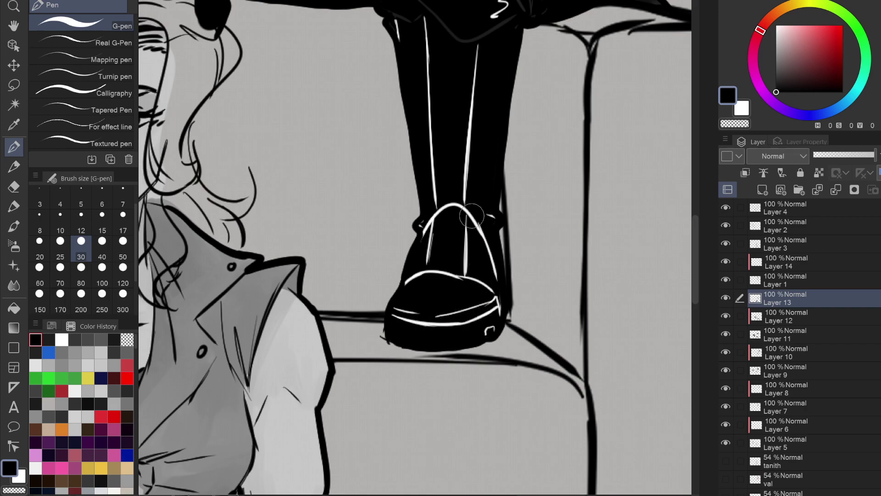
Fill the seated man's floor-side shoe with the dark grey sampled from the floor-sitting figure's boot, at brush size 80.
scroll(472, 216, down, 4)
drag(472, 271, 565, 271)
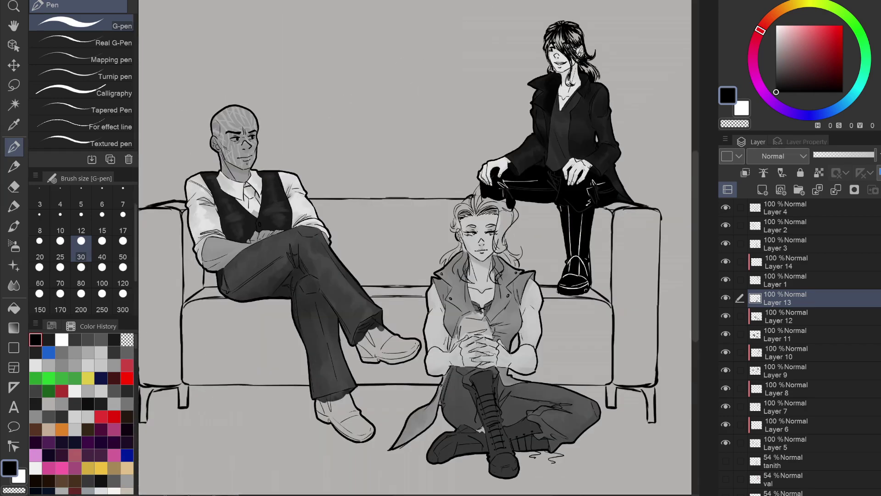
drag(366, 450, 364, 348)
scroll(364, 348, up, 3)
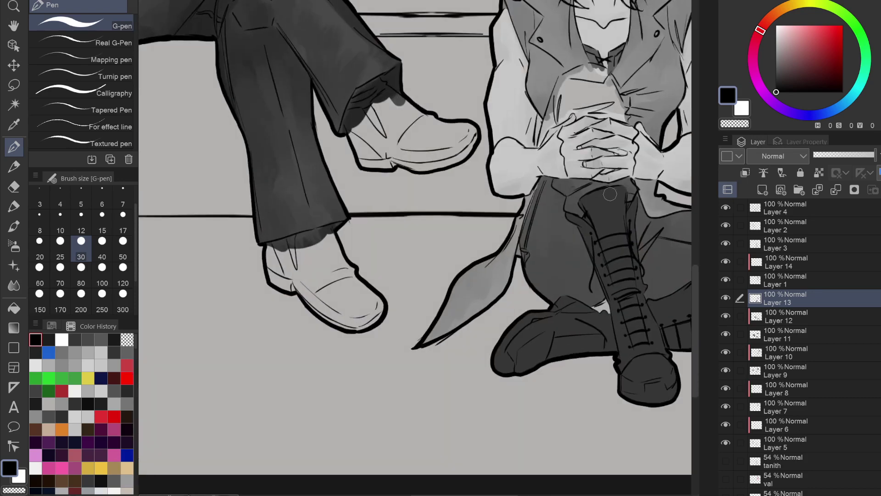
alt+click(610, 200)
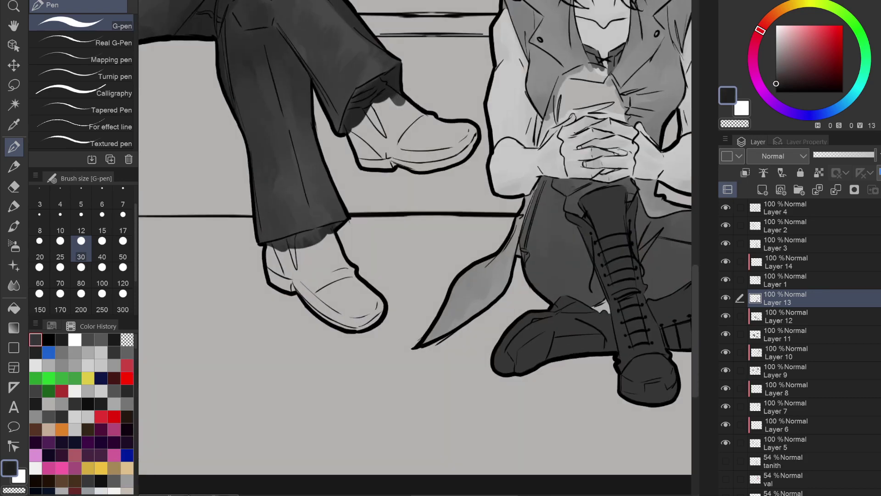
scroll(303, 257, up, 3)
click(80, 288)
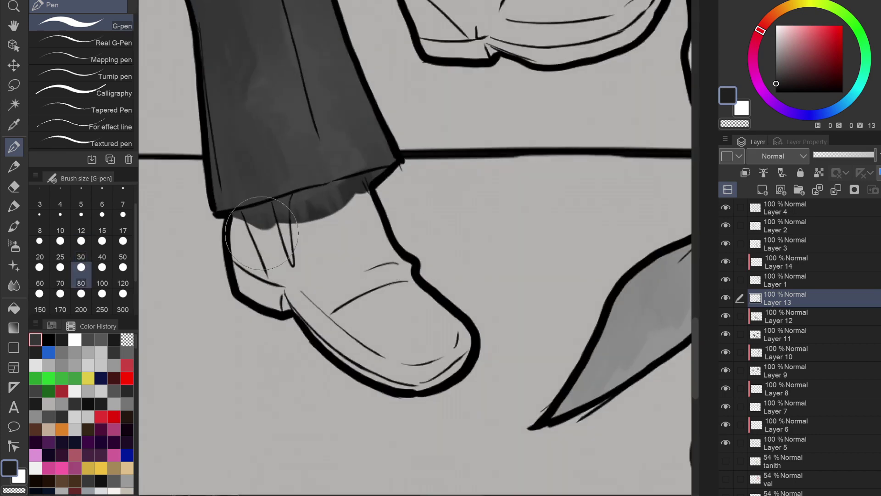
mouse_move(265, 244)
mouse_down()
mouse_move(274, 208)
mouse_move(246, 216)
mouse_move(238, 230)
mouse_move(293, 197)
mouse_move(335, 196)
mouse_move(358, 173)
mouse_move(363, 179)
mouse_up()
mouse_move(243, 283)
mouse_down()
mouse_move(248, 293)
mouse_move(294, 305)
mouse_move(330, 345)
mouse_move(367, 360)
mouse_up()
mouse_move(232, 243)
mouse_down()
mouse_move(241, 259)
mouse_move(294, 266)
mouse_move(326, 225)
mouse_move(362, 205)
mouse_move(389, 282)
mouse_move(399, 256)
mouse_move(350, 260)
mouse_move(335, 296)
mouse_move(365, 317)
mouse_move(413, 294)
mouse_move(459, 349)
mouse_move(434, 370)
mouse_move(382, 371)
mouse_move(413, 315)
mouse_move(403, 338)
mouse_move(408, 321)
mouse_up()
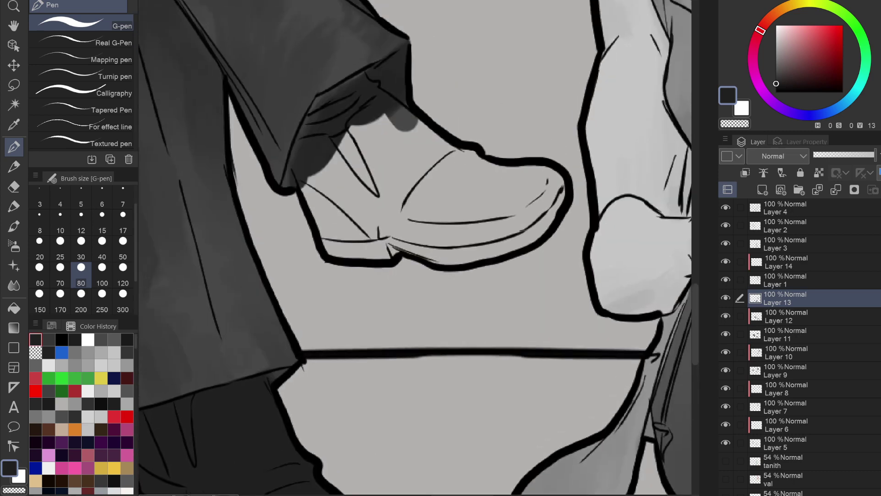
Fill the seated man's raised shoe up to the trouser hem with the same dark grey.
drag(363, 127, 363, 145)
click(363, 146)
mouse_move(376, 124)
mouse_down()
mouse_move(365, 155)
mouse_move(377, 149)
mouse_move(382, 123)
mouse_move(350, 151)
mouse_move(305, 166)
mouse_move(314, 201)
mouse_move(382, 154)
mouse_move(394, 135)
mouse_move(469, 187)
mouse_move(550, 198)
mouse_move(395, 170)
mouse_move(323, 218)
mouse_move(337, 262)
mouse_move(386, 263)
mouse_move(402, 233)
mouse_move(369, 208)
mouse_move(392, 213)
mouse_move(388, 225)
mouse_move(425, 195)
mouse_move(505, 220)
mouse_move(547, 208)
mouse_move(523, 244)
mouse_move(517, 205)
mouse_move(409, 260)
mouse_move(444, 273)
mouse_move(513, 251)
mouse_move(415, 250)
mouse_move(532, 248)
mouse_move(529, 255)
mouse_move(550, 203)
mouse_up()
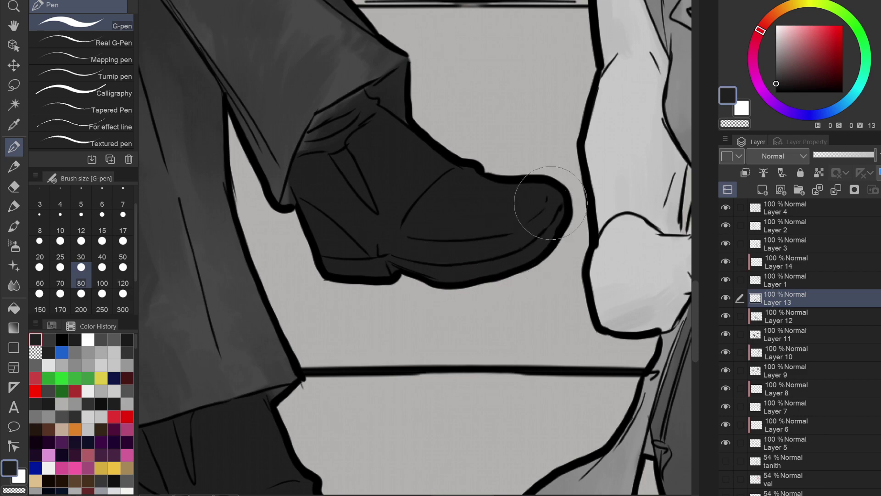
Add a new layer above Layer 13, clipped to the layer below.
key(ctrl+minus)
key(ctrl+minus)
key(ctrl+minus)
key(ctrl+minus)
drag(459, 207, 402, 263)
click(762, 189)
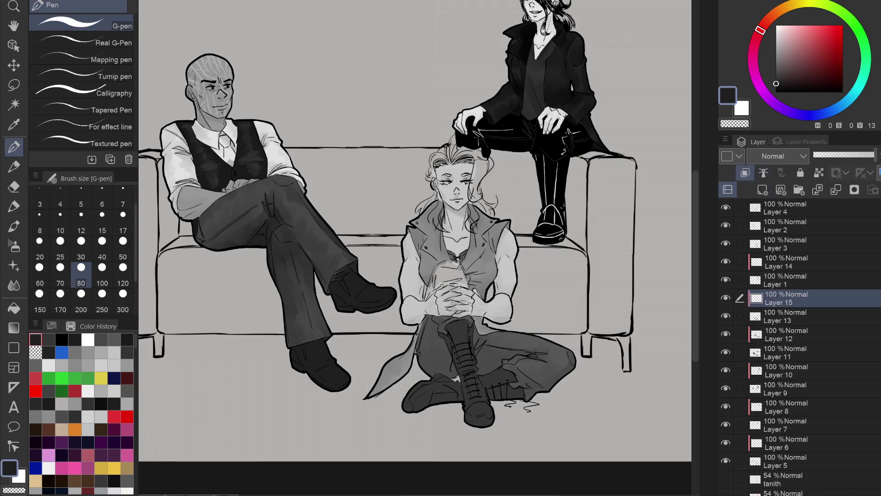
Shade both of the seated man's shoes in near-black on Layer 15 with the Watercolor brush at size 60.
click(776, 88)
scroll(342, 363, up, 5)
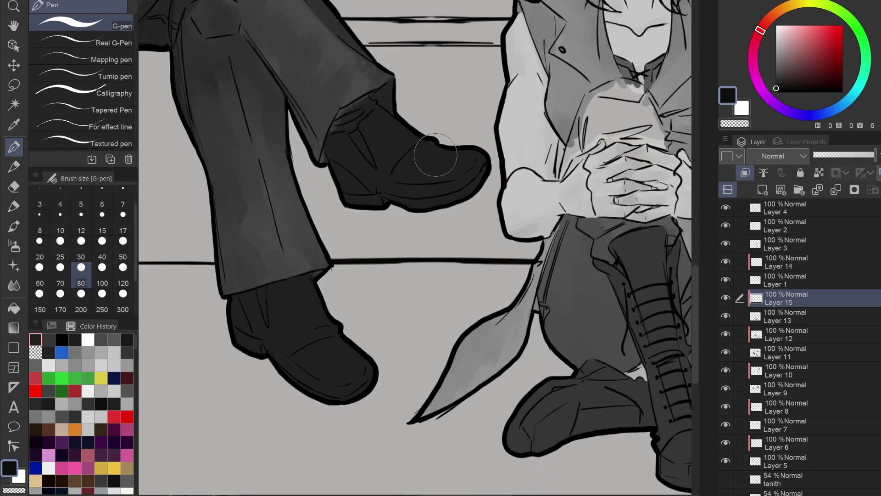
alt+click(435, 155)
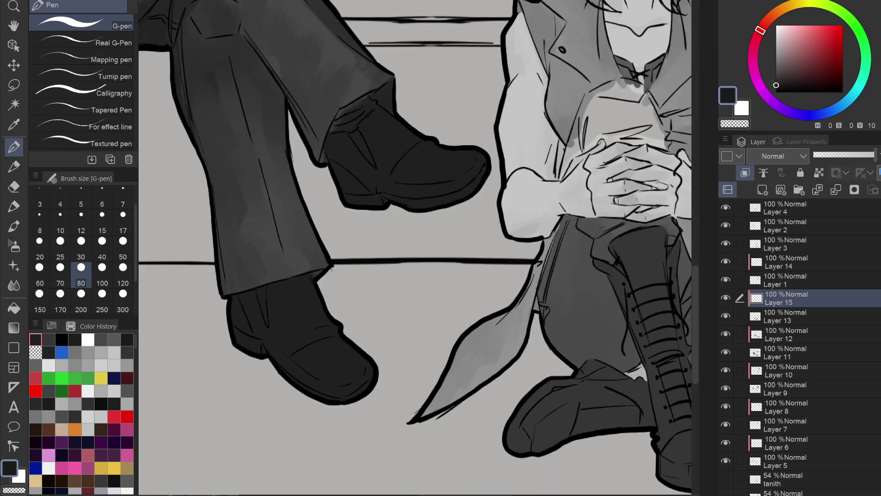
key(b)
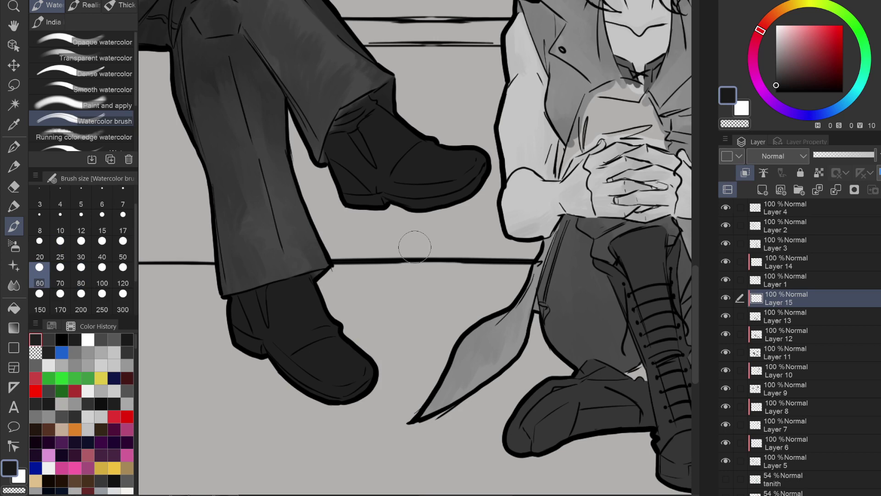
drag(359, 198, 369, 200)
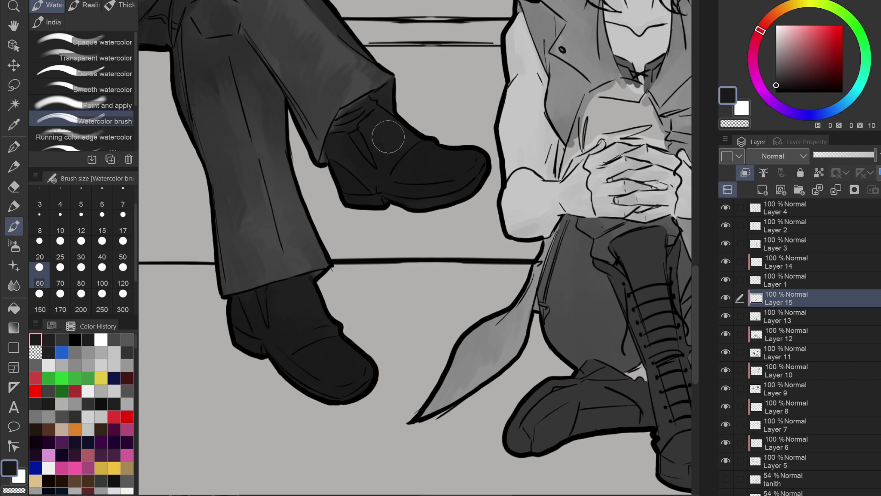
Sample the second Boots grey for Tanith from the character palette sheet and return to the illustration.
scroll(413, 244, down, 4)
drag(610, 289, 580, 240)
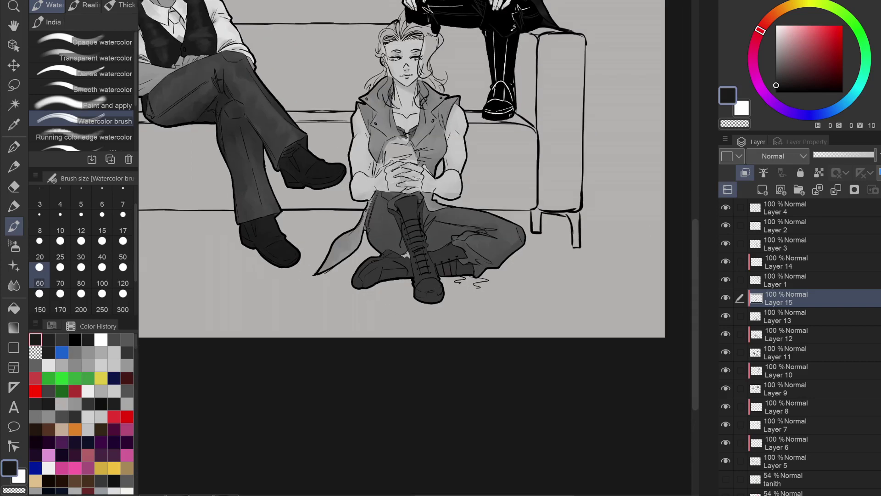
scroll(580, 240, up, 3)
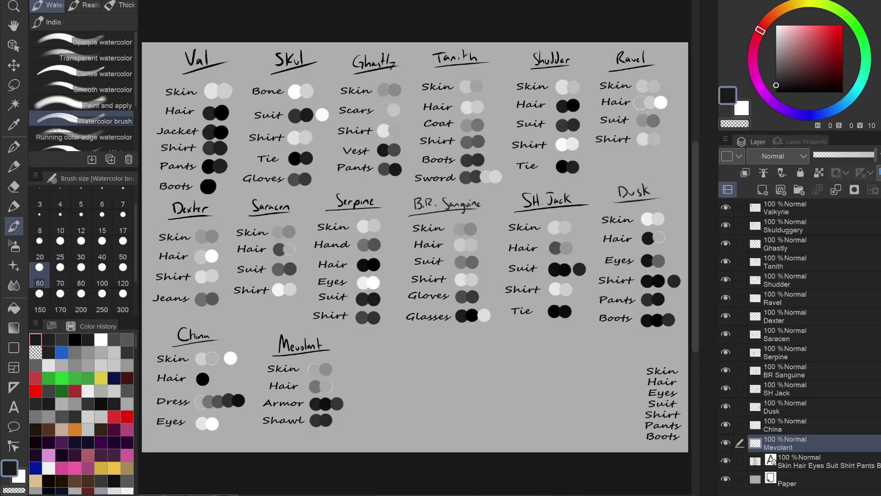
alt+click(478, 158)
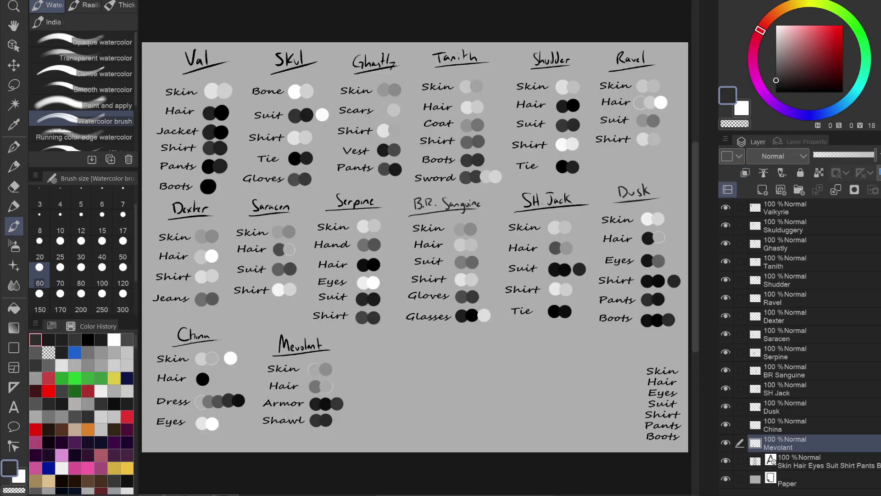
key(ctrl+Tab)
Shade the floor-sitting figure's boots on Layer 15 with watercolor strokes, including the upright boot's laced shaft and toe.
scroll(413, 276, up, 2)
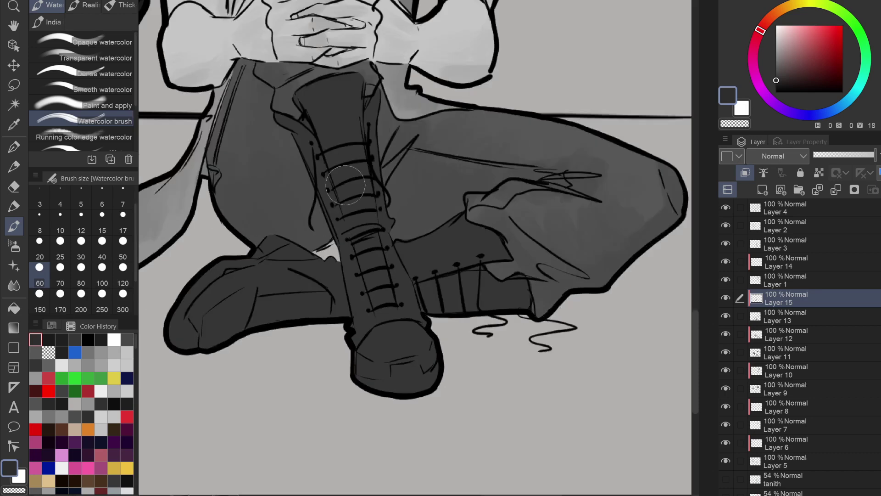
drag(330, 176, 354, 239)
drag(355, 126, 373, 220)
mouse_move(355, 257)
mouse_down()
mouse_move(363, 281)
mouse_move(398, 297)
mouse_up()
drag(362, 329, 377, 369)
scroll(446, 296, down, 3)
drag(446, 296, 597, 419)
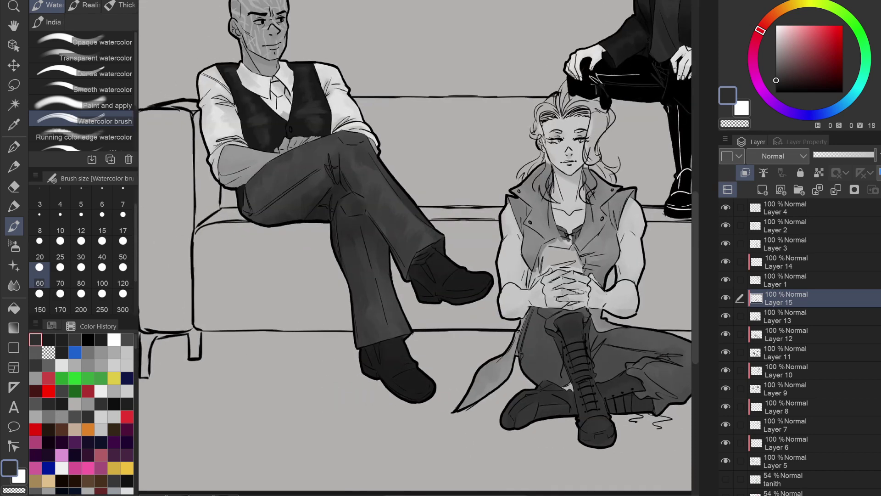
Fill the upper part of the floor-sitting figure's raised knee on Layer 13 with the sampled trouser grey, using the G-pen at size 80.
scroll(586, 386, up, 3)
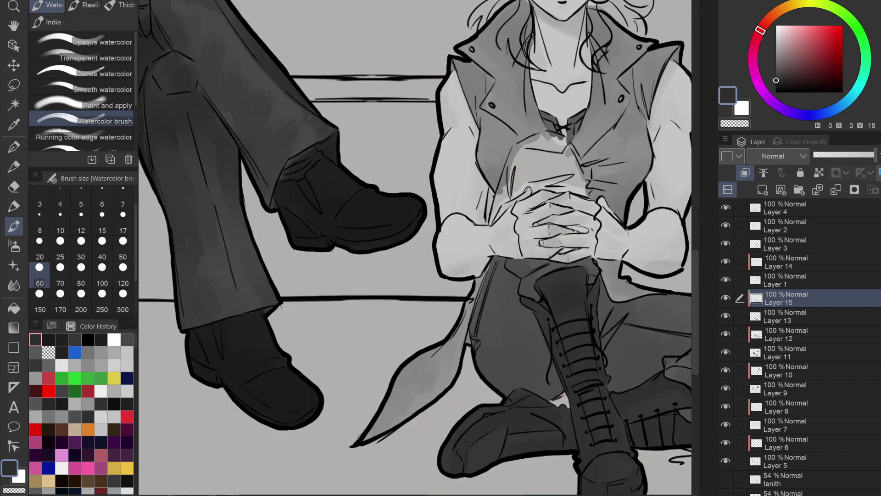
scroll(415, 248, right, 2)
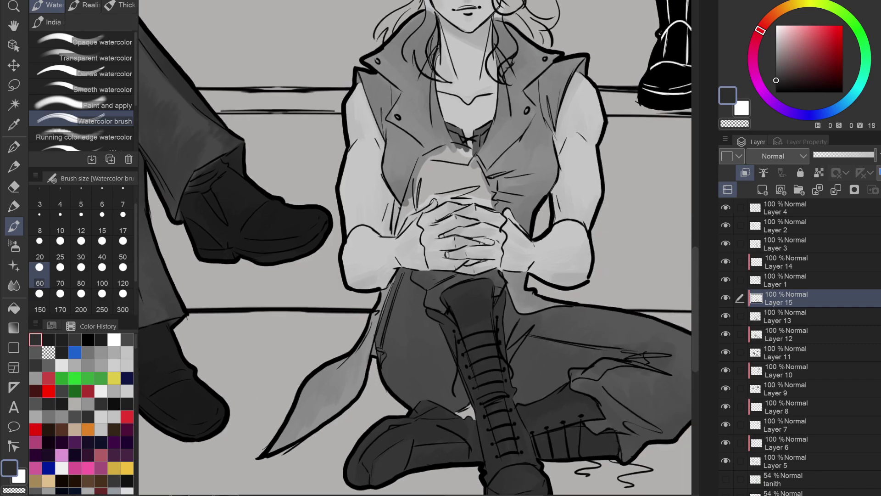
alt+click(653, 312)
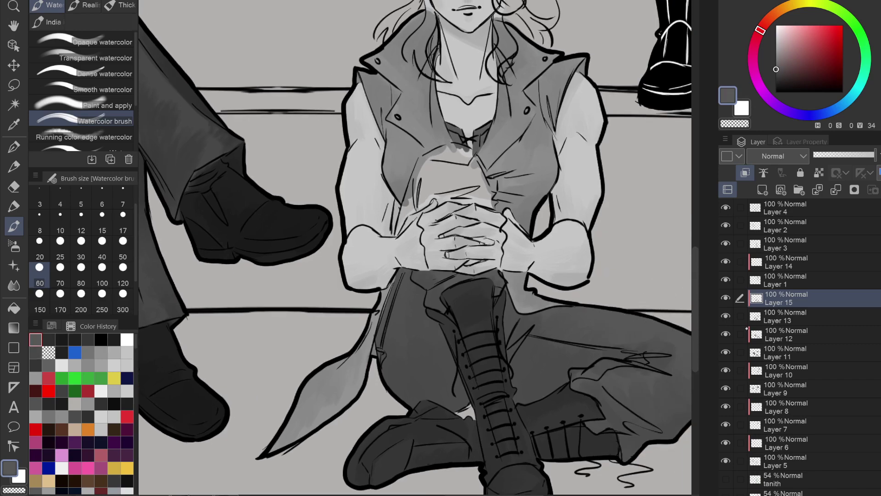
click(726, 316)
click(726, 316)
click(784, 316)
scroll(485, 200, up, 1)
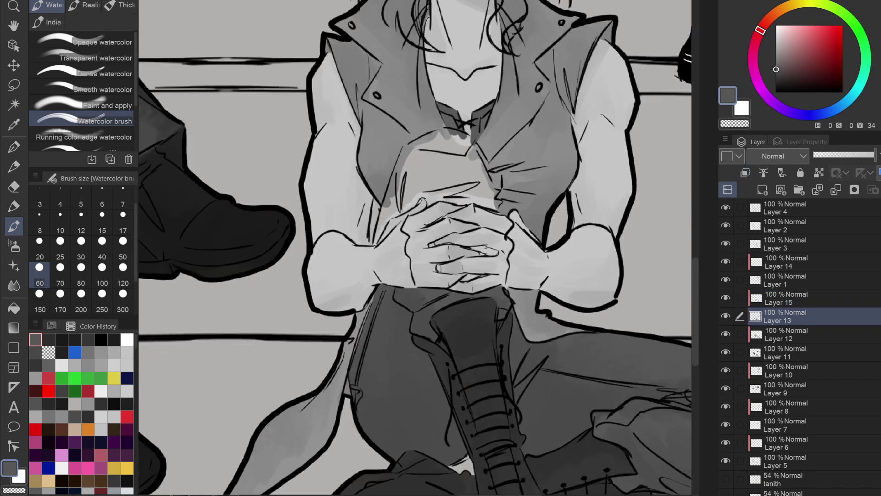
scroll(475, 203, up, 2)
click(14, 147)
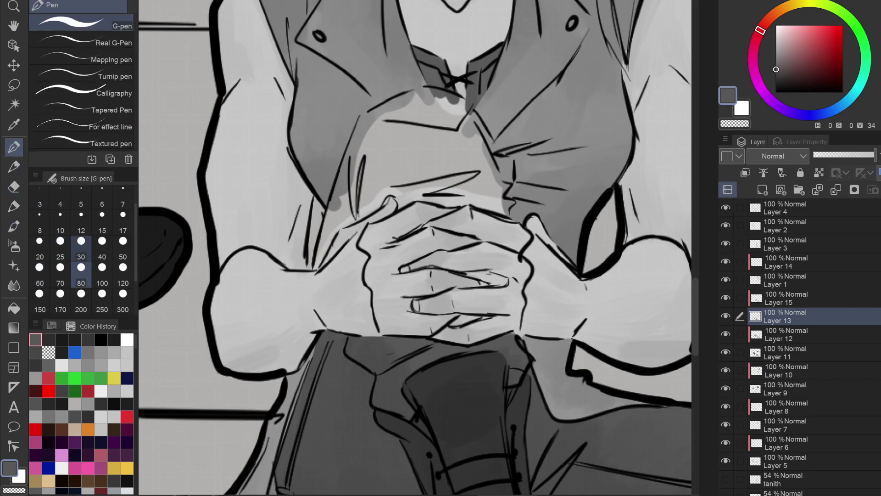
mouse_move(413, 117)
mouse_down()
mouse_move(364, 163)
mouse_move(419, 142)
mouse_move(437, 146)
mouse_move(424, 103)
mouse_move(383, 123)
mouse_move(343, 201)
mouse_up()
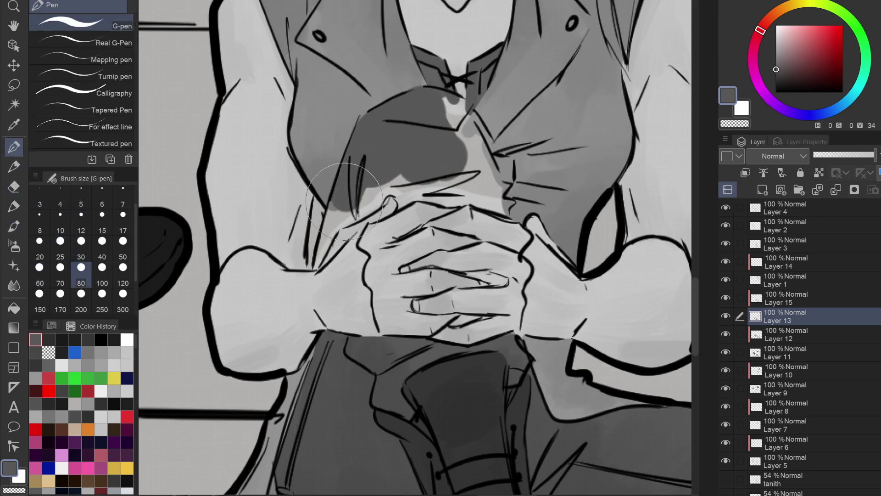
Fill the rest of the floor-sitting figure's raised knee around the clasped hands on Layer 13, using the G-pen at size 30.
key(bracketleft)
key(bracketleft)
key(bracketleft)
key(bracketleft)
key(bracketleft)
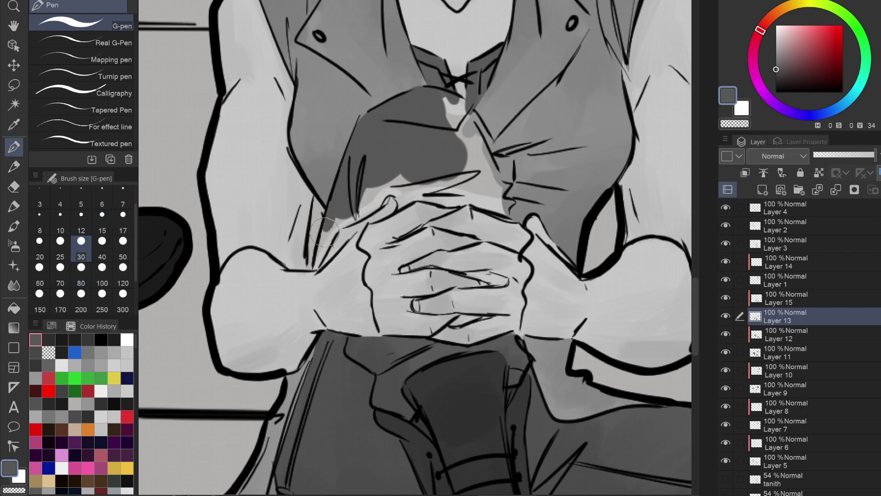
mouse_move(324, 232)
mouse_down()
mouse_move(315, 267)
mouse_move(335, 224)
mouse_up()
mouse_move(384, 182)
mouse_down()
mouse_move(339, 219)
mouse_move(396, 175)
mouse_move(428, 183)
mouse_move(438, 157)
mouse_up()
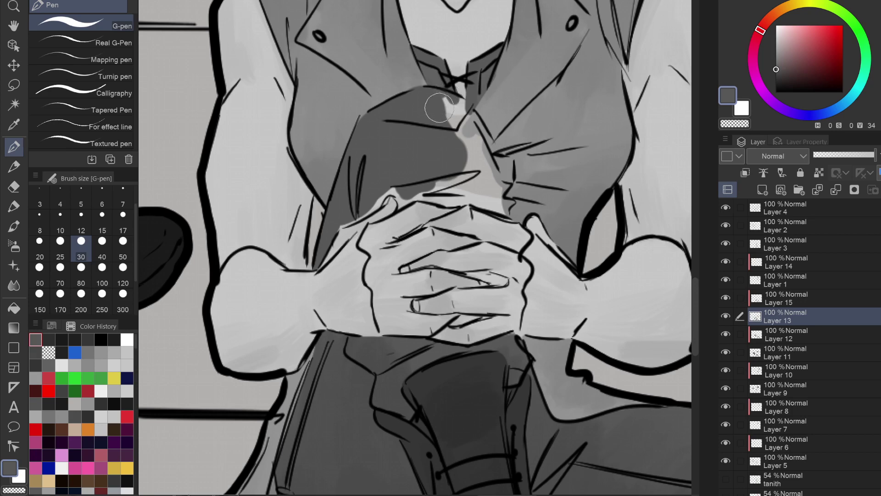
drag(444, 96, 475, 146)
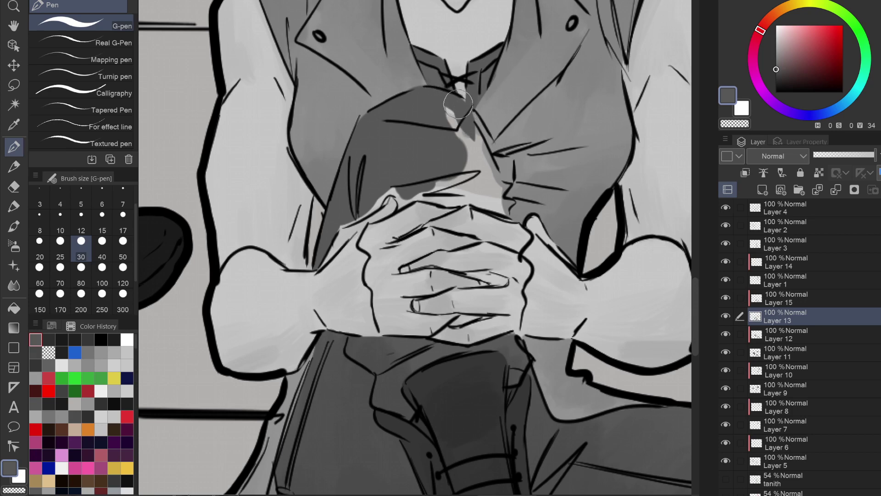
mouse_move(458, 104)
mouse_down()
mouse_move(491, 163)
mouse_move(458, 148)
mouse_move(493, 182)
mouse_move(488, 165)
mouse_move(507, 202)
mouse_move(505, 211)
mouse_move(464, 195)
mouse_move(479, 180)
mouse_move(494, 195)
mouse_move(469, 192)
mouse_move(447, 203)
mouse_move(427, 180)
mouse_move(461, 198)
mouse_up()
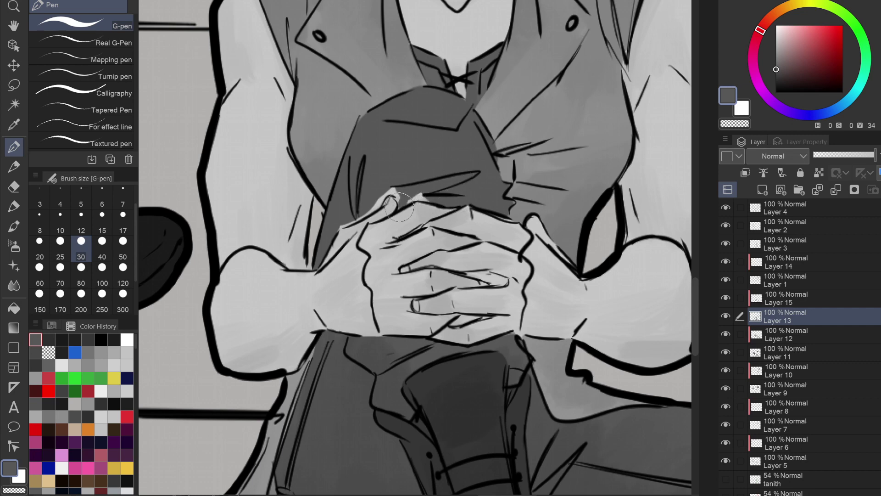
drag(402, 192, 421, 192)
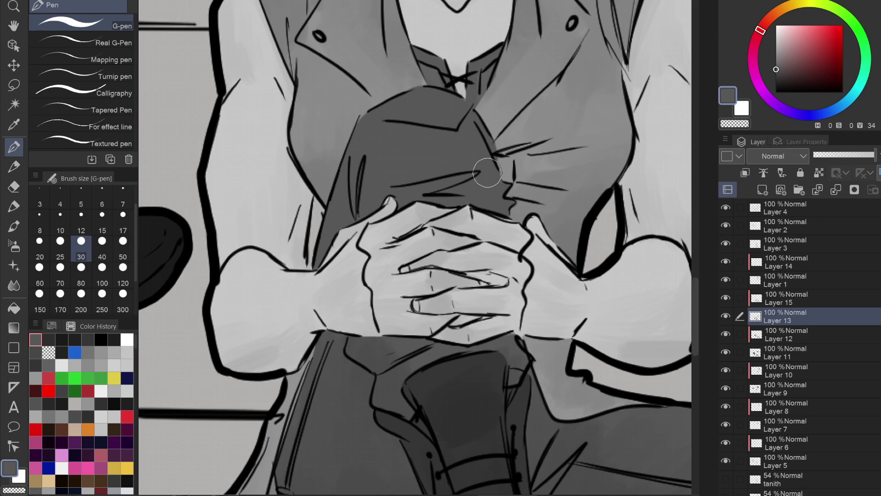
Shade the raised knee on Layer 15 with the trouser leg's sampled darker grey, using the Watercolor brush at size 60.
click(780, 296)
drag(415, 314, 410, 181)
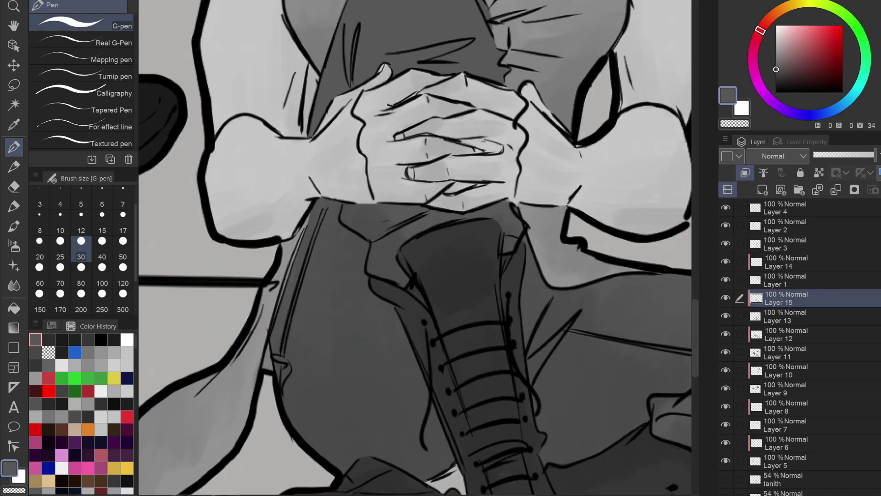
alt+click(359, 359)
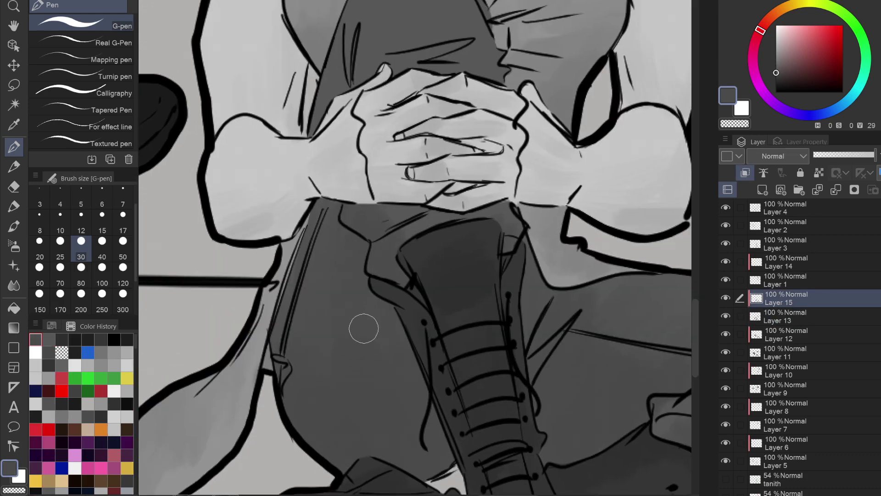
drag(364, 328, 320, 487)
click(14, 226)
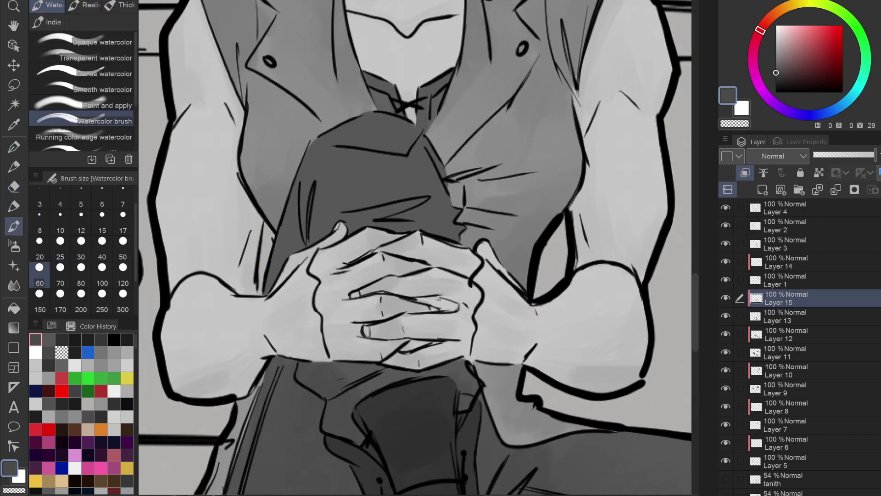
mouse_move(292, 260)
mouse_down()
mouse_move(304, 202)
mouse_move(279, 265)
mouse_move(318, 236)
mouse_move(318, 248)
mouse_move(369, 241)
mouse_move(378, 187)
mouse_move(349, 164)
mouse_up()
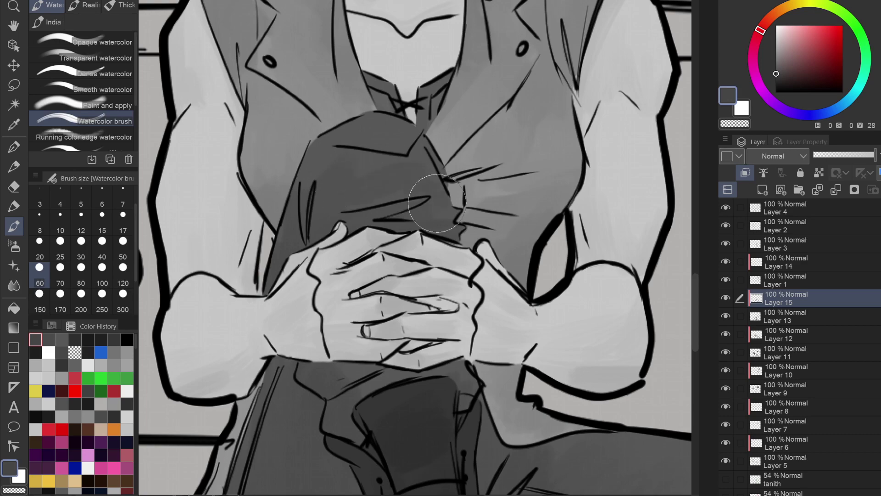
Add a new layer above Layer 15 and fill the seated man's tie in solid black with the G-pen at size 30.
scroll(438, 179, down, 5)
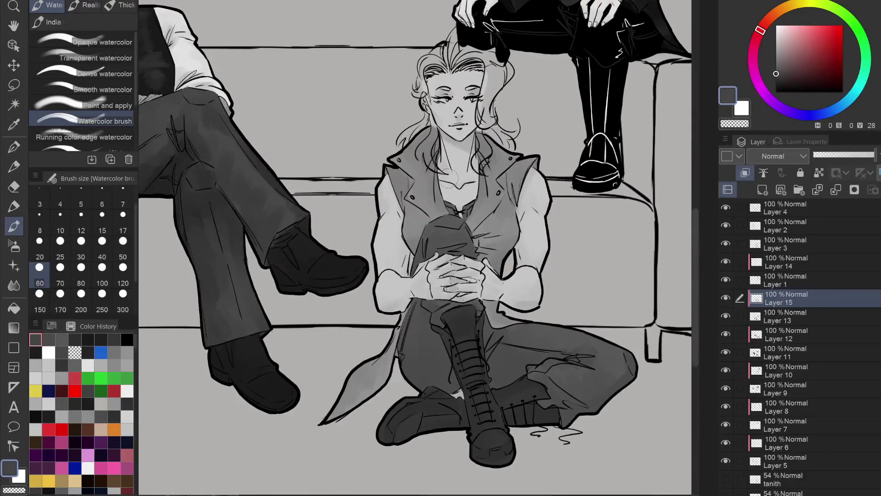
scroll(450, 178, down, 4)
scroll(448, 178, down, 2)
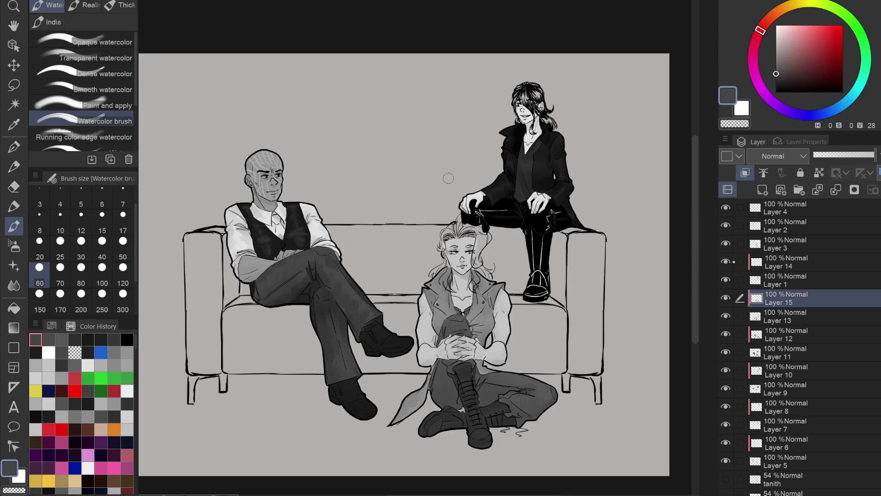
key(ctrl+shift+n)
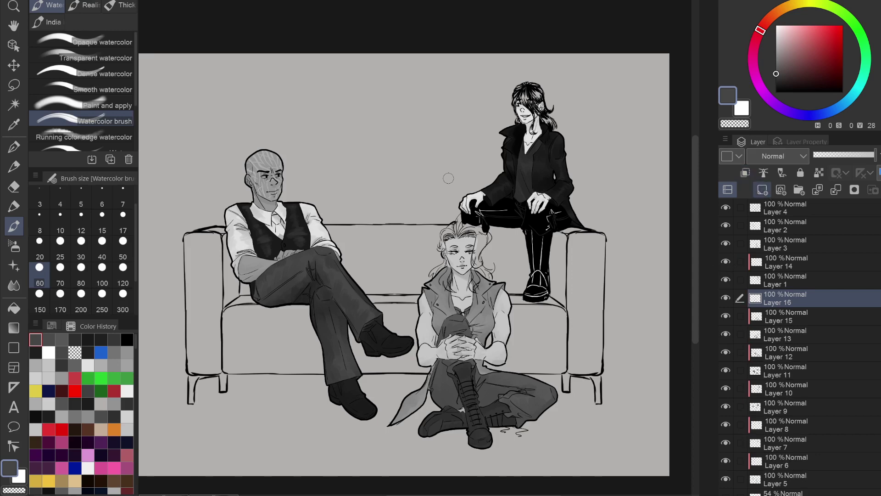
scroll(449, 178, up, 5)
key(d)
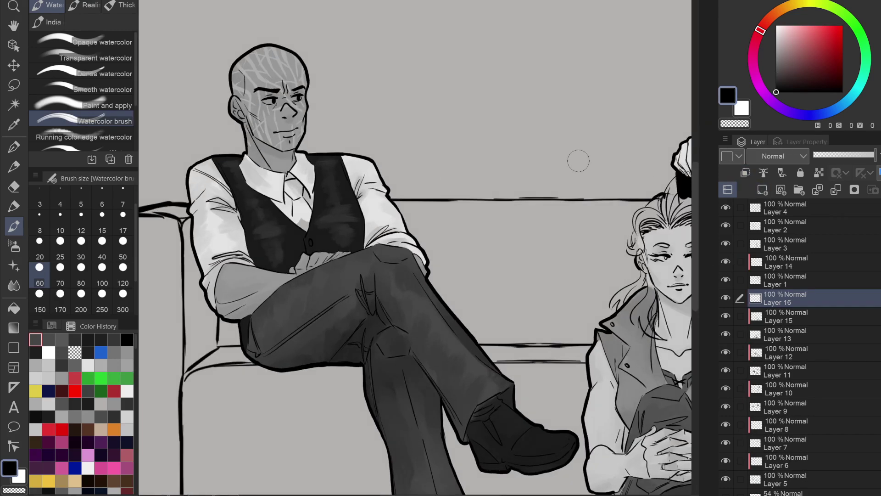
key(p)
scroll(287, 195, up, 5)
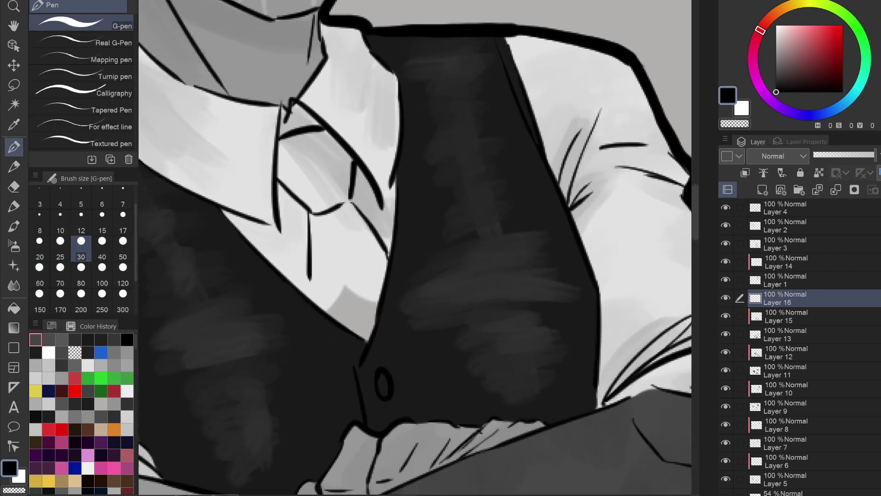
mouse_move(296, 156)
mouse_down()
mouse_move(285, 141)
mouse_move(283, 175)
mouse_move(312, 191)
mouse_up()
mouse_move(316, 225)
mouse_down()
mouse_move(316, 212)
mouse_move(318, 300)
mouse_up()
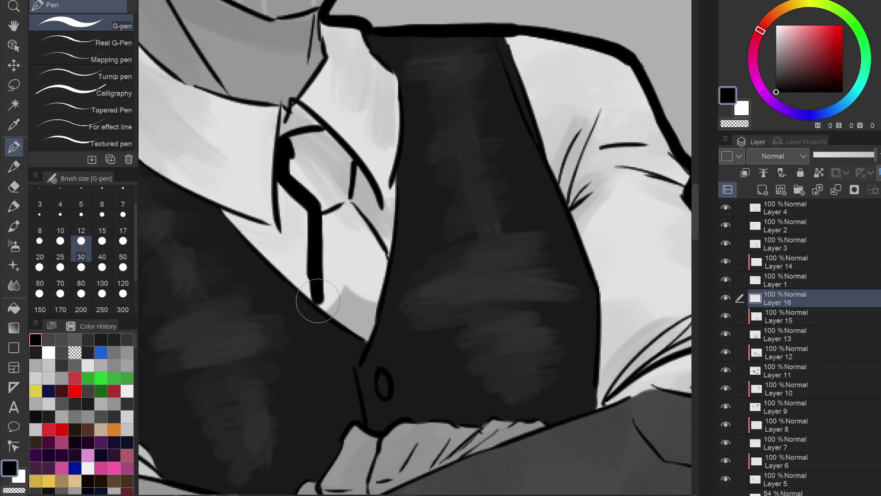
mouse_move(288, 146)
mouse_down()
mouse_move(328, 139)
mouse_move(346, 159)
mouse_move(345, 232)
mouse_move(347, 206)
mouse_move(379, 268)
mouse_move(382, 254)
mouse_move(366, 338)
mouse_move(323, 300)
mouse_move(288, 163)
mouse_move(300, 146)
mouse_move(313, 174)
mouse_move(323, 156)
mouse_move(330, 177)
mouse_move(327, 276)
mouse_move(352, 316)
mouse_move(342, 273)
mouse_move(359, 262)
mouse_move(333, 191)
mouse_up()
drag(780, 31, 758, 21)
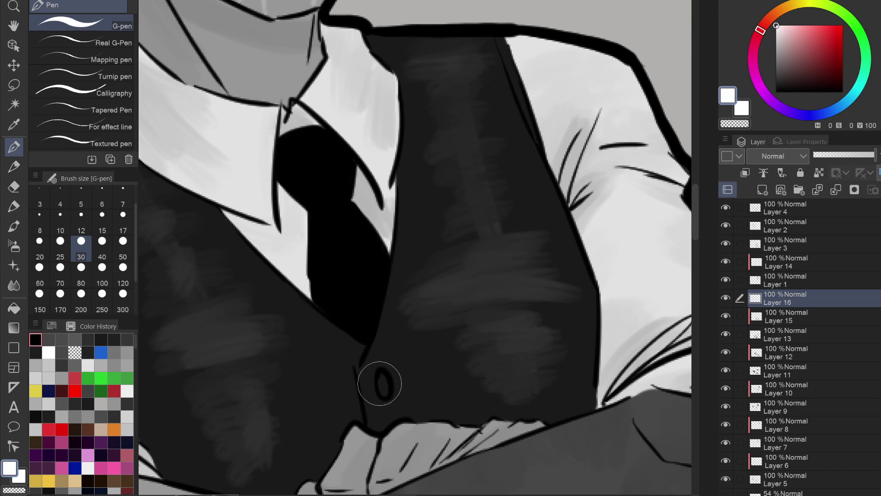
drag(381, 377, 383, 387)
scroll(437, 284, down, 5)
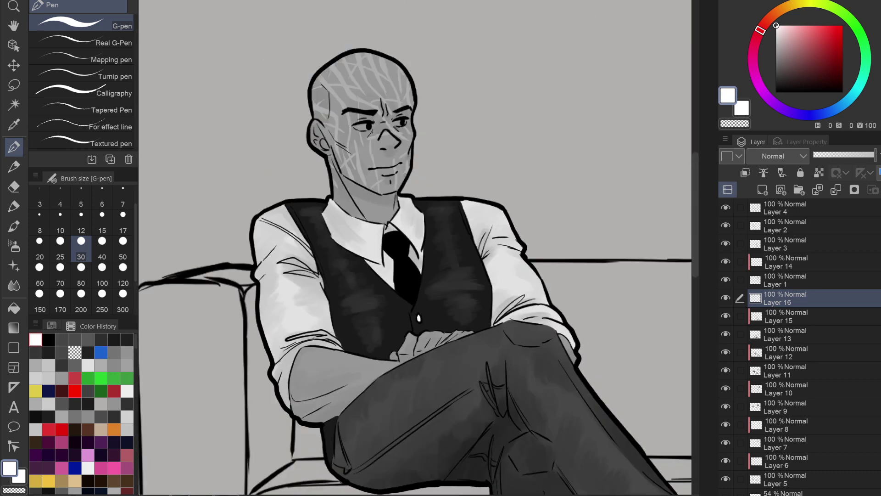
Colour the seated man's waistcoat button on Layer 16 with the dark grey sampled from his trousers.
scroll(452, 324, up, 3)
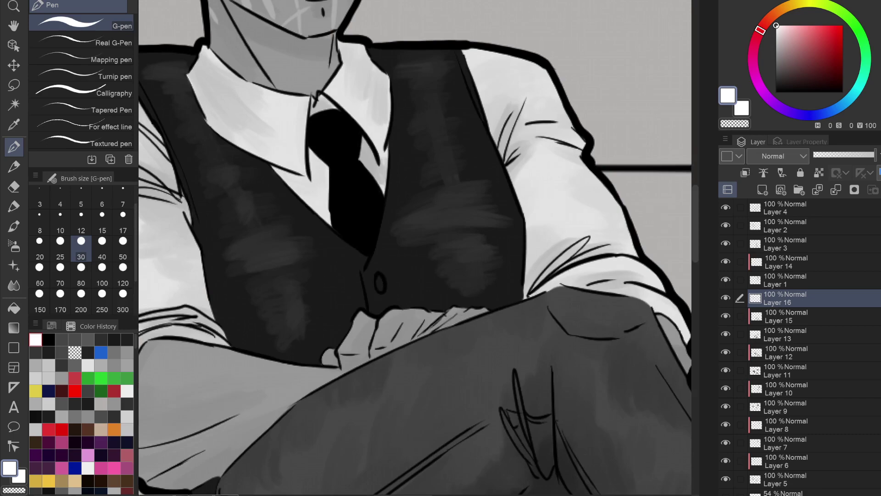
alt+click(519, 349)
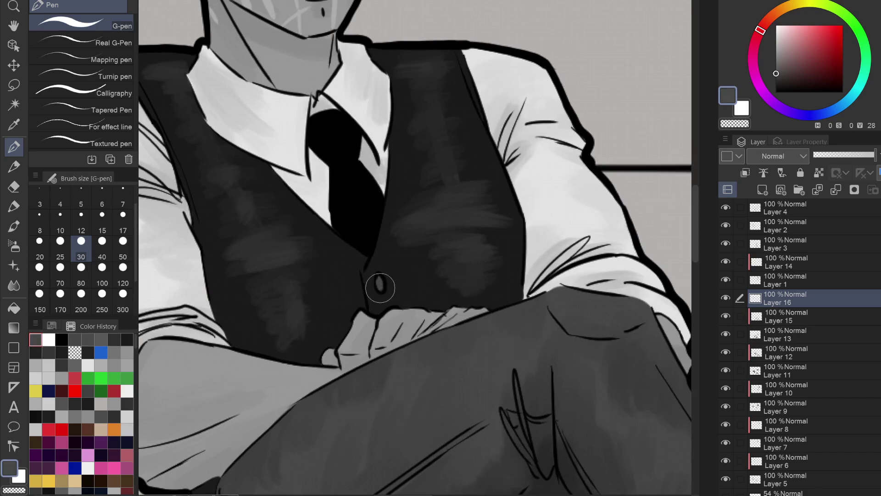
scroll(376, 258, down, 6)
scroll(376, 258, down, 4)
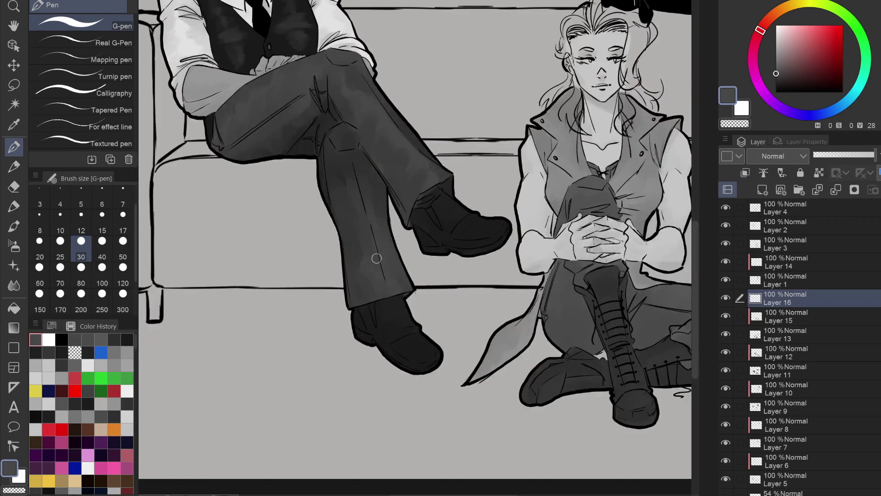
Fill the exposed sock above the seated man's raised shoe in dark grey on Layer 16 and pick a darker grey with value 16.
scroll(376, 258, up, 6)
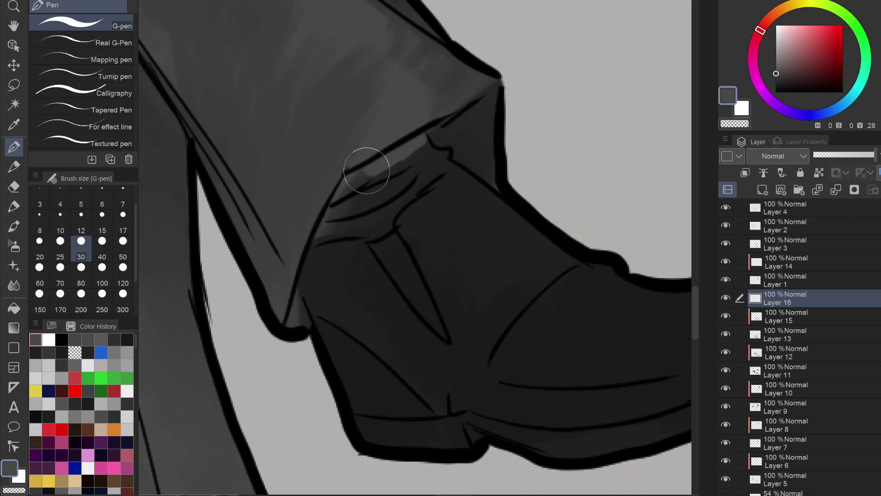
mouse_move(315, 236)
mouse_down()
mouse_move(376, 228)
mouse_move(442, 156)
mouse_move(416, 150)
mouse_move(344, 219)
mouse_move(382, 205)
mouse_move(417, 166)
mouse_up()
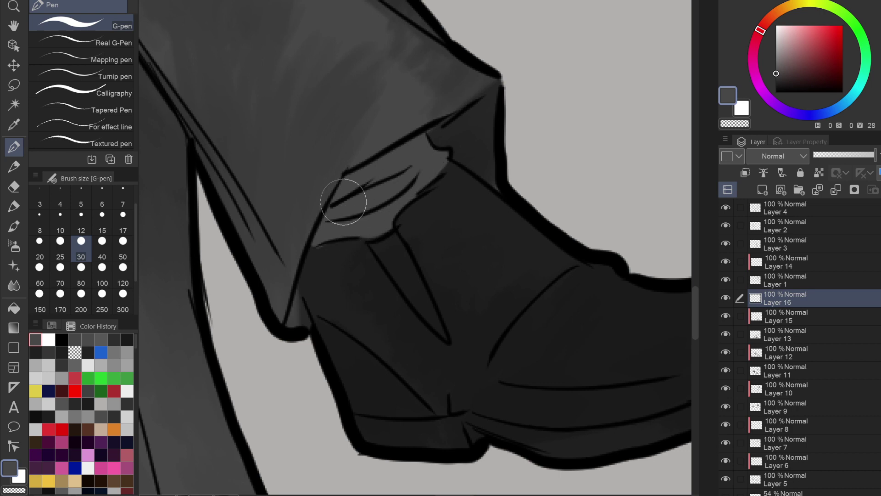
scroll(343, 202, down, 5)
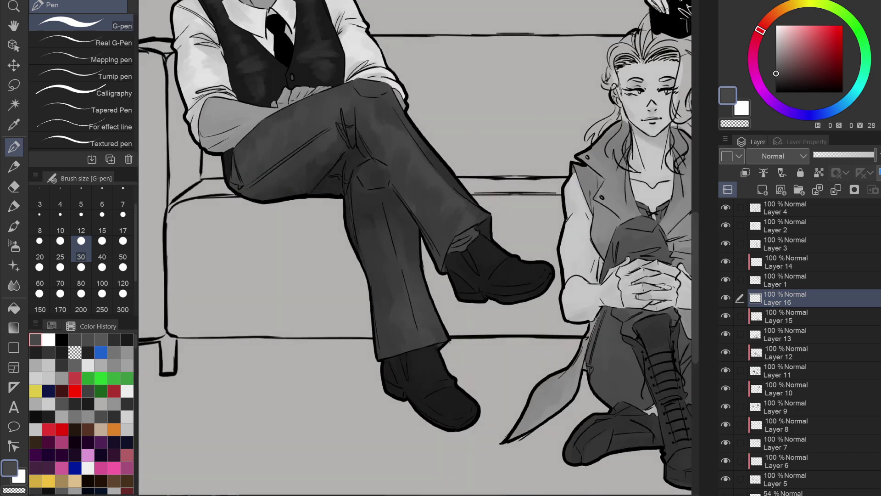
drag(381, 174, 362, 184)
scroll(478, 230, up, 5)
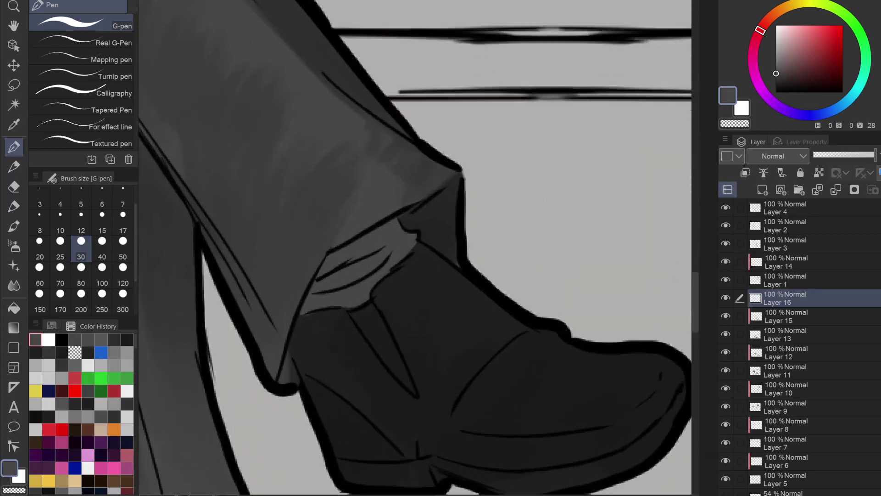
click(776, 82)
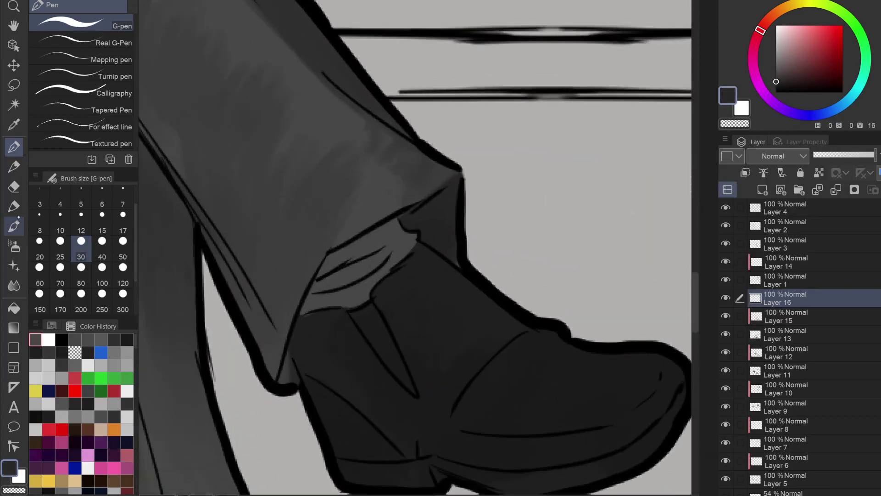
drag(316, 285, 381, 260)
drag(328, 269, 392, 225)
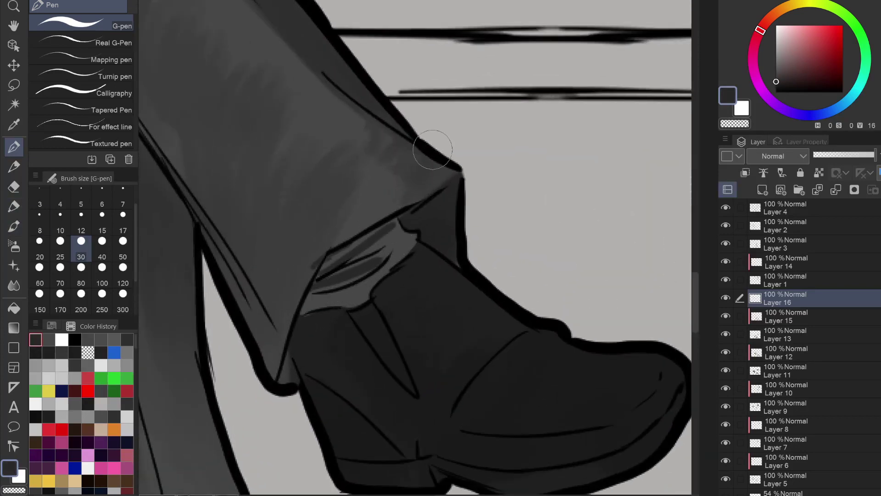
key(ctrl+z)
key(ctrl+z)
key(ctrl+z)
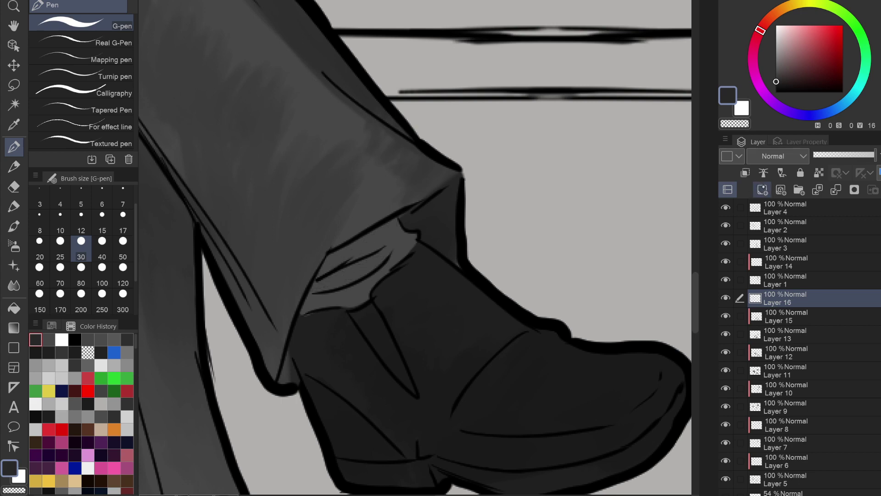
Add a new layer clipped to Layer 16 and shade the sock's folds with the Watercolor brush at size 30.
click(762, 190)
click(14, 226)
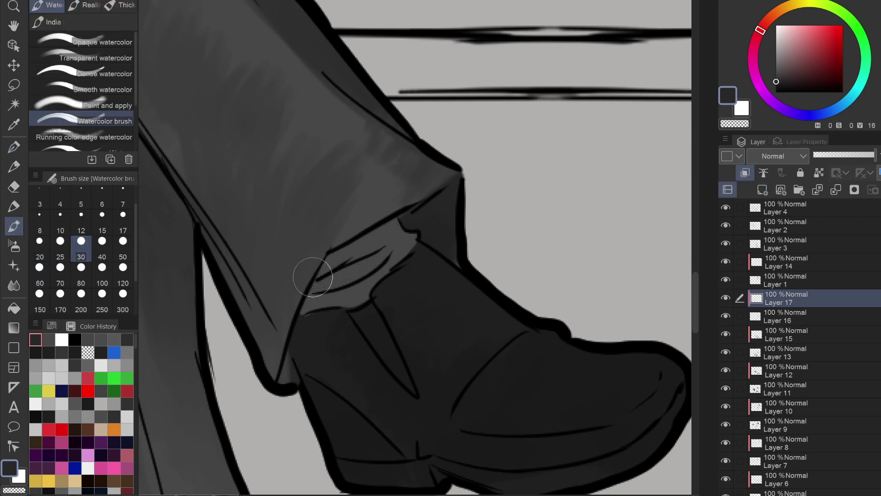
scroll(427, 295, down, 4)
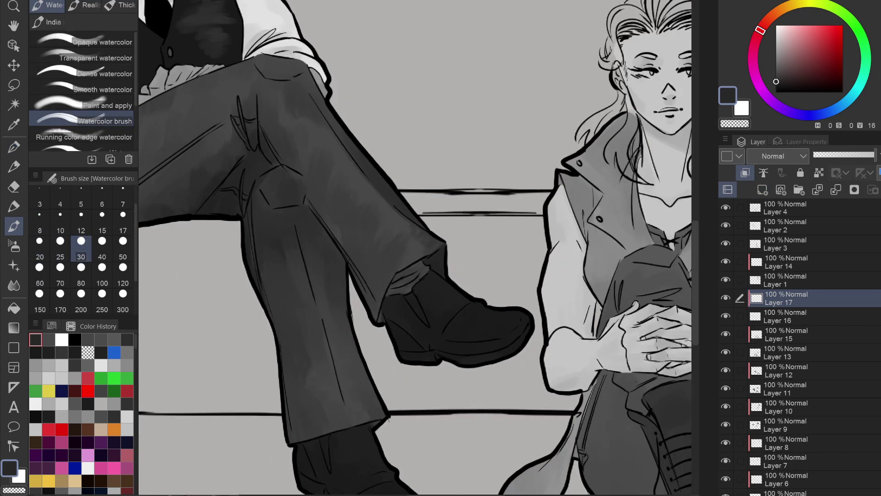
scroll(436, 296, up, 4)
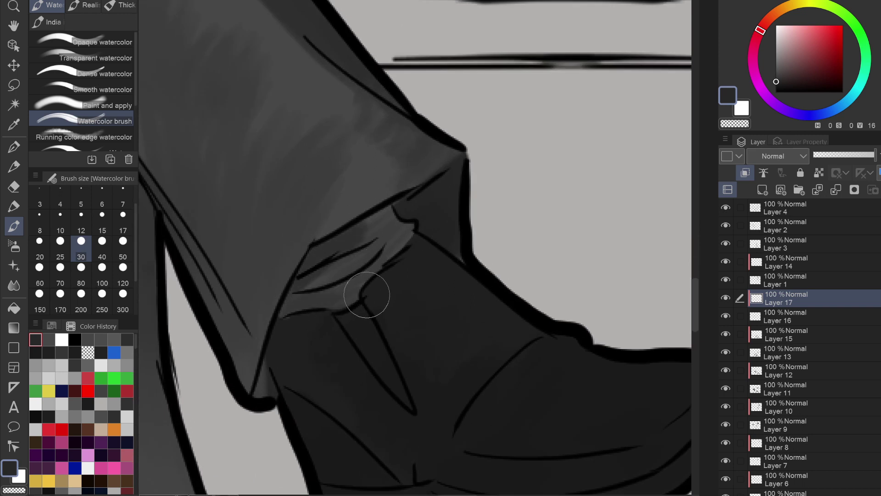
scroll(413, 275, down, 2)
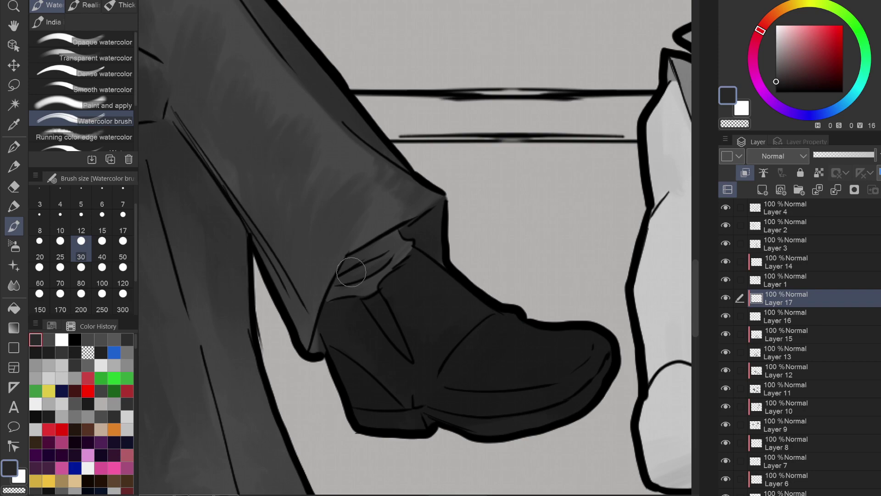
scroll(351, 271, down, 4)
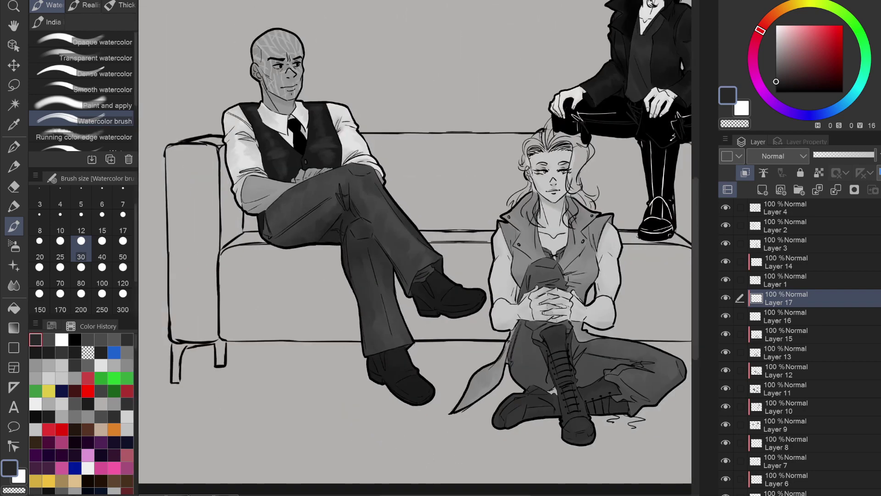
Fill the sole and heel of the seated man's raised shoe in near-black value 4 on Layer 16 with the G-pen at size 30.
scroll(489, 328, up, 4)
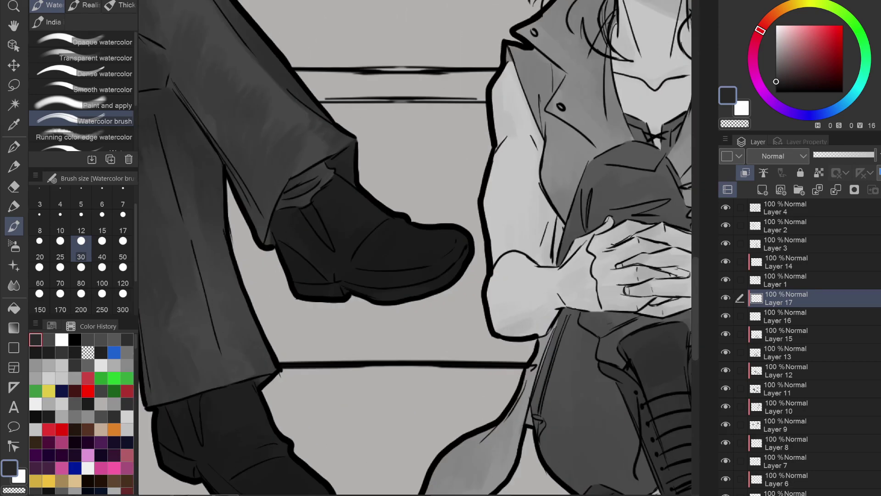
alt+click(410, 240)
click(776, 89)
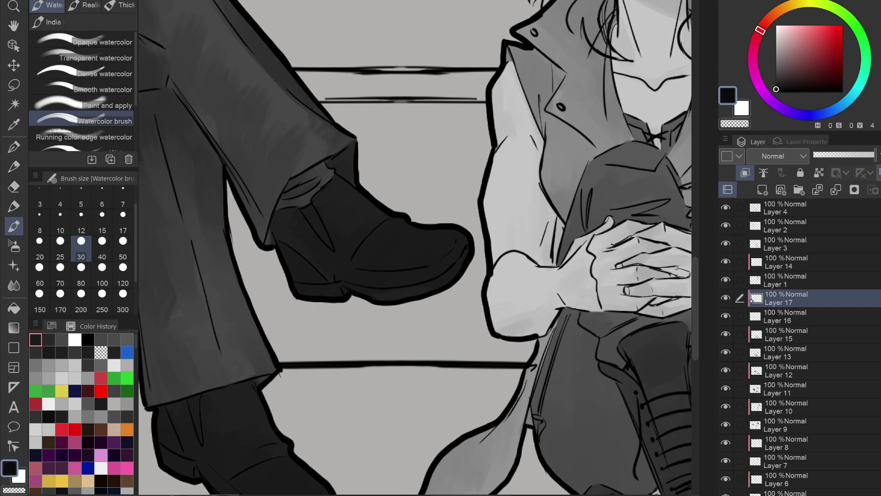
click(757, 316)
click(14, 166)
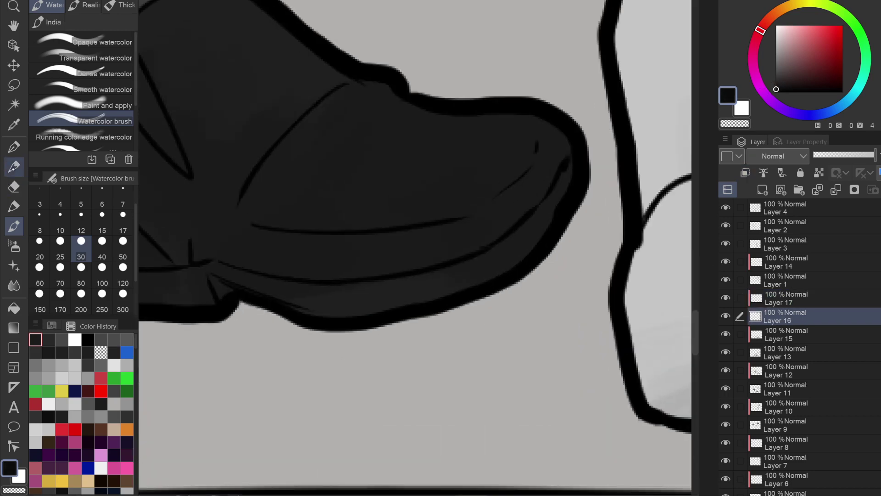
click(83, 271)
click(84, 257)
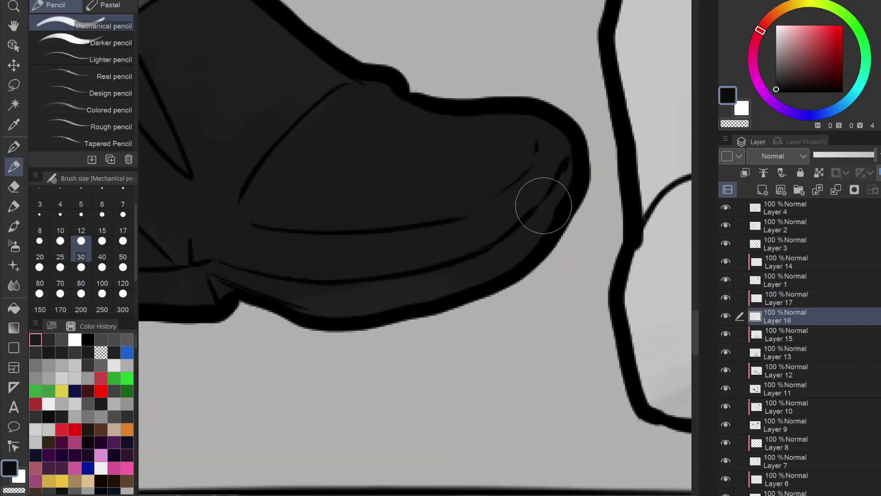
drag(566, 175, 536, 230)
key(p)
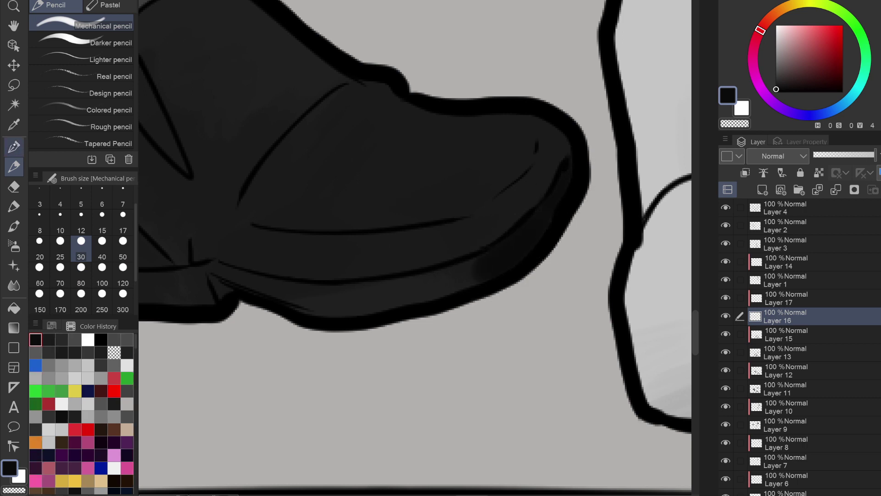
mouse_move(560, 187)
mouse_down()
mouse_move(494, 252)
mouse_move(547, 217)
mouse_move(484, 255)
mouse_move(389, 295)
mouse_move(302, 298)
mouse_move(346, 291)
mouse_move(225, 275)
mouse_move(236, 286)
mouse_move(354, 309)
mouse_move(216, 275)
mouse_move(346, 305)
mouse_up()
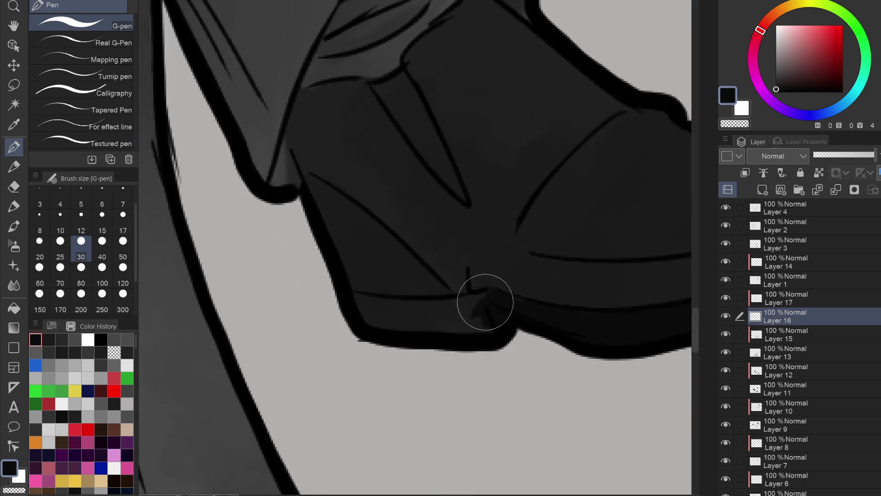
mouse_move(482, 301)
mouse_down()
mouse_move(415, 309)
mouse_move(359, 299)
mouse_move(376, 323)
mouse_move(480, 325)
mouse_move(489, 316)
mouse_move(381, 310)
mouse_move(521, 306)
mouse_up()
scroll(428, 243, down, 3)
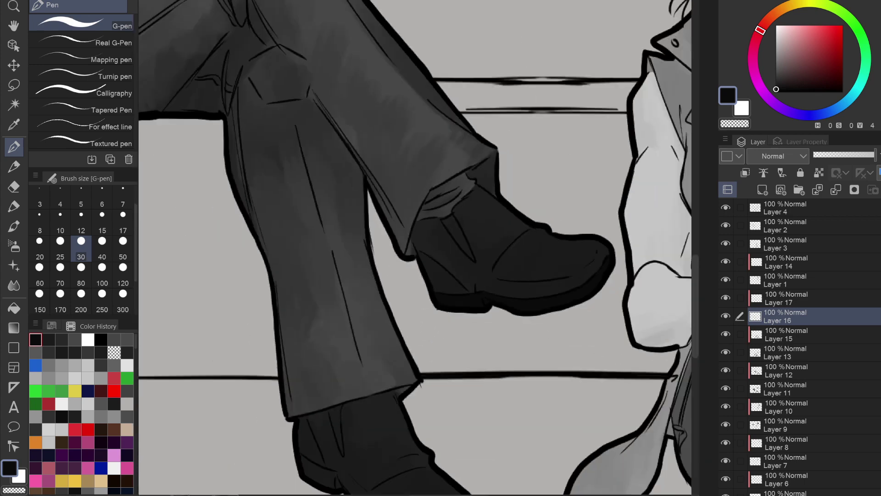
Fill the side insets of both the seated man's shoes and the planted shoe's heel and sole in the same near-black.
scroll(472, 218, up, 5)
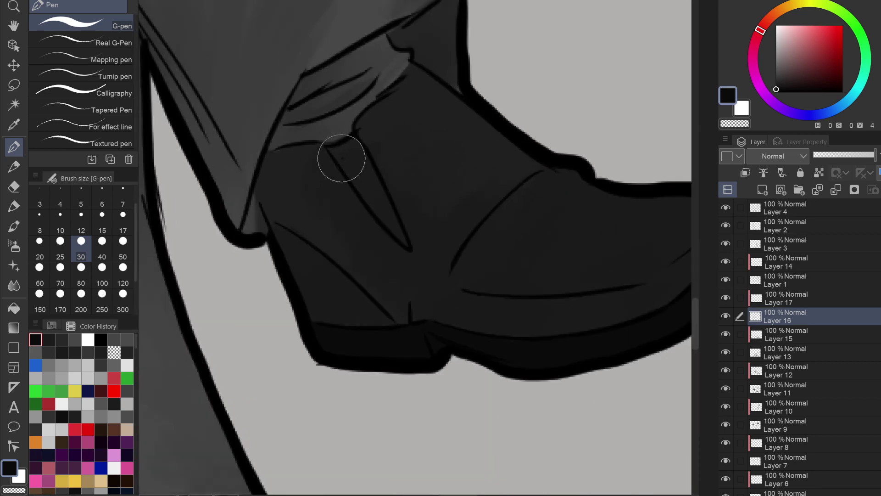
mouse_move(341, 158)
mouse_down()
mouse_move(328, 148)
mouse_move(354, 142)
mouse_move(357, 173)
mouse_move(347, 160)
mouse_move(396, 234)
mouse_move(380, 210)
mouse_move(420, 83)
mouse_up()
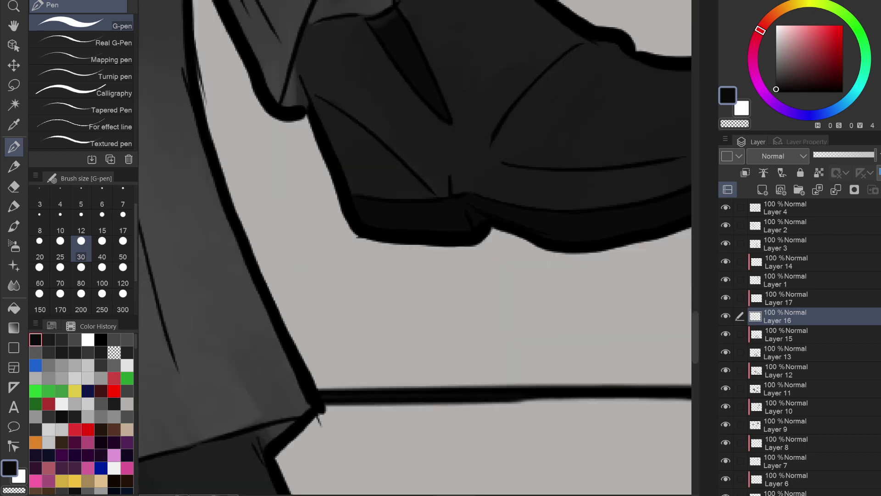
drag(321, 408, 501, 30)
mouse_move(290, 113)
mouse_down()
mouse_move(278, 96)
mouse_move(306, 199)
mouse_move(300, 90)
mouse_move(287, 95)
mouse_move(299, 157)
mouse_up()
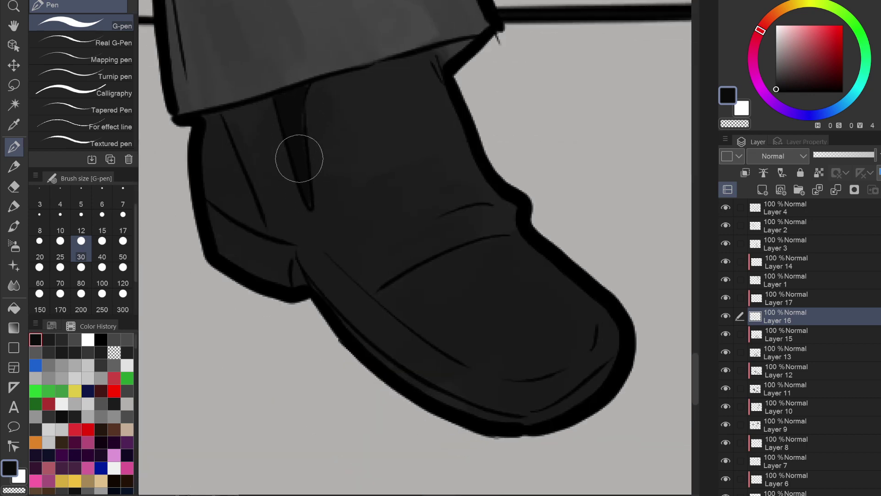
mouse_move(216, 229)
mouse_down()
mouse_move(285, 253)
mouse_move(299, 283)
mouse_move(246, 266)
mouse_move(219, 229)
mouse_move(296, 279)
mouse_move(299, 268)
mouse_move(364, 341)
mouse_move(345, 327)
mouse_move(335, 314)
mouse_move(430, 389)
mouse_move(388, 370)
mouse_move(486, 418)
mouse_move(431, 390)
mouse_move(514, 420)
mouse_move(504, 414)
mouse_move(573, 426)
mouse_move(503, 425)
mouse_move(548, 416)
mouse_move(580, 394)
mouse_move(529, 420)
mouse_move(604, 381)
mouse_move(554, 407)
mouse_move(626, 340)
mouse_up()
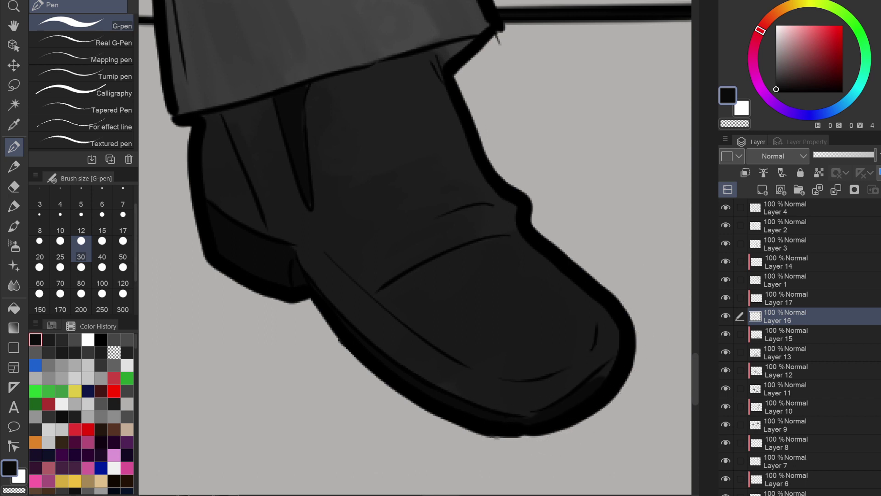
scroll(479, 263, down, 3)
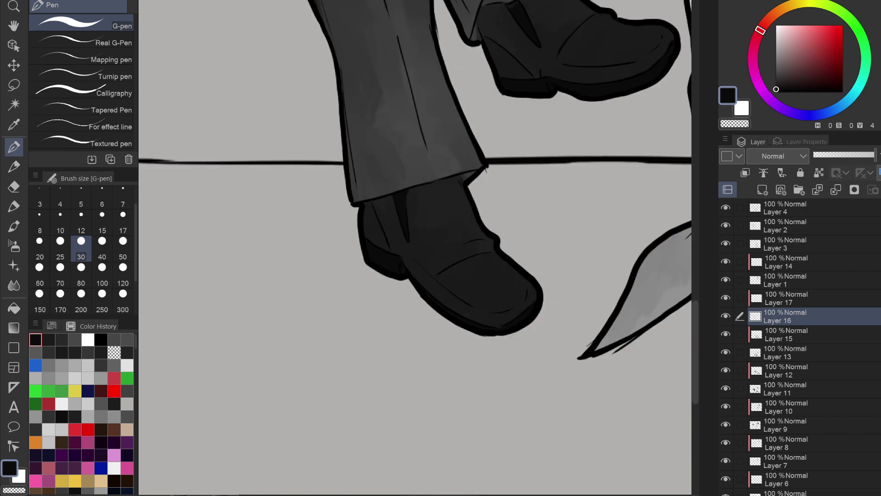
Fill the sole and raised back edge of the floor-sitting figure's sideways boot in dark grey value 13 on Layer 16.
drag(479, 263, 329, 314)
drag(528, 276, 289, 202)
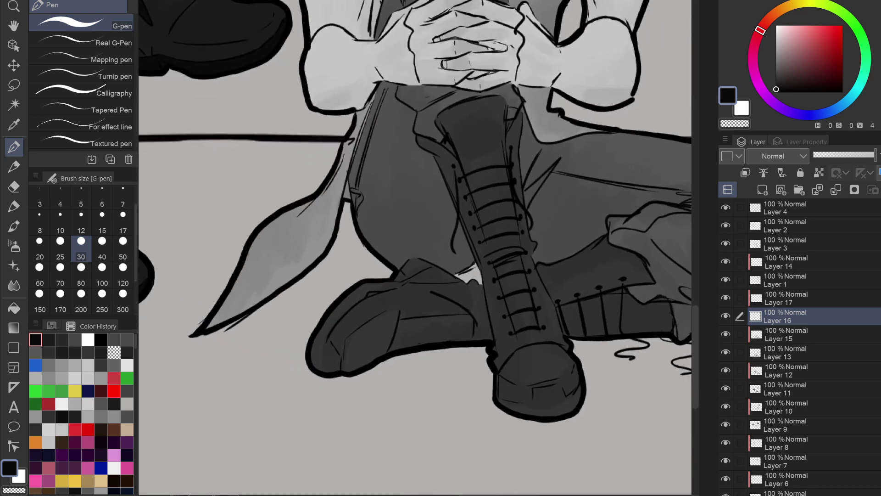
alt+click(387, 290)
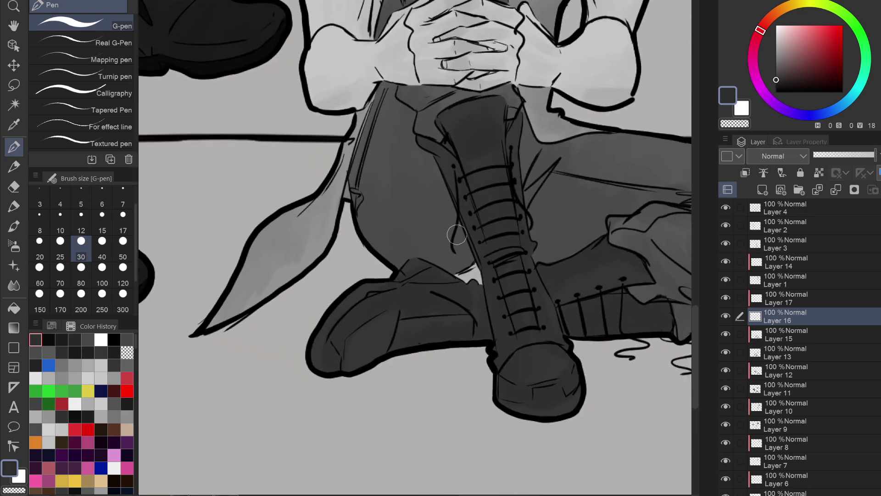
click(776, 83)
mouse_move(333, 318)
mouse_down()
mouse_move(344, 305)
mouse_move(320, 339)
mouse_up()
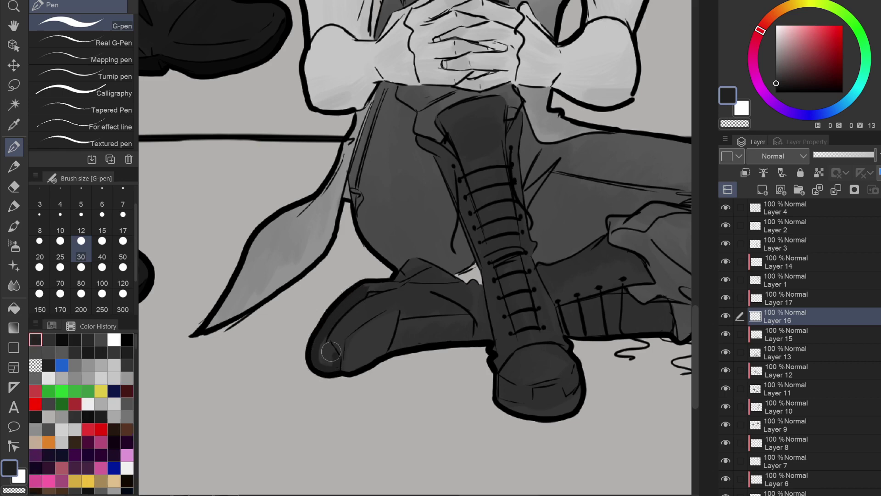
drag(331, 351, 325, 351)
scroll(416, 288, up, 3)
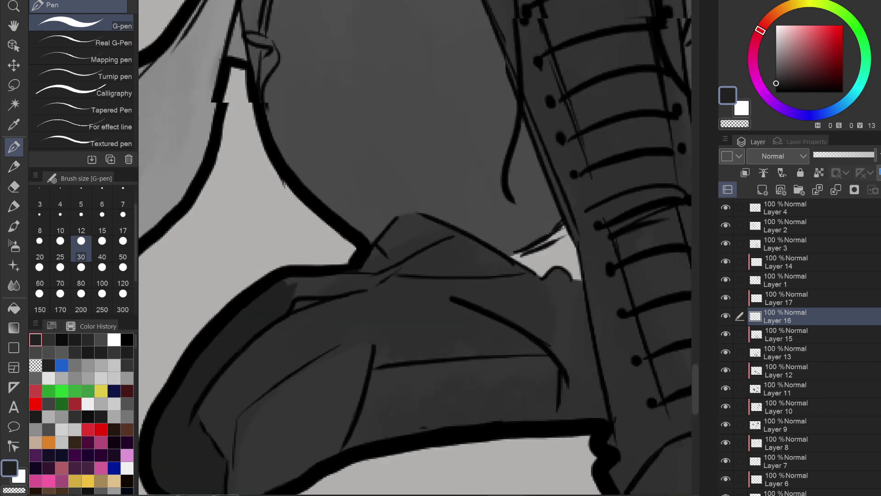
mouse_move(276, 284)
mouse_down()
mouse_move(368, 262)
mouse_move(360, 265)
mouse_move(405, 216)
mouse_move(445, 228)
mouse_move(350, 283)
mouse_move(268, 309)
mouse_move(338, 277)
mouse_up()
key(ctrl+z)
mouse_move(273, 301)
mouse_down()
mouse_move(288, 288)
mouse_move(350, 284)
mouse_move(369, 268)
mouse_move(305, 288)
mouse_move(362, 272)
mouse_move(417, 230)
mouse_move(453, 228)
mouse_move(372, 267)
mouse_move(358, 286)
mouse_move(387, 264)
mouse_move(434, 196)
mouse_up()
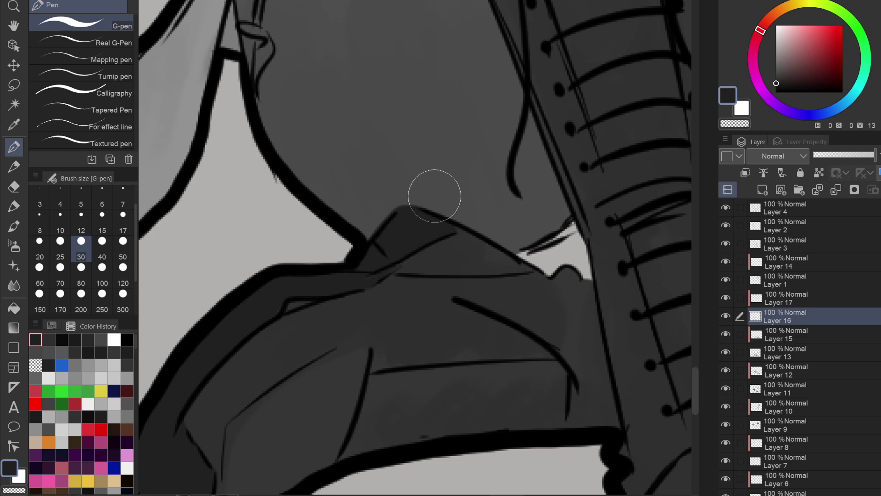
Fill the sole at the front of the floor-sitting figure's upright laced boot in the same dark grey.
scroll(435, 196, down, 4)
scroll(435, 196, up, 1)
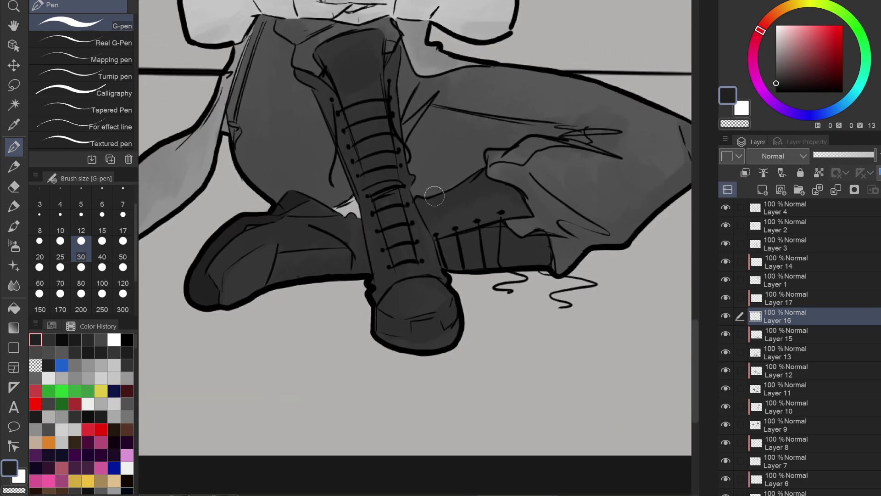
scroll(434, 196, up, 3)
mouse_move(393, 358)
mouse_down()
mouse_move(388, 370)
mouse_move(405, 349)
mouse_move(449, 340)
mouse_move(464, 373)
mouse_move(498, 350)
mouse_move(421, 408)
mouse_up()
mouse_move(317, 381)
mouse_down()
mouse_move(386, 385)
mouse_move(401, 361)
mouse_move(449, 359)
mouse_move(473, 382)
mouse_move(406, 411)
mouse_move(335, 398)
mouse_move(415, 378)
mouse_up()
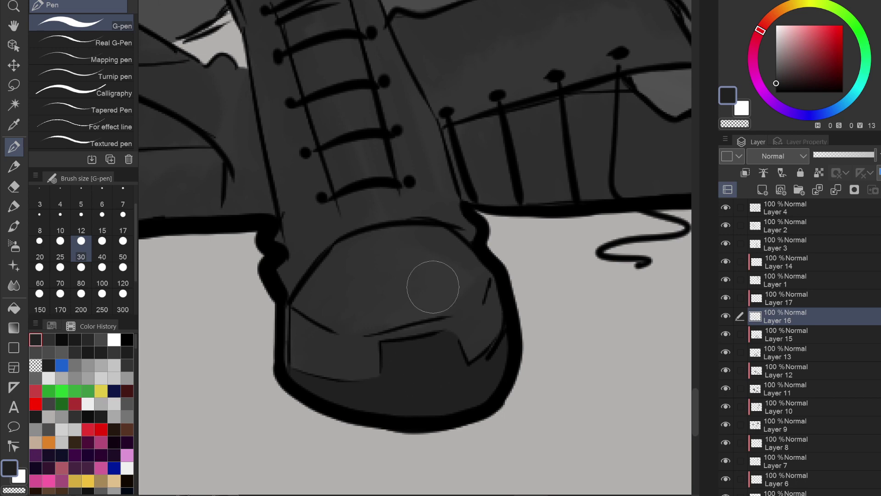
Colour the small patch beside the floor-sitting figure's raised knee and the vest's collar and lapel buttons in light grey value 88.
scroll(432, 287, down, 6)
drag(438, 55, 455, 212)
scroll(455, 212, up, 6)
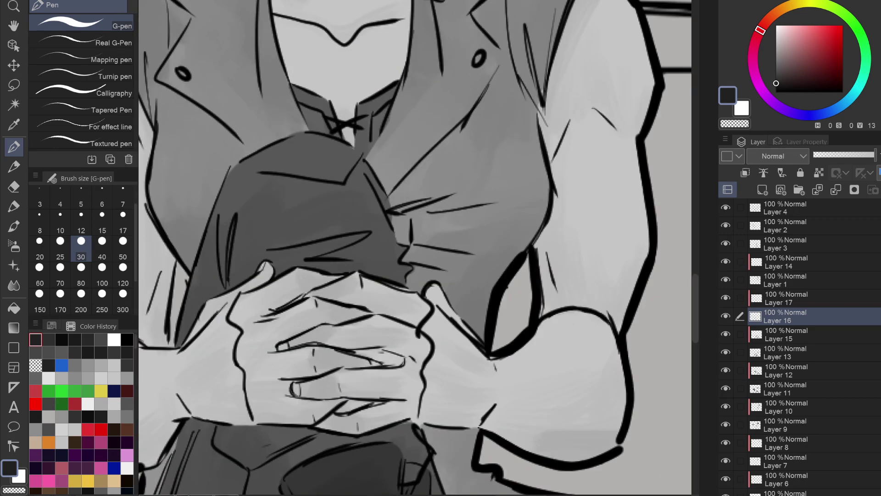
alt+click(503, 164)
mouse_move(778, 41)
mouse_down()
mouse_move(759, 46)
mouse_move(760, 30)
mouse_up()
mouse_move(390, 213)
mouse_down()
mouse_move(399, 235)
mouse_move(401, 223)
mouse_move(404, 289)
mouse_up()
scroll(400, 195, down, 3)
scroll(413, 253, up, 3)
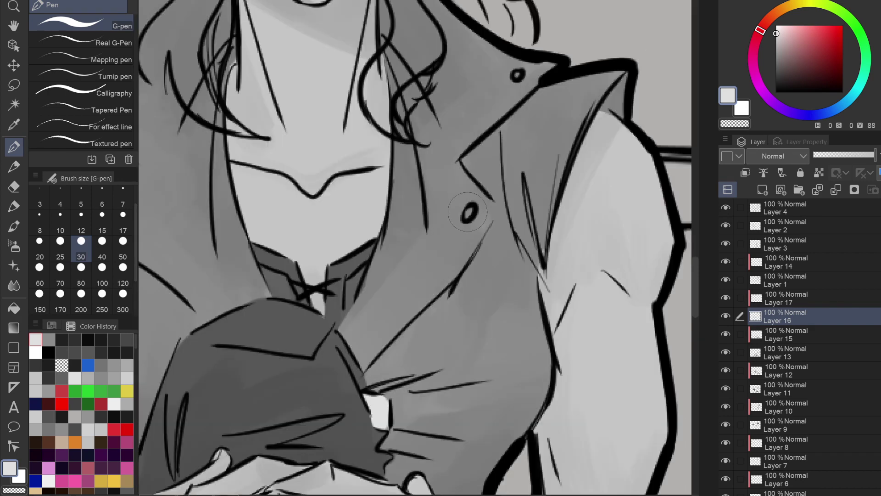
mouse_move(523, 71)
mouse_down()
mouse_move(692, 121)
mouse_move(718, 140)
mouse_up()
drag(269, 154, 264, 146)
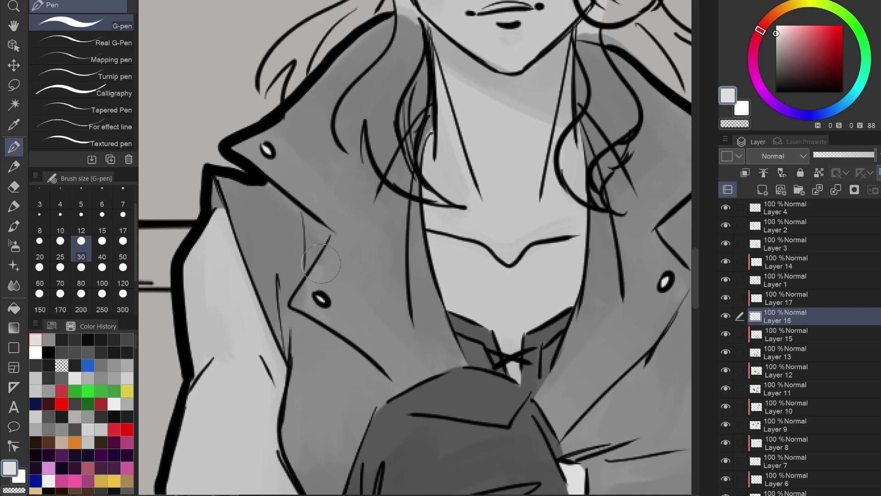
Shade the soles of the floor-sitting figure's boots on Layer 17 in near-black value 7 with the Watercolor brush at size 30.
scroll(321, 263, down, 4)
scroll(523, 306, down, 4)
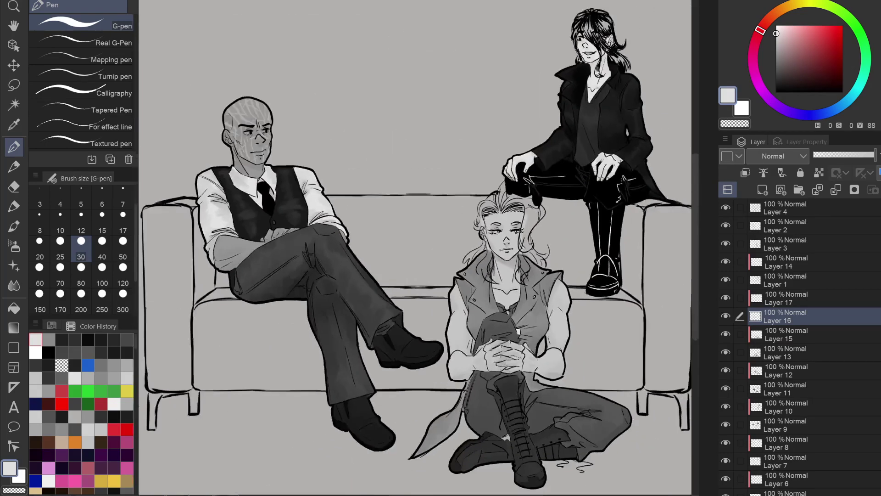
drag(507, 238, 521, 187)
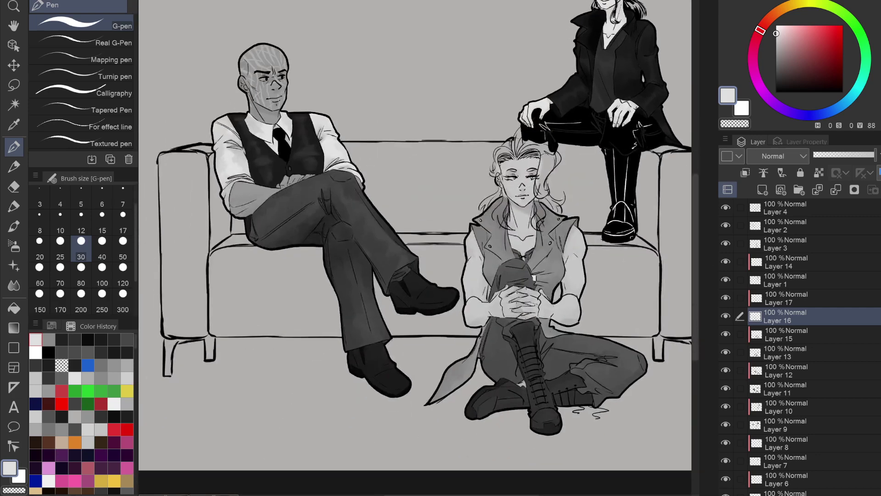
click(752, 298)
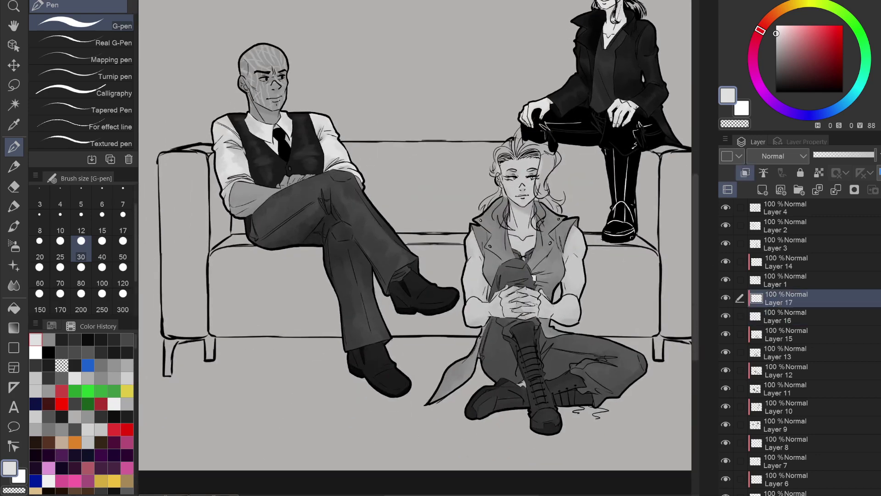
scroll(414, 248, down, 2)
scroll(551, 413, up, 4)
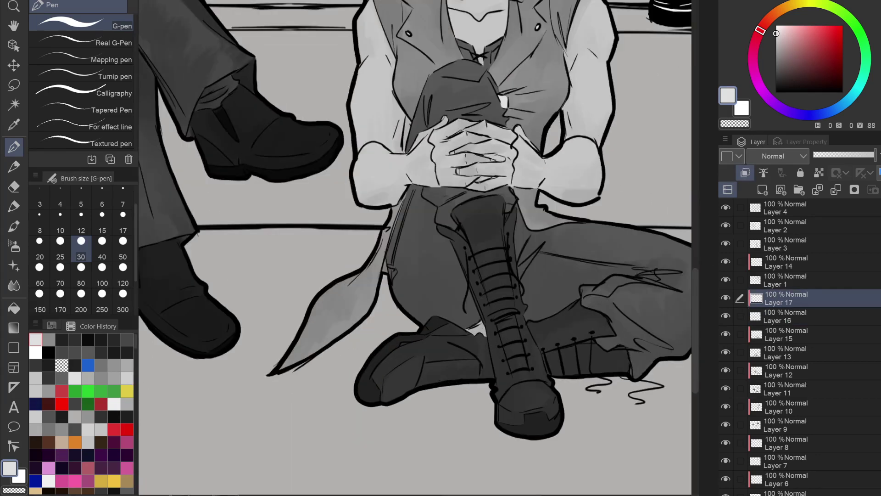
alt+click(542, 423)
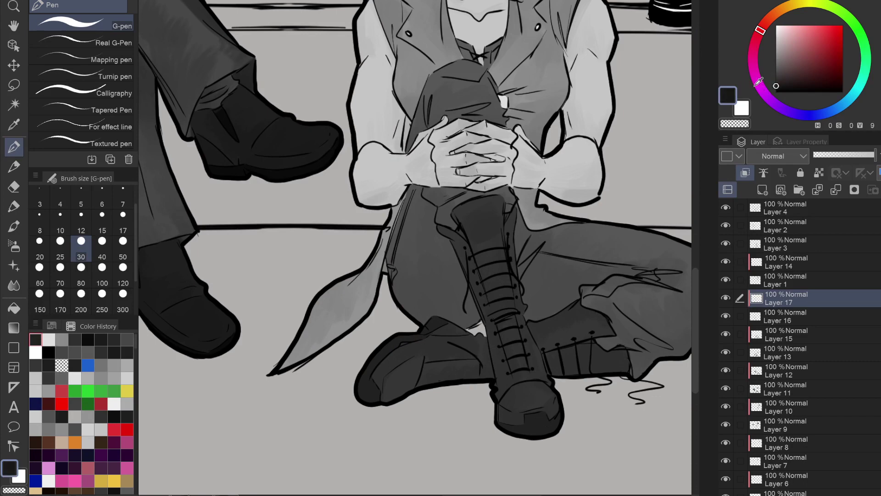
click(14, 226)
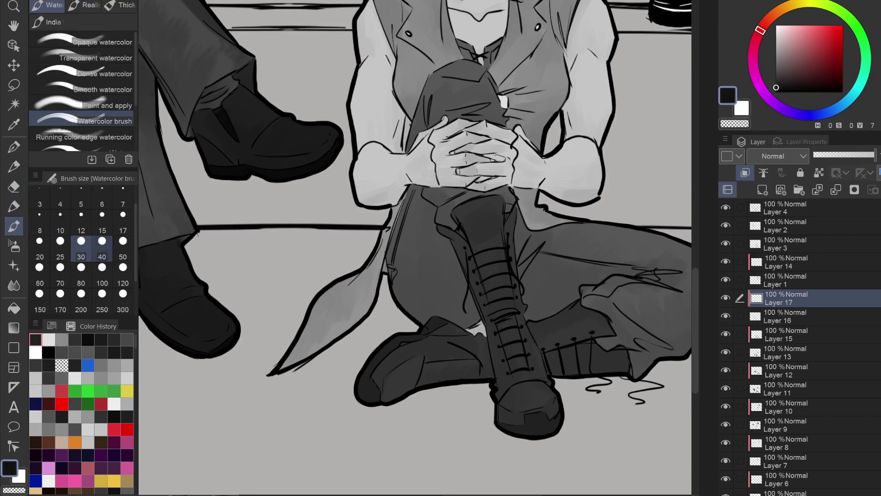
drag(558, 420, 529, 431)
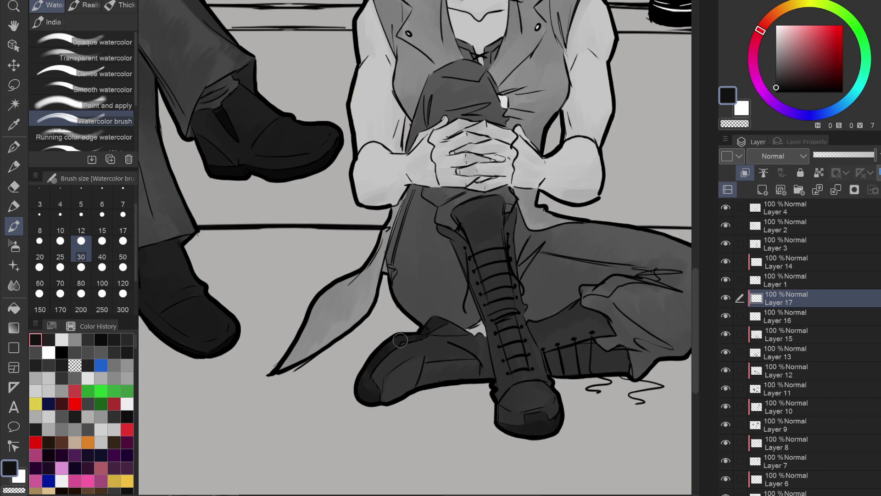
Darken the side insets of the seated bald man's shoes on Layer 17 in black value 0.
drag(507, 242, 672, 275)
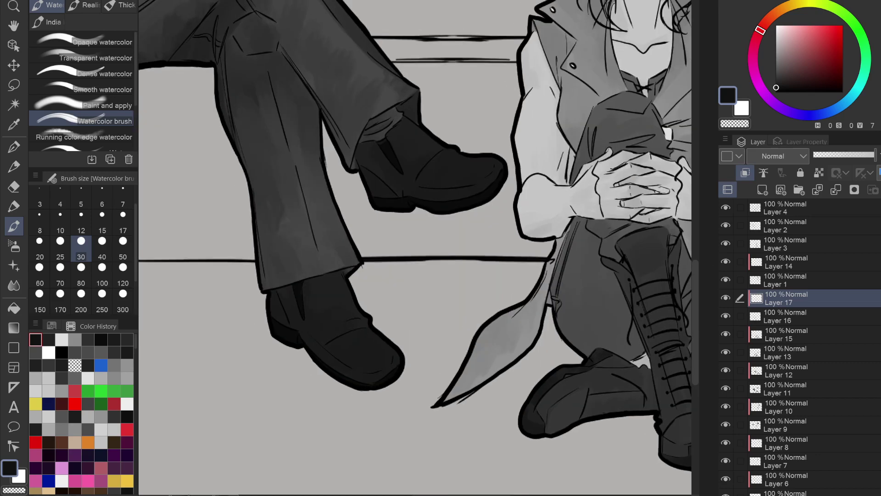
click(761, 90)
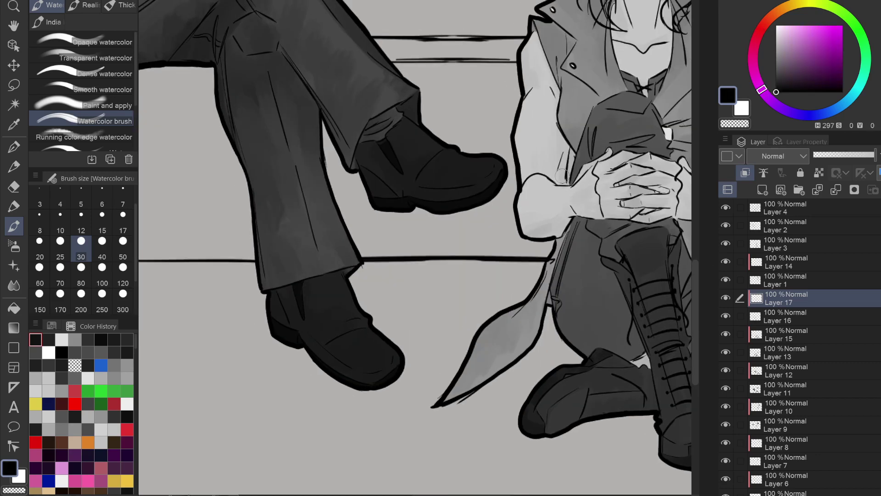
click(393, 167)
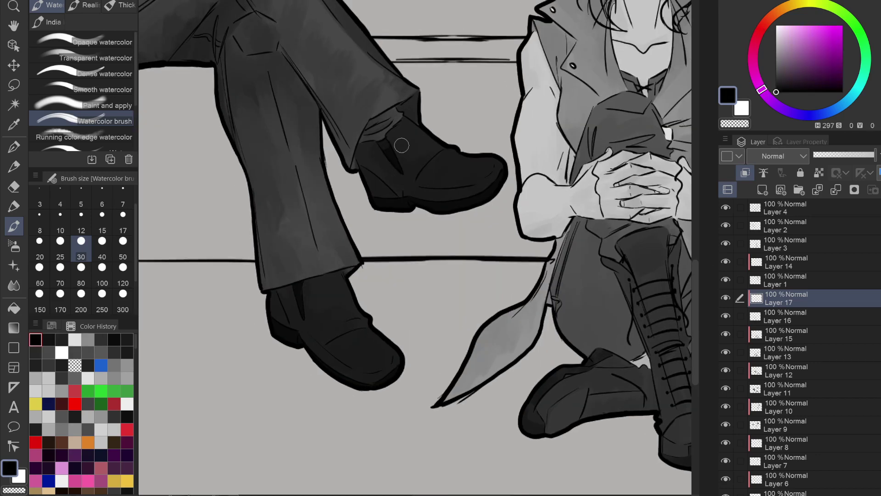
scroll(408, 150, up, 3)
drag(345, 142, 321, 135)
drag(375, 266, 567, 92)
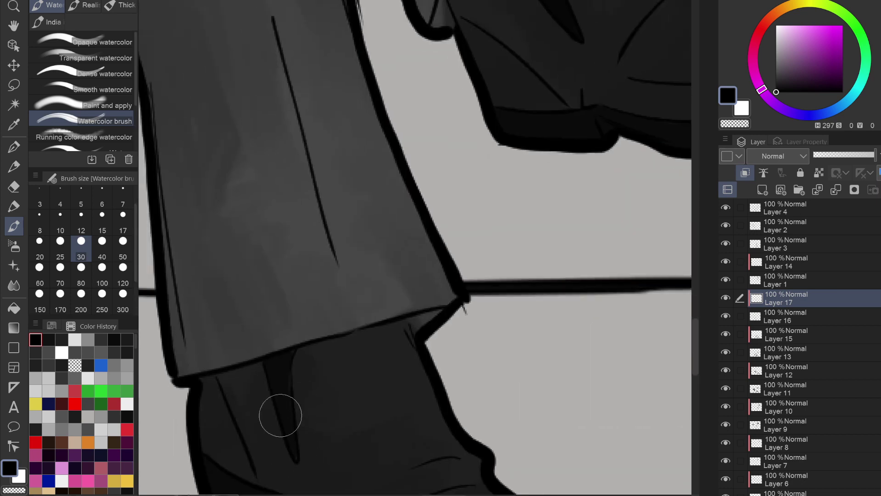
drag(401, 189, 518, 23)
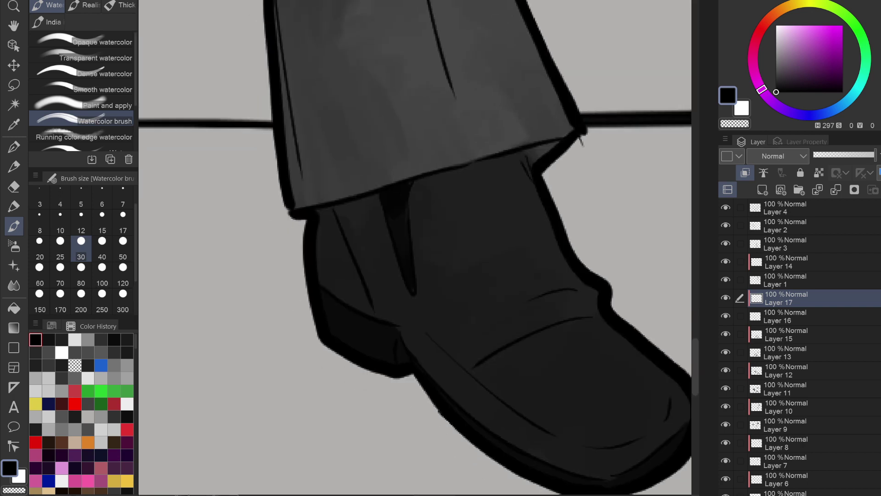
Shade the heels and soles of both of the bald man's shoes in the same black.
drag(349, 189, 359, 175)
drag(416, 366, 419, 345)
drag(335, 315, 335, 299)
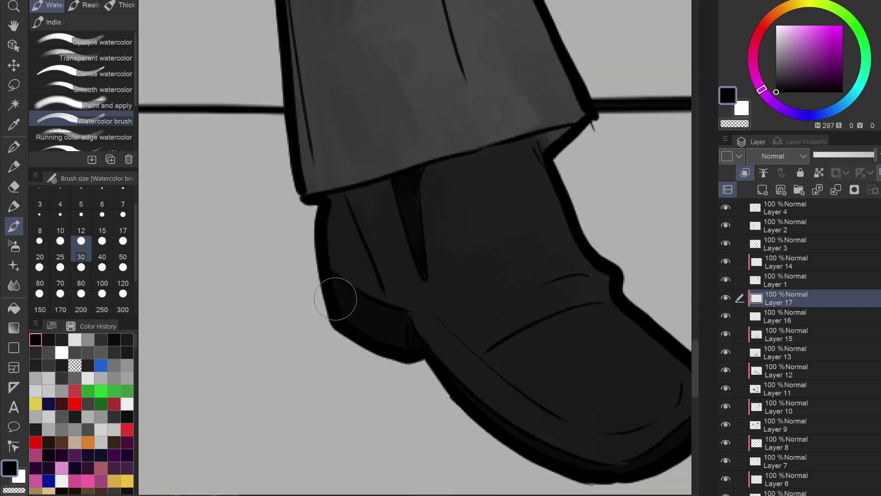
drag(426, 289, 324, 234)
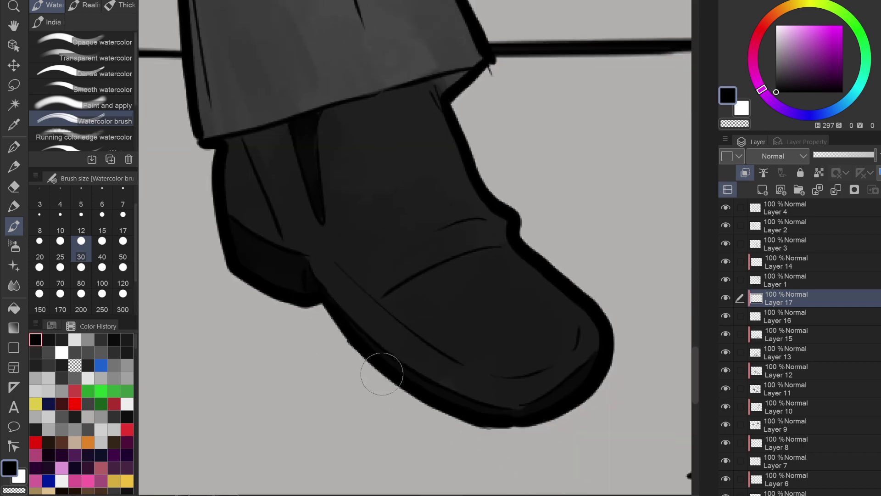
scroll(655, 232, down, 2)
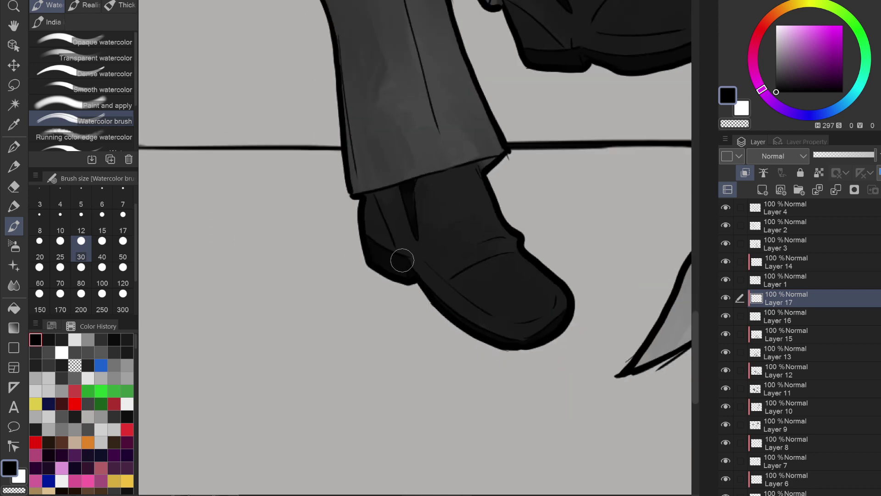
drag(401, 163, 238, 328)
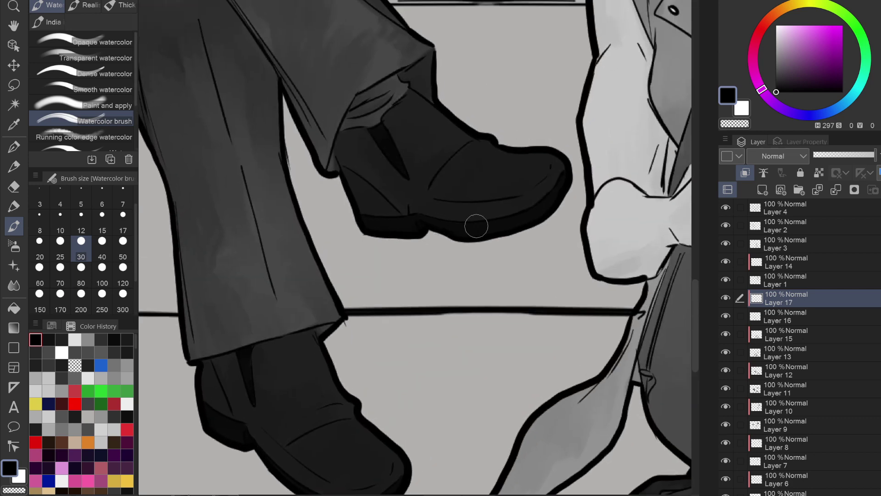
scroll(415, 248, down, 5)
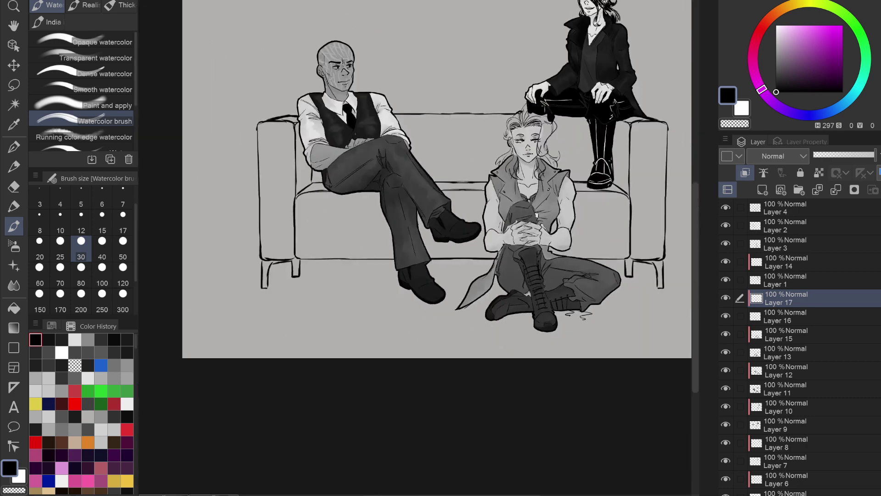
Add a new layer above Layer 17 and sample light grey value 80 from Tanith's hair swatches on the palette sheet.
drag(415, 248, 361, 299)
scroll(415, 247, down, 1)
scroll(415, 248, up, 1)
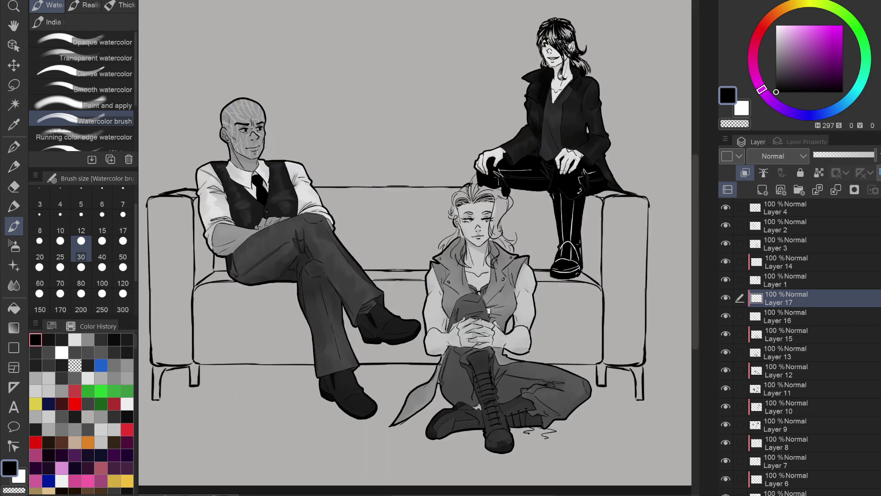
click(763, 189)
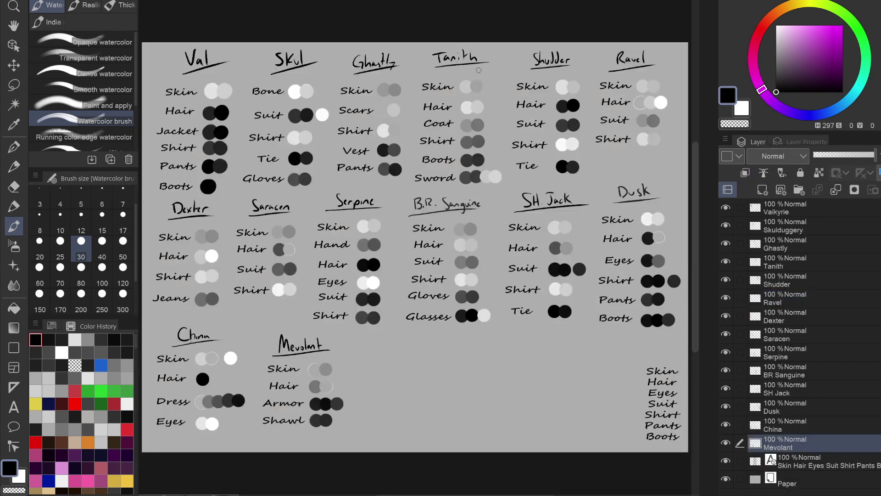
alt+click(466, 105)
key(ctrl+Tab)
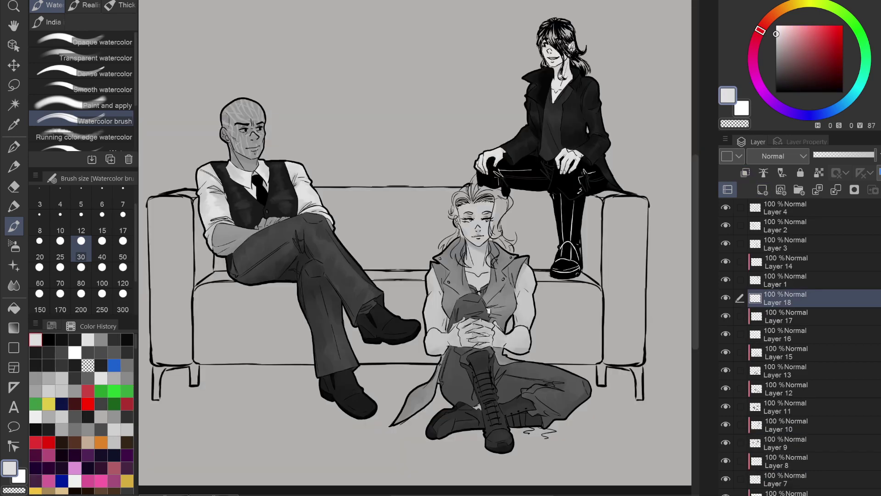
key(ctrl+Tab)
alt+click(471, 98)
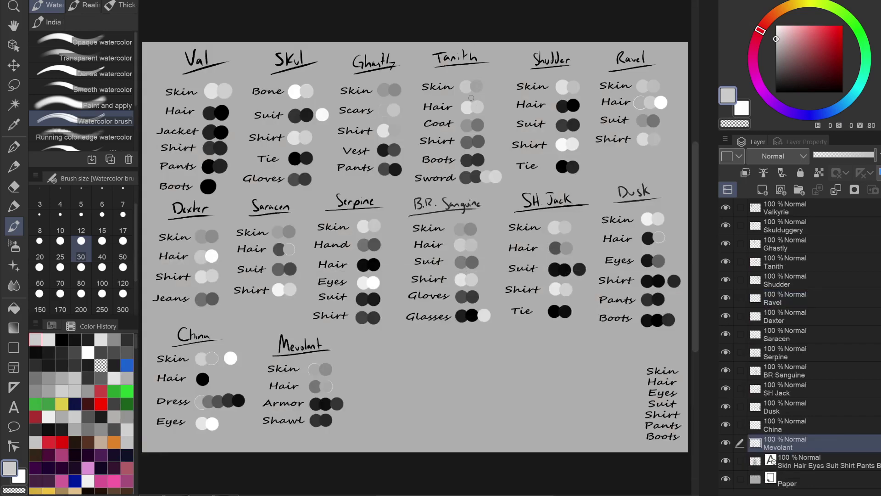
key(ctrl+Tab)
Start colouring the floor-sitting figure's swept-back hair on Layer 18 with the G-pen at size 30, from the crown to the temple.
scroll(491, 208, up, 5)
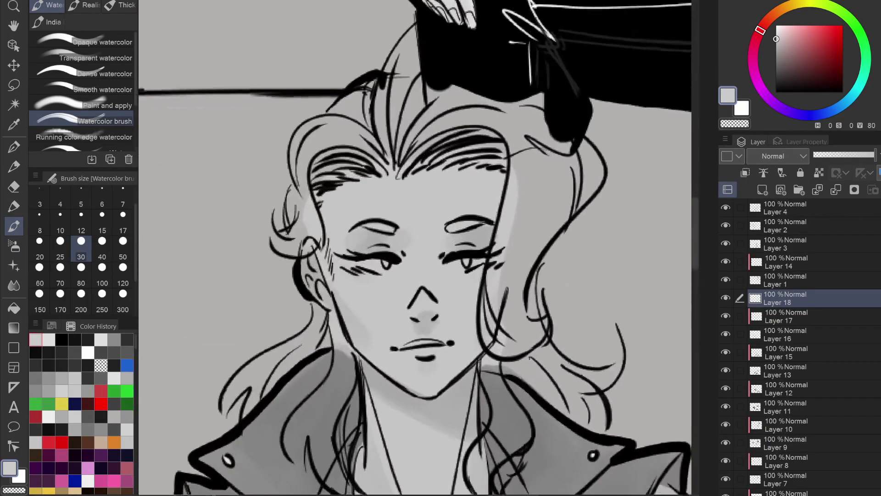
click(15, 147)
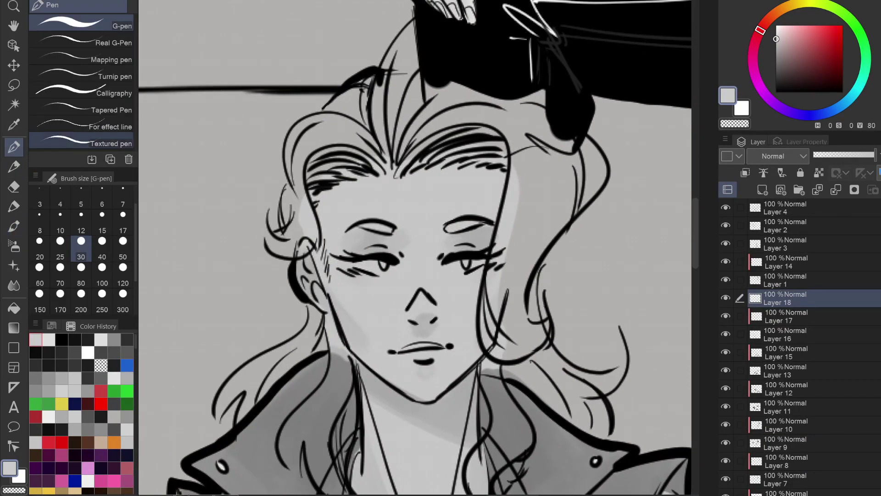
mouse_move(325, 131)
mouse_down()
mouse_move(330, 111)
mouse_move(373, 82)
mouse_move(339, 120)
mouse_up()
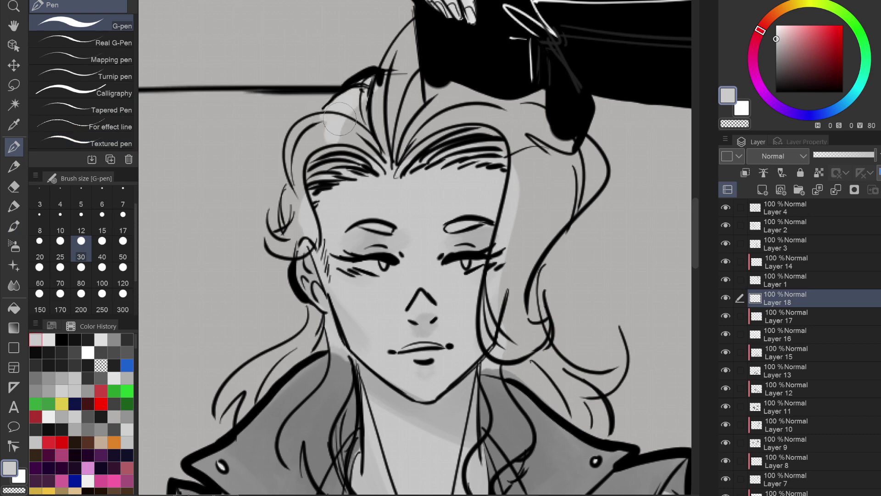
mouse_move(403, 51)
mouse_down()
mouse_move(385, 78)
mouse_move(384, 145)
mouse_move(395, 42)
mouse_move(382, 148)
mouse_move(386, 87)
mouse_move(385, 139)
mouse_up()
mouse_move(378, 105)
mouse_down()
mouse_move(385, 80)
mouse_move(413, 88)
mouse_up()
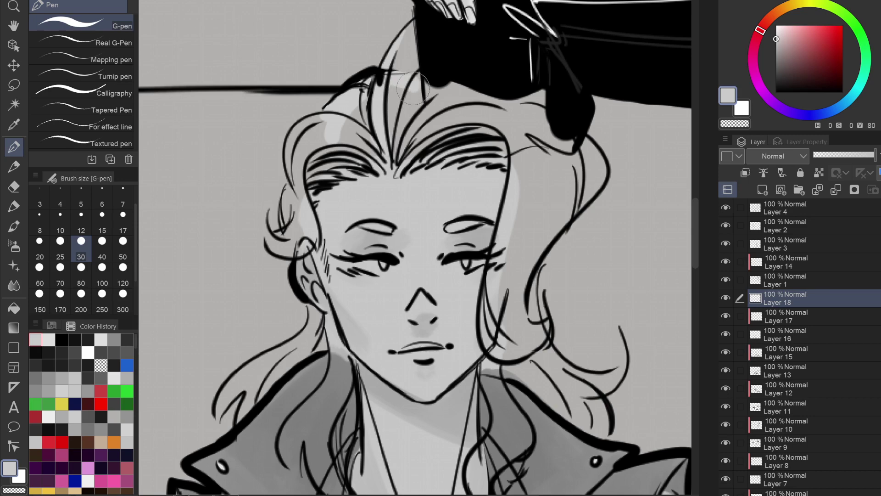
mouse_move(331, 134)
mouse_down()
mouse_move(310, 124)
mouse_move(297, 134)
mouse_move(300, 172)
mouse_up()
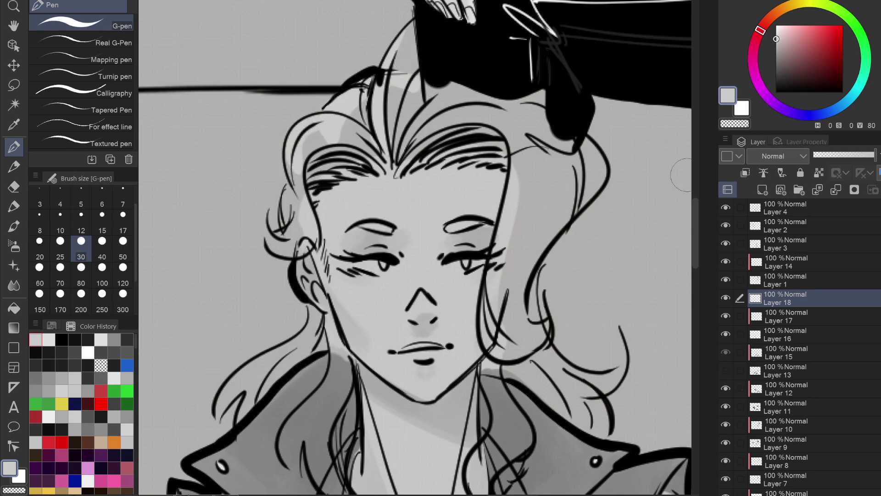
Hide the black clothing fill on Layer 11 and colour the hair along the top of the head and beside the boot.
key(ctrl+z)
key(ctrl+z)
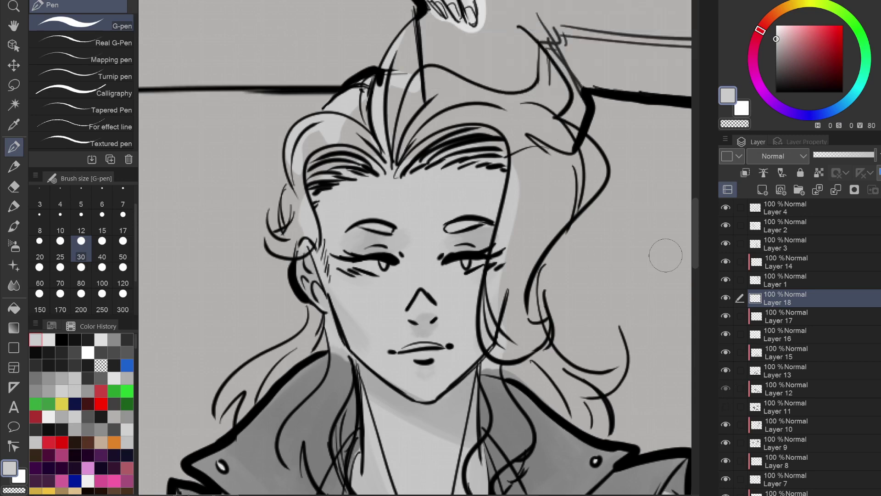
mouse_move(429, 87)
mouse_down()
mouse_move(436, 76)
mouse_move(478, 102)
mouse_up()
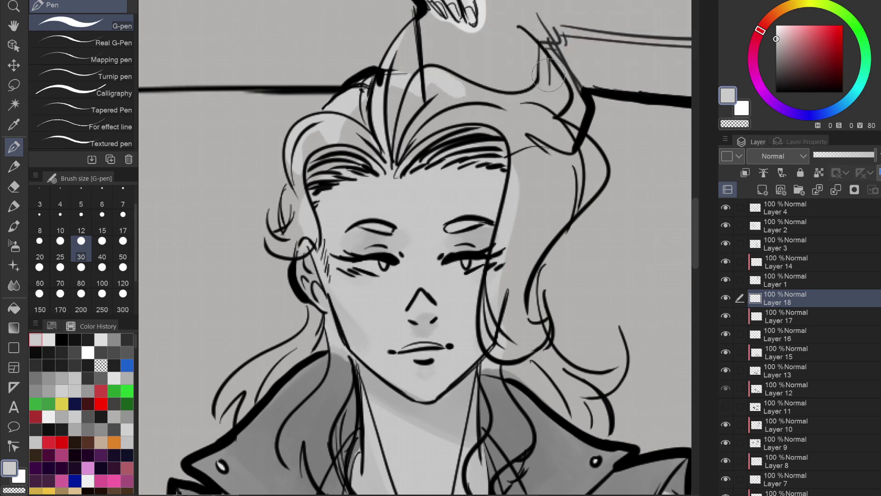
drag(543, 45, 546, 95)
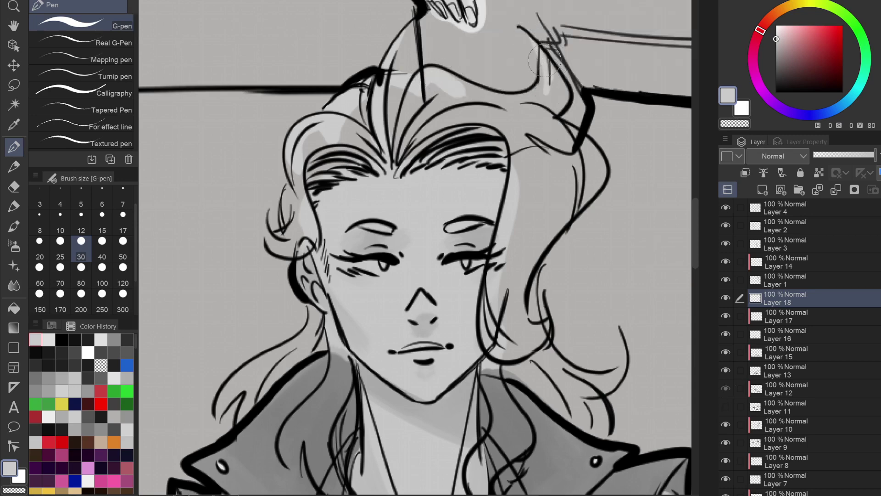
mouse_move(545, 60)
mouse_down()
mouse_move(540, 91)
mouse_move(526, 99)
mouse_move(452, 80)
mouse_up()
mouse_move(556, 77)
mouse_down()
mouse_move(564, 95)
mouse_move(551, 122)
mouse_move(561, 140)
mouse_move(552, 108)
mouse_up()
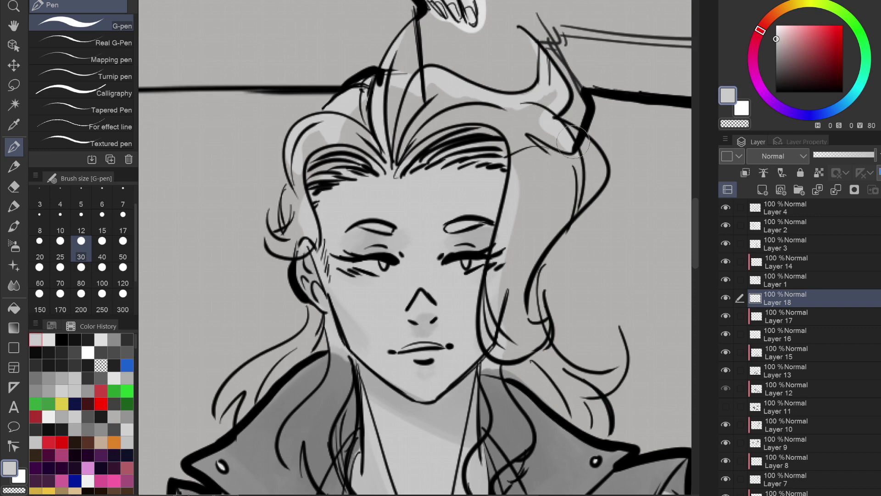
mouse_move(585, 145)
mouse_down()
mouse_move(595, 174)
mouse_move(554, 126)
mouse_up()
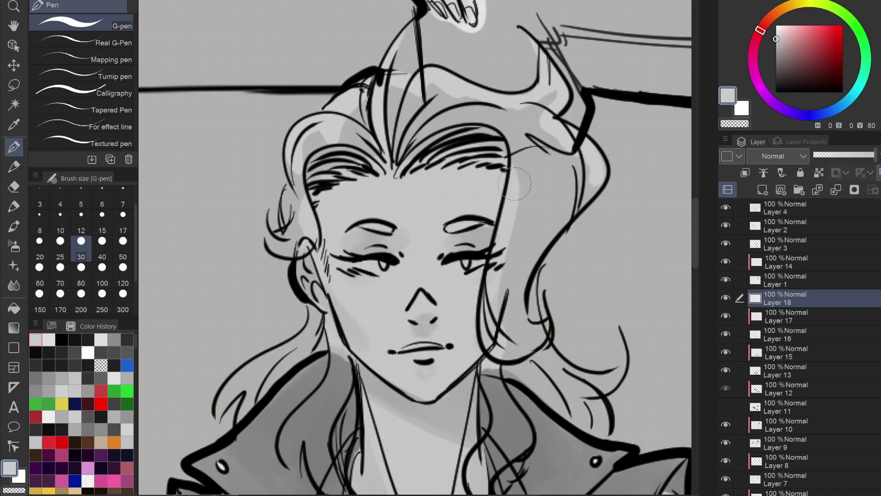
mouse_move(514, 184)
mouse_down()
mouse_move(518, 151)
mouse_move(552, 93)
mouse_up()
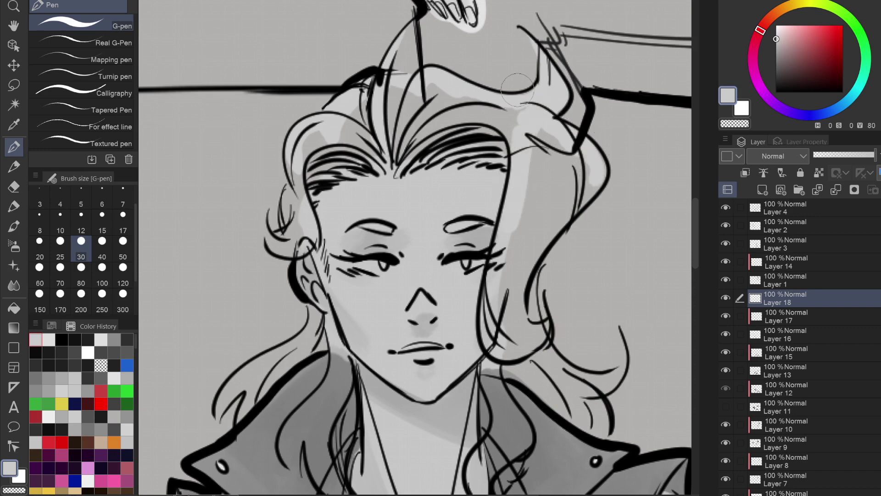
Fill the curl above the ear, the rest of the crown and the upper side lock, and show Layer 11 again.
drag(291, 168, 297, 251)
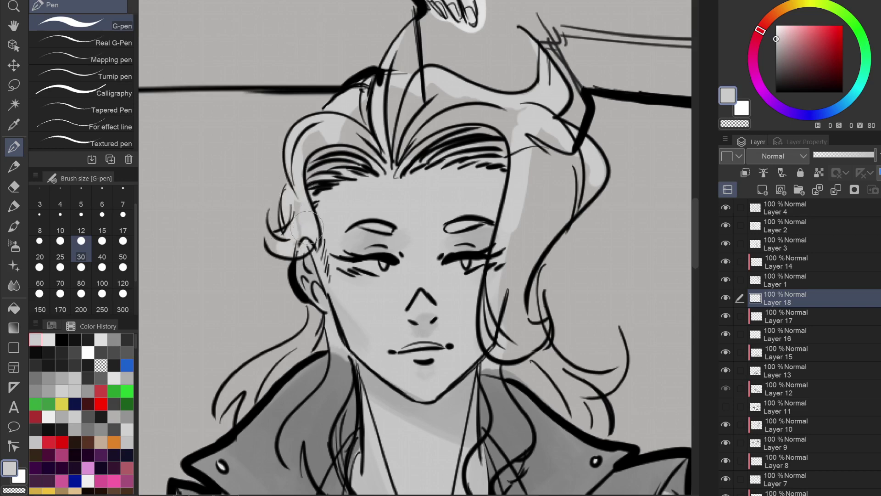
mouse_move(302, 193)
mouse_down()
mouse_move(401, 159)
mouse_move(520, 153)
mouse_up()
mouse_move(337, 105)
mouse_down()
mouse_move(317, 137)
mouse_move(429, 94)
mouse_move(463, 115)
mouse_move(510, 117)
mouse_move(473, 138)
mouse_move(434, 125)
mouse_up()
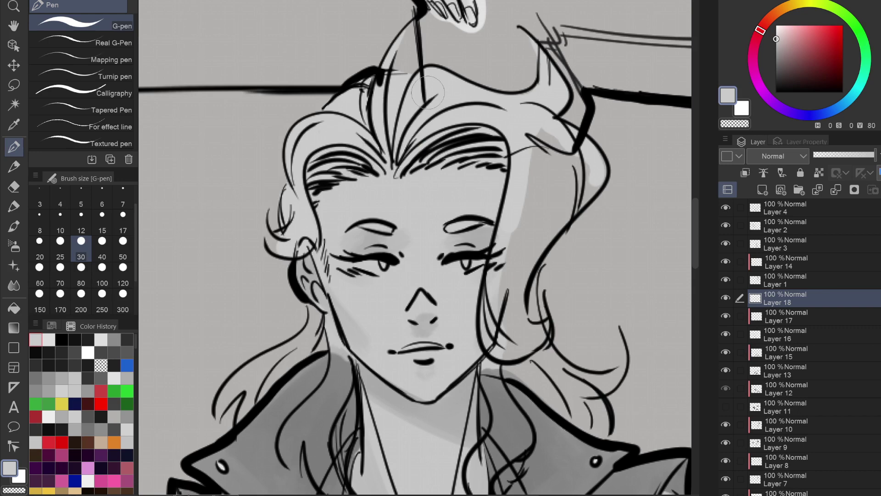
mouse_move(531, 149)
mouse_down()
mouse_move(558, 193)
mouse_move(569, 165)
mouse_move(592, 179)
mouse_up()
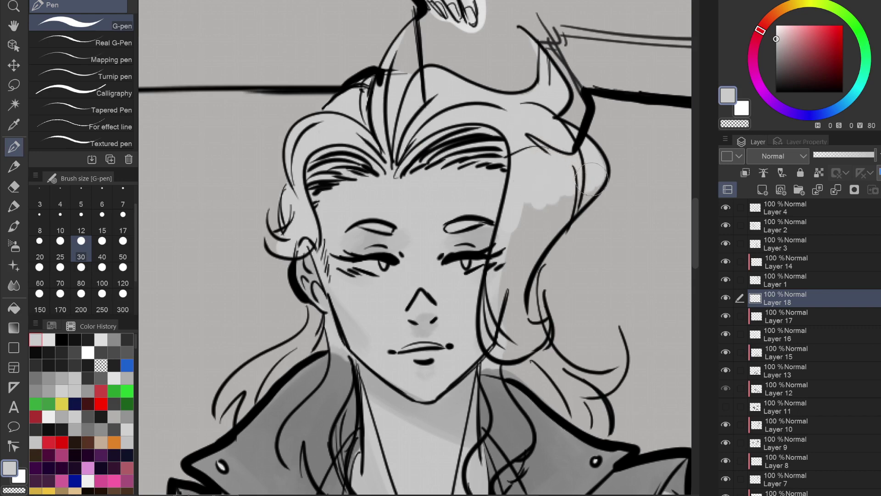
key(ctrl+z)
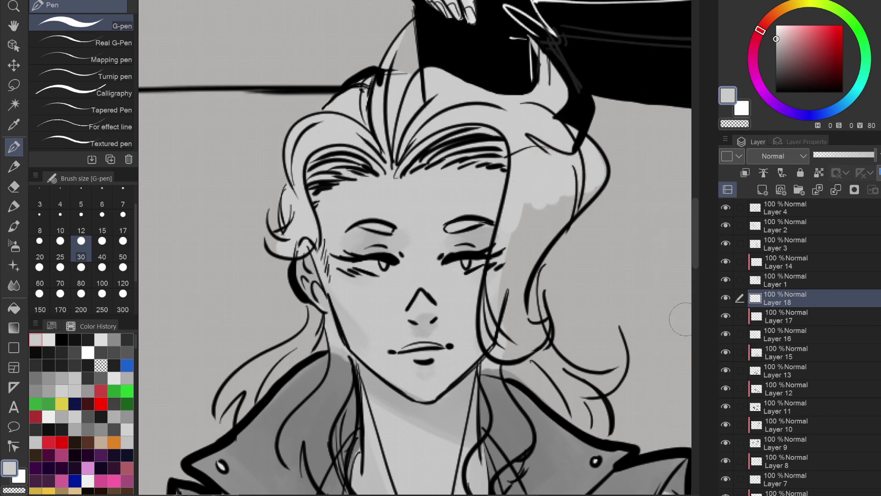
Colour the long wavy lock beside the face and the strands falling onto the shoulder beneath it.
mouse_move(532, 186)
mouse_down()
mouse_move(516, 231)
mouse_move(557, 211)
mouse_move(507, 275)
mouse_move(512, 222)
mouse_up()
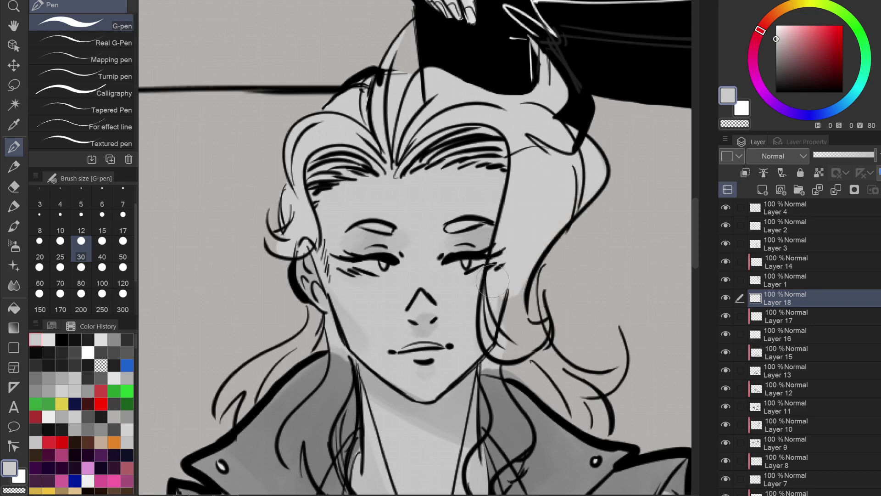
mouse_move(492, 281)
mouse_down()
mouse_move(503, 303)
mouse_move(520, 280)
mouse_move(528, 247)
mouse_move(535, 354)
mouse_move(546, 356)
mouse_move(504, 340)
mouse_move(490, 388)
mouse_move(505, 413)
mouse_move(500, 442)
mouse_move(499, 393)
mouse_move(522, 356)
mouse_up()
mouse_move(527, 381)
mouse_down()
mouse_move(600, 432)
mouse_move(595, 405)
mouse_move(555, 378)
mouse_up()
mouse_move(543, 345)
mouse_down()
mouse_move(554, 387)
mouse_move(574, 387)
mouse_move(527, 374)
mouse_move(544, 350)
mouse_move(599, 382)
mouse_move(576, 375)
mouse_move(616, 368)
mouse_move(620, 342)
mouse_move(611, 379)
mouse_move(617, 372)
mouse_move(588, 390)
mouse_move(626, 356)
mouse_move(609, 386)
mouse_move(603, 437)
mouse_move(562, 327)
mouse_up()
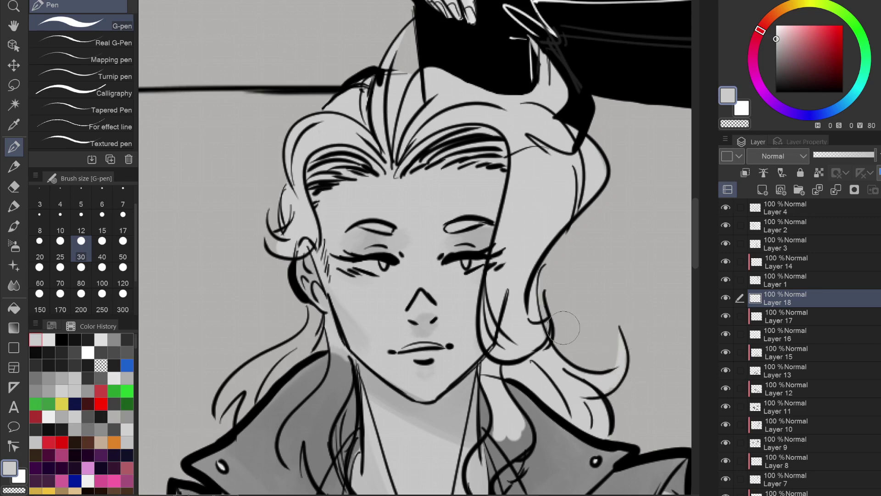
Fill in the strands below the visible ear, the small curls at the temple and the topmost strand of hair.
mouse_move(313, 317)
mouse_down()
mouse_move(311, 305)
mouse_move(311, 323)
mouse_up()
mouse_move(267, 222)
mouse_down()
mouse_move(273, 247)
mouse_move(283, 247)
mouse_move(276, 239)
mouse_move(315, 207)
mouse_up()
drag(404, 36, 412, 23)
Colour the hair locks hanging over both sides of the vest collar in the same light grey.
drag(385, 133, 439, 48)
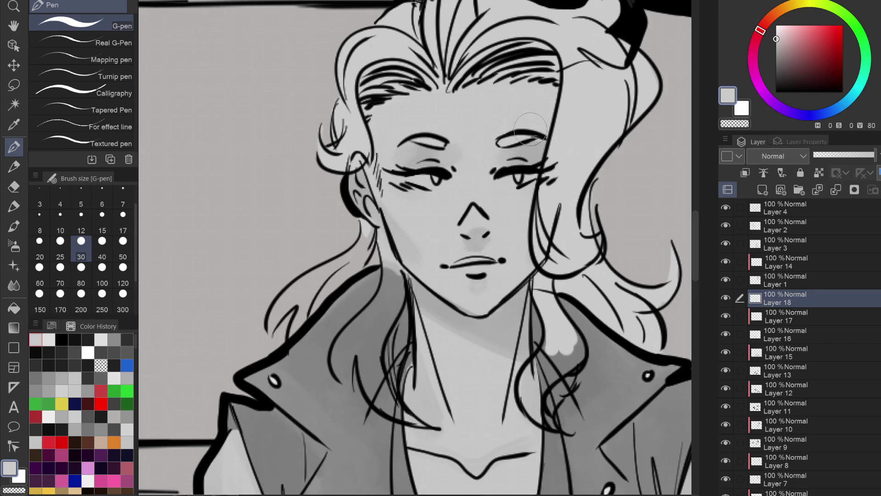
drag(530, 130, 563, 62)
mouse_move(309, 232)
mouse_down()
mouse_move(401, 170)
mouse_move(396, 176)
mouse_move(412, 185)
mouse_move(407, 192)
mouse_move(336, 248)
mouse_move(427, 217)
mouse_move(419, 199)
mouse_move(382, 291)
mouse_move(383, 314)
mouse_move(388, 263)
mouse_move(385, 321)
mouse_move(368, 289)
mouse_move(377, 295)
mouse_move(372, 289)
mouse_move(400, 263)
mouse_move(384, 262)
mouse_move(420, 230)
mouse_move(421, 244)
mouse_move(424, 195)
mouse_move(430, 228)
mouse_move(432, 219)
mouse_move(411, 271)
mouse_move(408, 235)
mouse_move(431, 241)
mouse_move(420, 323)
mouse_move(456, 355)
mouse_move(411, 287)
mouse_move(435, 348)
mouse_move(404, 287)
mouse_move(421, 333)
mouse_move(400, 284)
mouse_move(410, 323)
mouse_move(404, 264)
mouse_move(380, 314)
mouse_move(401, 272)
mouse_move(379, 293)
mouse_move(411, 246)
mouse_move(417, 264)
mouse_up()
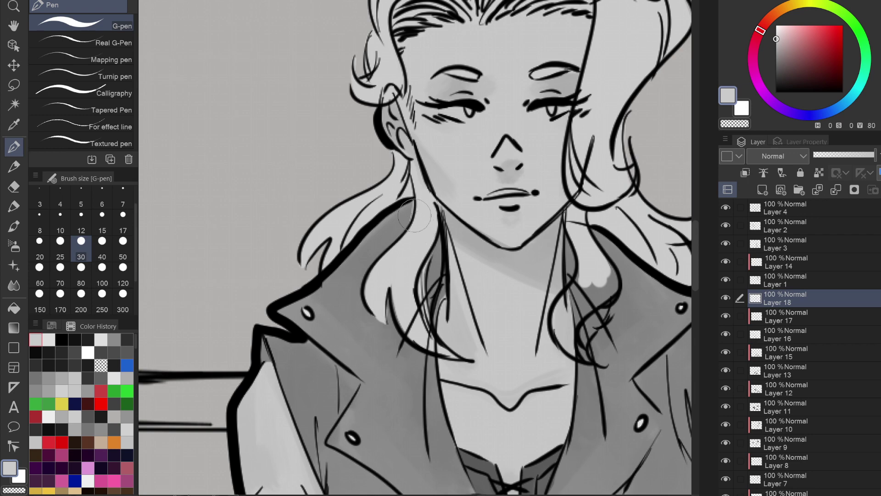
drag(420, 221, 264, 221)
mouse_move(427, 284)
mouse_down()
mouse_move(436, 358)
mouse_move(432, 316)
mouse_move(432, 335)
mouse_move(448, 301)
mouse_move(419, 338)
mouse_move(424, 356)
mouse_move(403, 332)
mouse_move(417, 337)
mouse_move(406, 335)
mouse_move(413, 300)
mouse_move(431, 280)
mouse_move(407, 304)
mouse_move(413, 323)
mouse_move(434, 278)
mouse_move(442, 290)
mouse_move(444, 268)
mouse_move(451, 292)
mouse_up()
scroll(451, 292, down, 5)
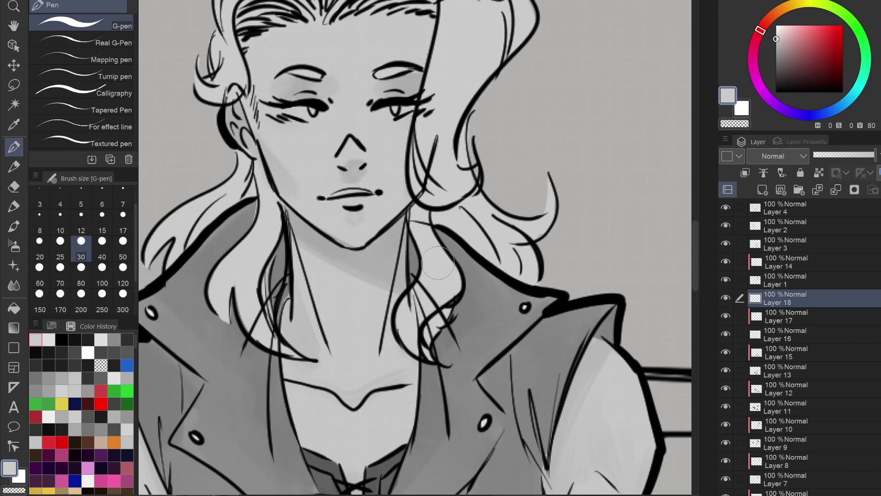
scroll(431, 197, down, 3)
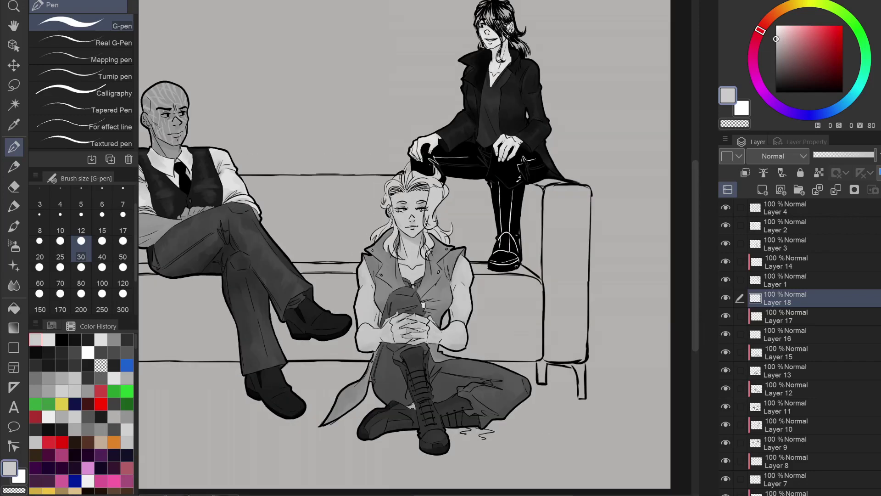
Fill the light gaps in the dark-haired figure's fringe above the forehead with dark grey, using brush size 20.
drag(431, 198, 358, 392)
scroll(444, 186, up, 5)
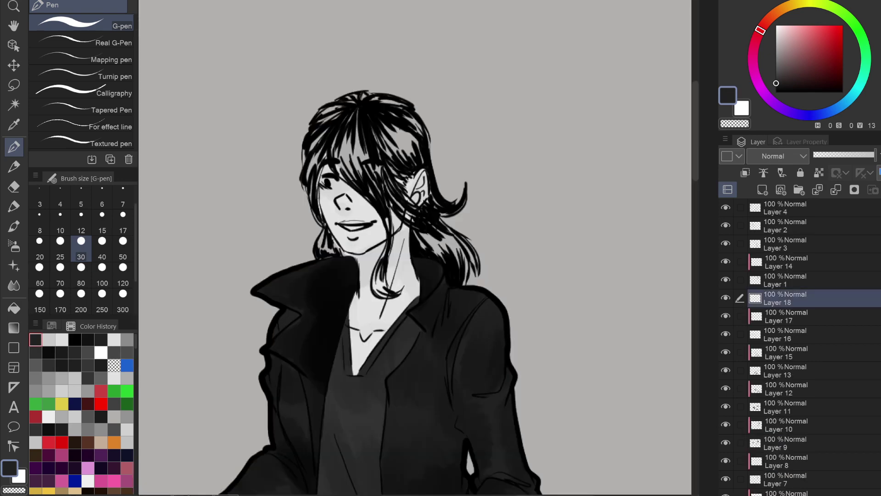
scroll(369, 160, up, 3)
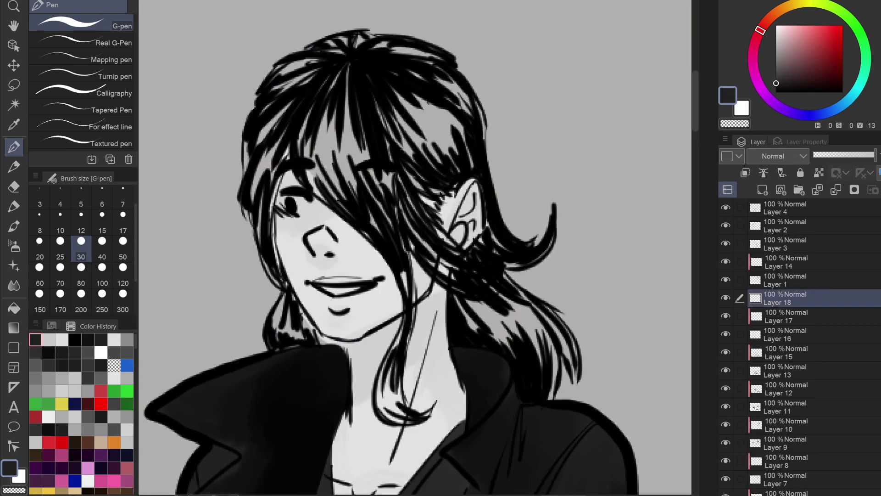
click(39, 248)
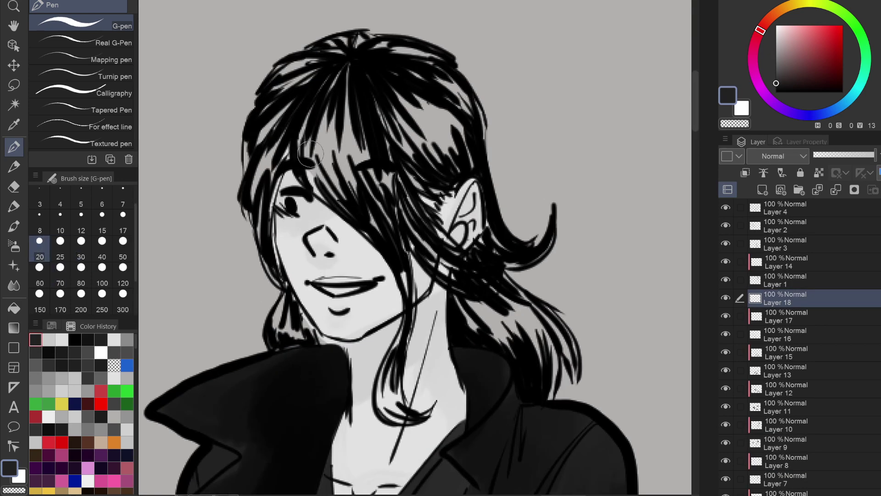
drag(316, 91, 307, 158)
drag(323, 80, 326, 173)
mouse_move(352, 53)
mouse_down()
mouse_move(334, 112)
mouse_move(339, 156)
mouse_up()
drag(349, 78, 354, 164)
drag(362, 96, 367, 179)
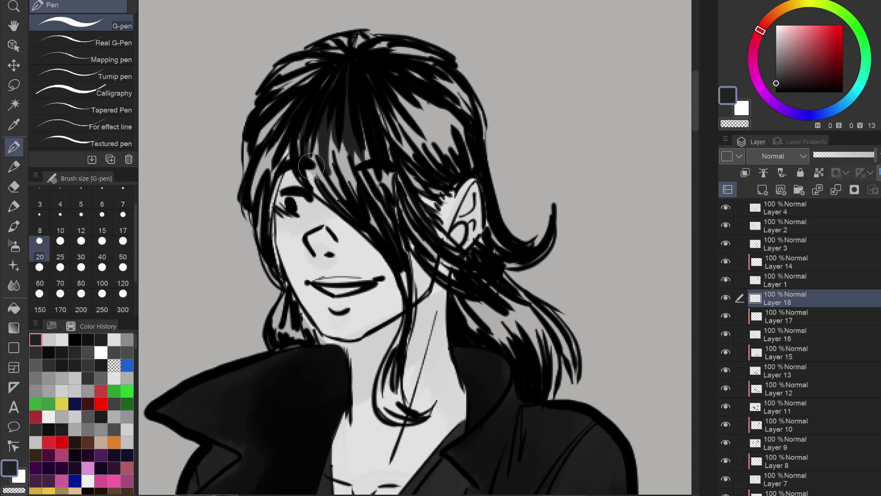
Darken the fringe swept across the covered eye and the strands running back beneath the ear.
mouse_move(321, 156)
mouse_down()
mouse_move(372, 234)
mouse_move(321, 202)
mouse_up()
drag(367, 209, 394, 261)
drag(367, 172, 390, 252)
drag(377, 147, 400, 239)
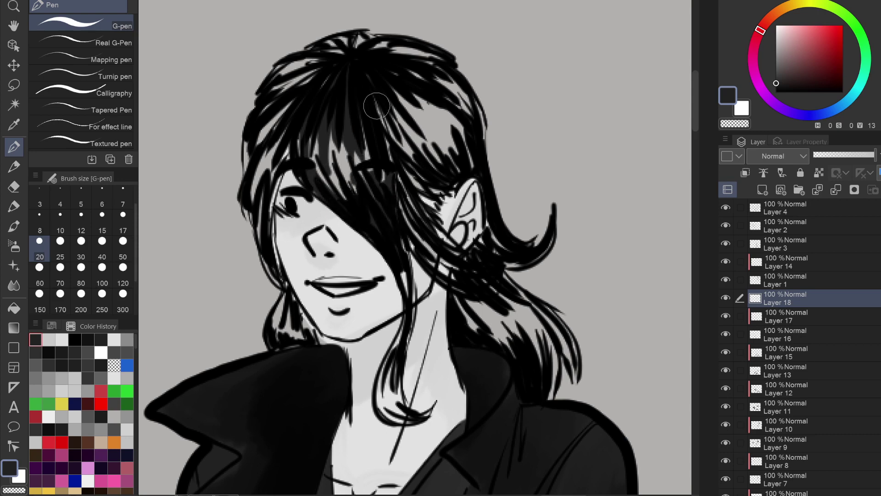
drag(380, 124, 424, 246)
mouse_move(390, 143)
mouse_down()
mouse_move(431, 230)
mouse_move(494, 297)
mouse_up()
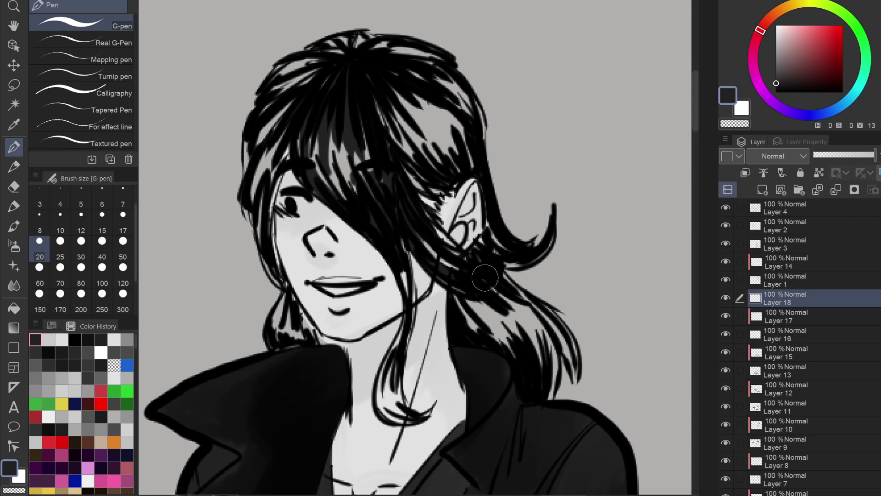
drag(454, 266, 486, 300)
Fill the long thin lock hanging beside the neck and the hair behind the opposite side of the jaw with dark grey.
drag(429, 272, 379, 407)
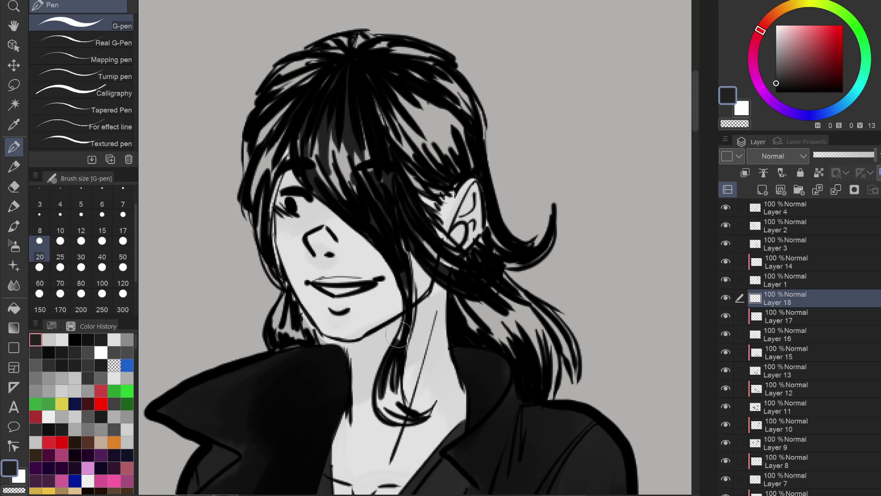
drag(406, 363, 391, 424)
mouse_move(285, 305)
mouse_down()
mouse_move(281, 327)
mouse_move(305, 351)
mouse_up()
drag(291, 276, 321, 340)
mouse_move(276, 299)
mouse_down()
mouse_move(285, 315)
mouse_move(275, 327)
mouse_up()
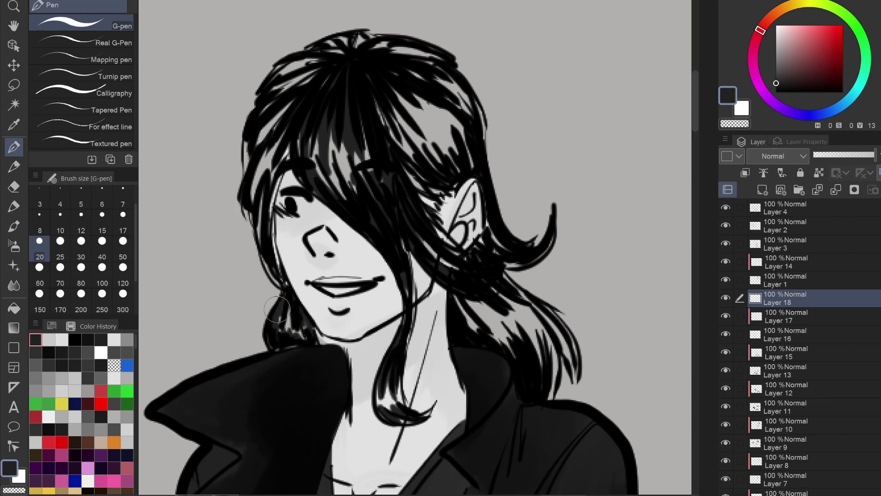
Colour the strands framing the visible eye's side of the face and the crown above them in dark grey.
mouse_move(269, 236)
mouse_down()
mouse_move(260, 260)
mouse_move(271, 285)
mouse_up()
drag(276, 181, 264, 263)
drag(274, 166, 272, 178)
mouse_move(276, 136)
mouse_down()
mouse_move(267, 178)
mouse_move(280, 146)
mouse_move(268, 125)
mouse_move(321, 50)
mouse_move(354, 44)
mouse_up()
drag(363, 78, 385, 44)
drag(349, 60, 323, 92)
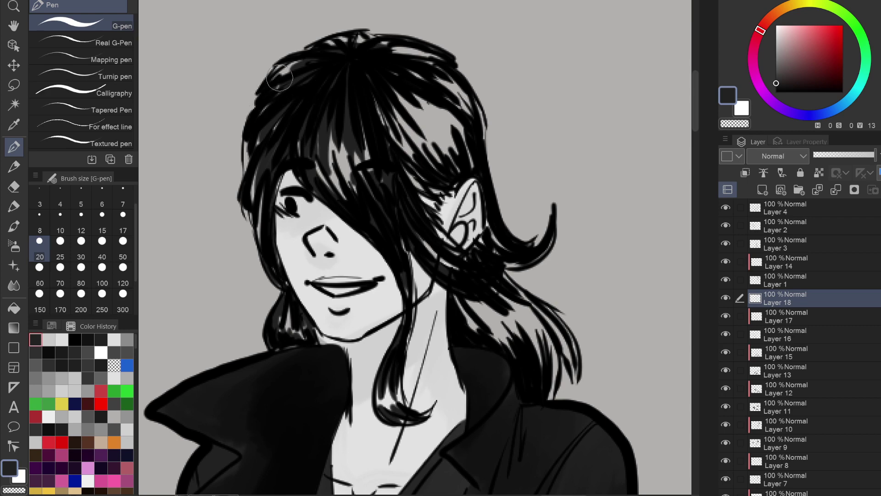
drag(339, 37, 359, 43)
mouse_move(250, 148)
mouse_down()
mouse_move(259, 202)
mouse_move(275, 161)
mouse_up()
mouse_move(264, 221)
mouse_down()
mouse_move(287, 174)
mouse_move(289, 182)
mouse_up()
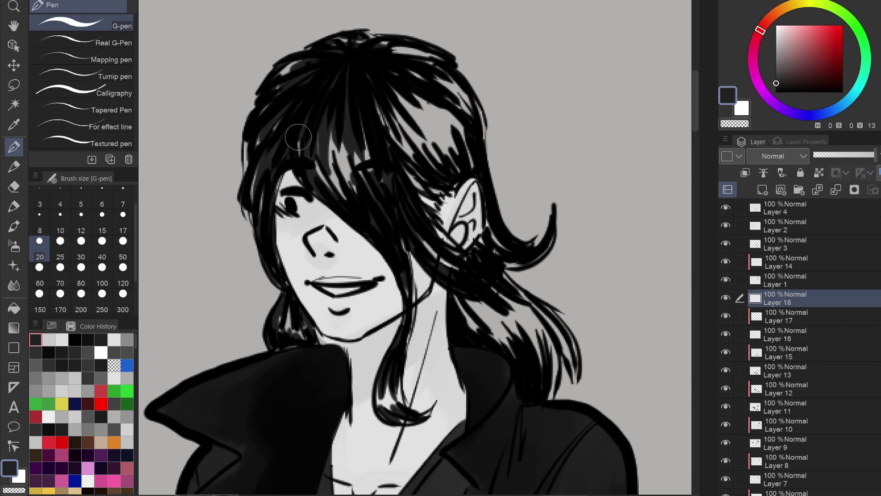
Fill the back of the crown, the hair above the ear and the strands in front of it, leaving light highlight patches.
drag(375, 90, 402, 135)
mouse_move(390, 85)
mouse_down()
mouse_move(450, 138)
mouse_move(439, 89)
mouse_up()
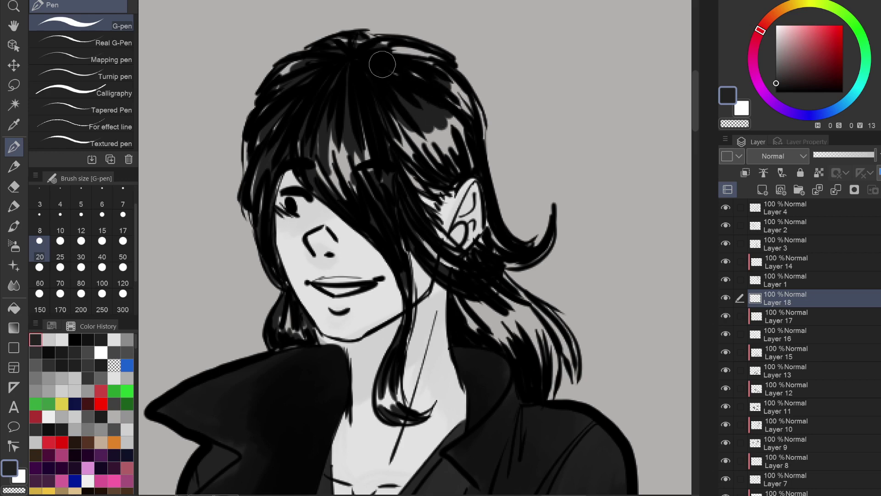
drag(367, 41, 394, 73)
mouse_move(404, 43)
mouse_down()
mouse_move(441, 68)
mouse_move(470, 129)
mouse_move(413, 184)
mouse_up()
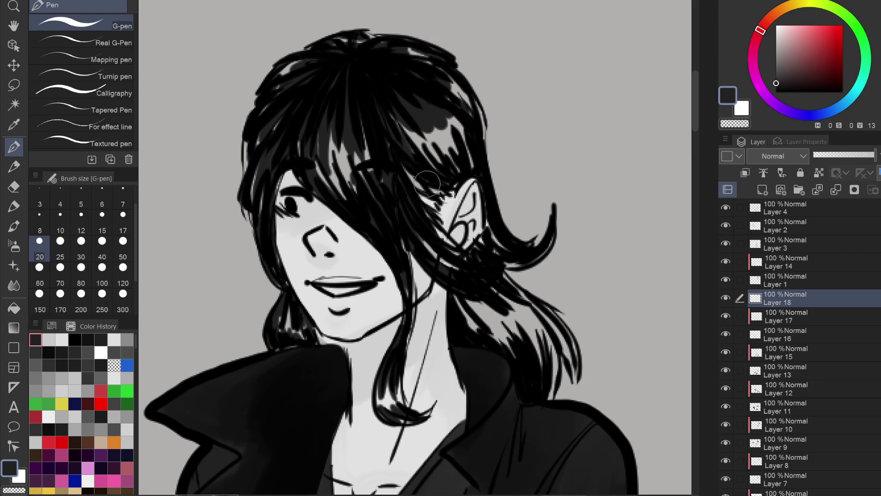
mouse_move(443, 133)
mouse_down()
mouse_move(415, 176)
mouse_move(436, 170)
mouse_up()
drag(482, 133, 459, 177)
mouse_move(438, 167)
mouse_down()
mouse_move(425, 216)
mouse_move(436, 202)
mouse_move(432, 188)
mouse_up()
drag(452, 243, 429, 269)
drag(456, 220, 429, 271)
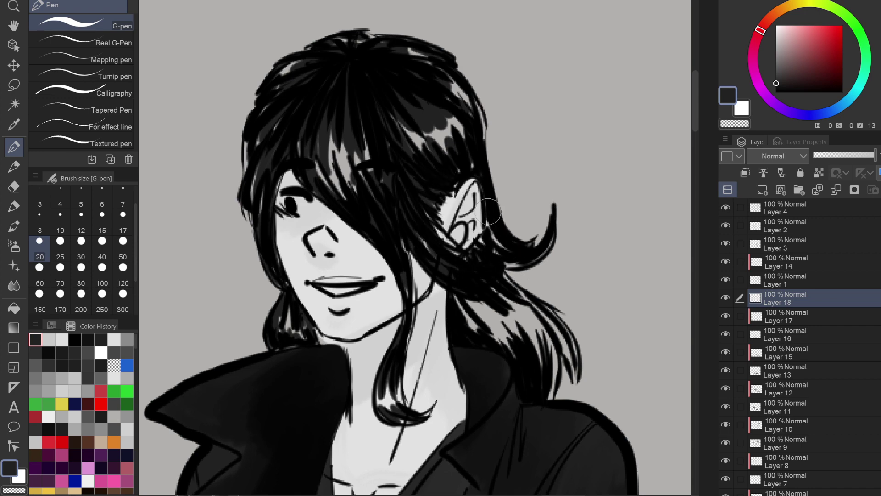
Darken the hair behind the ear, its upturned flick and the start of the ponytail.
mouse_move(489, 219)
mouse_down()
mouse_move(471, 255)
mouse_move(517, 260)
mouse_up()
drag(473, 169, 462, 202)
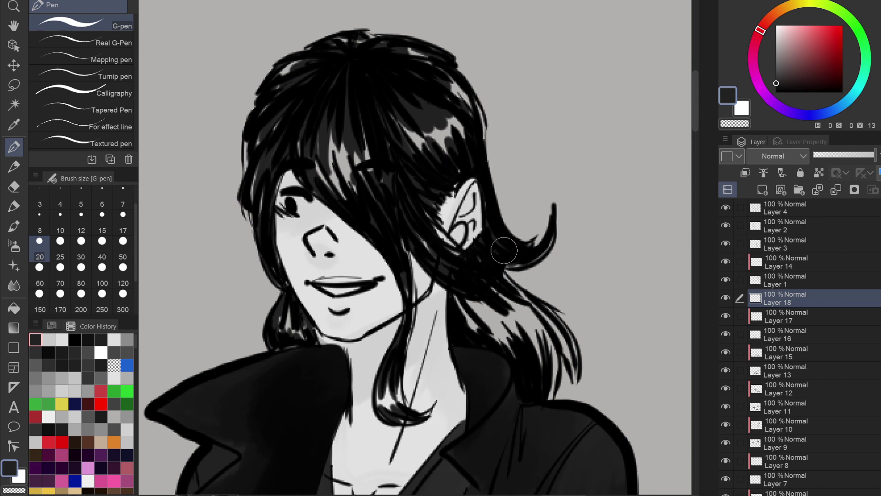
drag(528, 225, 493, 262)
mouse_move(556, 241)
mouse_down()
mouse_move(496, 275)
mouse_move(455, 323)
mouse_up()
drag(459, 267, 487, 317)
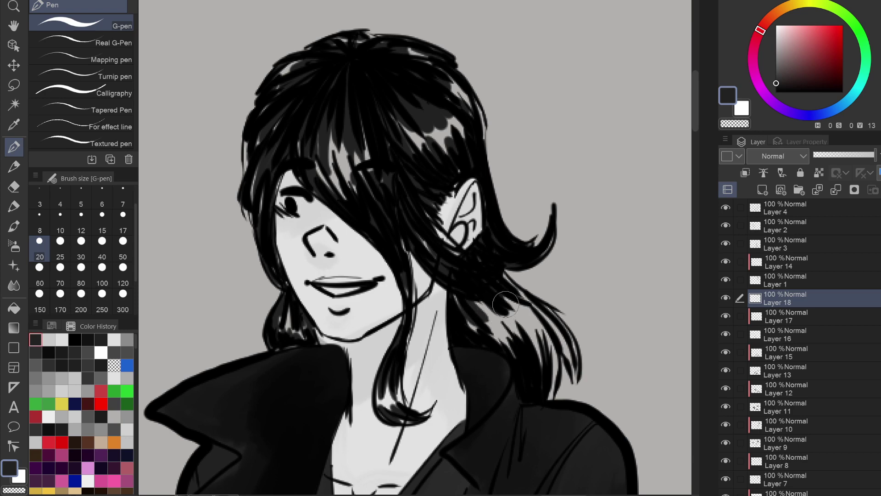
Fill the ponytail strands down to the coat collar with dark grey, leaving thin light highlights.
drag(505, 273, 532, 321)
mouse_move(481, 312)
mouse_down()
mouse_move(528, 351)
mouse_move(549, 400)
mouse_up()
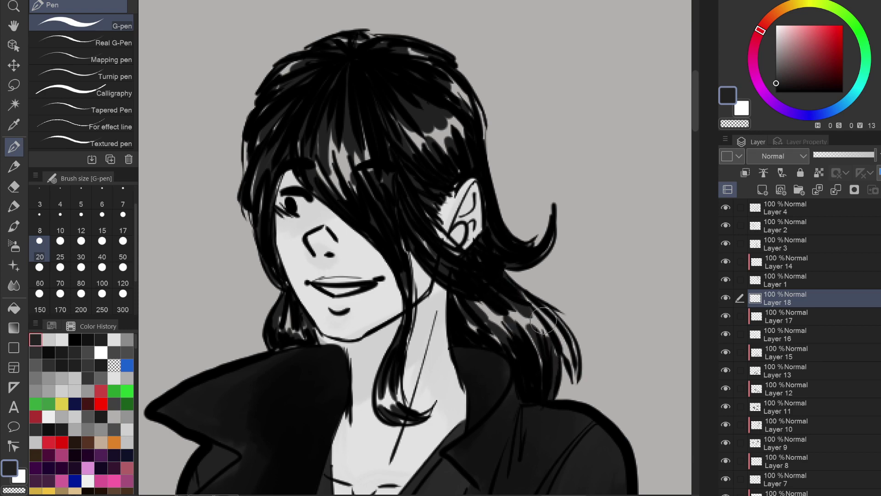
drag(544, 325, 574, 370)
drag(530, 345, 534, 367)
drag(500, 343, 523, 365)
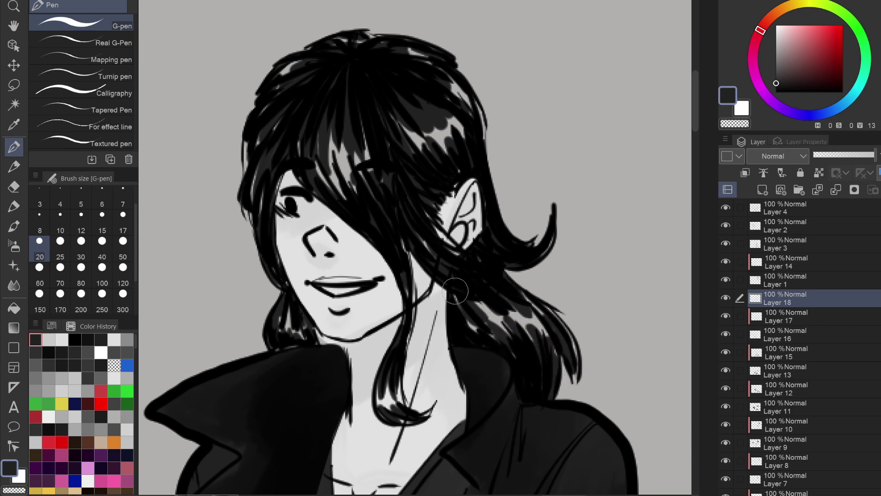
drag(459, 317, 480, 340)
Add a clipped layer above Layer 18 for the light-haired figure's highlights and sample Tanith's lighter hair swatch from the palette sheet.
scroll(473, 275, down, 5)
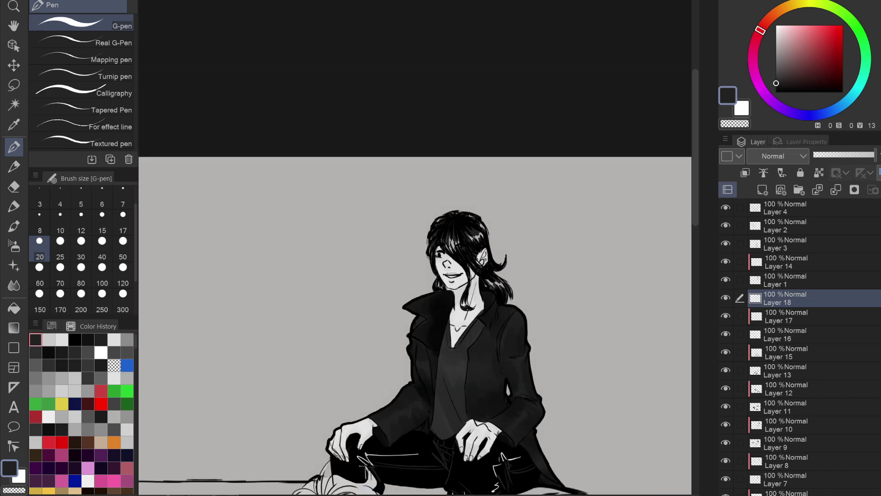
scroll(415, 248, down, 4)
scroll(395, 316, up, 2)
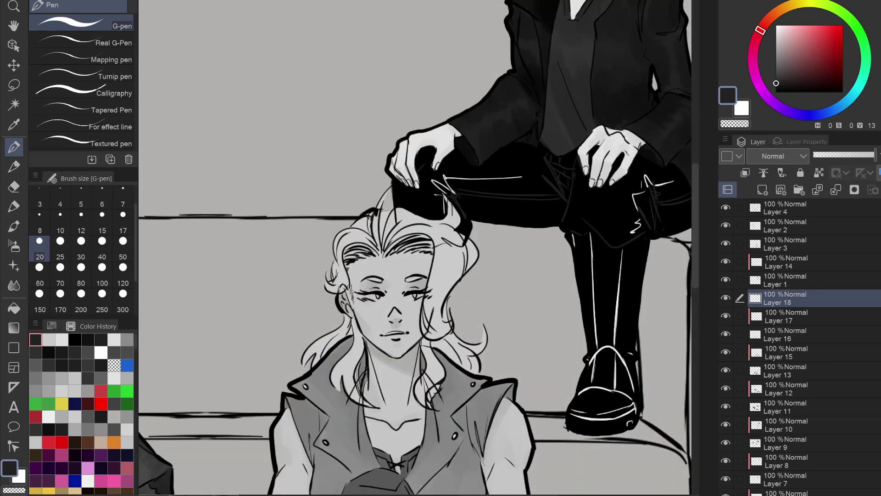
click(763, 189)
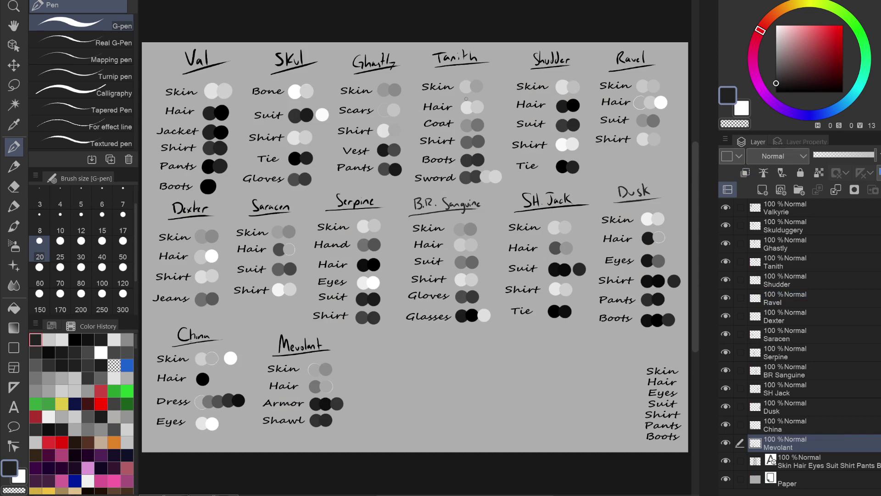
alt+click(467, 106)
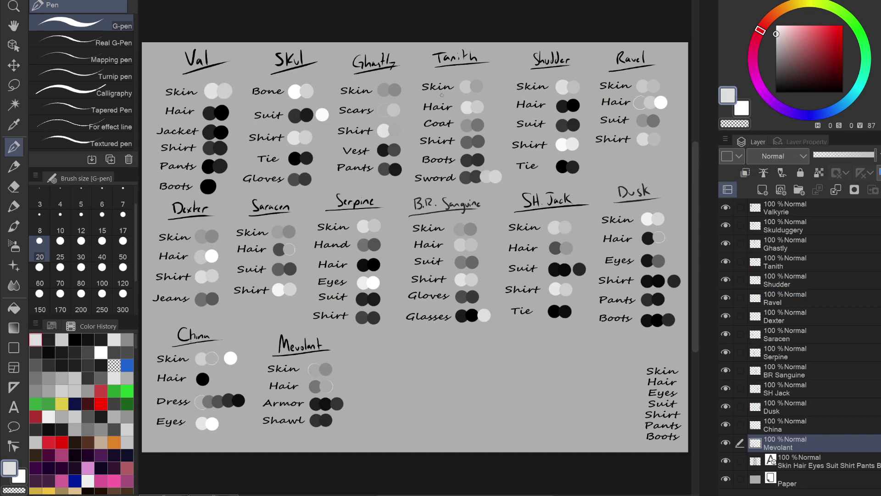
key(ctrl+Tab)
scroll(371, 281, up, 3)
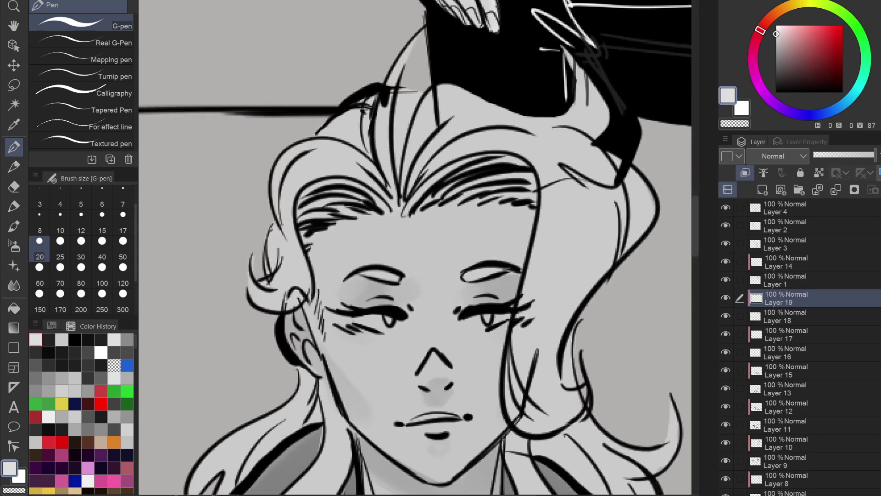
Paint light highlight strokes on the swept-back hair above the forehead and the small curl above the ear.
mouse_move(276, 188)
mouse_down()
mouse_move(312, 151)
mouse_move(340, 152)
mouse_up()
mouse_move(289, 229)
mouse_down()
mouse_move(271, 287)
mouse_move(284, 247)
mouse_up()
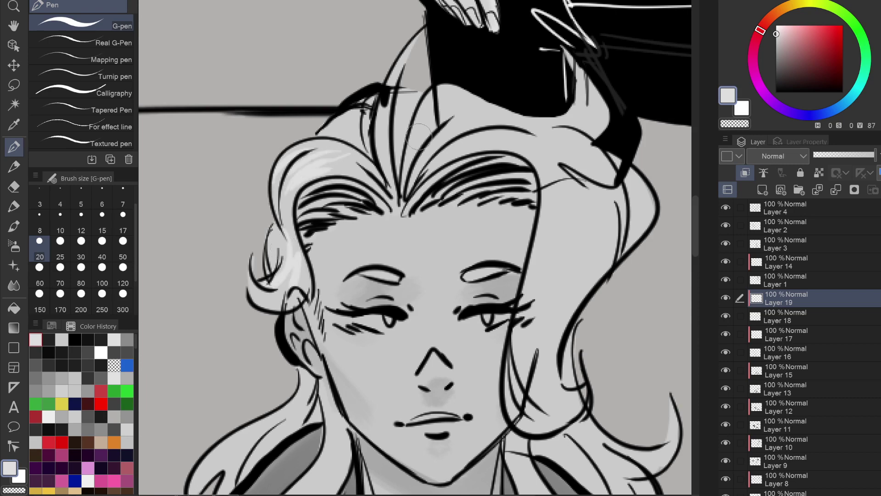
mouse_move(419, 136)
mouse_down()
mouse_move(491, 110)
mouse_move(514, 117)
mouse_up()
drag(454, 138, 551, 138)
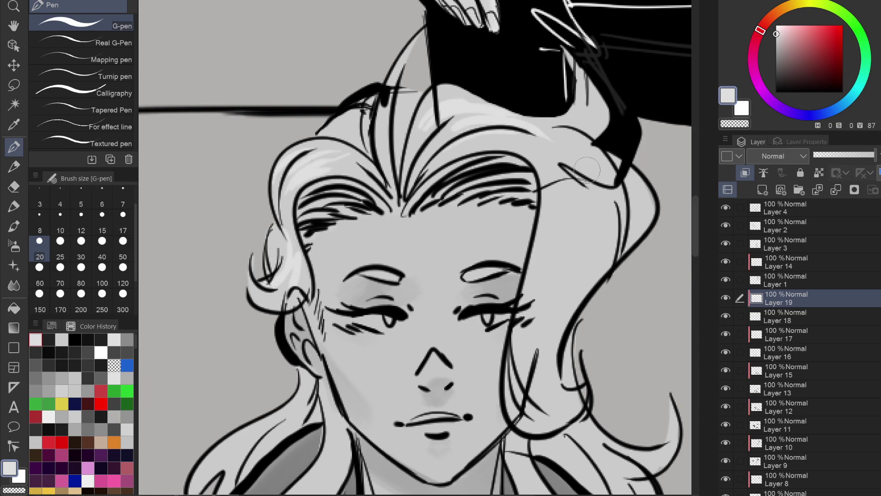
Paint long light highlight strands down the large wavy lock that partly covers the face.
mouse_move(587, 170)
mouse_down()
mouse_move(602, 262)
mouse_move(551, 243)
mouse_up()
drag(560, 161, 546, 275)
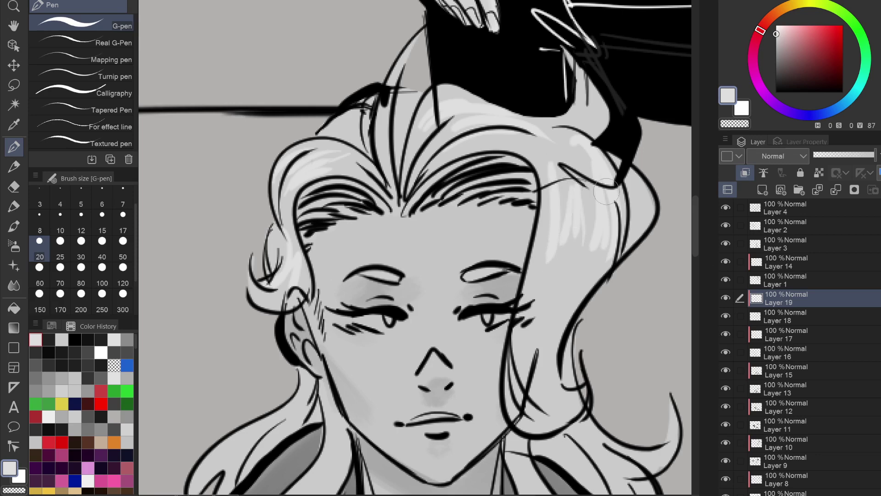
drag(578, 198, 549, 285)
drag(597, 176, 581, 280)
drag(639, 187, 630, 234)
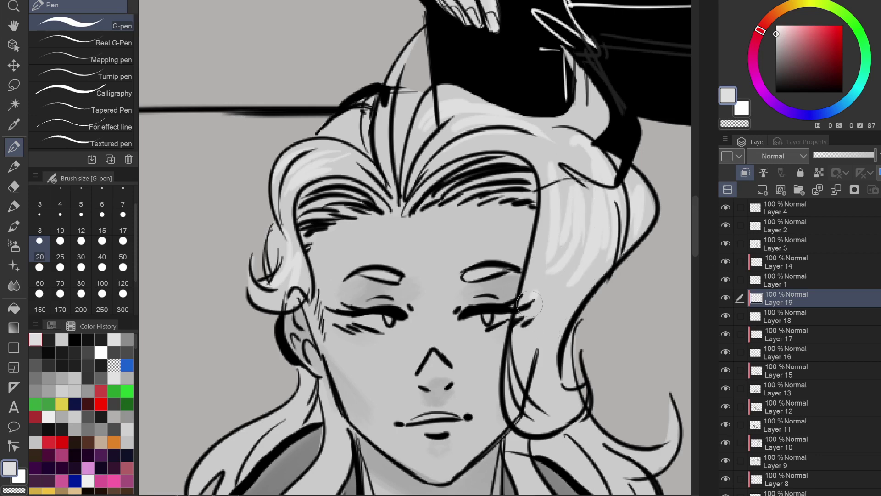
drag(528, 312, 546, 418)
mouse_move(565, 322)
mouse_down()
mouse_move(541, 413)
mouse_move(546, 403)
mouse_up()
drag(579, 296, 551, 359)
Add light highlight strokes to the top of the hair around the other figure's knee and along the crown.
drag(564, 105, 539, 115)
drag(597, 89, 569, 126)
drag(533, 103, 478, 140)
drag(549, 137, 495, 160)
drag(585, 121, 533, 156)
drag(434, 117, 427, 135)
mouse_move(331, 126)
mouse_down()
mouse_move(362, 137)
mouse_move(349, 140)
mouse_up()
Highlight the hair falling below the visible ear and over the vest collar on that side.
mouse_move(260, 420)
mouse_down()
mouse_move(370, 174)
mouse_move(335, 214)
mouse_up()
drag(390, 181, 349, 209)
drag(372, 207, 356, 229)
drag(427, 174, 415, 253)
drag(420, 193, 392, 275)
mouse_move(441, 206)
mouse_down()
mouse_move(429, 296)
mouse_move(441, 273)
mouse_up()
Highlight the curls and strands falling over the opposite shoulder, beneath the large wavy lock.
drag(479, 95, 194, 157)
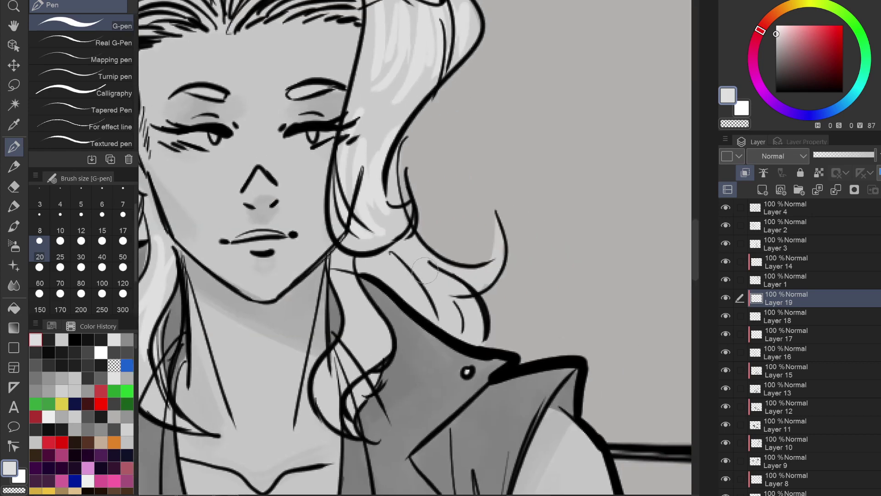
drag(455, 257, 381, 340)
drag(390, 289, 358, 363)
mouse_move(360, 328)
mouse_down()
mouse_move(326, 376)
mouse_move(353, 315)
mouse_up()
scroll(339, 193, down, 3)
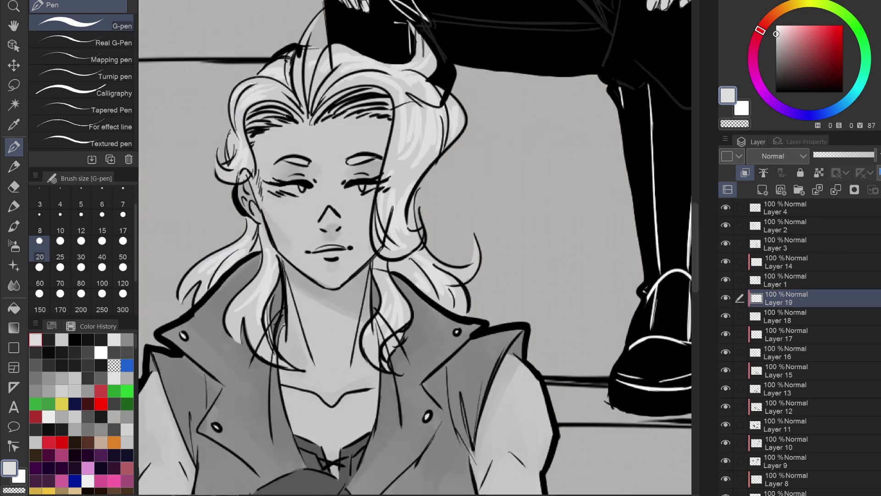
drag(500, 209, 569, 236)
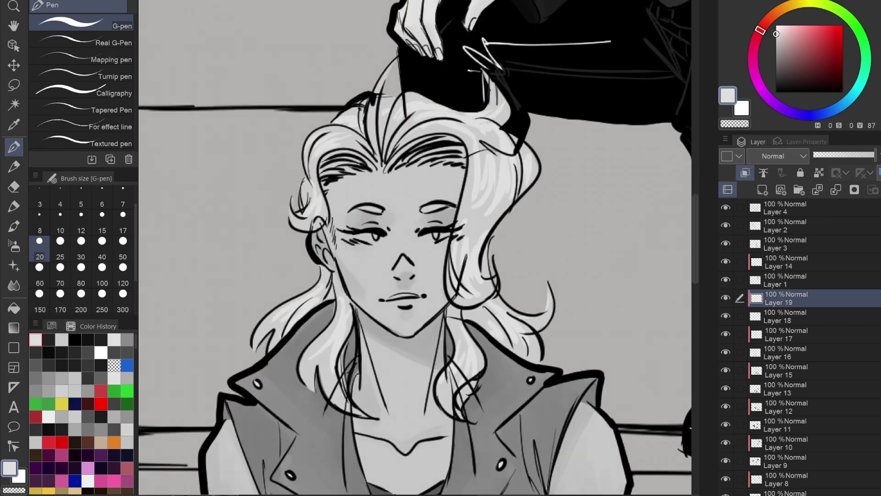
scroll(415, 312, down, 2)
scroll(415, 312, up, 3)
Make Layer 18 active and sample Ghastly's scars swatch from the palette sheet.
click(778, 312)
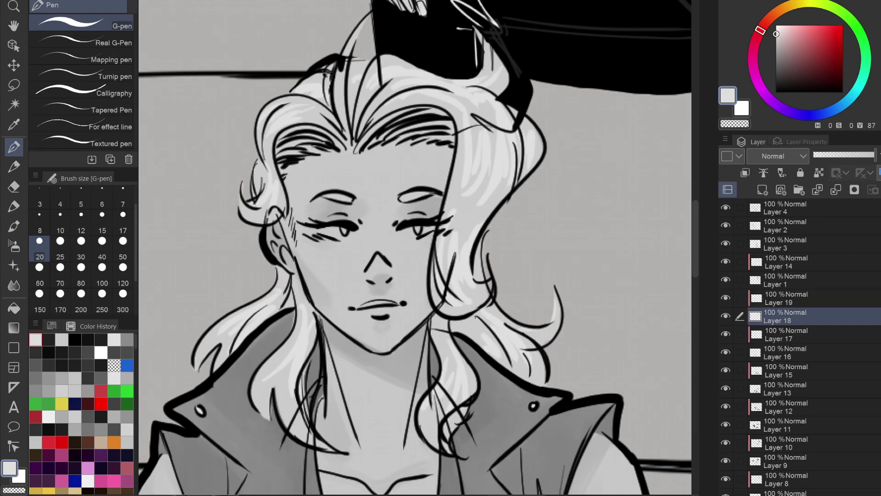
scroll(351, 230, up, 2)
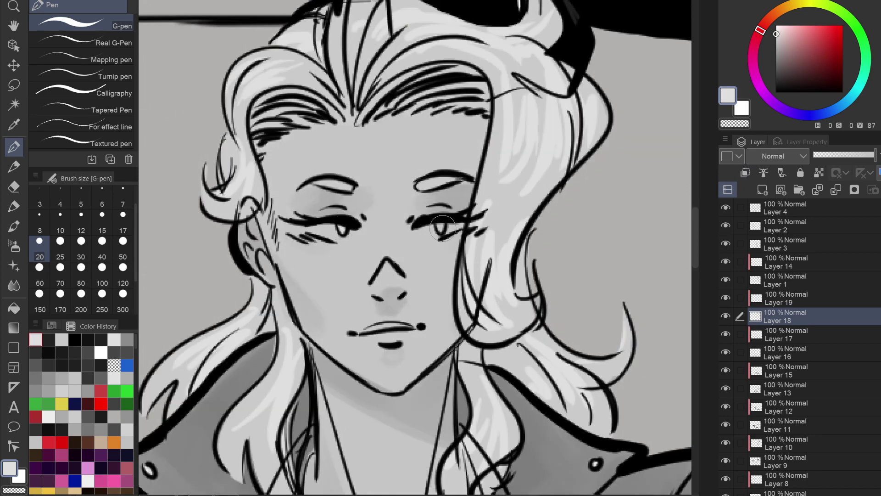
scroll(444, 175, down, 5)
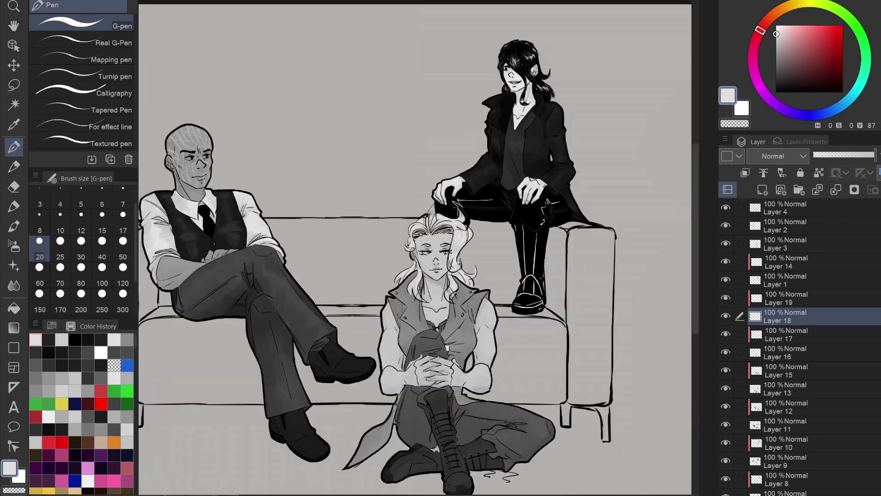
drag(399, 261, 443, 250)
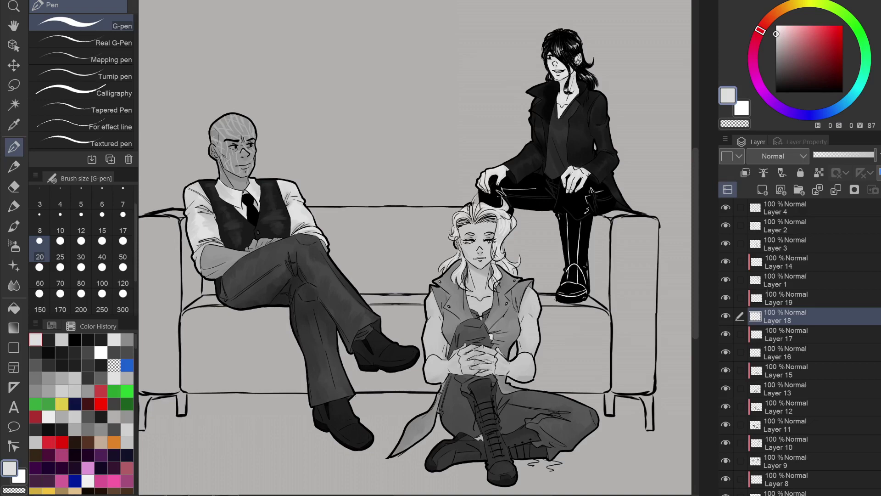
drag(399, 239, 461, 287)
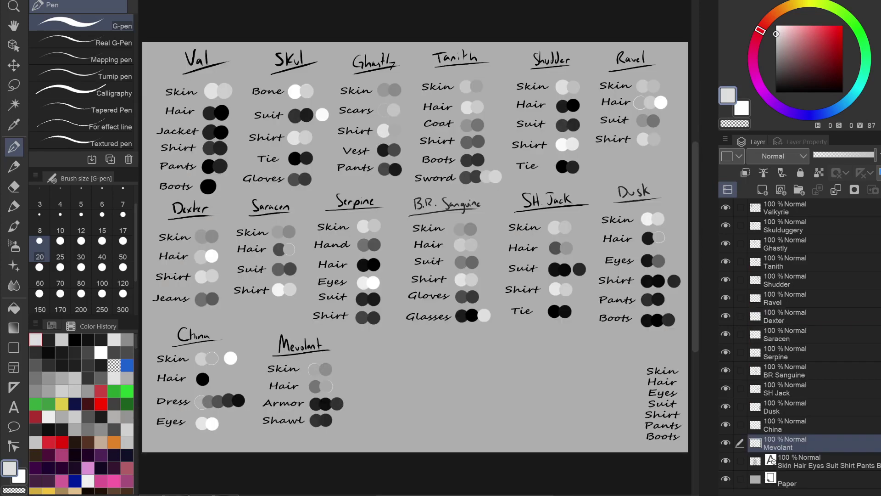
alt+click(394, 108)
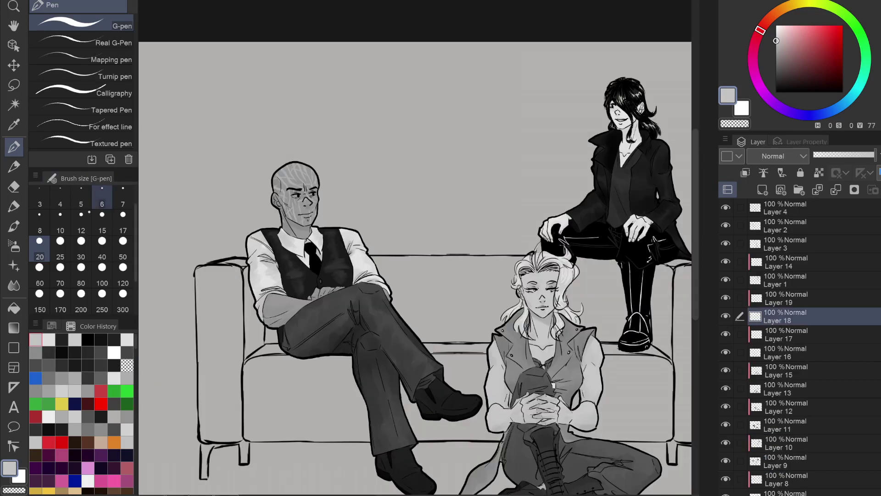
Set the brush size to 7 and add light highlight strokes to the scars across the bald man's cheek.
click(81, 223)
scroll(414, 247, up, 5)
key(bracketleft)
key(bracketleft)
key(bracketleft)
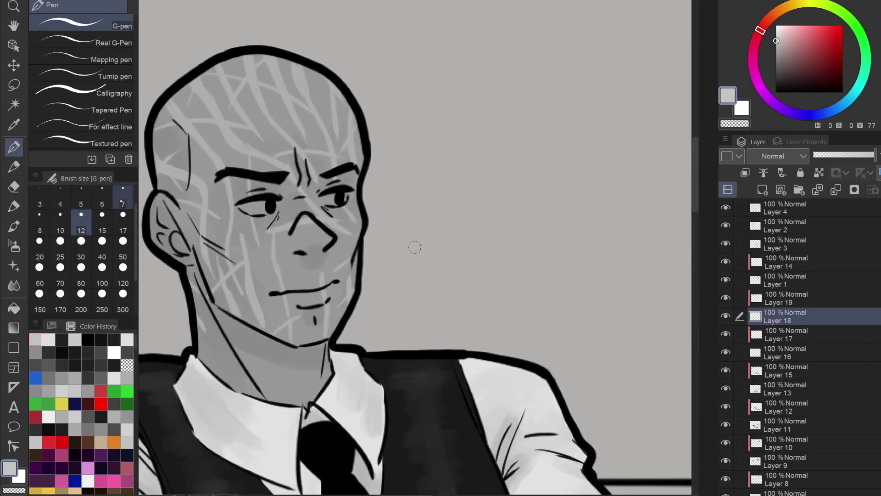
scroll(414, 247, up, 4)
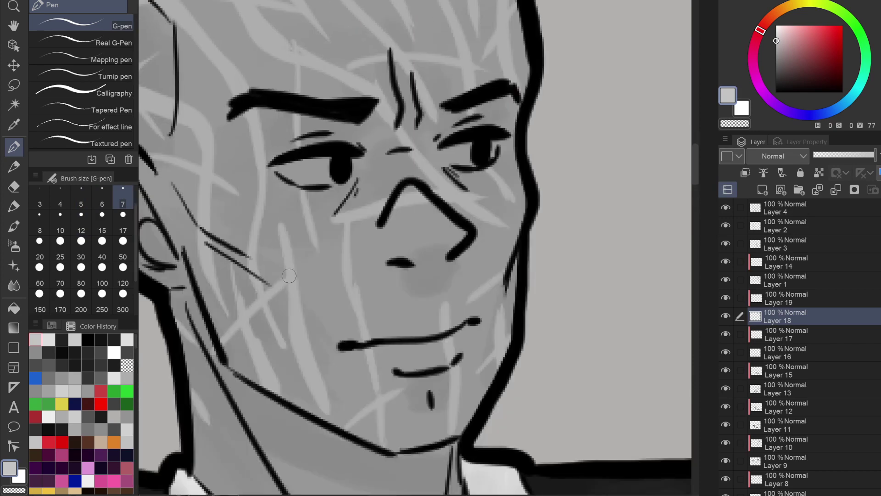
mouse_move(285, 246)
mouse_down()
mouse_move(291, 334)
mouse_move(313, 382)
mouse_up()
drag(346, 236, 361, 321)
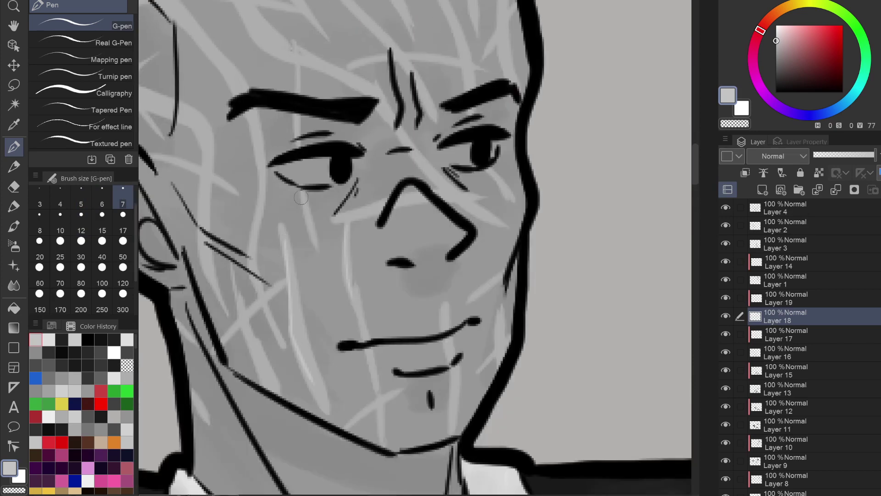
drag(224, 336, 285, 280)
drag(305, 252, 382, 331)
Highlight the scars on the bald man's temple, above his ear and along the side of his head.
drag(191, 157, 253, 184)
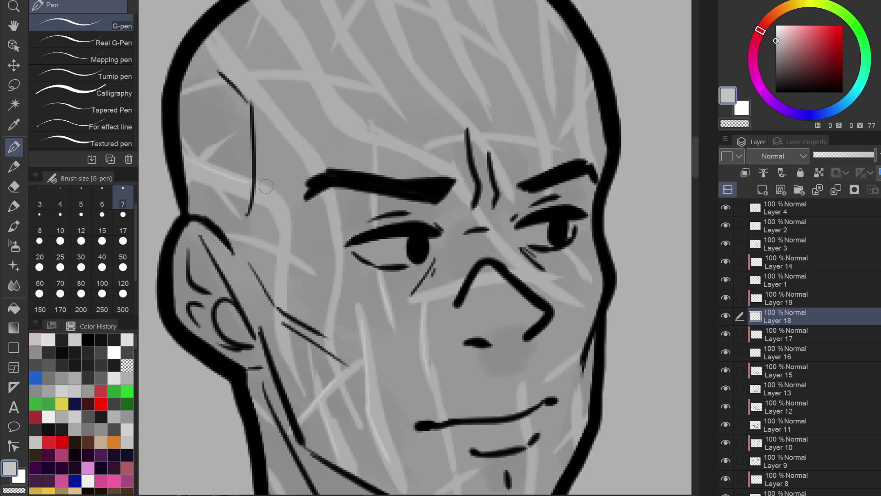
drag(202, 160, 254, 177)
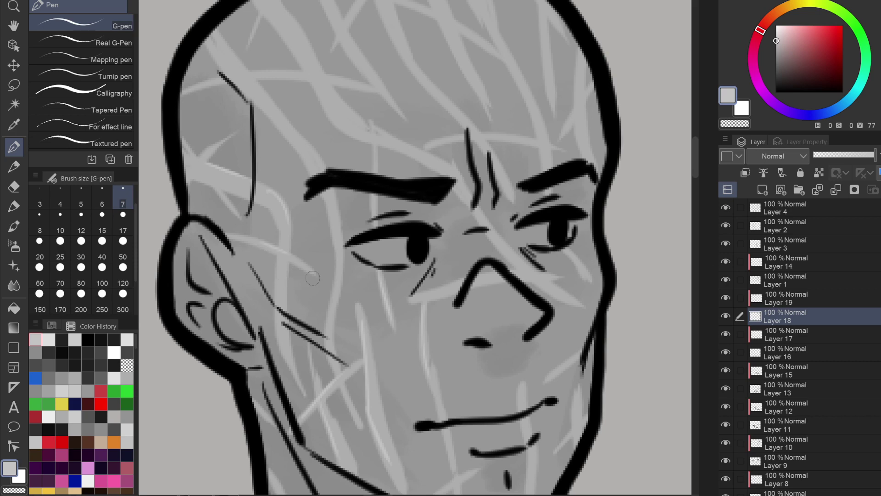
drag(285, 276, 282, 313)
drag(230, 48, 317, 143)
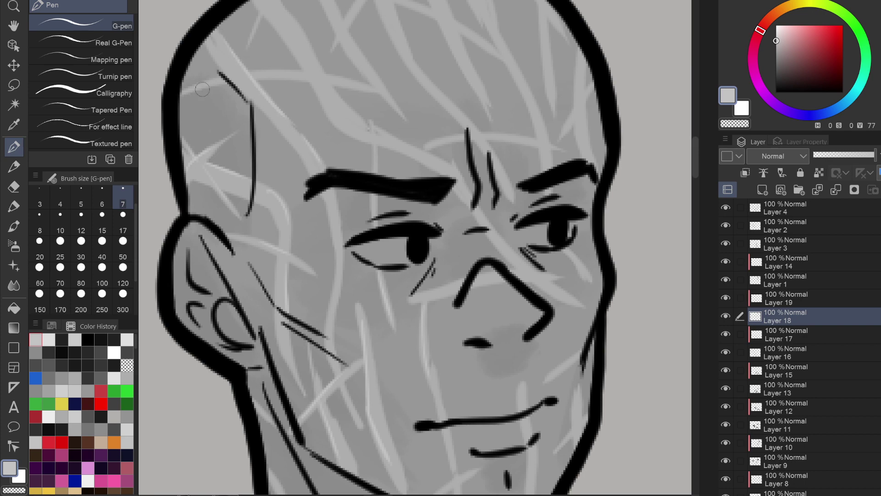
Highlight the long scars running down the bald man's forehead to the brow and over the nose bridge.
drag(321, 74, 270, 161)
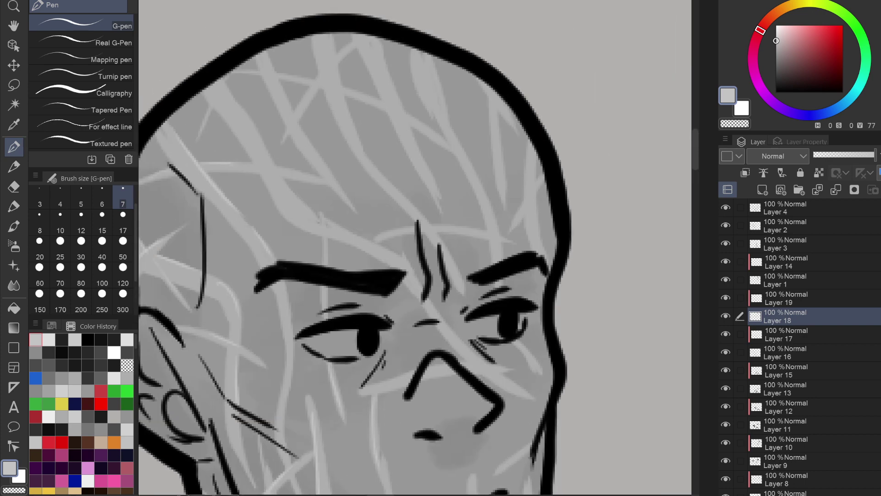
drag(236, 97, 263, 144)
drag(337, 227, 403, 260)
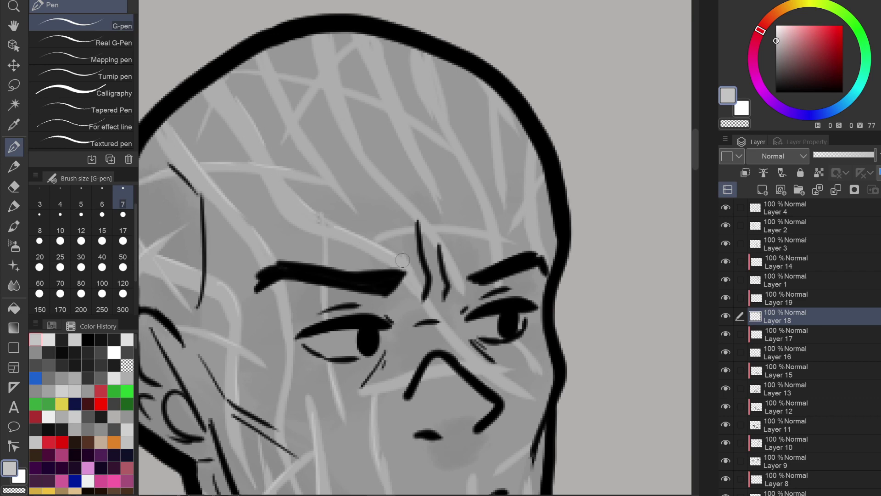
drag(432, 307, 520, 380)
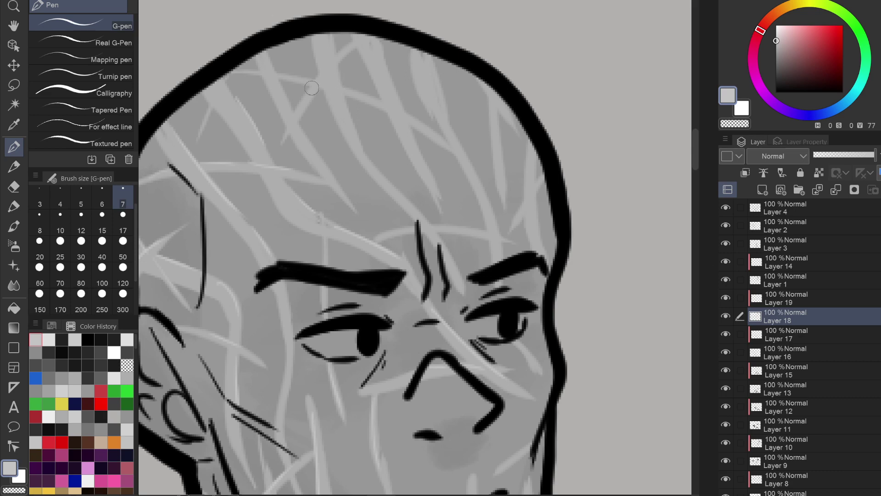
Add highlight strokes to the crossing scars on the top and far side of the bald man's scalp.
drag(312, 88, 360, 42)
drag(273, 71, 341, 179)
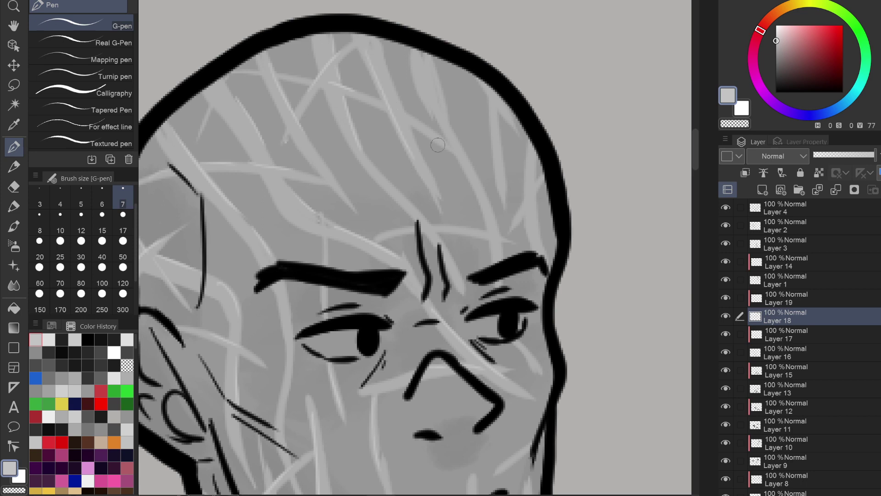
drag(413, 58, 428, 112)
drag(492, 104, 498, 173)
drag(528, 217, 530, 167)
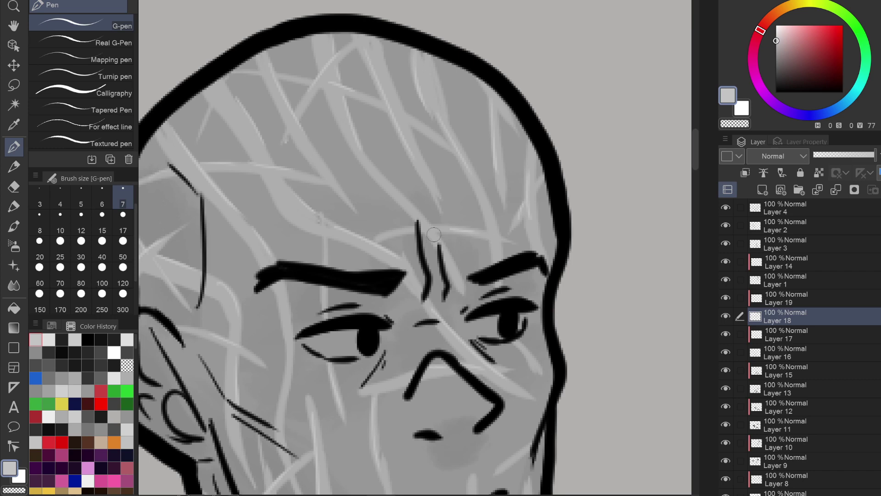
Check the highlighted scars on the bald man's face up close and within the whole group illustration.
mouse_move(389, 194)
mouse_down()
mouse_move(417, 221)
mouse_move(394, 56)
mouse_move(368, 11)
mouse_up()
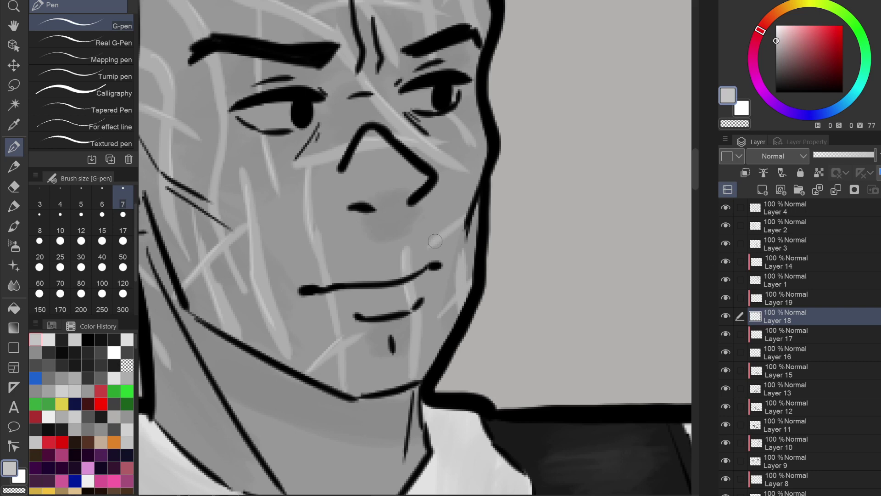
scroll(330, 217, down, 2)
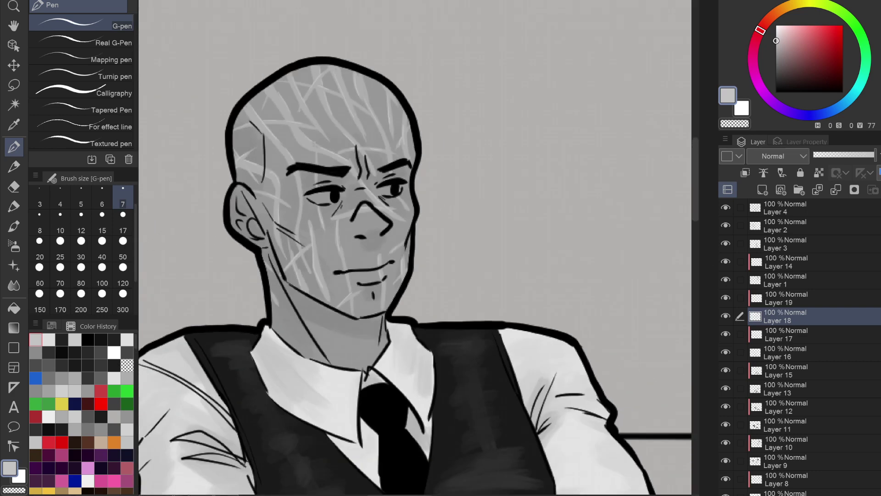
drag(367, 216, 413, 280)
scroll(434, 280, down, 4)
scroll(416, 252, down, 5)
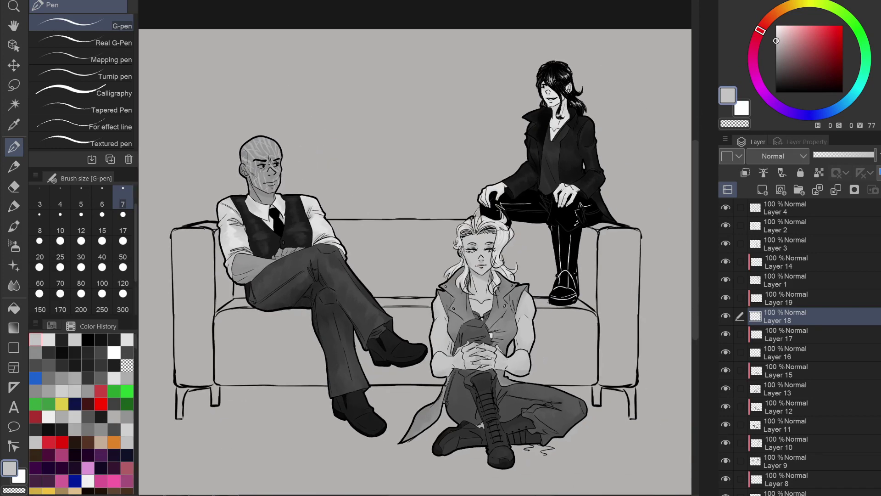
scroll(258, 225, up, 5)
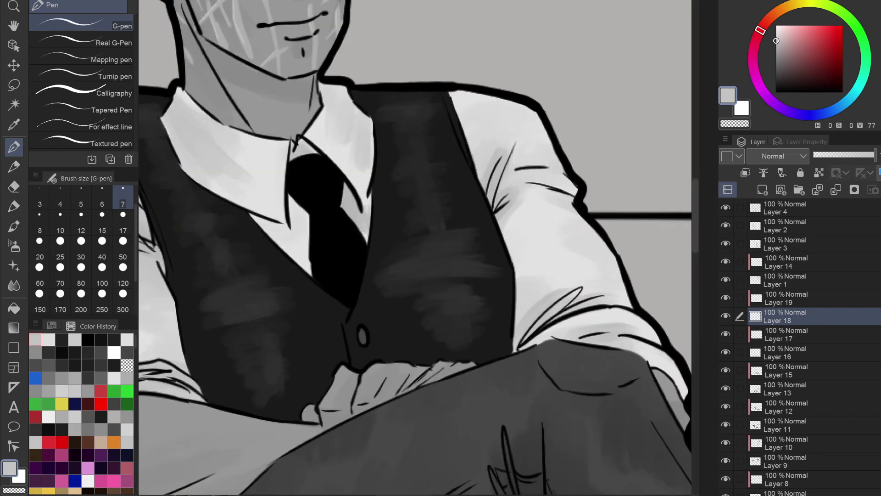
drag(331, 217, 351, 253)
scroll(367, 333, down, 6)
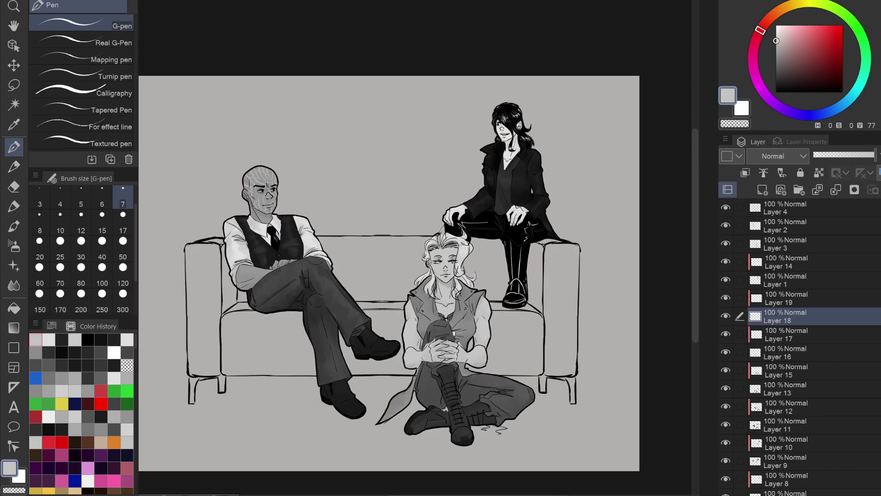
Add a new layer above Layer 4, choose pure white and set the brush size to 12.
click(776, 204)
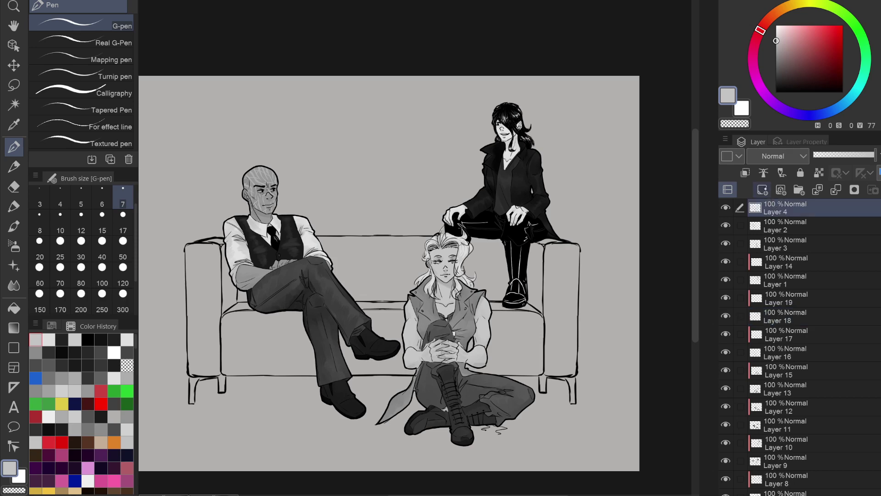
click(766, 189)
drag(779, 51, 777, 25)
click(89, 192)
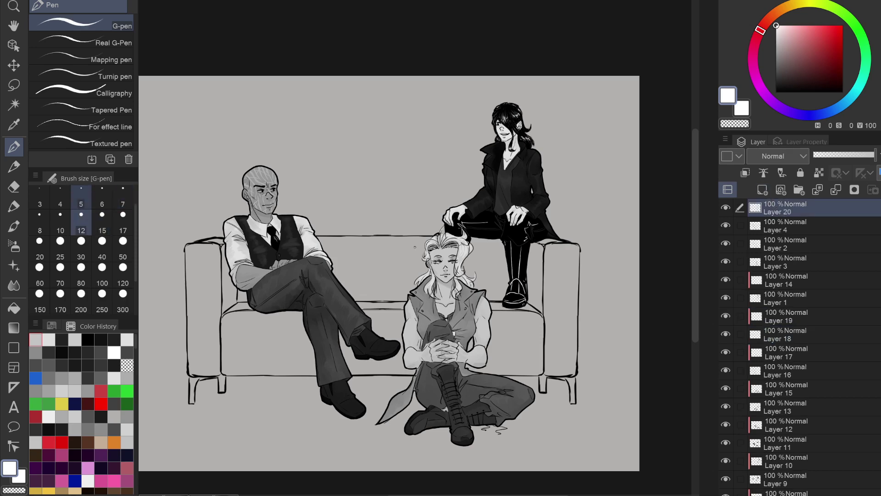
Paint white shine strokes along the wavy locks, shoulder strands and crown of the floor-seated figure's hair.
scroll(414, 247, up, 6)
mouse_move(408, 145)
mouse_down()
mouse_move(433, 192)
mouse_move(424, 202)
mouse_up()
mouse_move(410, 167)
mouse_down()
mouse_move(412, 212)
mouse_move(395, 212)
mouse_up()
drag(387, 269, 401, 327)
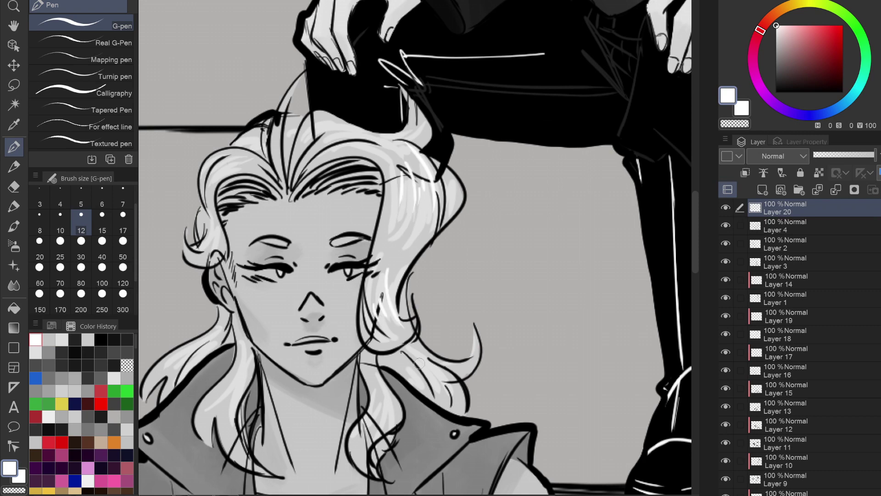
mouse_move(450, 383)
mouse_down()
mouse_move(417, 359)
mouse_move(396, 420)
mouse_up()
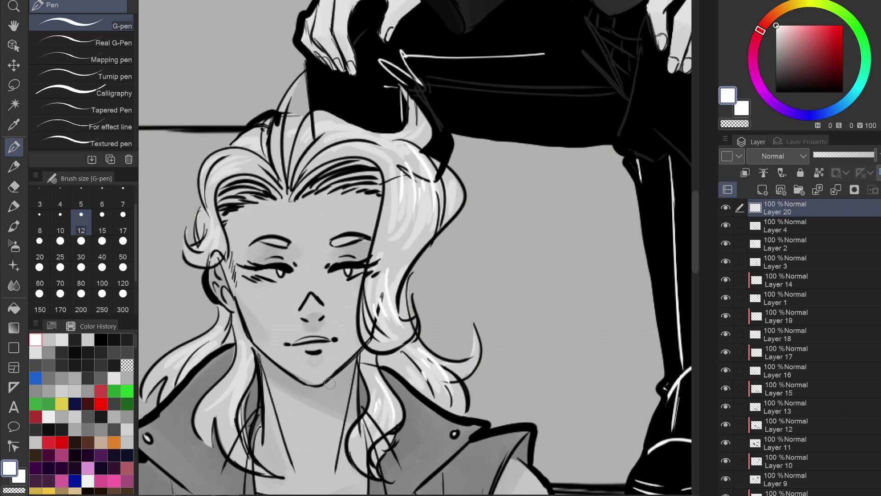
drag(246, 356, 237, 394)
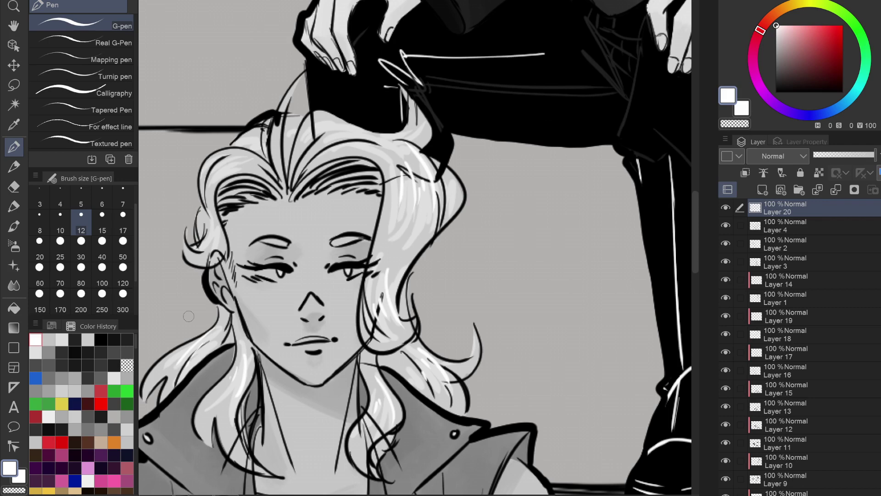
drag(208, 173, 237, 149)
scroll(282, 274, up, 5)
mouse_move(239, 281)
mouse_down()
mouse_move(282, 273)
mouse_move(239, 284)
mouse_move(275, 297)
mouse_up()
key(ctrl+z)
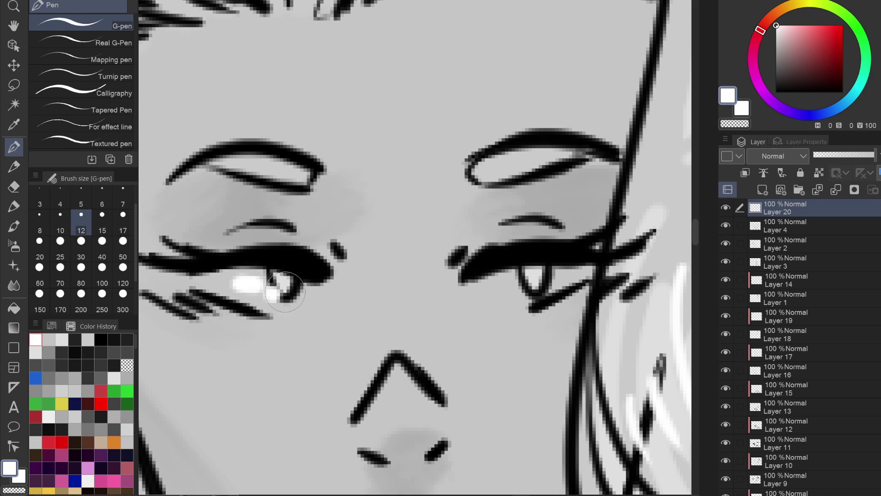
drag(494, 285, 522, 286)
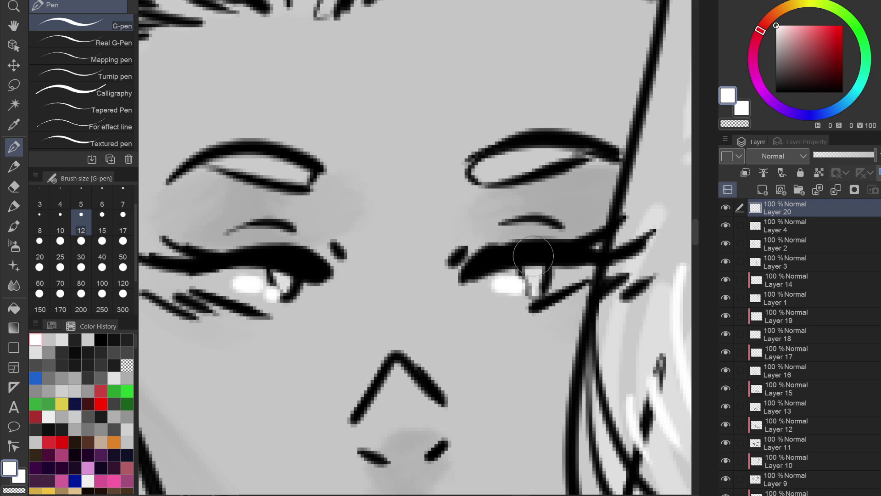
scroll(533, 255, down, 5)
scroll(498, 323, up, 5)
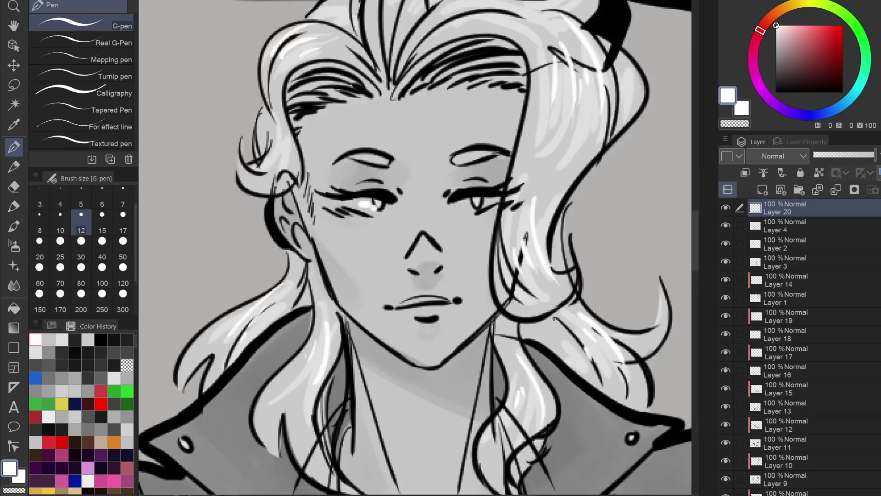
Paint thin white highlights in both eyes and on the lower lip of the floor-seated figure.
scroll(423, 243, up, 3)
drag(287, 159, 312, 159)
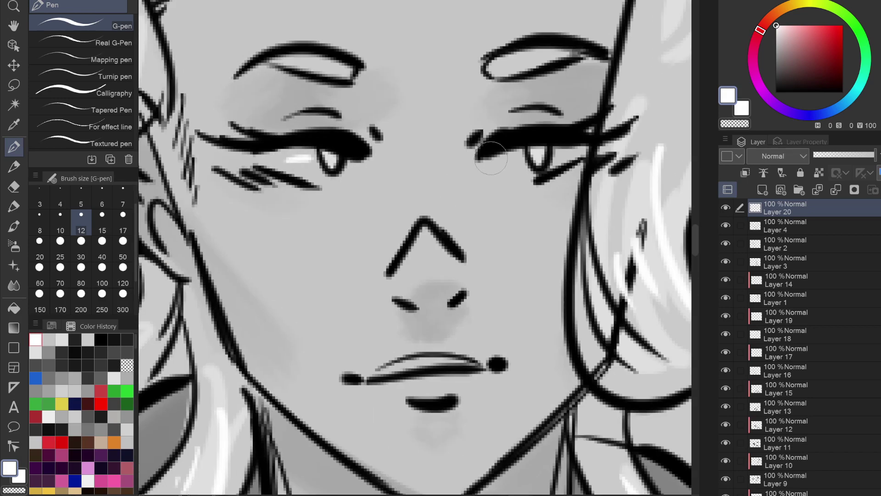
drag(505, 159, 527, 158)
drag(448, 384, 458, 384)
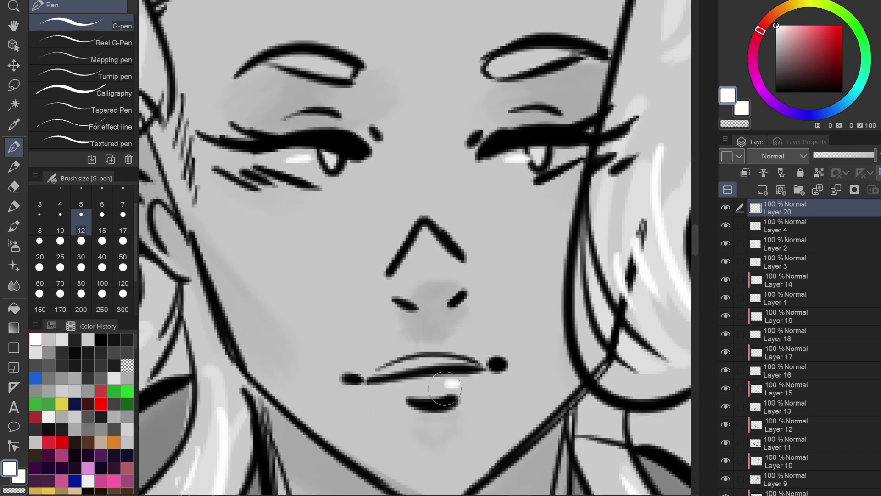
click(430, 389)
scroll(448, 366, down, 5)
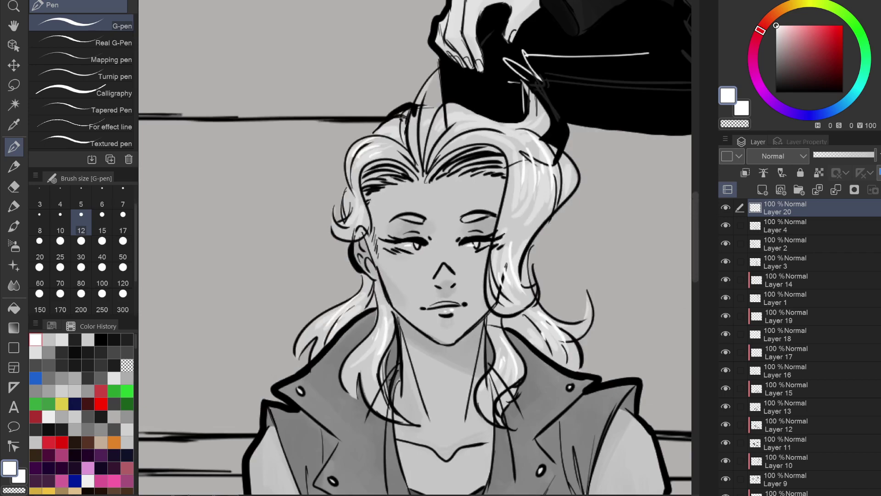
Add a small white highlight to the visible eye of the dark-haired figure perched on the sofa.
drag(523, 129, 301, 362)
drag(390, 133, 438, 363)
drag(447, 152, 383, 343)
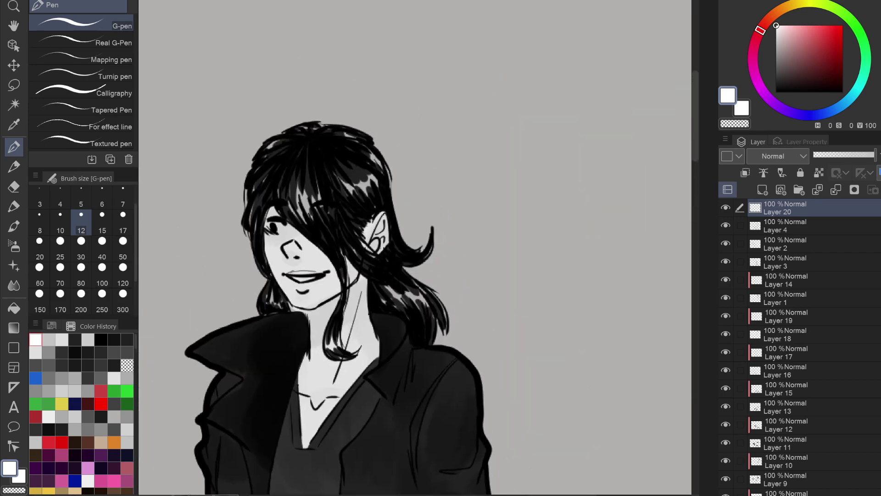
scroll(294, 241, up, 5)
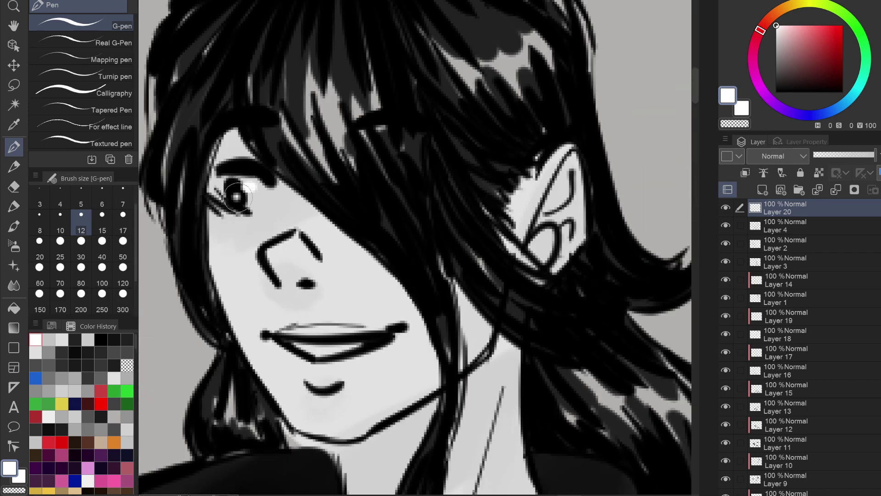
drag(247, 188, 253, 185)
scroll(256, 184, down, 5)
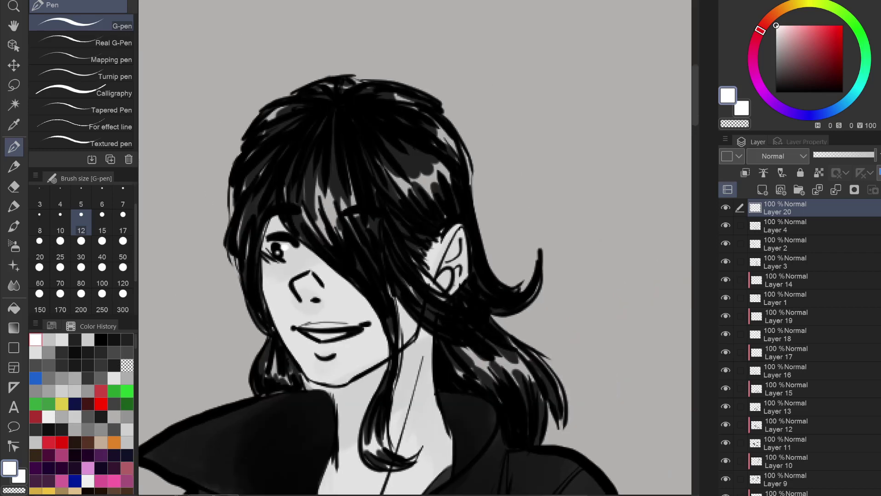
Paint white shine strokes on the dark-haired figure's hair above the ear and down the fringe.
drag(440, 147, 454, 193)
mouse_move(415, 140)
mouse_down()
mouse_move(453, 197)
mouse_move(434, 189)
mouse_up()
drag(388, 154, 404, 202)
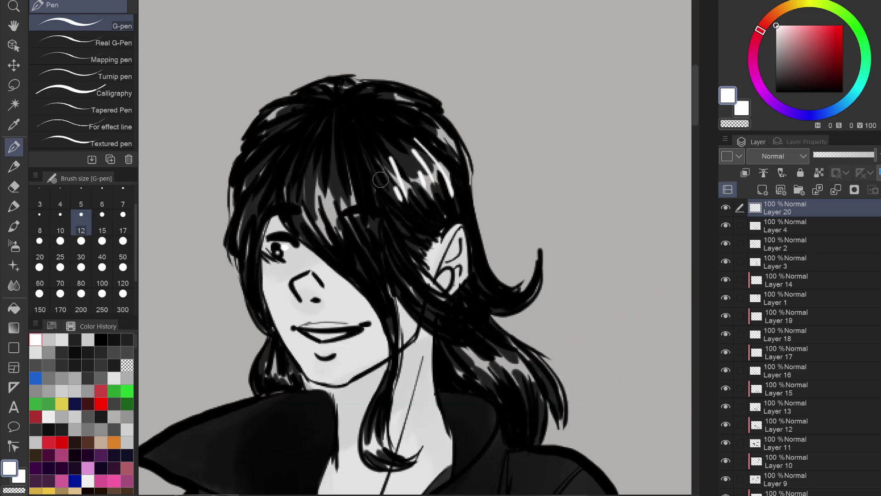
drag(347, 159, 365, 232)
drag(342, 188, 355, 227)
drag(321, 191, 332, 229)
drag(297, 174, 302, 216)
drag(303, 172, 306, 225)
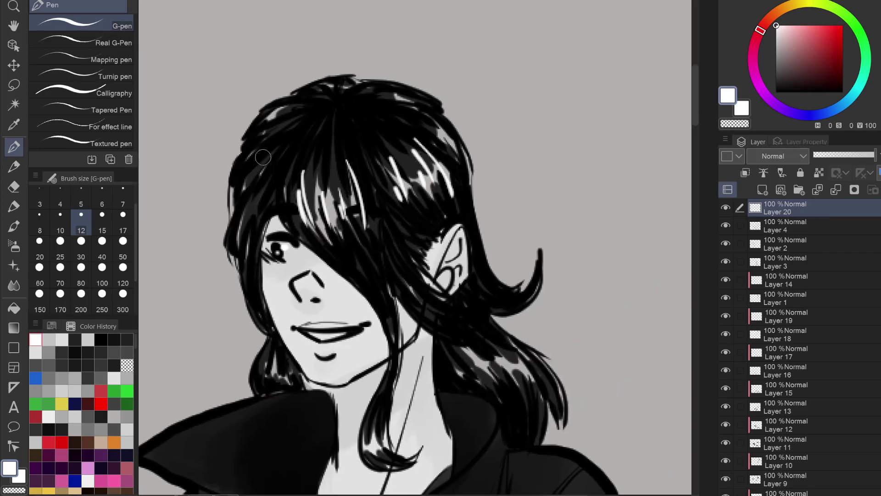
Add white shine strokes to the dark hair beside the visible eye and along the crown.
drag(263, 158, 247, 179)
drag(263, 169, 249, 190)
mouse_move(256, 176)
mouse_down()
mouse_move(244, 193)
mouse_move(254, 220)
mouse_up()
drag(260, 196, 251, 214)
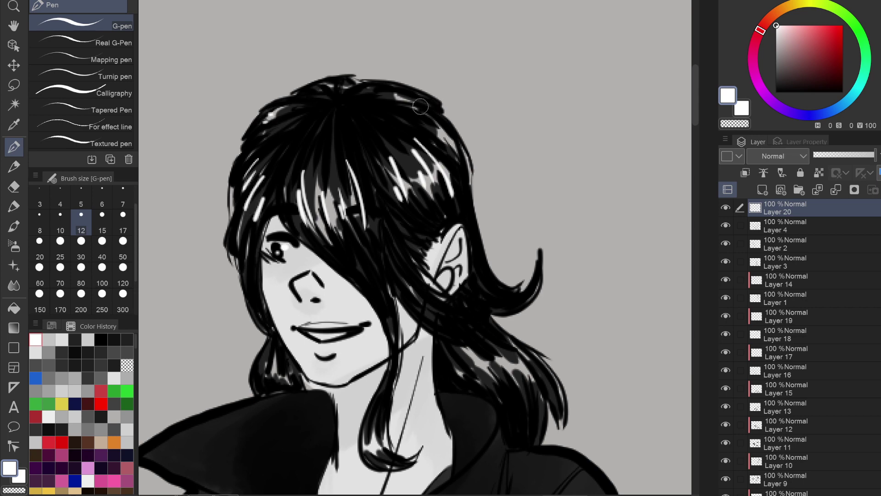
drag(395, 93, 428, 115)
Paint white highlights on the dark hair behind the neck, in front of the ear, beside the jaw and on the curled flick.
drag(486, 325, 521, 363)
drag(489, 354, 501, 381)
drag(410, 271, 461, 327)
drag(415, 293, 436, 322)
drag(274, 368, 262, 383)
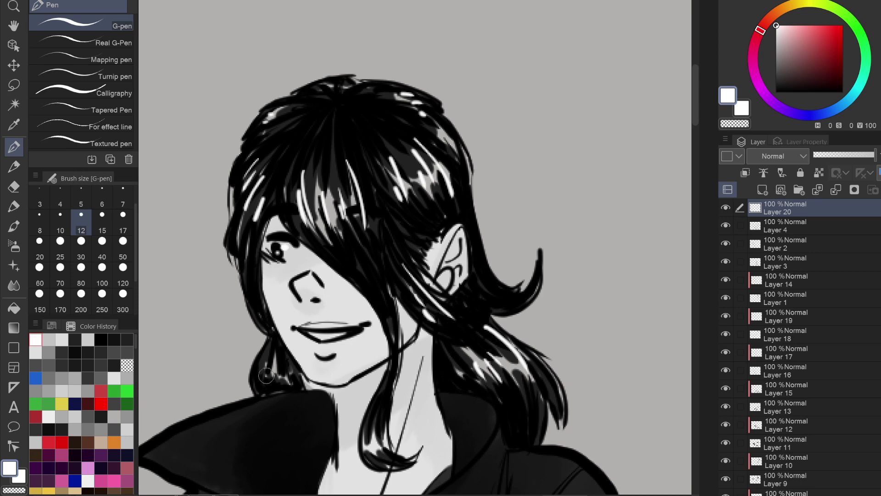
drag(276, 347, 264, 381)
drag(276, 368, 289, 375)
mouse_move(480, 270)
mouse_down()
mouse_move(515, 288)
mouse_move(500, 294)
mouse_up()
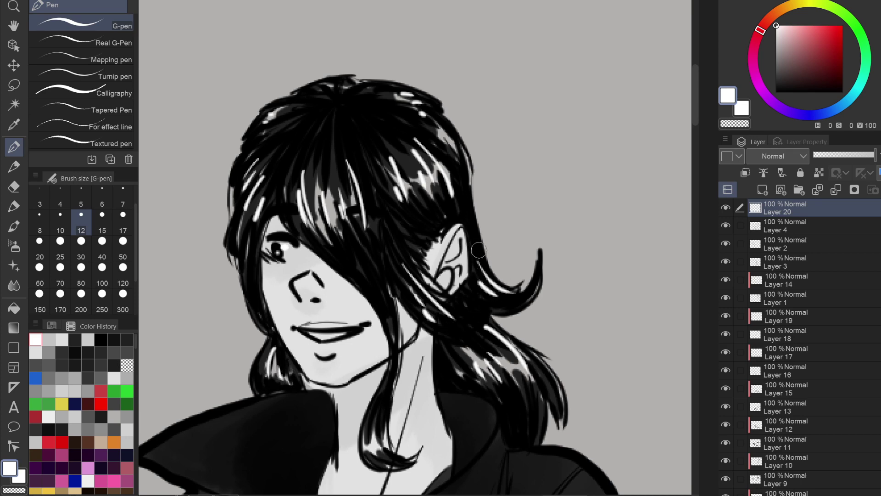
Dot small white highlights into both eyes of the bald, scarred man on the sofa.
scroll(479, 250, down, 3)
drag(478, 251, 663, 98)
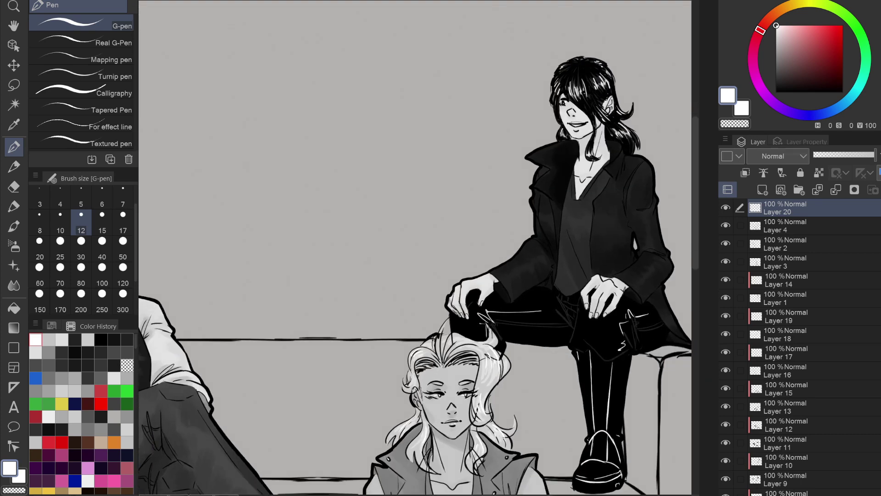
drag(322, 229, 622, 280)
scroll(354, 309, up, 5)
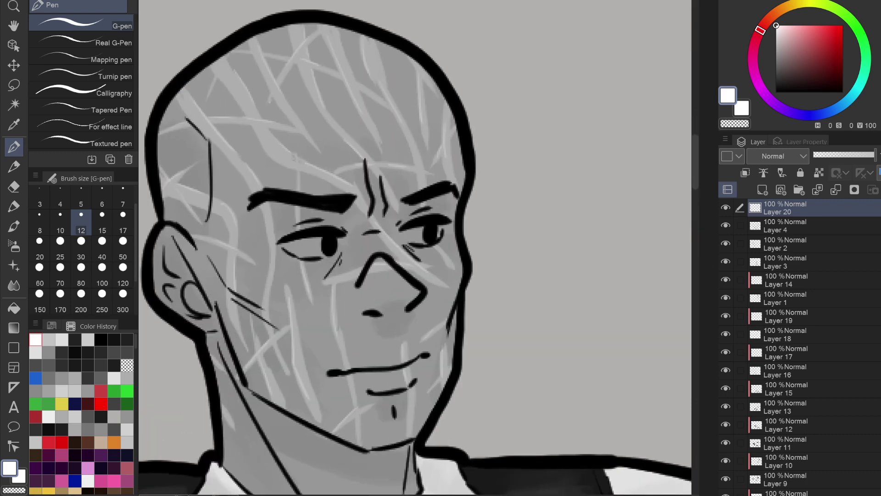
drag(304, 251, 316, 251)
click(321, 243)
drag(415, 236, 422, 235)
Paint thin white shine strokes on the toe and instep of the seated man's shoe nearest the floor.
scroll(436, 223, down, 5)
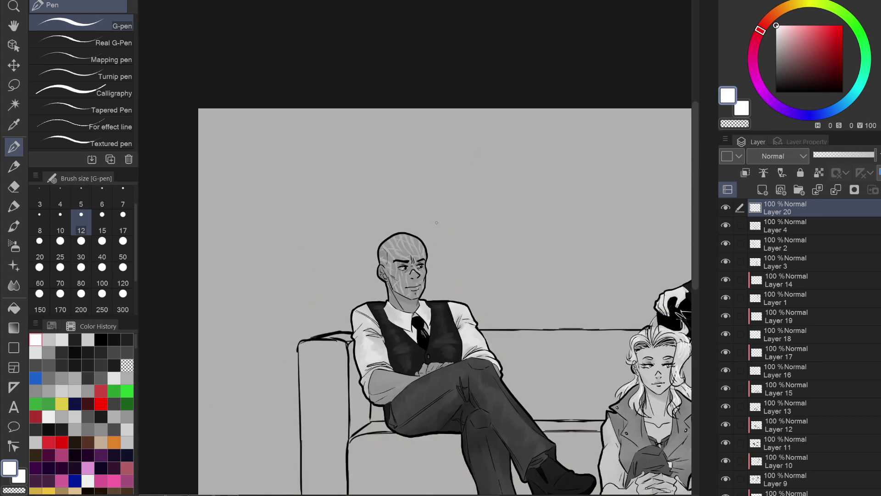
scroll(436, 222, down, 3)
scroll(436, 222, right, 3)
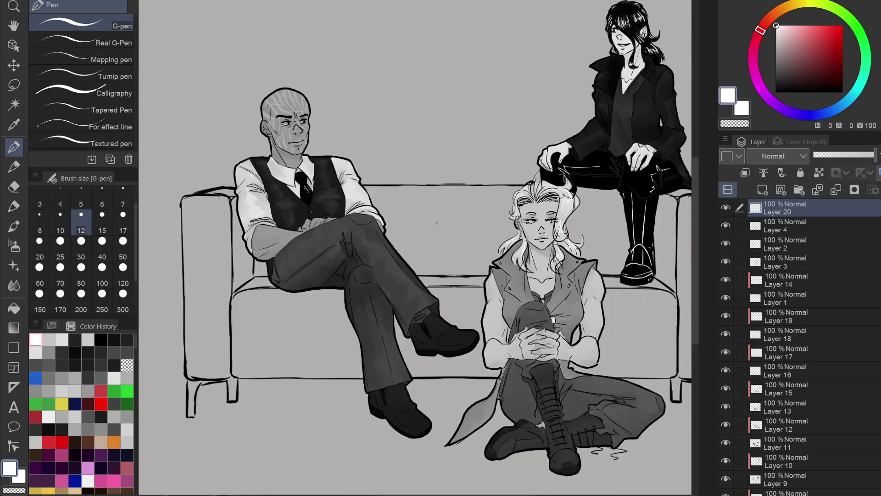
scroll(437, 222, up, 6)
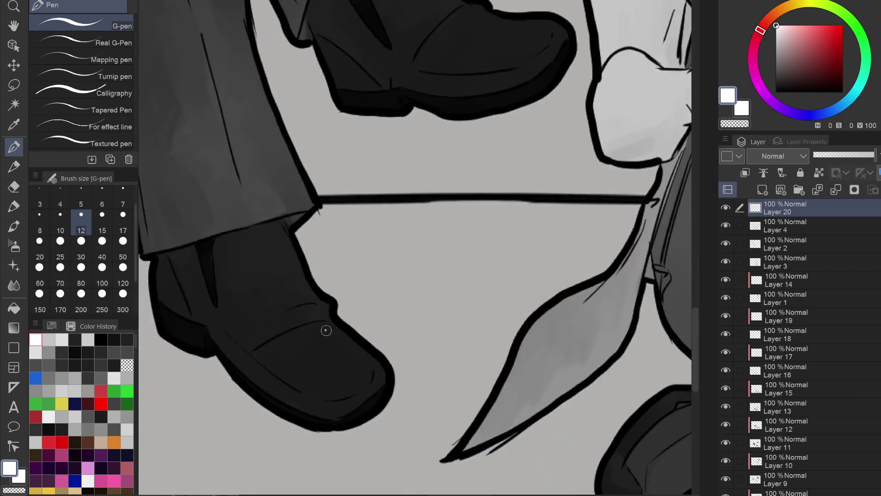
drag(326, 330, 354, 350)
drag(344, 353, 355, 367)
drag(290, 261, 304, 291)
Add matching white shine strokes to the toe and instep of the seated man's raised shoe.
scroll(305, 292, up, 3)
scroll(305, 292, right, 3)
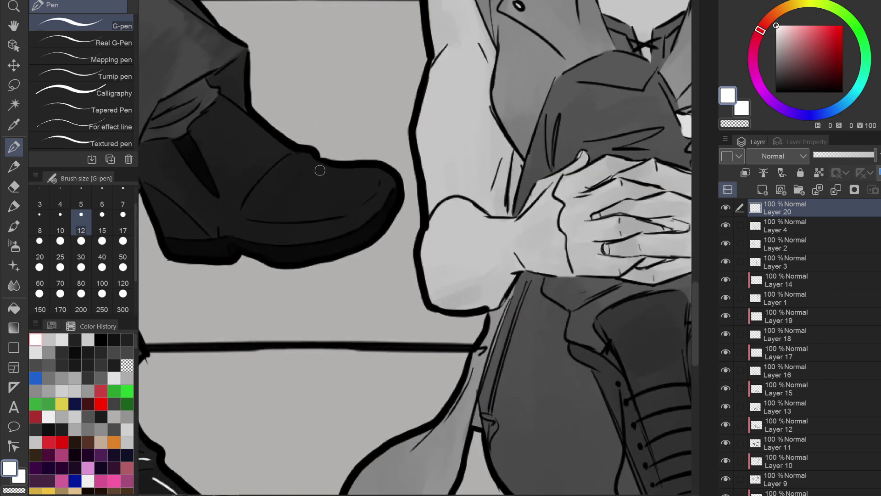
drag(314, 165, 352, 172)
drag(364, 174, 364, 184)
drag(244, 120, 275, 147)
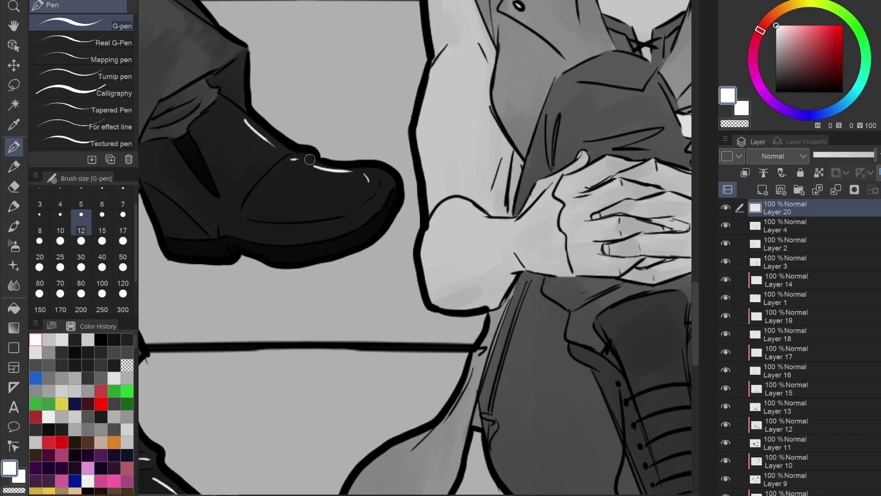
Paint white highlights on the floor-seated figure's upright boot toe, its lace eyelets and the boot lying beside it.
scroll(310, 160, down, 5)
scroll(416, 248, down, 1)
scroll(431, 317, up, 5)
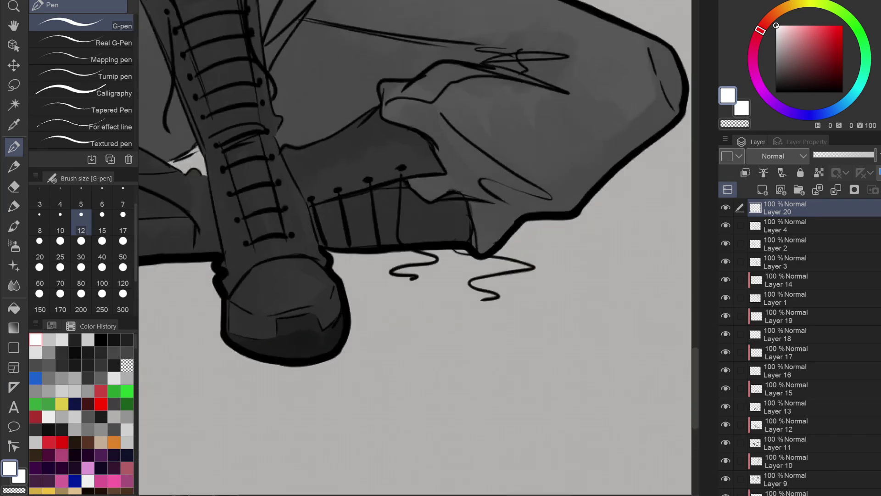
drag(283, 265, 522, 308)
mouse_move(241, 283)
mouse_down()
mouse_move(275, 260)
mouse_move(365, 256)
mouse_move(294, 338)
mouse_up()
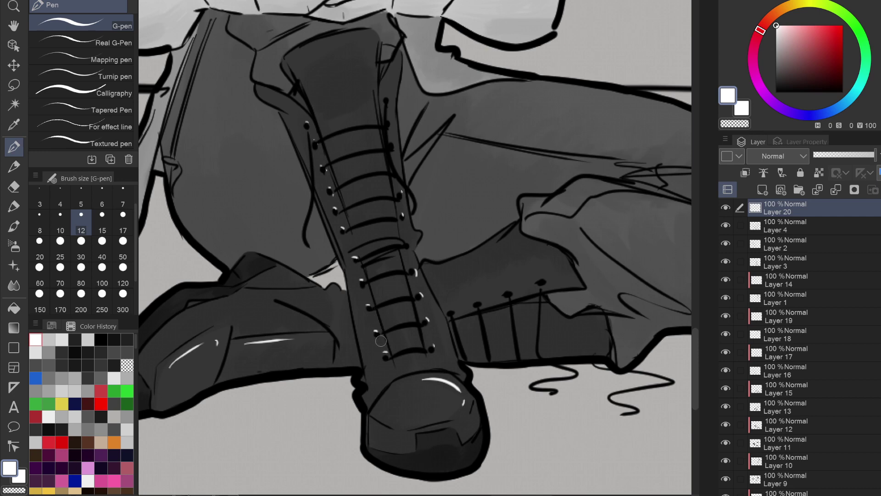
Add white highlights above the upright boot's toe cap, on its upper cuff, and on the folded leg's boot and eyelets.
mouse_move(393, 375)
mouse_down()
mouse_move(443, 358)
mouse_move(401, 351)
mouse_up()
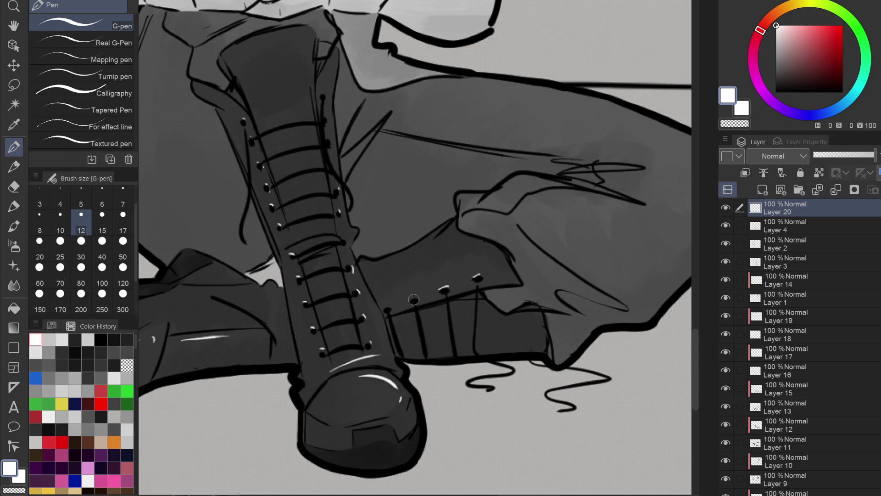
drag(431, 245, 398, 261)
drag(281, 270, 301, 357)
drag(267, 131, 328, 119)
drag(226, 173, 251, 186)
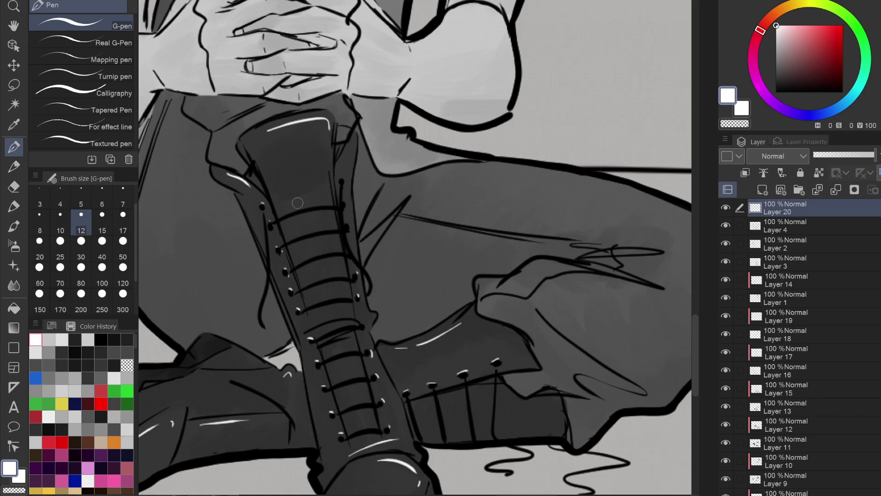
Add a new layer directly beneath the layer named red for the sofa colour.
scroll(333, 100, down, 5)
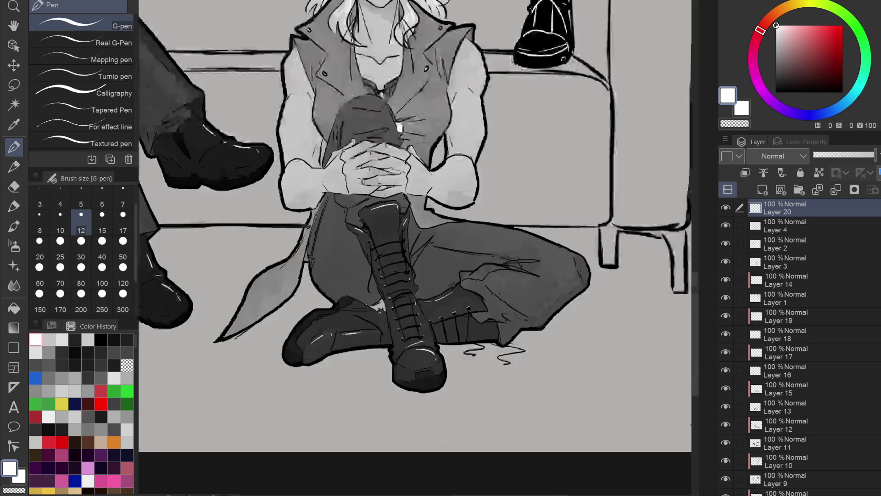
scroll(333, 100, up, 2)
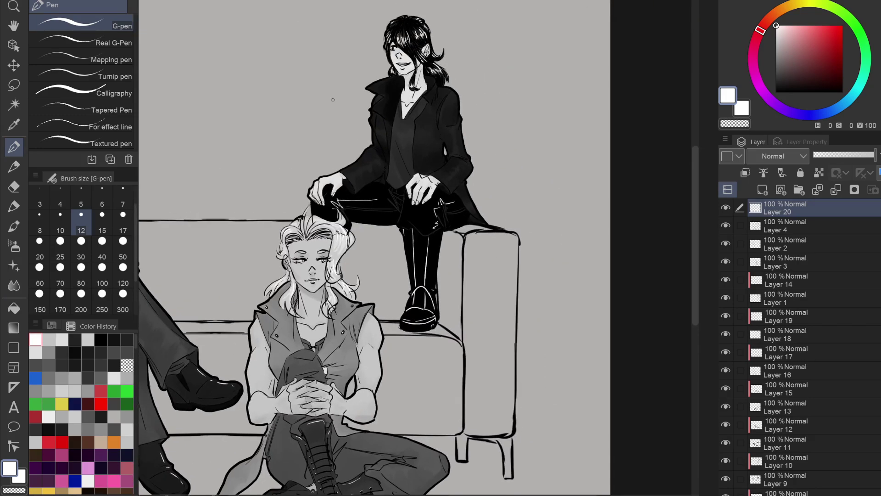
scroll(333, 99, down, 3)
scroll(333, 100, left, 2)
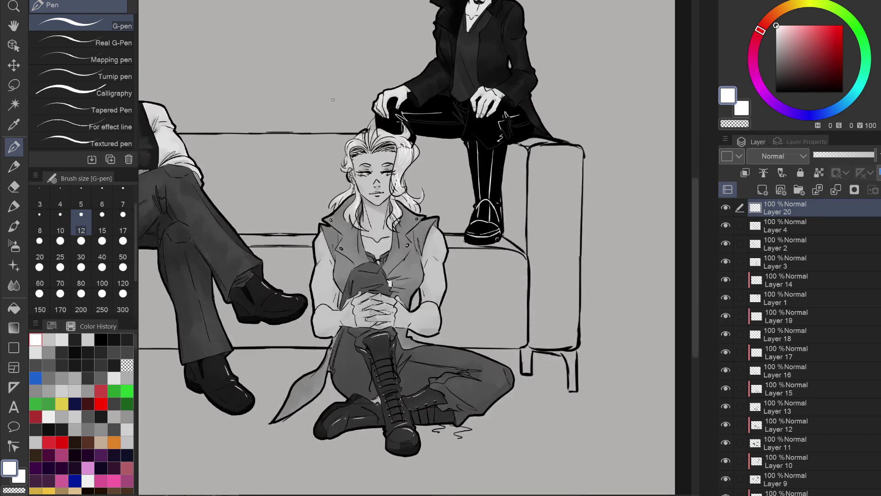
scroll(332, 100, down, 3)
scroll(332, 100, up, 1)
scroll(333, 99, left, 2)
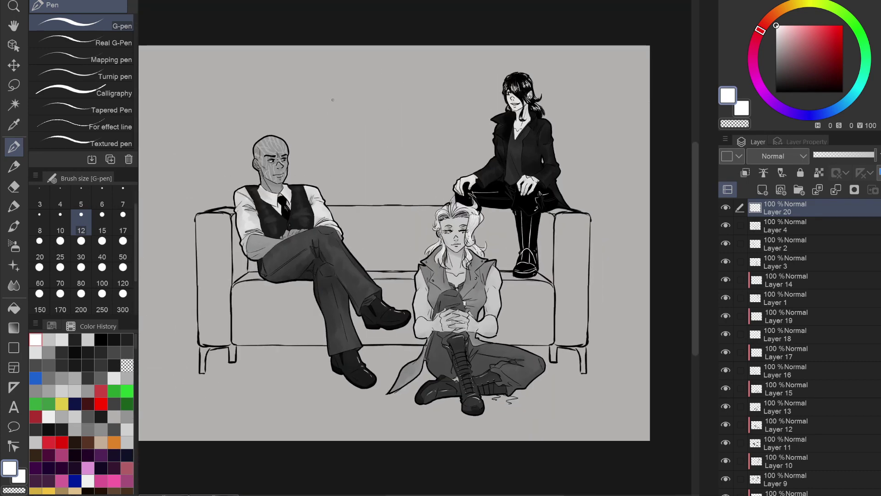
scroll(799, 344, down, 3)
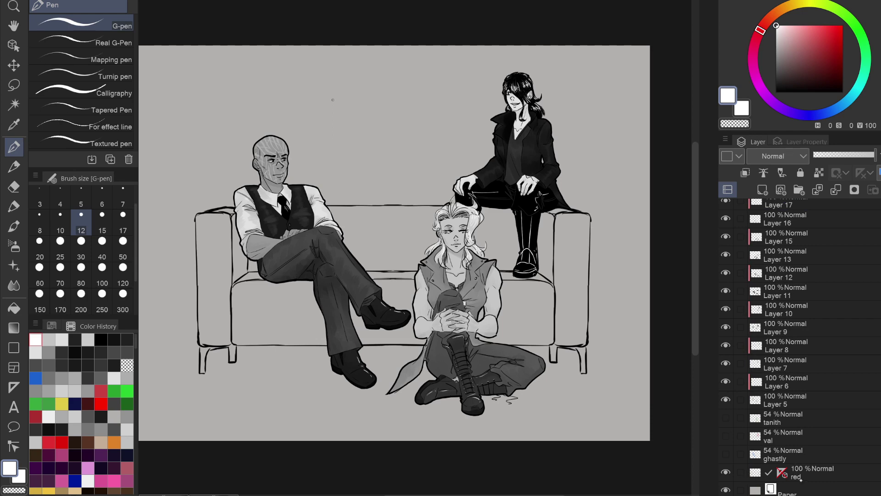
key(ctrl+shift+n)
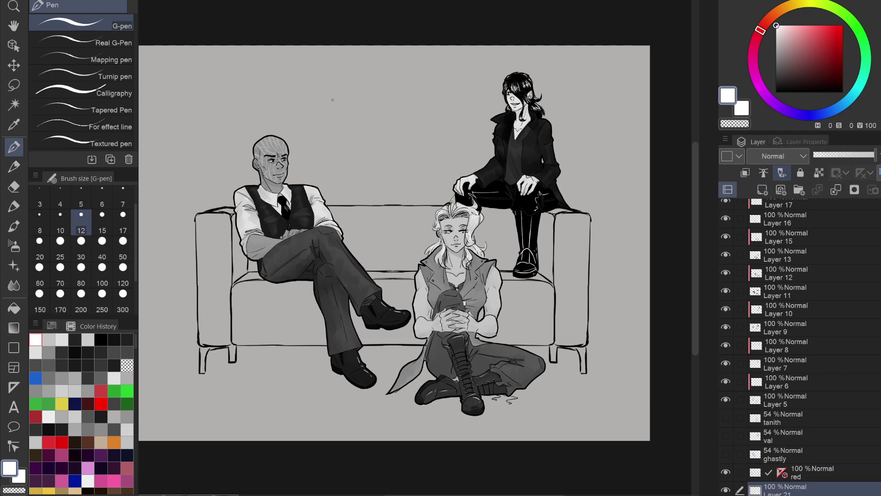
Block in the body of the sofa in muted red (H 0, S 46, V 49) with the G-pen at size 300.
click(821, 61)
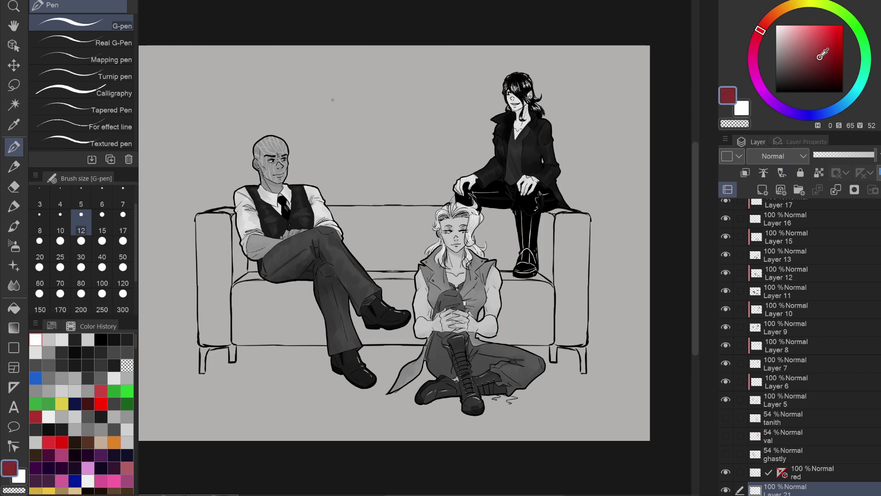
drag(821, 55, 821, 49)
click(81, 281)
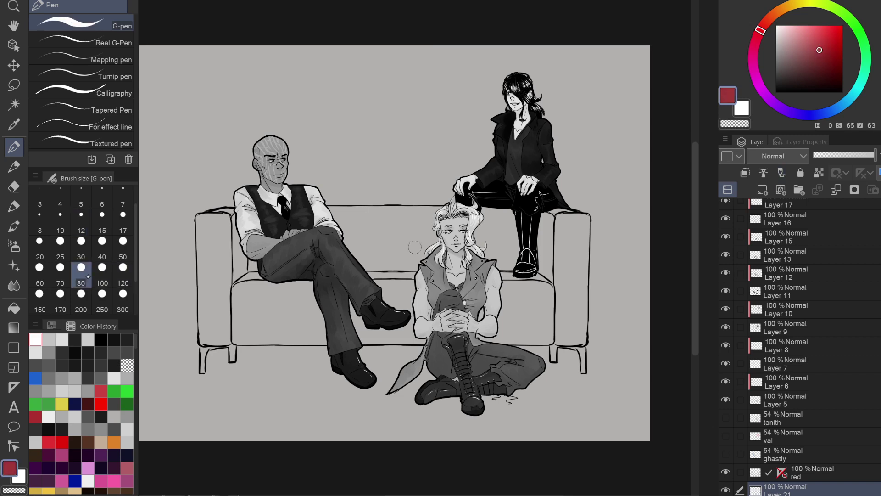
mouse_move(818, 56)
mouse_down()
mouse_move(798, 65)
mouse_move(808, 58)
mouse_up()
key(p)
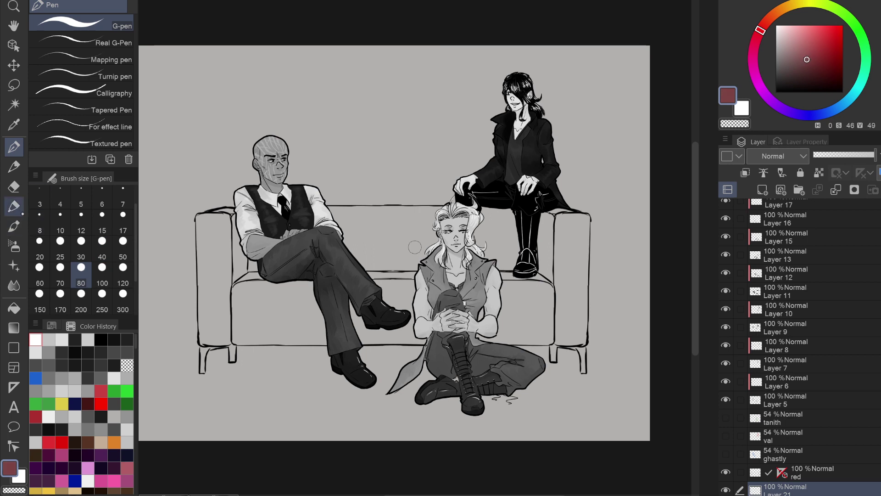
key(p)
click(122, 309)
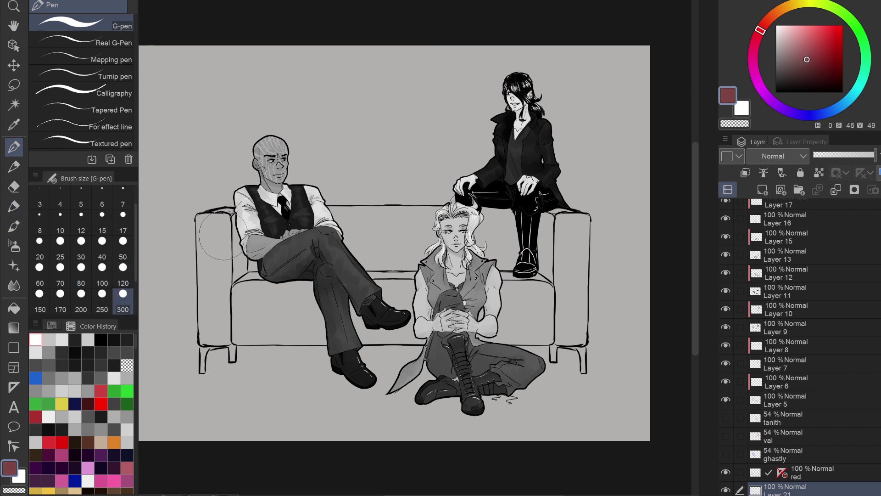
mouse_move(224, 236)
mouse_down()
mouse_move(228, 315)
mouse_move(213, 230)
mouse_move(238, 303)
mouse_move(316, 316)
mouse_move(323, 239)
mouse_move(354, 206)
mouse_move(440, 227)
mouse_move(429, 263)
mouse_move(353, 317)
mouse_move(404, 330)
mouse_move(500, 221)
mouse_move(528, 253)
mouse_move(500, 317)
mouse_move(551, 331)
mouse_move(566, 266)
mouse_move(548, 225)
mouse_move(494, 222)
mouse_move(558, 221)
mouse_move(565, 262)
mouse_move(579, 271)
mouse_up()
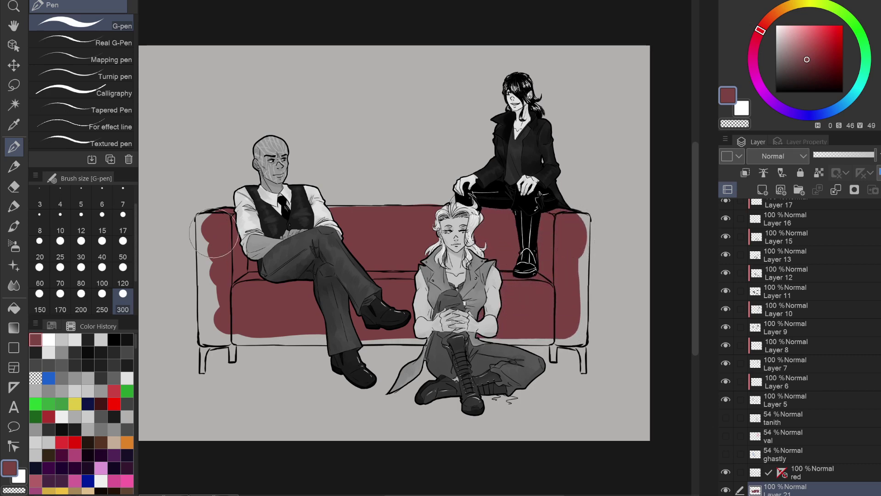
mouse_move(213, 227)
mouse_down()
mouse_move(216, 326)
mouse_move(333, 322)
mouse_up()
Fill the gaps along the sofa's left armrest up to the line art with the G-pen at size 80.
scroll(333, 323, up, 4)
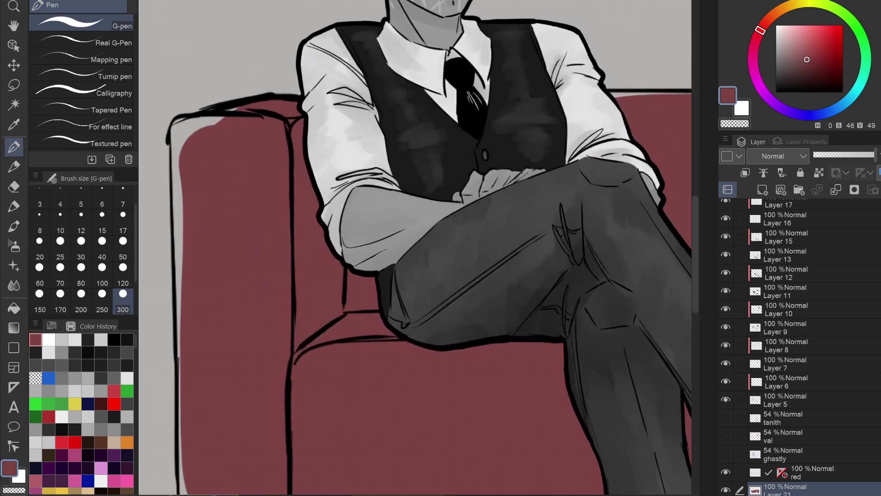
mouse_move(232, 124)
mouse_down()
mouse_move(345, 155)
mouse_move(293, 154)
mouse_move(299, 225)
mouse_up()
click(81, 257)
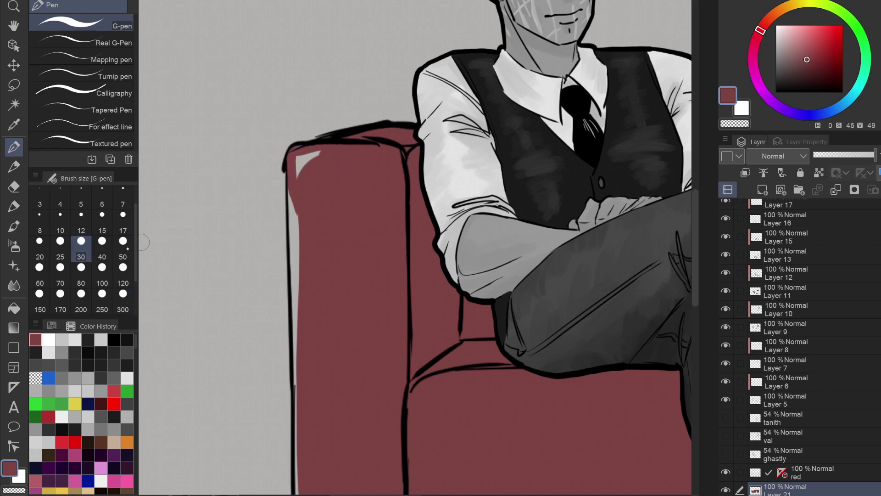
click(81, 283)
mouse_move(317, 157)
mouse_down()
mouse_move(305, 255)
mouse_move(299, 187)
mouse_move(295, 298)
mouse_up()
key(ctrl+z)
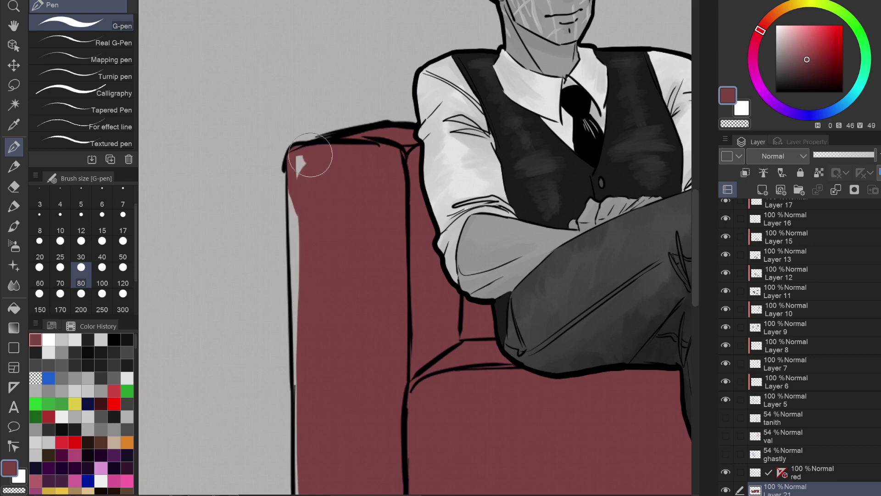
mouse_move(304, 159)
mouse_down()
mouse_move(301, 389)
mouse_move(274, 184)
mouse_move(292, 362)
mouse_move(311, 368)
mouse_move(312, 379)
mouse_move(305, 364)
mouse_move(374, 370)
mouse_move(339, 385)
mouse_move(397, 352)
mouse_up()
Colour the two legs under the sofa's left armrest in the same red and erase the overspill at the front foot.
scroll(352, 234, down, 3)
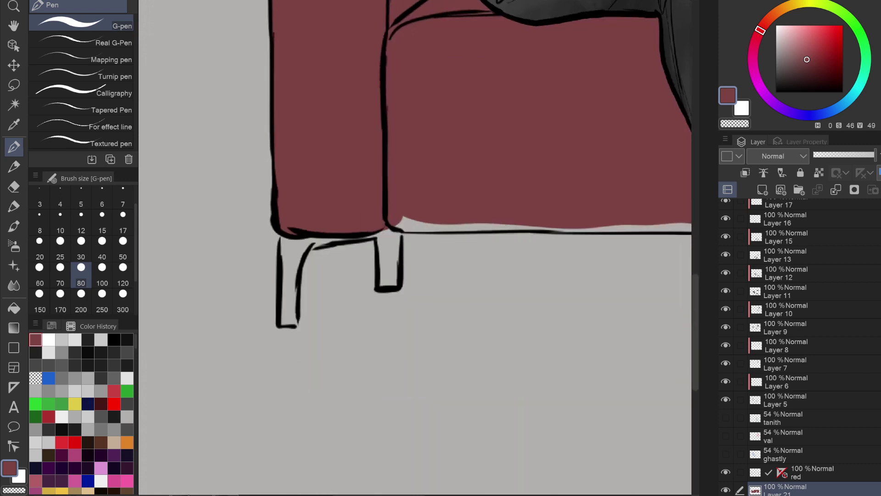
mouse_move(294, 257)
mouse_down()
mouse_move(286, 239)
mouse_move(281, 316)
mouse_move(300, 244)
mouse_move(380, 216)
mouse_move(351, 232)
mouse_move(384, 239)
mouse_move(382, 281)
mouse_move(399, 197)
mouse_up()
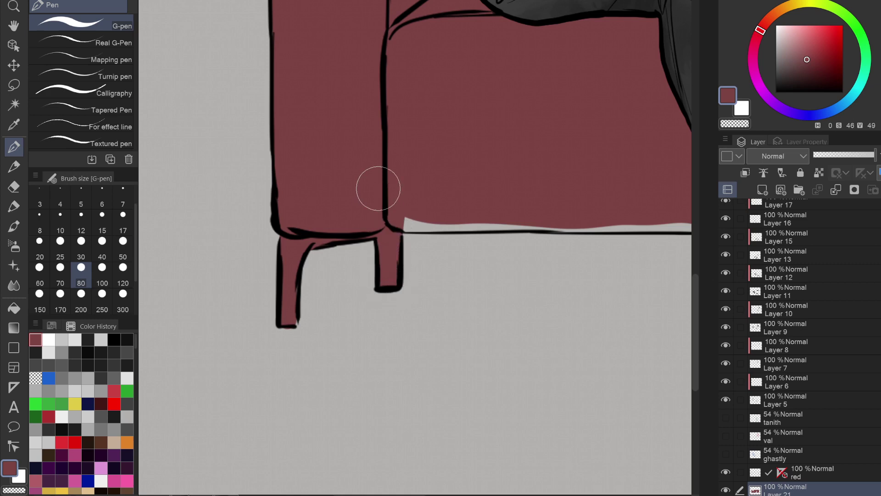
drag(296, 324, 295, 301)
key(c)
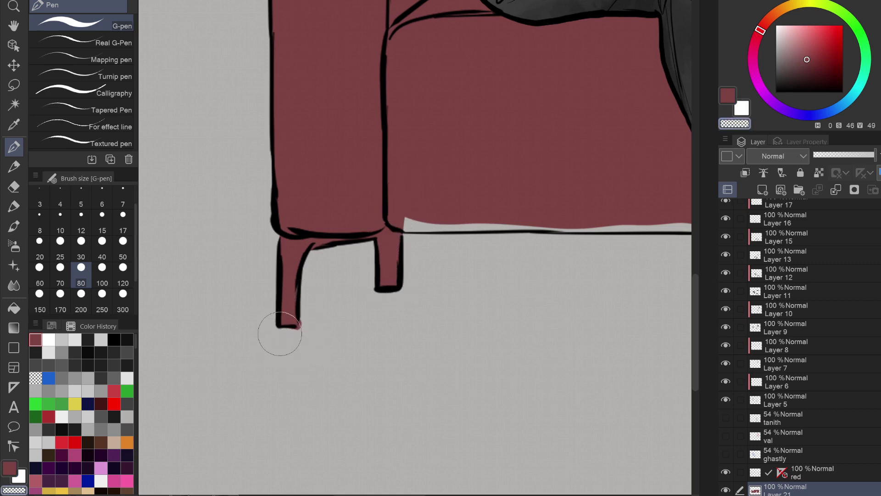
drag(301, 334, 305, 317)
key(c)
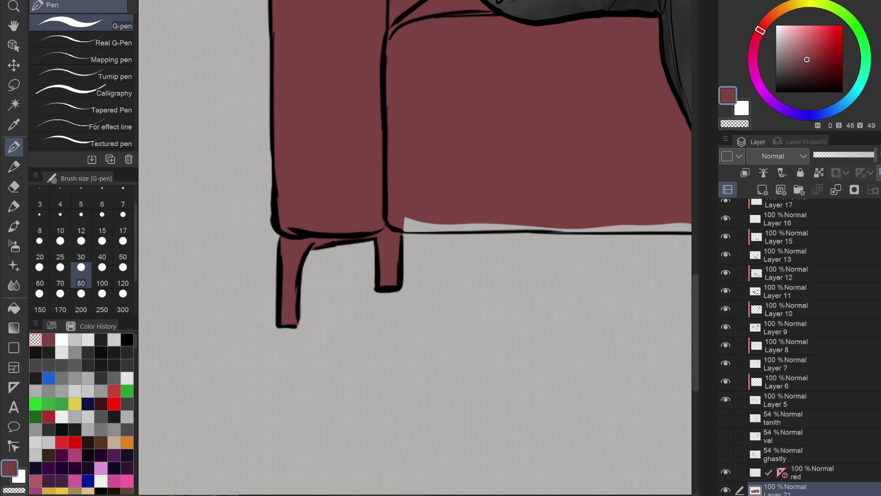
Fill the uncoloured strip along the bottom edge of the sofa seat, behind the figures, with the muted red.
mouse_move(301, 191)
mouse_down()
mouse_move(472, 134)
mouse_move(255, 126)
mouse_move(253, 441)
mouse_up()
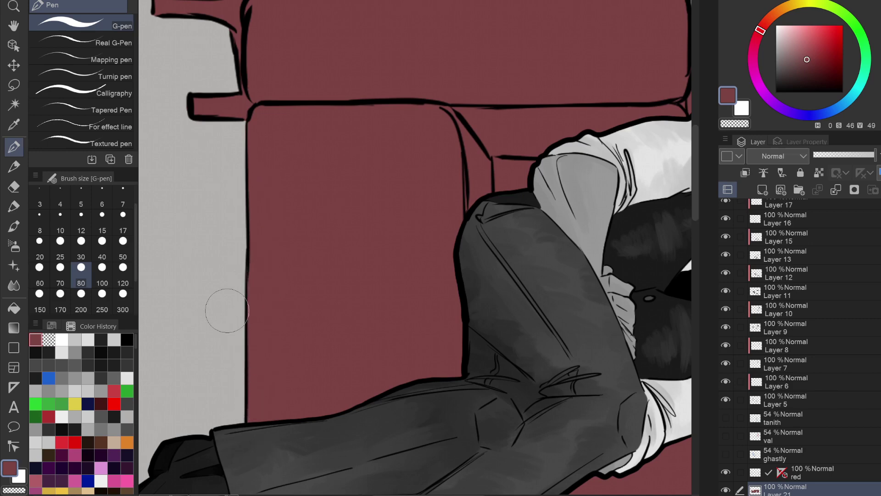
scroll(227, 310, down, 5)
mouse_move(291, 240)
mouse_down()
mouse_move(281, 232)
mouse_move(281, 366)
mouse_move(291, 327)
mouse_up()
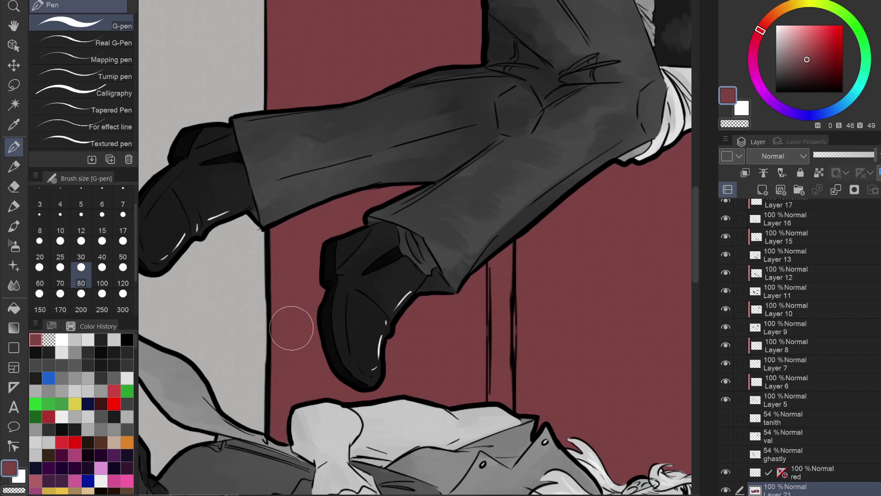
scroll(291, 250, down, 10)
mouse_move(327, 260)
mouse_down()
mouse_move(328, 248)
mouse_move(309, 407)
mouse_move(326, 425)
mouse_move(320, 383)
mouse_move(311, 423)
mouse_move(317, 482)
mouse_up()
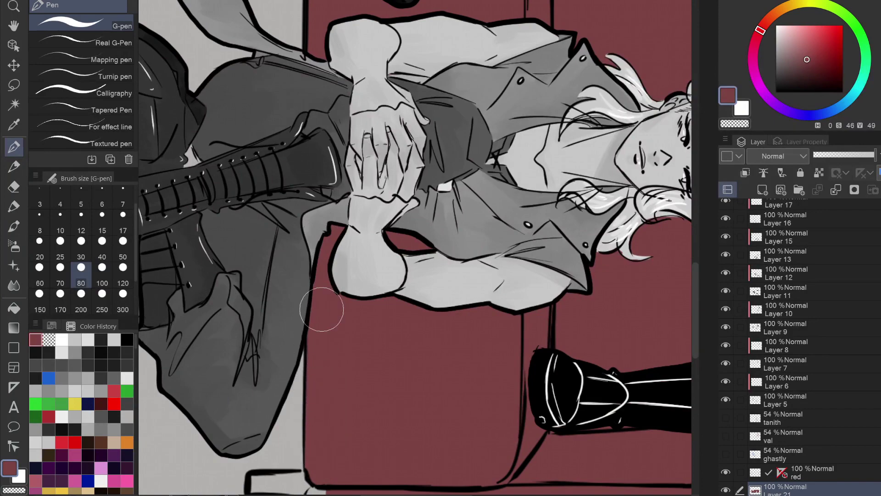
Colour the two legs under the sofa's right armrest and the adjoining lower armrest in the muted red.
scroll(321, 309, down, 5)
mouse_move(297, 255)
mouse_down()
mouse_move(349, 261)
mouse_move(349, 248)
mouse_move(309, 254)
mouse_move(358, 261)
mouse_move(347, 291)
mouse_move(372, 319)
mouse_move(358, 261)
mouse_up()
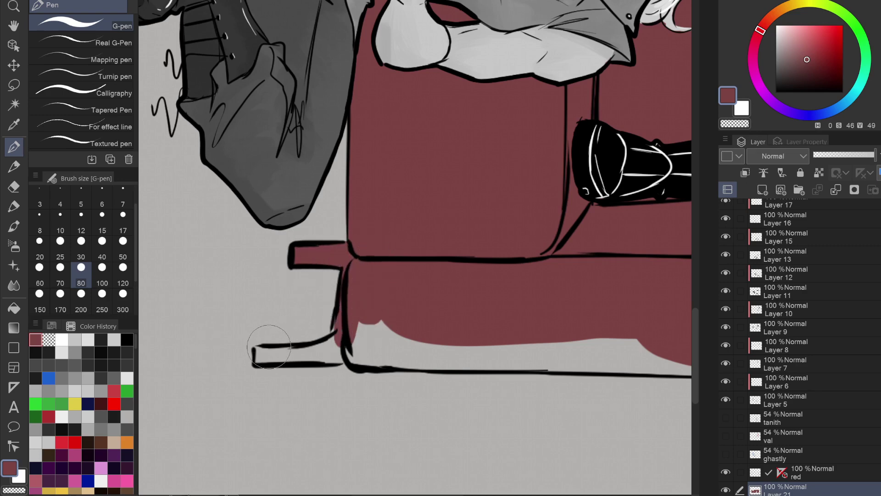
mouse_move(262, 350)
mouse_down()
mouse_move(310, 356)
mouse_move(264, 356)
mouse_move(335, 342)
mouse_move(339, 318)
mouse_move(332, 340)
mouse_move(287, 357)
mouse_move(365, 345)
mouse_move(354, 353)
mouse_move(363, 361)
mouse_move(336, 358)
mouse_move(353, 352)
mouse_move(371, 314)
mouse_move(384, 343)
mouse_move(371, 343)
mouse_move(649, 343)
mouse_move(447, 345)
mouse_move(475, 354)
mouse_move(665, 335)
mouse_up()
Fill the remaining gap along the outer edge of the right armrest up to its top with the muted red.
scroll(665, 335, down, 5)
key(asciicircum)
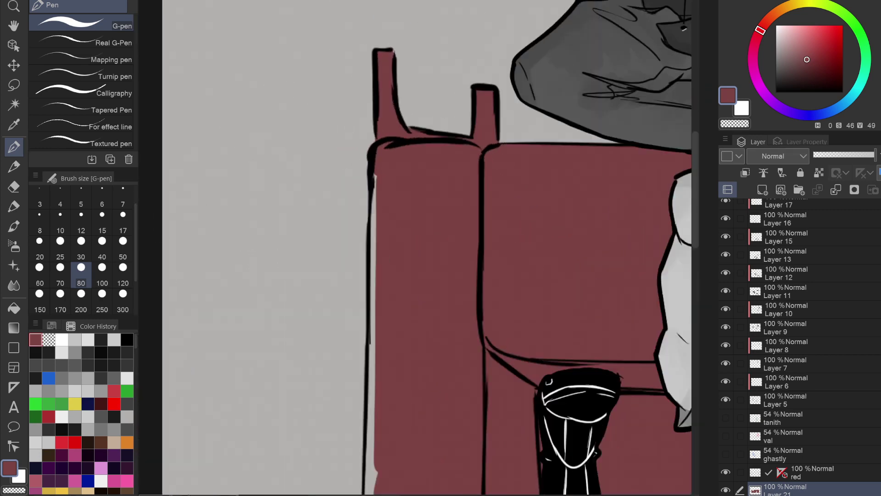
mouse_move(389, 185)
mouse_down()
mouse_move(381, 342)
mouse_move(316, 143)
mouse_move(307, 400)
mouse_move(317, 407)
mouse_move(323, 359)
mouse_move(327, 398)
mouse_move(350, 403)
mouse_up()
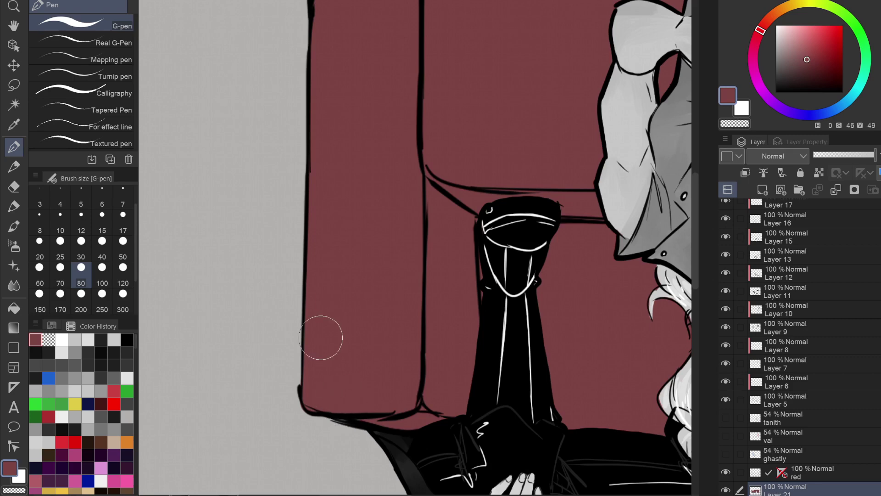
Clean up the overspill along the sofa's outline and fill the thin gap along the backrest's top edge with the muted red.
drag(321, 337, 353, 135)
drag(294, 376, 551, 120)
drag(413, 321, 319, 139)
key(c)
mouse_move(332, 218)
mouse_down()
mouse_move(349, 169)
mouse_move(321, 289)
mouse_move(319, 271)
mouse_up()
click(734, 97)
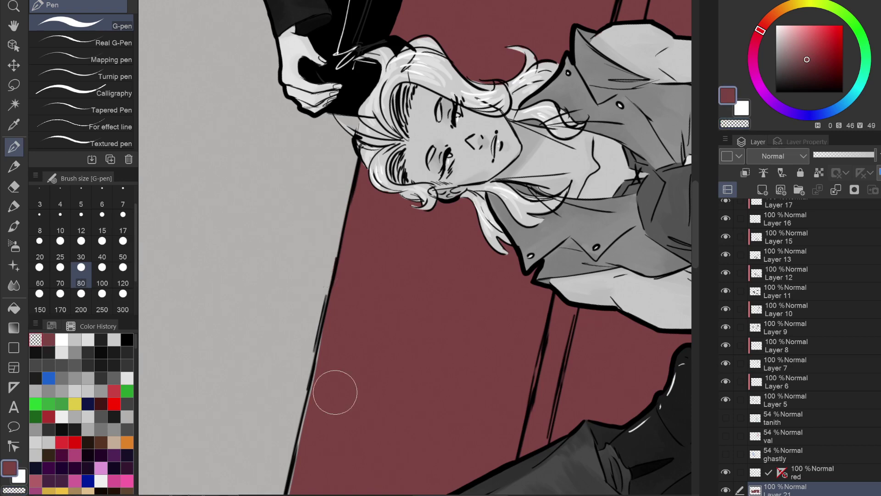
mouse_move(324, 369)
mouse_down()
mouse_move(327, 346)
mouse_move(314, 414)
mouse_move(318, 395)
mouse_up()
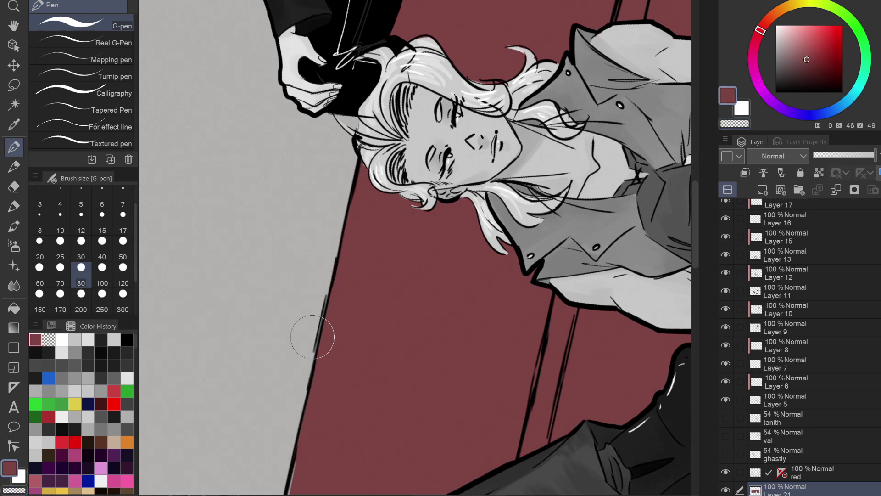
scroll(313, 337, down, 5)
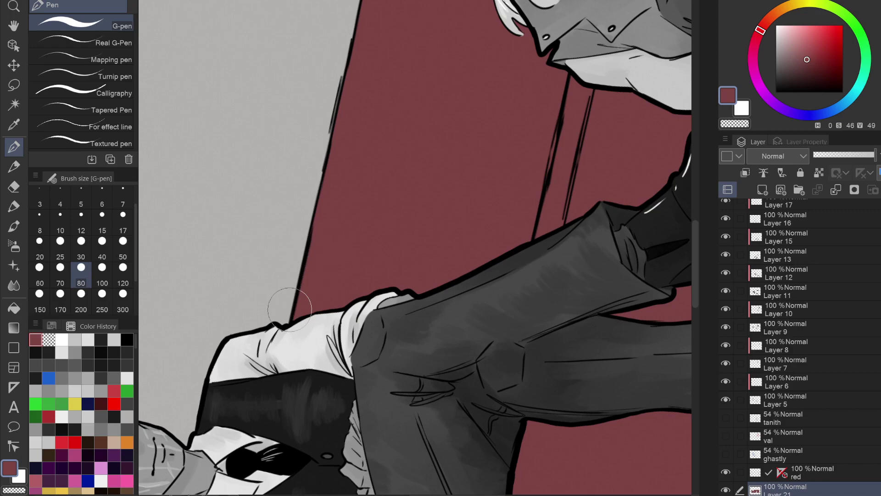
scroll(290, 310, down, 4)
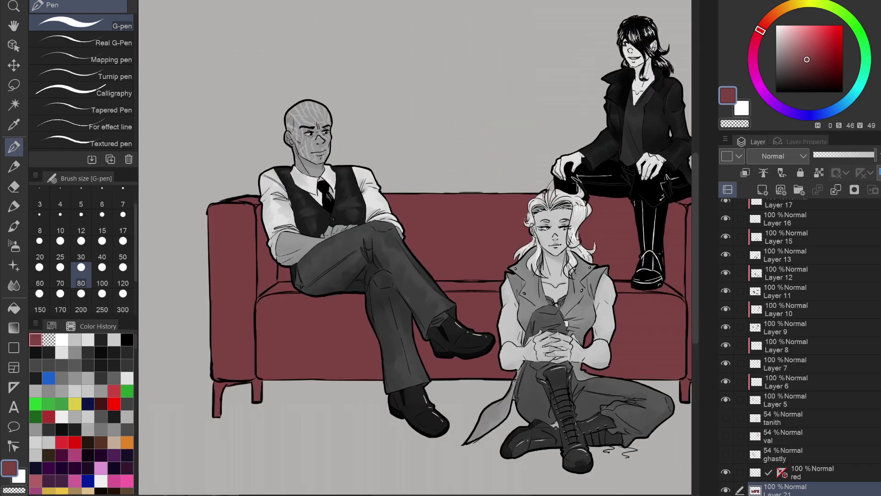
Add a clipped layer above the sofa colour and shade the sofa's left half in darker red (S 50, V 35) with the Watercolor brush, size 200.
click(762, 190)
click(811, 68)
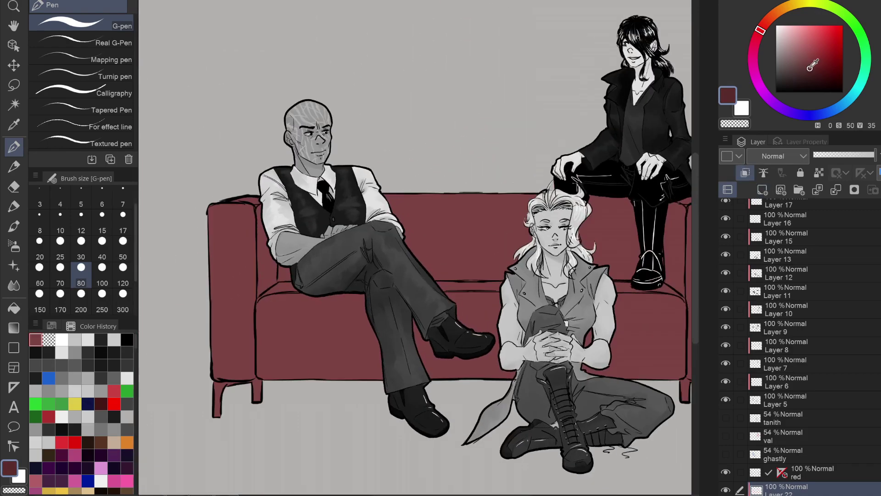
click(14, 225)
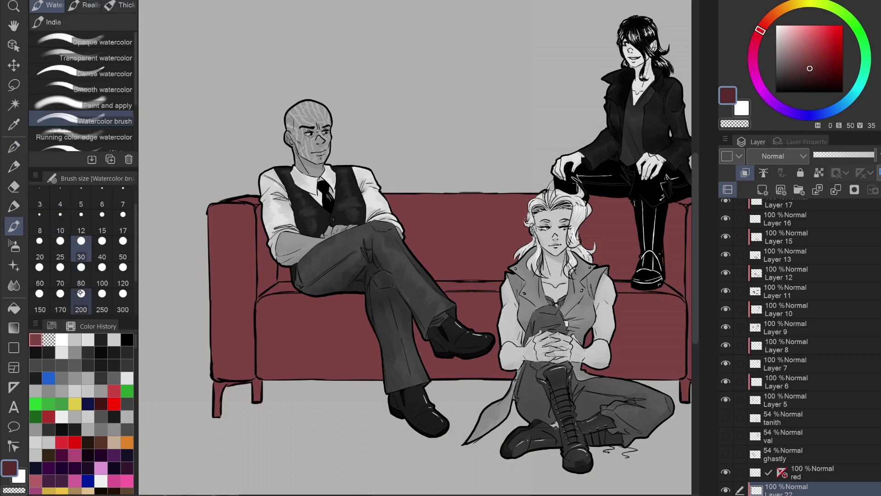
click(80, 301)
mouse_move(296, 274)
mouse_down()
mouse_move(268, 282)
mouse_move(273, 271)
mouse_move(323, 277)
mouse_move(356, 257)
mouse_move(314, 293)
mouse_move(285, 295)
mouse_move(324, 284)
mouse_move(360, 292)
mouse_up()
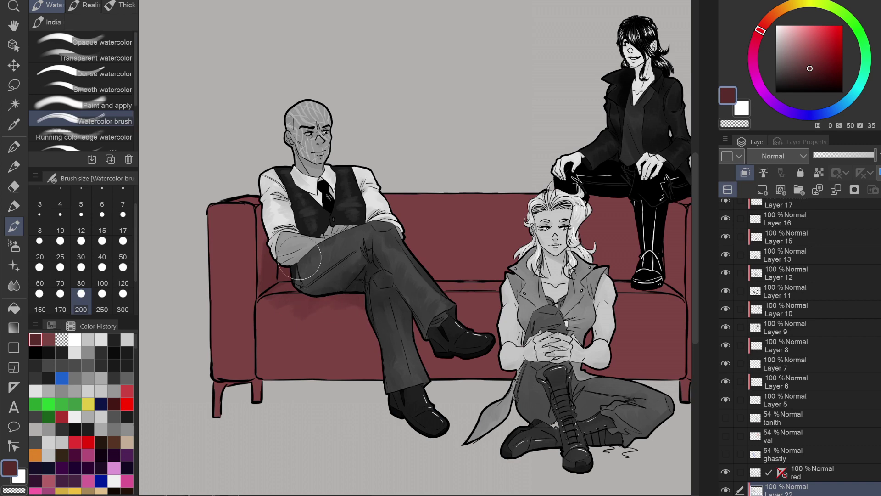
mouse_move(208, 271)
mouse_down()
mouse_move(263, 396)
mouse_move(244, 373)
mouse_move(218, 241)
mouse_move(243, 354)
mouse_move(272, 354)
mouse_move(330, 383)
mouse_move(260, 364)
mouse_move(283, 351)
mouse_move(371, 369)
mouse_up()
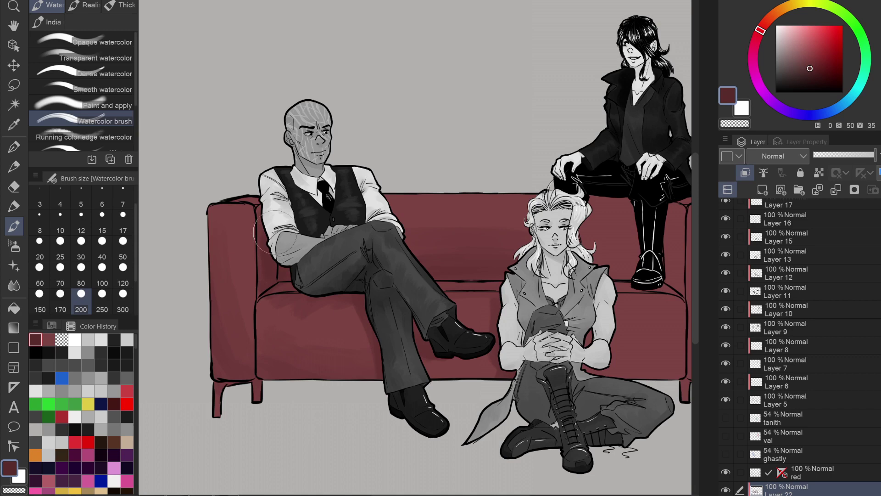
Shade the right armrest, the backrest beside it and the lower seat front with the same darker red.
drag(300, 138, 118, 127)
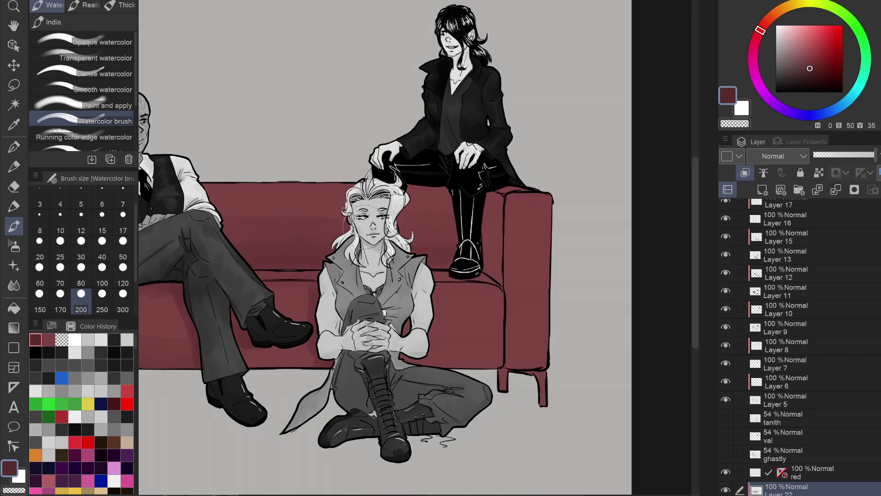
mouse_move(467, 184)
mouse_down()
mouse_move(489, 253)
mouse_move(489, 210)
mouse_move(494, 267)
mouse_move(491, 201)
mouse_up()
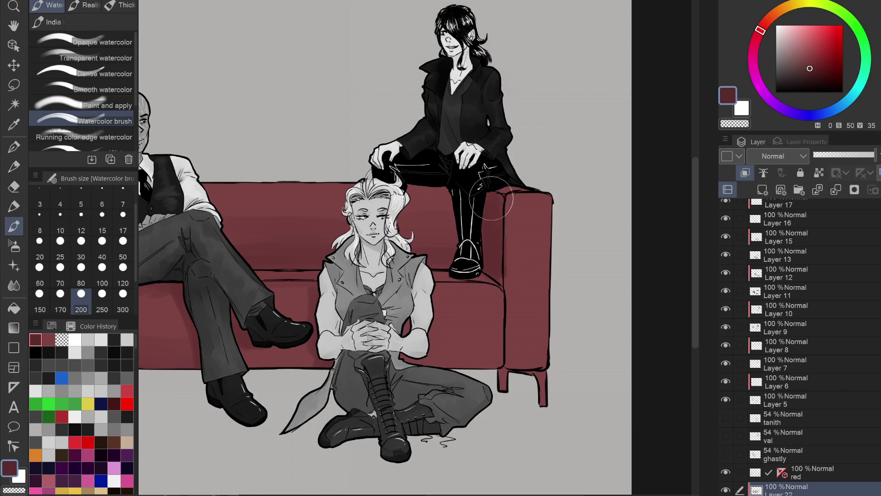
drag(518, 151, 541, 298)
drag(514, 248, 538, 360)
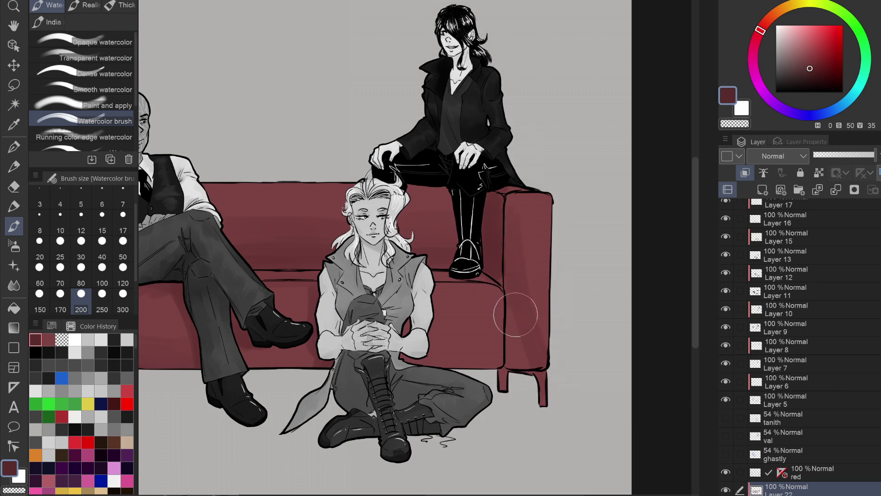
mouse_move(508, 403)
mouse_down()
mouse_move(499, 394)
mouse_move(525, 389)
mouse_move(525, 404)
mouse_up()
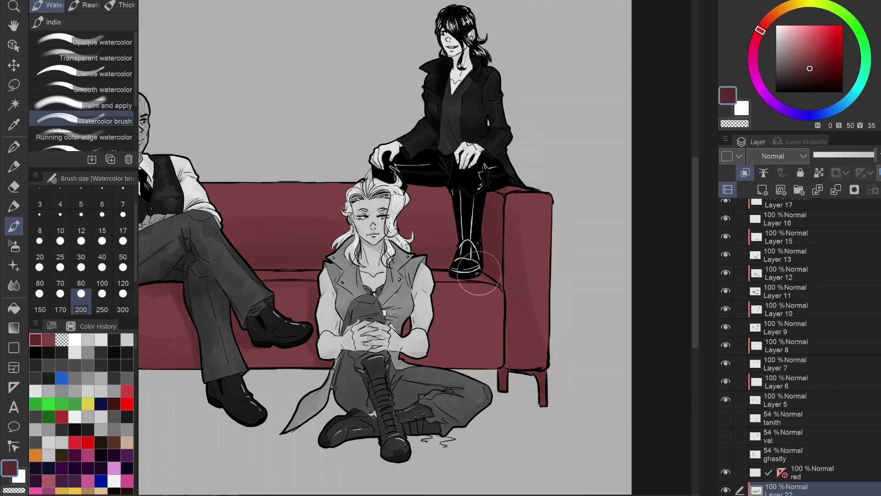
drag(493, 370, 367, 366)
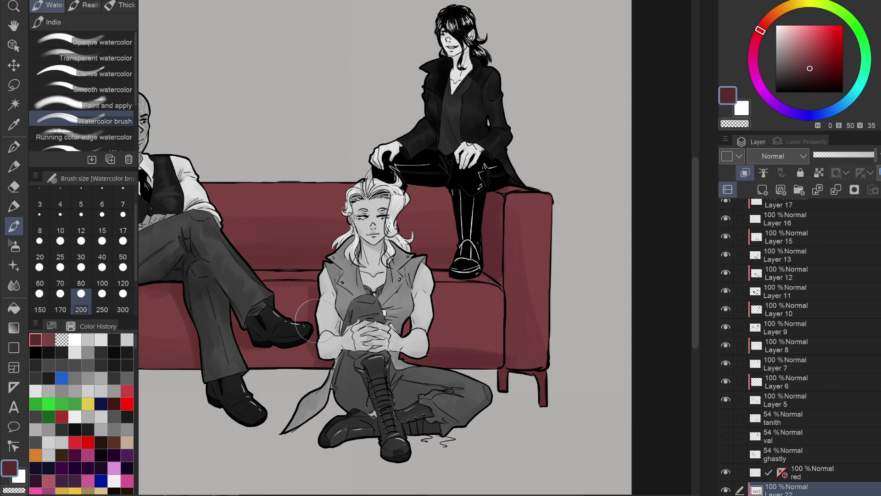
Deepen the dark red shading across the seat and backrest around the figures, reducing the brush to size 80 for the smaller shadows.
mouse_move(193, 380)
mouse_down()
mouse_move(439, 317)
mouse_move(387, 300)
mouse_move(581, 295)
mouse_move(364, 294)
mouse_move(350, 268)
mouse_move(399, 265)
mouse_up()
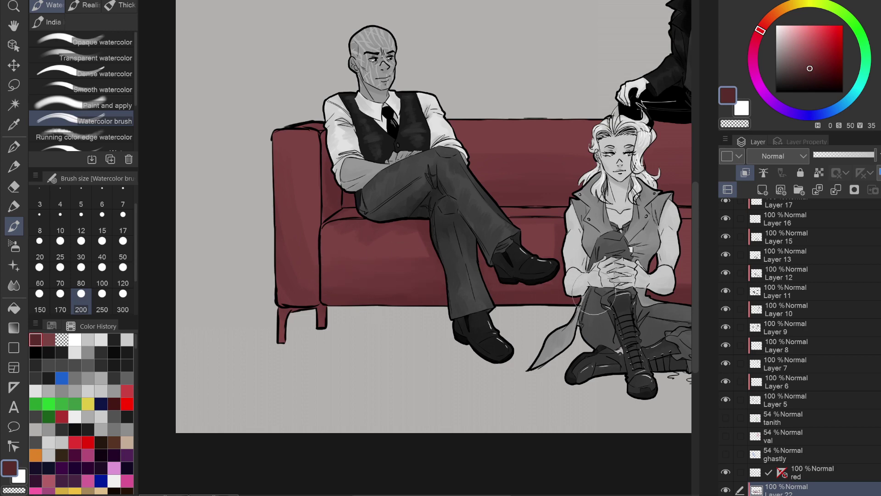
drag(384, 291, 239, 282)
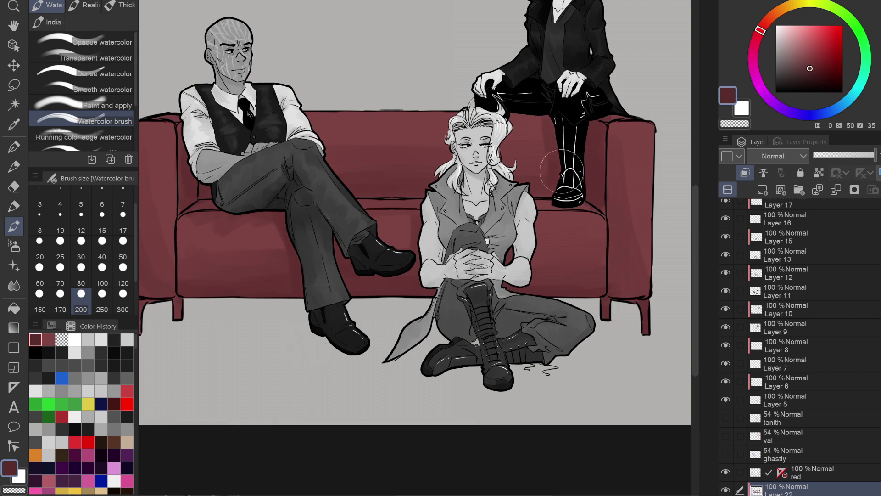
drag(509, 110, 538, 127)
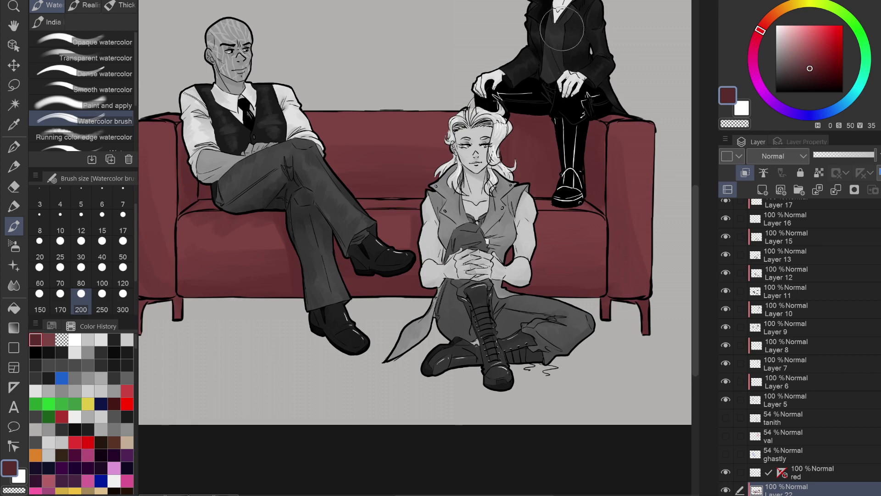
click(80, 275)
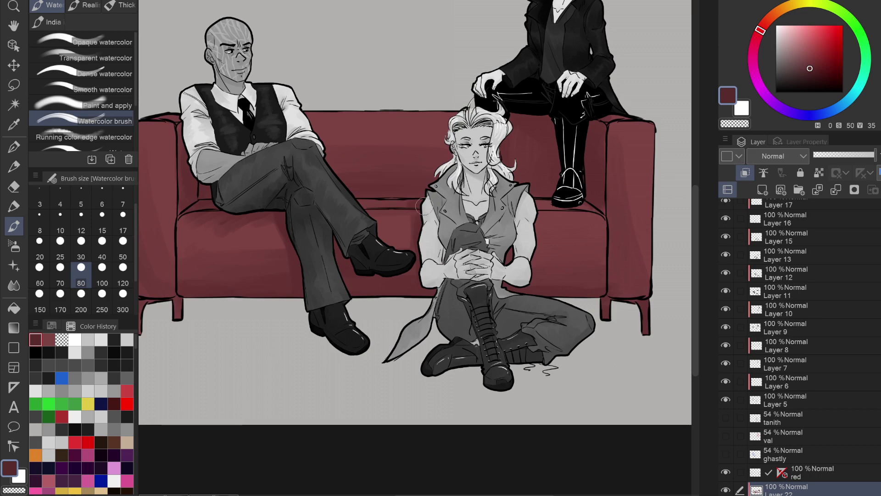
Add another clipped layer and paint lighter red highlights (S 44, V 56) along the edges of the sofa's seat and armrests with smaller brush sizes.
drag(476, 188, 348, 190)
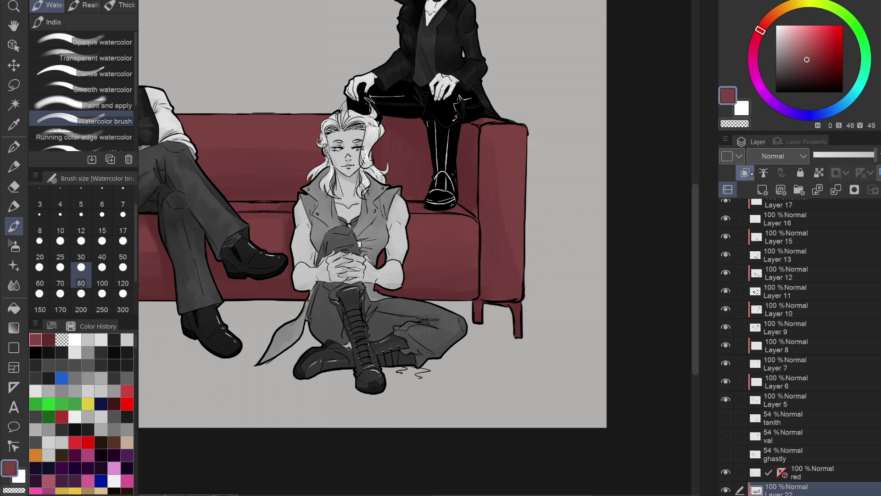
click(762, 190)
click(806, 54)
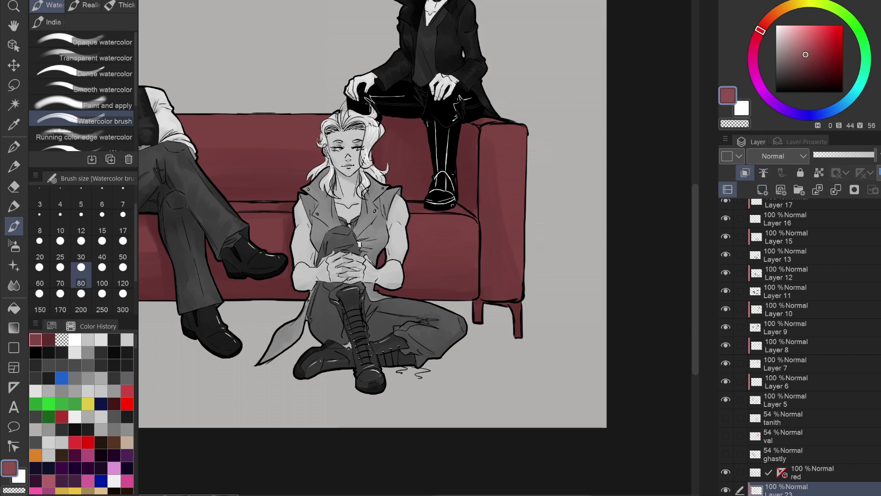
click(81, 245)
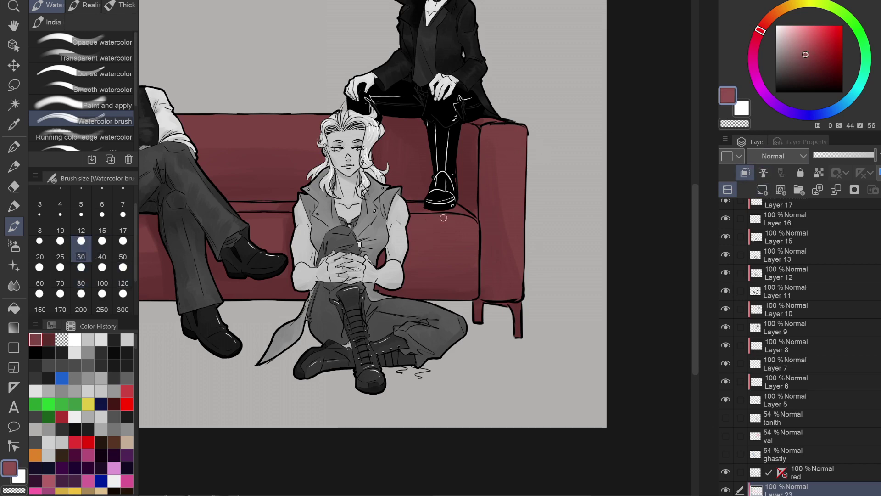
click(408, 235)
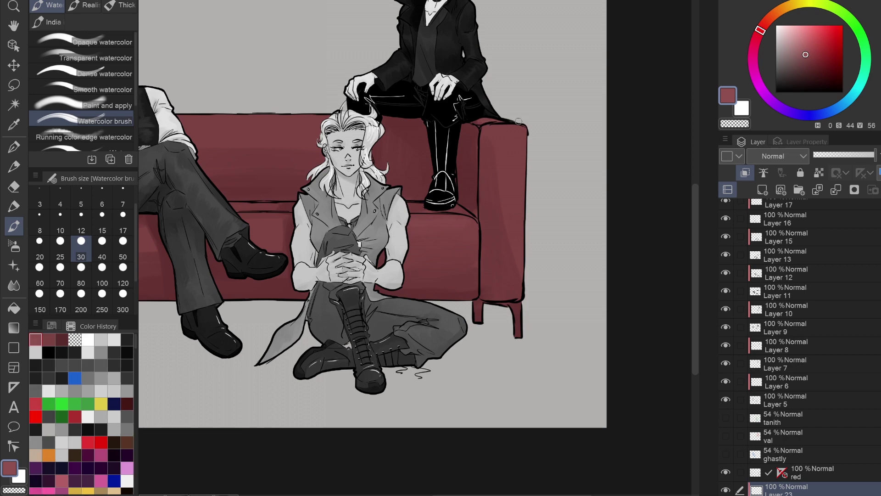
click(81, 223)
drag(254, 235, 415, 247)
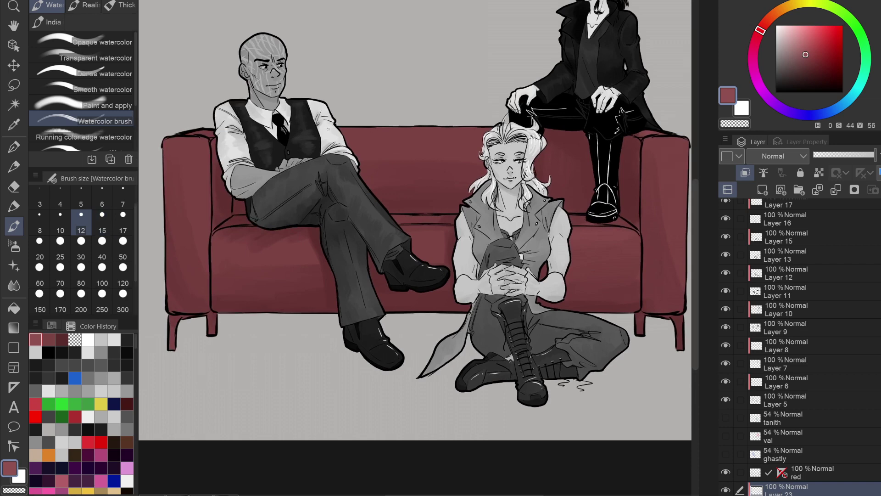
click(81, 274)
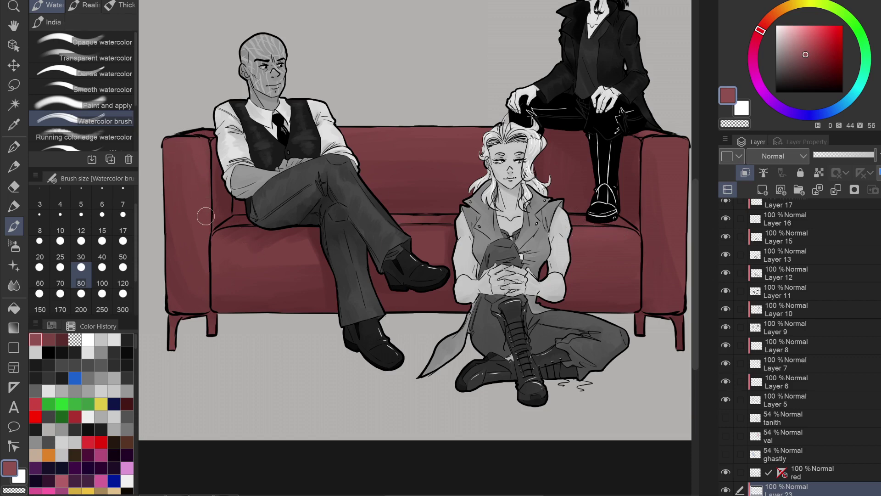
Recolour the sofa's four legs in neutral grey (V 38) and shade them with a darker grey (V 22).
drag(779, 51, 776, 66)
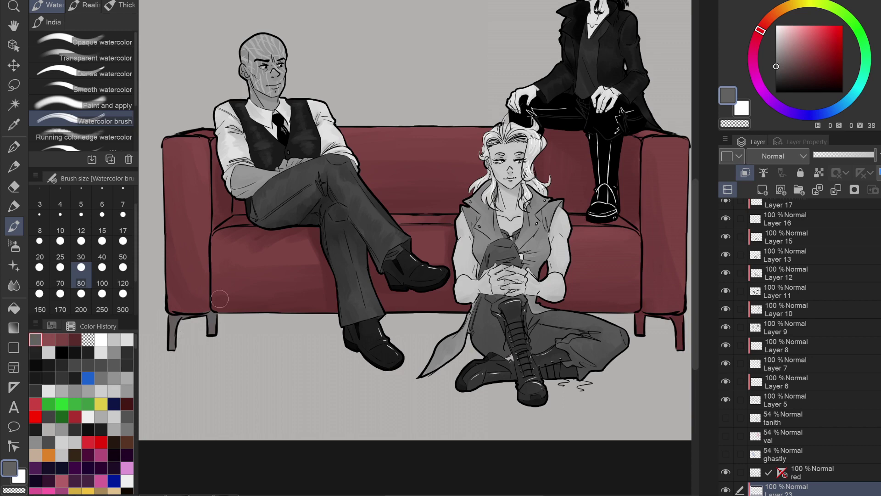
drag(221, 299, 116, 305)
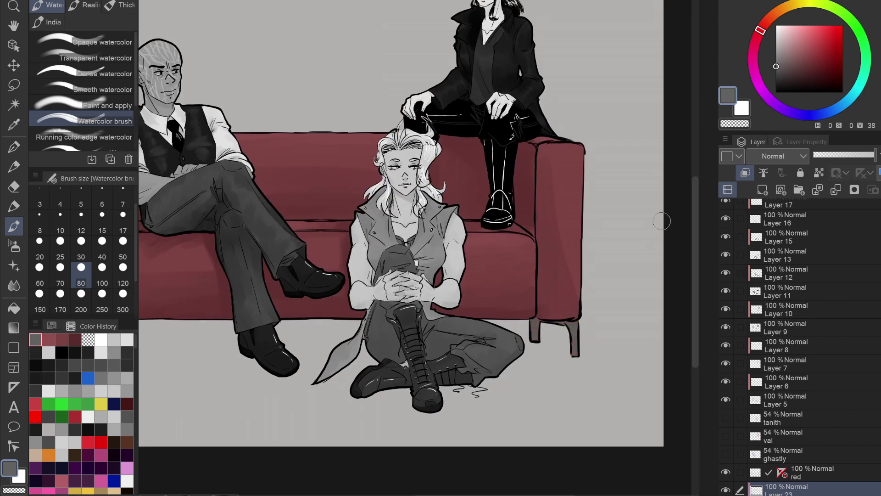
drag(776, 67, 776, 77)
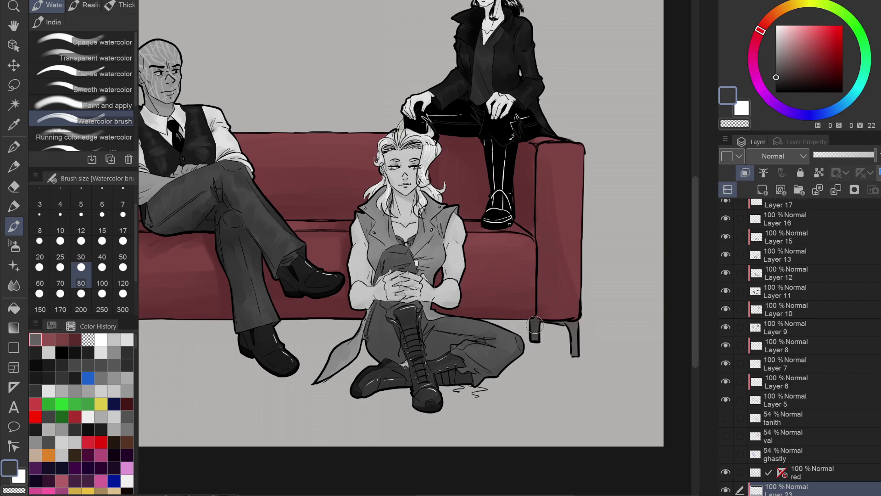
mouse_move(535, 325)
mouse_down()
mouse_move(547, 296)
mouse_move(832, 259)
mouse_up()
drag(391, 313, 406, 302)
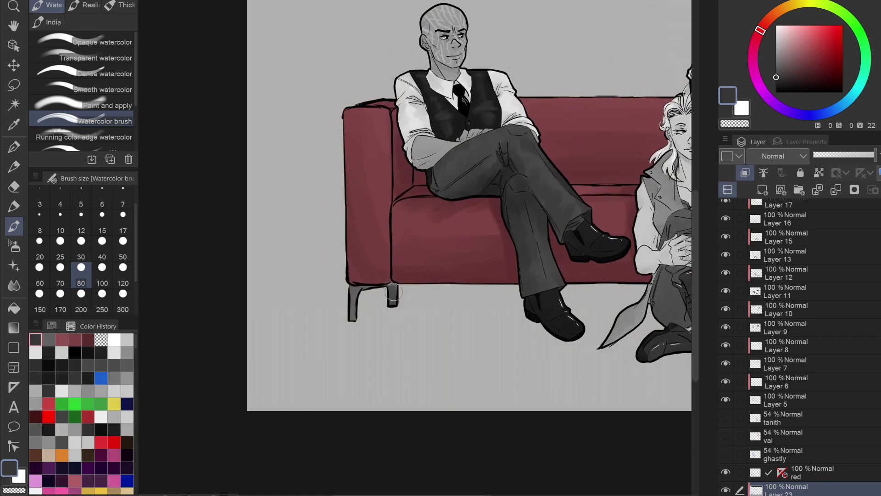
Add lighter grey (V 48) highlights to the sofa's legs on both sides.
drag(790, 57, 775, 60)
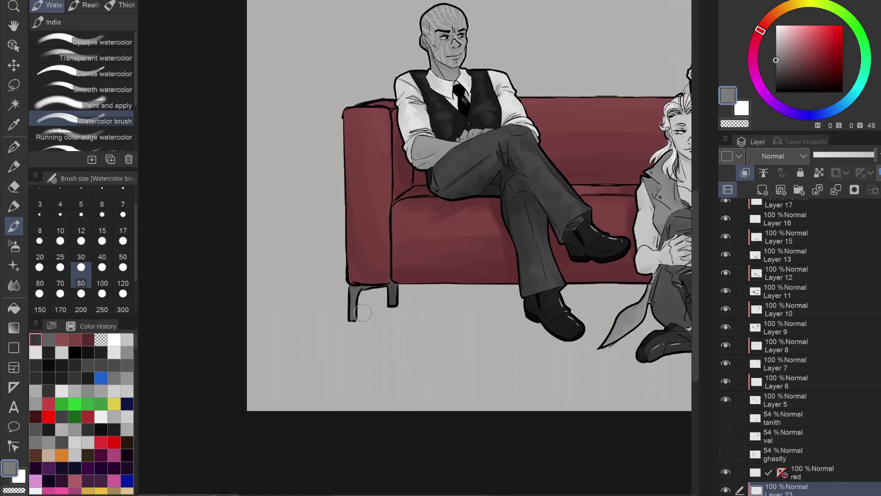
mouse_move(354, 317)
mouse_down()
mouse_move(343, 300)
mouse_move(91, 302)
mouse_up()
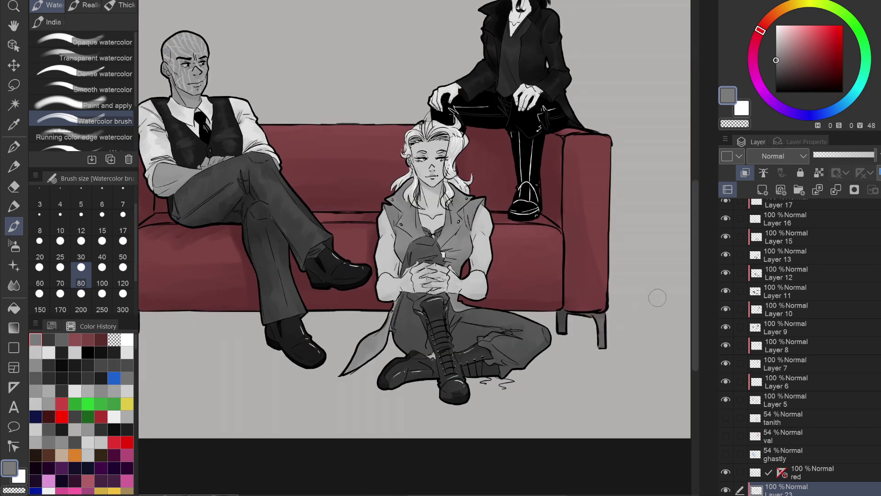
key(ctrl+0)
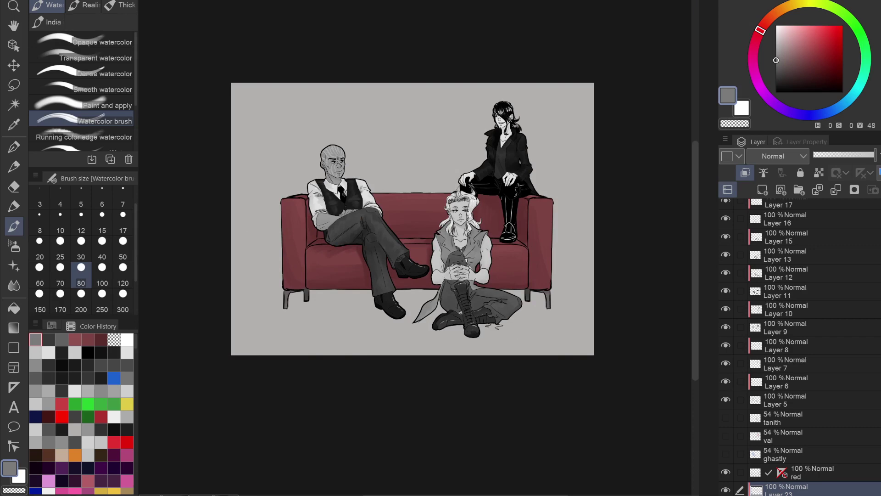
scroll(571, 325, up, 4)
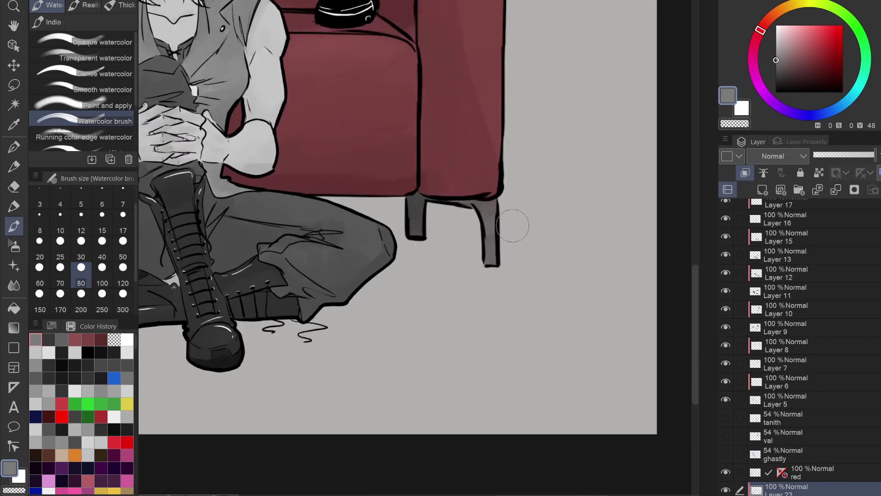
scroll(588, 197, down, 5)
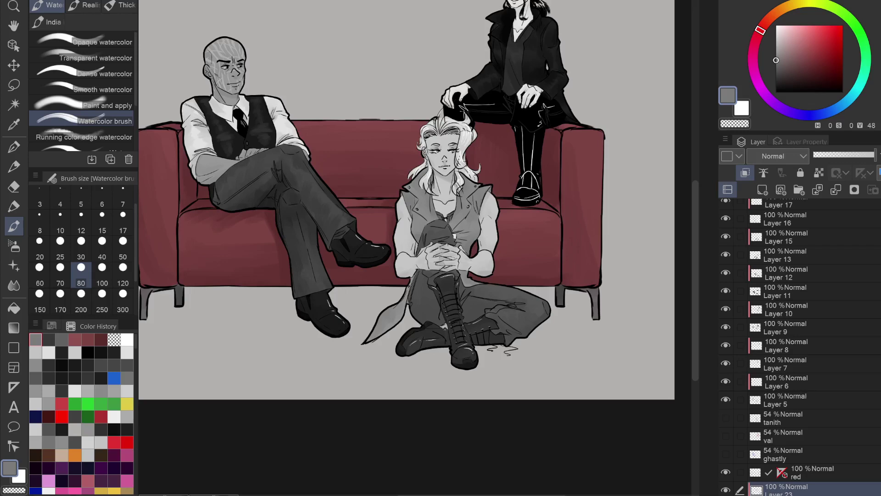
Draw a small white script insignia on the shoulder of the seated man's vest on Layer 20, using the G-pen at size 5.
drag(419, 232, 464, 293)
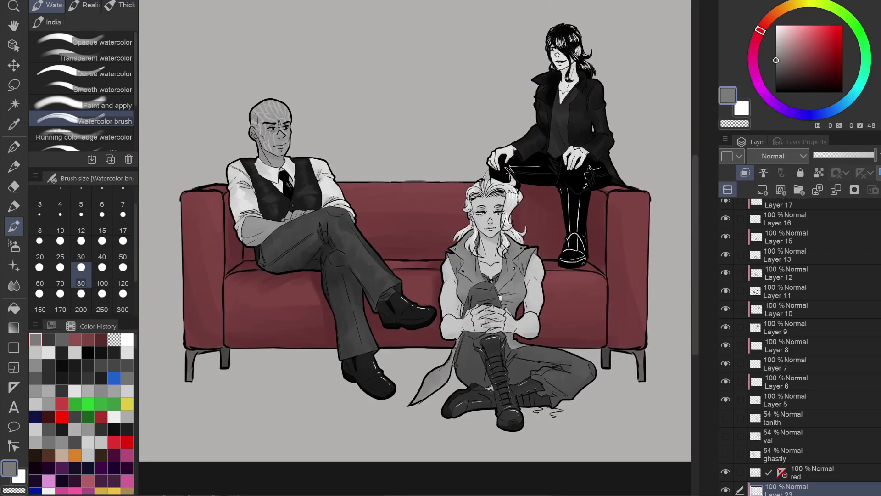
drag(793, 48, 777, 25)
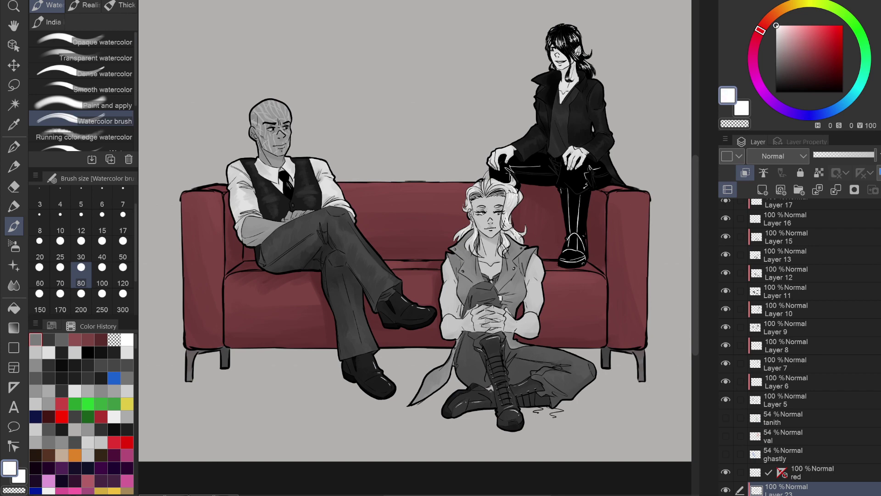
scroll(800, 347, up, 3)
click(800, 207)
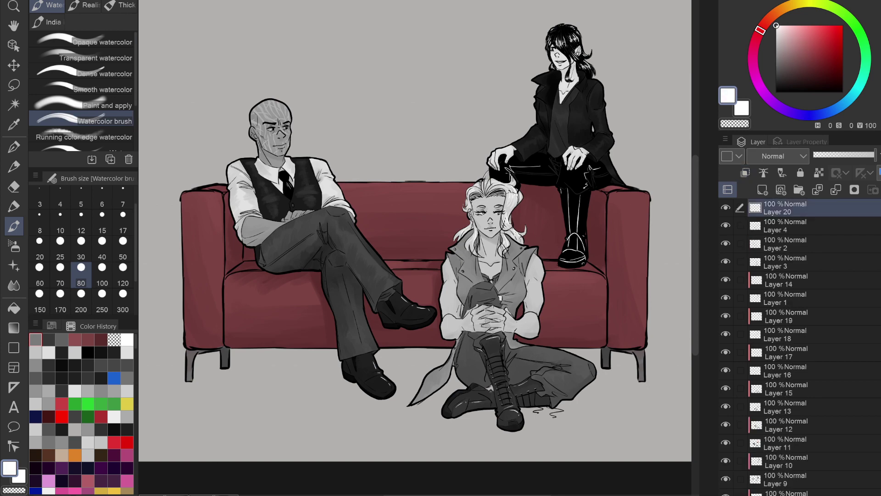
key(p)
drag(415, 247, 469, 280)
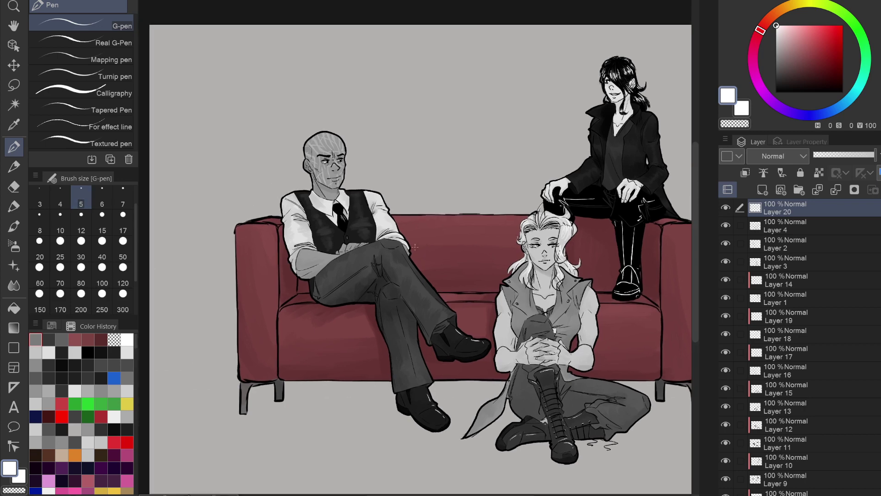
scroll(415, 247, up, 5)
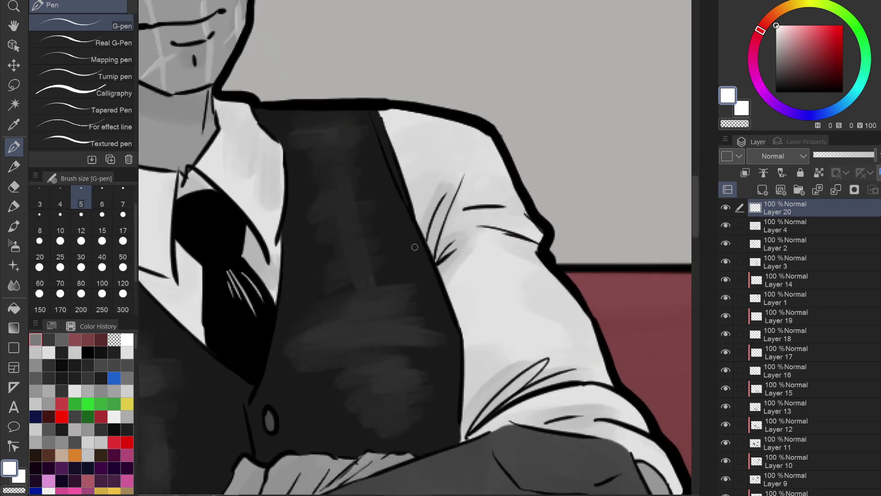
mouse_move(314, 108)
mouse_down()
mouse_move(291, 132)
mouse_move(345, 146)
mouse_up()
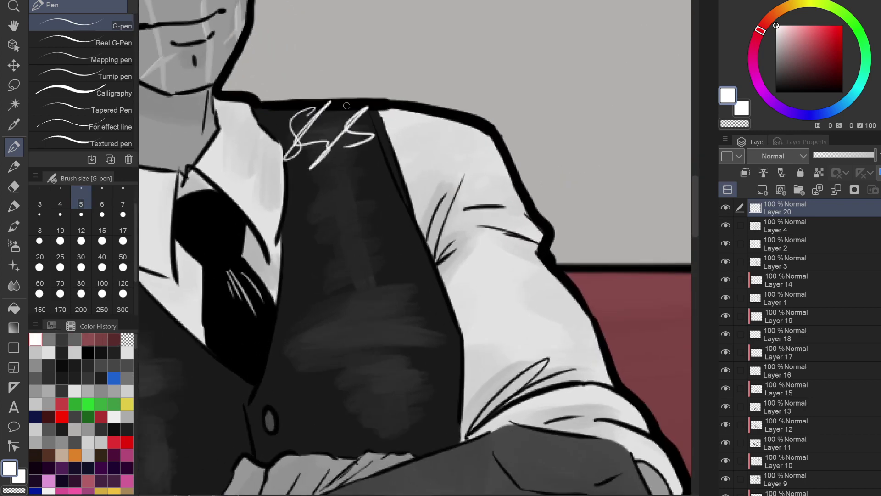
Lasso the white insignia, duplicate it to a new layer and move the copy onto the vest of the figure sitting on the floor.
key(m)
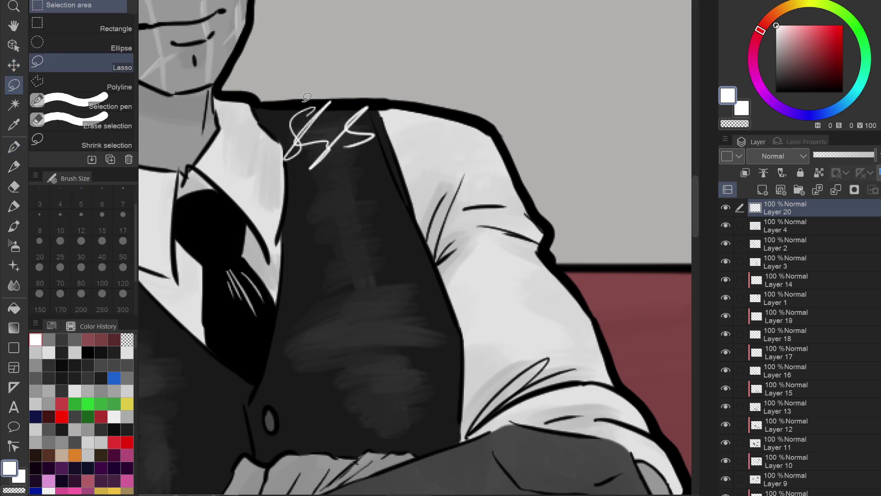
mouse_move(326, 87)
mouse_down()
mouse_move(350, 84)
mouse_move(342, 85)
mouse_up()
click(363, 203)
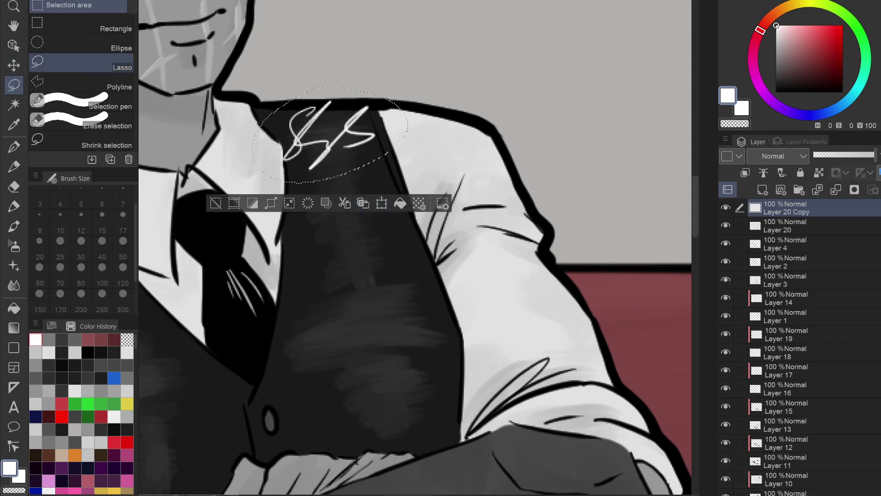
scroll(448, 244, down, 5)
drag(528, 266, 299, 205)
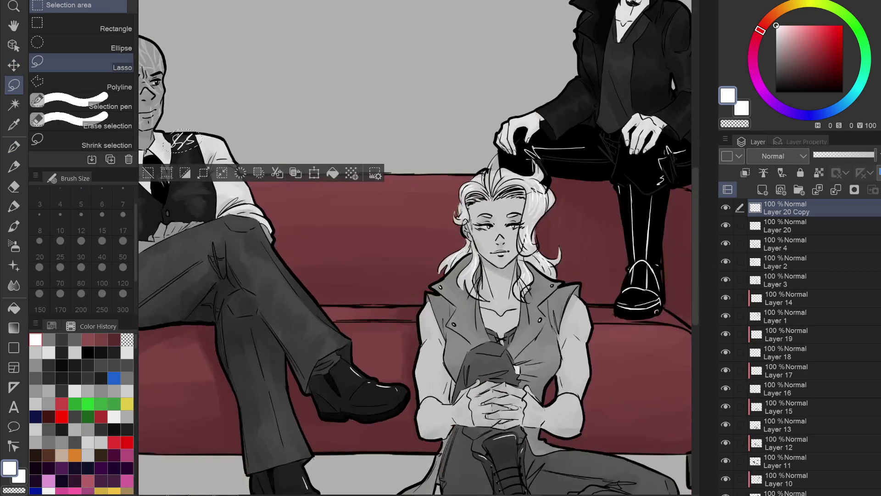
scroll(415, 248, down, 1)
key(k)
mouse_move(281, 259)
mouse_down()
mouse_move(347, 360)
mouse_move(529, 358)
mouse_move(549, 372)
mouse_move(552, 366)
mouse_up()
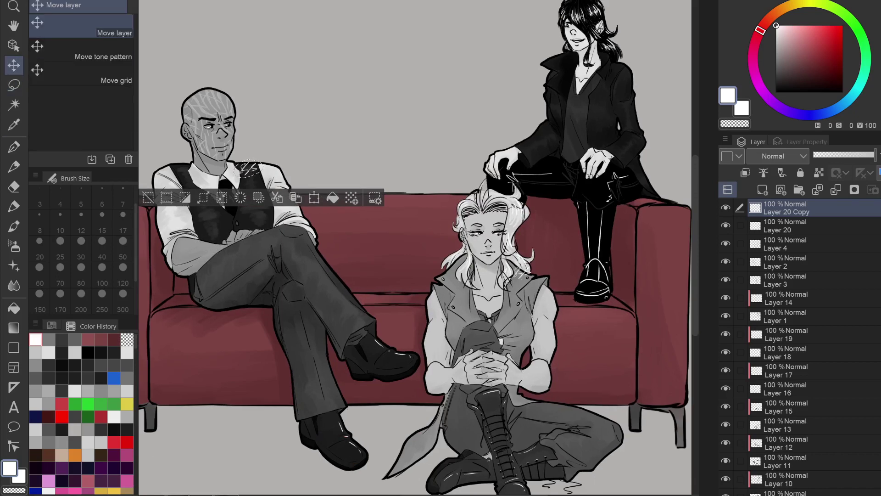
Duplicate the insignia from Layer 20 again, transform the copy onto the dark-haired figure's jacket shoulder, and deselect.
click(775, 220)
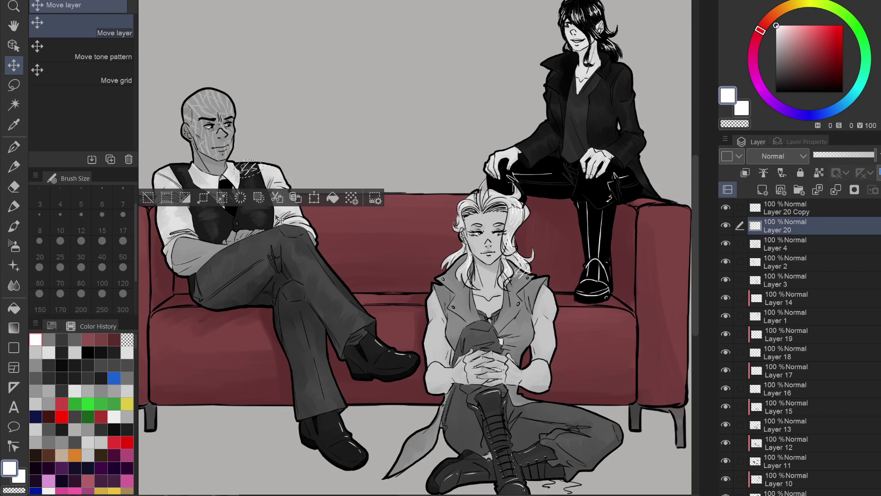
click(295, 197)
click(314, 197)
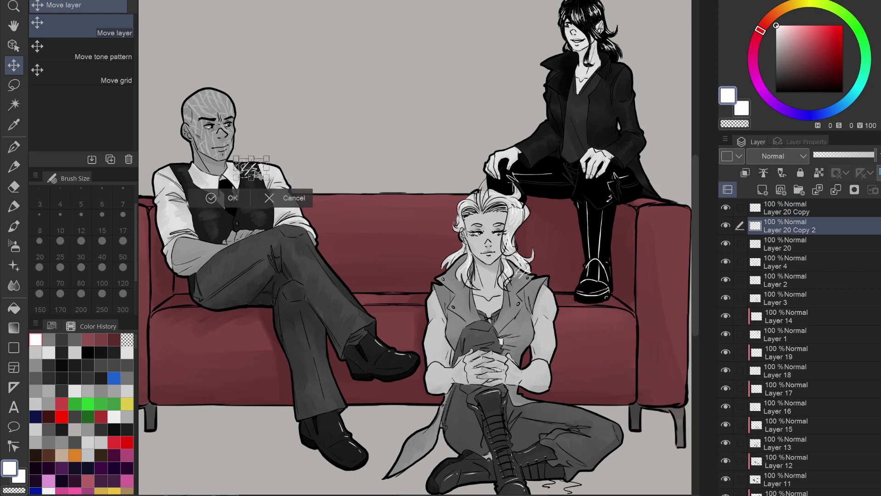
mouse_move(267, 171)
mouse_down()
mouse_move(458, 181)
mouse_move(630, 77)
mouse_up()
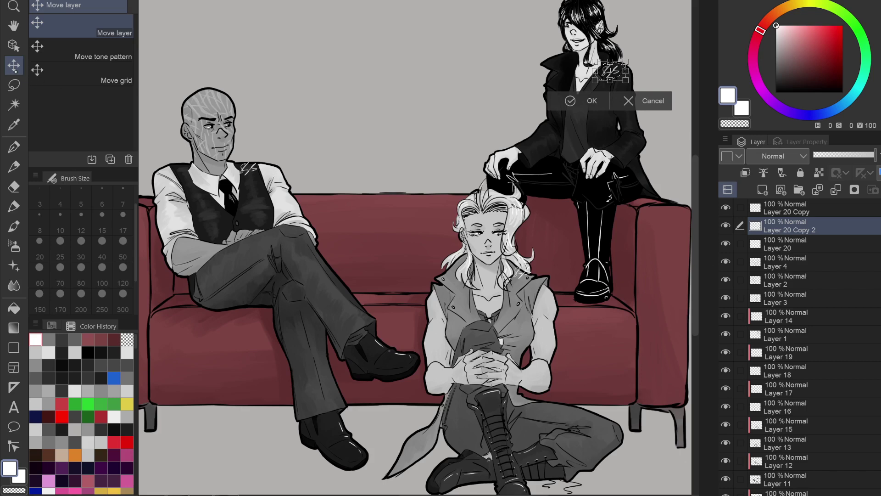
drag(635, 267, 638, 256)
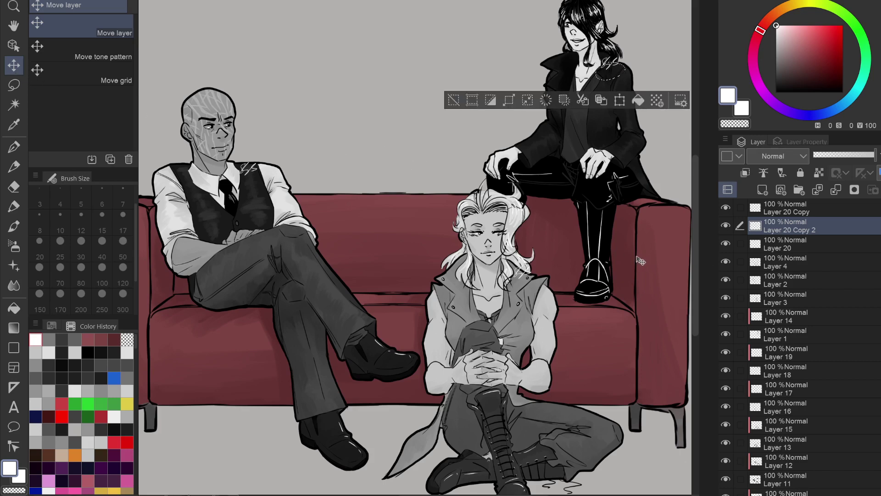
click(454, 100)
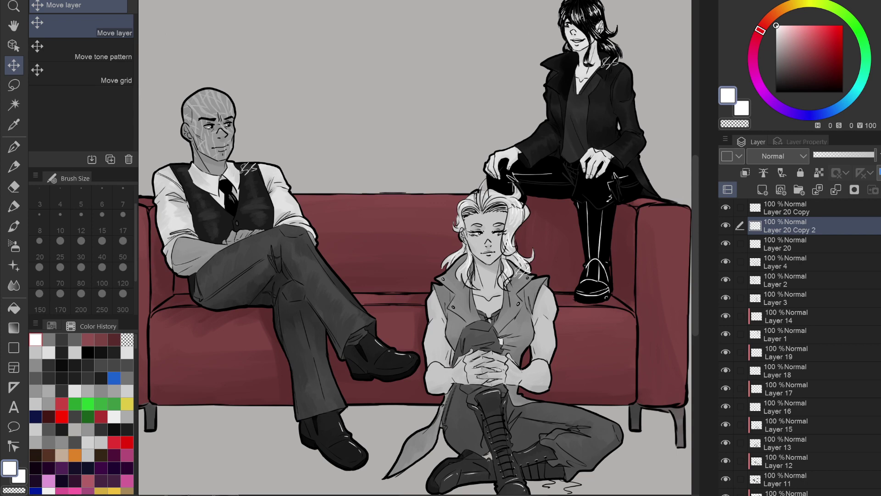
Merge both insignia copy layers down into Layer 20.
click(794, 206)
click(836, 190)
click(836, 189)
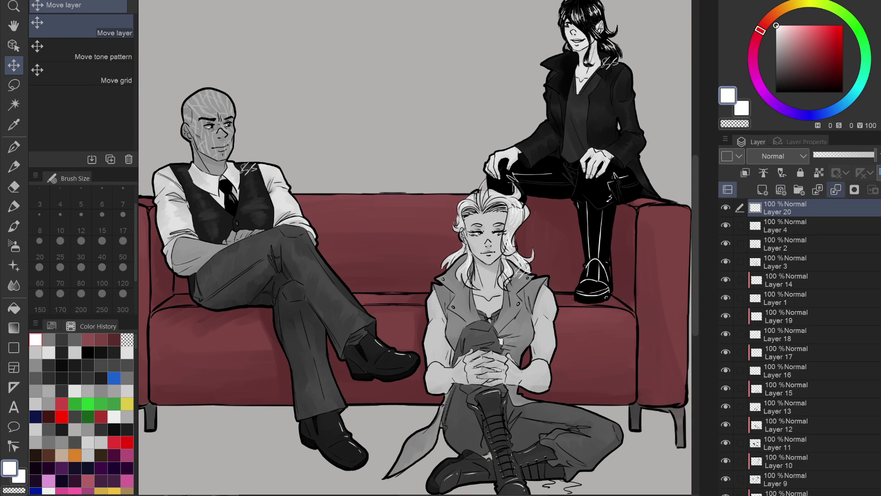
Sample the background grey, darken it to V 57, and add a new layer directly above the Paper layer.
key(ctrl+0)
drag(431, 251, 403, 232)
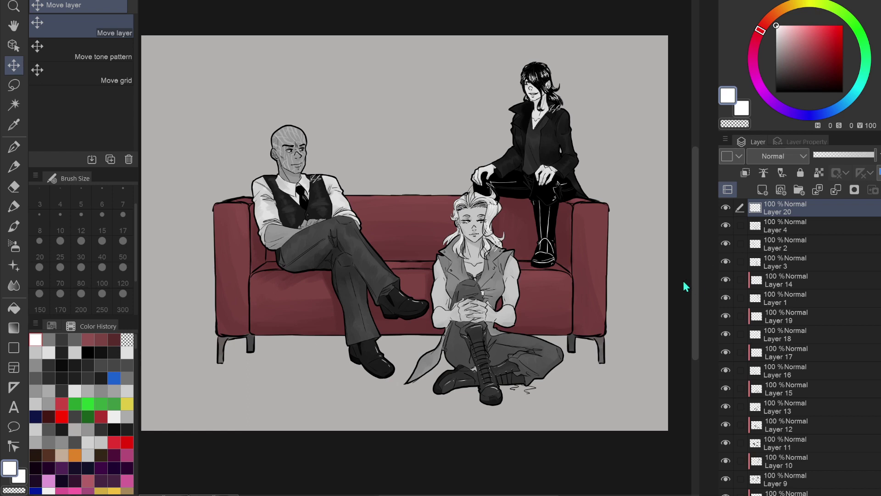
alt+click(645, 257)
click(780, 55)
scroll(798, 353, down, 5)
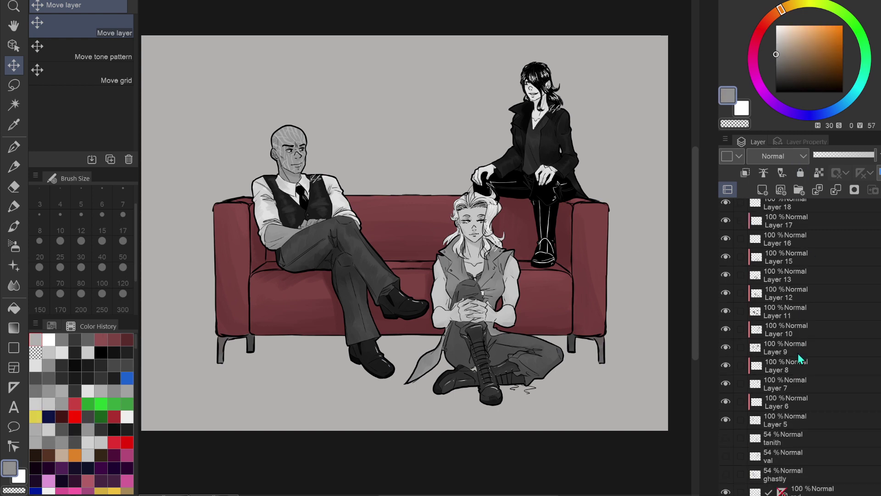
scroll(782, 466, down, 1)
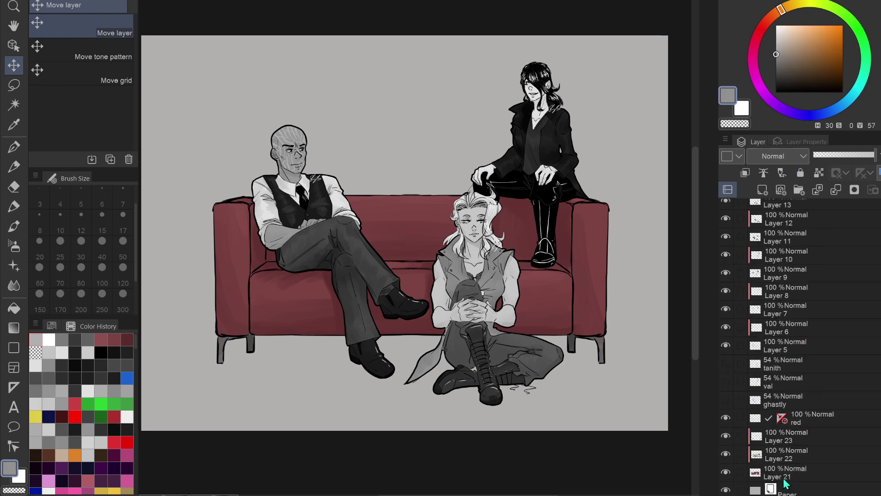
click(787, 489)
click(762, 192)
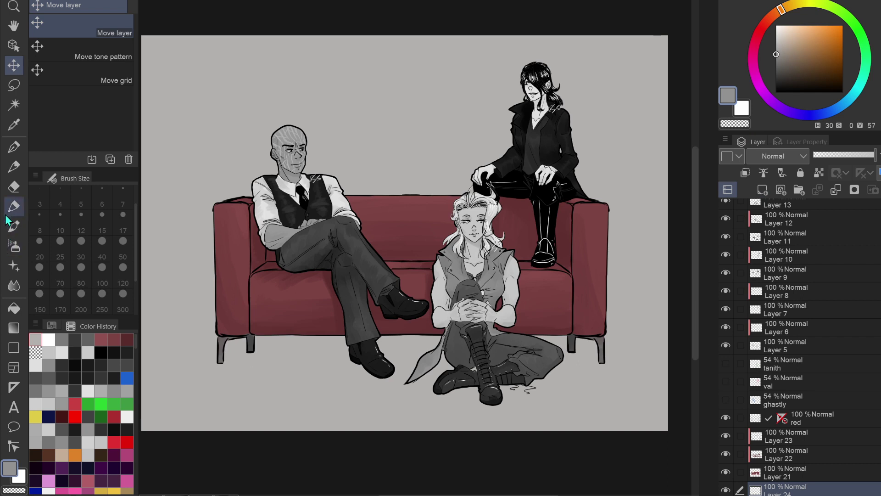
Paint a soft grey ground shadow beneath the sofa and figures with the Watercolor brush at size 300.
click(14, 226)
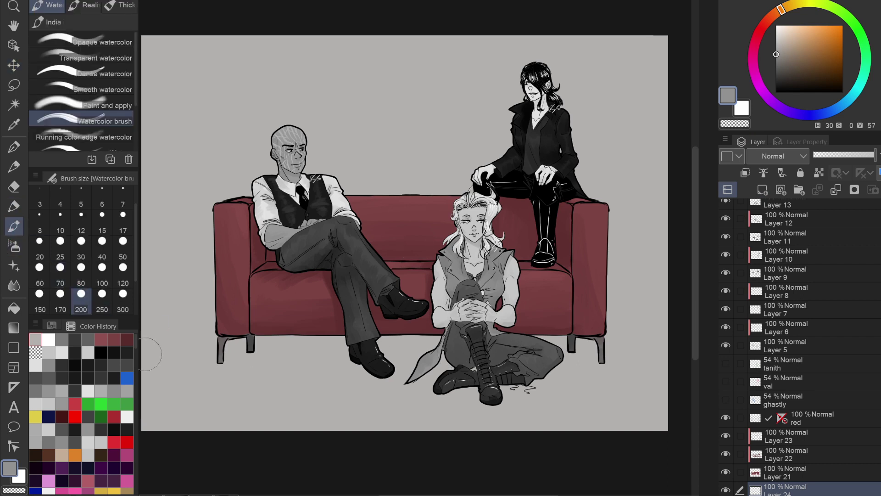
click(123, 303)
mouse_move(392, 358)
mouse_down()
mouse_move(555, 346)
mouse_move(459, 363)
mouse_move(291, 350)
mouse_move(491, 353)
mouse_move(384, 357)
mouse_move(574, 349)
mouse_move(355, 355)
mouse_move(315, 348)
mouse_move(353, 359)
mouse_move(299, 364)
mouse_move(273, 347)
mouse_move(305, 359)
mouse_move(283, 361)
mouse_move(423, 385)
mouse_move(260, 375)
mouse_move(400, 383)
mouse_move(283, 358)
mouse_move(397, 347)
mouse_up()
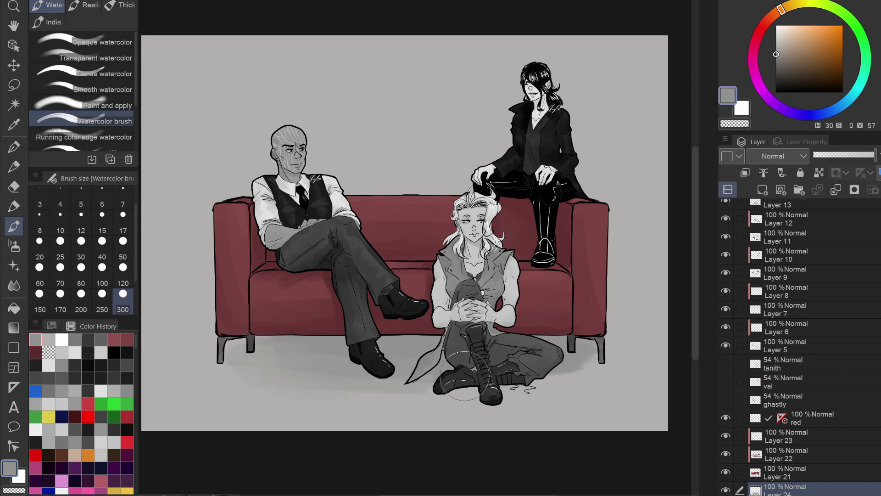
drag(532, 377, 608, 369)
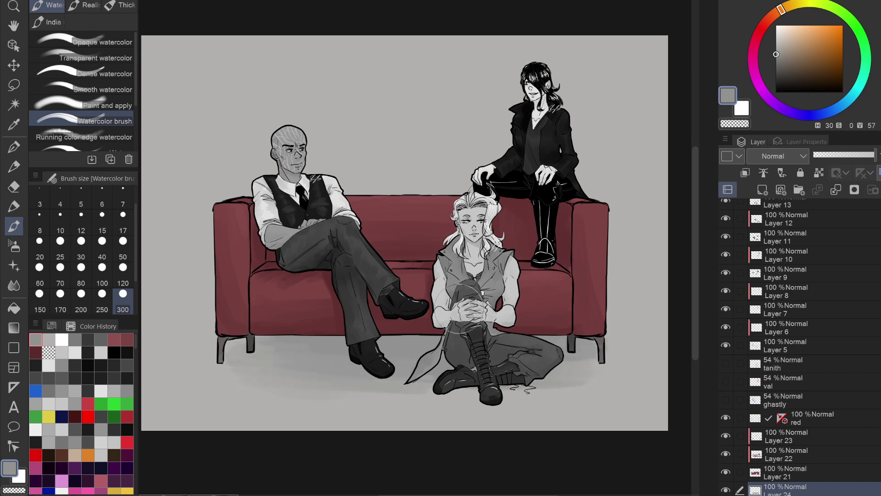
Crop the canvas on all four sides to frame the sofa and the three figures more tightly.
scroll(490, 281, down, 2)
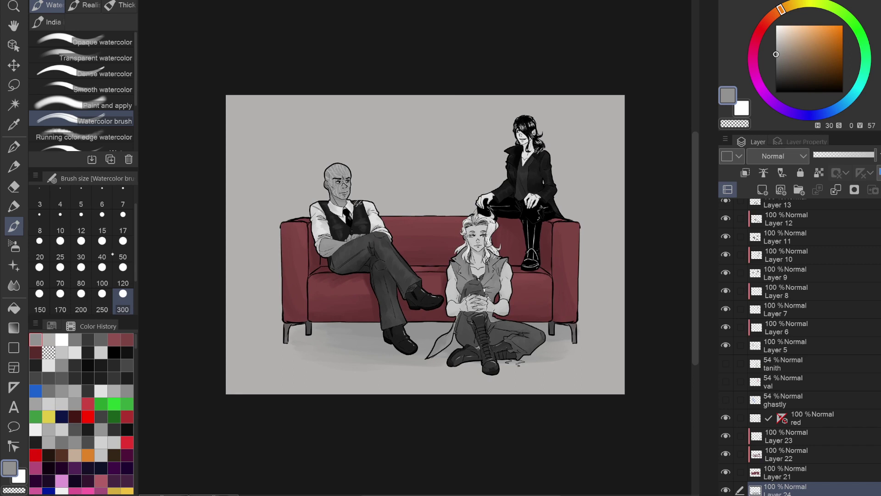
key(ctrl+alt+c)
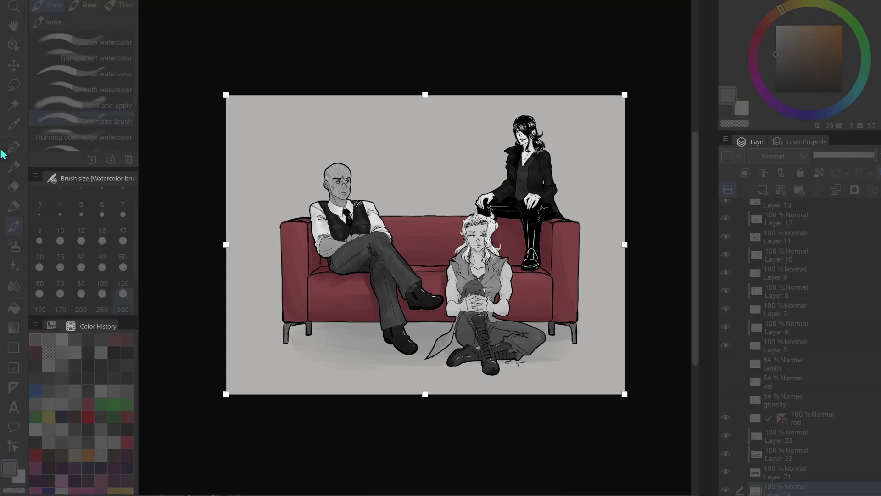
drag(226, 396, 260, 381)
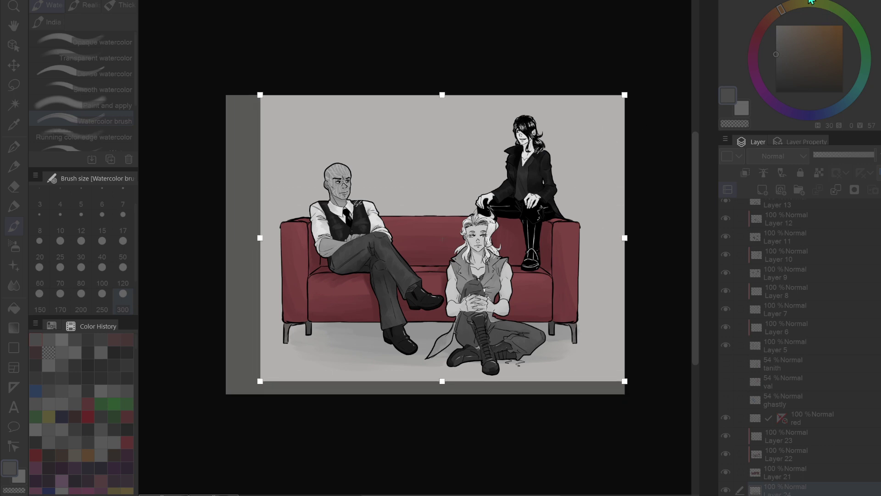
drag(624, 95, 597, 98)
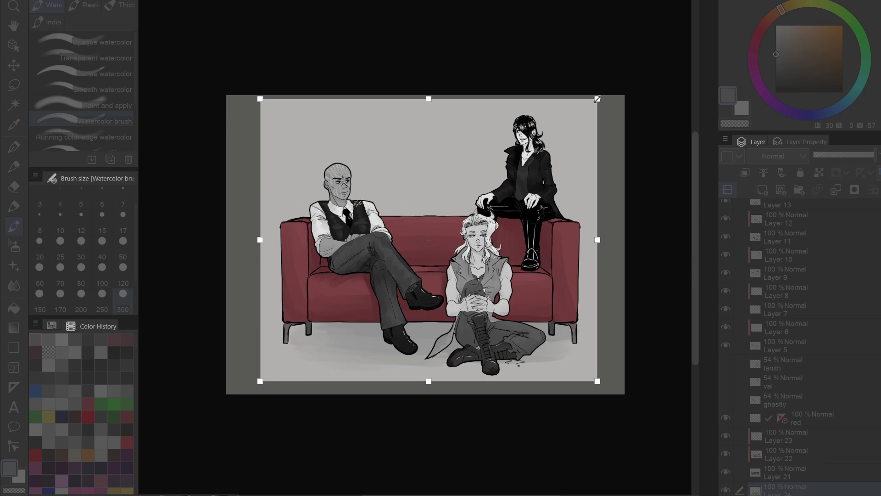
key(Return)
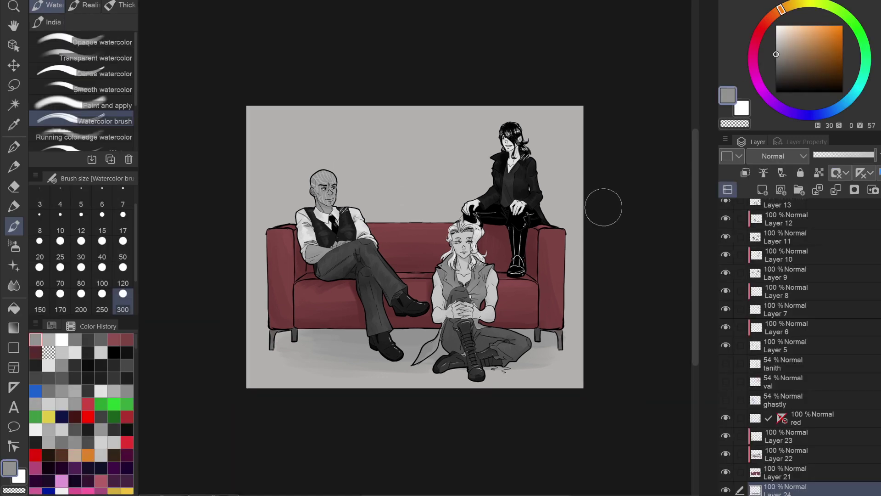